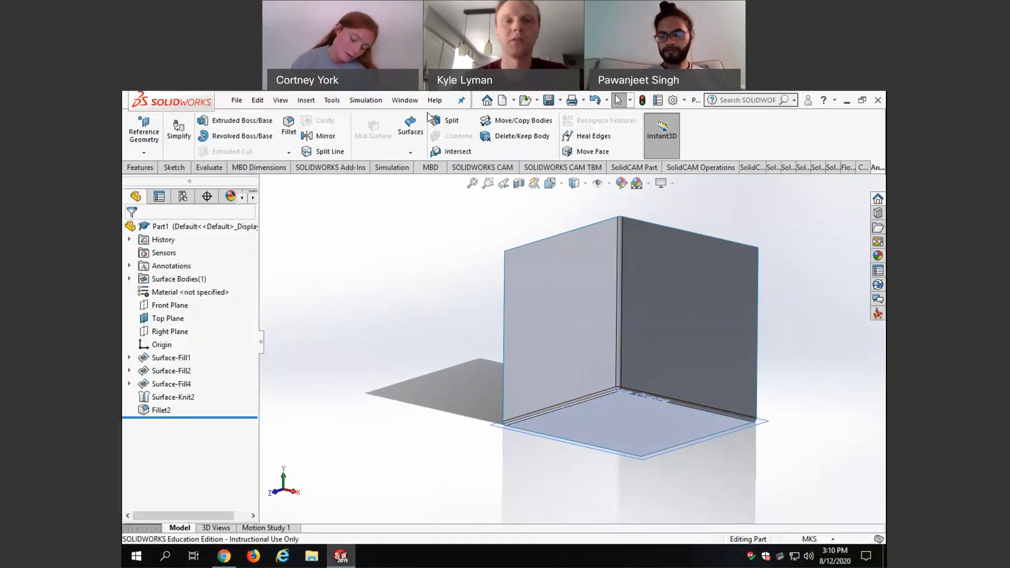
Step: Save a copy of the filleted surface part to the Desktop in IGES format as Part1.IGS
{"action": "left_click", "coordinate": [238, 103]}
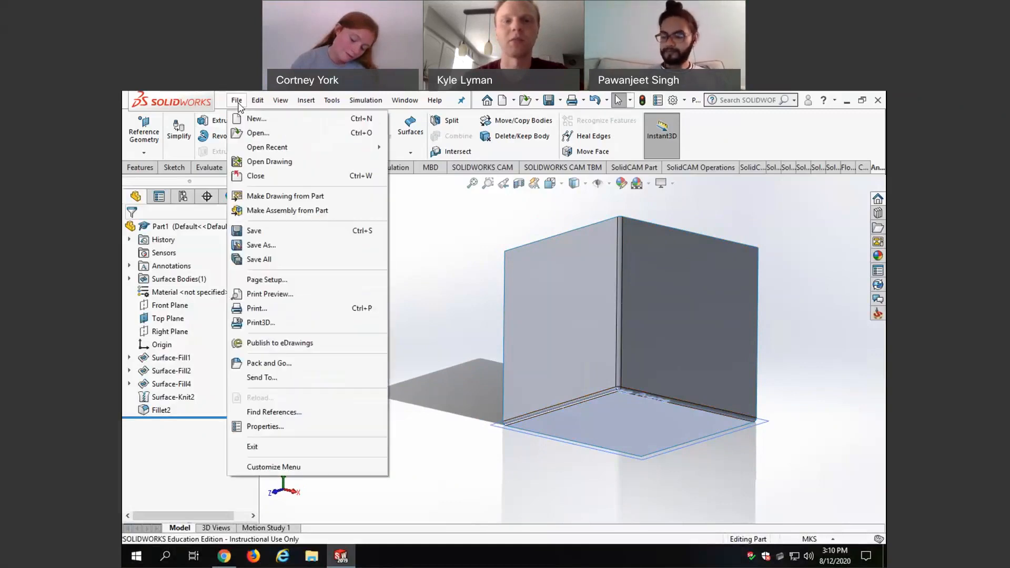
{"action": "left_click", "coordinate": [261, 245]}
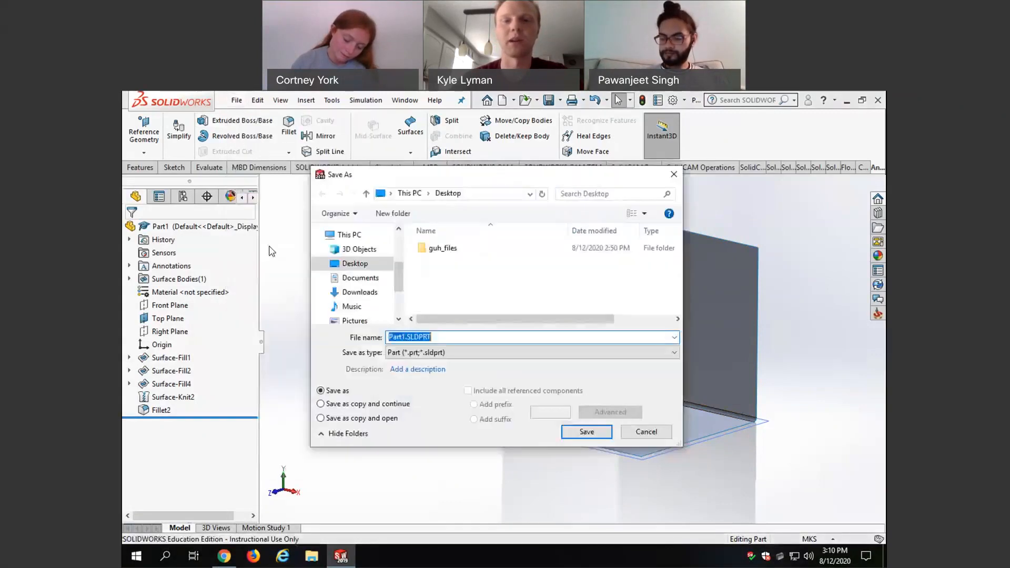
{"action": "left_click_drag", "start_coordinate": [440, 179], "coordinate": [261, 172]}
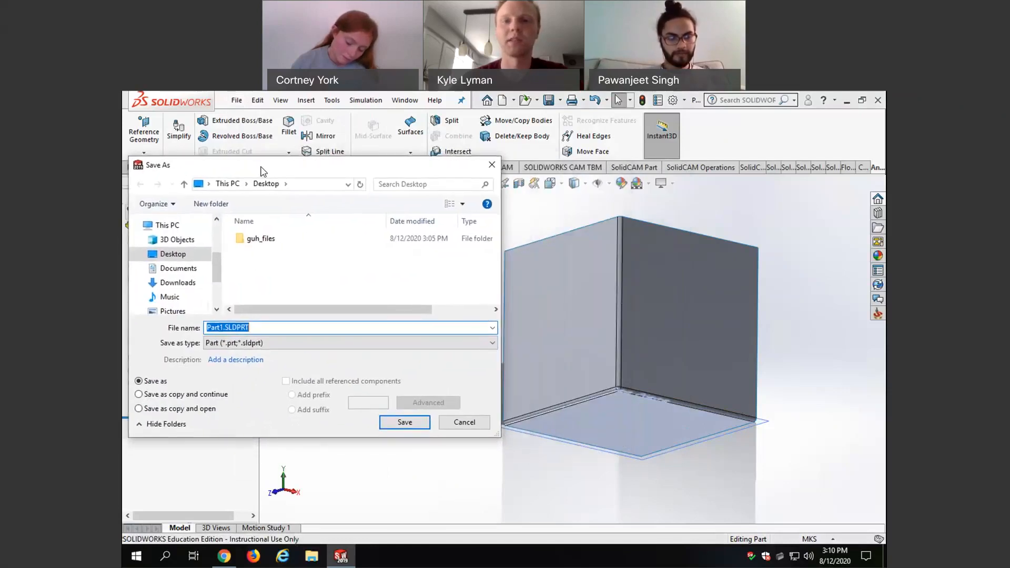
{"action": "left_click", "coordinate": [267, 345]}
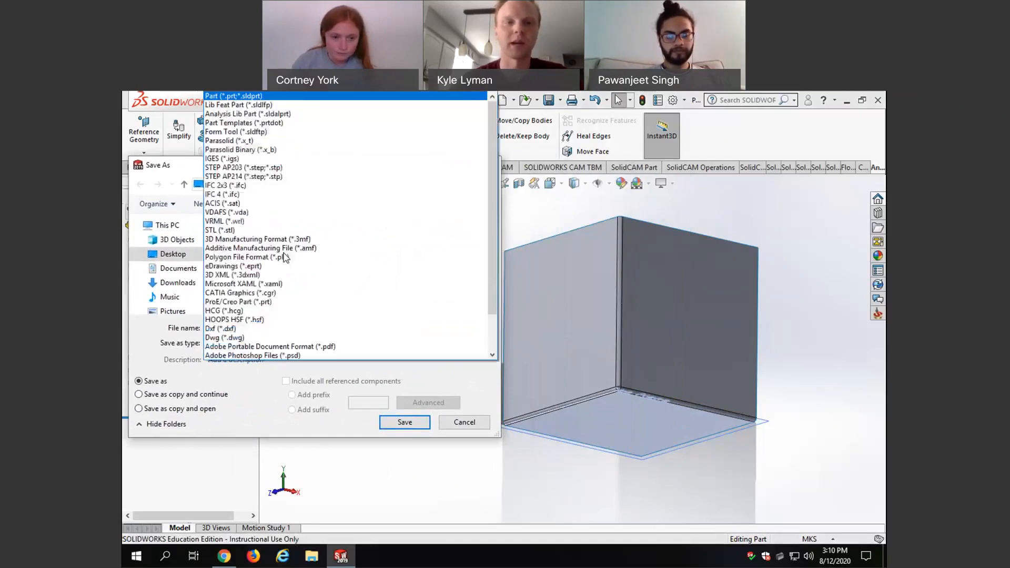
{"action": "left_click", "coordinate": [292, 159]}
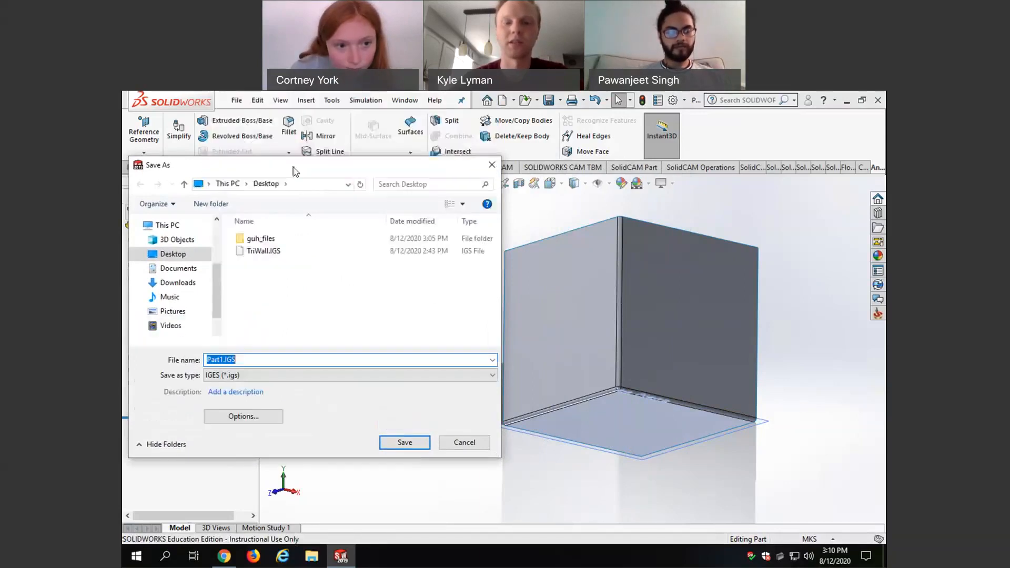
{"action": "left_click", "coordinate": [224, 360]}
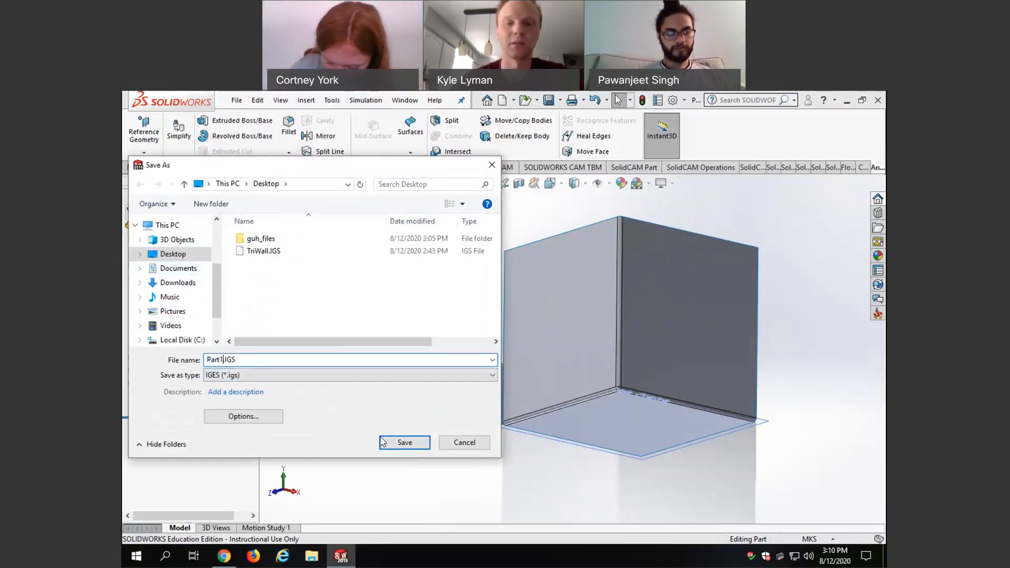
{"action": "left_click", "coordinate": [402, 443]}
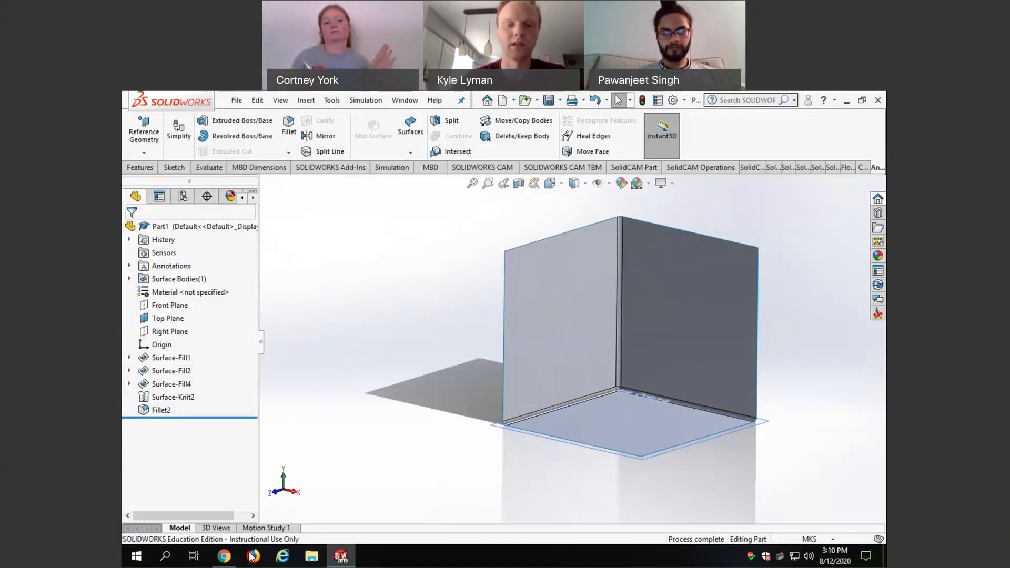
Step: Search the computer for Ansys Workbench and launch it
{"action": "left_click", "coordinate": [165, 557]}
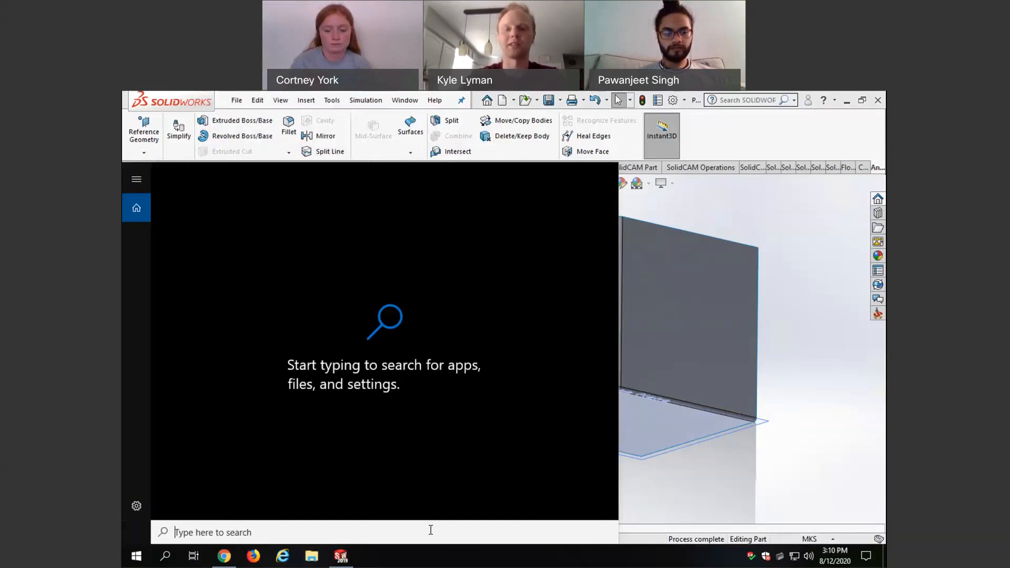
{"action": "type", "text": "work"}
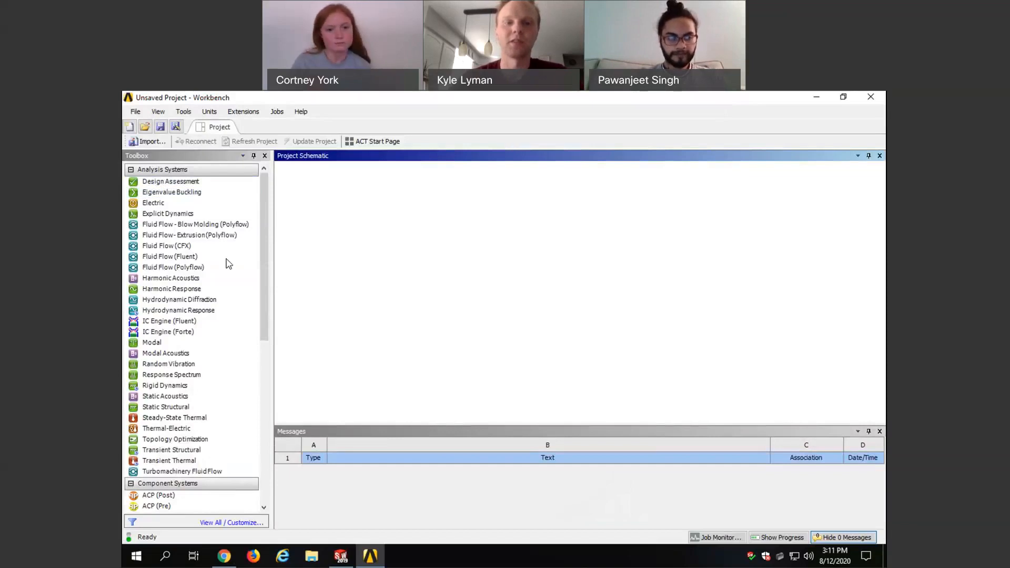
Step: Look through the toolbox's analysis systems and component systems to find the ACP components
{"action": "scroll", "coordinate": [260, 225], "scroll_direction": "down", "scroll_amount": 1}
{"action": "left_click_drag", "start_coordinate": [260, 226], "coordinate": [273, 209]}
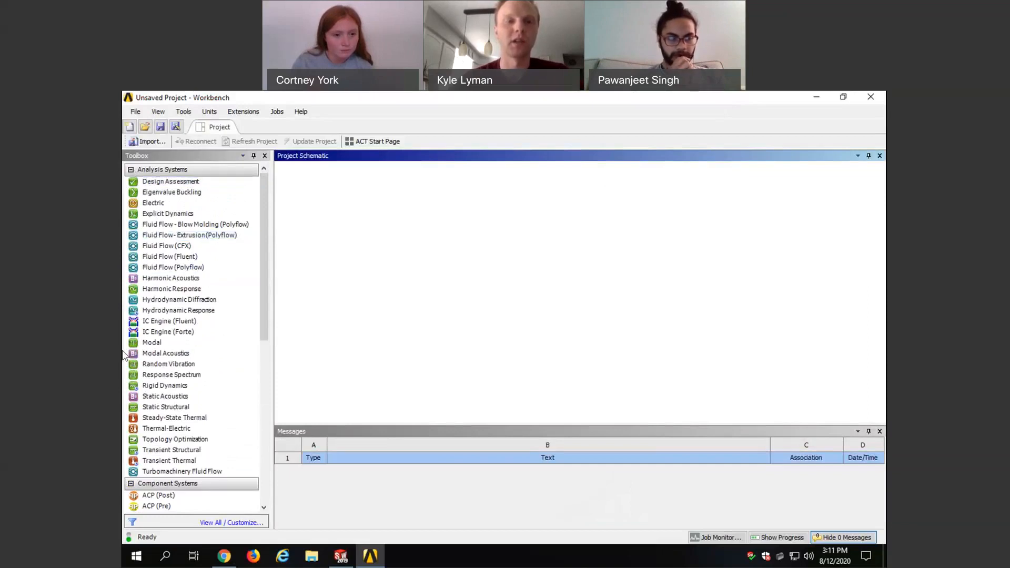
{"action": "scroll", "coordinate": [253, 262], "scroll_direction": "down", "scroll_amount": 1}
{"action": "scroll", "coordinate": [247, 279], "scroll_direction": "down", "scroll_amount": 8}
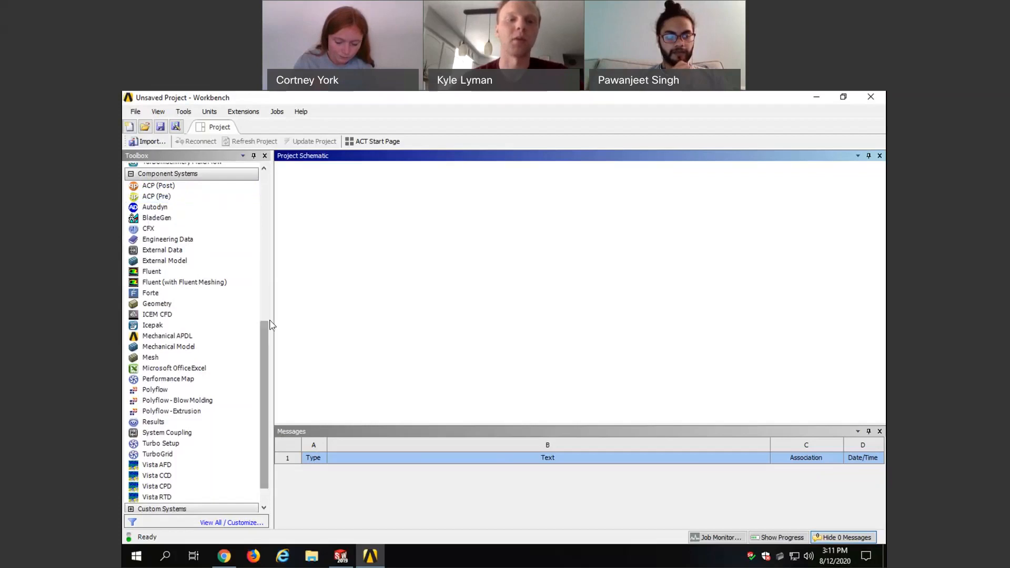
{"action": "scroll", "coordinate": [261, 342], "scroll_direction": "down", "scroll_amount": 2}
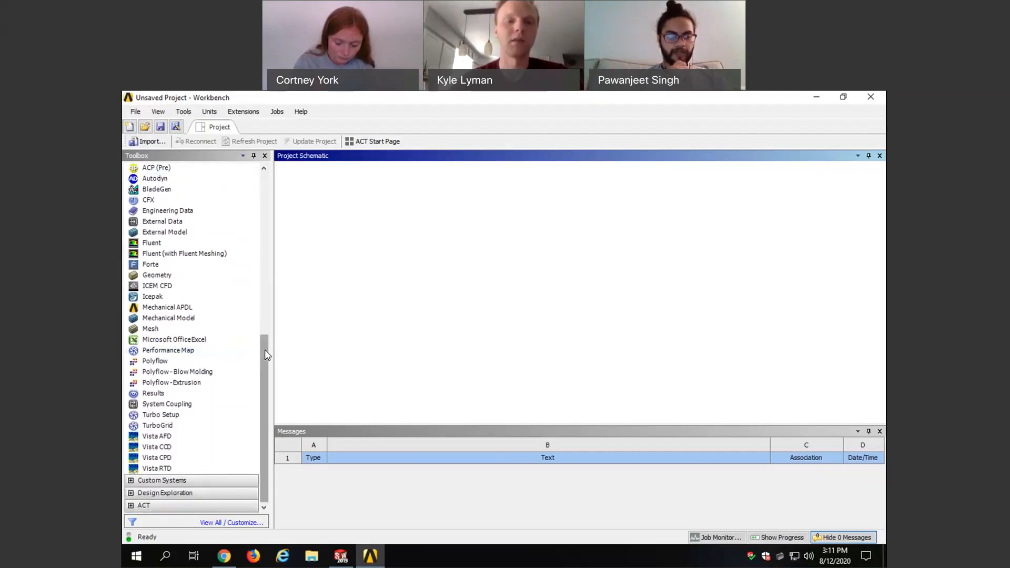
{"action": "scroll", "coordinate": [264, 350], "scroll_direction": "up", "scroll_amount": 1}
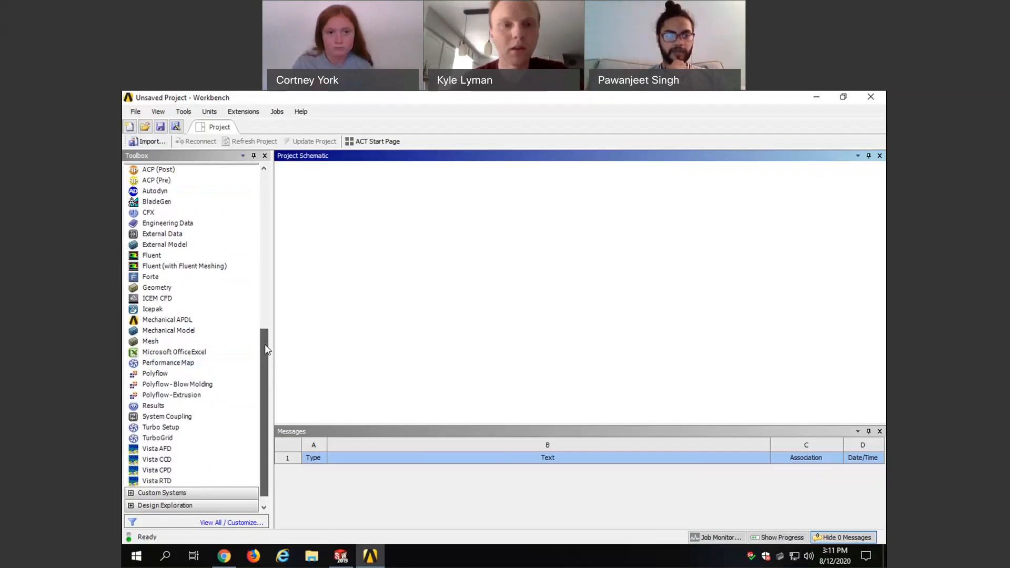
{"action": "scroll", "coordinate": [273, 334], "scroll_direction": "up", "scroll_amount": 3}
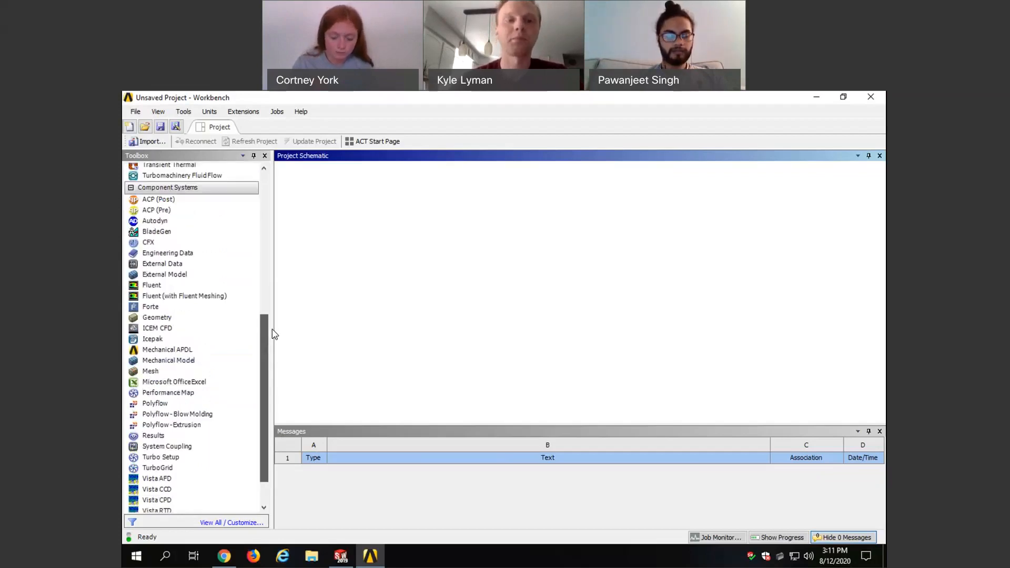
{"action": "scroll", "coordinate": [273, 331], "scroll_direction": "up", "scroll_amount": 1}
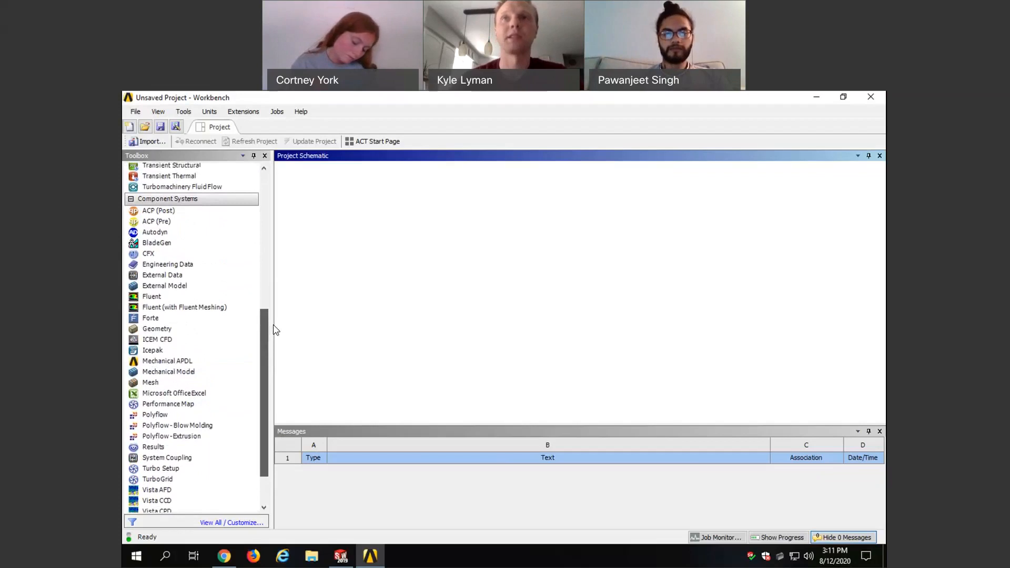
{"action": "left_click_drag", "start_coordinate": [274, 325], "coordinate": [273, 325]}
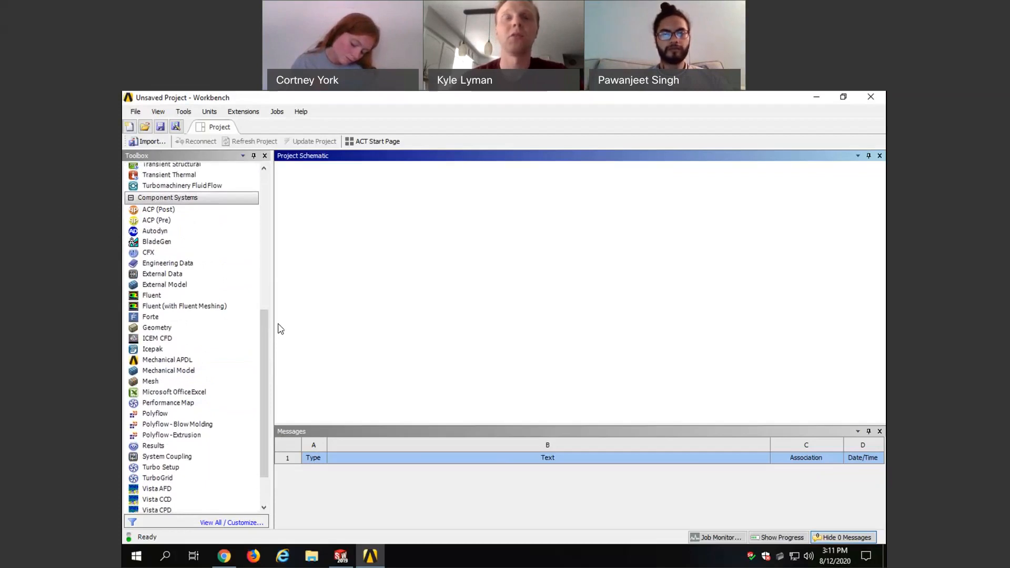
Step: Add an ACP (Pre) component system to the empty project schematic, keeping its default name
{"action": "left_click", "coordinate": [158, 211]}
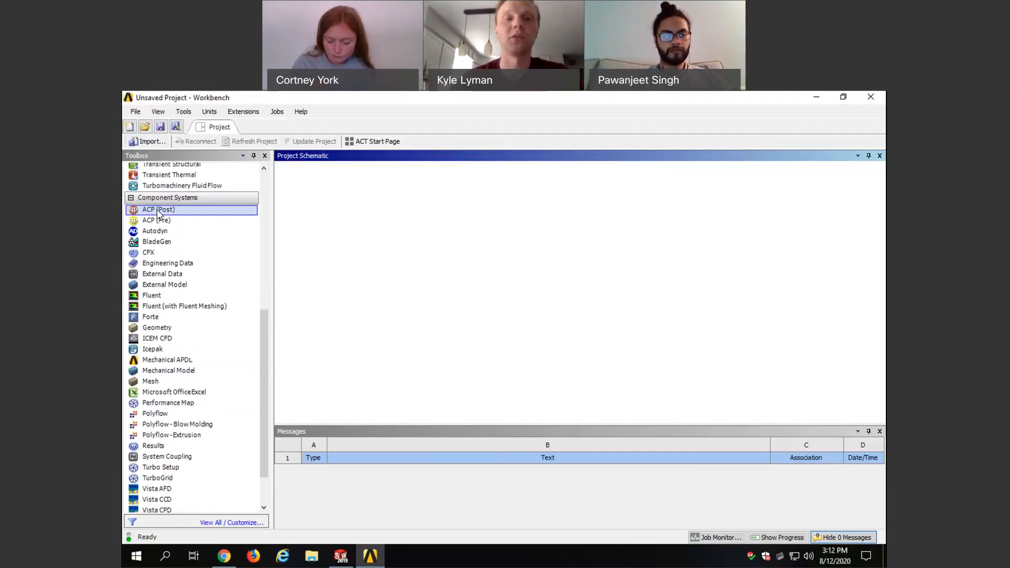
{"action": "left_click", "coordinate": [160, 220]}
{"action": "left_click", "coordinate": [178, 231]}
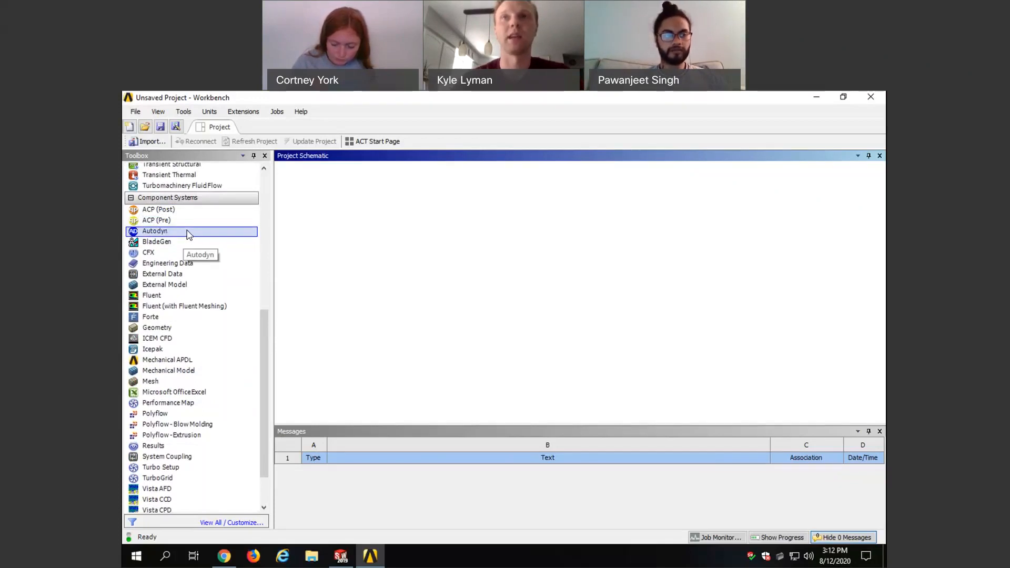
{"action": "left_click", "coordinate": [187, 223]}
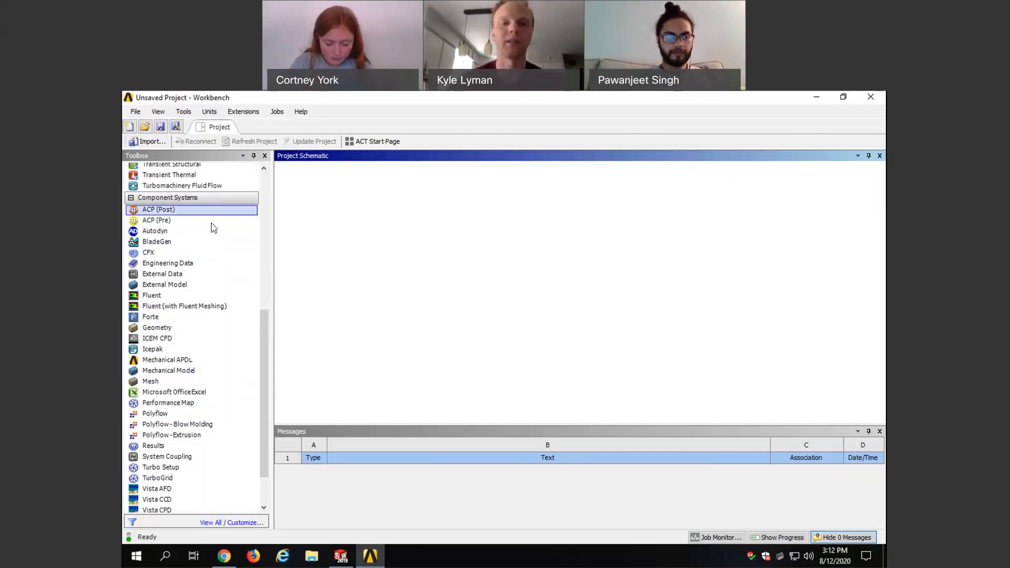
{"action": "left_click_drag", "start_coordinate": [166, 226], "coordinate": [353, 226]}
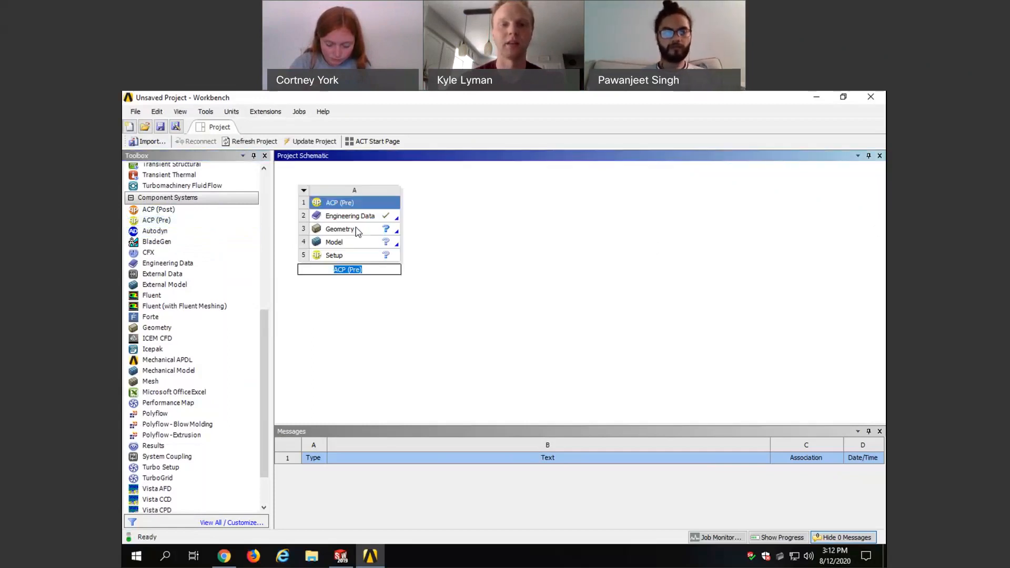
{"action": "left_click_drag", "start_coordinate": [263, 339], "coordinate": [295, 187]}
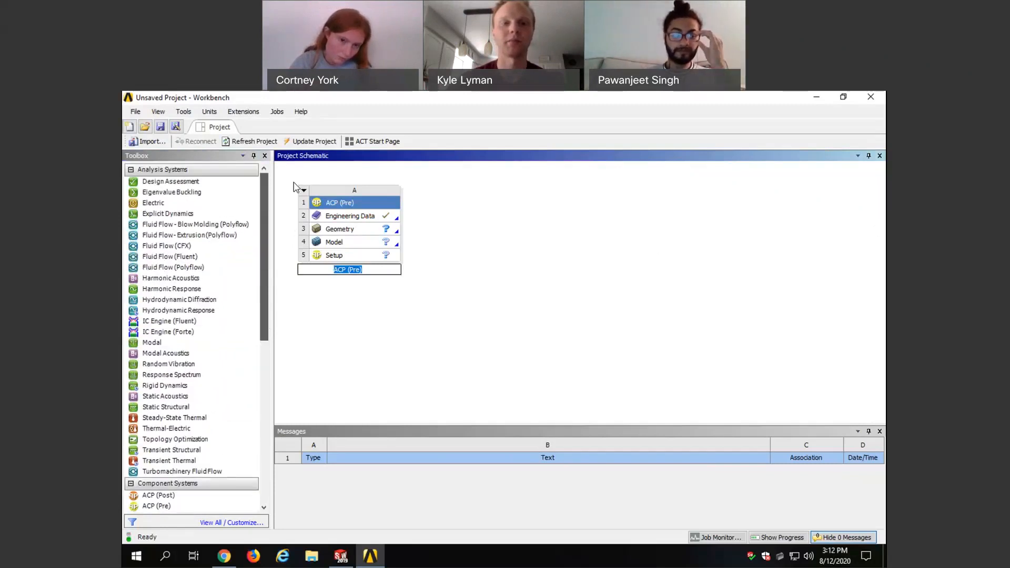
{"action": "left_click", "coordinate": [421, 219]}
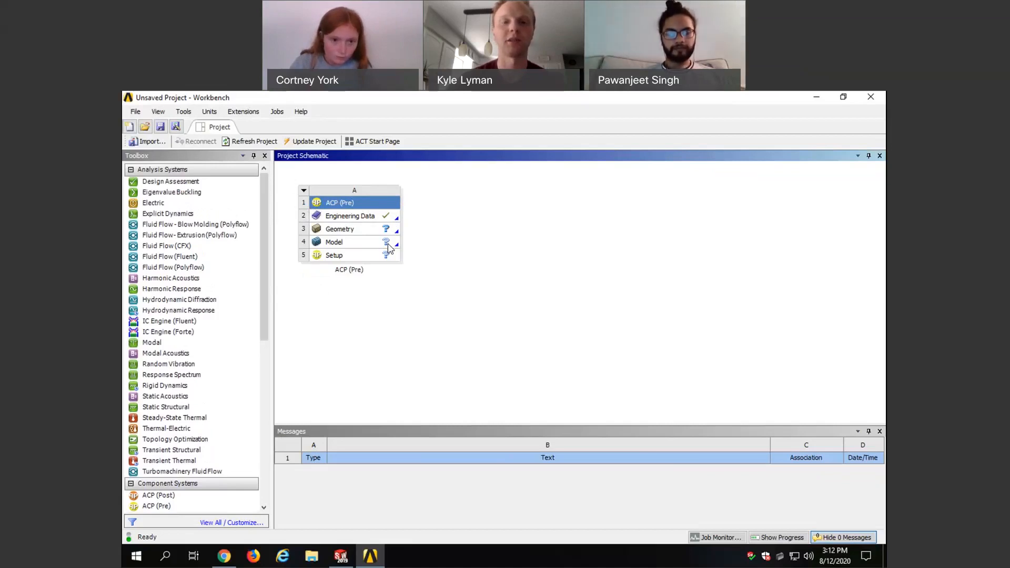
Step: Open the Engineering Data of the ACP (Pre) system and display the Engineering Data Sources
{"action": "double_click", "coordinate": [377, 216]}
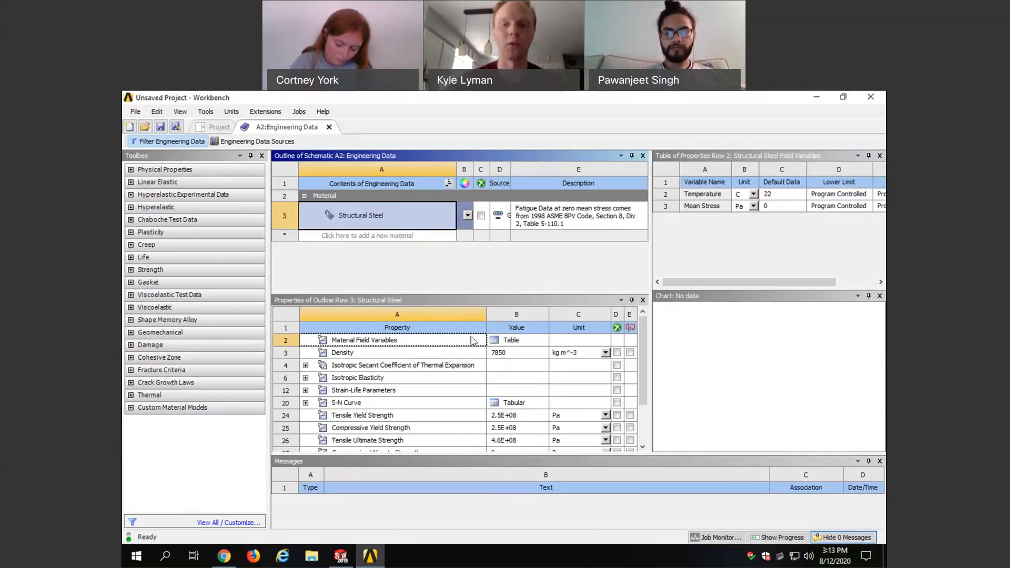
{"action": "mouse_move", "coordinate": [645, 337]}
{"action": "left_mouse_down"}
{"action": "mouse_move", "coordinate": [641, 387]}
{"action": "mouse_move", "coordinate": [646, 322]}
{"action": "left_mouse_up"}
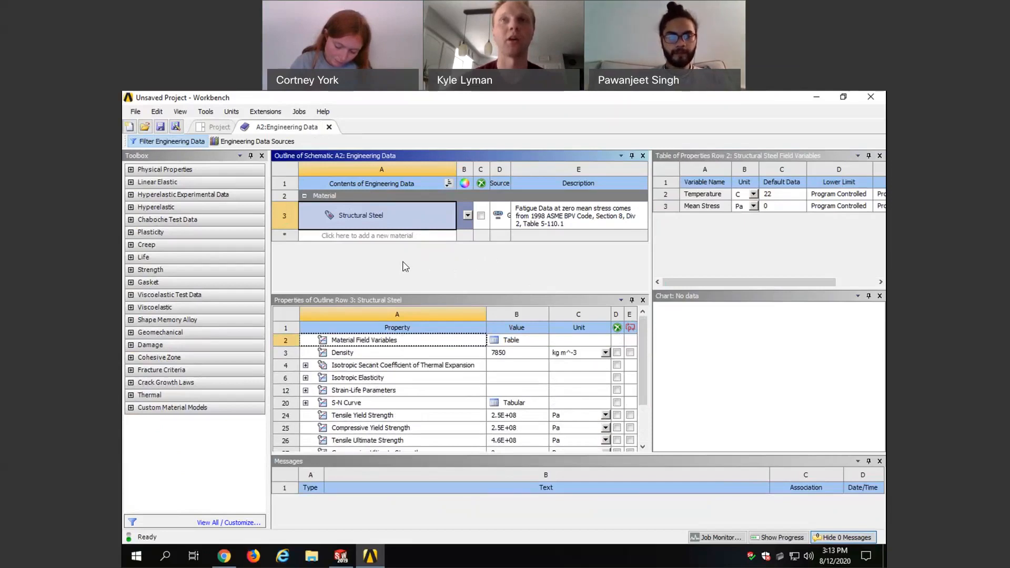
{"action": "right_click", "coordinate": [372, 260]}
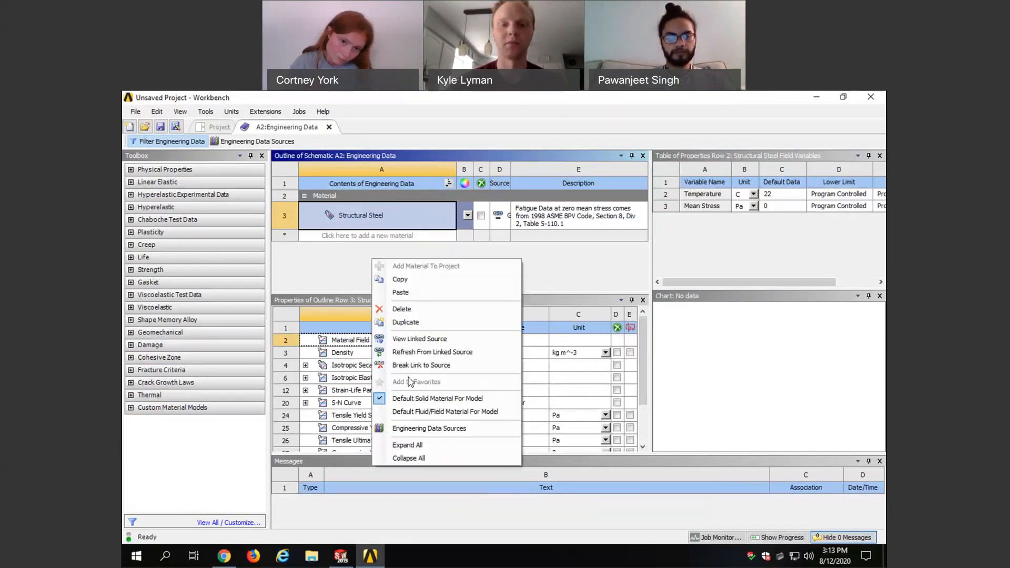
{"action": "left_click", "coordinate": [476, 432]}
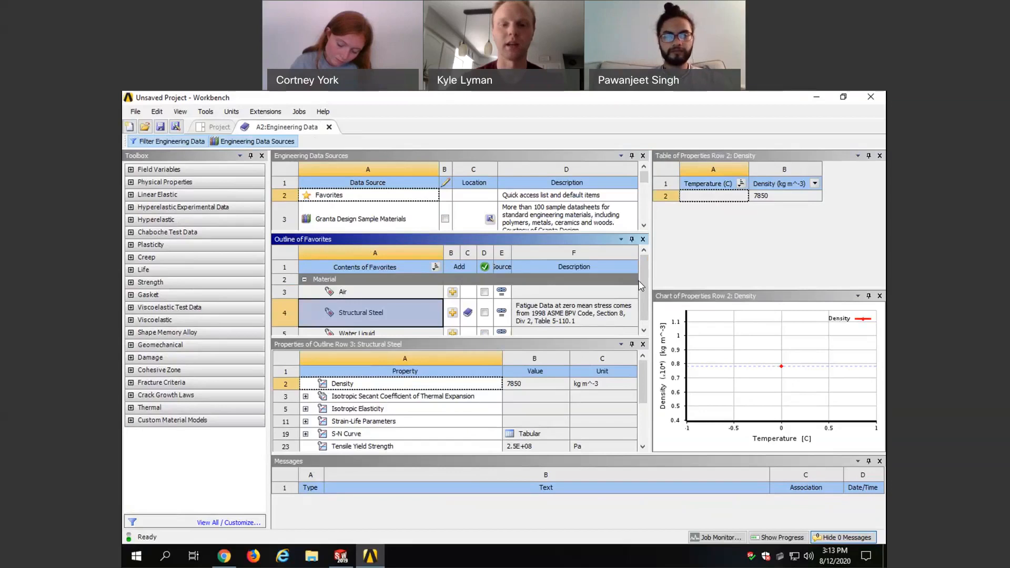
Step: Select the Composite Materials library among the data sources to list its contents
{"action": "left_click", "coordinate": [659, 280]}
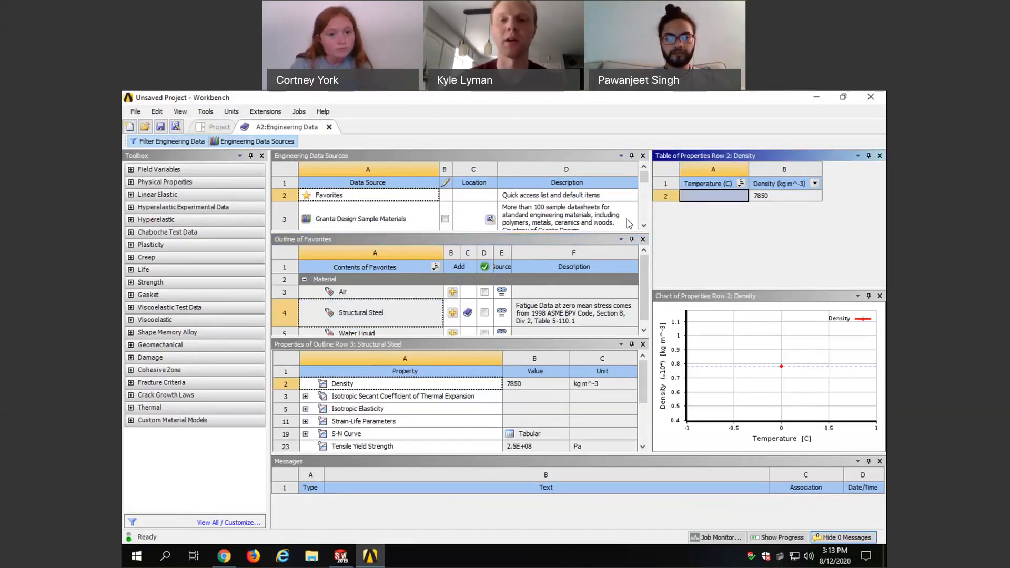
{"action": "left_click", "coordinate": [643, 226]}
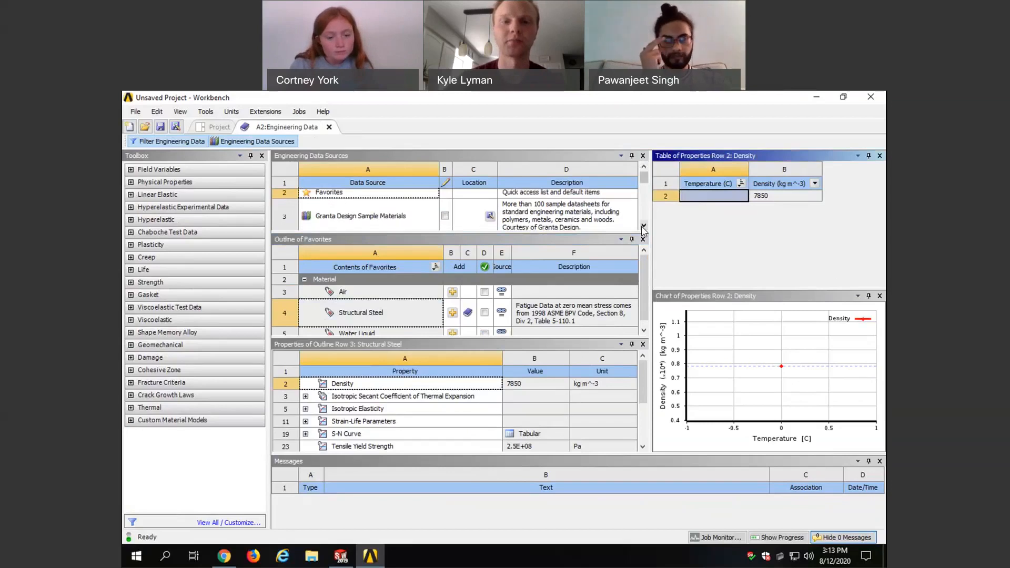
{"action": "left_click_drag", "start_coordinate": [645, 181], "coordinate": [647, 198]}
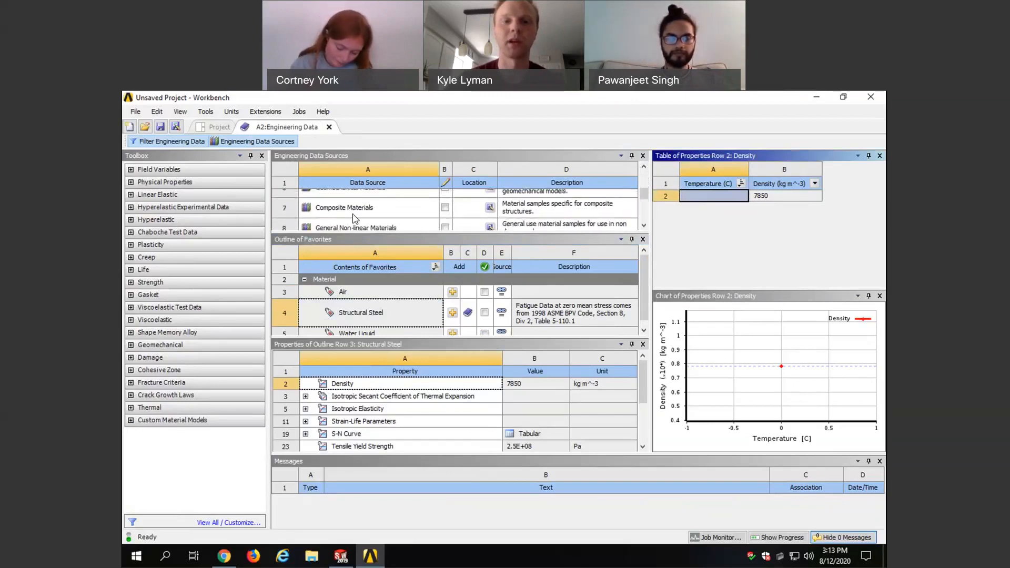
{"action": "left_click", "coordinate": [357, 211]}
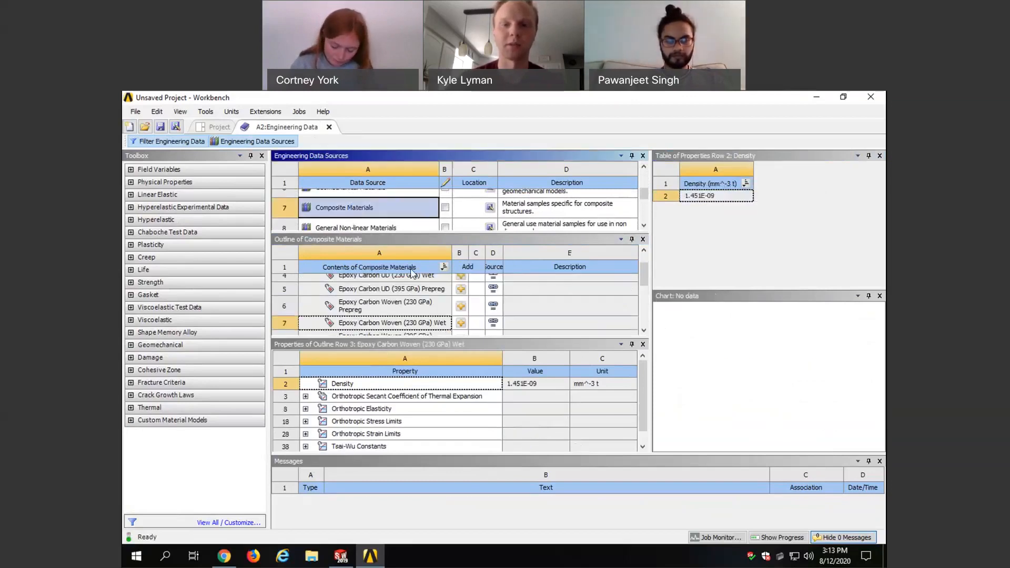
Step: Add Epoxy Carbon Woven (230 GPa) Prepreg from the Composite Materials library to the engineering data
{"action": "scroll", "coordinate": [641, 276], "scroll_direction": "up", "scroll_amount": 2}
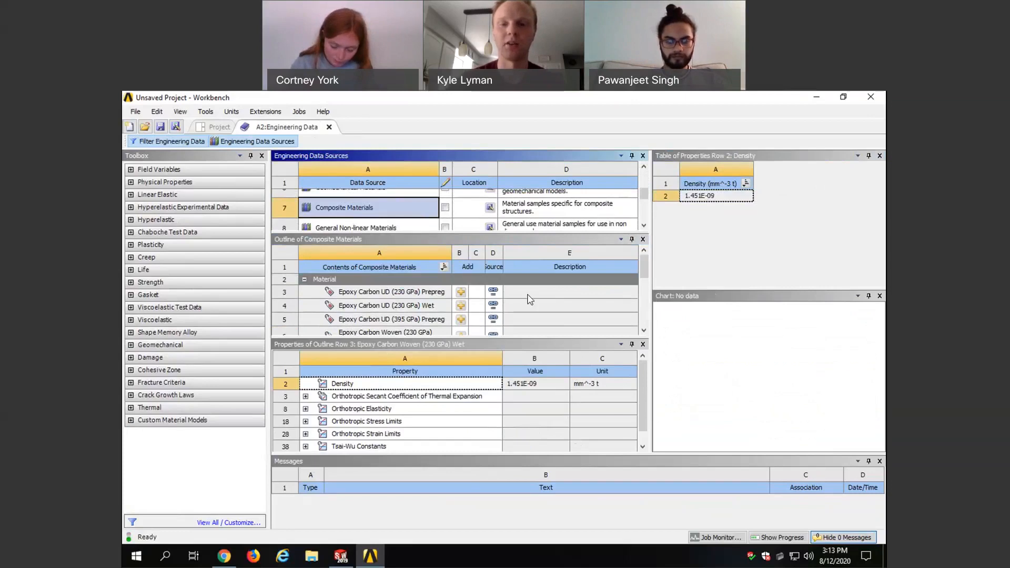
{"action": "left_click_drag", "start_coordinate": [584, 337], "coordinate": [581, 421]}
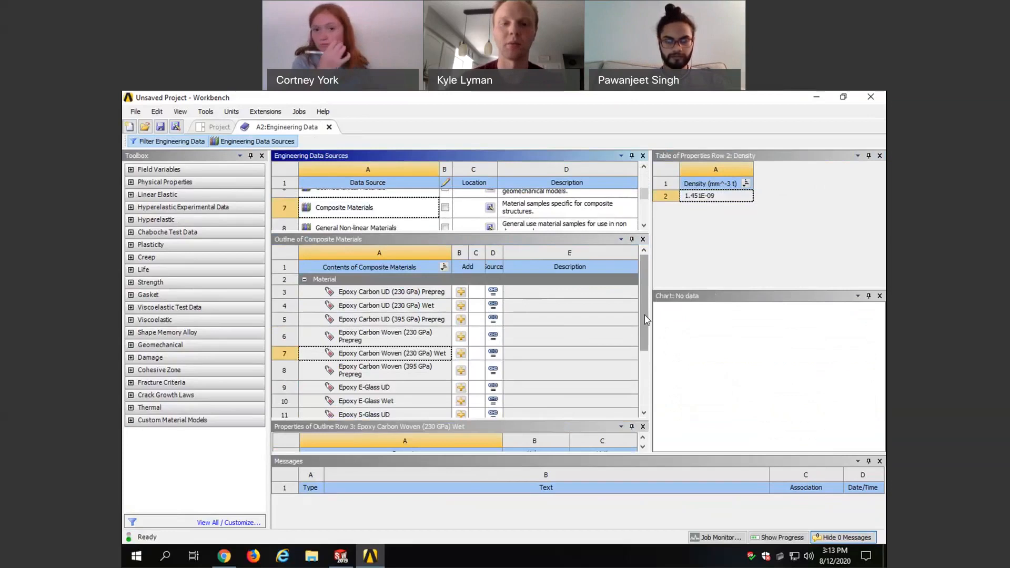
{"action": "scroll", "coordinate": [642, 315], "scroll_direction": "down", "scroll_amount": 1}
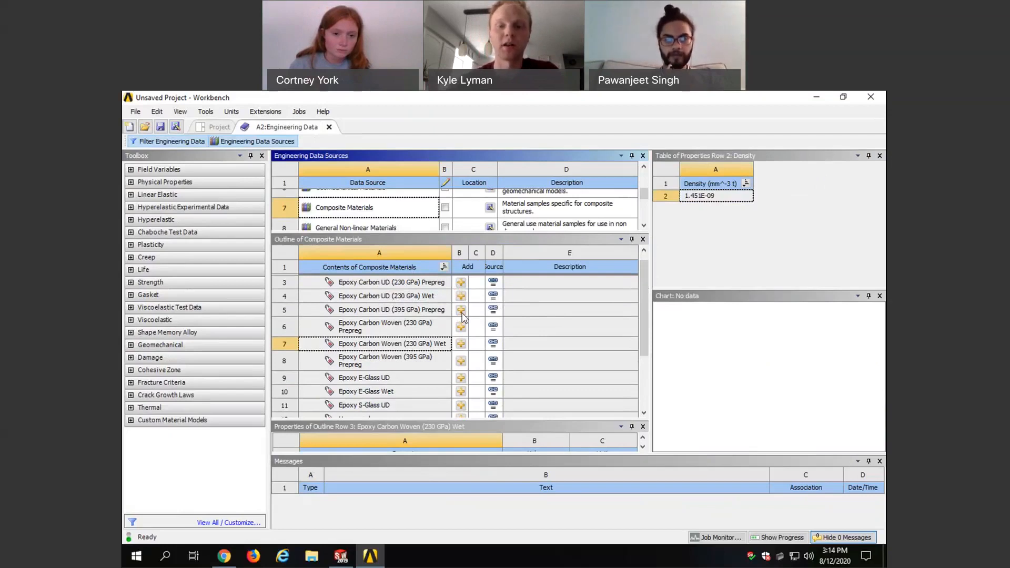
{"action": "left_click_drag", "start_coordinate": [645, 286], "coordinate": [646, 292]}
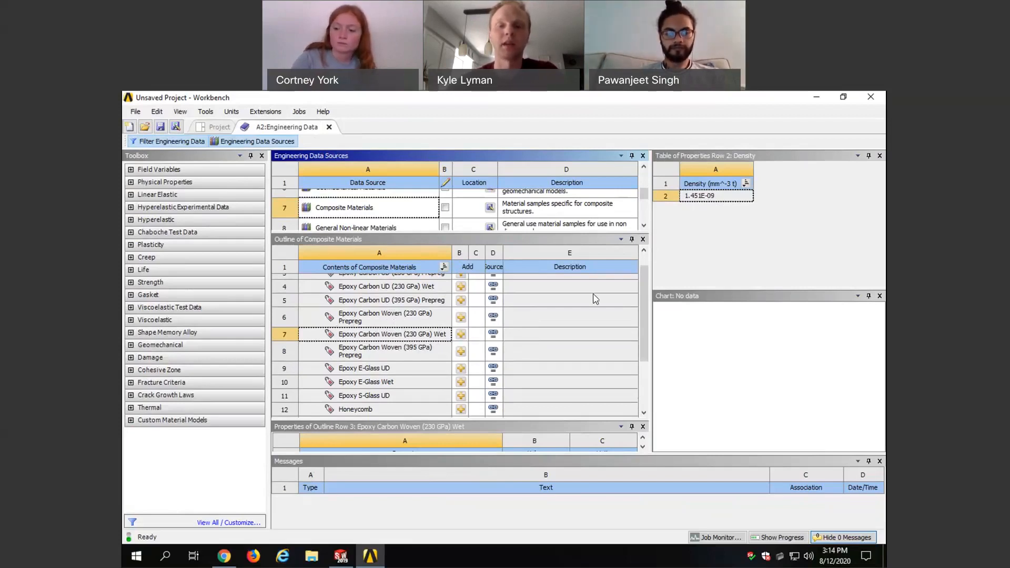
{"action": "left_click_drag", "start_coordinate": [641, 283], "coordinate": [643, 291]}
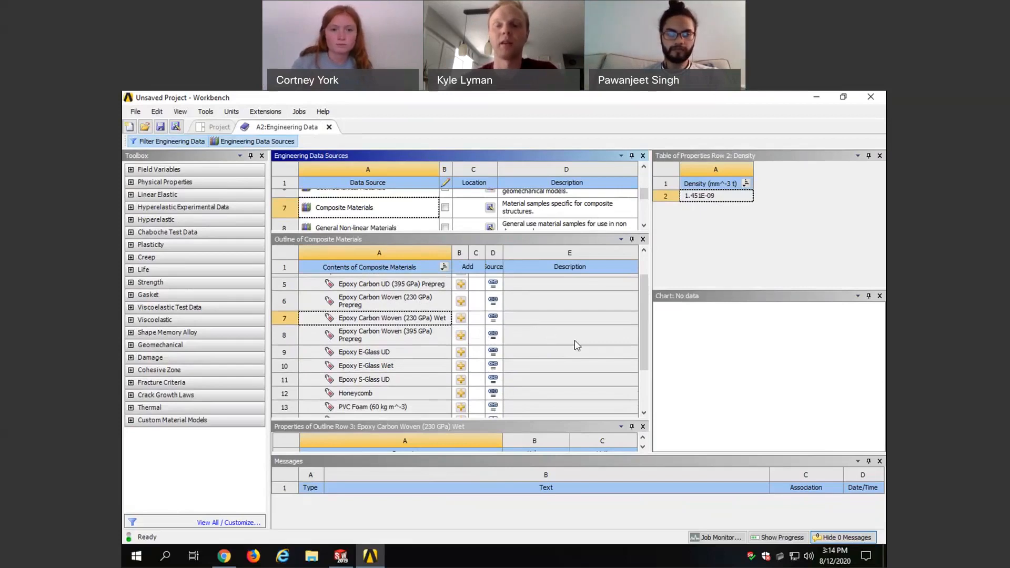
{"action": "left_click_drag", "start_coordinate": [646, 340], "coordinate": [647, 323]}
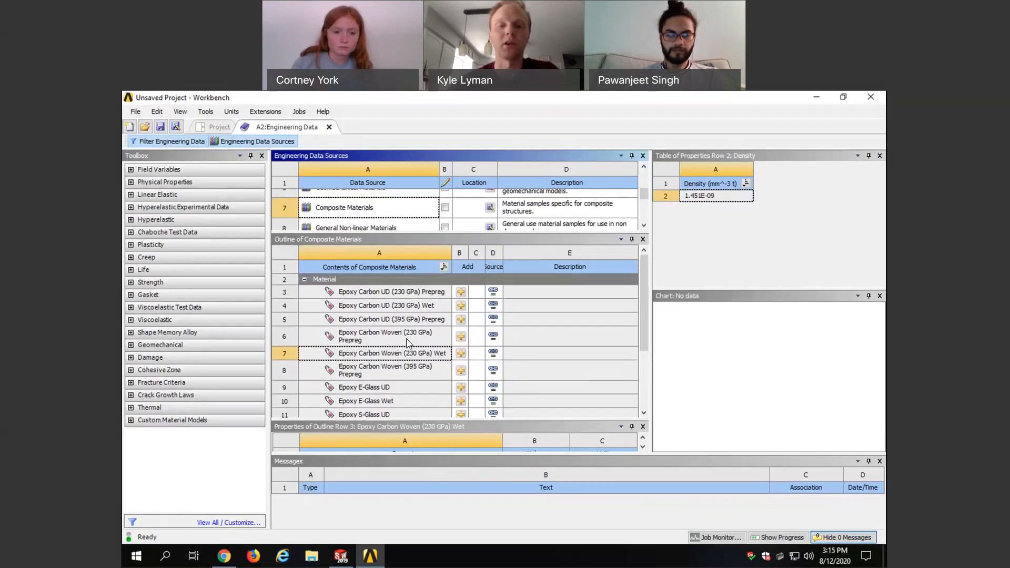
{"action": "left_click", "coordinate": [410, 308]}
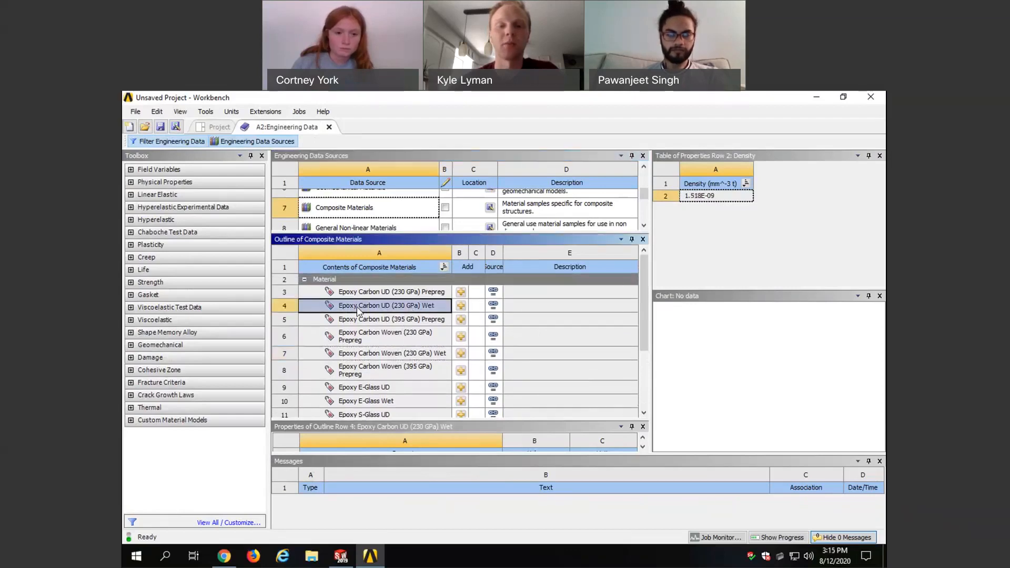
{"action": "left_click", "coordinate": [385, 355]}
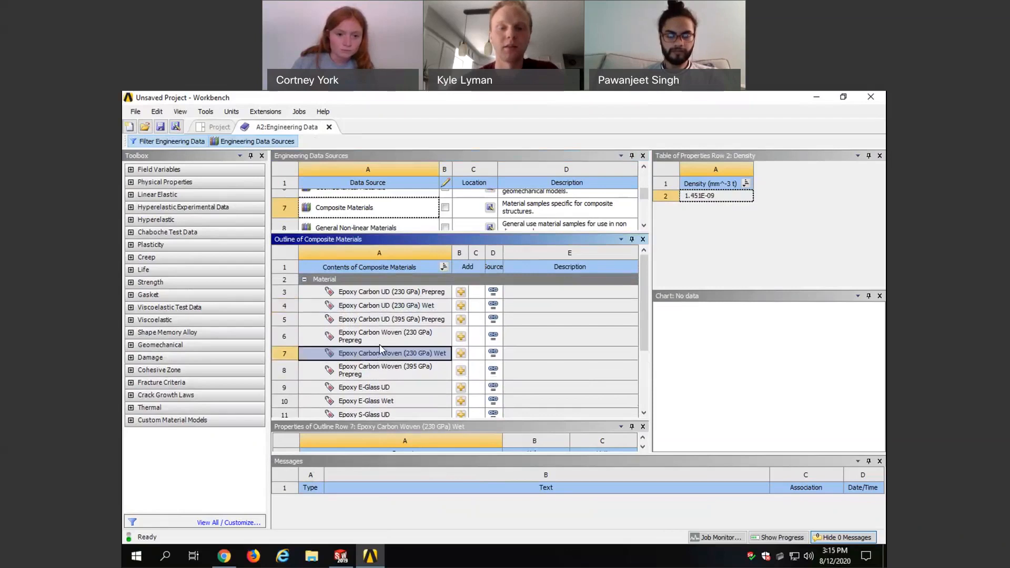
{"action": "left_click", "coordinate": [364, 339]}
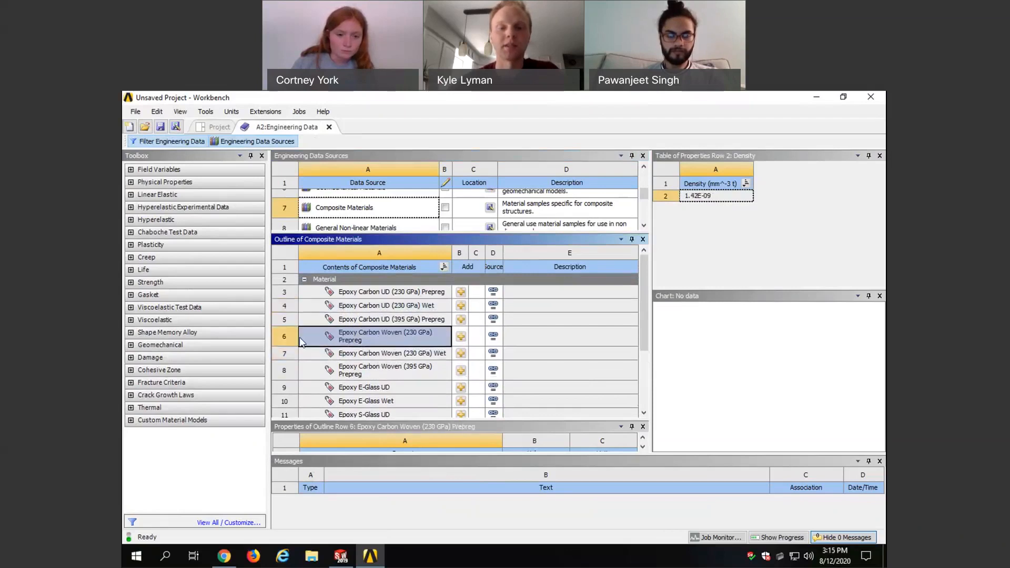
{"action": "left_click", "coordinate": [461, 338]}
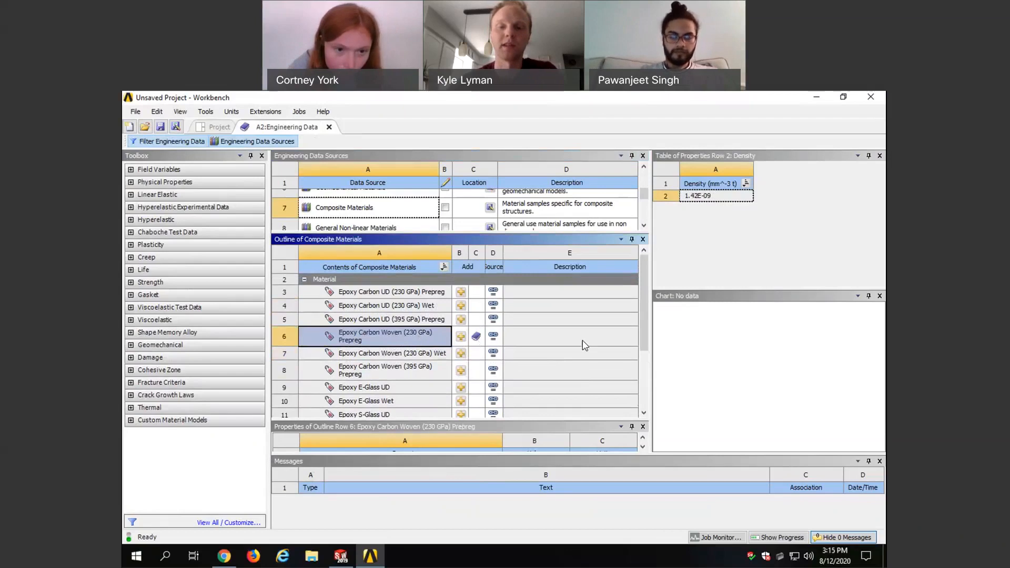
Step: Add Honeycomb from the Composite Materials library to the engineering data as well
{"action": "left_click_drag", "start_coordinate": [642, 301], "coordinate": [622, 360]}
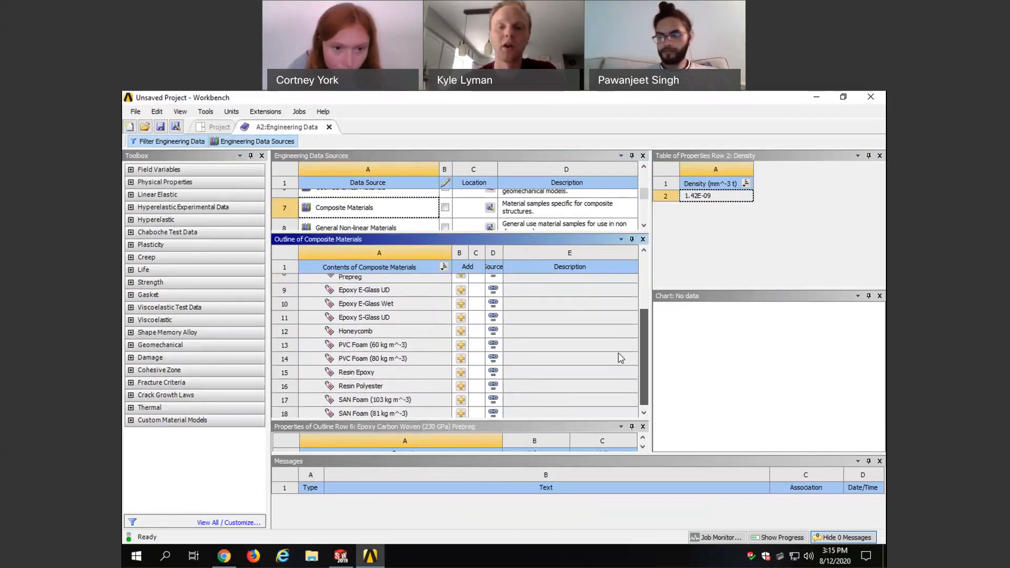
{"action": "left_click", "coordinate": [461, 332]}
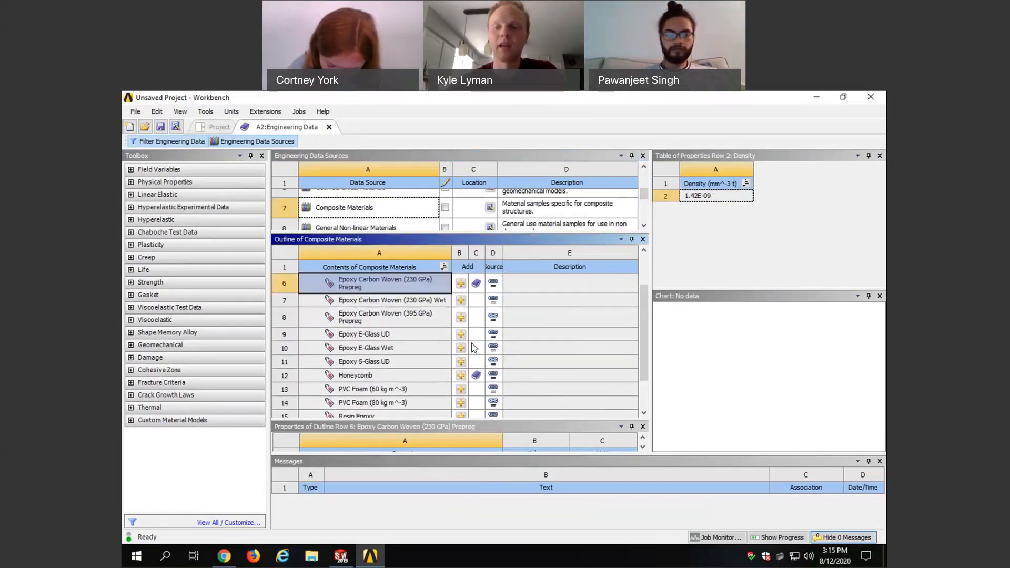
{"action": "left_click_drag", "start_coordinate": [644, 358], "coordinate": [643, 314]}
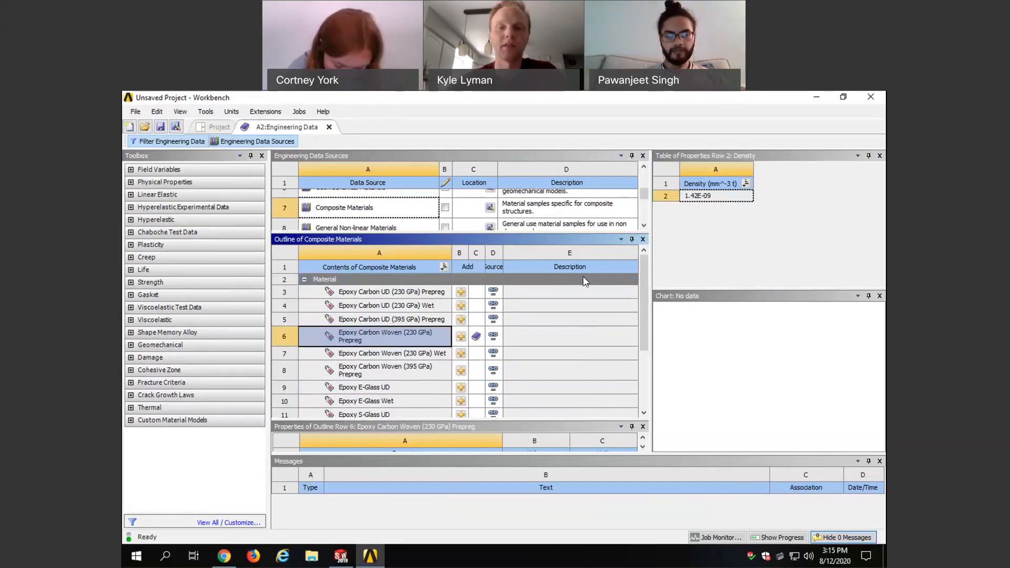
{"action": "left_click_drag", "start_coordinate": [642, 263], "coordinate": [638, 285]}
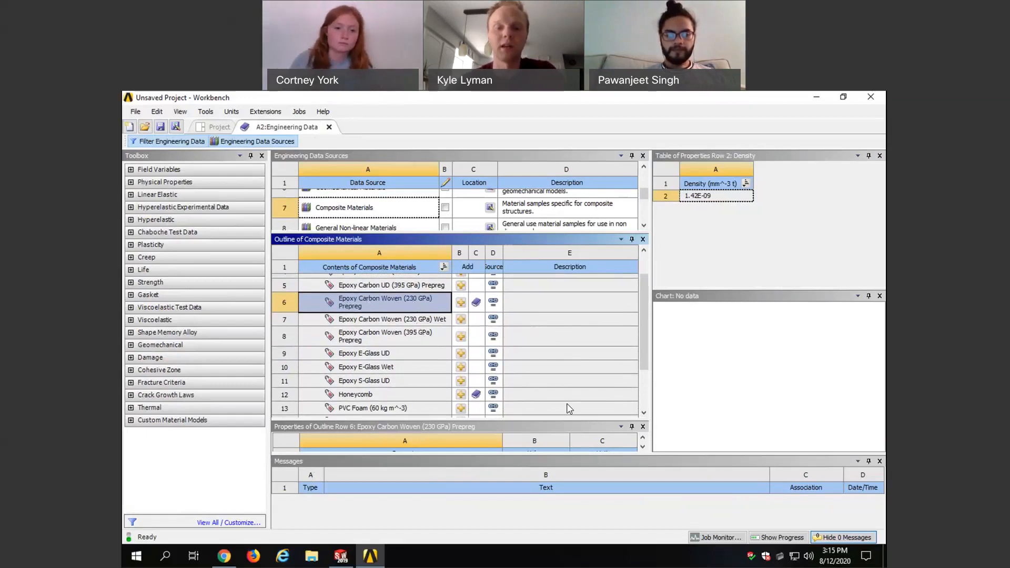
Step: Review the property list of Epoxy Carbon Woven (230 GPa) Prepreg, then return to the list of composite materials
{"action": "left_click_drag", "start_coordinate": [420, 420], "coordinate": [472, 273]}
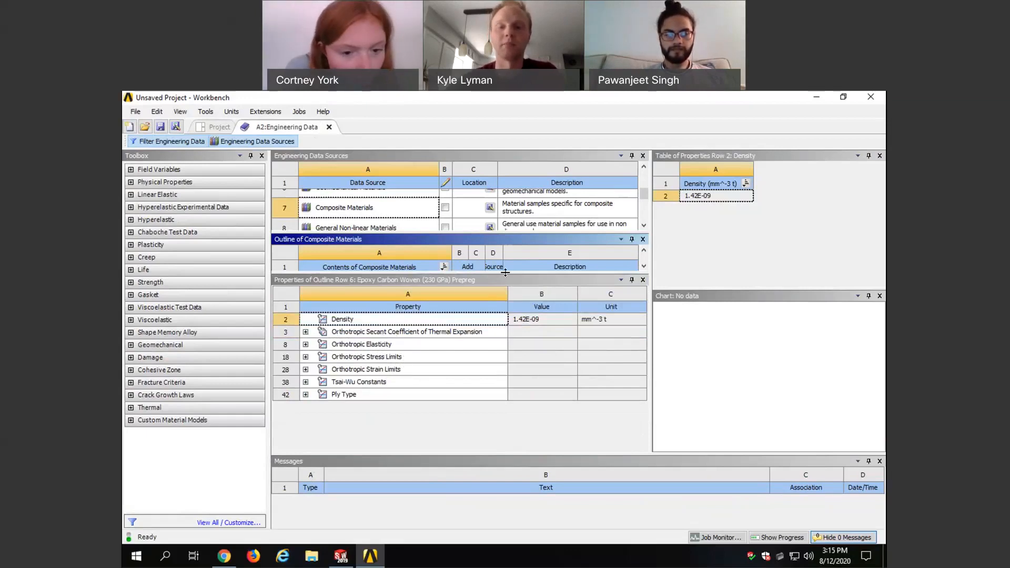
{"action": "left_click_drag", "start_coordinate": [505, 272], "coordinate": [475, 386]}
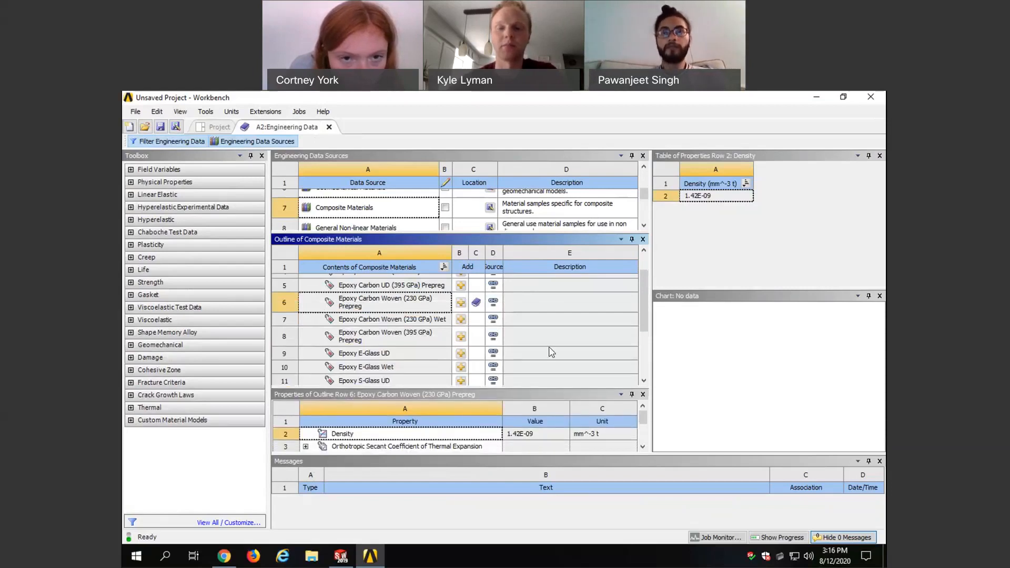
{"action": "scroll", "coordinate": [643, 273], "scroll_direction": "up", "scroll_amount": 3}
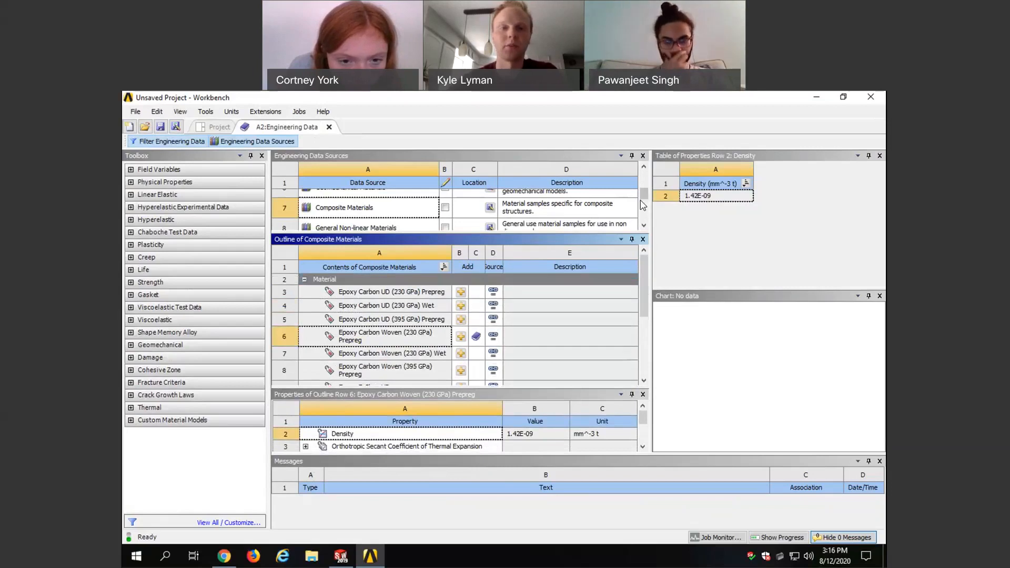
Step: Save the project as guh2 on the Desktop and close the Engineering Data to return to the project schematic
{"action": "left_click", "coordinate": [160, 128]}
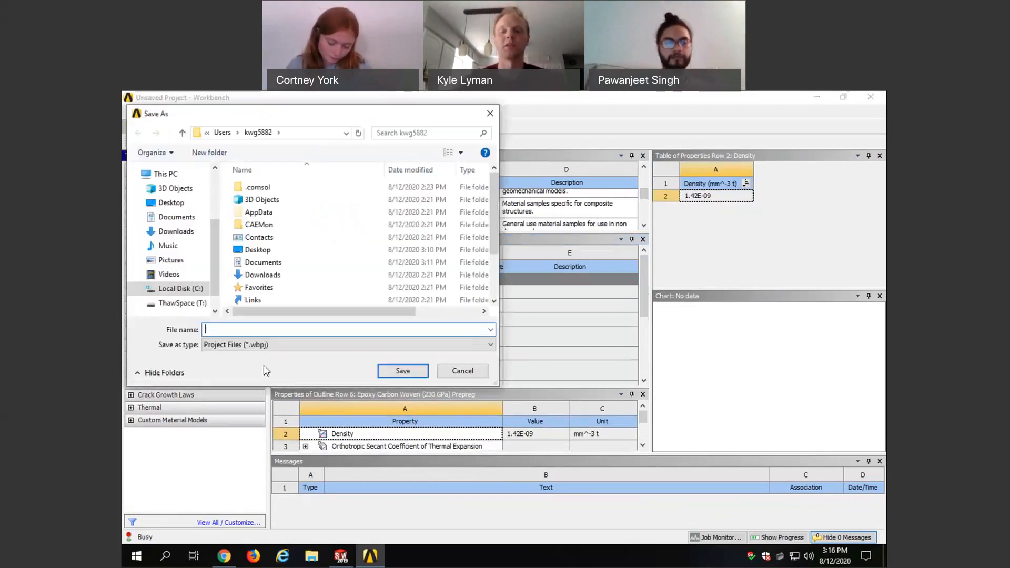
{"action": "type", "text": "guh2"}
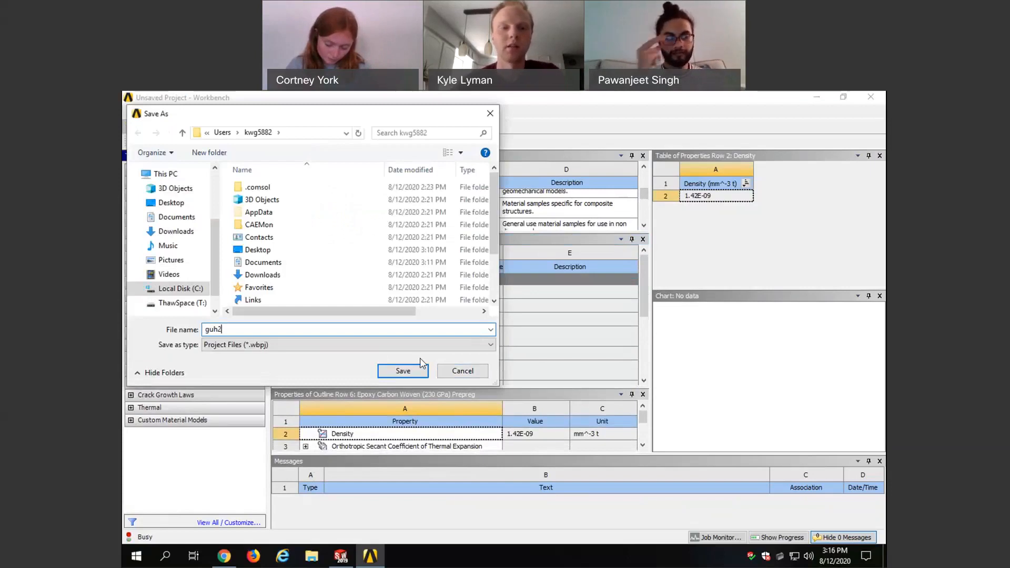
{"action": "left_click", "coordinate": [174, 204]}
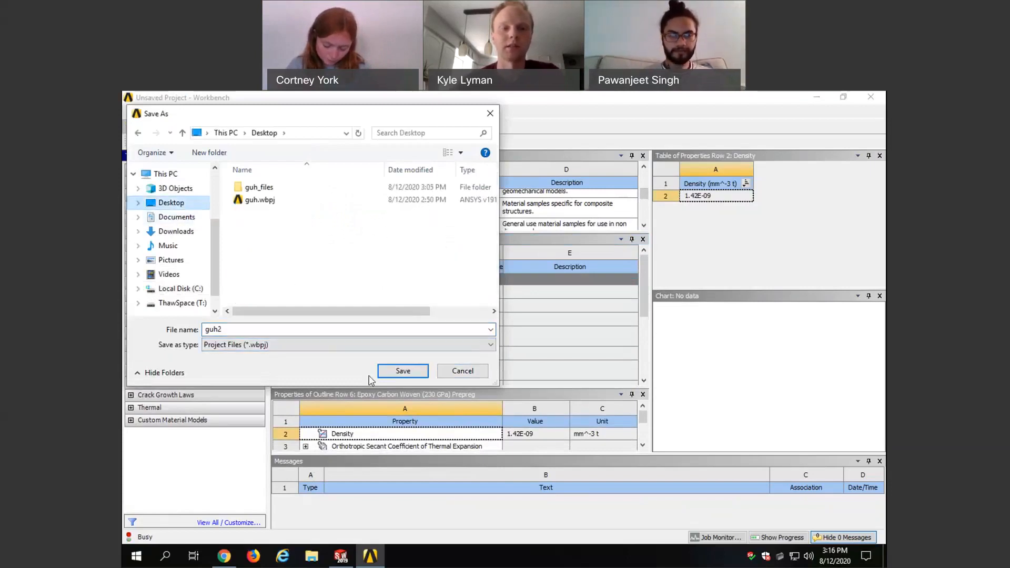
{"action": "left_click", "coordinate": [390, 371]}
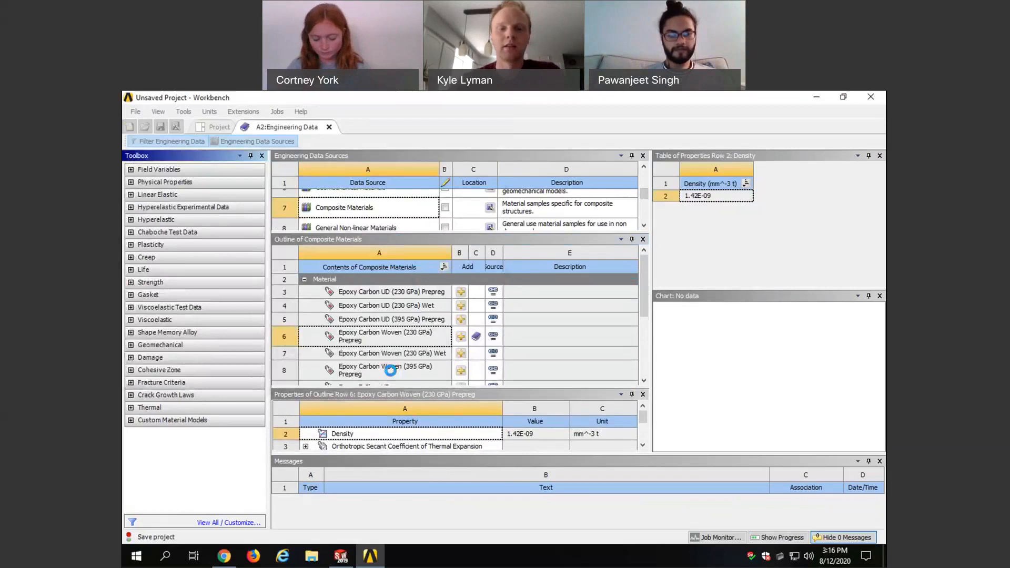
{"action": "left_click", "coordinate": [329, 127]}
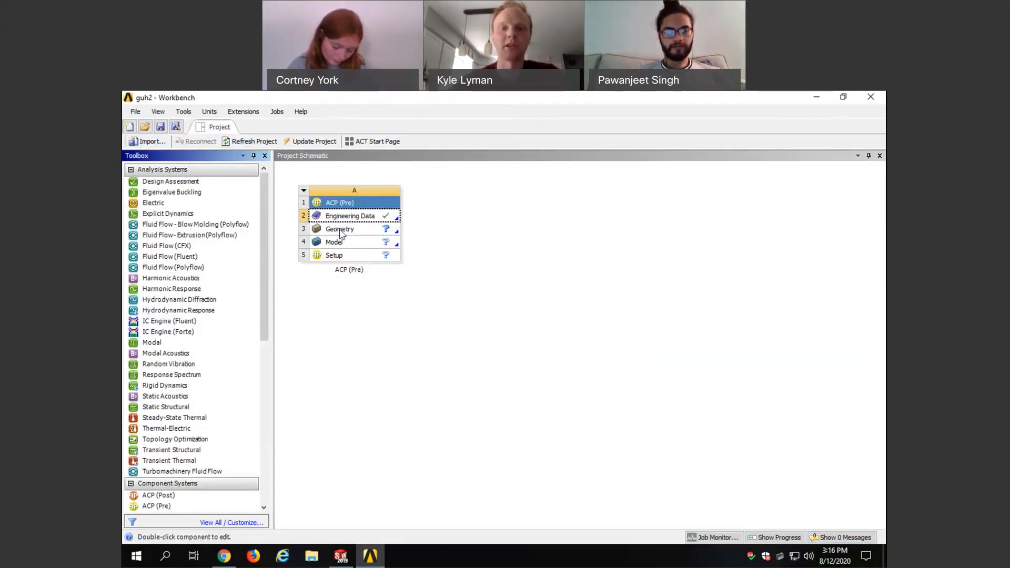
Step: Import Part1.IGS from the Desktop as the geometry of the ACP (Pre) system
{"action": "double_click", "coordinate": [365, 233]}
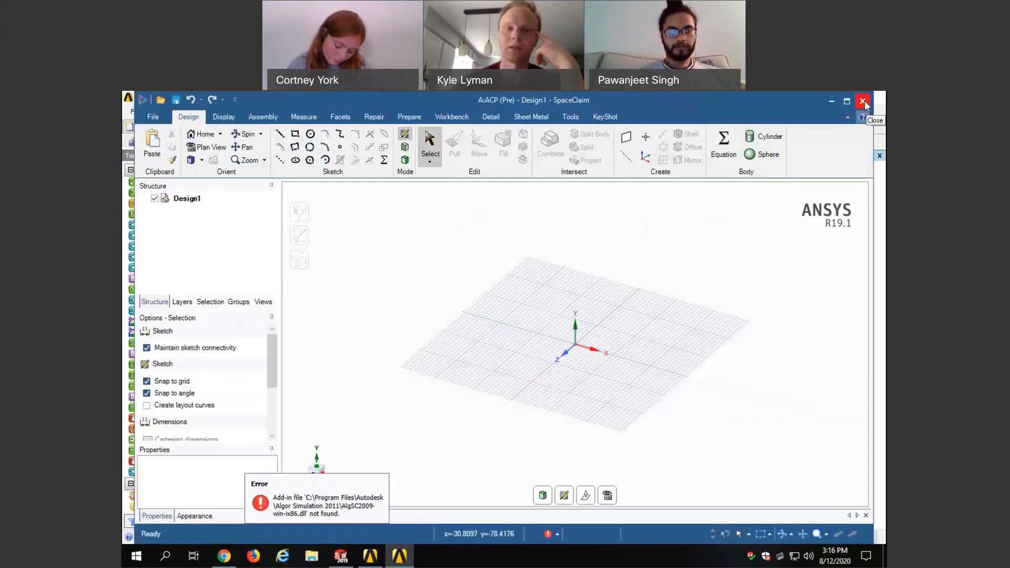
{"action": "left_click", "coordinate": [859, 109]}
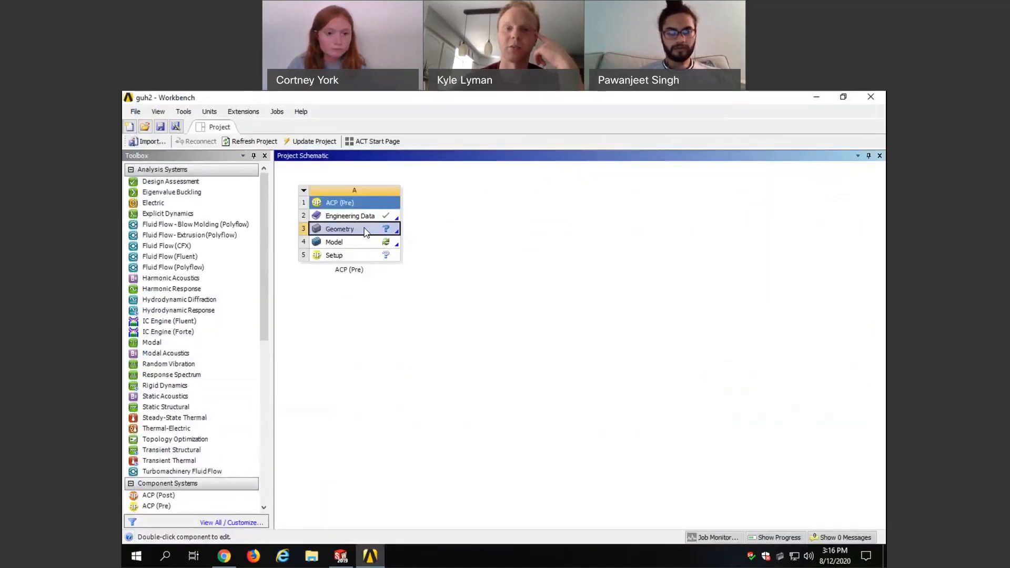
{"action": "right_click", "coordinate": [364, 228]}
{"action": "mouse_move", "coordinate": [405, 262]}
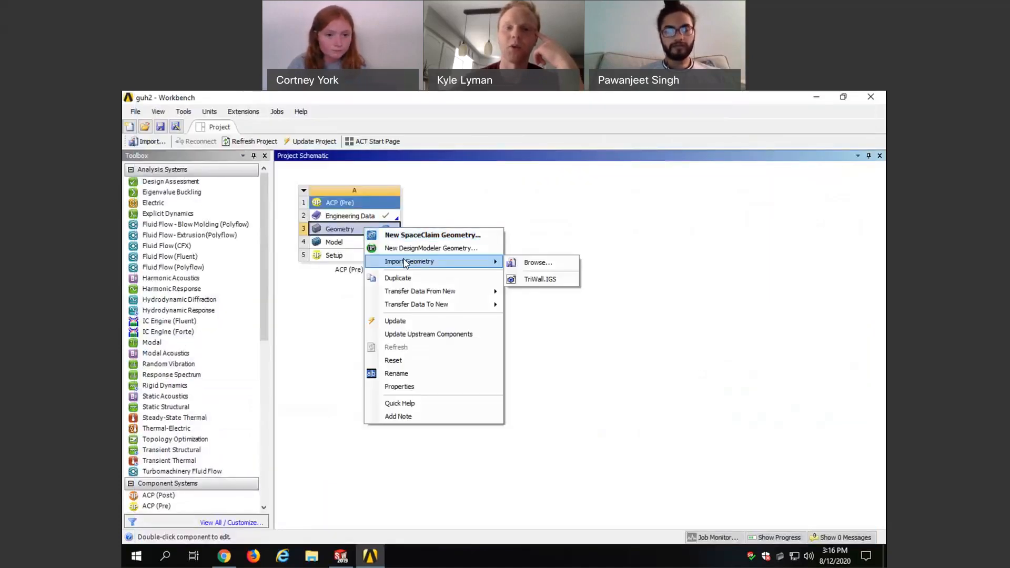
{"action": "left_click", "coordinate": [533, 263]}
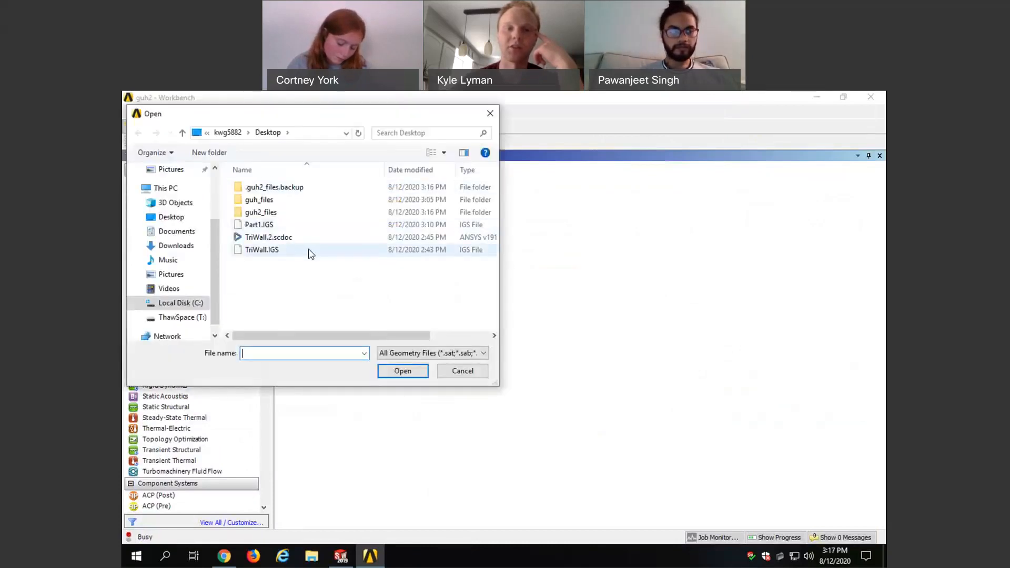
{"action": "left_click", "coordinate": [291, 226]}
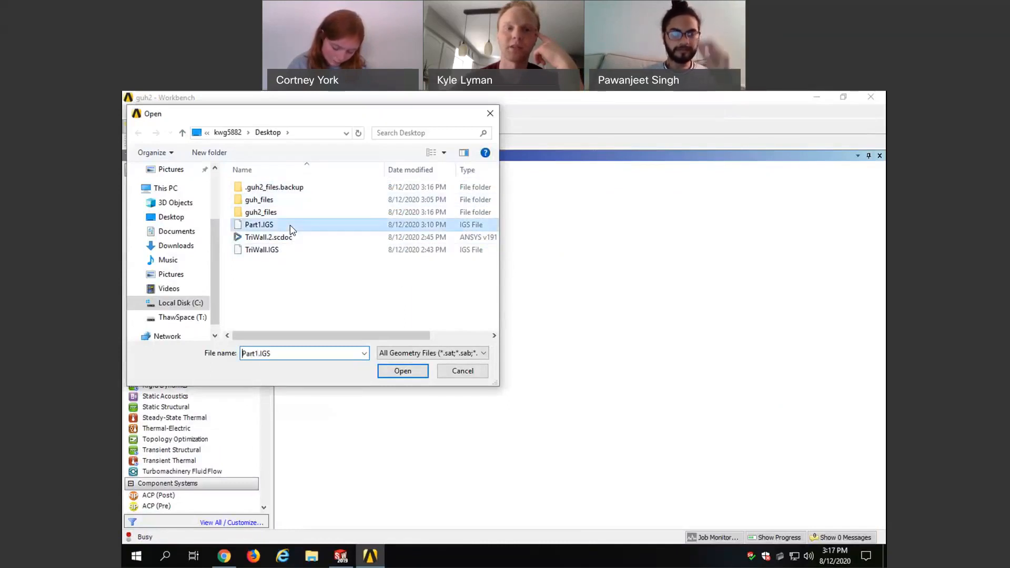
{"action": "left_click", "coordinate": [395, 372]}
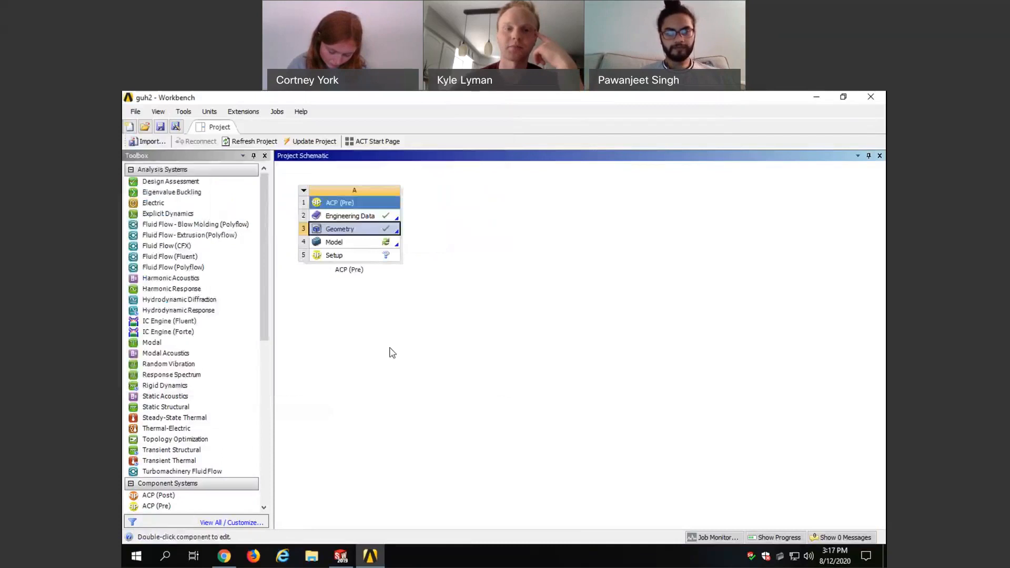
Step: Open the imported geometry for editing in SpaceClaim and inspect the surface part from several views
{"action": "right_click", "coordinate": [371, 235]}
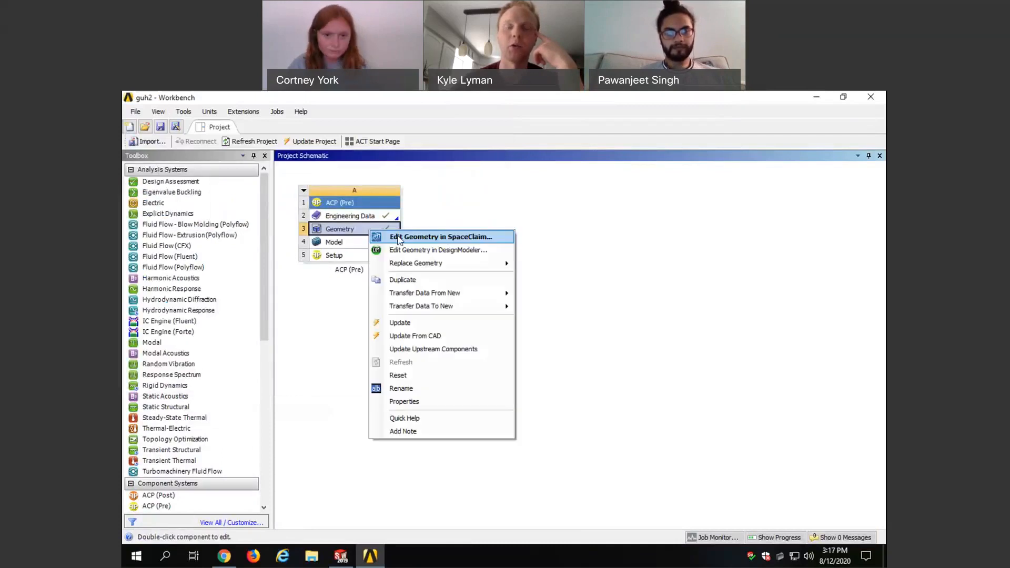
{"action": "left_click", "coordinate": [403, 239]}
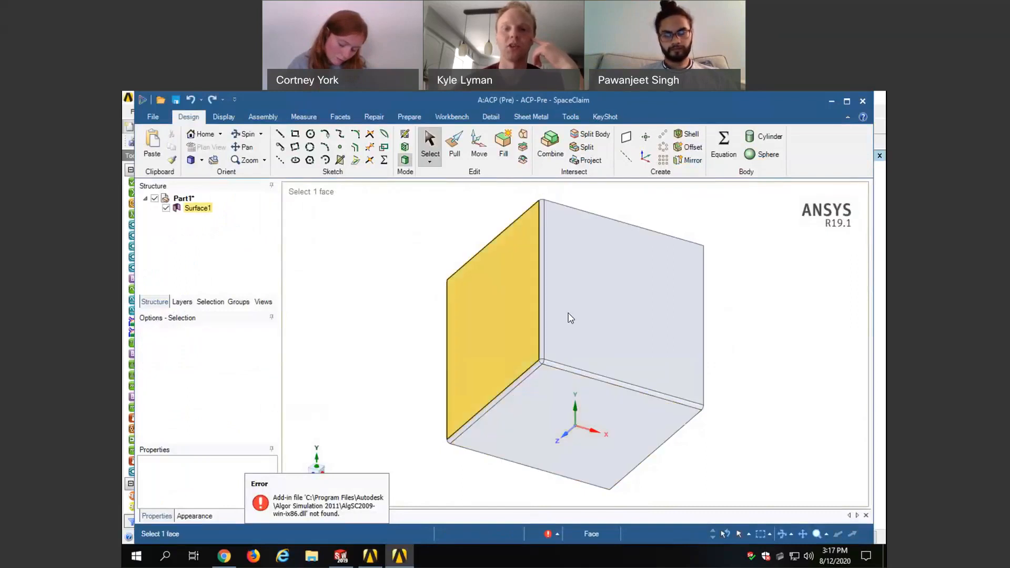
{"action": "mouse_move", "coordinate": [543, 463]}
{"action": "middle_mouse_down"}
{"action": "mouse_move", "coordinate": [514, 453]}
{"action": "mouse_move", "coordinate": [528, 449]}
{"action": "middle_mouse_up"}
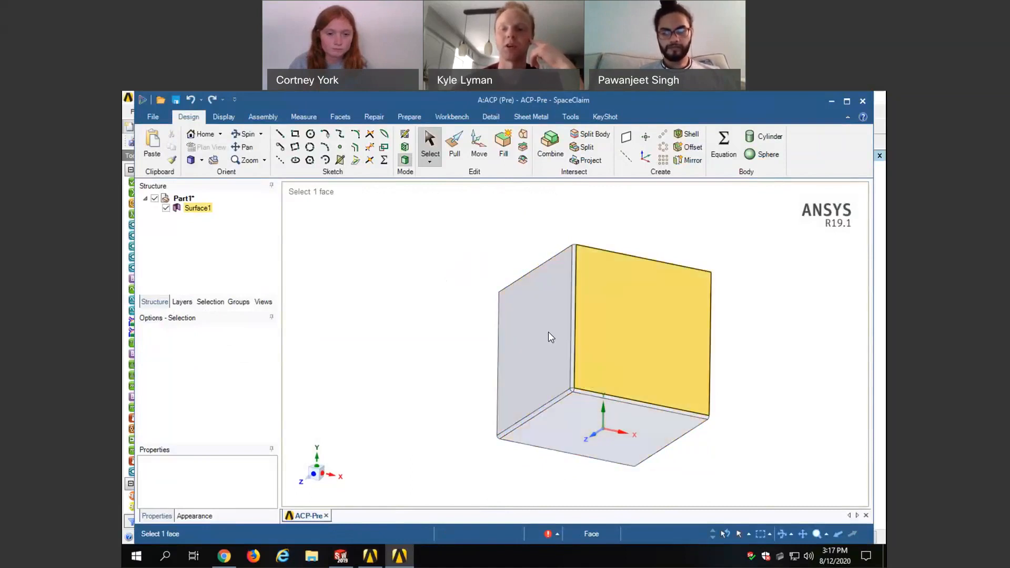
{"action": "scroll", "coordinate": [396, 394], "scroll_direction": "down", "scroll_amount": 2}
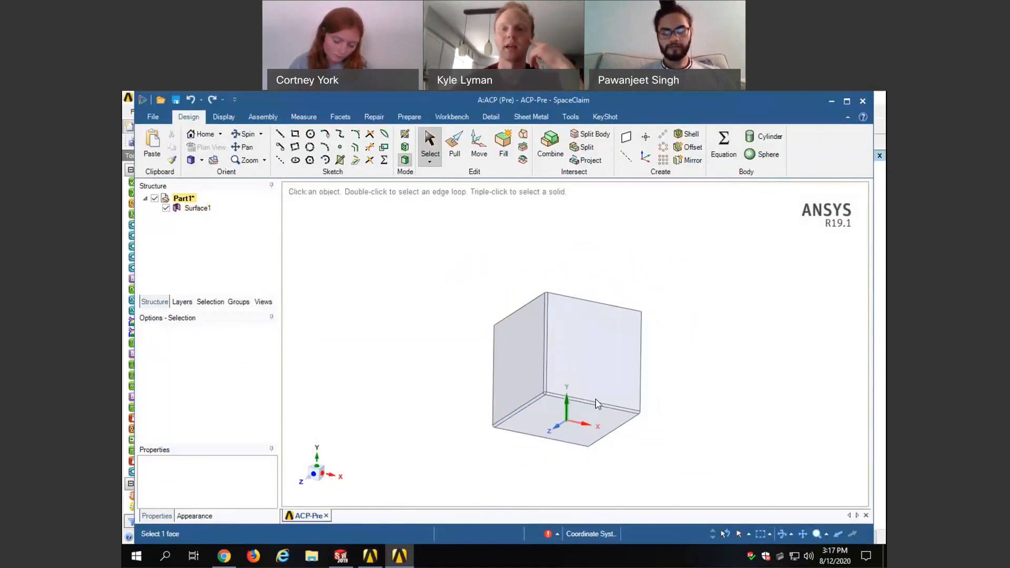
{"action": "scroll", "coordinate": [571, 407], "scroll_direction": "up", "scroll_amount": 2}
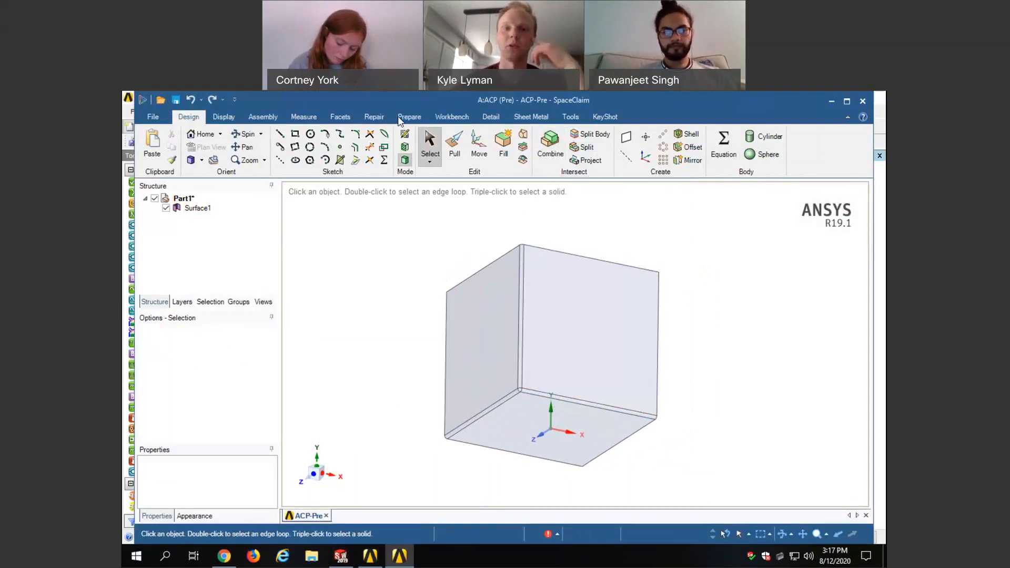
{"action": "left_click", "coordinate": [554, 159]}
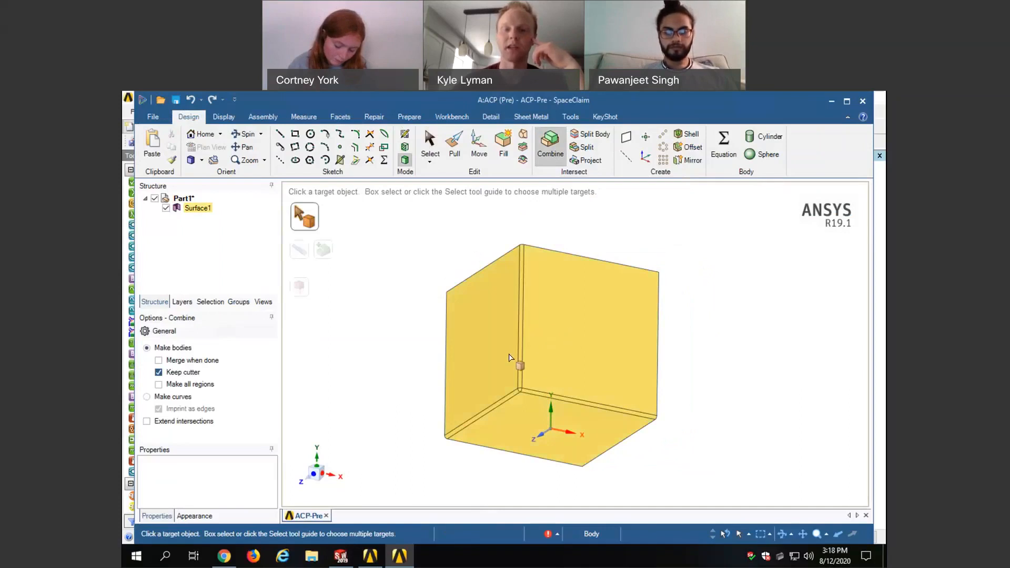
{"action": "left_click_drag", "start_coordinate": [386, 216], "coordinate": [758, 502]}
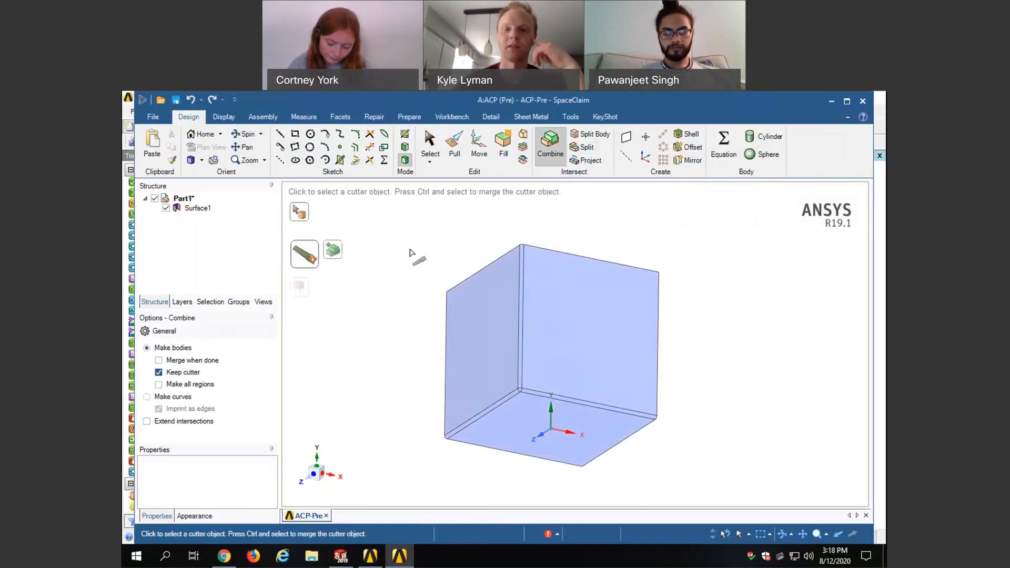
{"action": "left_click", "coordinate": [427, 252]}
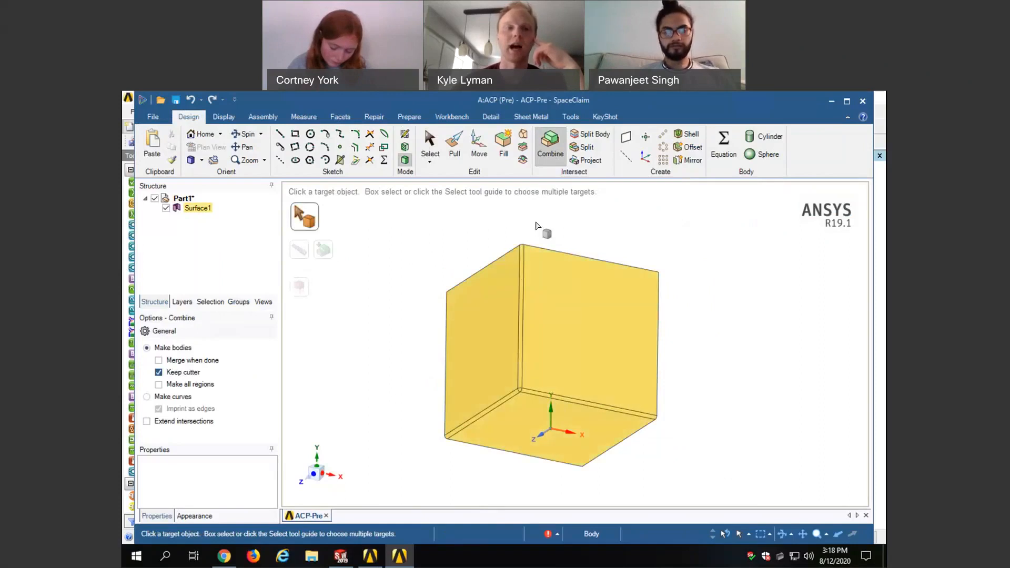
Step: Save the geometry as the SpaceClaim file Part1 on the Desktop and close SpaceClaim to return to the project schematic
{"action": "left_click", "coordinate": [157, 117]}
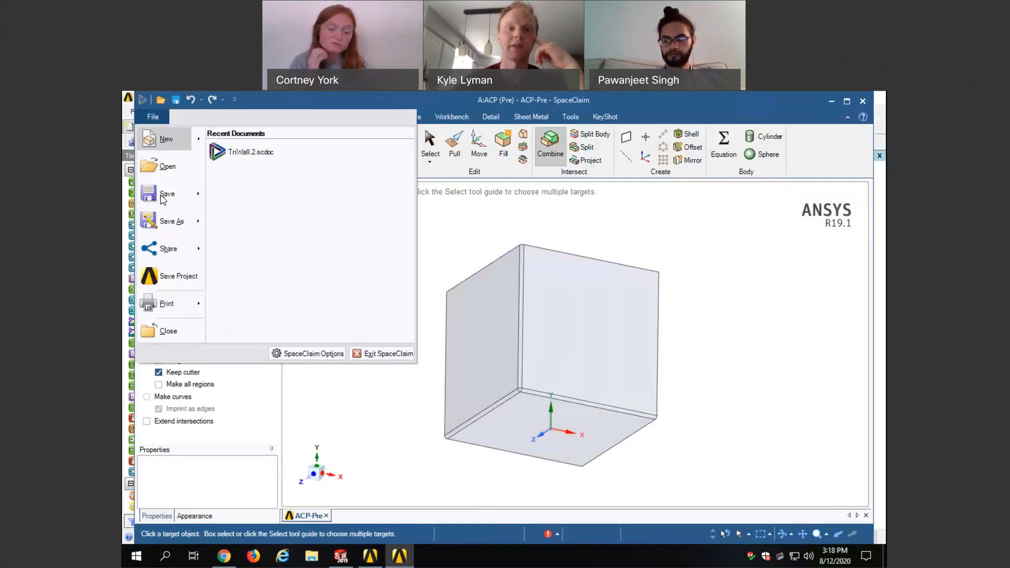
{"action": "left_click", "coordinate": [168, 230]}
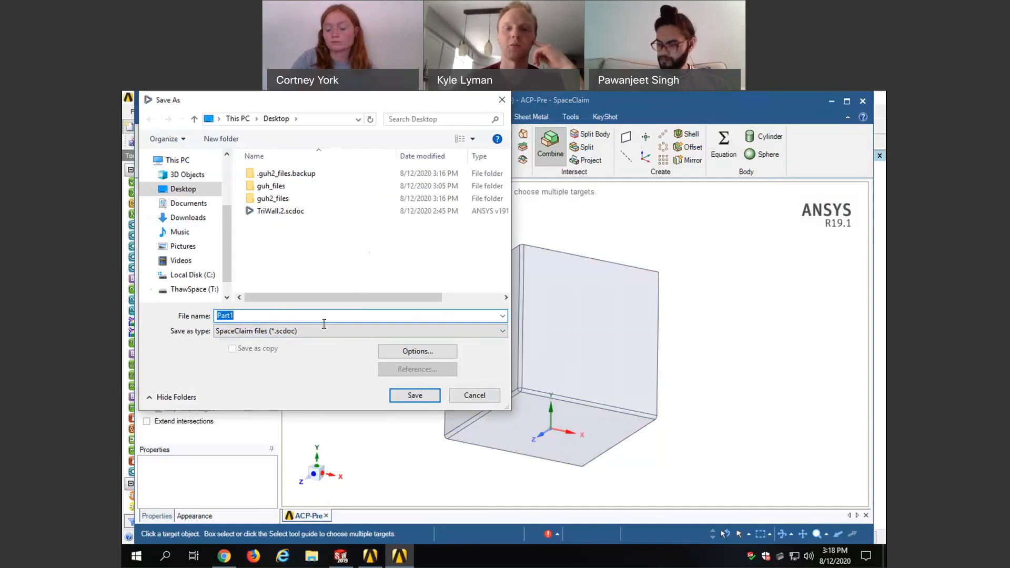
{"action": "left_click", "coordinate": [431, 398]}
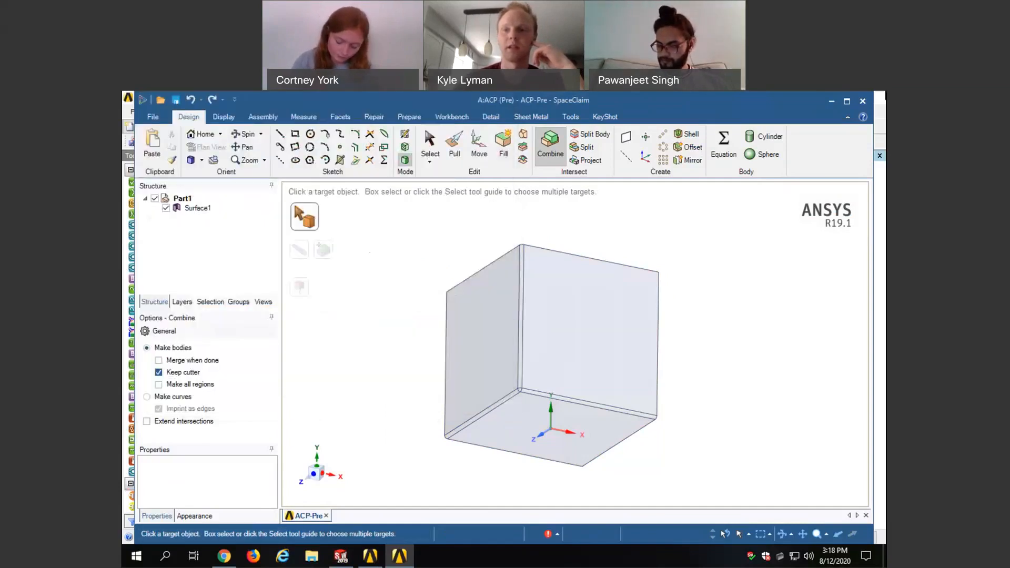
{"action": "left_click", "coordinate": [864, 102]}
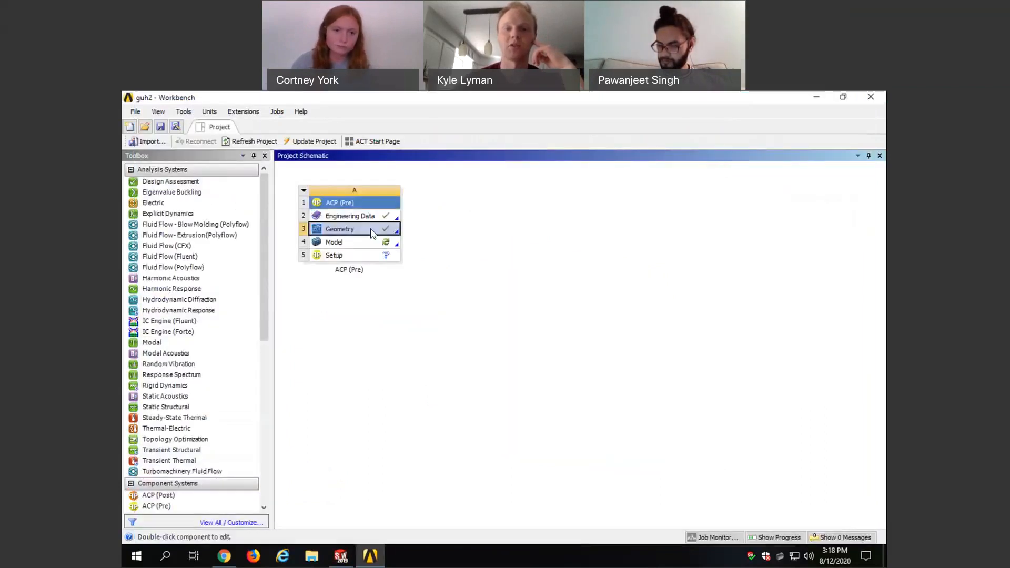
{"action": "right_click", "coordinate": [371, 229]}
{"action": "left_click", "coordinate": [451, 207]}
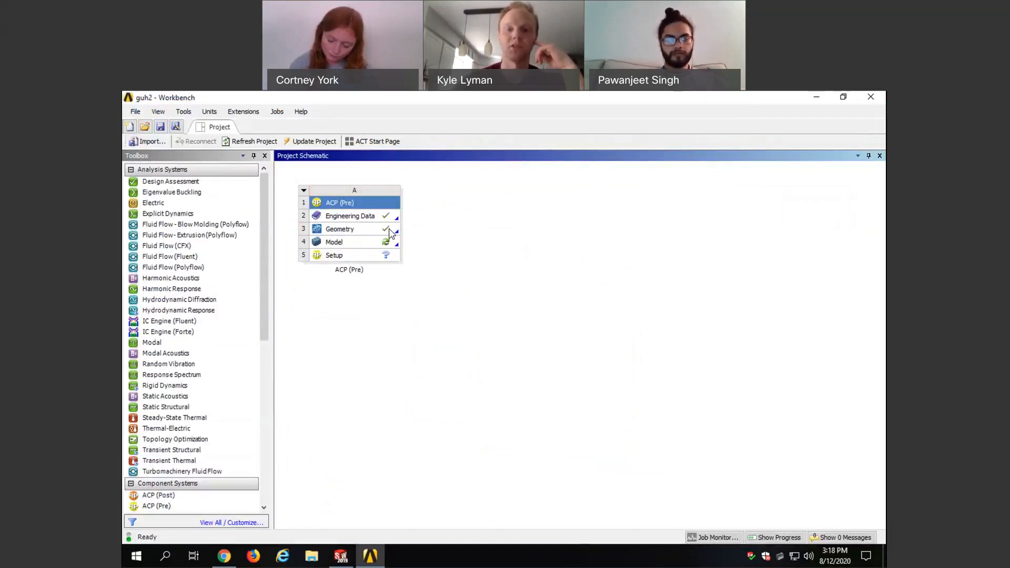
{"action": "right_click", "coordinate": [365, 242]}
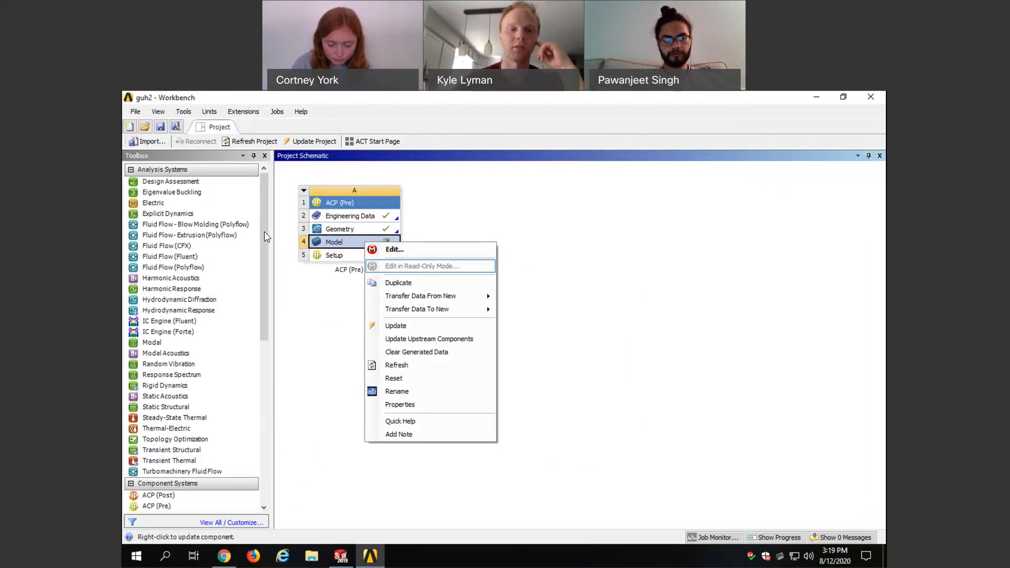
{"action": "scroll", "coordinate": [258, 368], "scroll_direction": "down", "scroll_amount": 10}
{"action": "scroll", "coordinate": [258, 398], "scroll_direction": "down", "scroll_amount": 1}
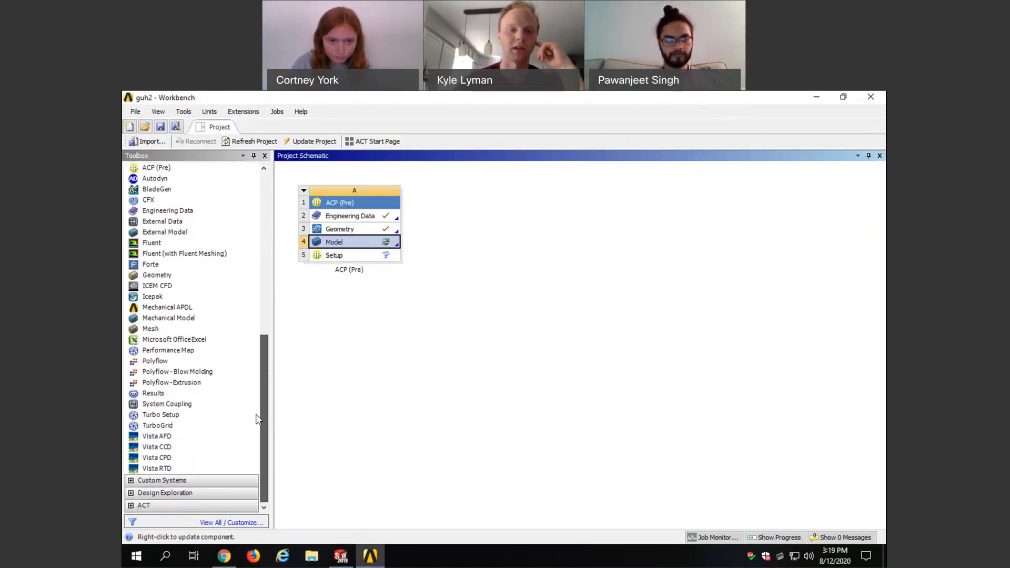
{"action": "left_click_drag", "start_coordinate": [265, 381], "coordinate": [272, 197]}
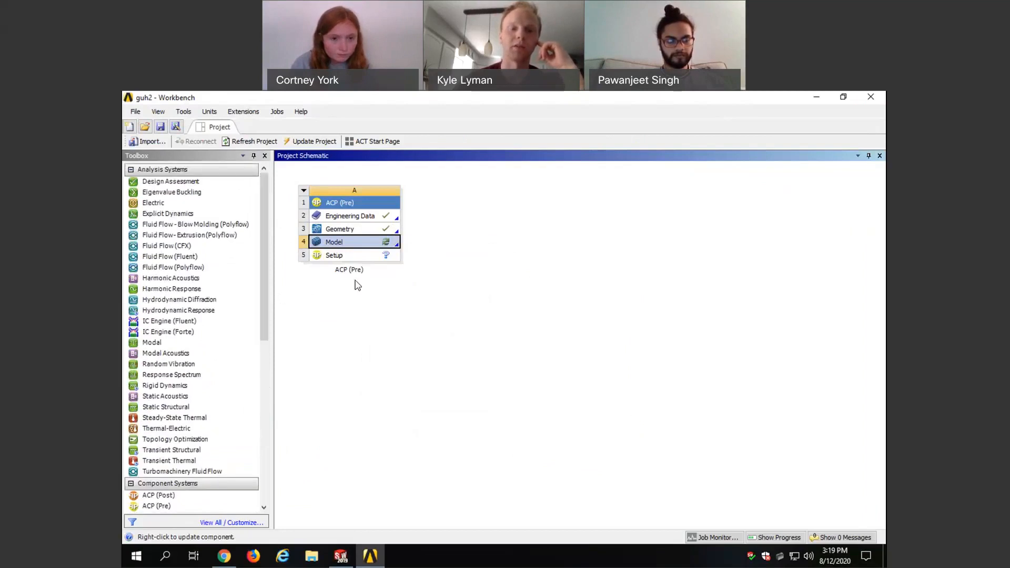
Step: Open the Model of the ACP (Pre) system for editing in Mechanical and display the details of Surface1
{"action": "right_click", "coordinate": [360, 240]}
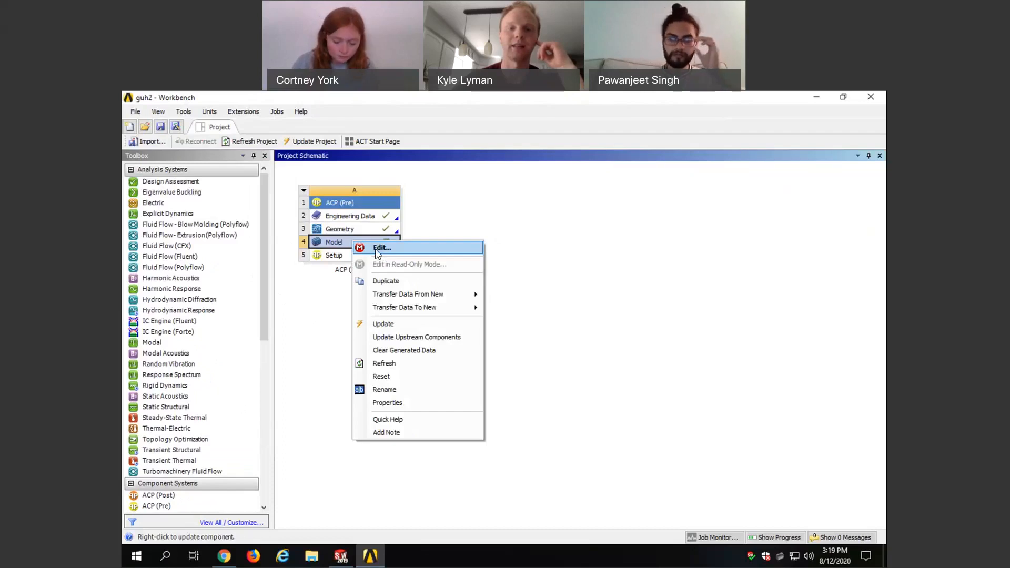
{"action": "left_click", "coordinate": [378, 251]}
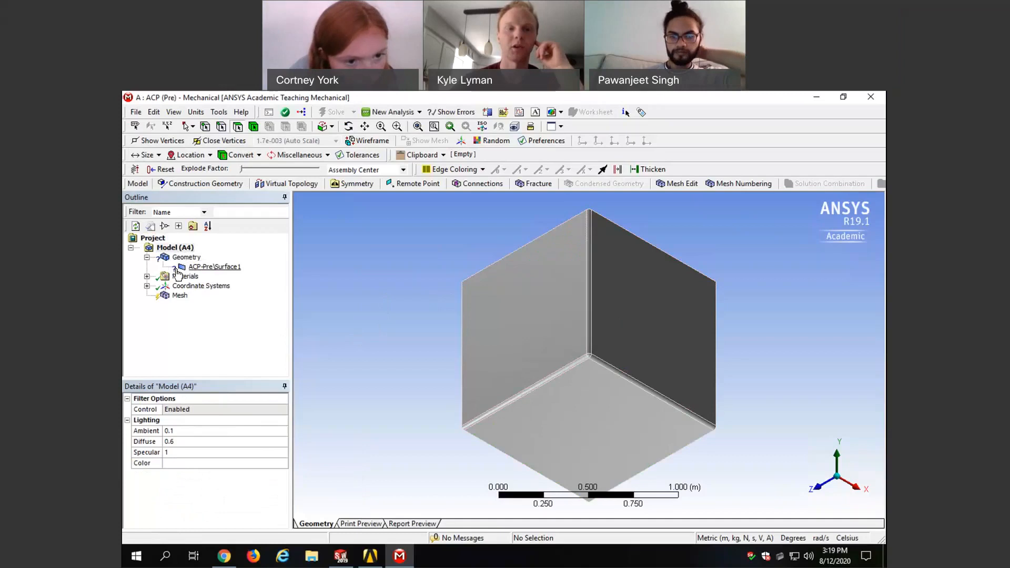
{"action": "left_click", "coordinate": [206, 268]}
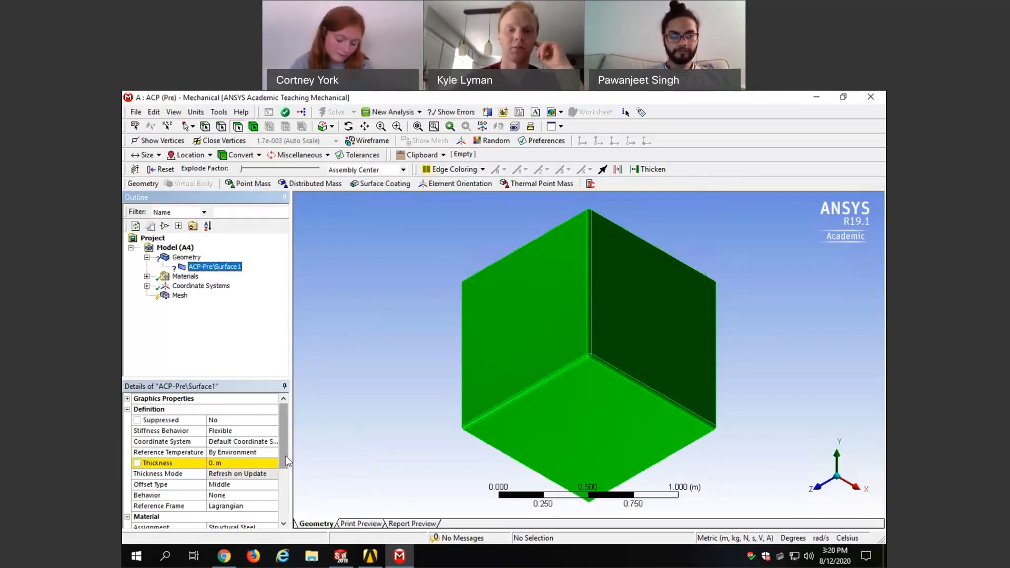
{"action": "left_click_drag", "start_coordinate": [283, 443], "coordinate": [284, 453]}
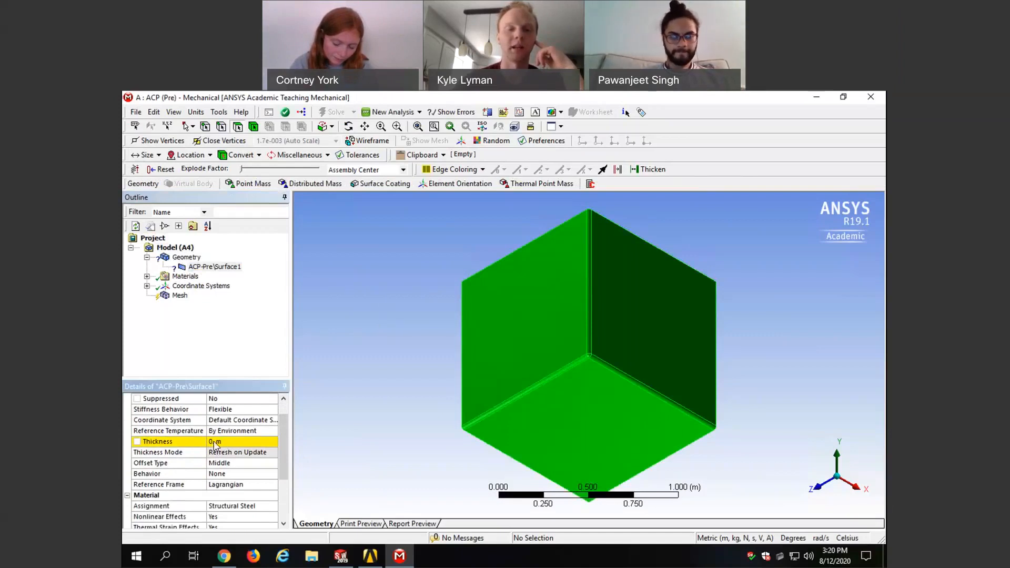
Step: Set the thickness of the Surface1 body to 0.0127 m
{"action": "left_click", "coordinate": [242, 442]}
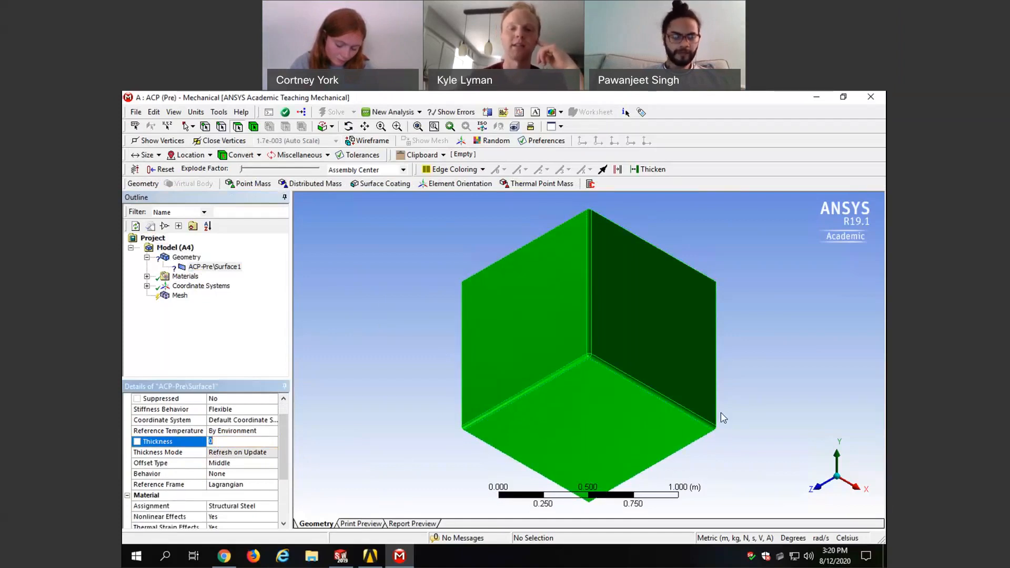
{"action": "left_click", "coordinate": [212, 443]}
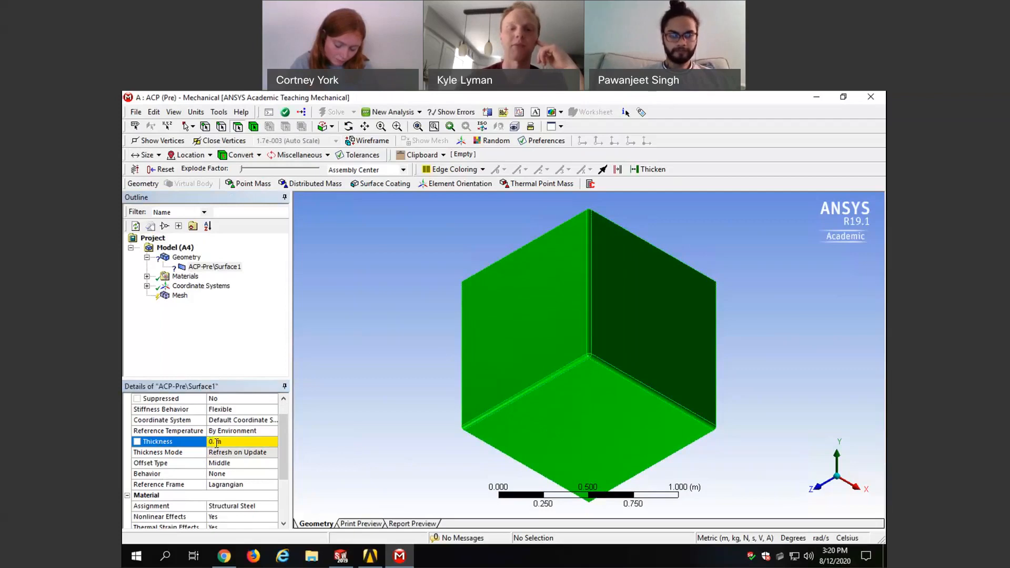
{"action": "left_click", "coordinate": [217, 443]}
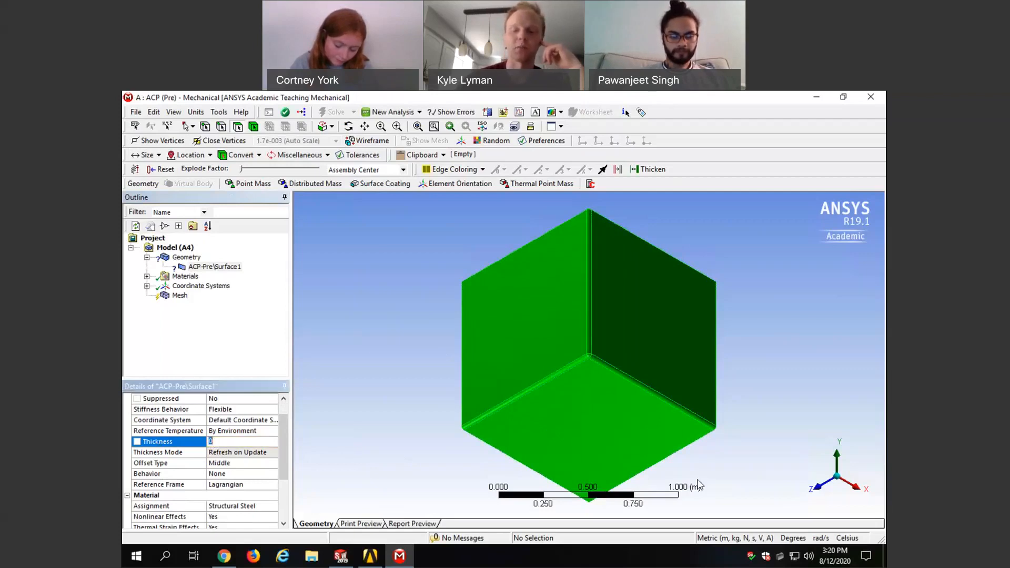
{"action": "type", "text": ".012"}
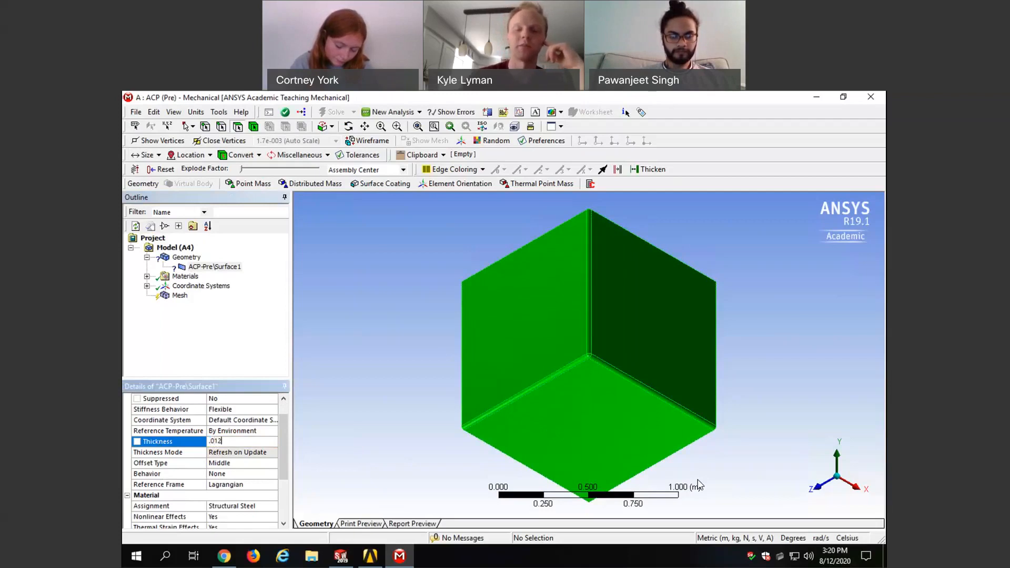
{"action": "type", "text": "7"}
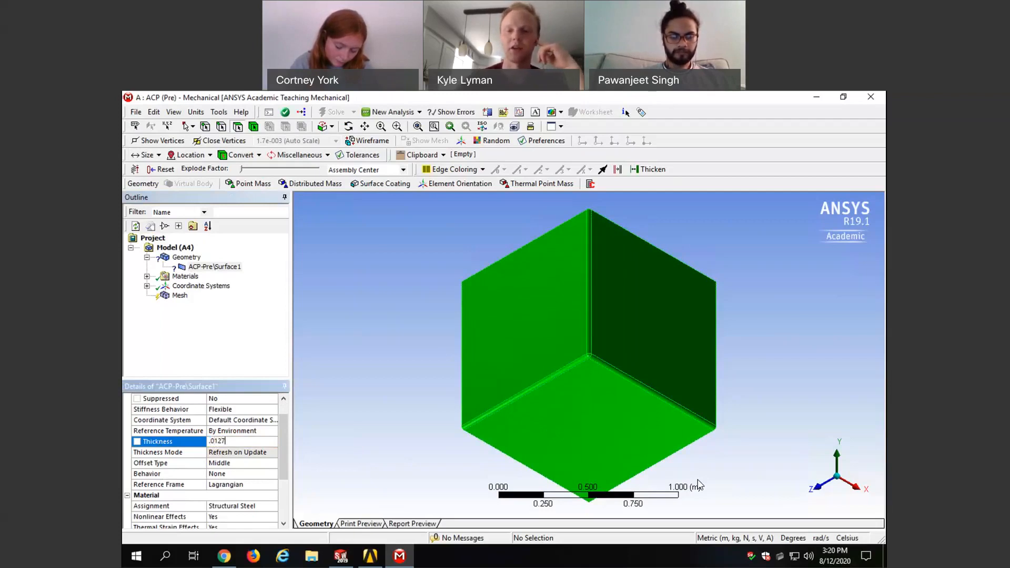
{"action": "key", "text": "Return"}
{"action": "middle_click_drag", "start_coordinate": [433, 447], "coordinate": [451, 429]}
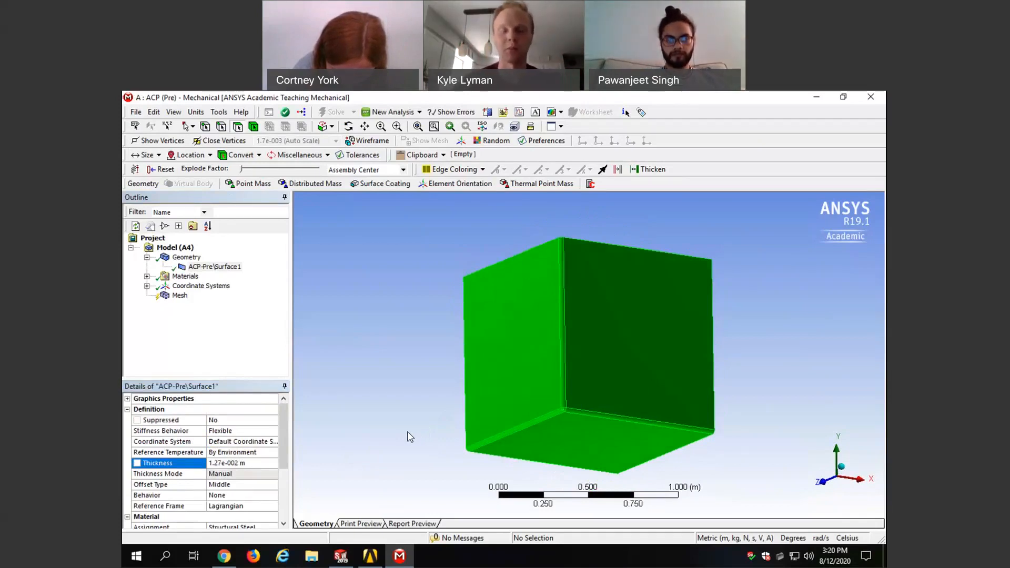
{"action": "left_click_drag", "start_coordinate": [279, 421], "coordinate": [291, 393]}
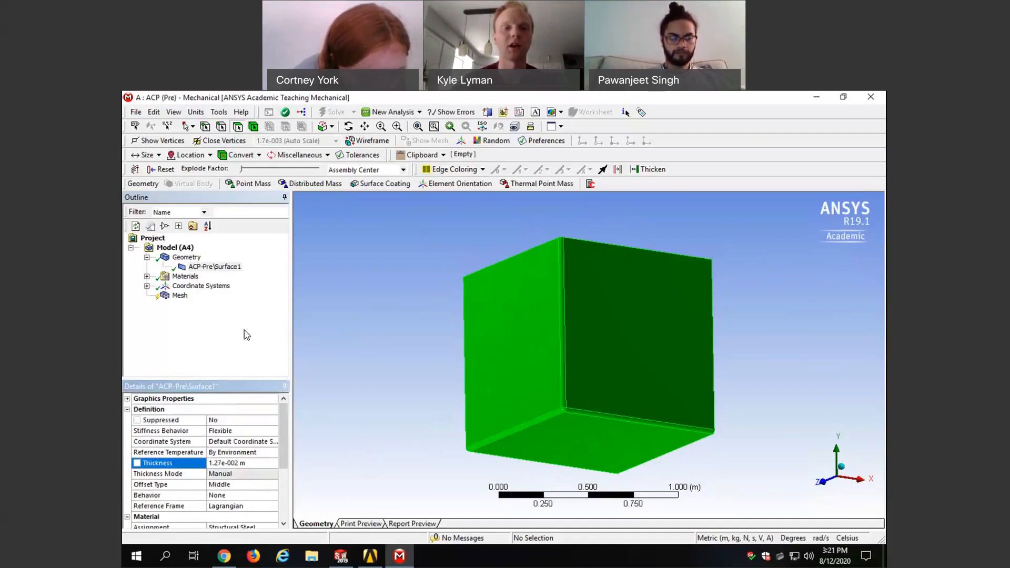
Step: Generate the mesh on the surface body with the default mesh settings
{"action": "left_click", "coordinate": [178, 299]}
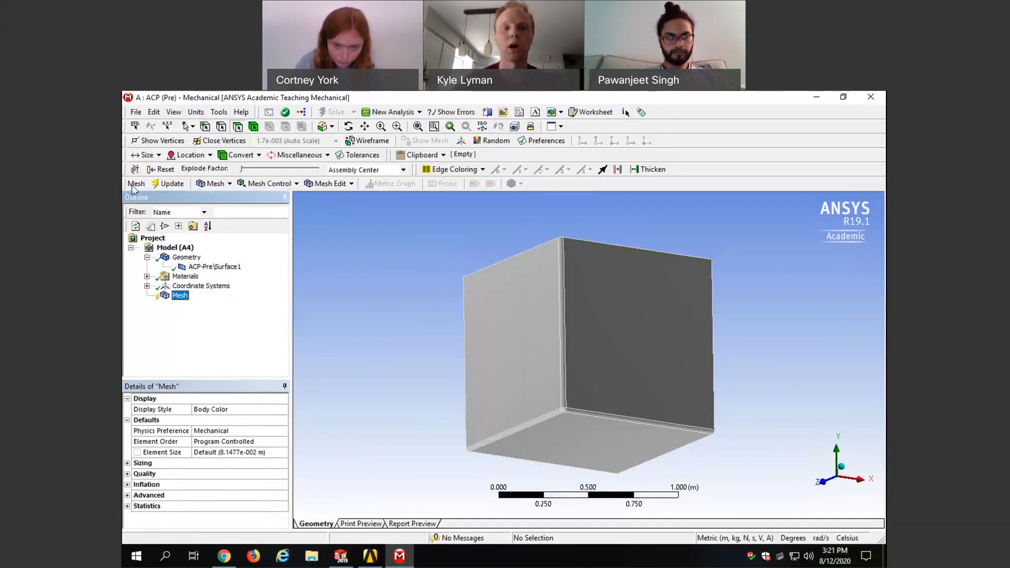
{"action": "left_click", "coordinate": [208, 184]}
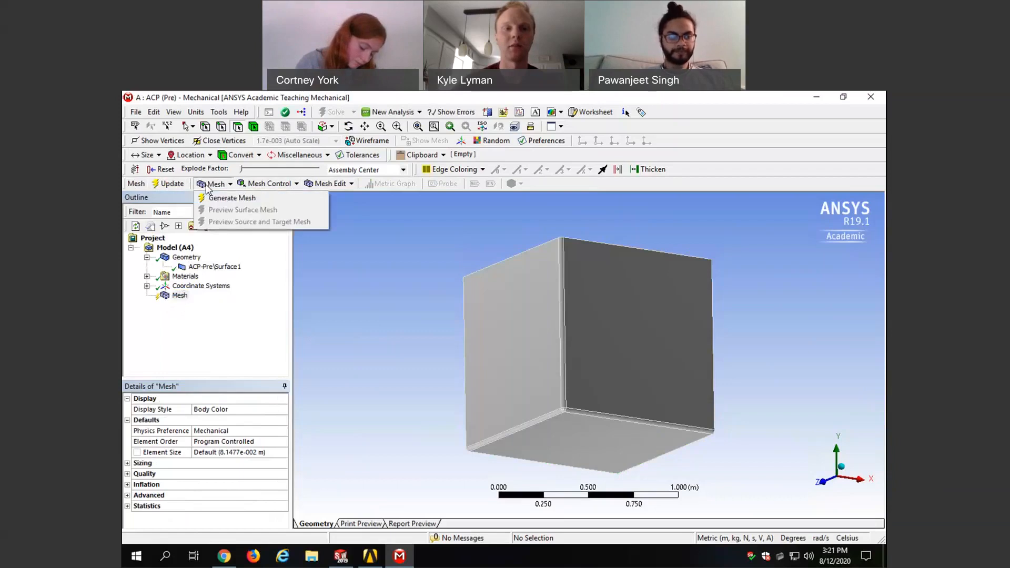
{"action": "left_click", "coordinate": [259, 200]}
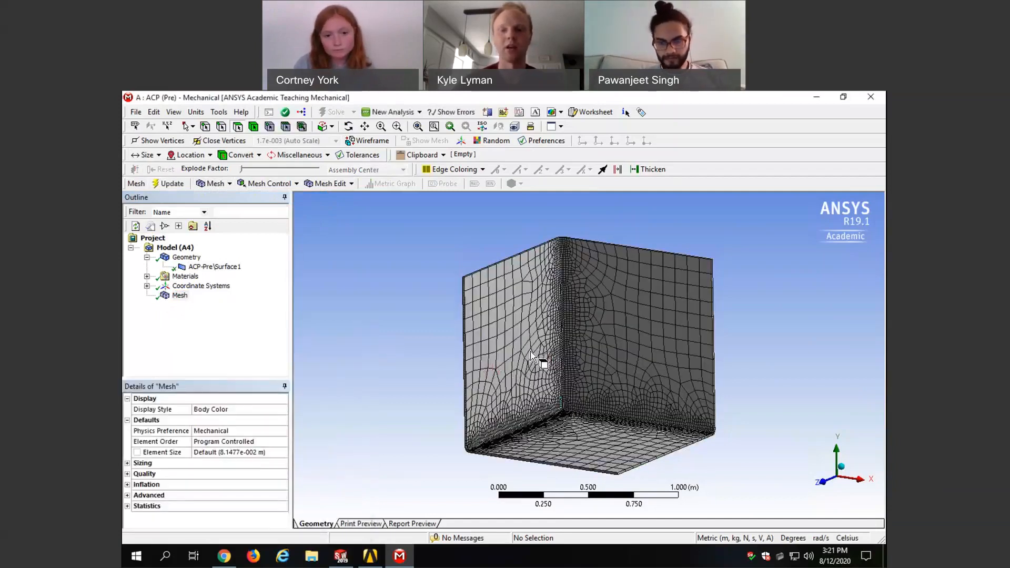
Step: Examine the generated mesh up close along the filleted edge between the two upright walls and on the whole part
{"action": "scroll", "coordinate": [528, 342], "scroll_direction": "up", "scroll_amount": 1}
{"action": "scroll", "coordinate": [528, 342], "scroll_direction": "up", "scroll_amount": 1}
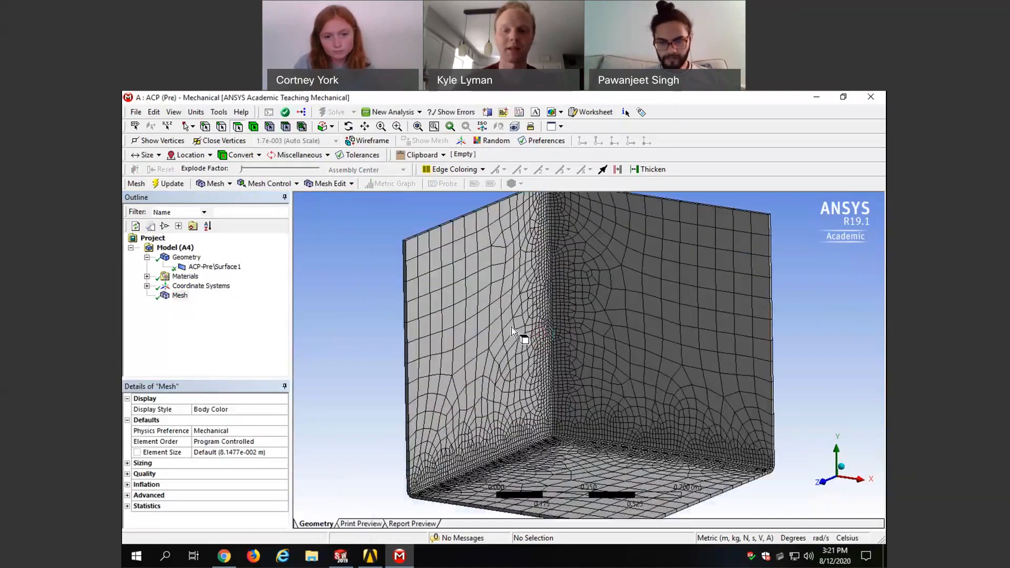
{"action": "scroll", "coordinate": [505, 330], "scroll_direction": "up", "scroll_amount": 1}
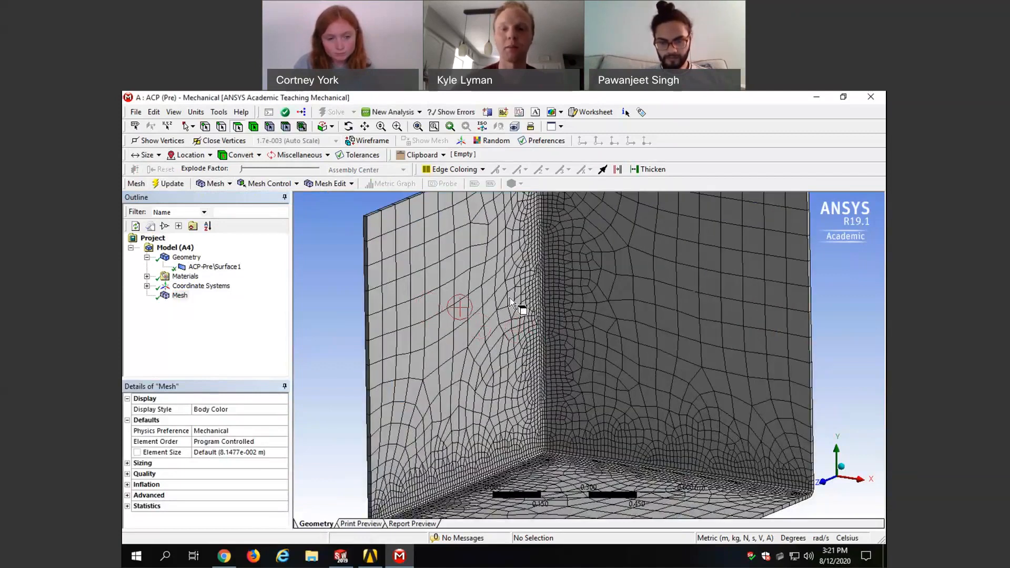
{"action": "scroll", "coordinate": [547, 274], "scroll_direction": "up", "scroll_amount": 5}
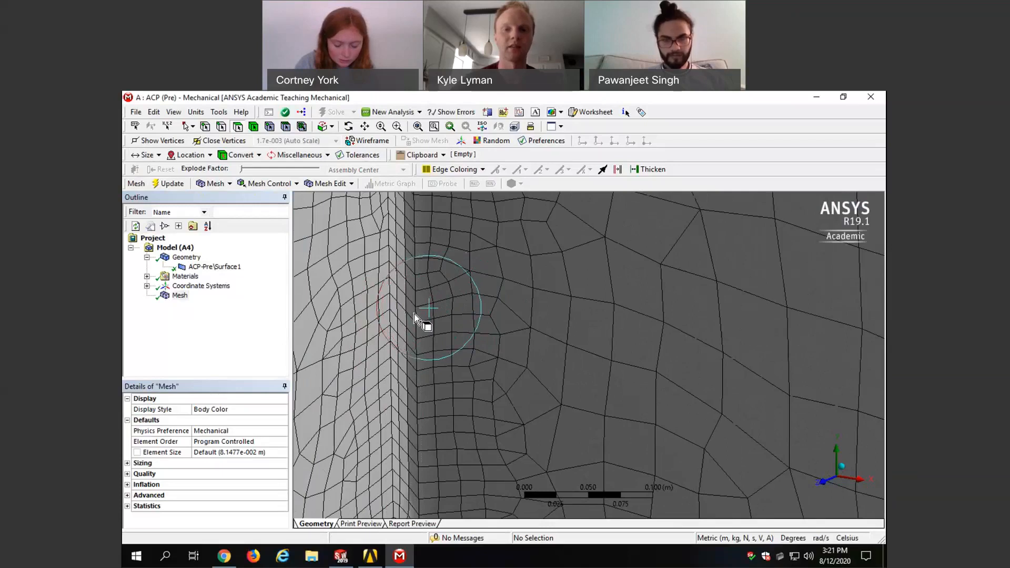
{"action": "scroll", "coordinate": [452, 387], "scroll_direction": "down", "scroll_amount": 5}
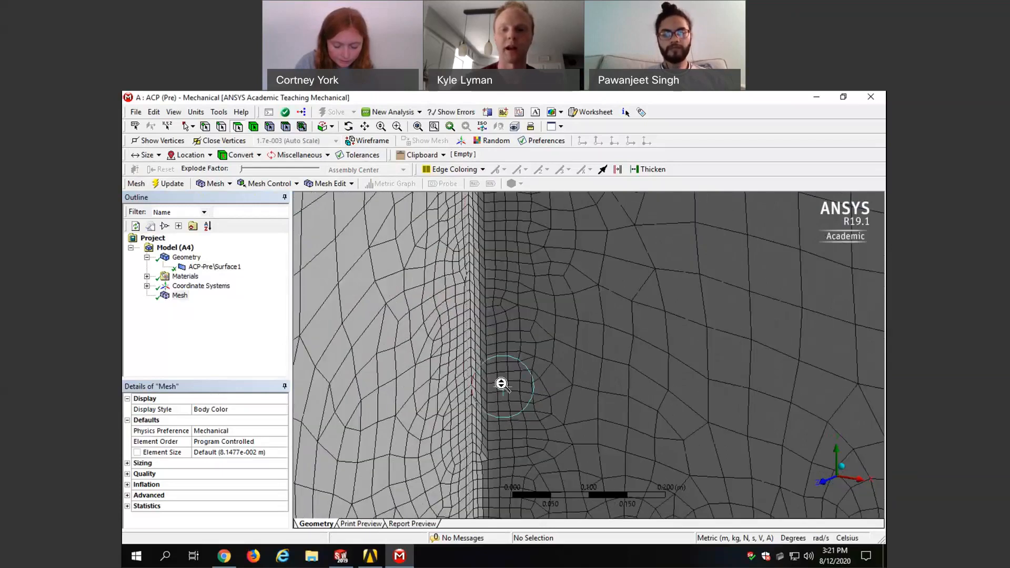
{"action": "scroll", "coordinate": [568, 304], "scroll_direction": "down", "scroll_amount": 3}
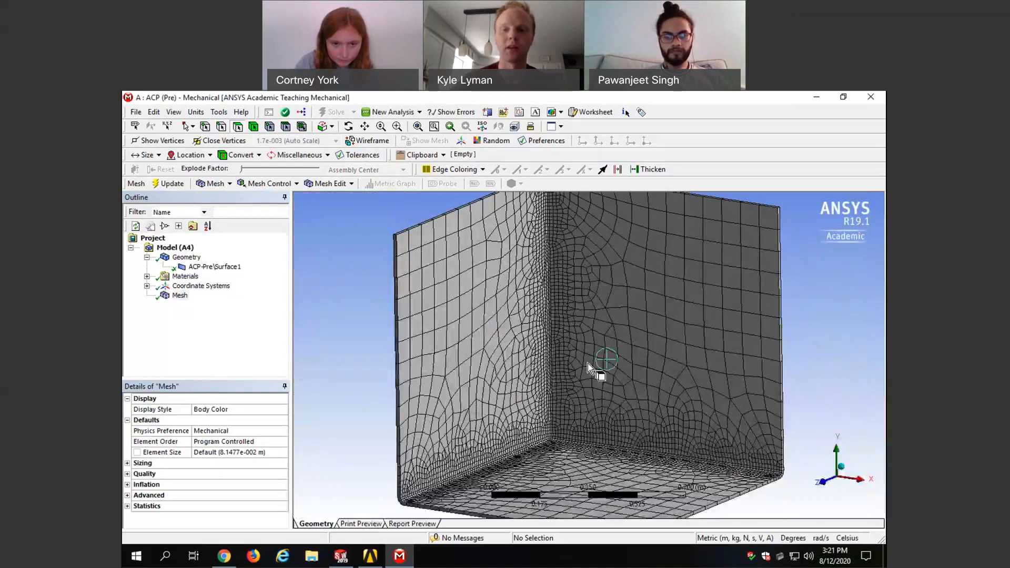
{"action": "scroll", "coordinate": [588, 363], "scroll_direction": "down", "scroll_amount": 4}
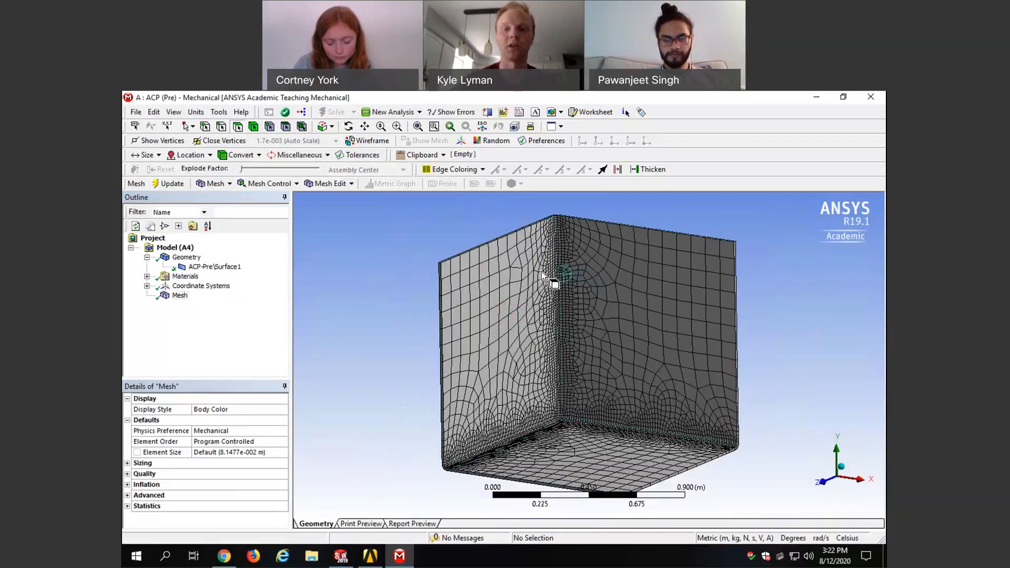
{"action": "left_click", "coordinate": [555, 317]}
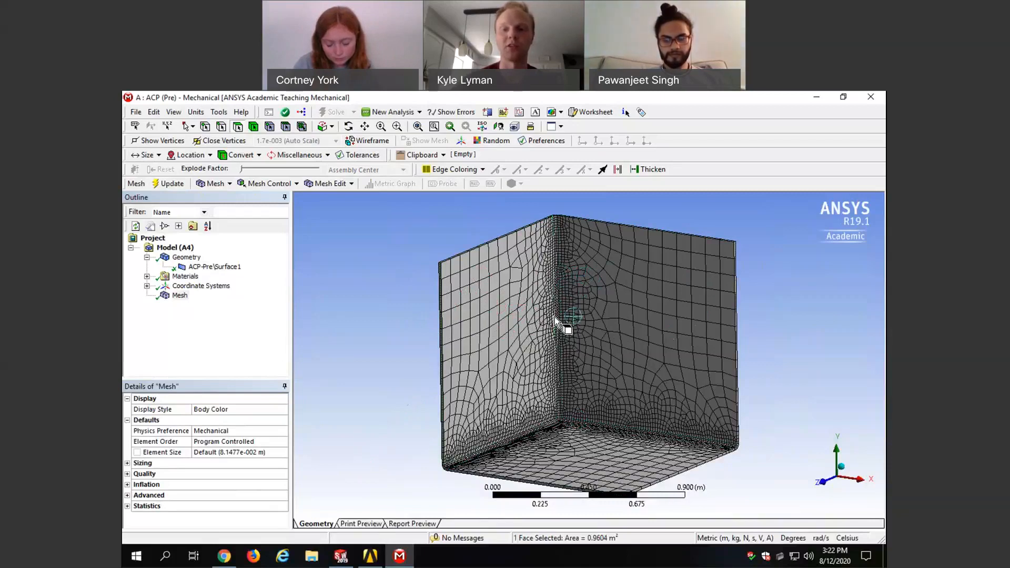
{"action": "left_click", "coordinate": [785, 342]}
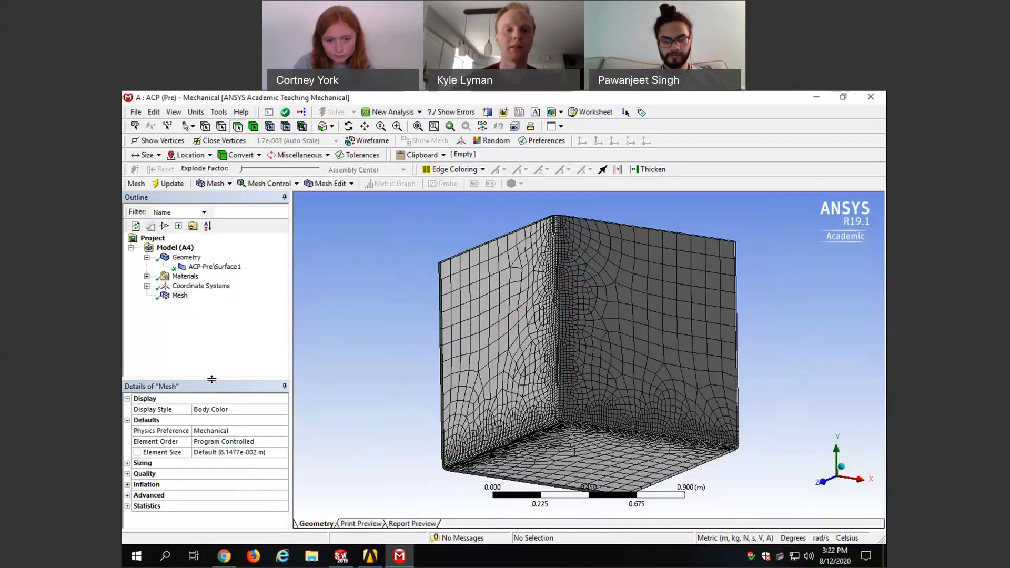
Step: Set the mesh element size to 0.0127 m and regenerate the mesh on the surface body
{"action": "left_click_drag", "start_coordinate": [212, 378], "coordinate": [213, 333]}
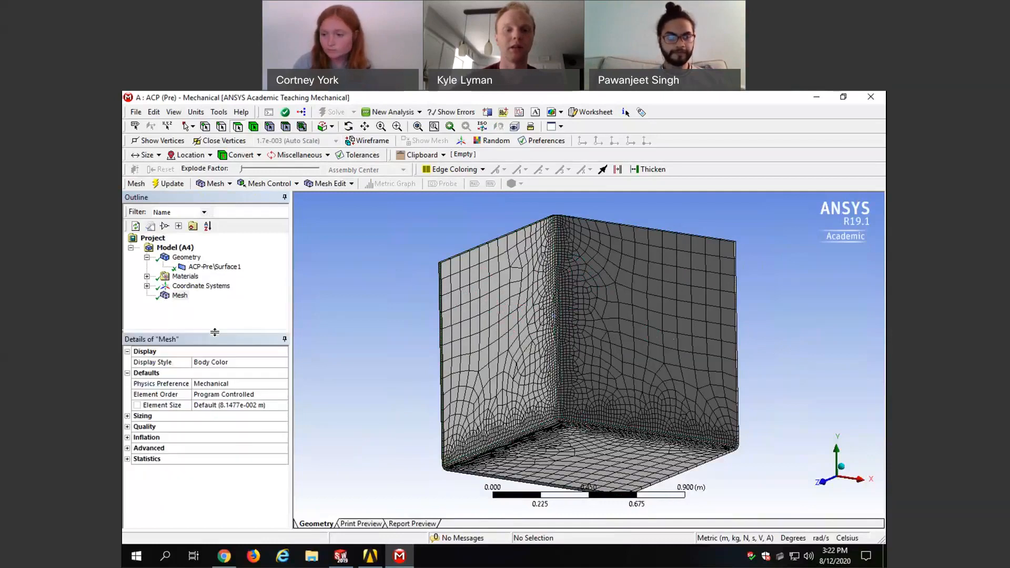
{"action": "left_click", "coordinate": [127, 415]}
{"action": "left_click_drag", "start_coordinate": [283, 409], "coordinate": [276, 445]}
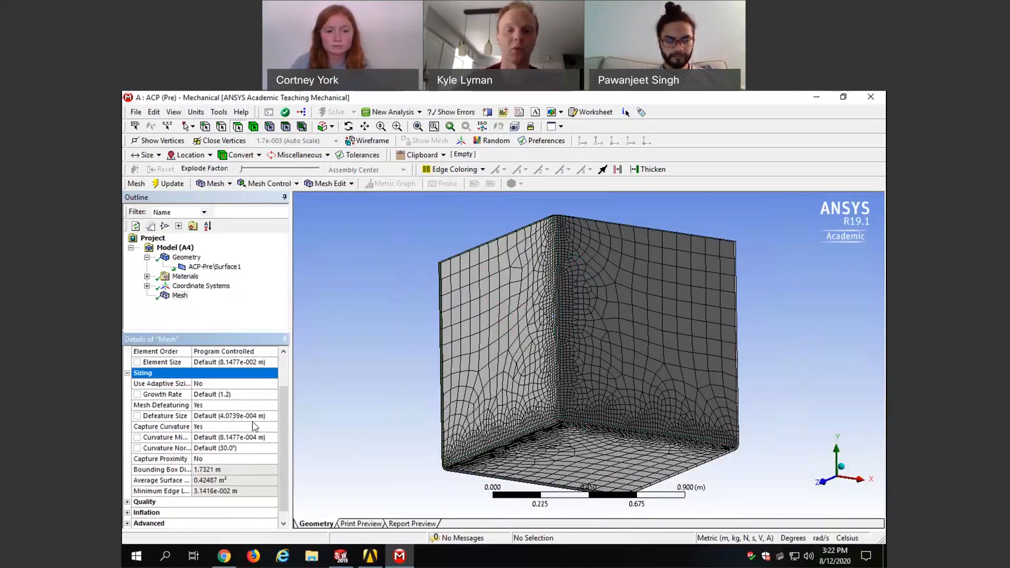
{"action": "left_click_drag", "start_coordinate": [282, 411], "coordinate": [282, 378]}
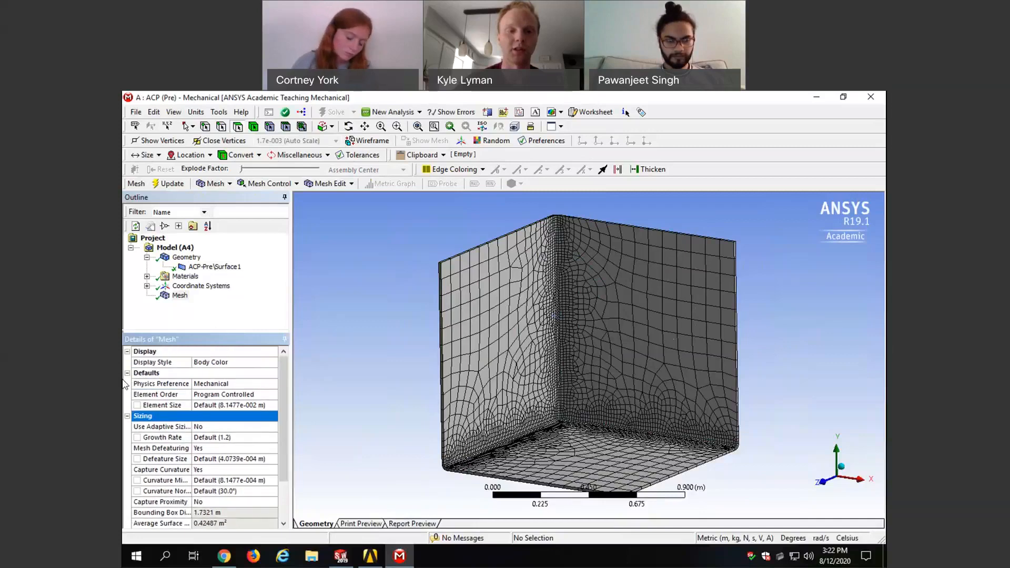
{"action": "left_click", "coordinate": [127, 415]}
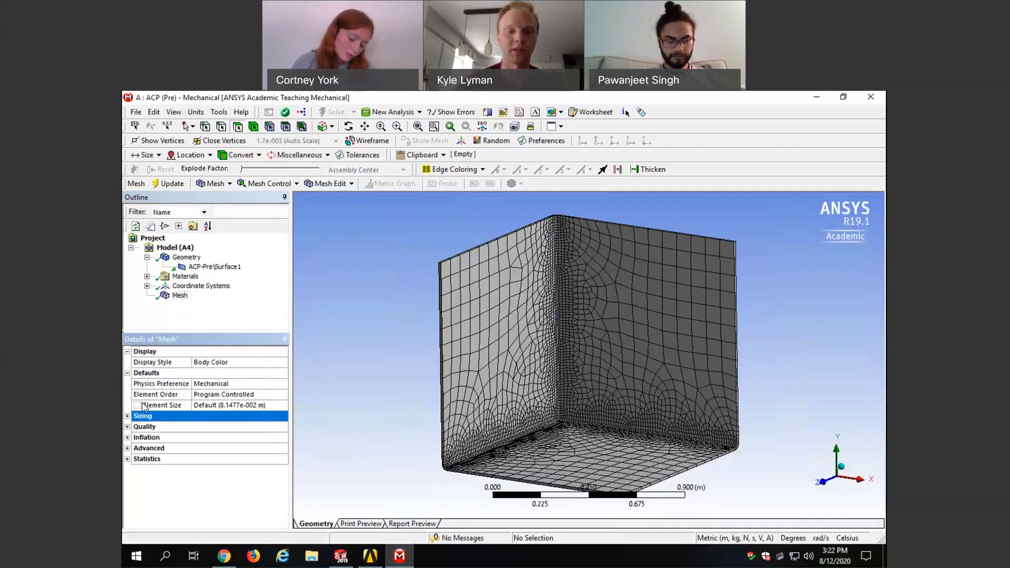
{"action": "left_click", "coordinate": [127, 352]}
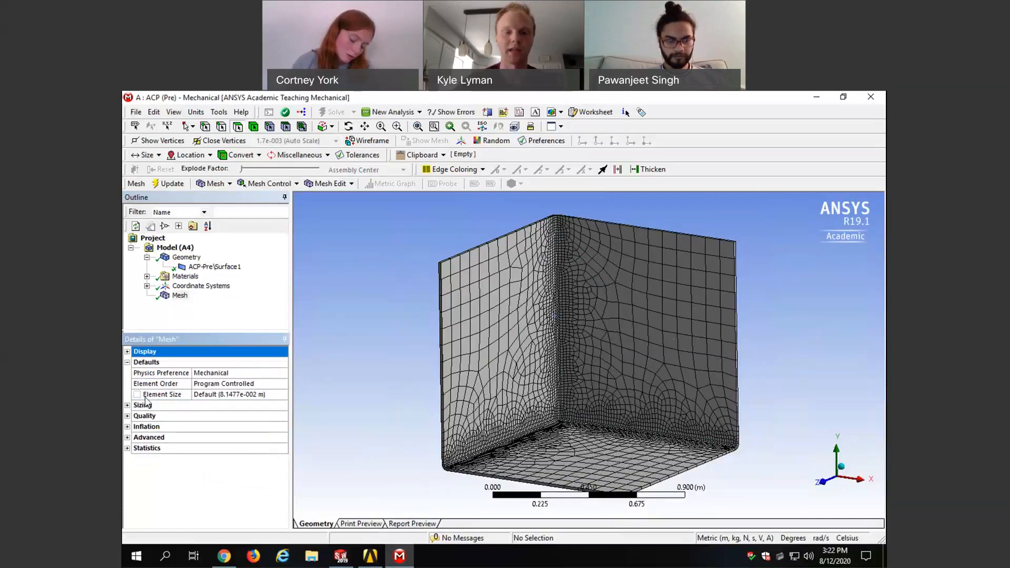
{"action": "left_click", "coordinate": [264, 395]}
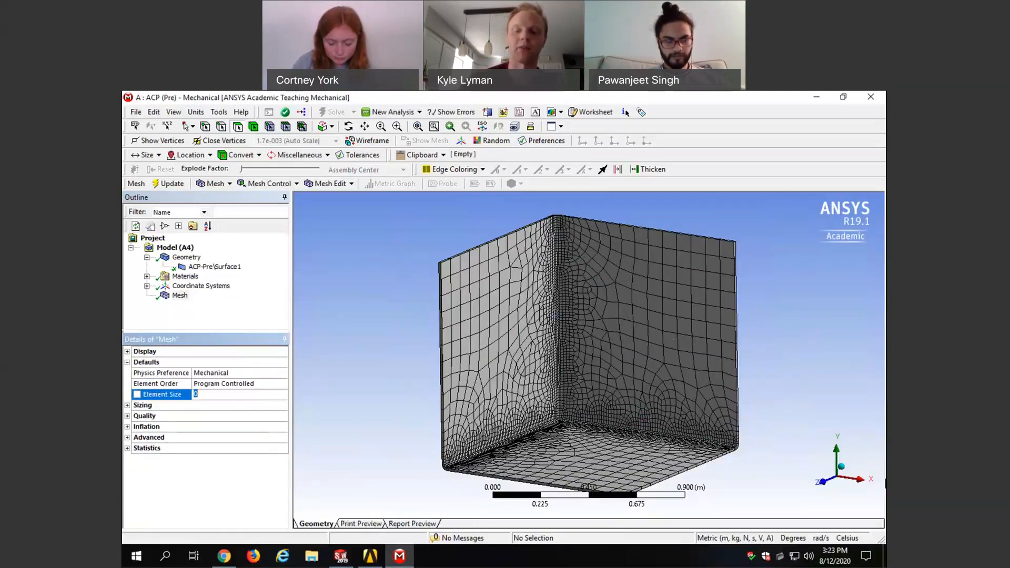
{"action": "type", "text": "127"}
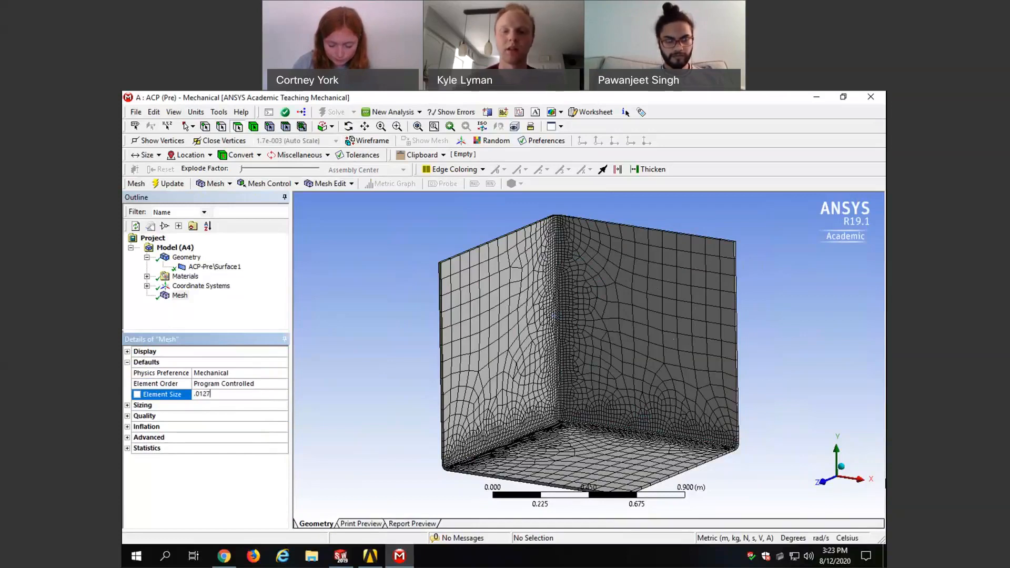
{"action": "key", "text": "Return"}
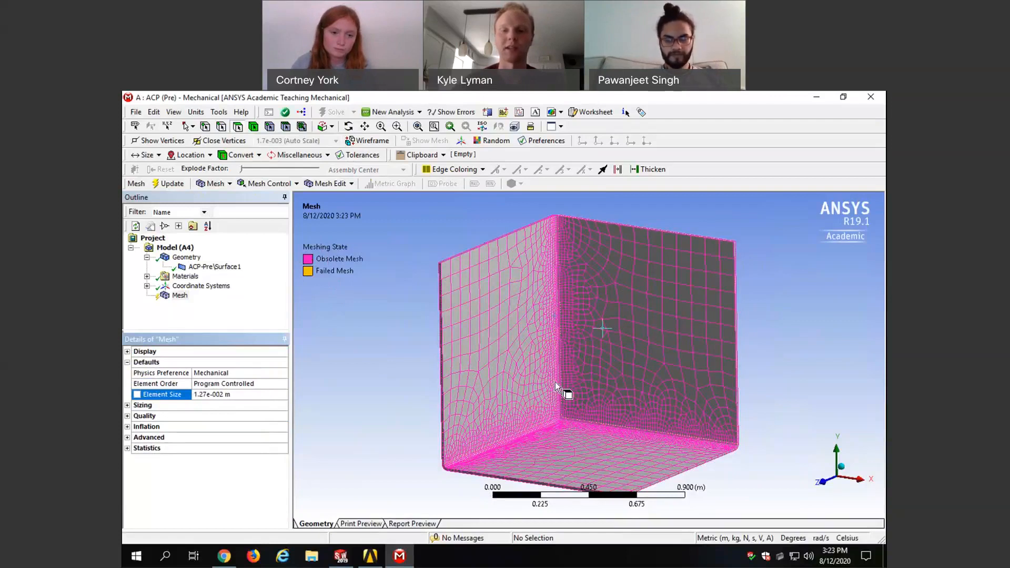
{"action": "left_click", "coordinate": [186, 185]}
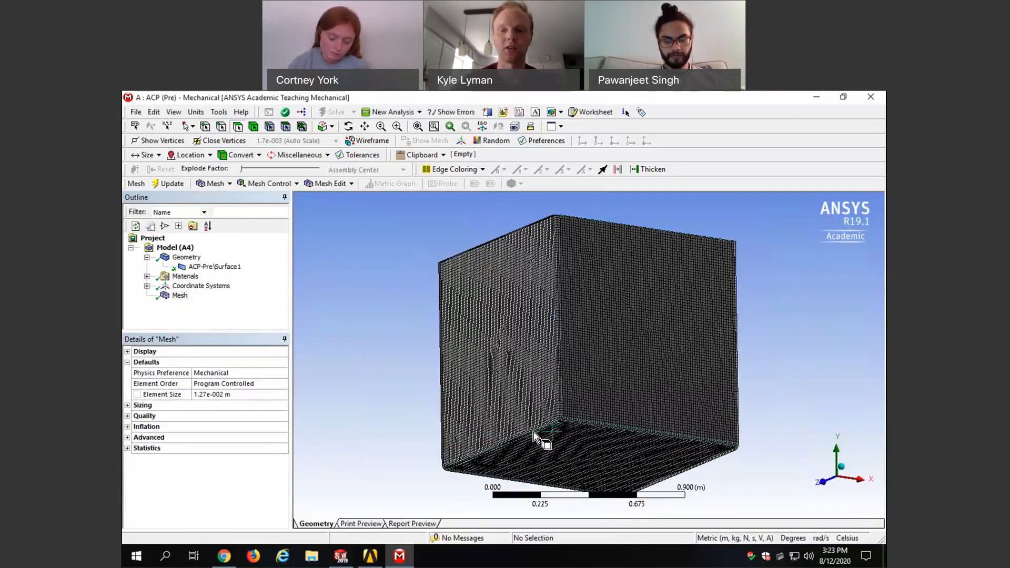
Step: Examine the refined mesh up close at the inner corner where the two upright walls meet the base
{"action": "scroll", "coordinate": [534, 435], "scroll_direction": "up", "scroll_amount": 2}
{"action": "scroll", "coordinate": [515, 477], "scroll_direction": "up", "scroll_amount": 3}
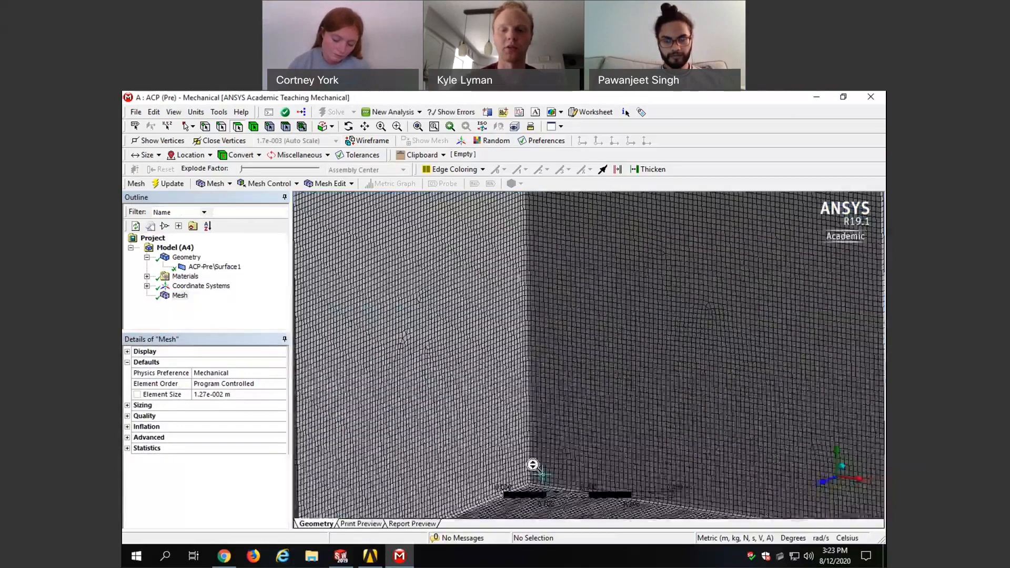
{"action": "scroll", "coordinate": [491, 453], "scroll_direction": "down", "scroll_amount": 1}
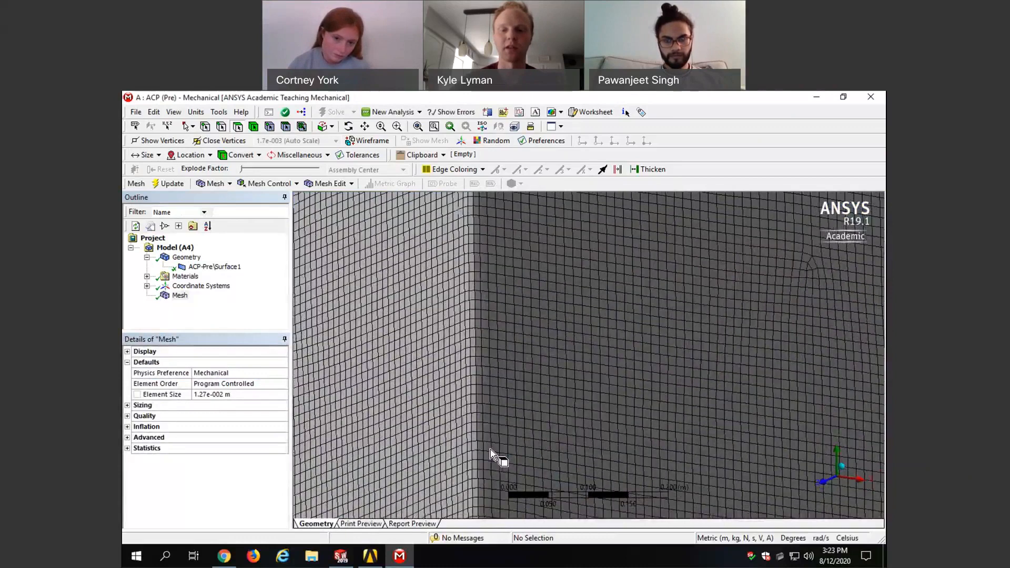
{"action": "scroll", "coordinate": [493, 454], "scroll_direction": "down", "scroll_amount": 3}
{"action": "right_click_drag", "start_coordinate": [511, 438], "coordinate": [581, 475]}
{"action": "scroll", "coordinate": [551, 381], "scroll_direction": "down", "scroll_amount": 2}
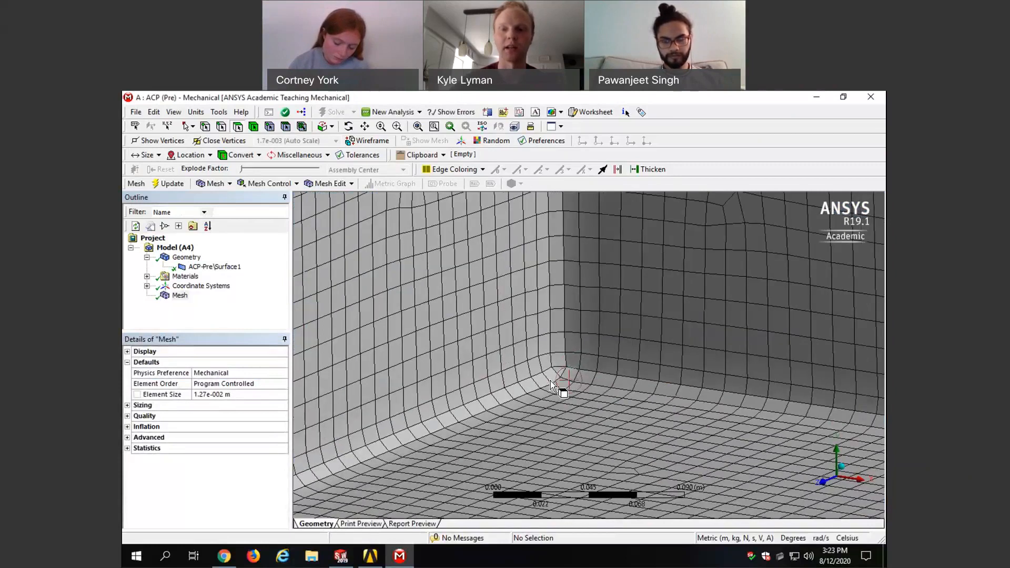
{"action": "scroll", "coordinate": [554, 380], "scroll_direction": "up", "scroll_amount": 2}
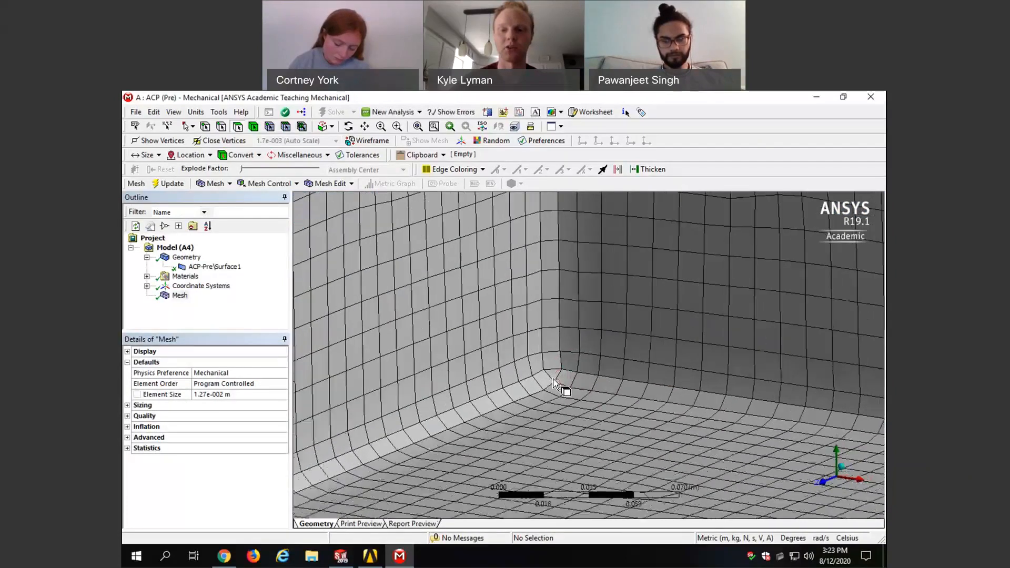
{"action": "scroll", "coordinate": [554, 380], "scroll_direction": "down", "scroll_amount": 1}
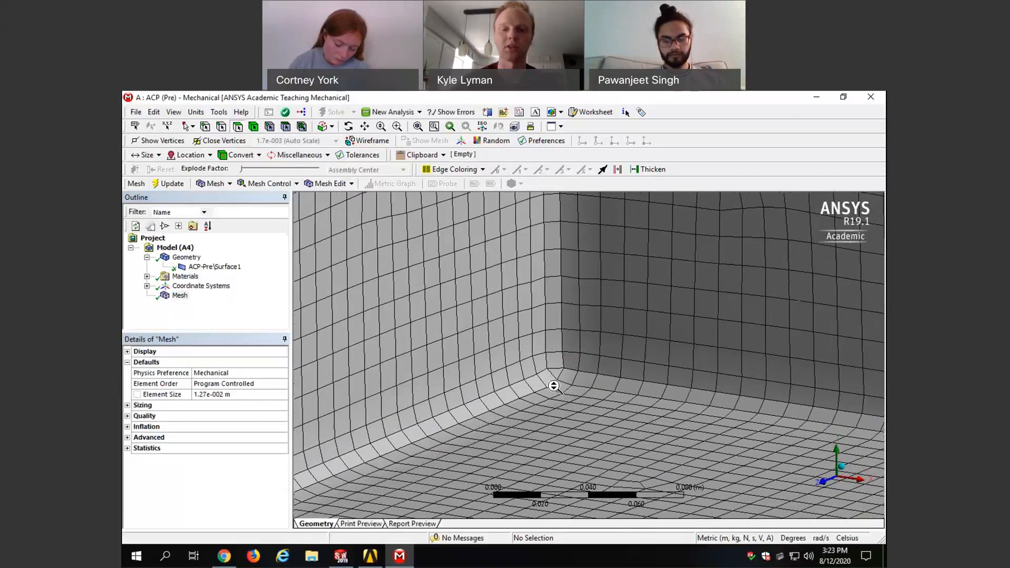
{"action": "scroll", "coordinate": [554, 386], "scroll_direction": "down", "scroll_amount": 2}
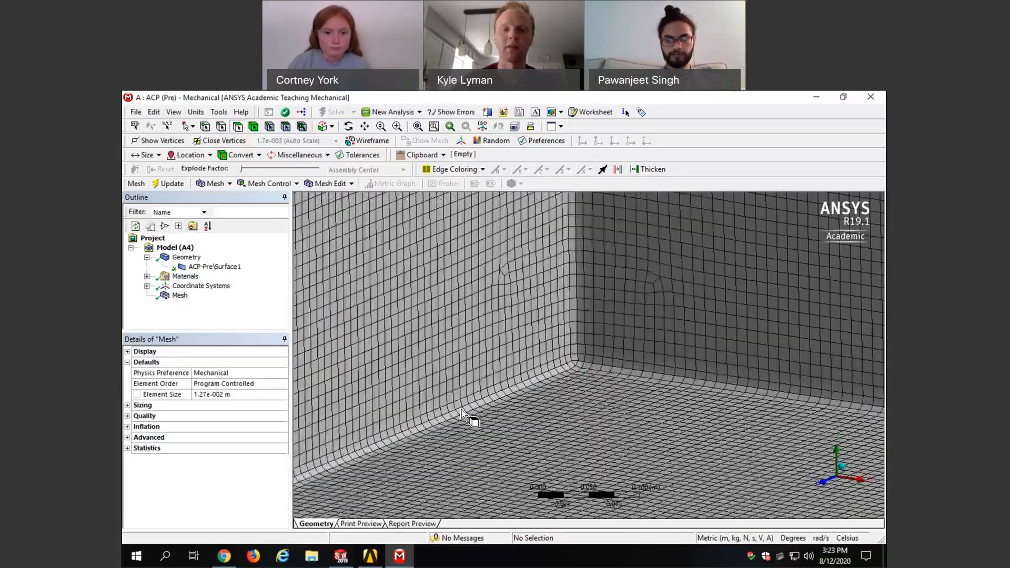
{"action": "scroll", "coordinate": [413, 433], "scroll_direction": "down", "scroll_amount": 2}
{"action": "scroll", "coordinate": [368, 487], "scroll_direction": "down", "scroll_amount": 2}
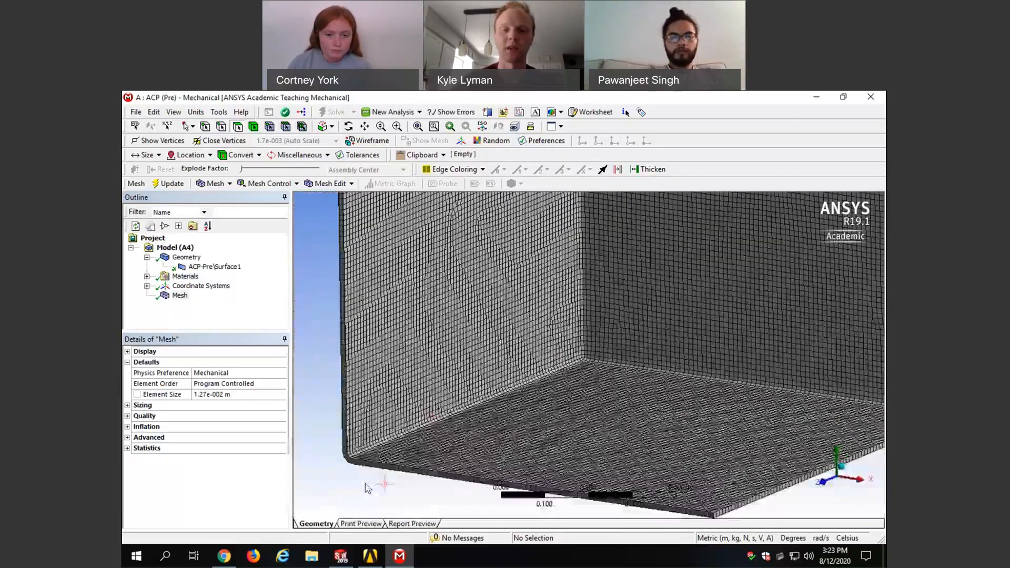
Step: Inspect the mesh along the filleted edge between wall and base from other angles, including the shell's open edge and the whole part
{"action": "left_click", "coordinate": [427, 461]}
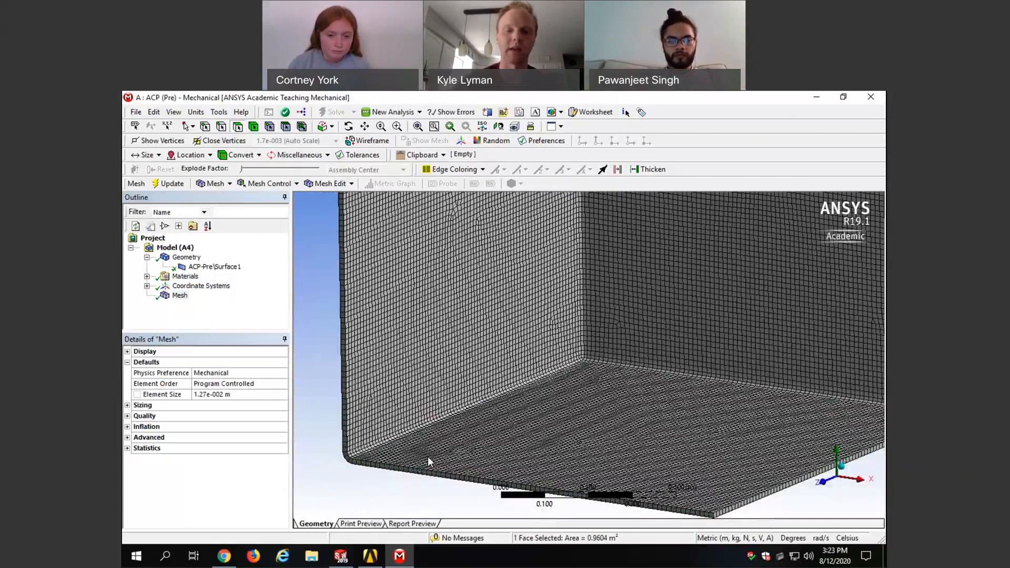
{"action": "left_click", "coordinate": [387, 480]}
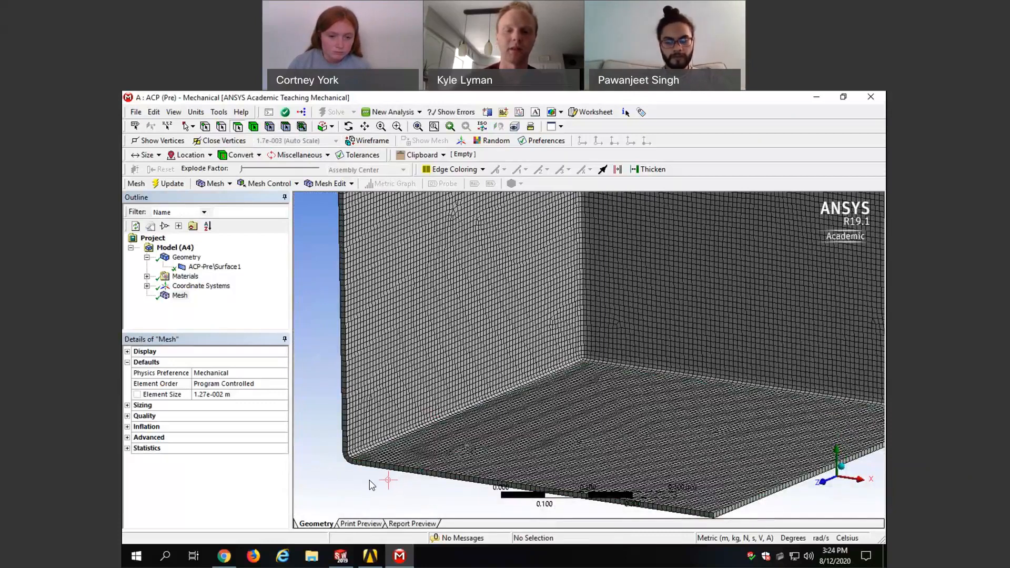
{"action": "scroll", "coordinate": [378, 459], "scroll_direction": "down", "scroll_amount": 3}
{"action": "middle_click_drag", "start_coordinate": [379, 457], "coordinate": [492, 425]}
{"action": "scroll", "coordinate": [476, 458], "scroll_direction": "up", "scroll_amount": 3}
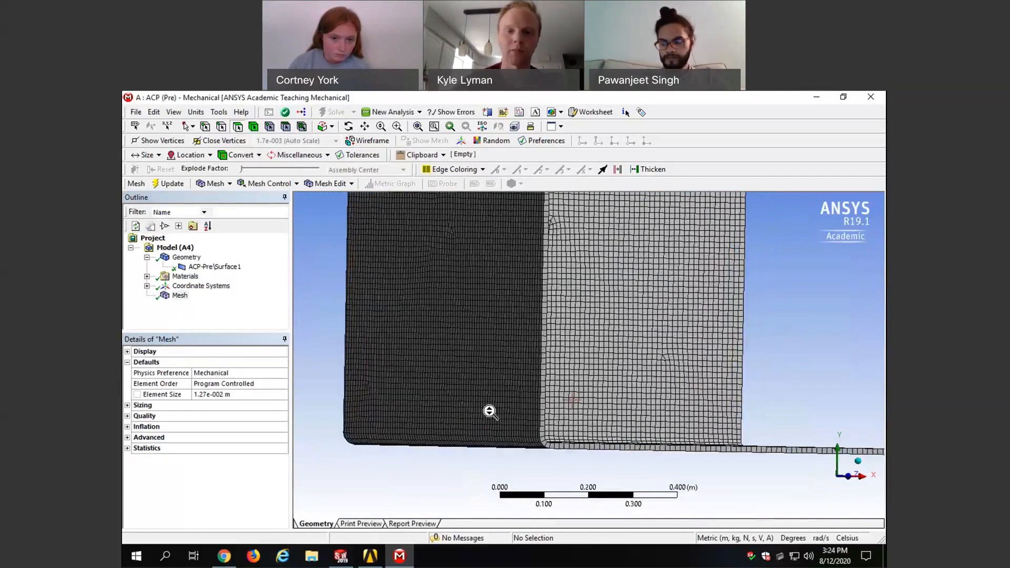
{"action": "middle_click_drag", "start_coordinate": [490, 411], "coordinate": [534, 388]}
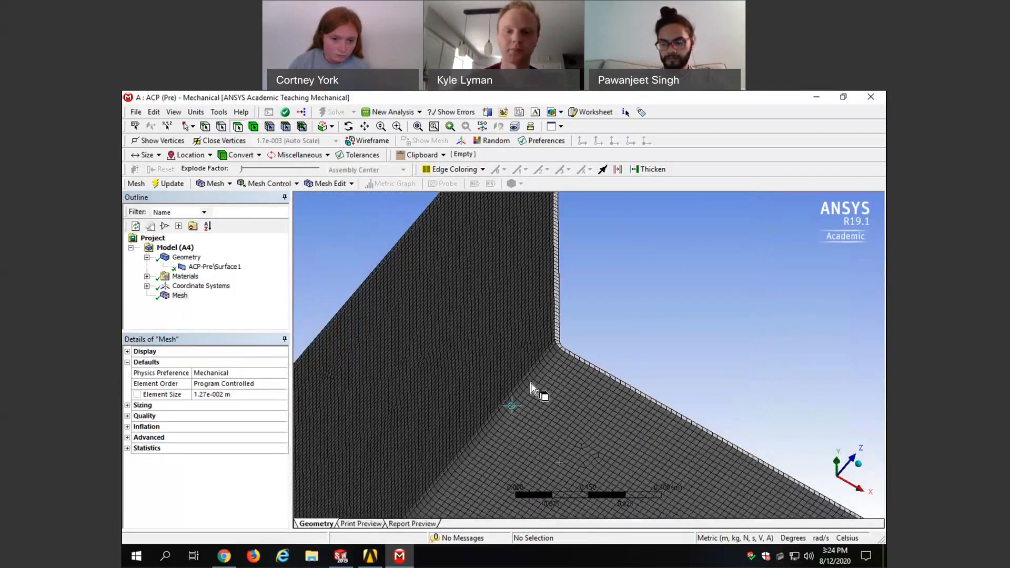
{"action": "scroll", "coordinate": [490, 368], "scroll_direction": "up", "scroll_amount": 3}
{"action": "scroll", "coordinate": [491, 368], "scroll_direction": "down", "scroll_amount": 1}
{"action": "scroll", "coordinate": [594, 316], "scroll_direction": "down", "scroll_amount": 2}
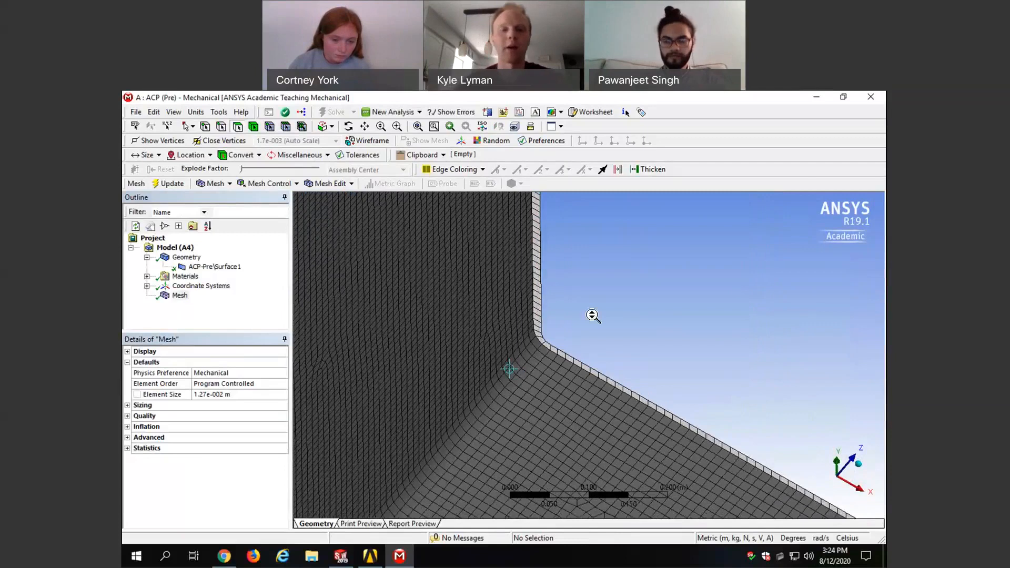
{"action": "scroll", "coordinate": [593, 314], "scroll_direction": "down", "scroll_amount": 2}
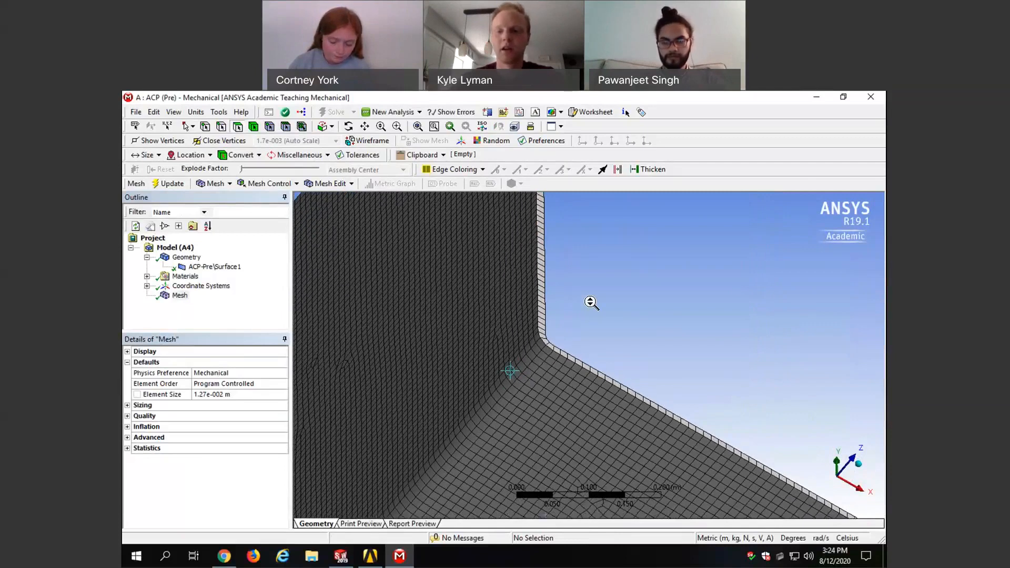
{"action": "scroll", "coordinate": [593, 306], "scroll_direction": "down", "scroll_amount": 6}
{"action": "middle_click_drag", "start_coordinate": [593, 306], "coordinate": [494, 365]}
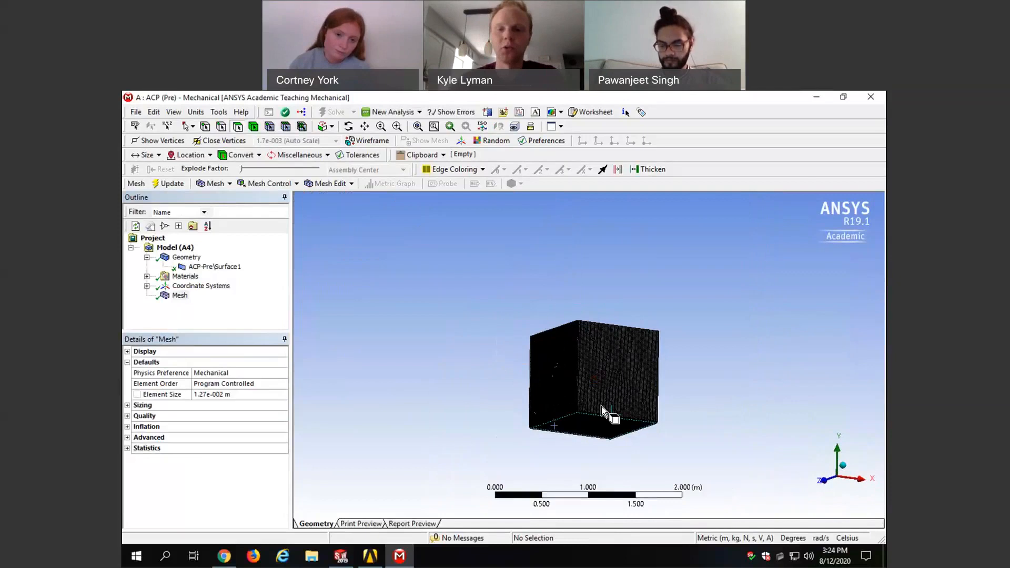
{"action": "scroll", "coordinate": [602, 406], "scroll_direction": "up", "scroll_amount": 3}
Step: Create a named selection called Low X Wall from the face of the upright wall at the low-X side
{"action": "left_click", "coordinate": [192, 267]}
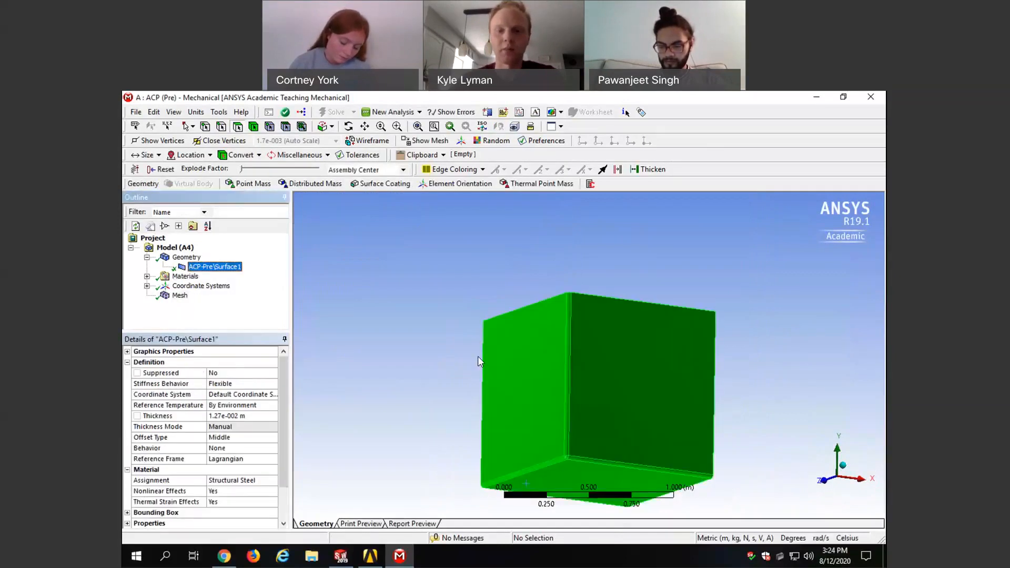
{"action": "left_click", "coordinate": [187, 257]}
{"action": "left_click", "coordinate": [344, 318]}
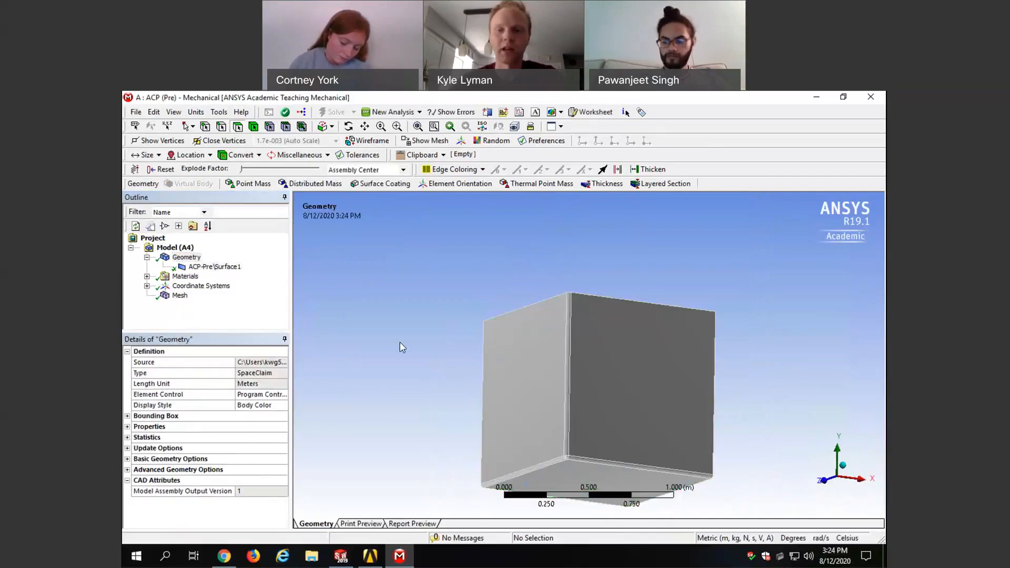
{"action": "left_click", "coordinate": [522, 375]}
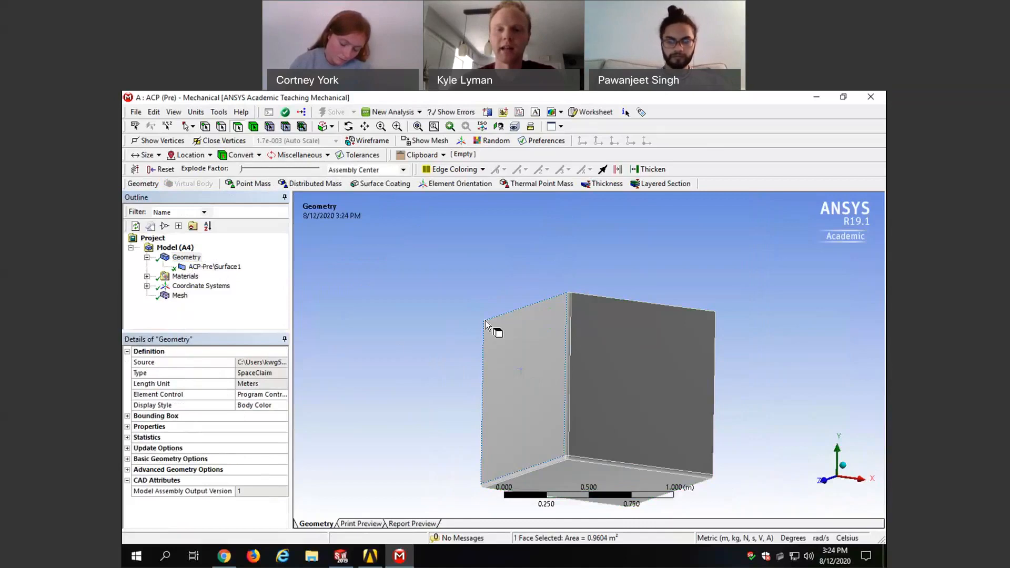
{"action": "middle_click_drag", "start_coordinate": [397, 381], "coordinate": [570, 360]}
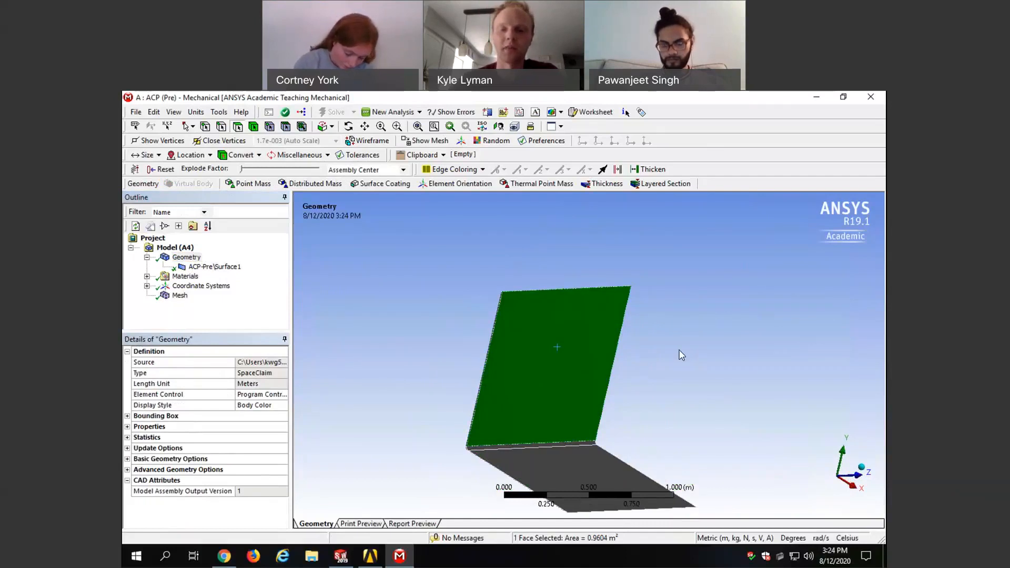
{"action": "right_click", "coordinate": [590, 339]}
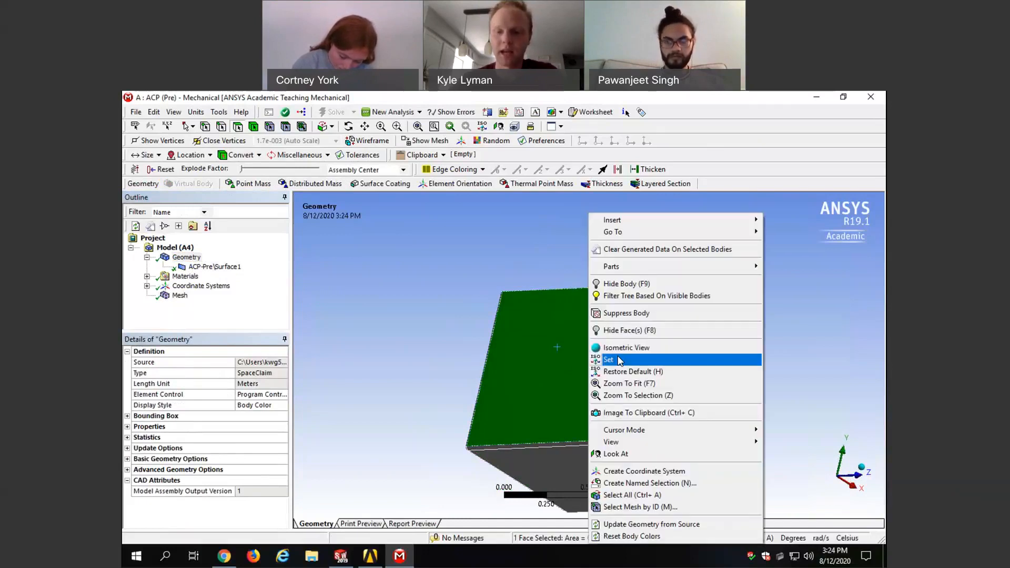
{"action": "left_click", "coordinate": [706, 484]}
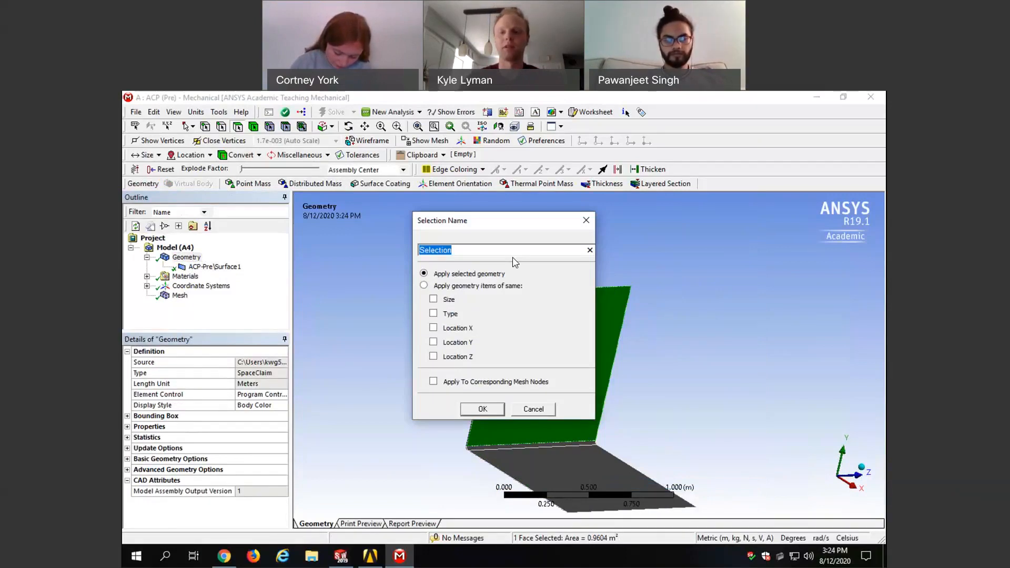
{"action": "type", "text": "Lo"}
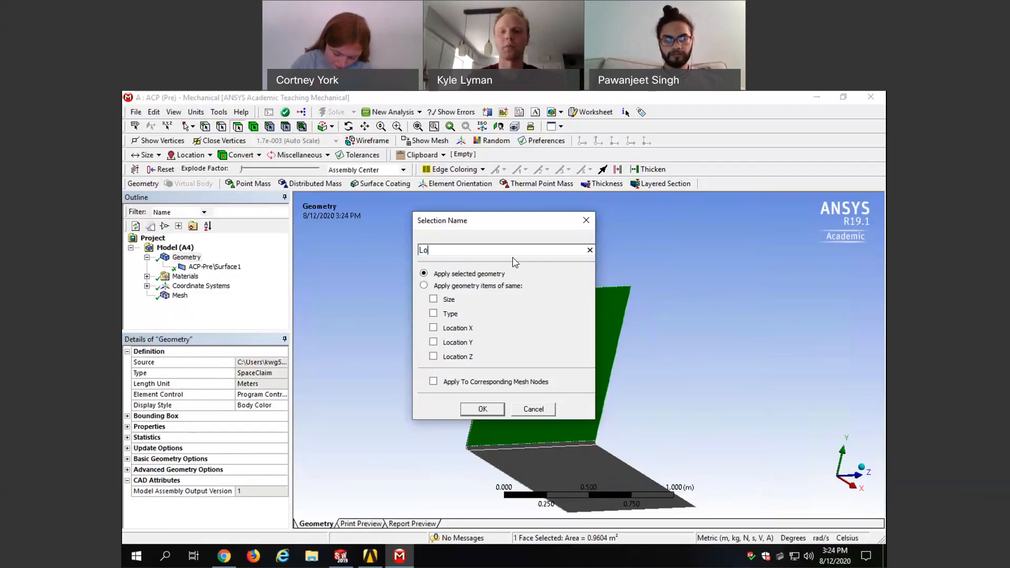
{"action": "type", "text": "w X Wall"}
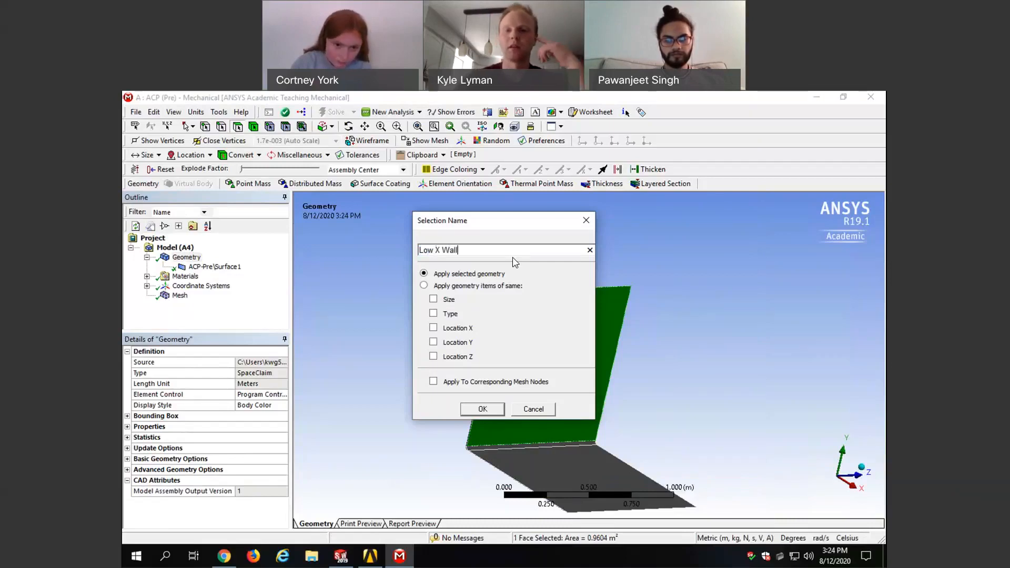
{"action": "left_click", "coordinate": [482, 409]}
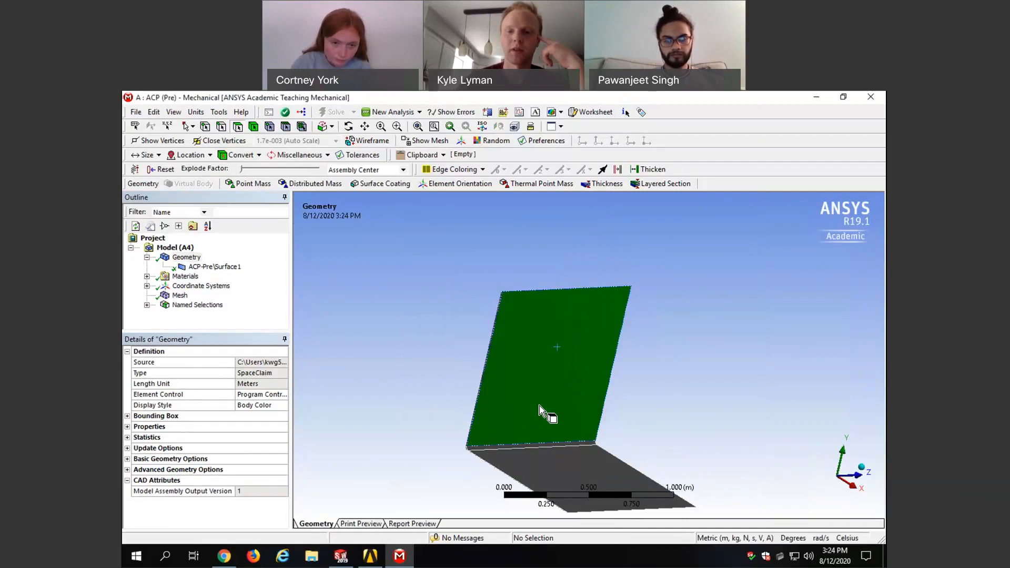
Step: Create a named selection called Low Z Wall from the large face of the upright wall at the low-Z side
{"action": "middle_click_drag", "start_coordinate": [616, 406], "coordinate": [579, 380]}
{"action": "right_click", "coordinate": [600, 365]}
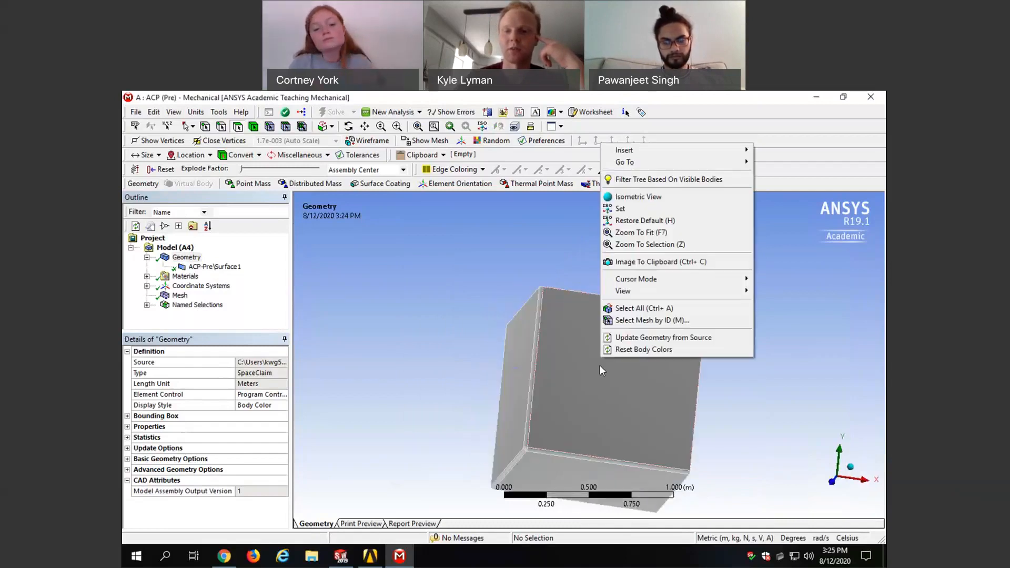
{"action": "left_click", "coordinate": [598, 374]}
{"action": "right_click", "coordinate": [598, 374]}
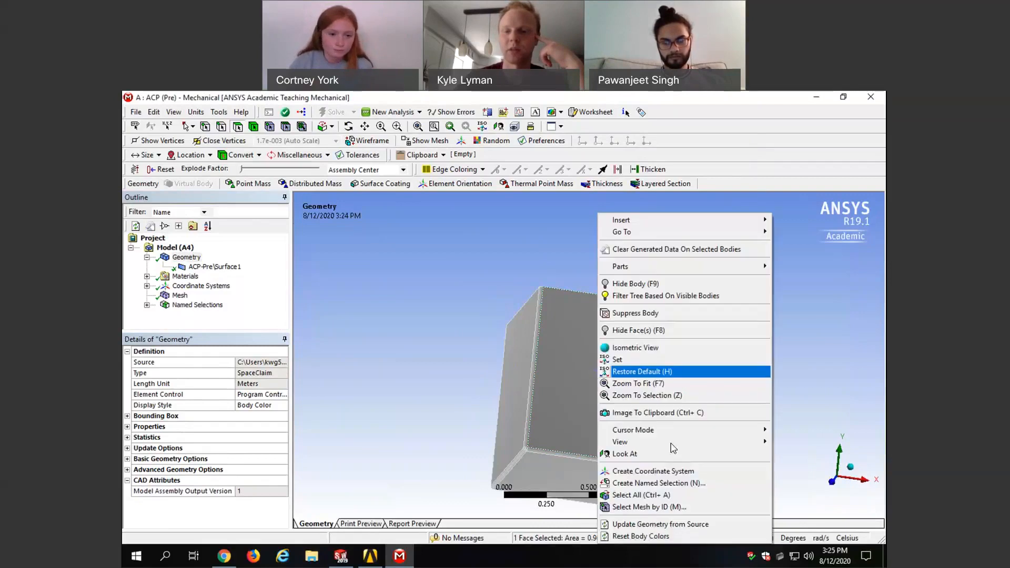
{"action": "left_click", "coordinate": [702, 484]}
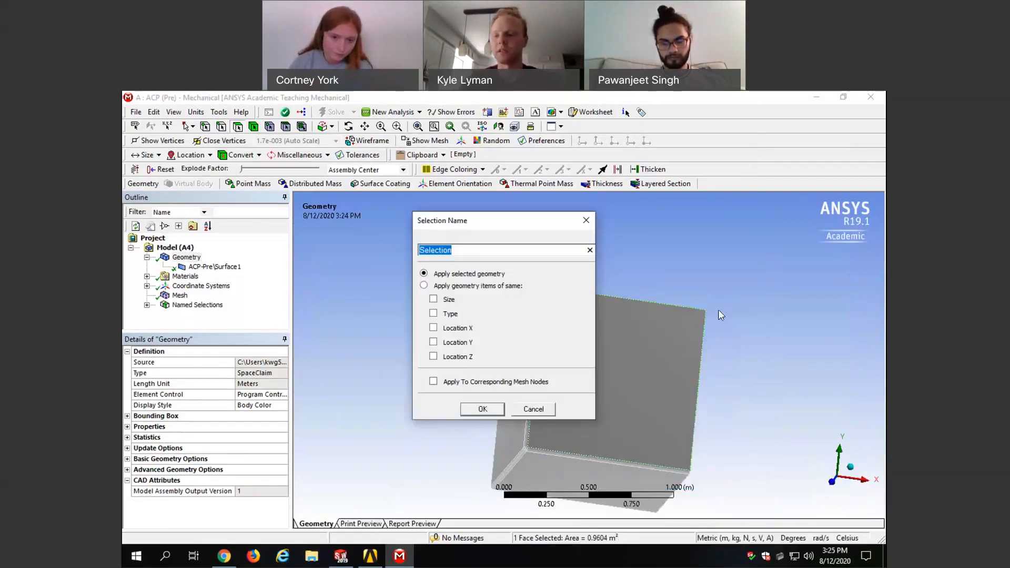
{"action": "type", "text": "Low Z wa"}
{"action": "key", "text": "BackSpace"}
{"action": "key", "text": "BackSpace"}
{"action": "type", "text": "Wall"}
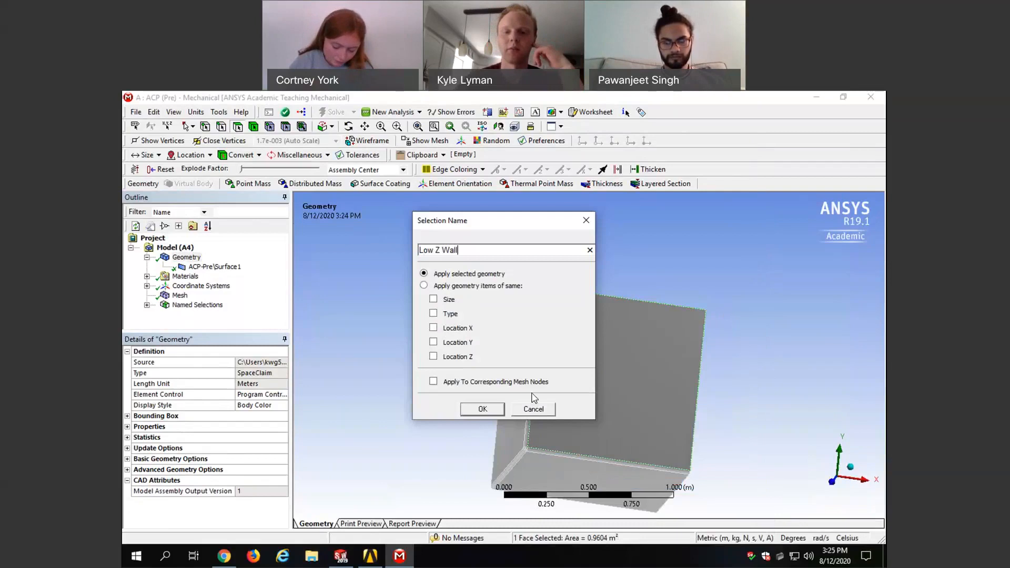
{"action": "left_click", "coordinate": [501, 408]}
Step: Create a named selection called Low Y Wall from the large flat face of the base
{"action": "scroll", "coordinate": [599, 466], "scroll_direction": "down", "scroll_amount": 1}
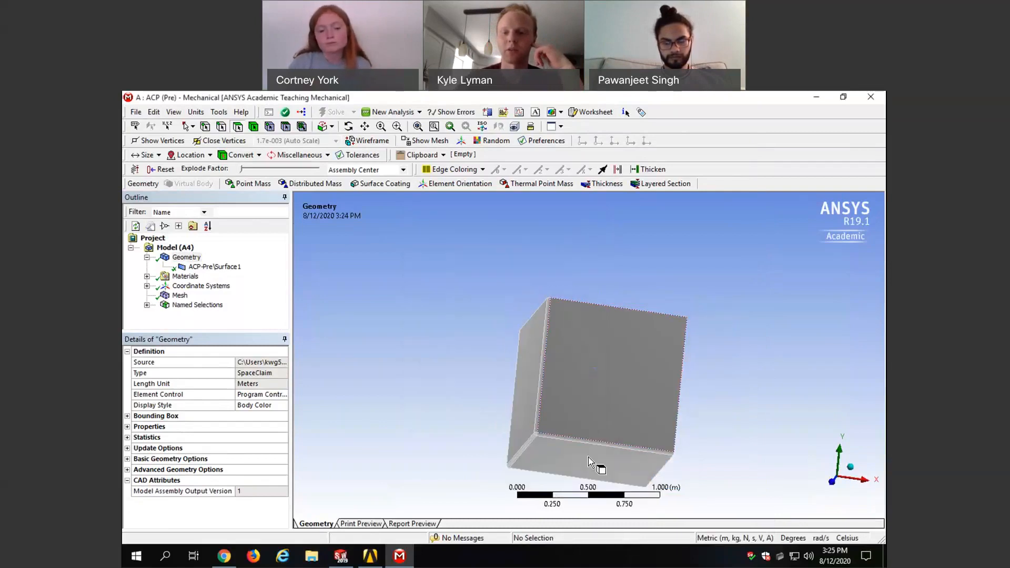
{"action": "right_click", "coordinate": [588, 458]}
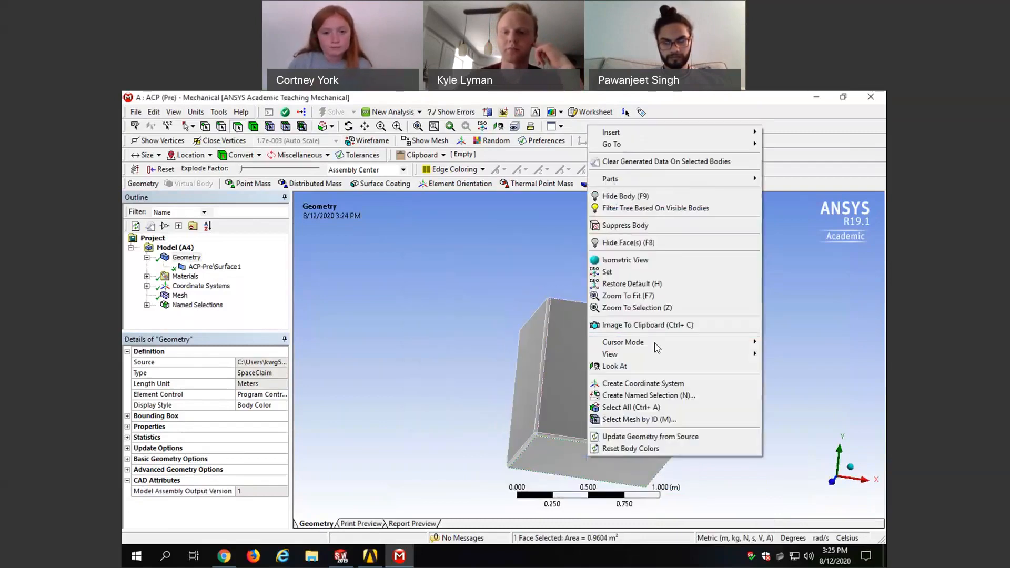
{"action": "left_click", "coordinate": [686, 394]}
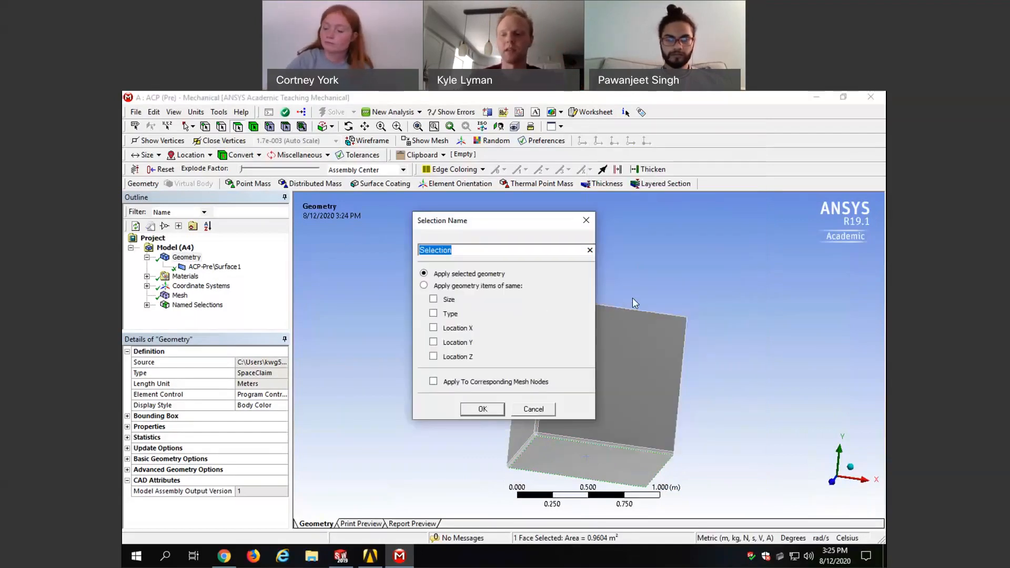
{"action": "type", "text": "L"}
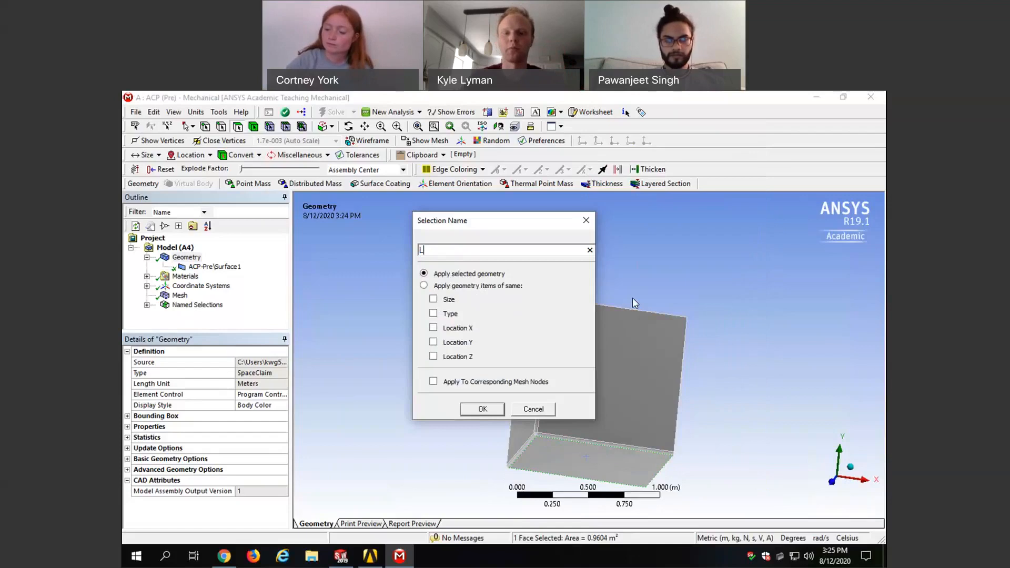
{"action": "type", "text": "ow Y Wall"}
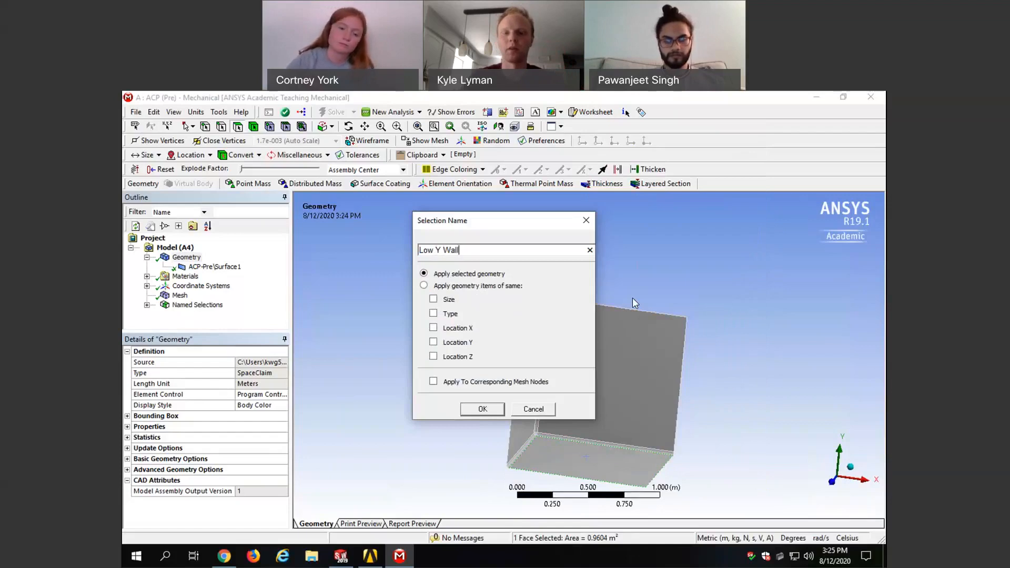
{"action": "left_click", "coordinate": [483, 410]}
Step: Create a named selection called Fillets from the three edge fillet faces and the small corner face where they meet
{"action": "scroll", "coordinate": [552, 447], "scroll_direction": "up", "scroll_amount": 2}
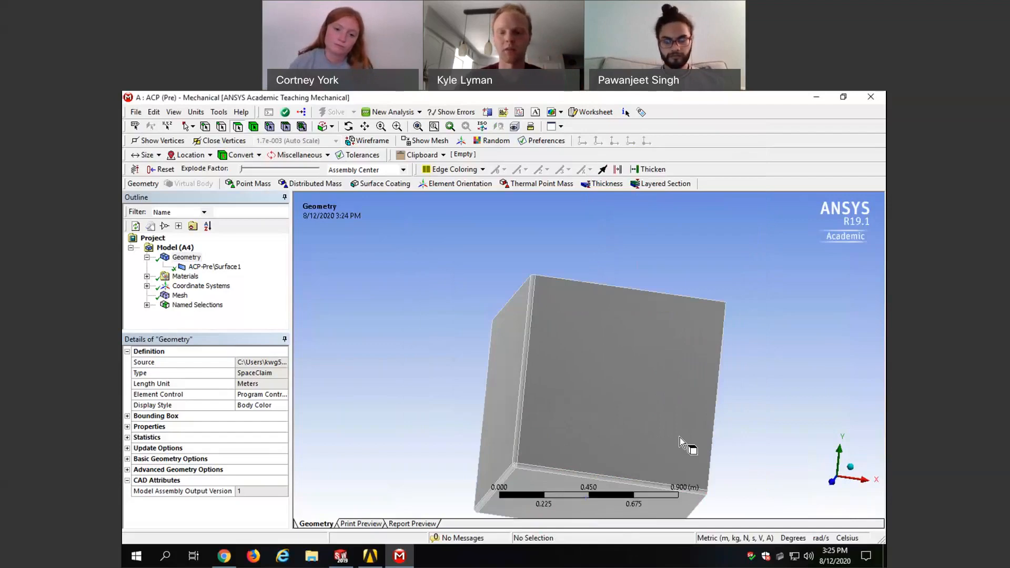
{"action": "middle_click_drag", "start_coordinate": [762, 438], "coordinate": [703, 366]}
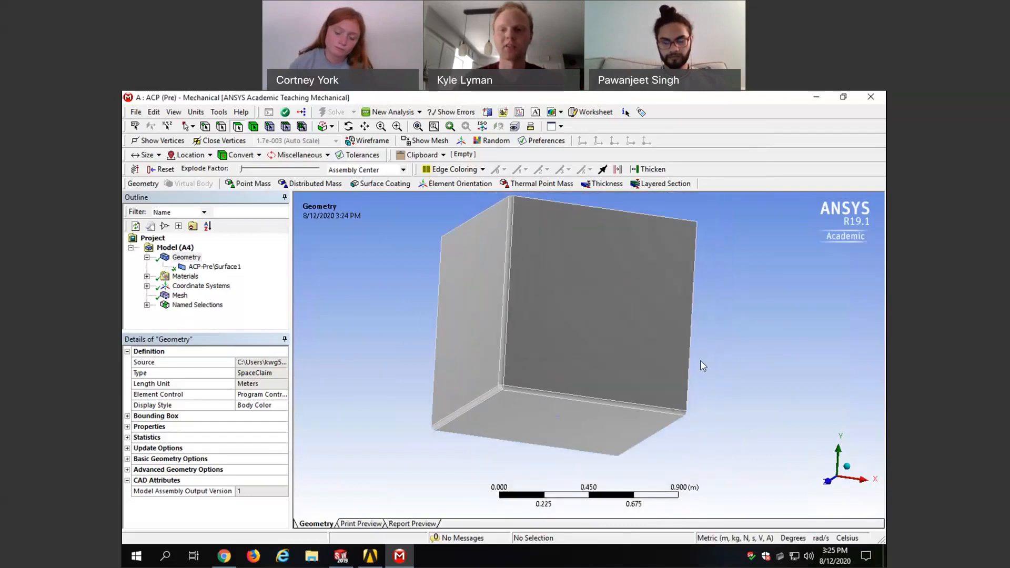
{"action": "middle_click_drag", "start_coordinate": [505, 357], "coordinate": [668, 348]}
{"action": "scroll", "coordinate": [588, 396], "scroll_direction": "up", "scroll_amount": 2}
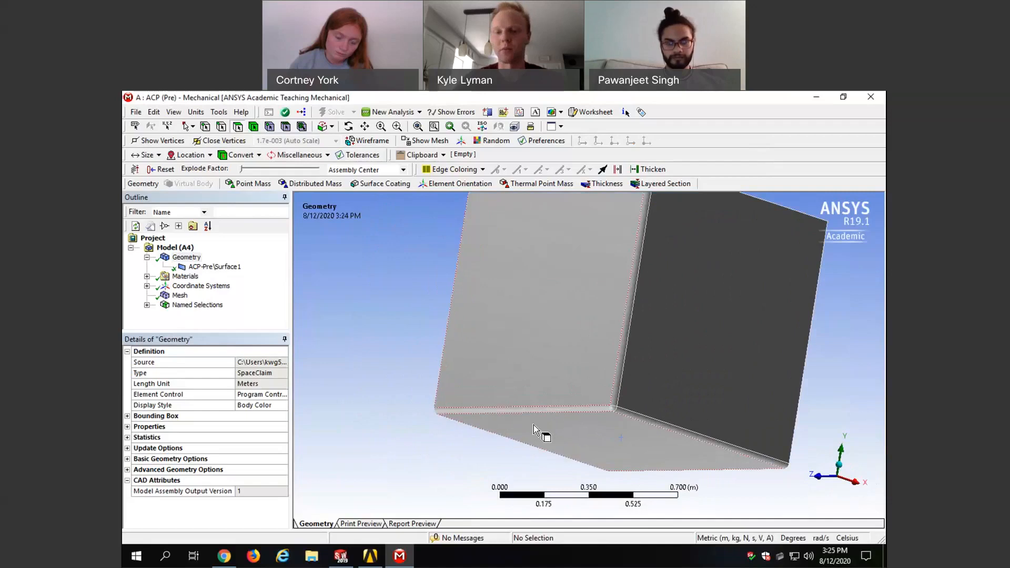
{"action": "scroll", "coordinate": [666, 398], "scroll_direction": "up", "scroll_amount": 1}
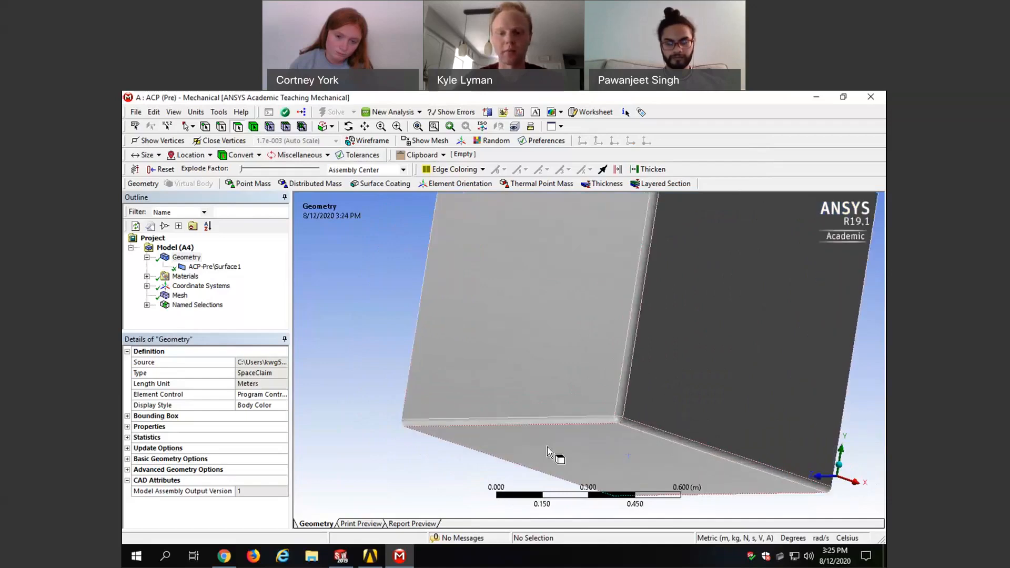
{"action": "right_click", "coordinate": [462, 420]}
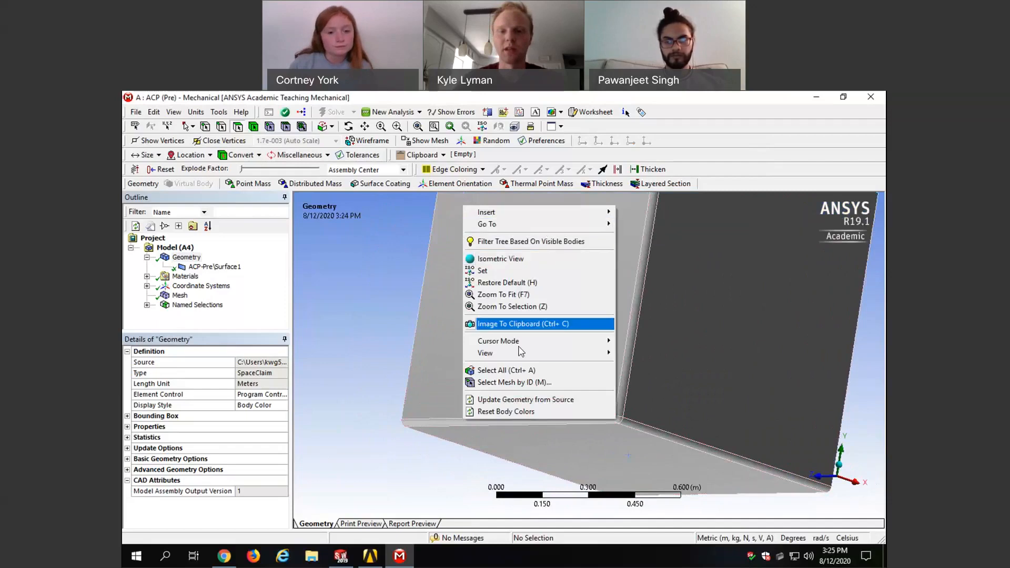
{"action": "left_click", "coordinate": [323, 415]}
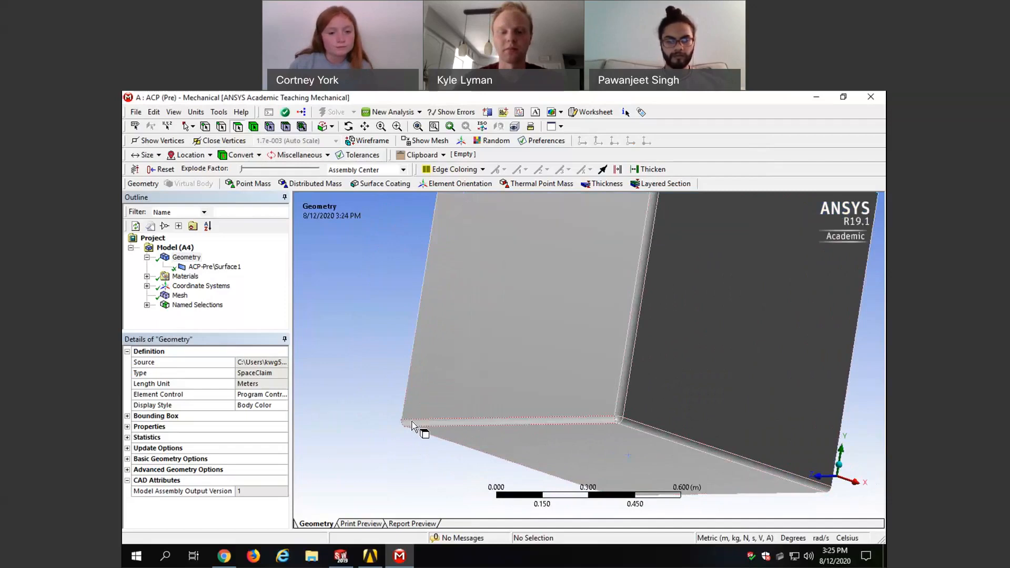
{"action": "left_click", "coordinate": [414, 426]}
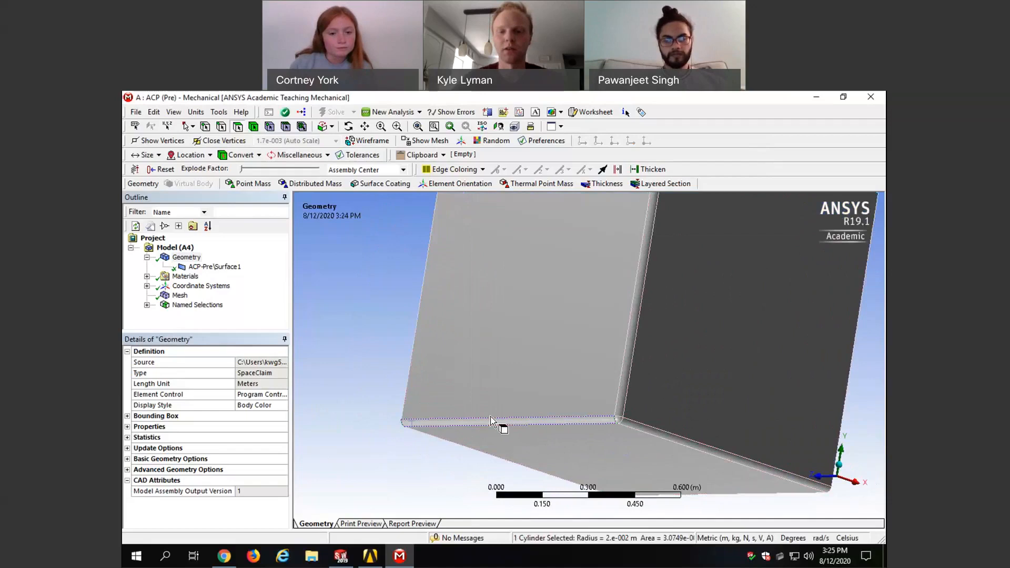
{"action": "left_click", "coordinate": [627, 428], "text": "ctrl"}
{"action": "left_click", "coordinate": [631, 416], "text": "ctrl"}
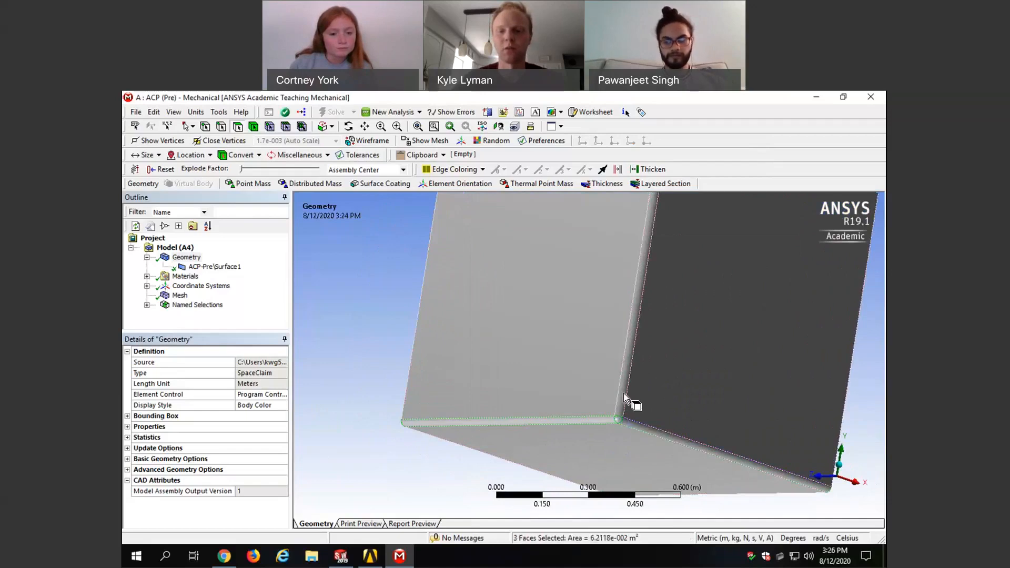
{"action": "left_click", "coordinate": [626, 396], "text": "ctrl"}
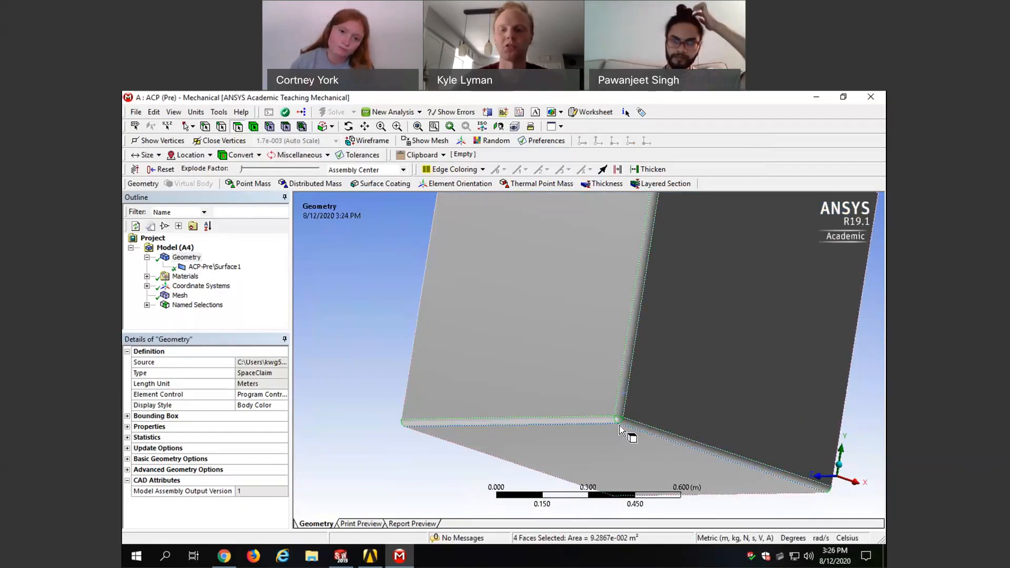
{"action": "right_click", "coordinate": [511, 428]}
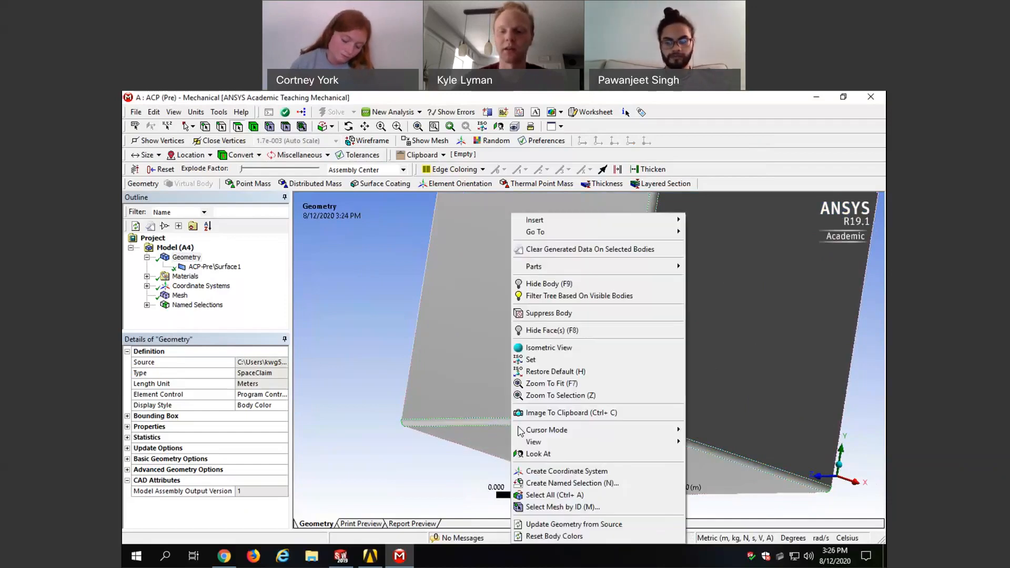
{"action": "left_click", "coordinate": [567, 483]}
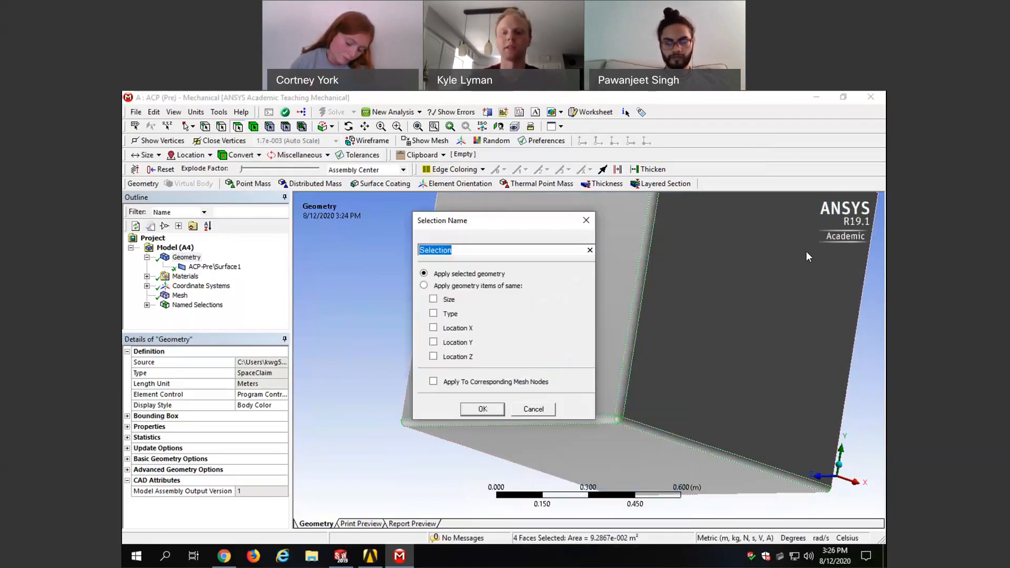
{"action": "type", "text": "Fillets"}
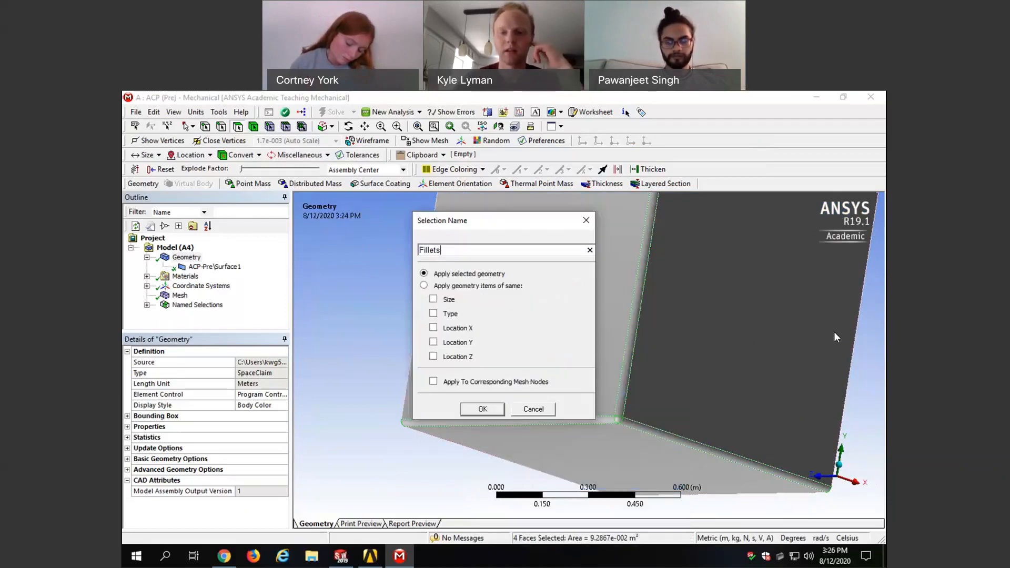
{"action": "left_click", "coordinate": [494, 406]}
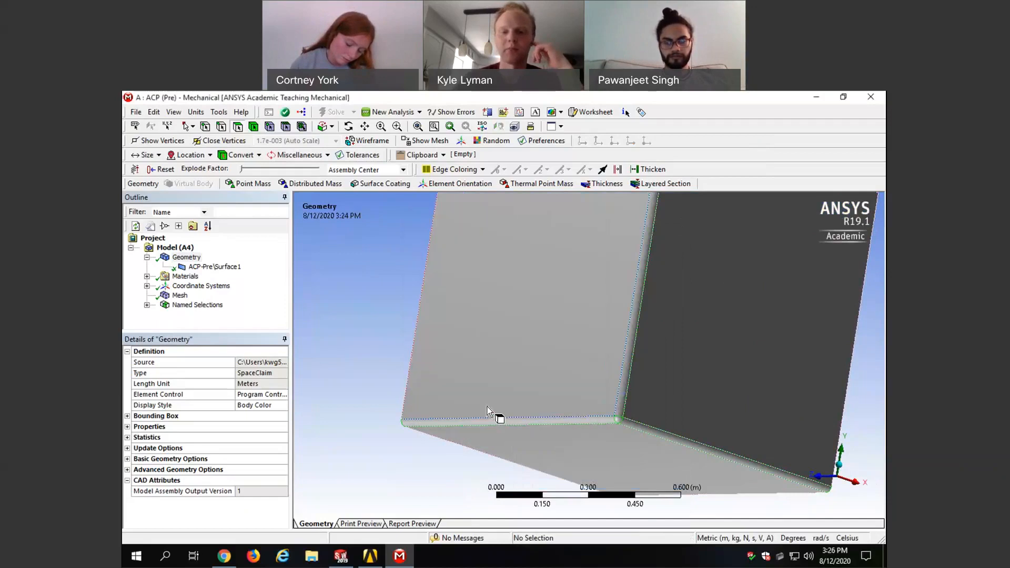
Step: Expand the named selections in the model tree and check the list against the whole part
{"action": "scroll", "coordinate": [480, 406], "scroll_direction": "down", "scroll_amount": 2}
{"action": "scroll", "coordinate": [480, 406], "scroll_direction": "down", "scroll_amount": 1}
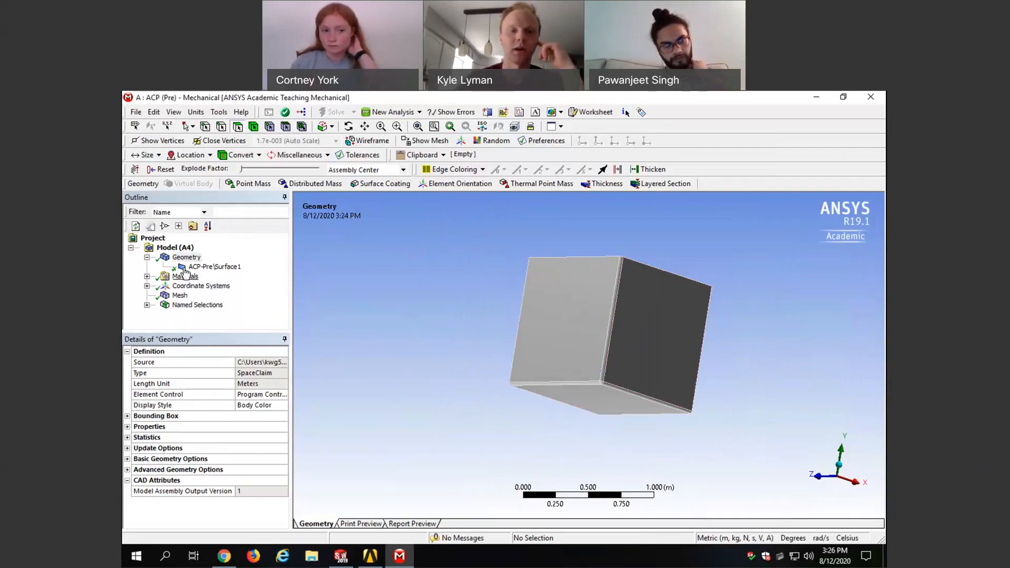
{"action": "left_click", "coordinate": [147, 306]}
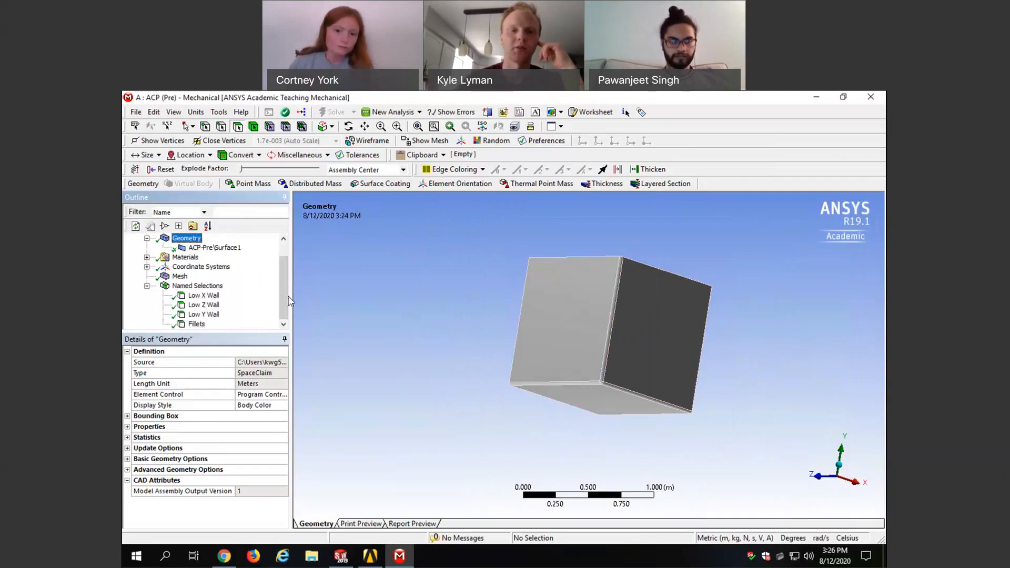
{"action": "scroll", "coordinate": [283, 297], "scroll_direction": "up", "scroll_amount": 1}
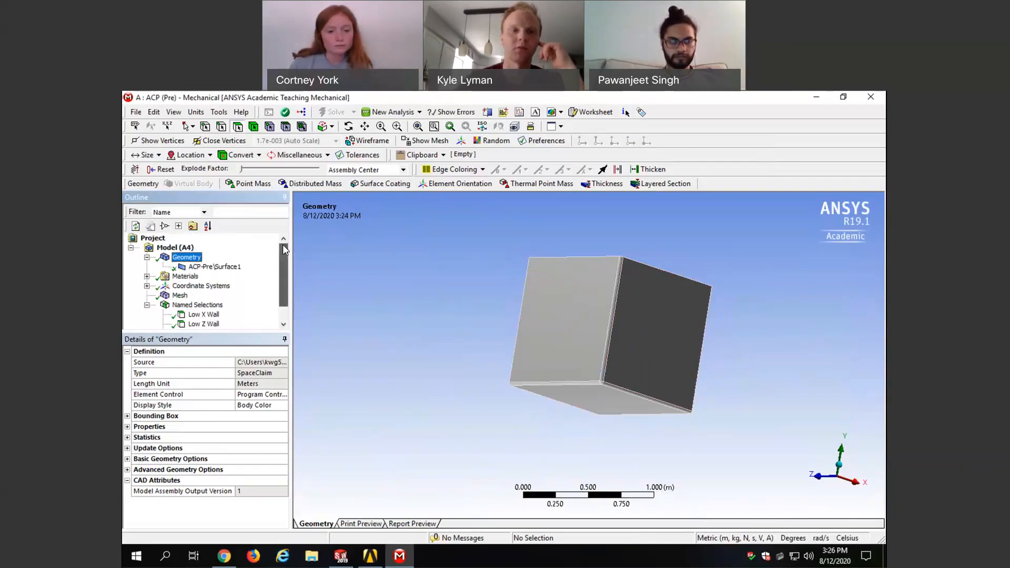
Step: Save the project and close Mechanical to return to the Workbench project schematic
{"action": "left_click", "coordinate": [138, 113]}
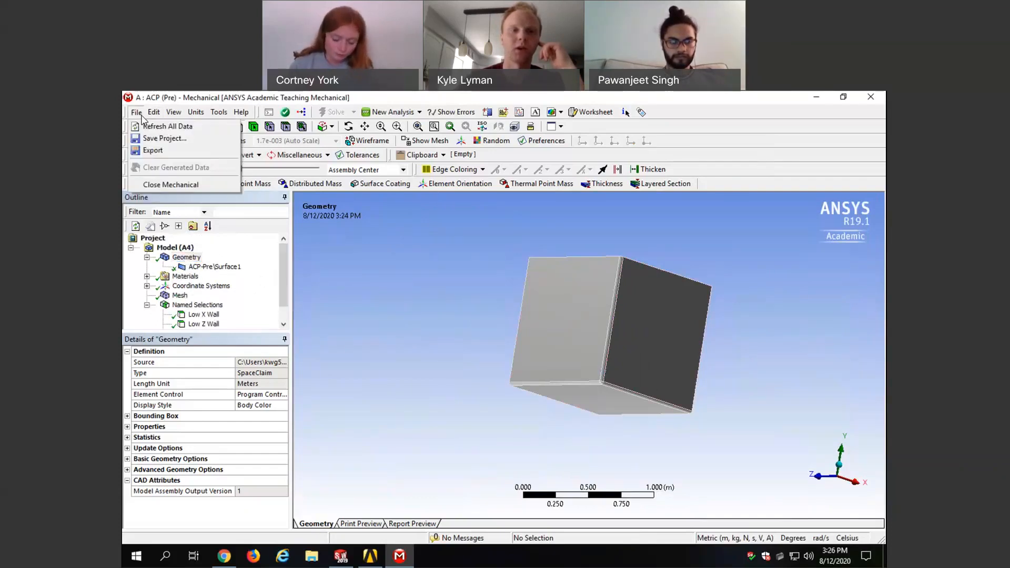
{"action": "left_click", "coordinate": [156, 139]}
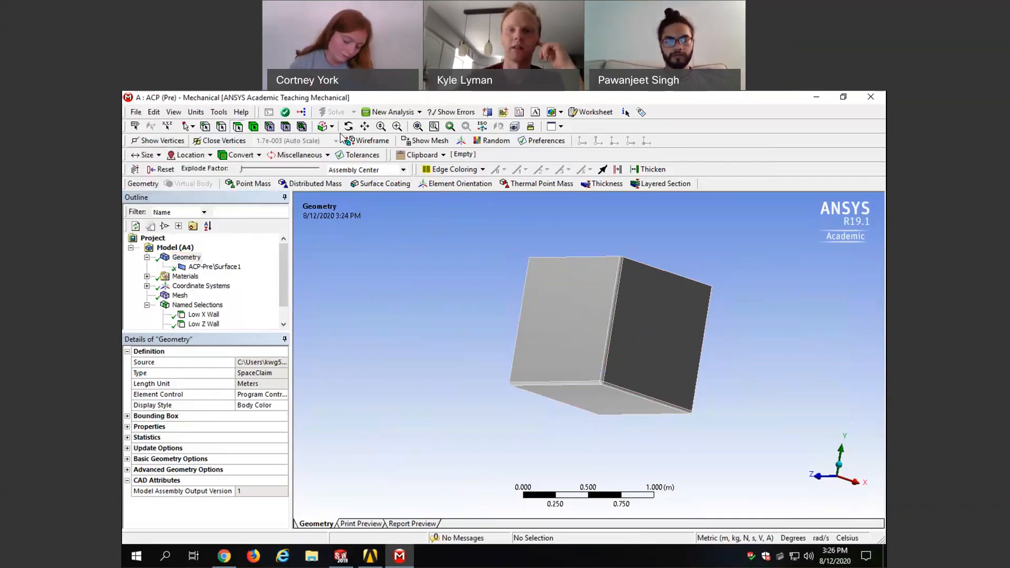
{"action": "left_click", "coordinate": [883, 102]}
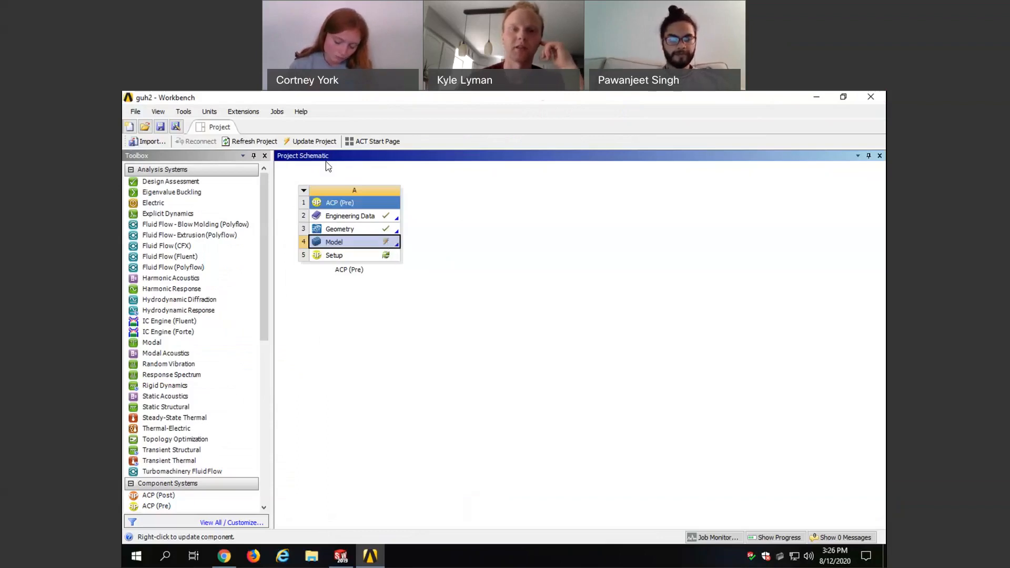
Step: Update the whole project from the schematic and dismiss the resulting dialog
{"action": "left_click", "coordinate": [313, 143]}
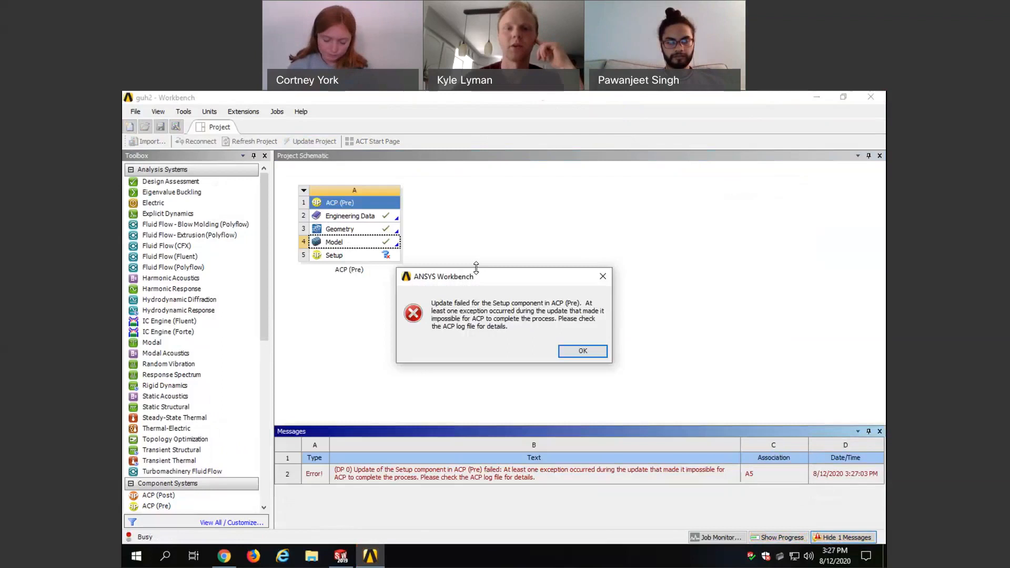
{"action": "left_click", "coordinate": [593, 351]}
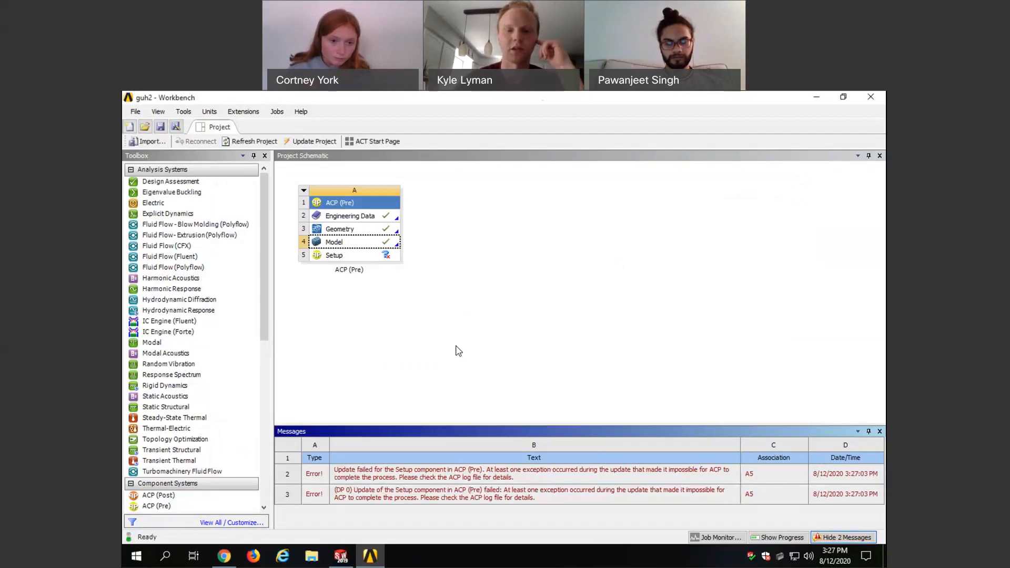
{"action": "right_click", "coordinate": [361, 260]}
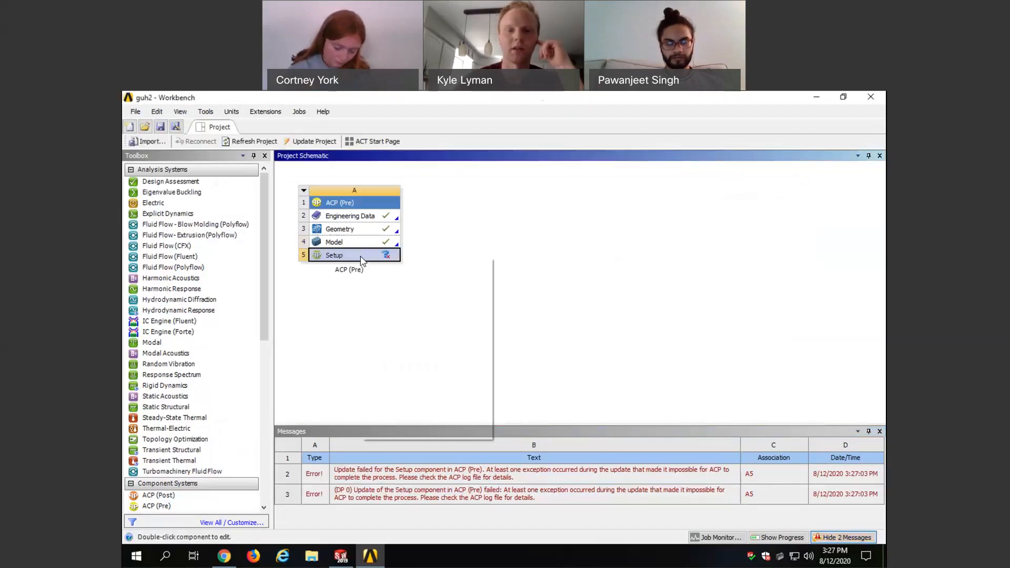
{"action": "left_click", "coordinate": [447, 239]}
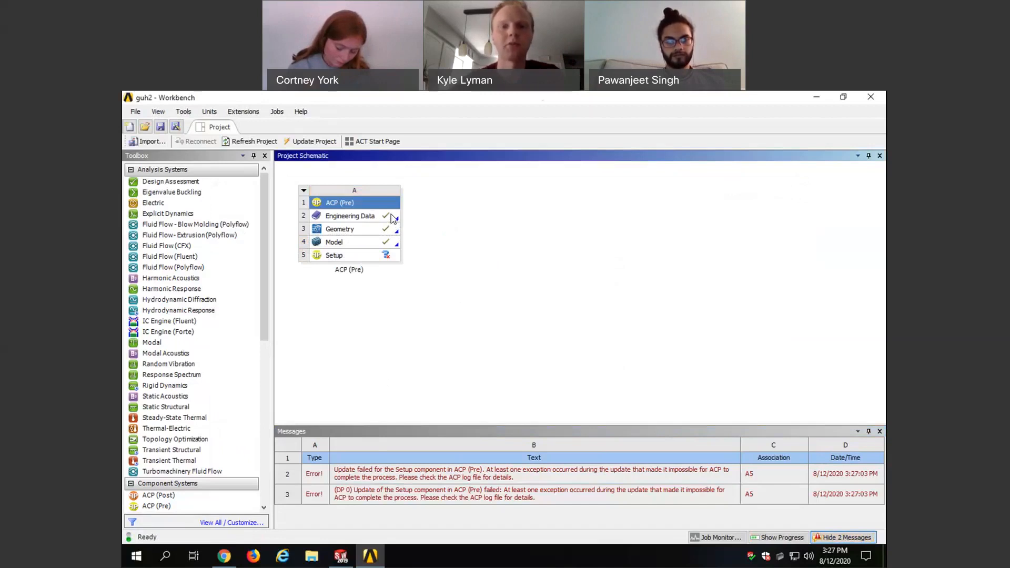
Step: Open the ACP (Pre) Setup component for editing in ANSYS Composite PrepPost and move its window up into full view
{"action": "right_click", "coordinate": [386, 257]}
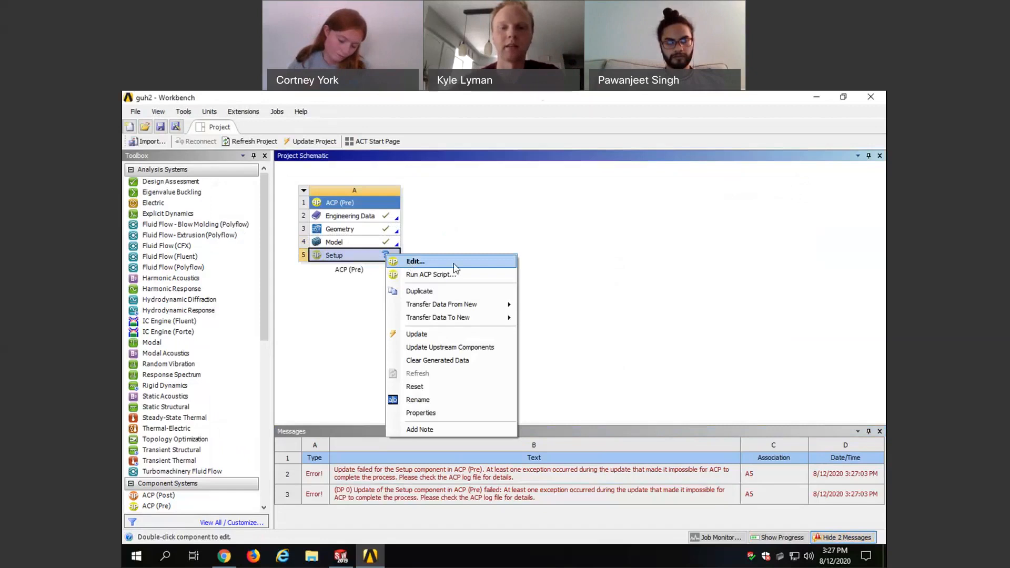
{"action": "left_click", "coordinate": [454, 263]}
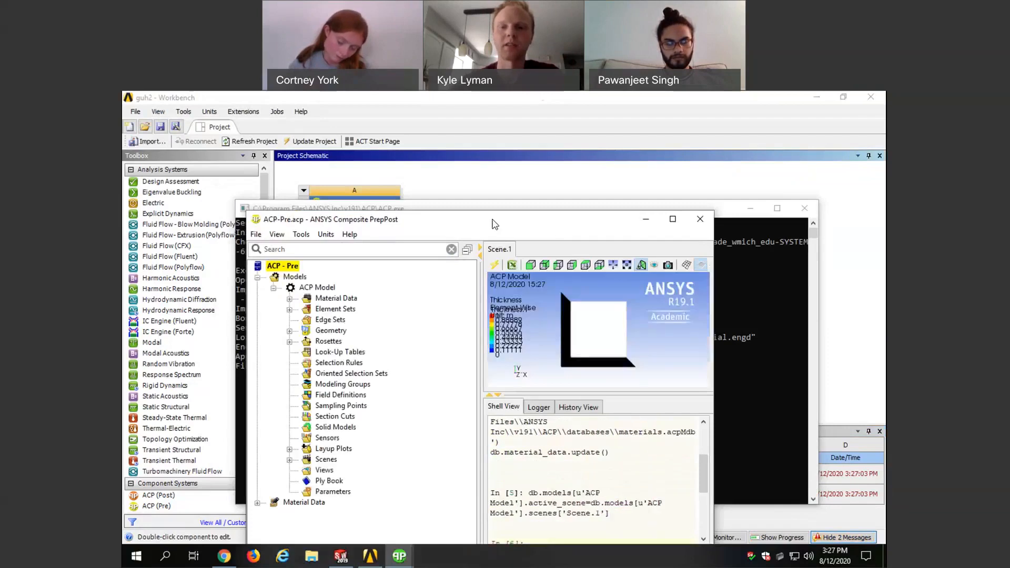
{"action": "left_click_drag", "start_coordinate": [494, 224], "coordinate": [521, 169]}
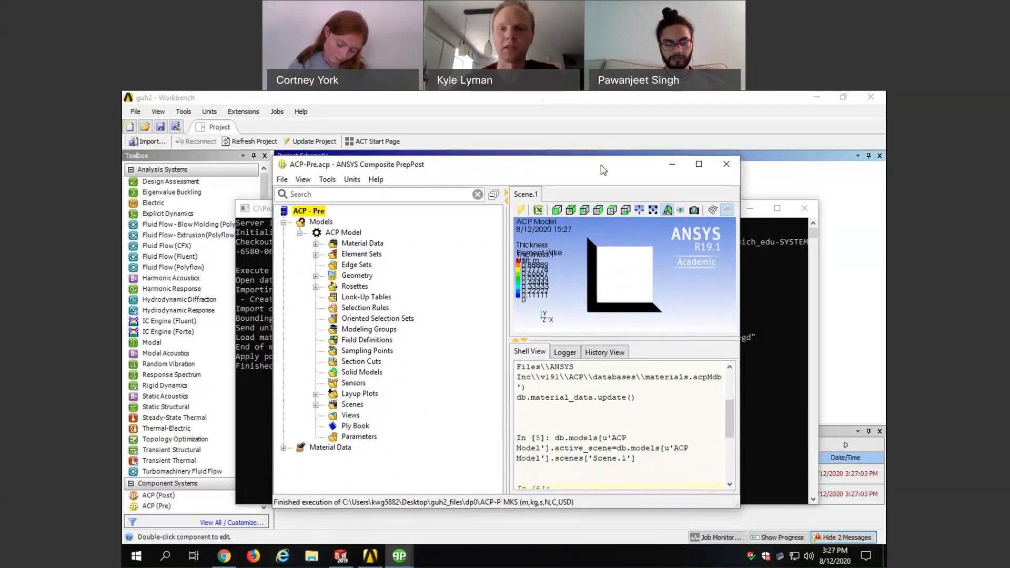
Step: Maximize the Composite PrepPost window, view the part at an angle, and expand the model's Material Data and its Materials
{"action": "left_click", "coordinate": [699, 165]}
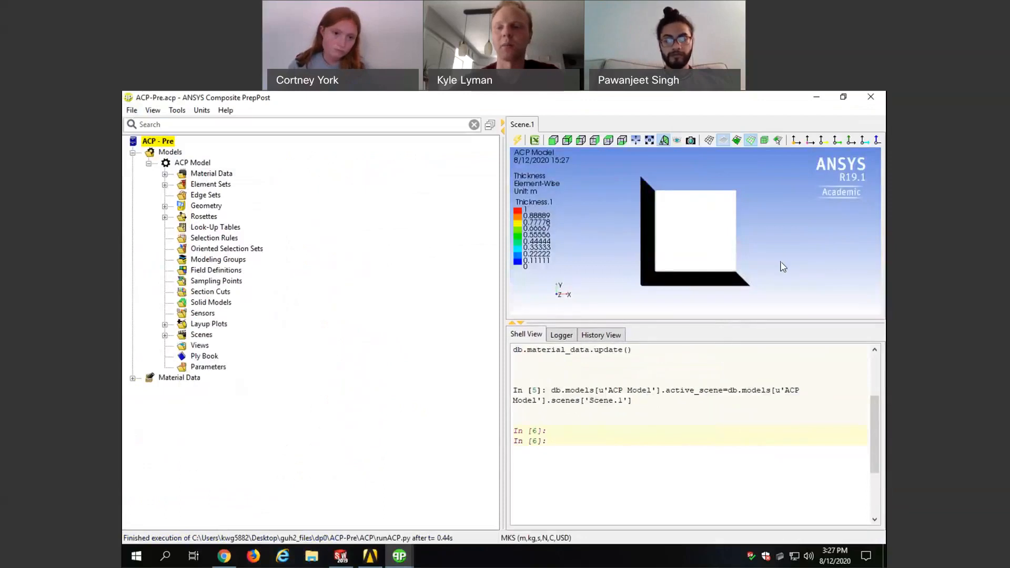
{"action": "left_click_drag", "start_coordinate": [774, 247], "coordinate": [698, 255]}
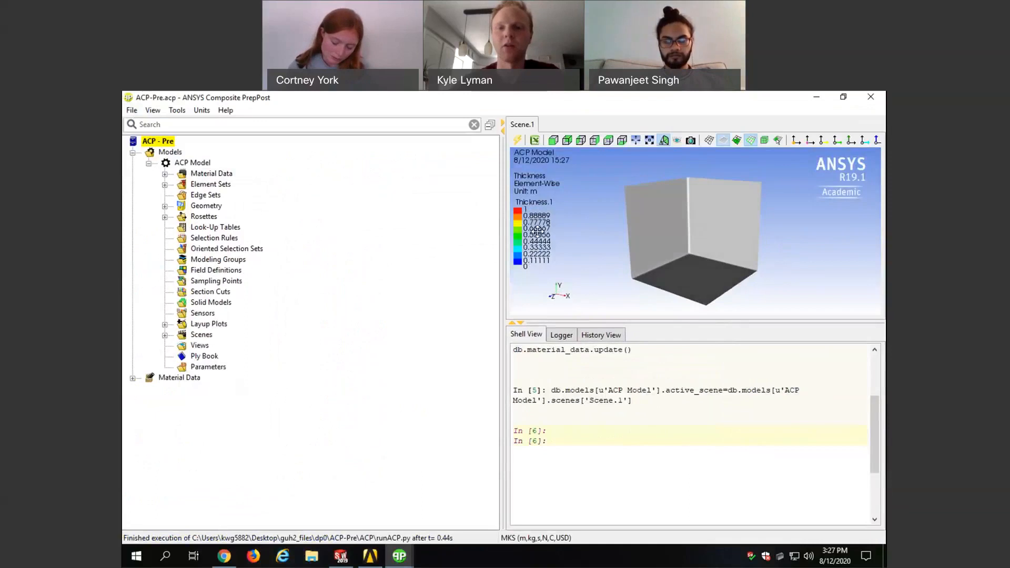
{"action": "mouse_move", "coordinate": [603, 265]}
{"action": "left_mouse_down"}
{"action": "mouse_move", "coordinate": [644, 244]}
{"action": "mouse_move", "coordinate": [658, 253]}
{"action": "mouse_move", "coordinate": [601, 262]}
{"action": "mouse_move", "coordinate": [593, 246]}
{"action": "mouse_move", "coordinate": [597, 255]}
{"action": "left_mouse_up"}
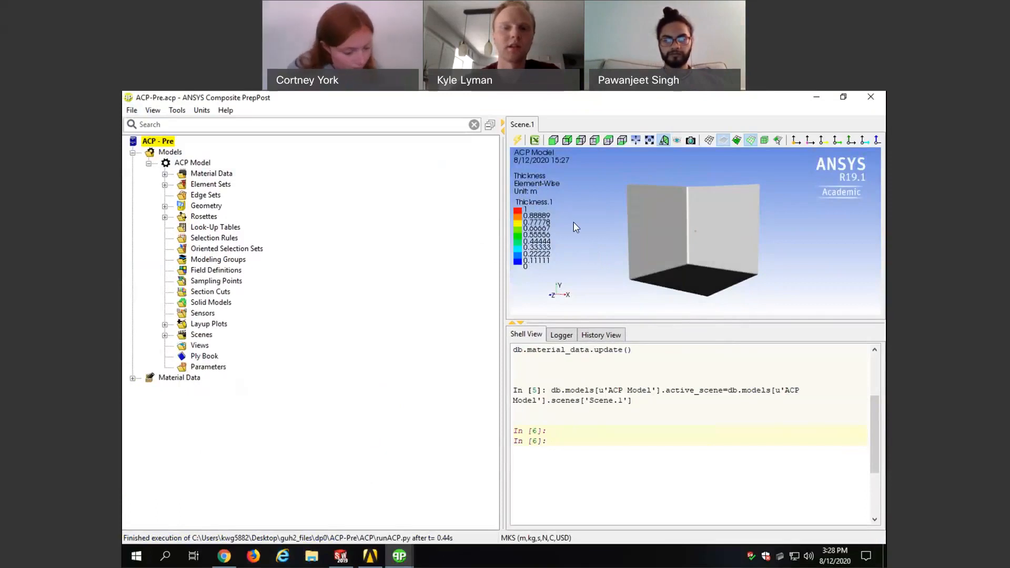
{"action": "left_click", "coordinate": [165, 174]}
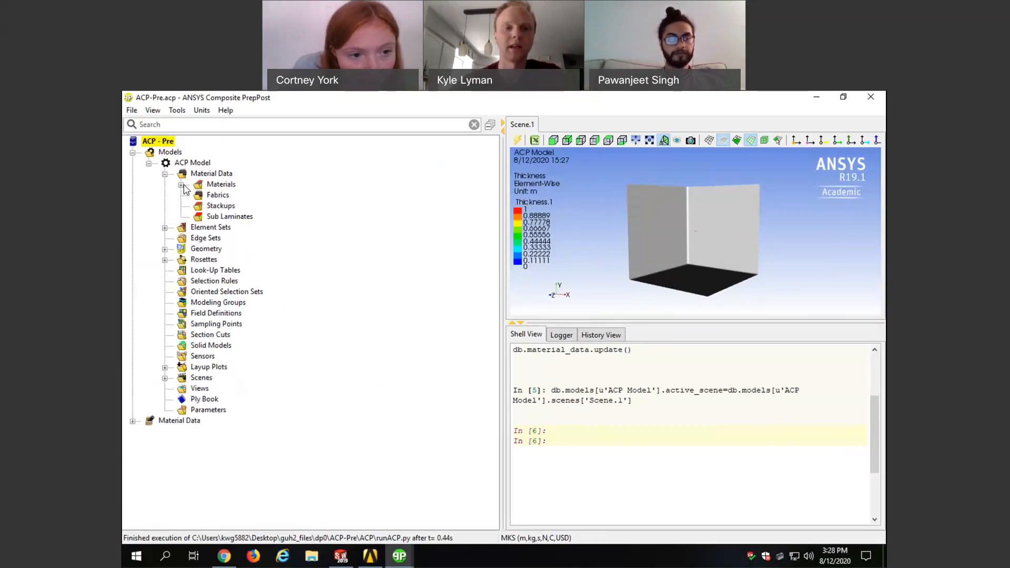
{"action": "left_click", "coordinate": [181, 185]}
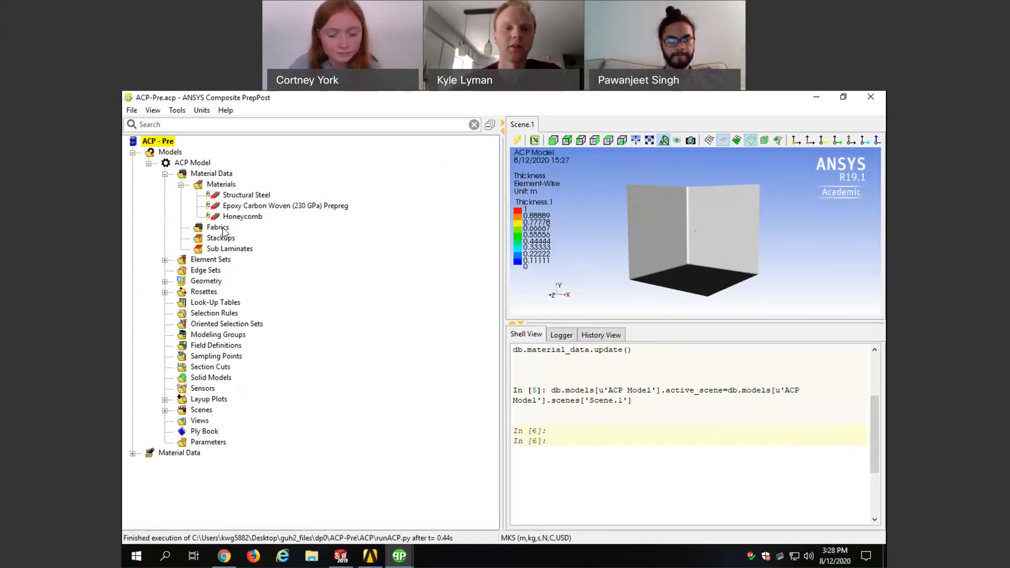
Step: Create a fabric named Prepreg and assign it the Epoxy Carbon Woven (230 GPa) Prepreg material
{"action": "right_click", "coordinate": [218, 232]}
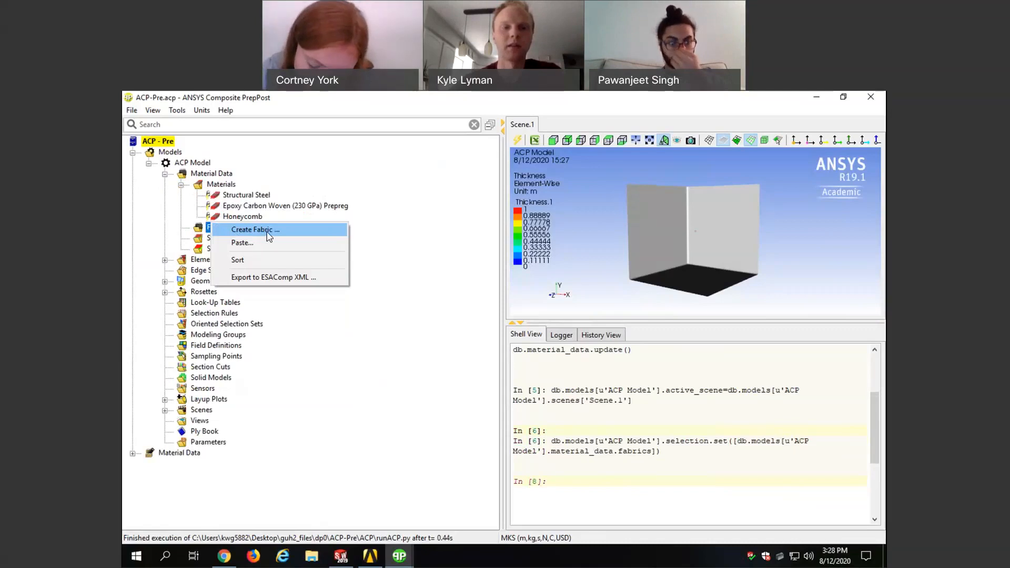
{"action": "left_click", "coordinate": [253, 230]}
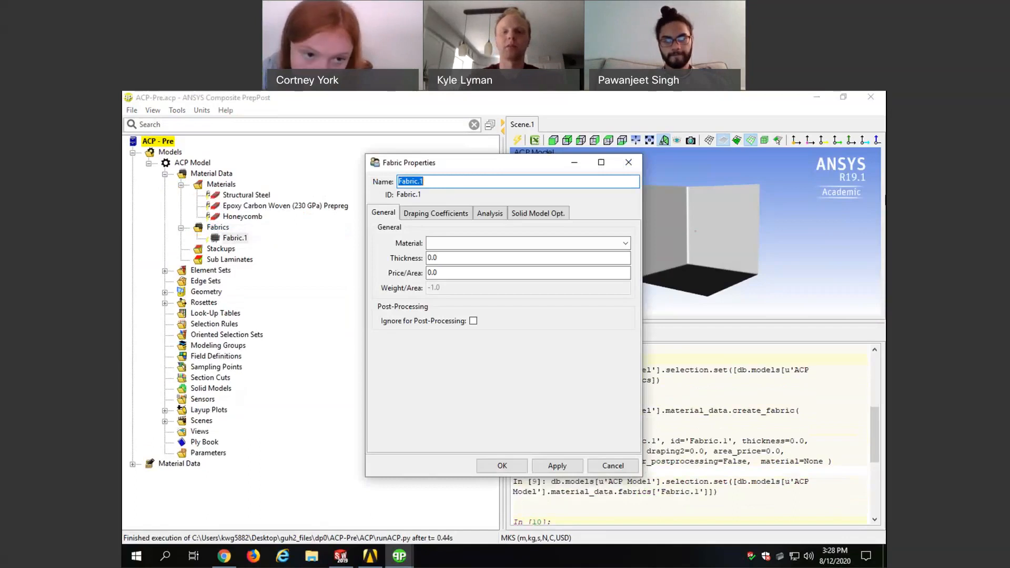
{"action": "type", "text": "C"}
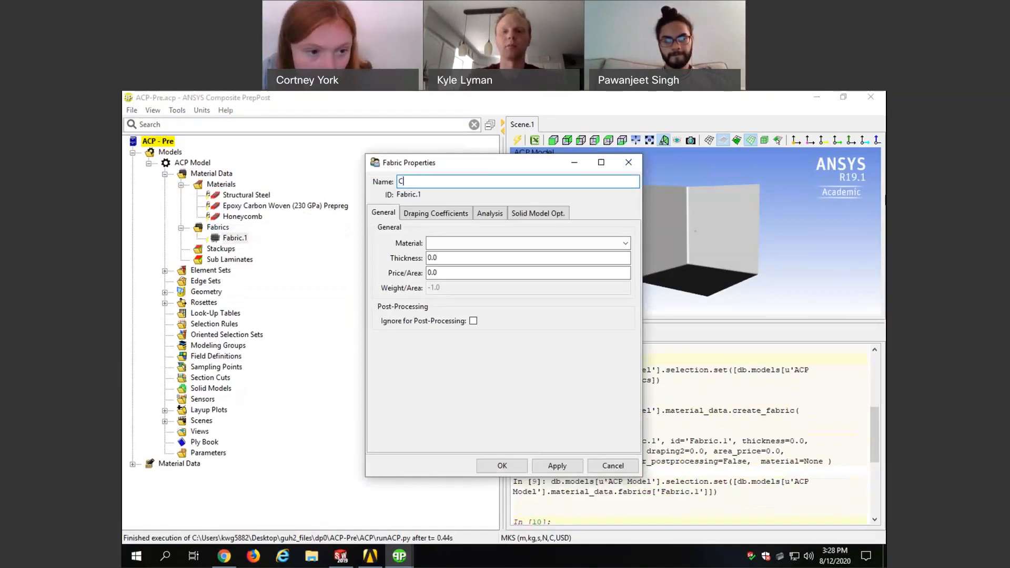
{"action": "type", "text": "Preg"}
{"action": "key", "text": "BackSpace"}
{"action": "type", "text": "preg"}
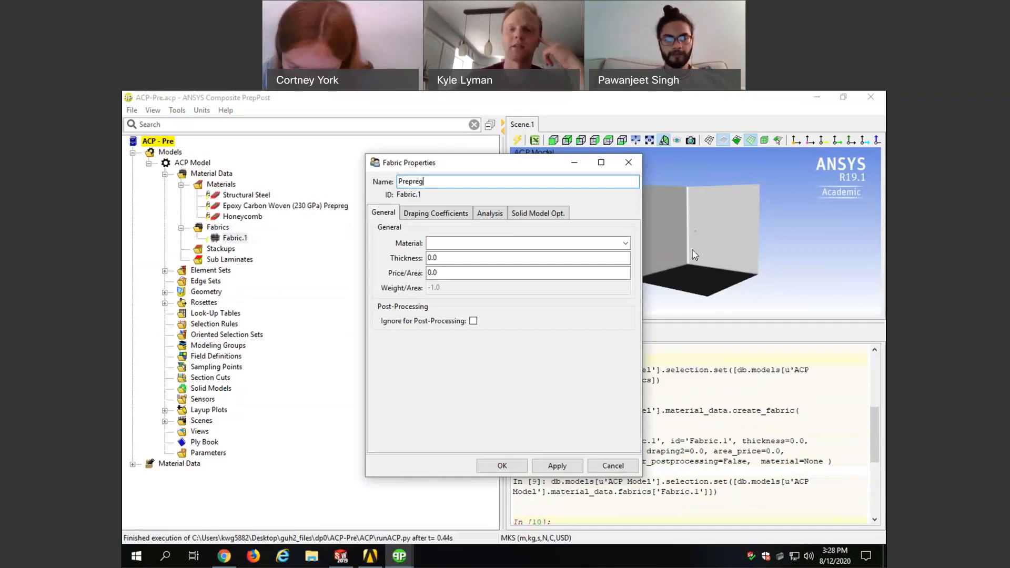
{"action": "left_click", "coordinate": [625, 244]}
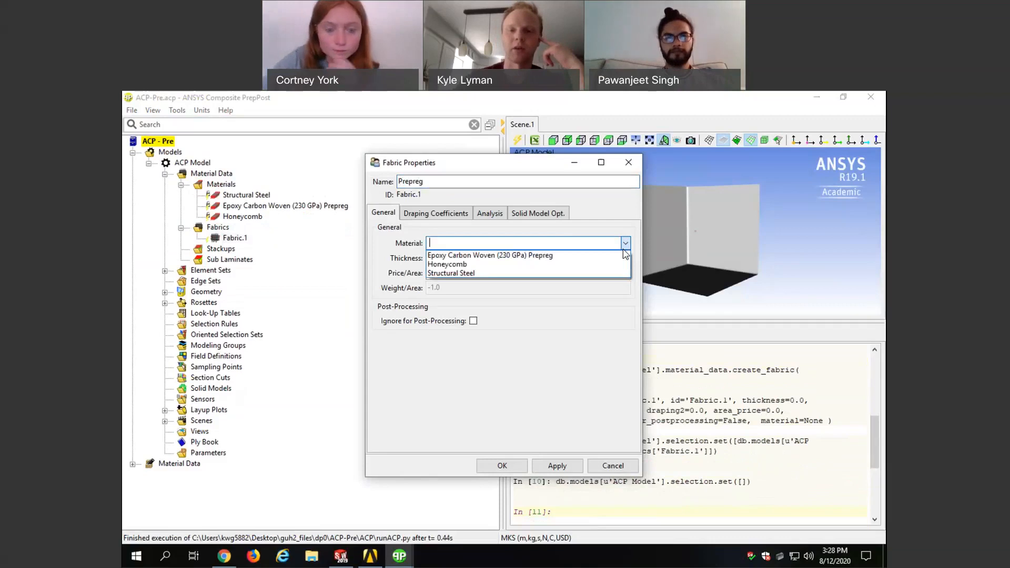
{"action": "left_click", "coordinate": [548, 257]}
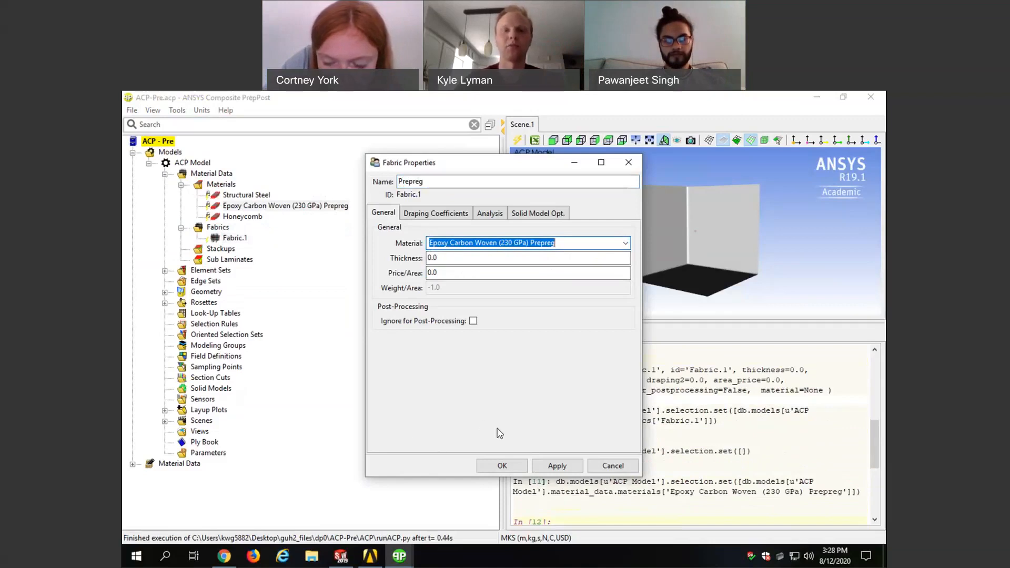
Step: Switch to the web browser and search in a new tab for "prepreg carbon fiber ply thickness"
{"action": "key", "text": "super+Tab"}
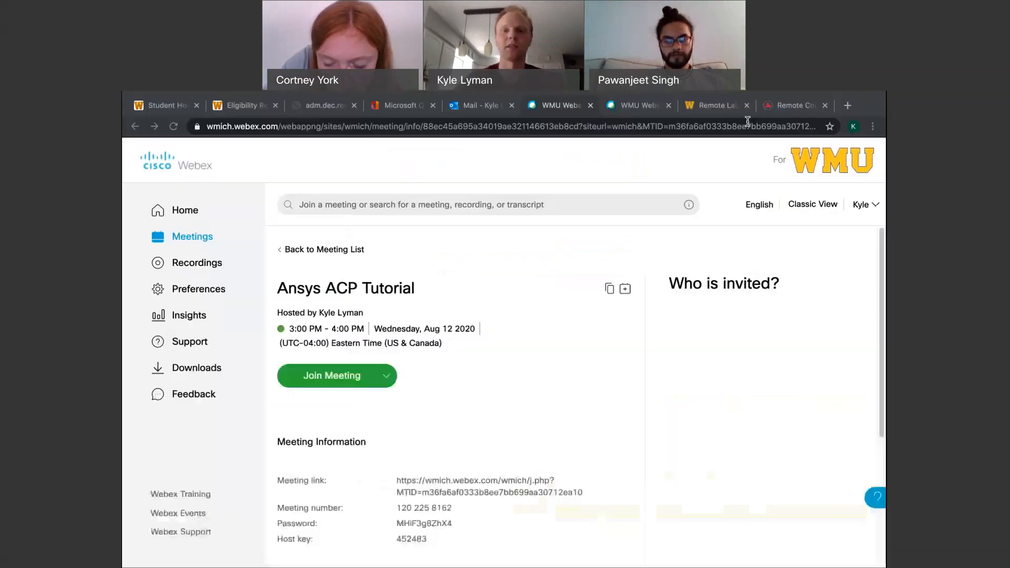
{"action": "left_click", "coordinate": [848, 105]}
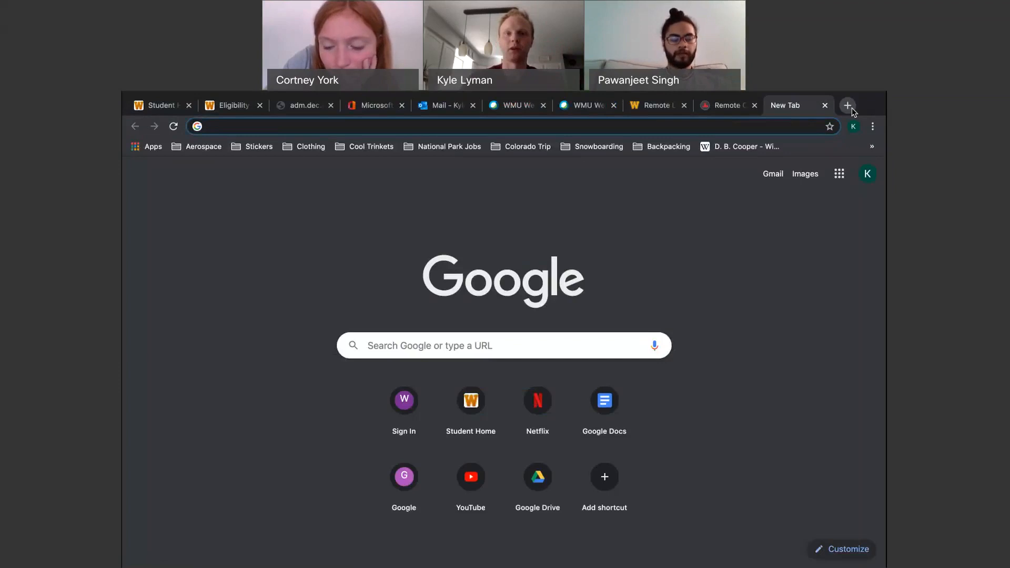
{"action": "type", "text": "prepreg "}
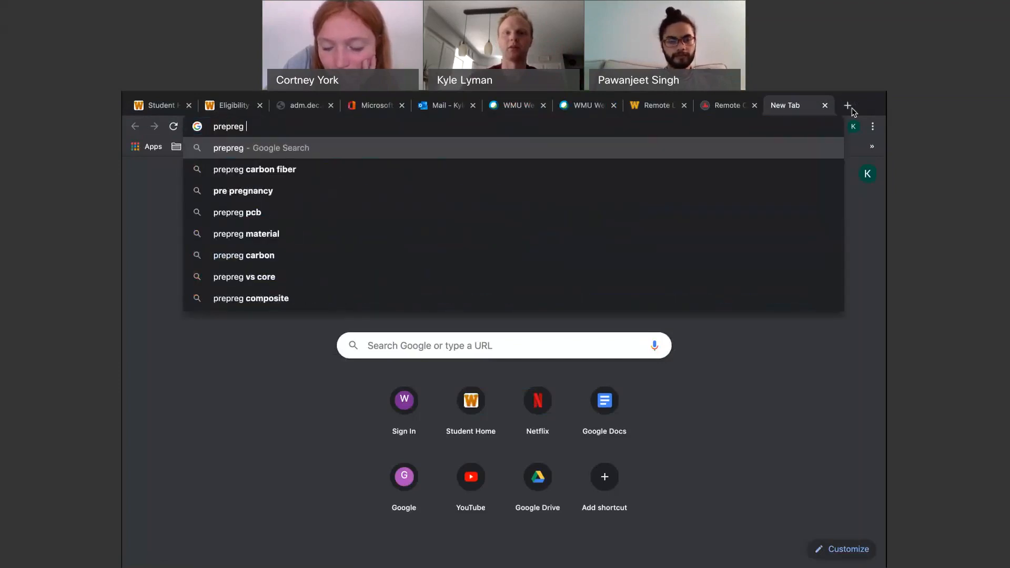
{"action": "type", "text": "carbon fiber "}
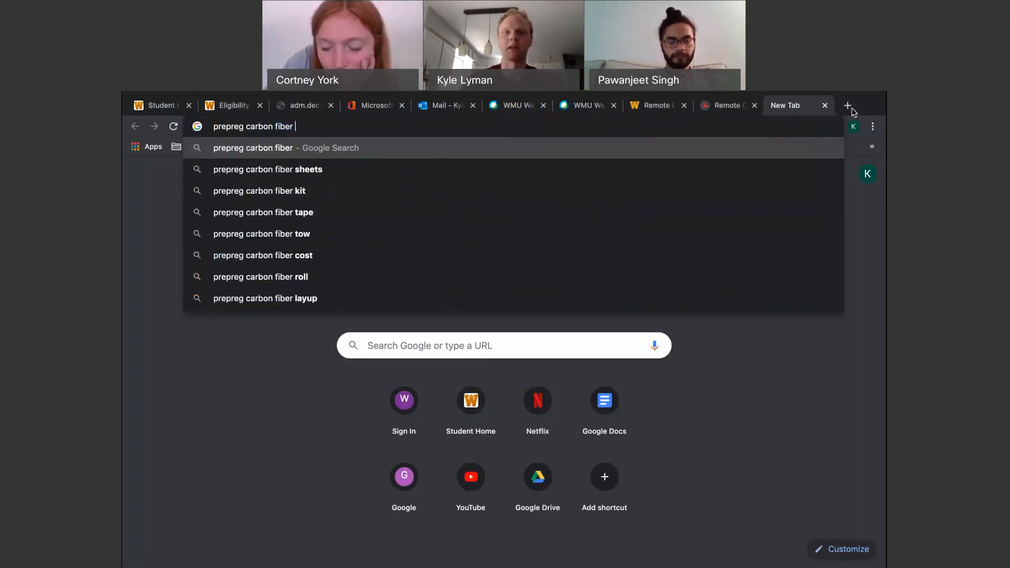
{"action": "type", "text": "ply thicknes"}
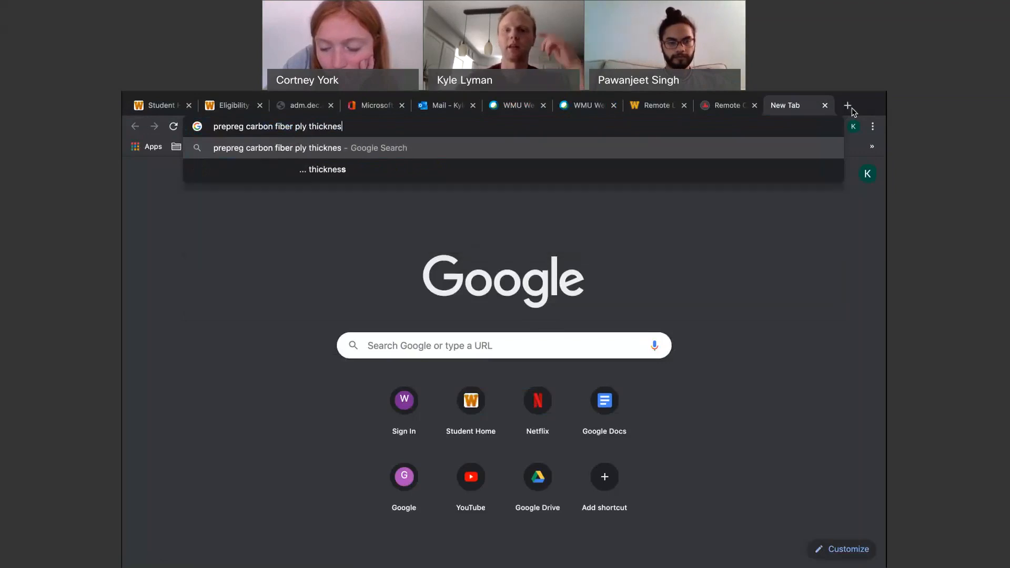
{"action": "type", "text": "s"}
{"action": "key", "text": "Return"}
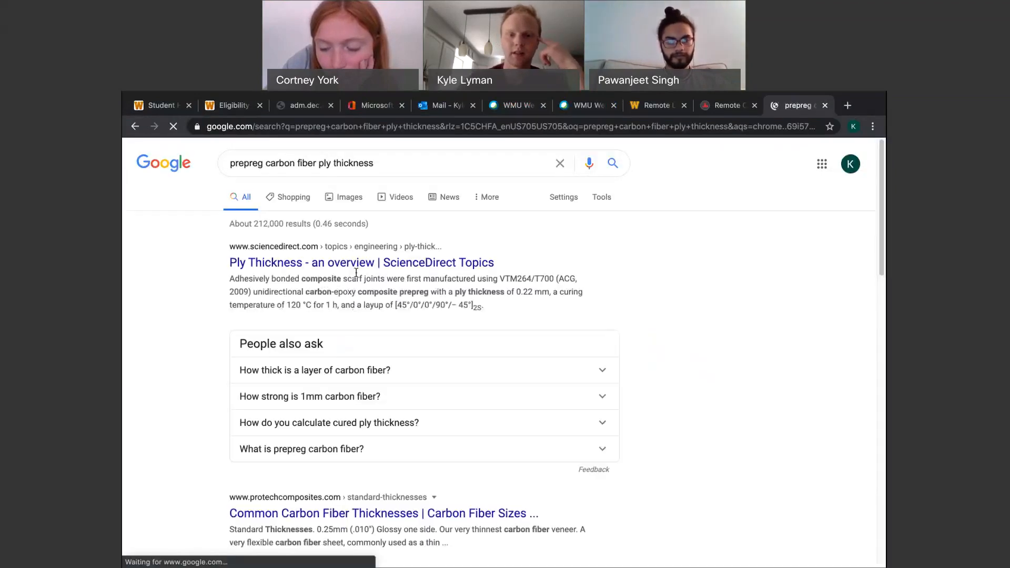
Step: Look through the search results and related questions for a typical carbon fiber ply thickness, and highlight the standard thickness value
{"action": "scroll", "coordinate": [435, 356], "scroll_direction": "down", "scroll_amount": 1}
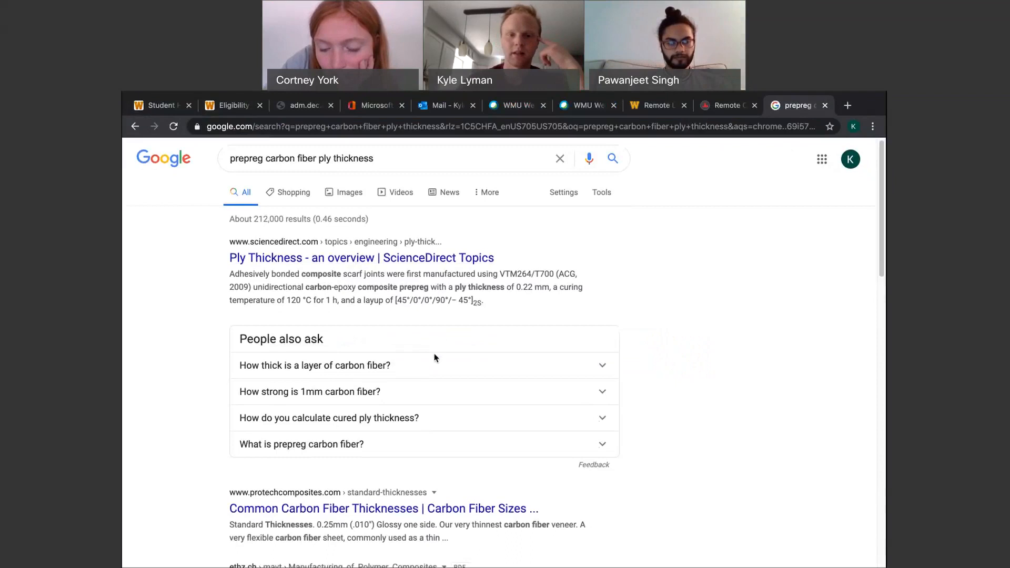
{"action": "left_click", "coordinate": [417, 371]}
{"action": "scroll", "coordinate": [424, 367], "scroll_direction": "down", "scroll_amount": 1}
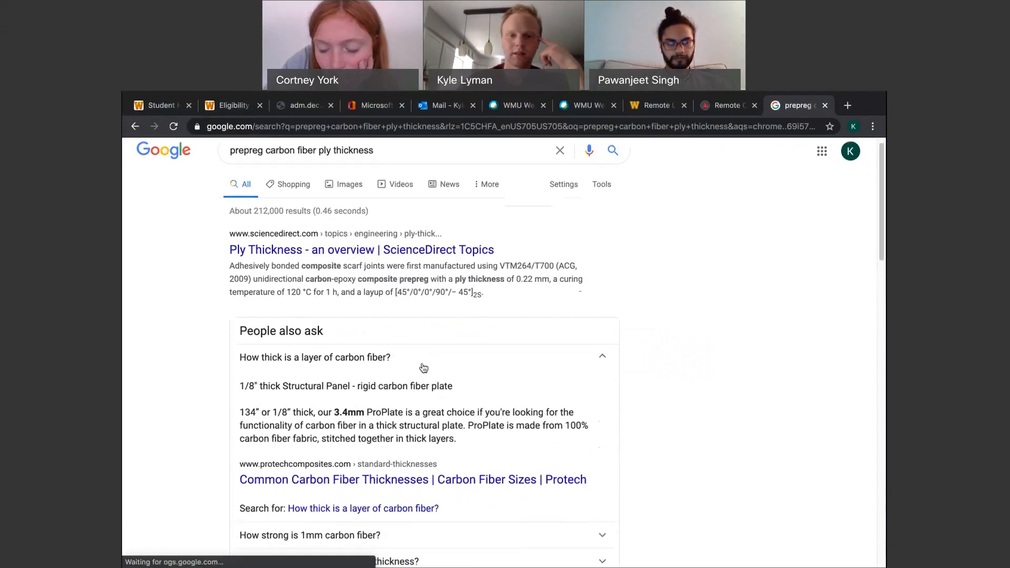
{"action": "scroll", "coordinate": [437, 365], "scroll_direction": "down", "scroll_amount": 3}
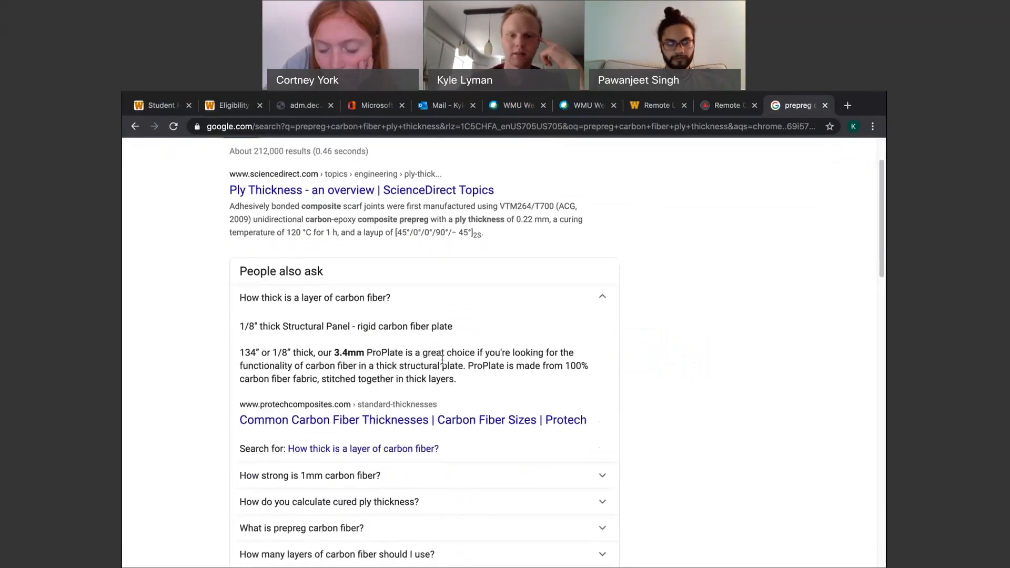
{"action": "scroll", "coordinate": [442, 363], "scroll_direction": "down", "scroll_amount": 5}
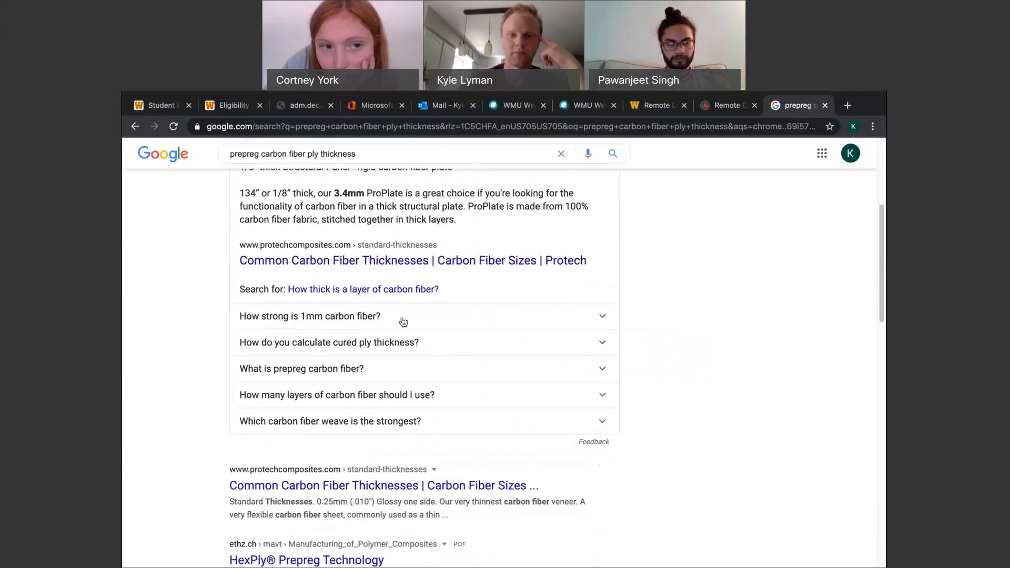
{"action": "scroll", "coordinate": [404, 322], "scroll_direction": "down", "scroll_amount": 4}
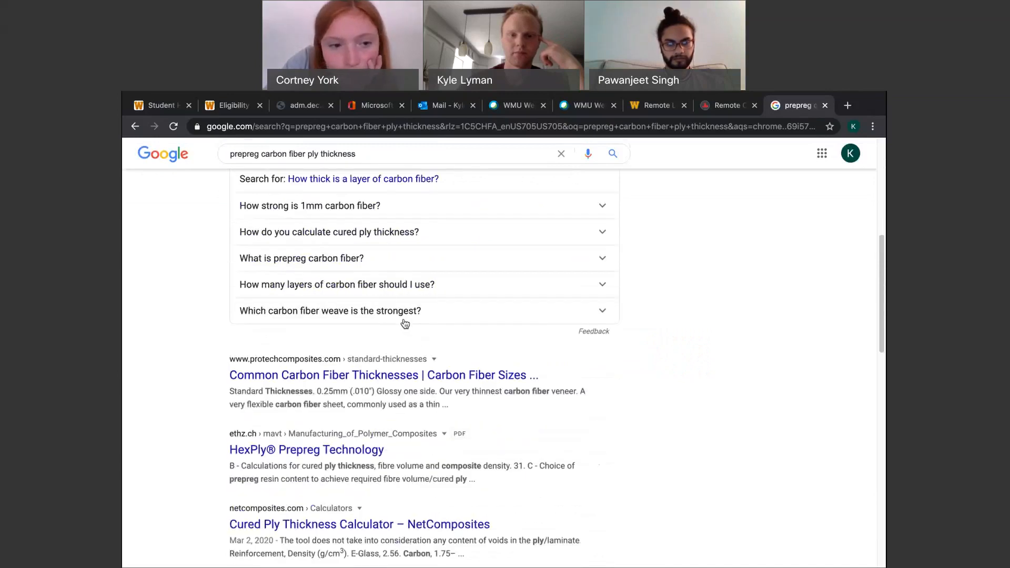
{"action": "left_click", "coordinate": [415, 233]}
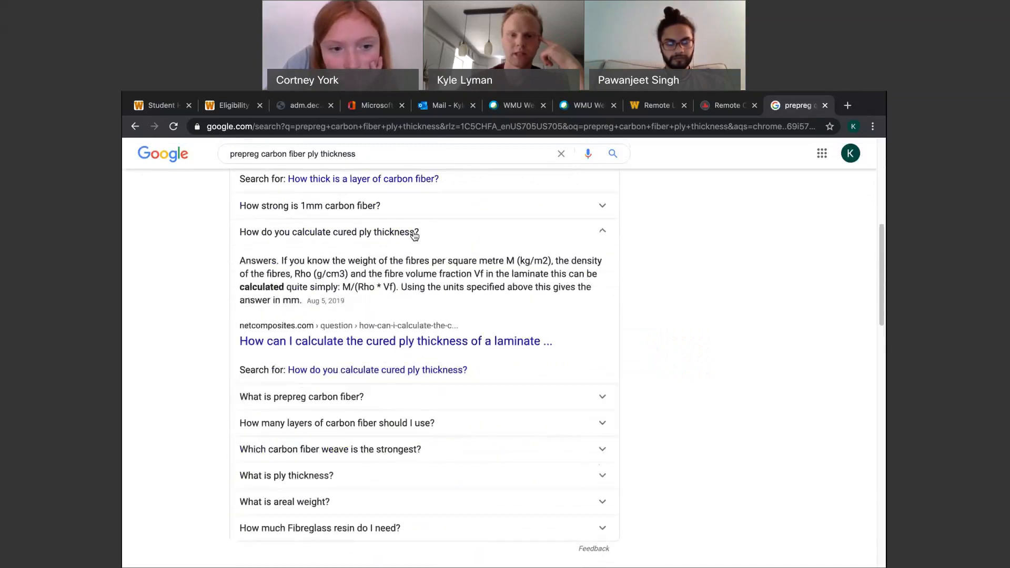
{"action": "scroll", "coordinate": [398, 283], "scroll_direction": "down", "scroll_amount": 4}
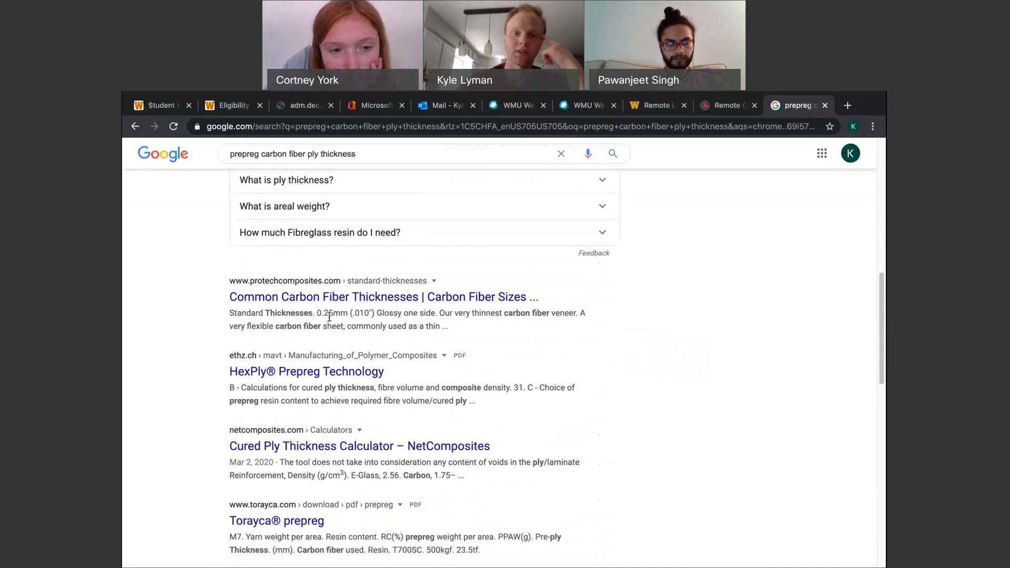
{"action": "left_click_drag", "start_coordinate": [317, 316], "coordinate": [339, 318]}
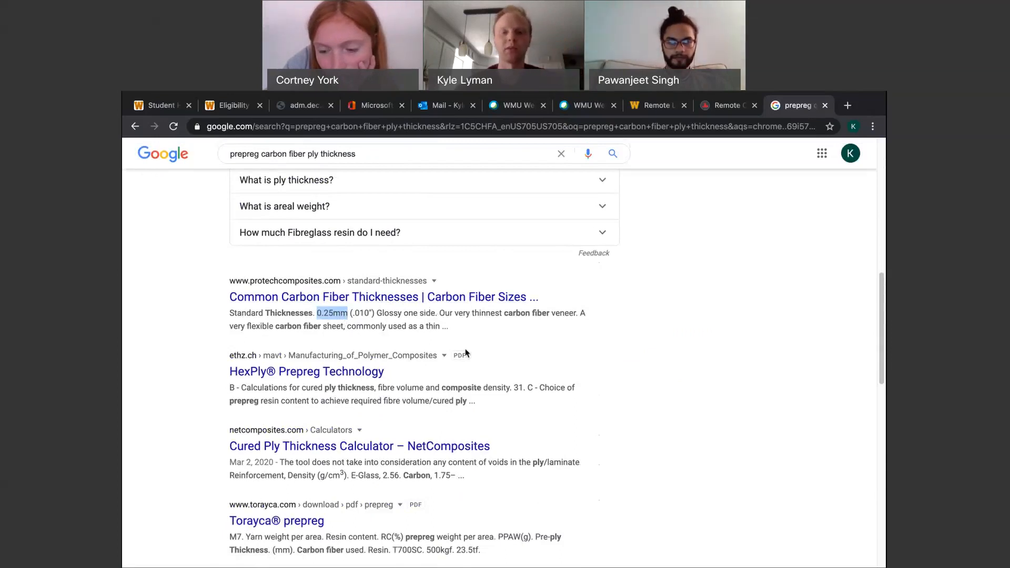
{"action": "scroll", "coordinate": [459, 356], "scroll_direction": "up", "scroll_amount": 10}
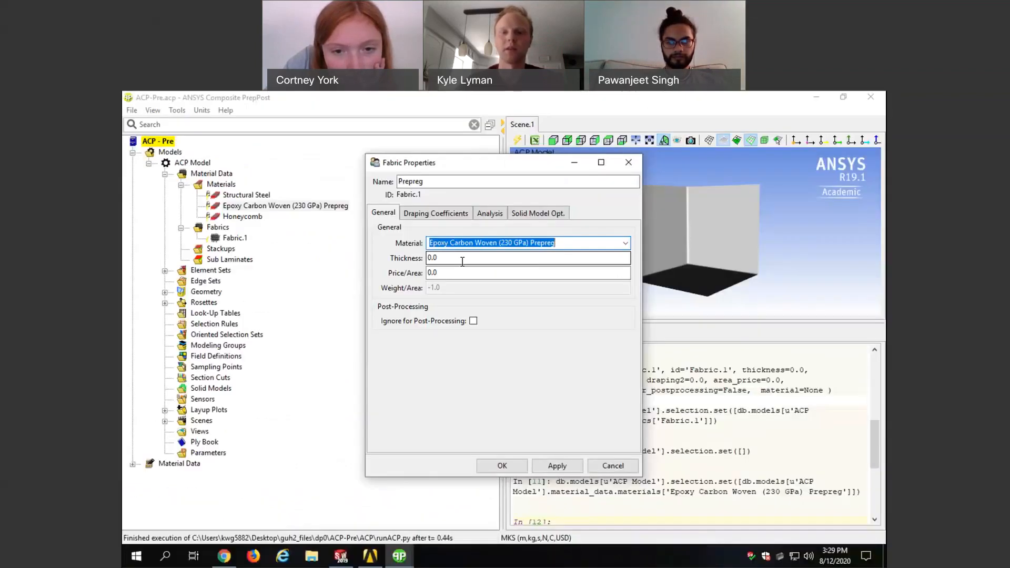
Step: Set the Prepreg fabric's thickness to 0.00025, enable Ignore for Post-Processing, and apply the fabric properties
{"action": "left_click", "coordinate": [472, 259]}
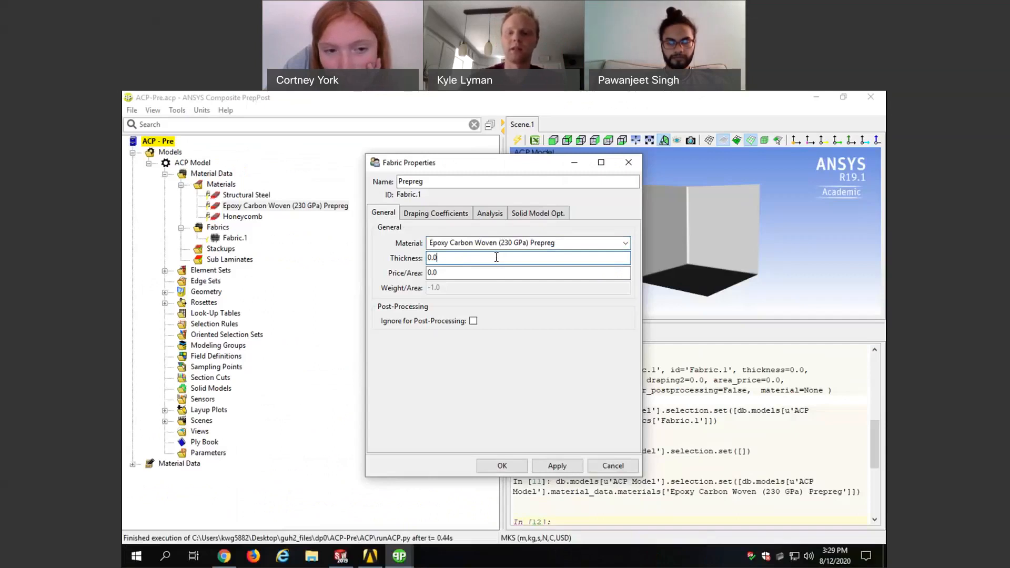
{"action": "type", "text": "0025"}
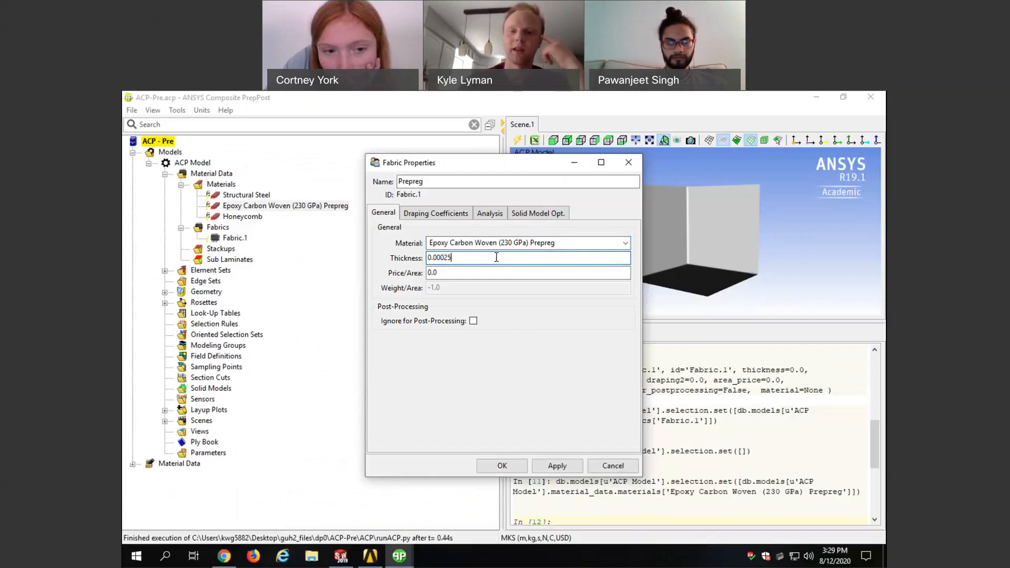
{"action": "left_click", "coordinate": [439, 274]}
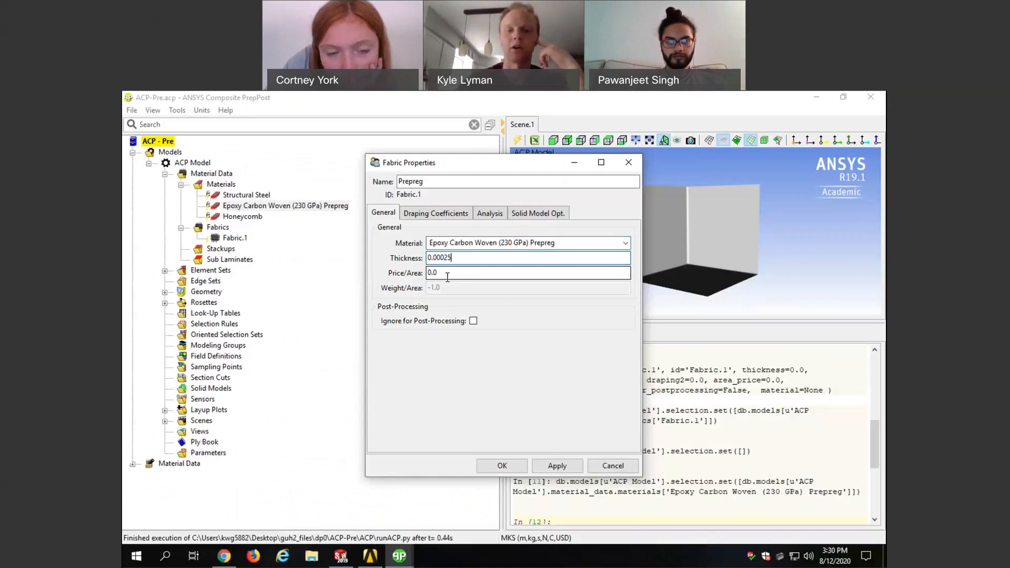
{"action": "left_click", "coordinate": [444, 273]}
{"action": "left_click", "coordinate": [473, 320]}
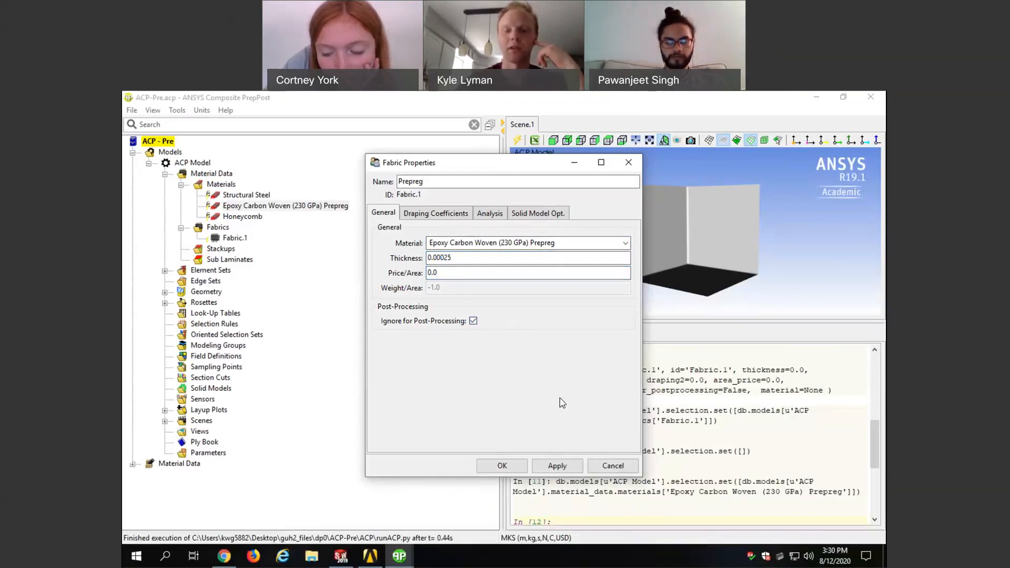
{"action": "left_click", "coordinate": [540, 468]}
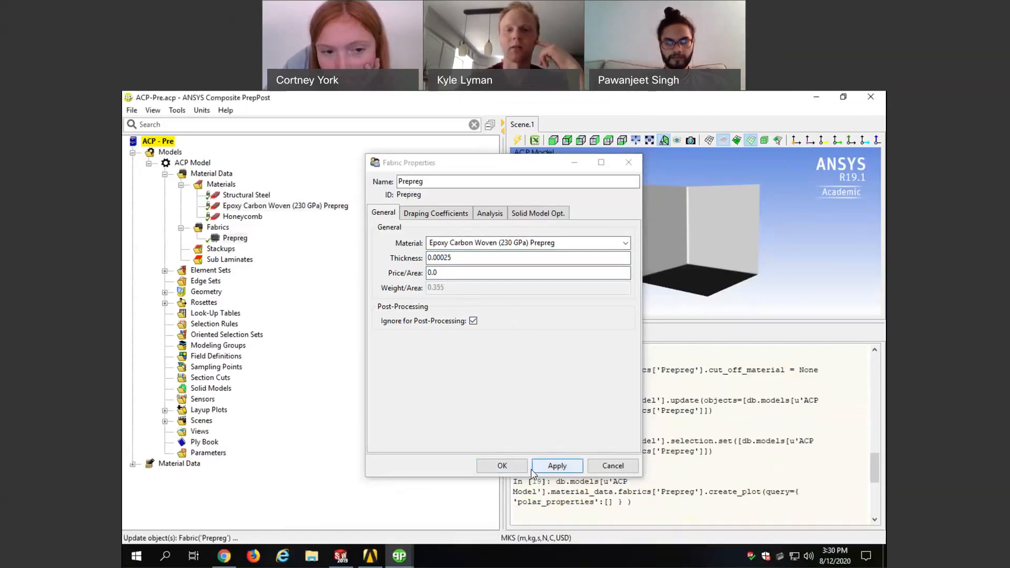
{"action": "left_click", "coordinate": [502, 465]}
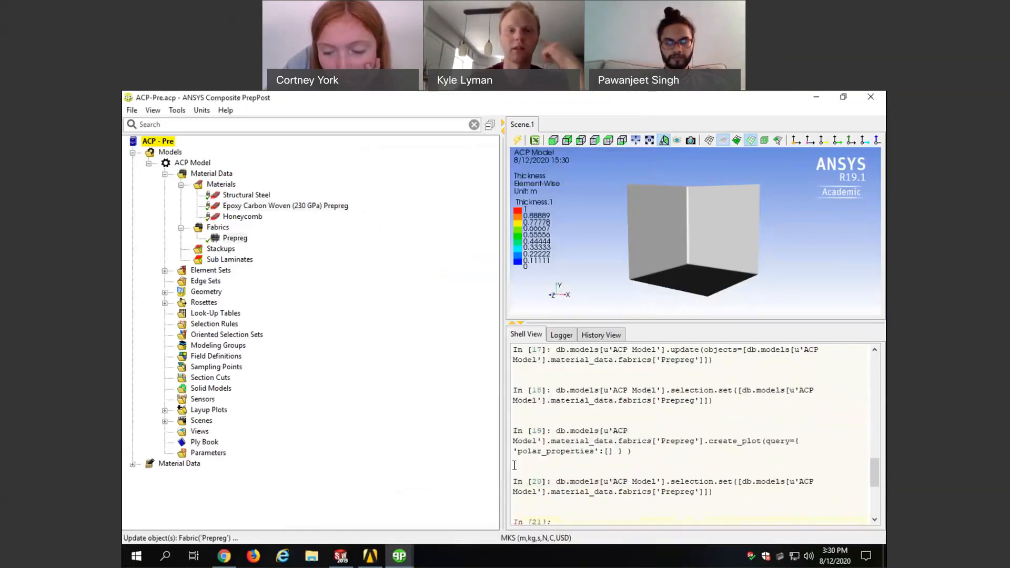
Step: Create a second fabric using the Honeycomb material with a thickness of 0.0127, keeping its default name
{"action": "right_click", "coordinate": [221, 228]}
{"action": "left_click", "coordinate": [254, 228]}
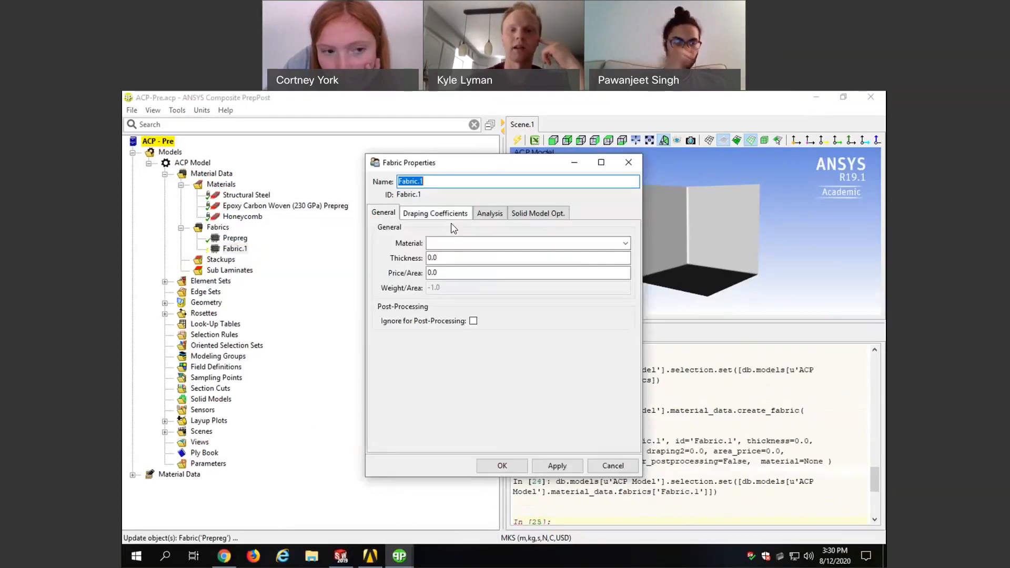
{"action": "left_click", "coordinate": [626, 243]}
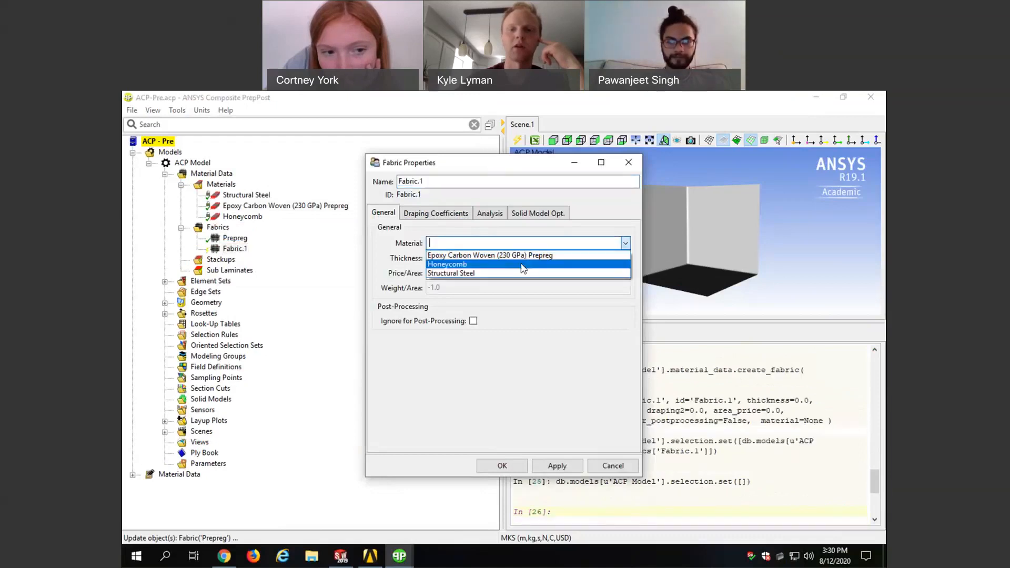
{"action": "left_click", "coordinate": [511, 264]}
{"action": "left_click", "coordinate": [508, 259]}
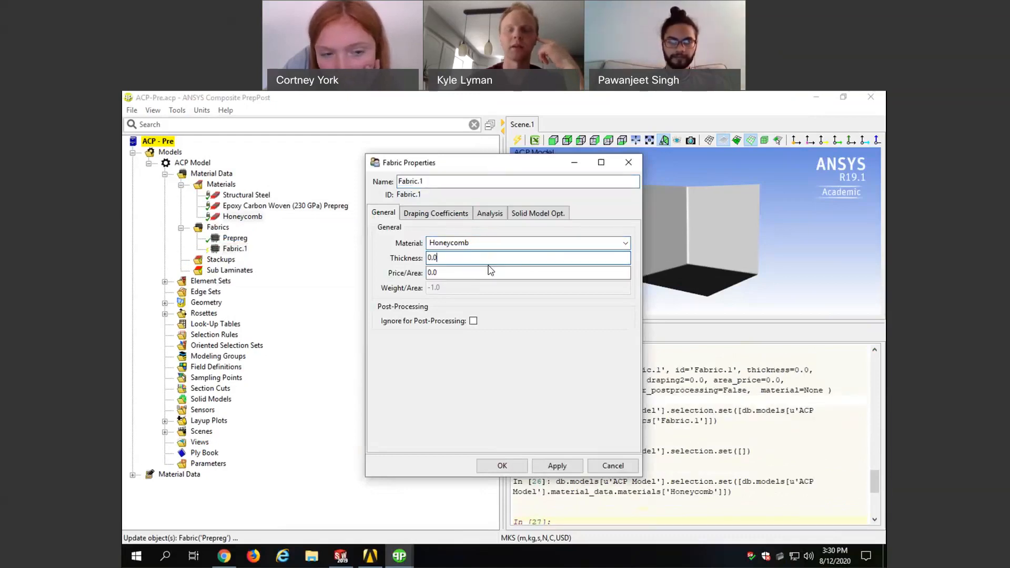
{"action": "key", "text": "BackSpace"}
{"action": "key", "text": "BackSpace"}
{"action": "key", "text": "BackSpace"}
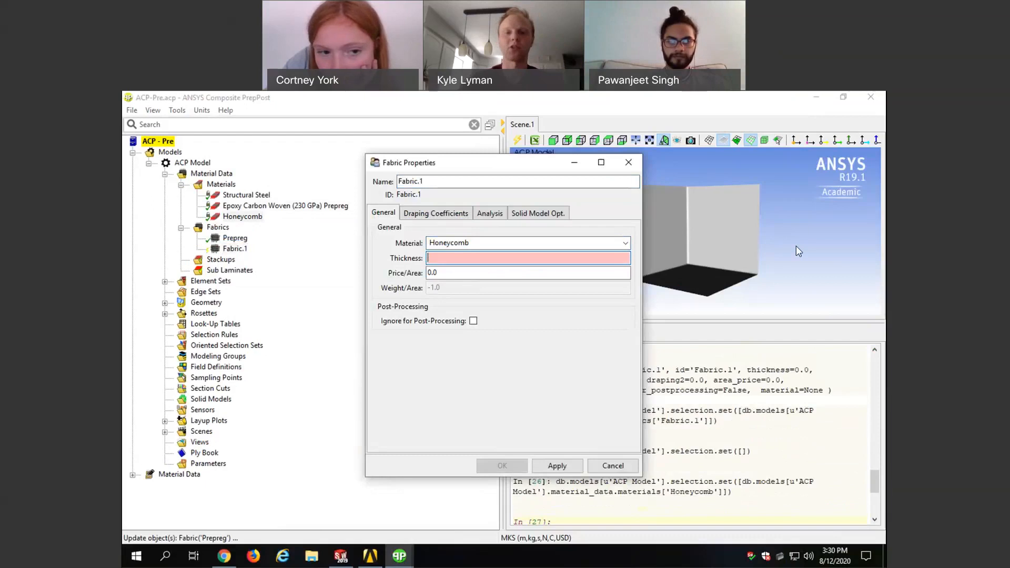
{"action": "type", "text": ".012"}
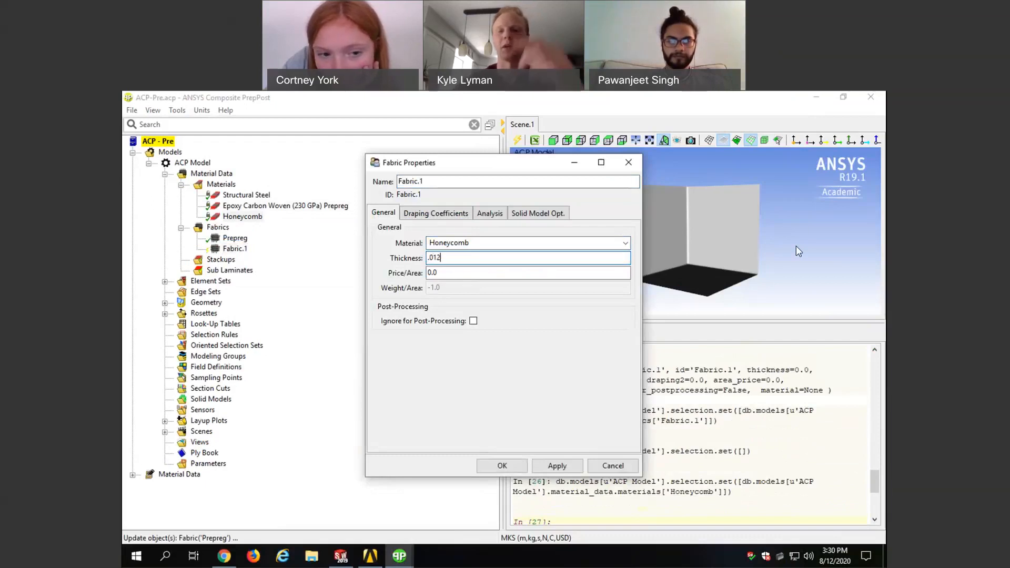
{"action": "type", "text": "7"}
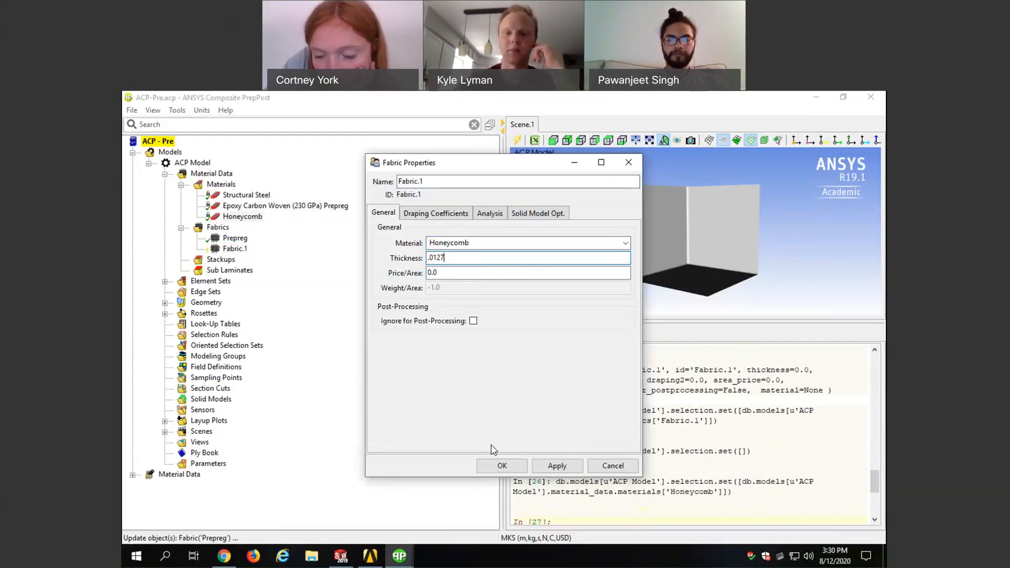
{"action": "left_click", "coordinate": [519, 465]}
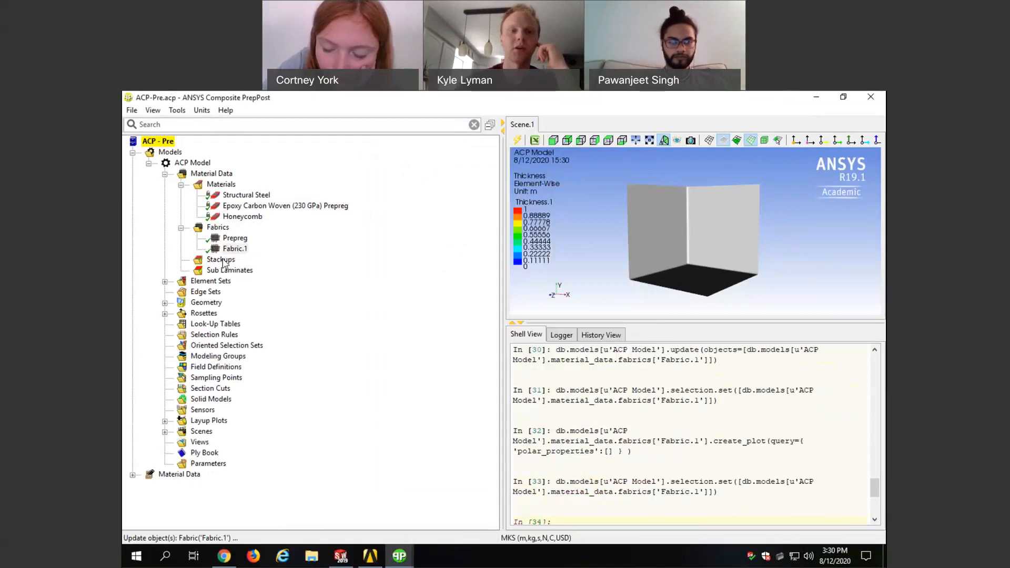
Step: Create a new stackup with no symmetry and a top-down layup sequence, and add Prepreg as its first ply
{"action": "right_click", "coordinate": [234, 262]}
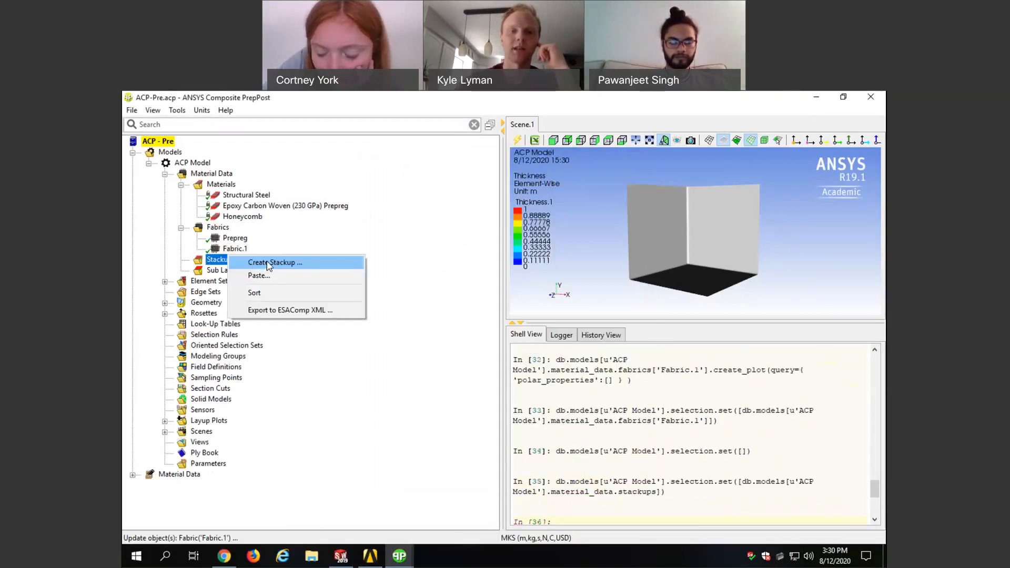
{"action": "left_click", "coordinate": [271, 262]}
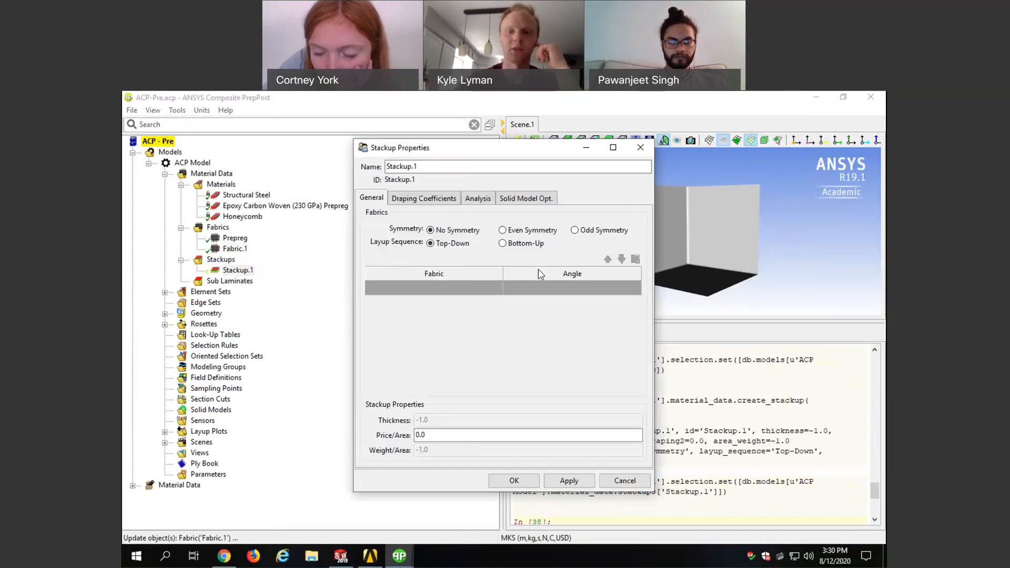
{"action": "left_click", "coordinate": [437, 167]}
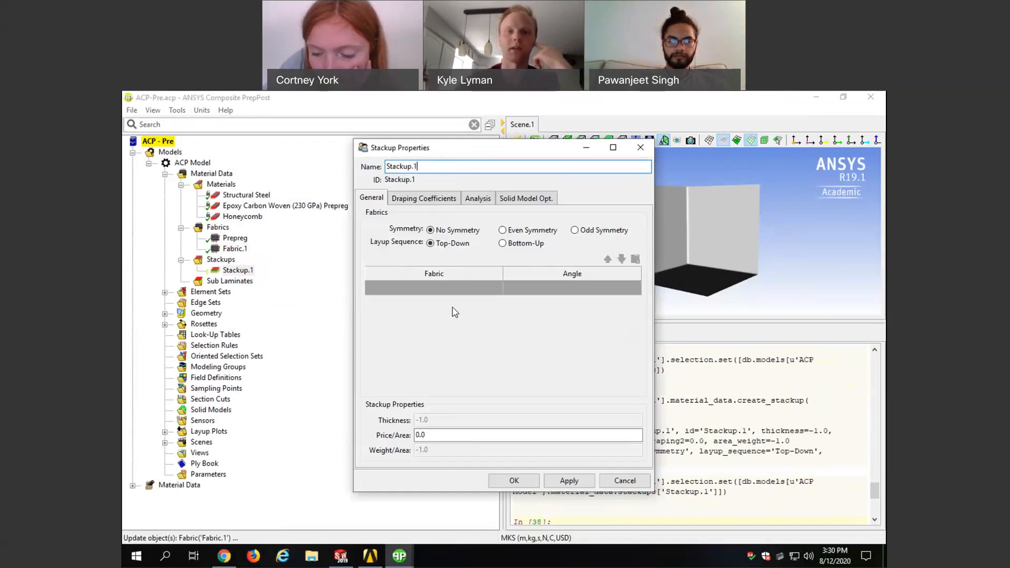
{"action": "left_click", "coordinate": [453, 291]}
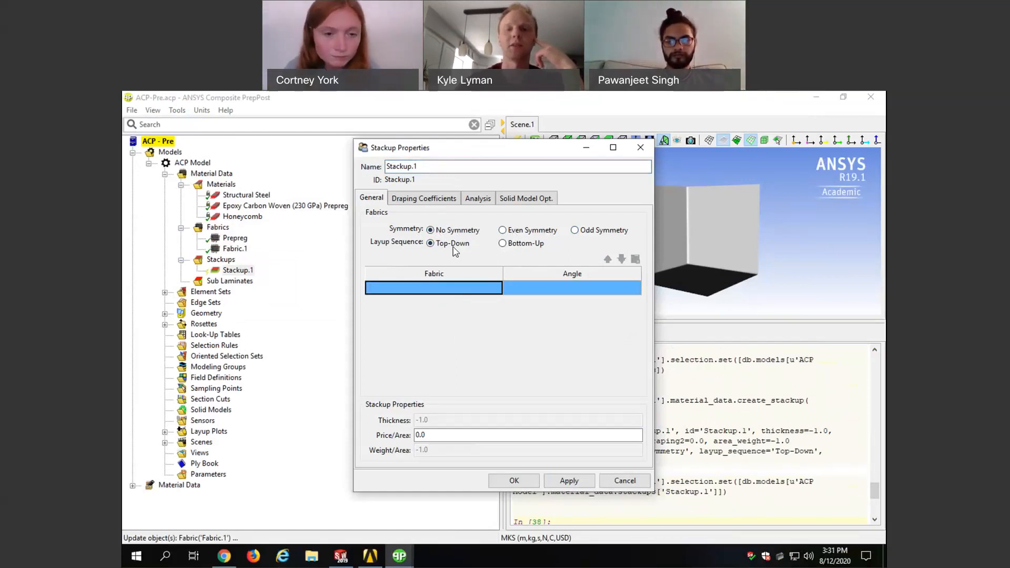
{"action": "right_click", "coordinate": [457, 296]}
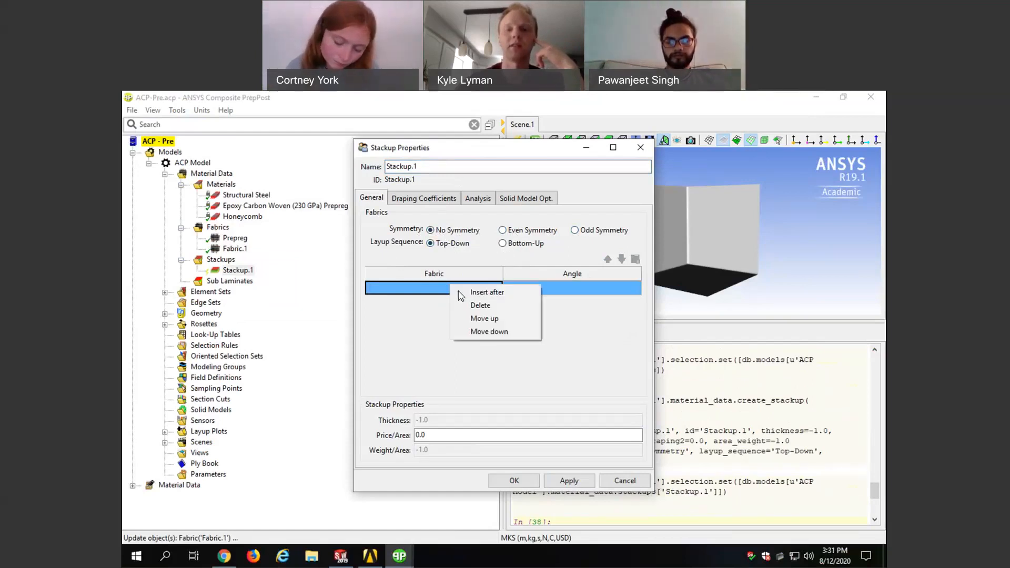
{"action": "left_click", "coordinate": [371, 345]}
{"action": "double_click", "coordinate": [427, 290]}
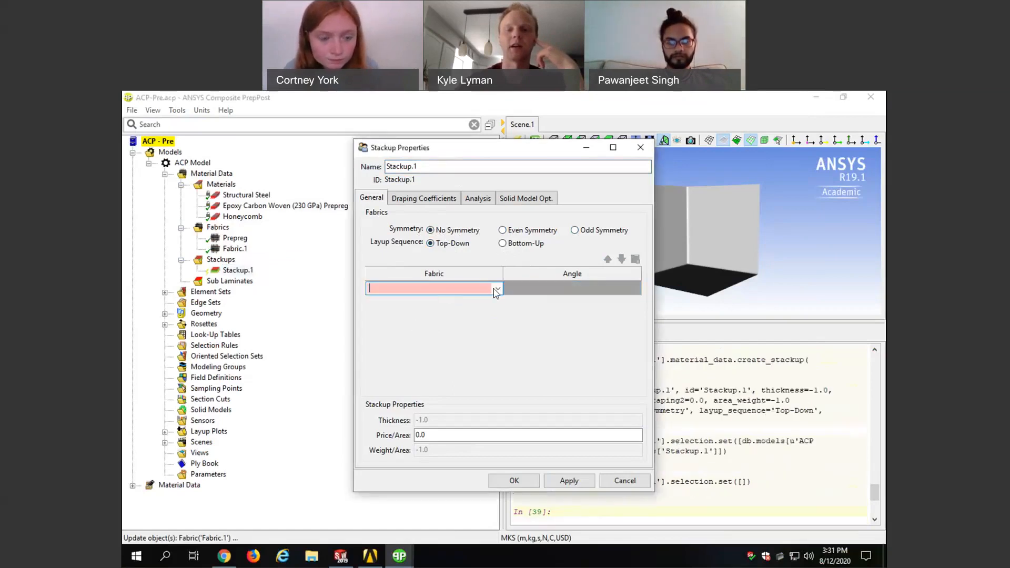
{"action": "left_click", "coordinate": [497, 289]}
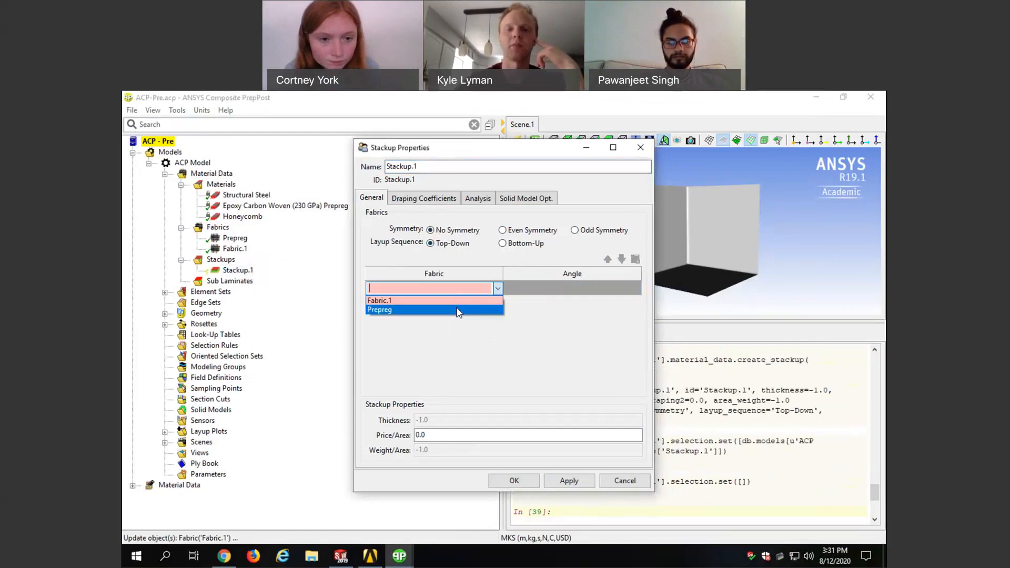
{"action": "left_click", "coordinate": [458, 311]}
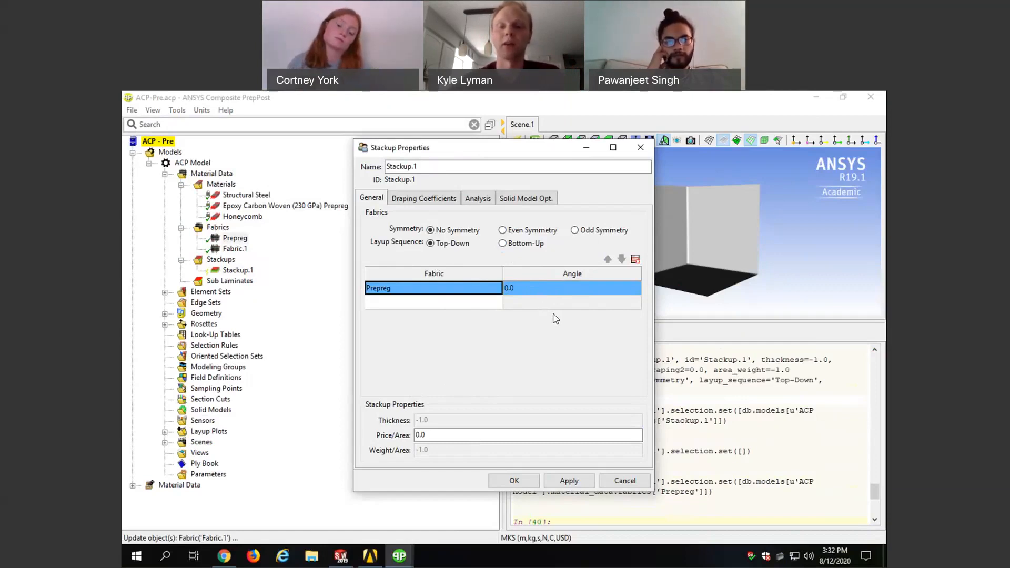
Step: Add four more Prepreg plies beneath the first ply of the stackup
{"action": "left_click", "coordinate": [451, 305]}
{"action": "left_click", "coordinate": [497, 303]}
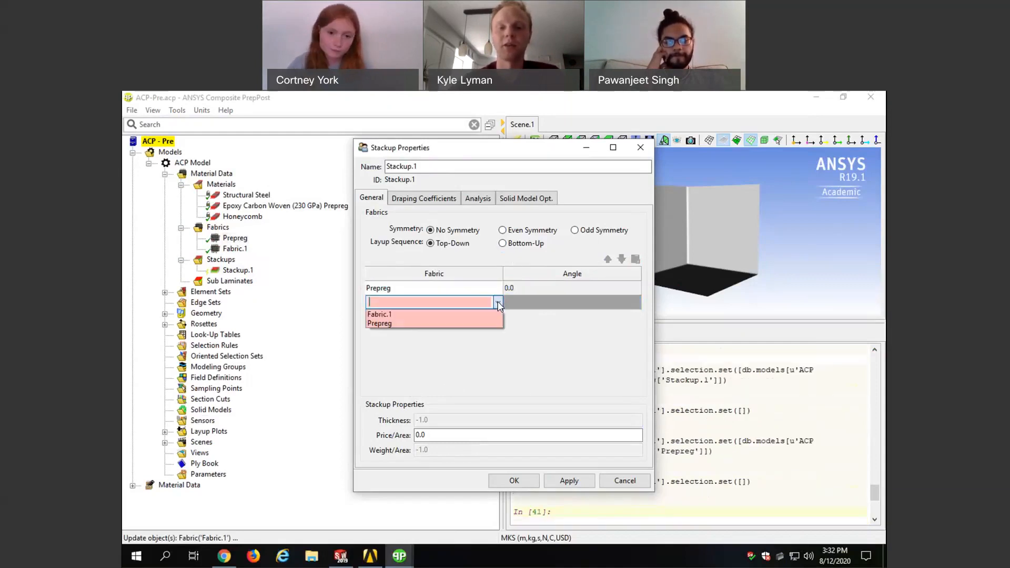
{"action": "left_click", "coordinate": [465, 324]}
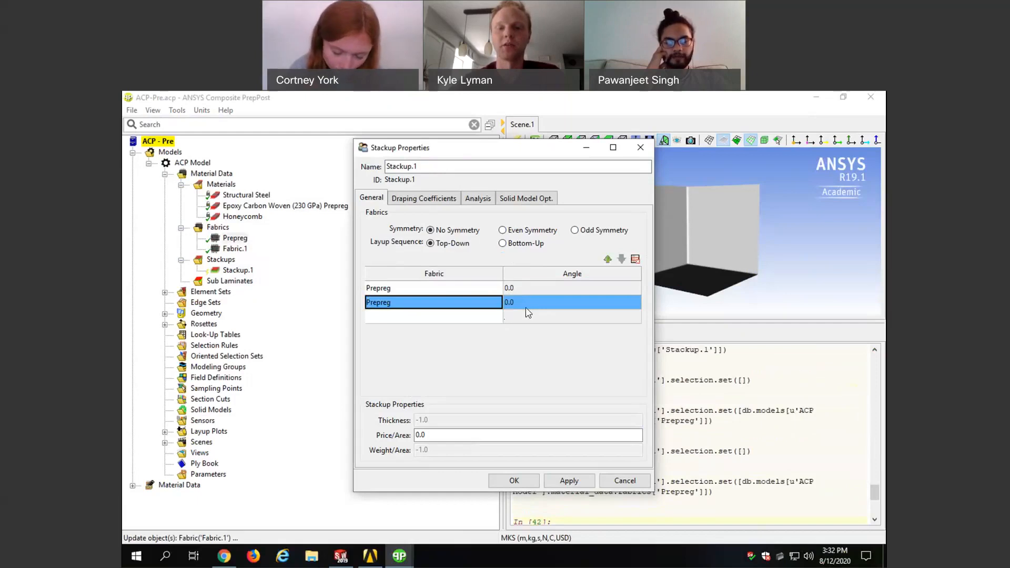
{"action": "left_click", "coordinate": [494, 319]}
{"action": "left_click", "coordinate": [496, 318]}
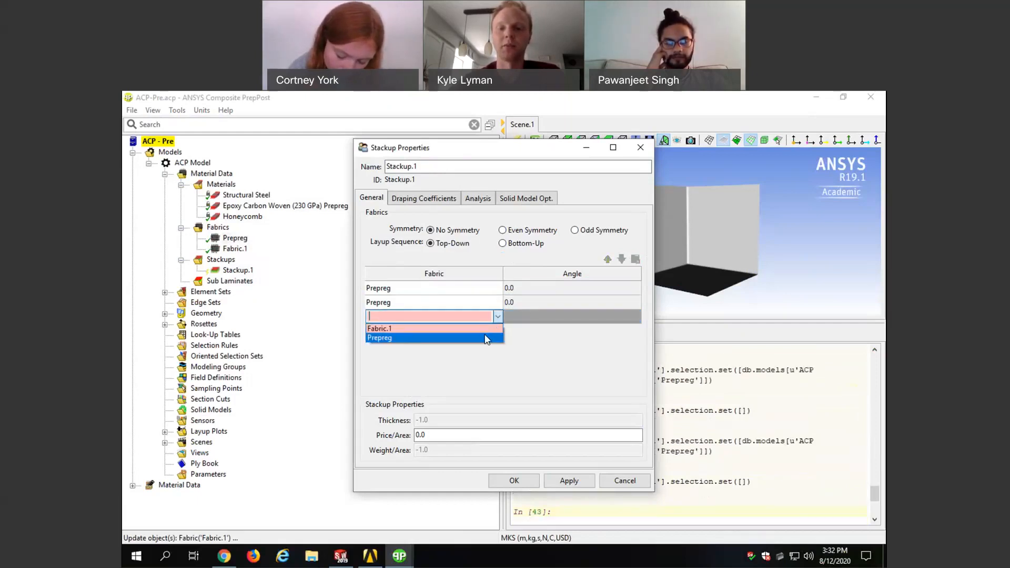
{"action": "left_click", "coordinate": [486, 335]}
{"action": "left_click", "coordinate": [493, 330]}
{"action": "left_click", "coordinate": [498, 331]}
{"action": "left_click", "coordinate": [494, 353]}
{"action": "left_click", "coordinate": [494, 345]}
{"action": "left_click", "coordinate": [498, 345]}
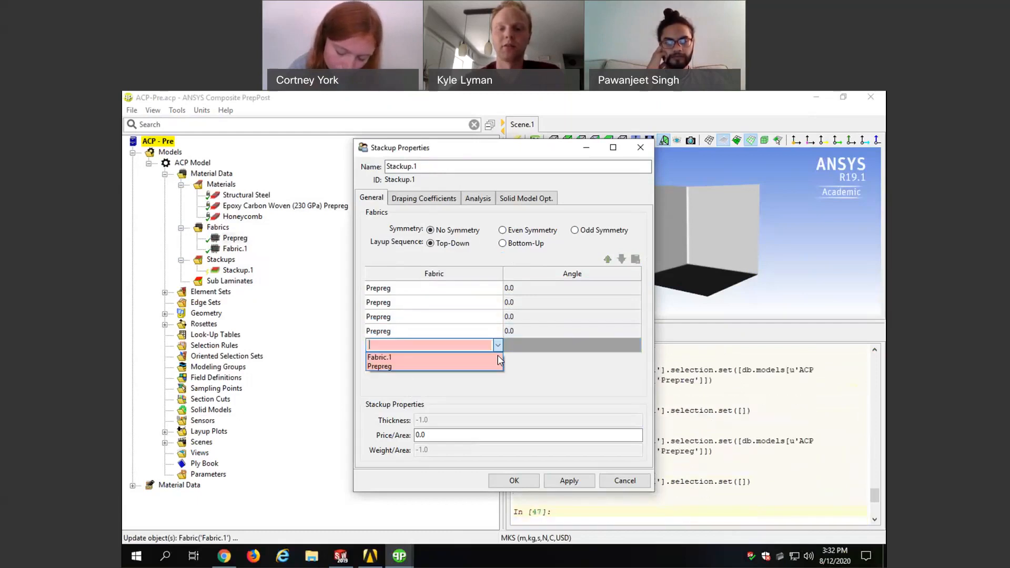
{"action": "left_click", "coordinate": [496, 367]}
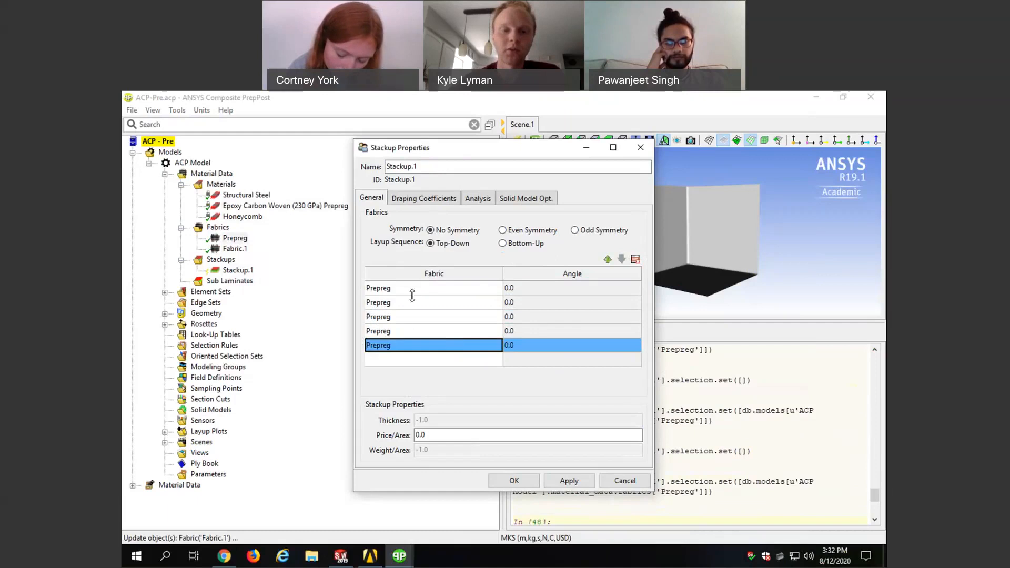
Step: Set the angles of the stackup's second and fourth Prepreg plies to 45
{"action": "double_click", "coordinate": [529, 306]}
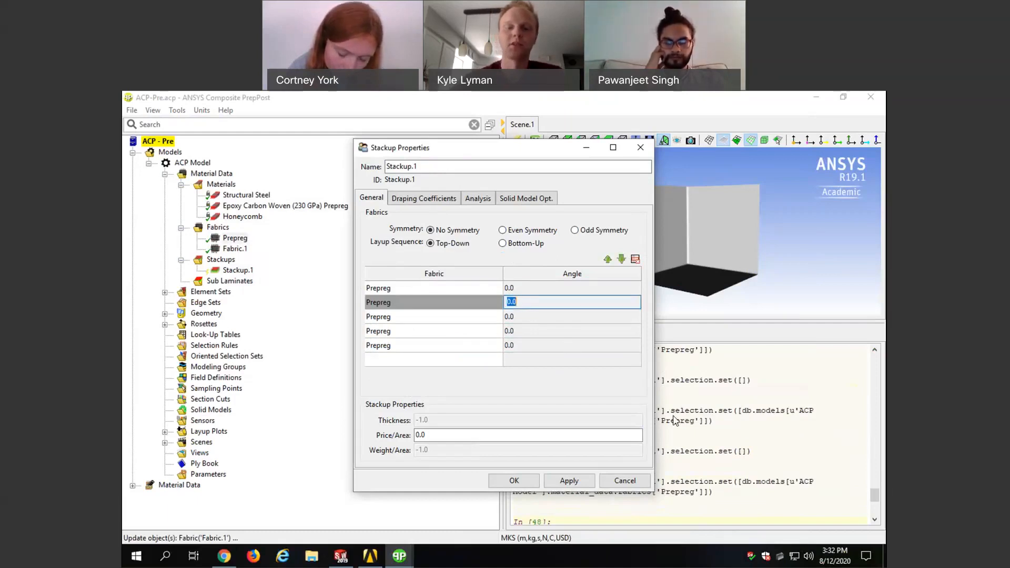
{"action": "type", "text": "45"}
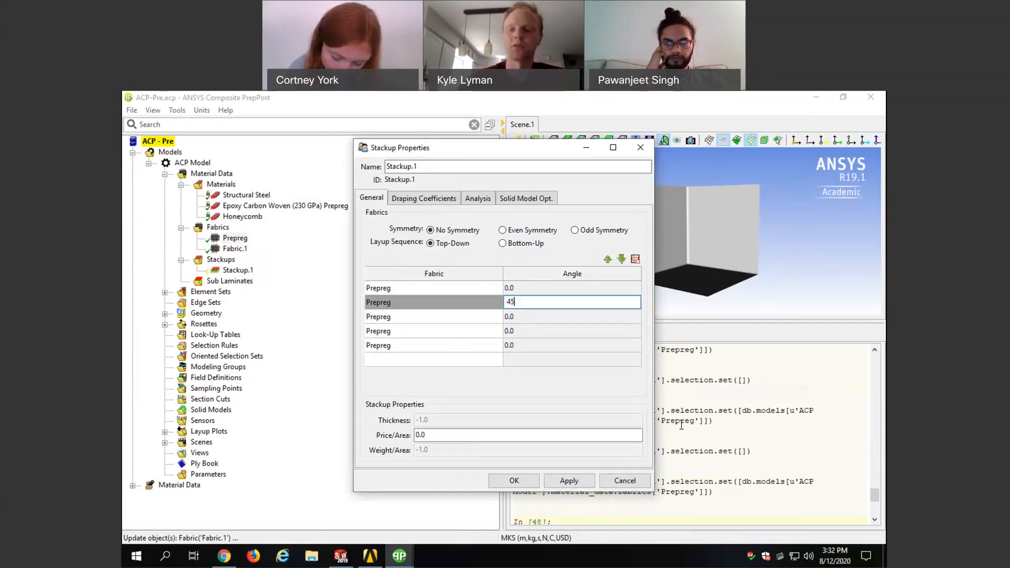
{"action": "double_click", "coordinate": [519, 331]}
{"action": "type", "text": "45"}
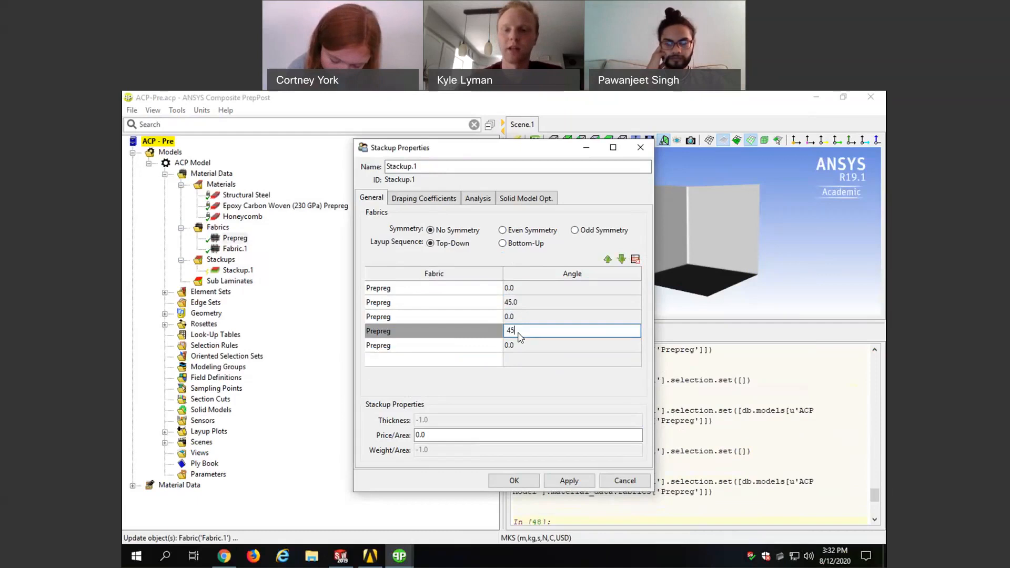
{"action": "left_click", "coordinate": [528, 373]}
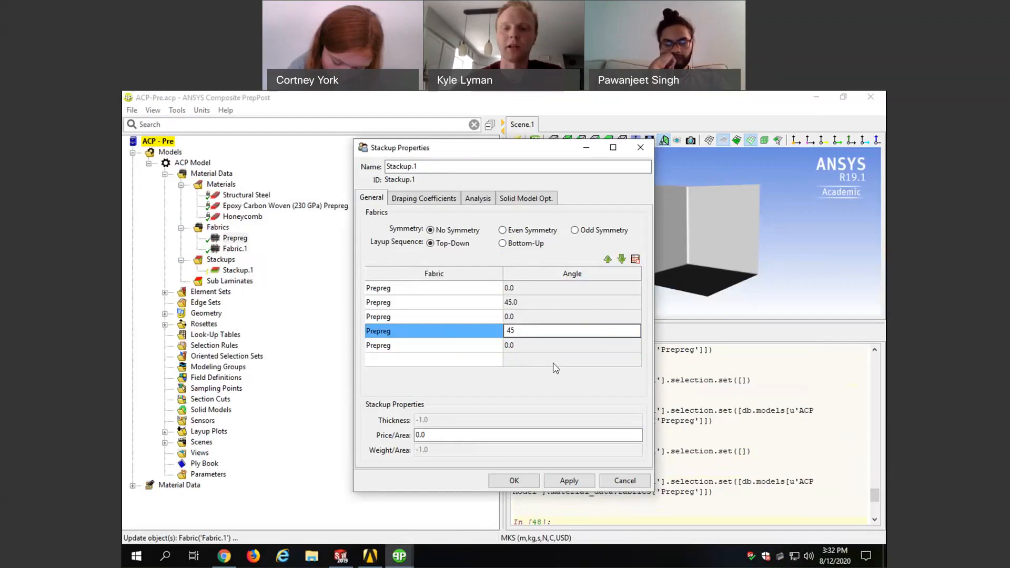
Step: Add the honeycomb fabric Fabric.1 as the core layer beneath the five Prepreg plies
{"action": "left_click", "coordinate": [395, 360]}
{"action": "left_click", "coordinate": [396, 360]}
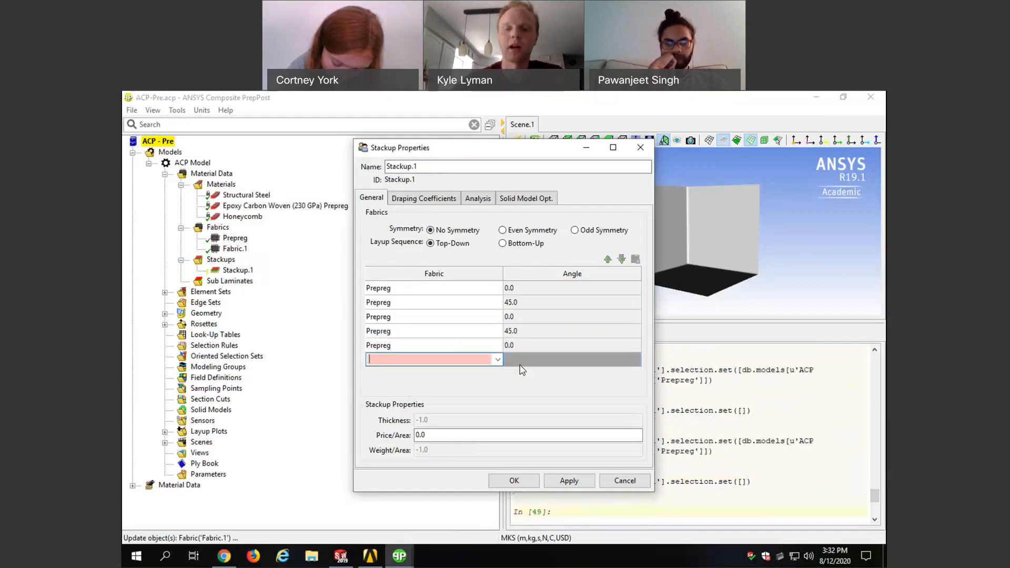
{"action": "left_click", "coordinate": [497, 361]}
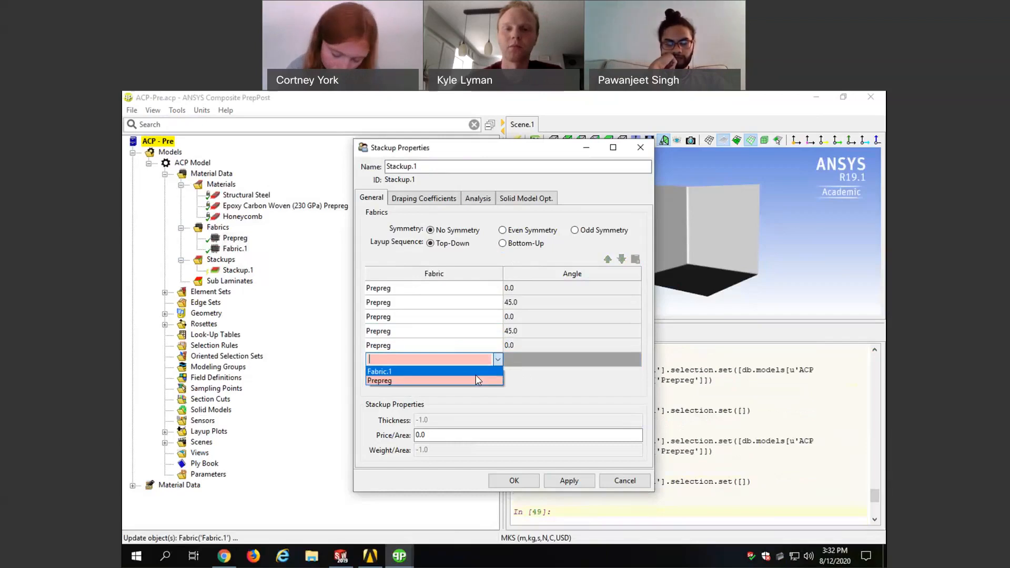
{"action": "left_click", "coordinate": [476, 375]}
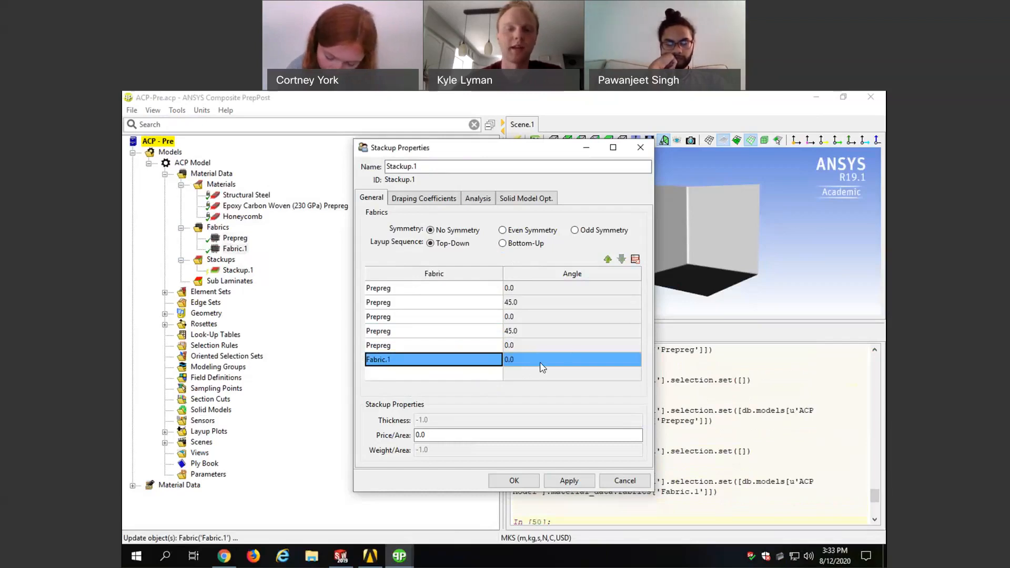
Step: Add five Prepreg plies beneath the Fabric.1 core layer of the stackup
{"action": "left_click", "coordinate": [472, 375]}
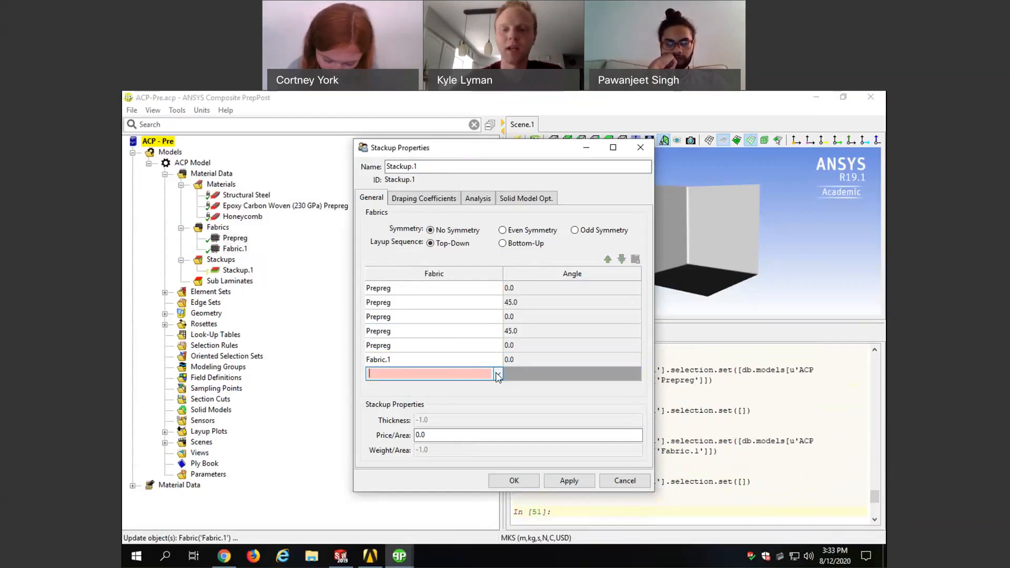
{"action": "left_click", "coordinate": [498, 374]}
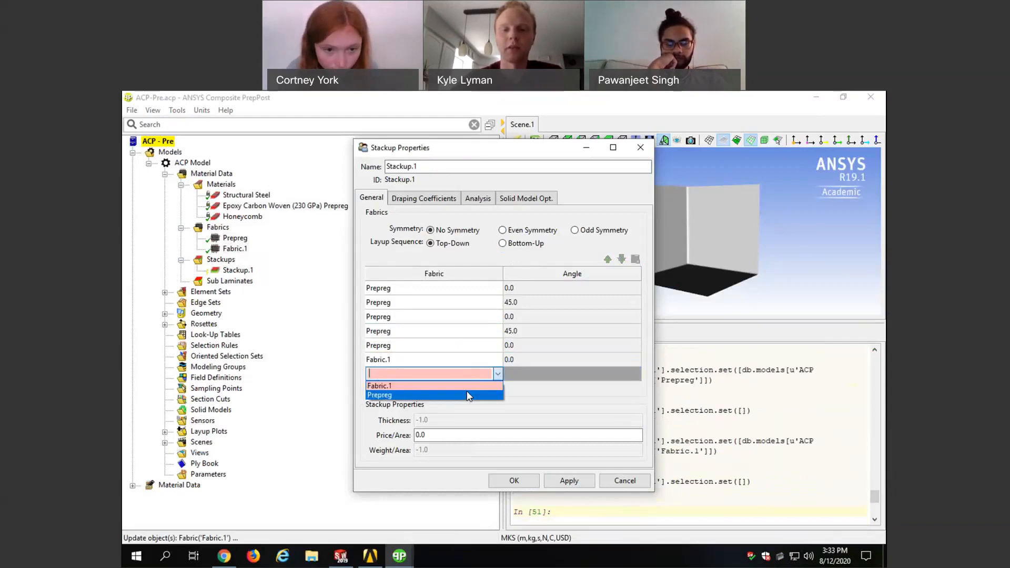
{"action": "left_click", "coordinate": [467, 395]}
{"action": "left_click", "coordinate": [483, 389]}
{"action": "left_click", "coordinate": [496, 385]}
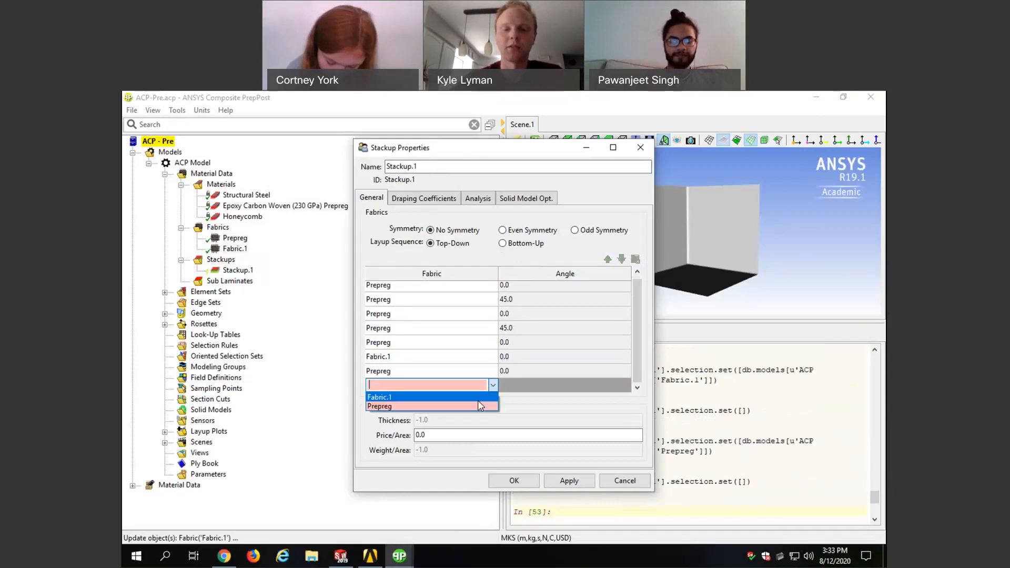
{"action": "left_click", "coordinate": [481, 403]}
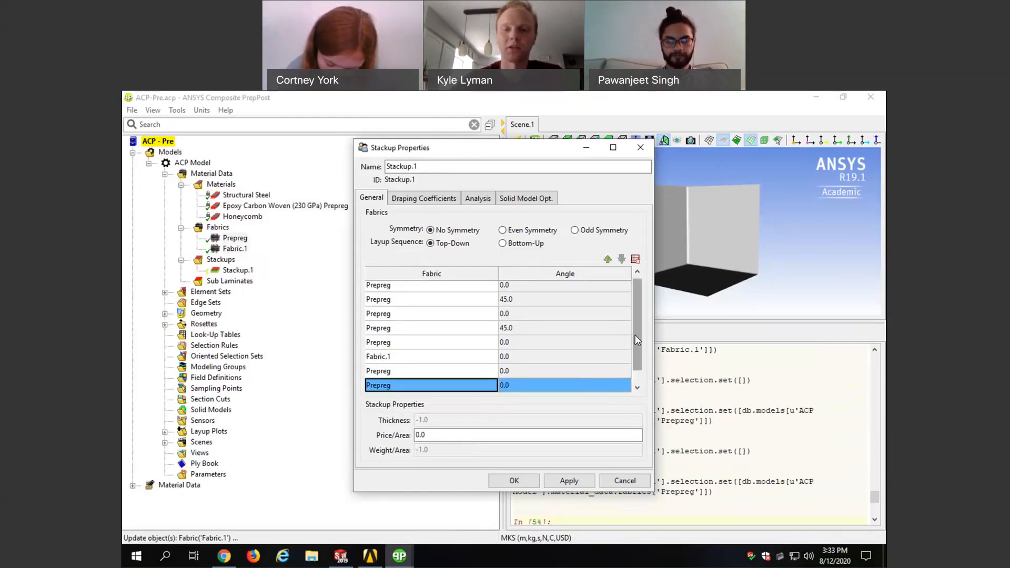
{"action": "left_click_drag", "start_coordinate": [636, 339], "coordinate": [629, 372]}
{"action": "left_click", "coordinate": [497, 387]}
{"action": "left_click", "coordinate": [495, 384]}
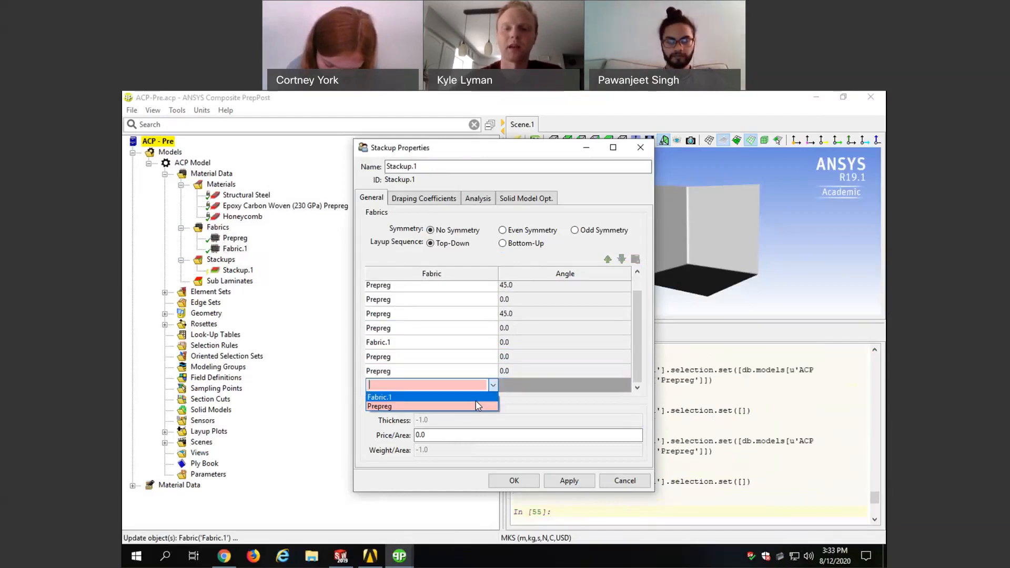
{"action": "left_click", "coordinate": [473, 406]}
{"action": "scroll", "coordinate": [625, 371], "scroll_direction": "down", "scroll_amount": 1}
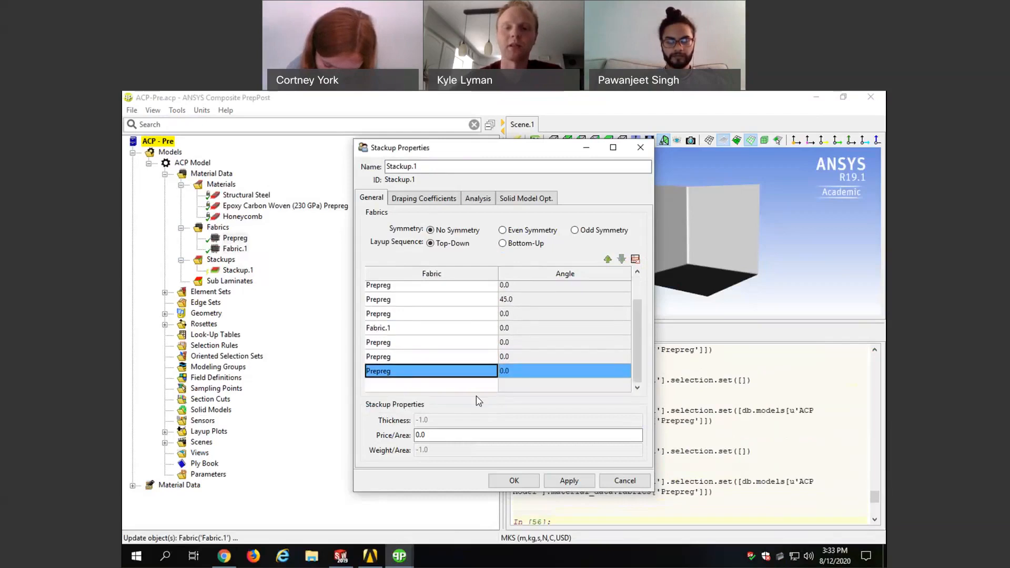
{"action": "left_click", "coordinate": [482, 387]}
{"action": "left_click", "coordinate": [493, 385]}
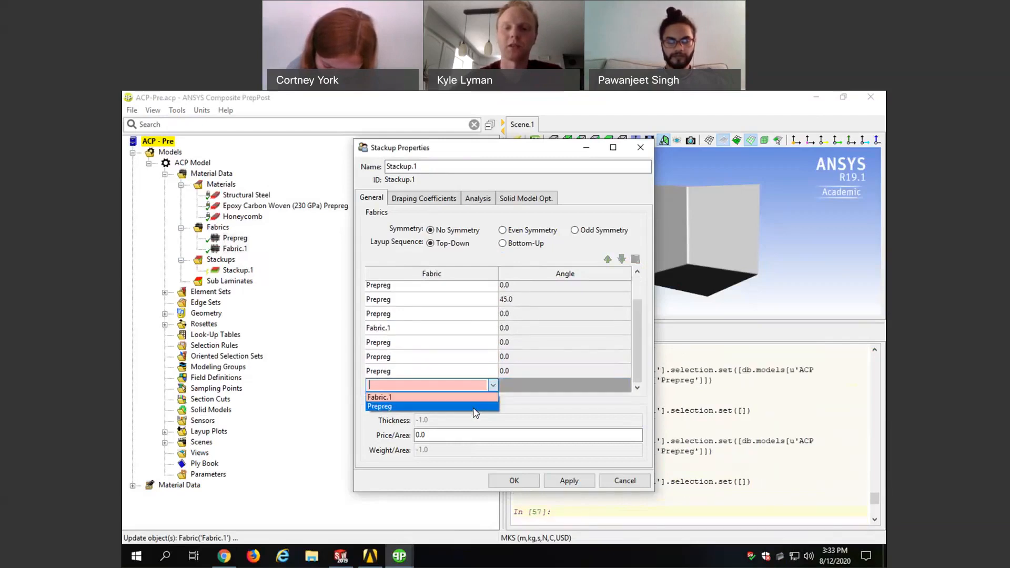
{"action": "left_click", "coordinate": [474, 406]}
{"action": "scroll", "coordinate": [636, 356], "scroll_direction": "down", "scroll_amount": 1}
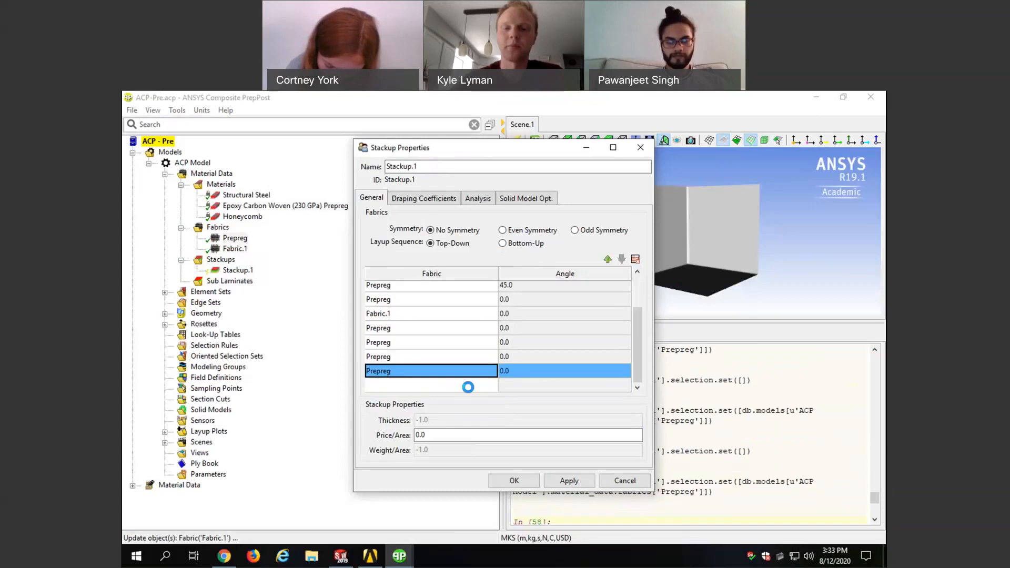
{"action": "left_click", "coordinate": [466, 387]}
{"action": "left_click", "coordinate": [491, 386]}
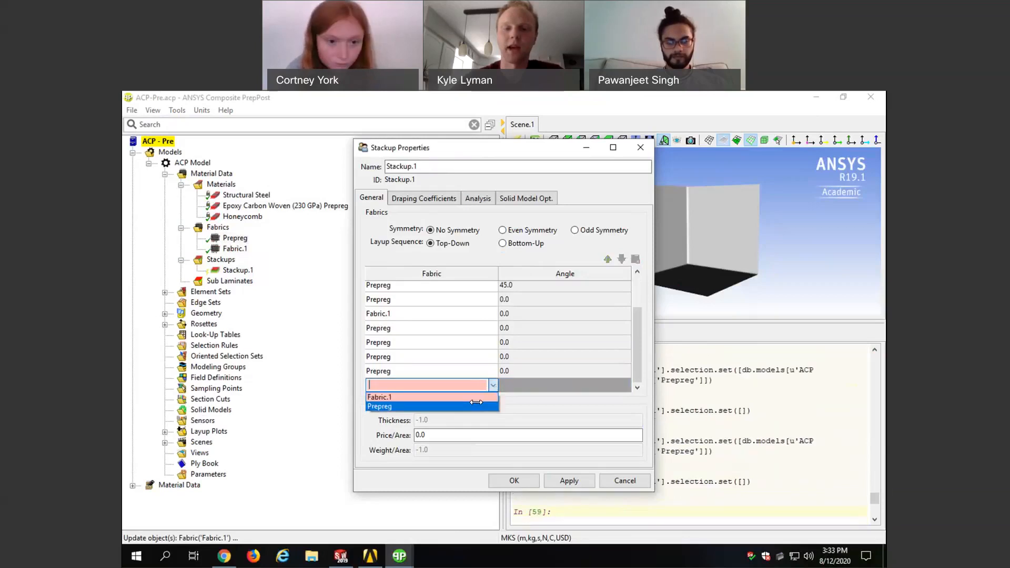
{"action": "left_click", "coordinate": [437, 405]}
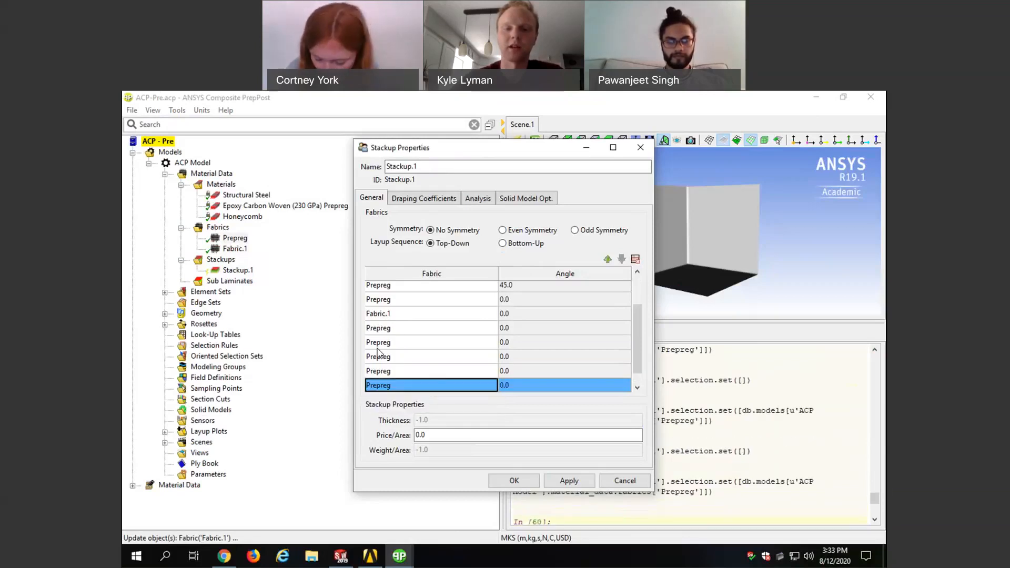
Step: Set the angles of the second and fourth Prepreg plies below the core to 45 and accept the stackup
{"action": "double_click", "coordinate": [511, 329]}
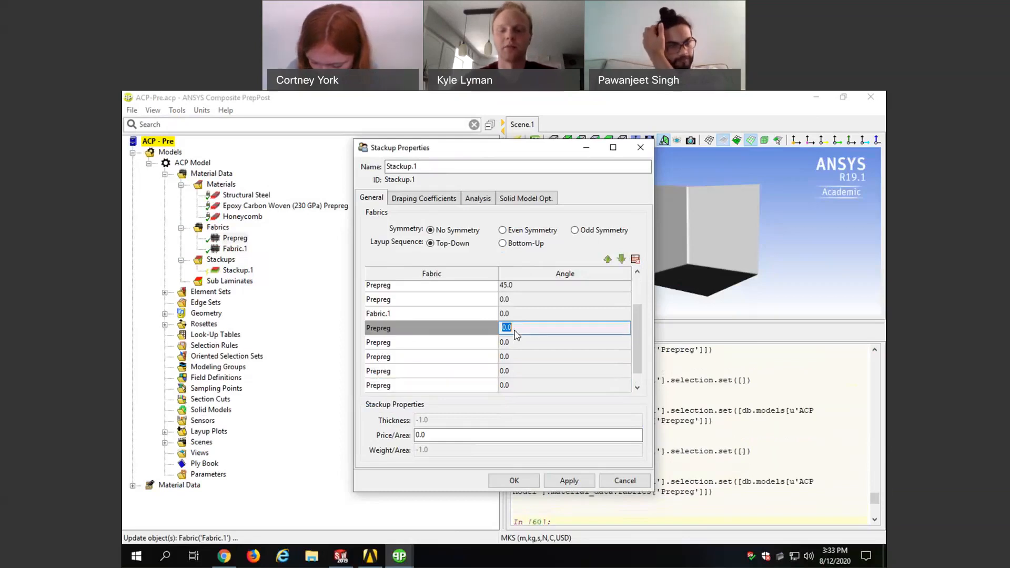
{"action": "double_click", "coordinate": [510, 343]}
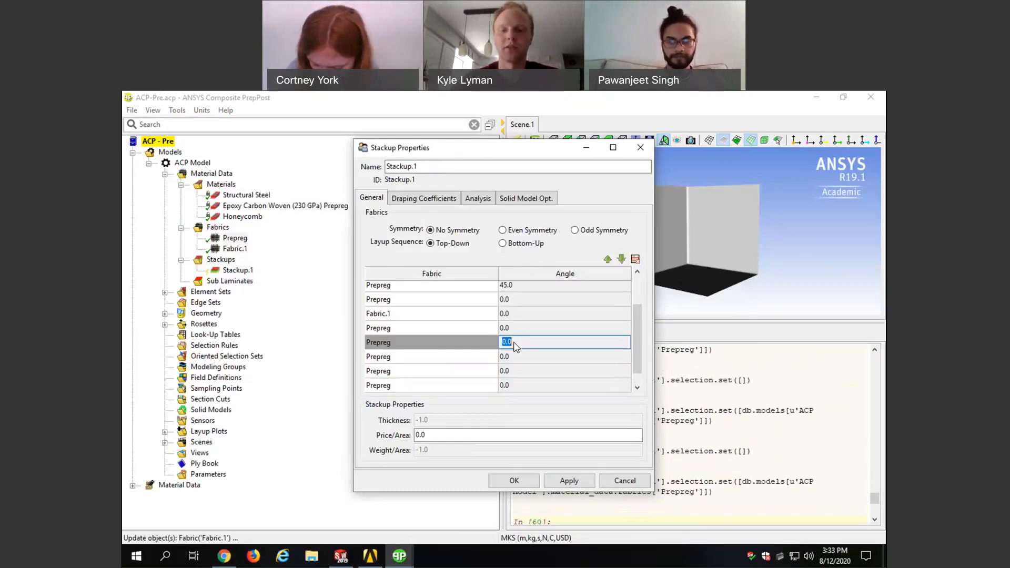
{"action": "type", "text": "45"}
{"action": "left_click", "coordinate": [514, 360]}
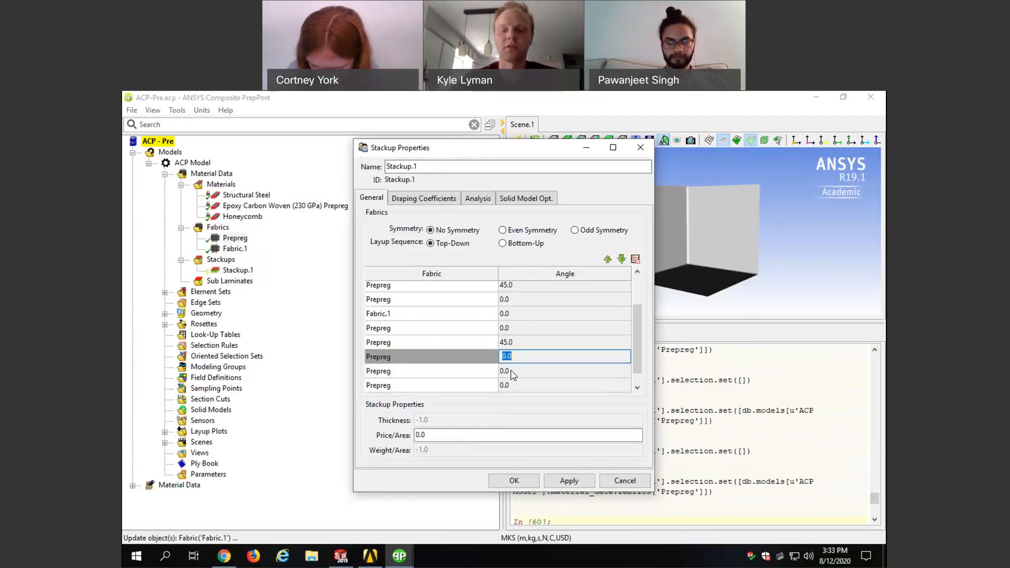
{"action": "double_click", "coordinate": [513, 372]}
{"action": "type", "text": "45"}
{"action": "left_click", "coordinate": [579, 386]}
{"action": "double_click", "coordinate": [582, 386]}
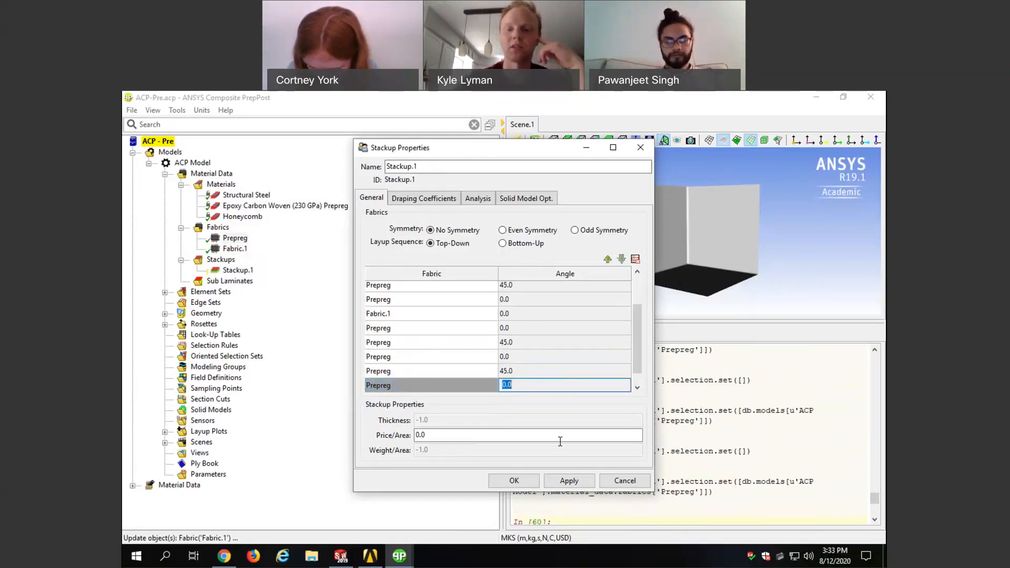
{"action": "left_click_drag", "start_coordinate": [638, 362], "coordinate": [638, 374]}
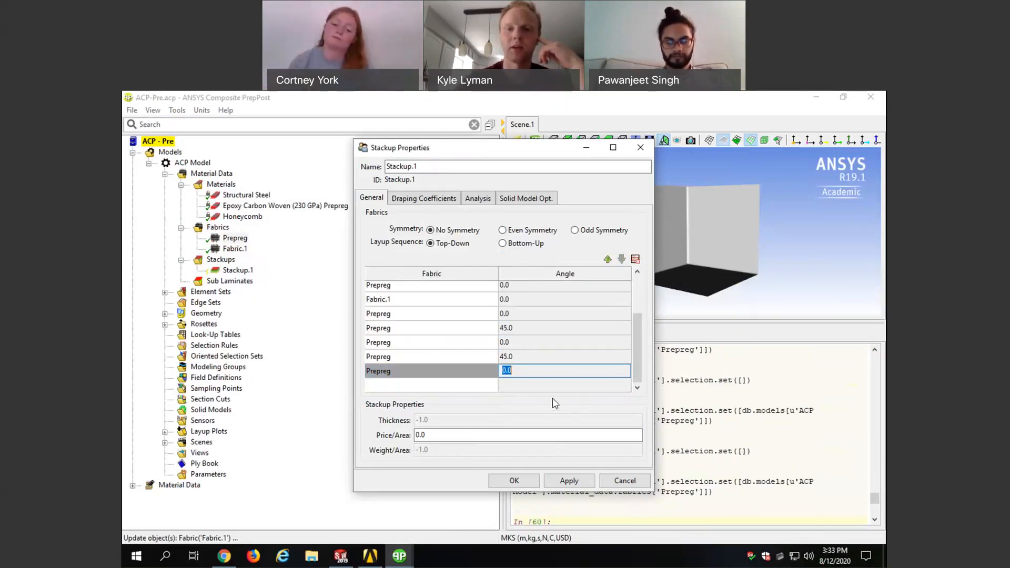
{"action": "left_click", "coordinate": [514, 481]}
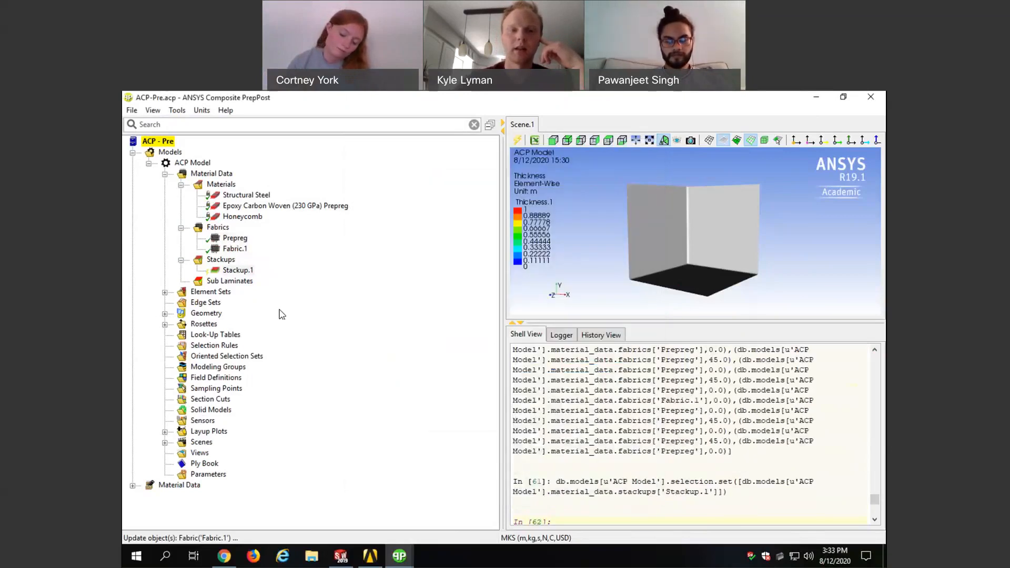
Step: Reopen the properties of Stackup.1 and apply them so the stackup is updated
{"action": "right_click", "coordinate": [238, 267]}
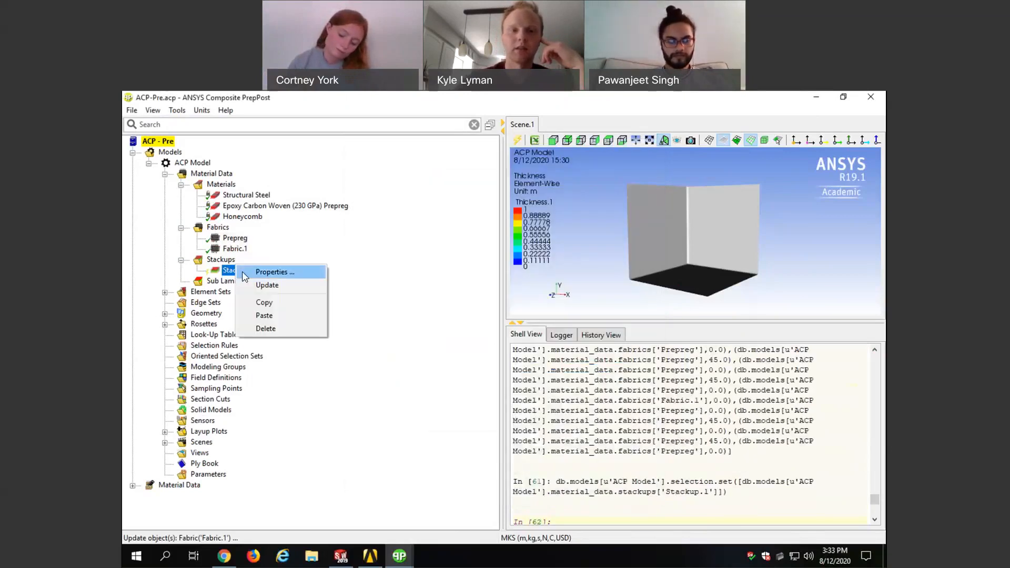
{"action": "left_click", "coordinate": [325, 239]}
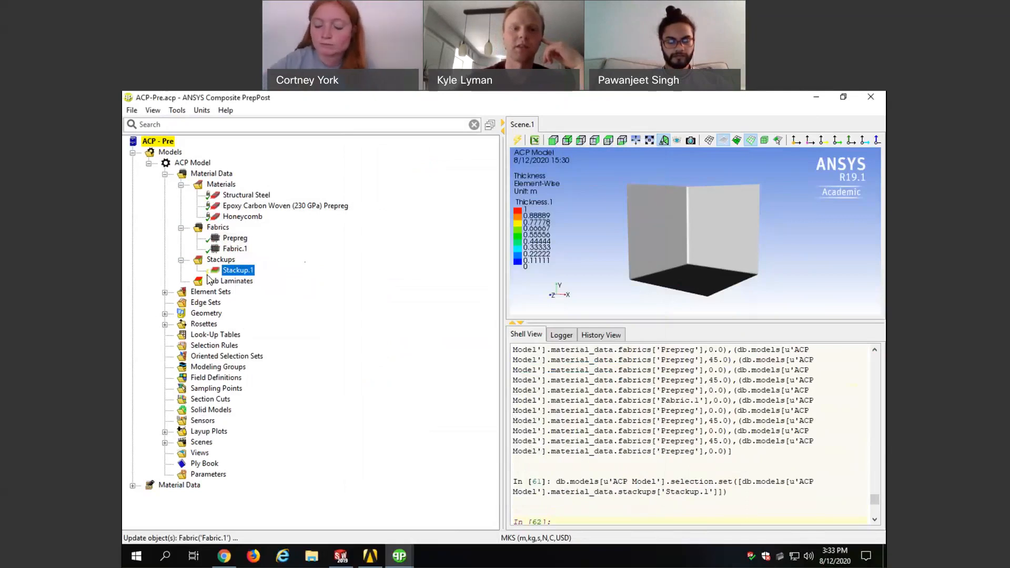
{"action": "right_click", "coordinate": [226, 267]}
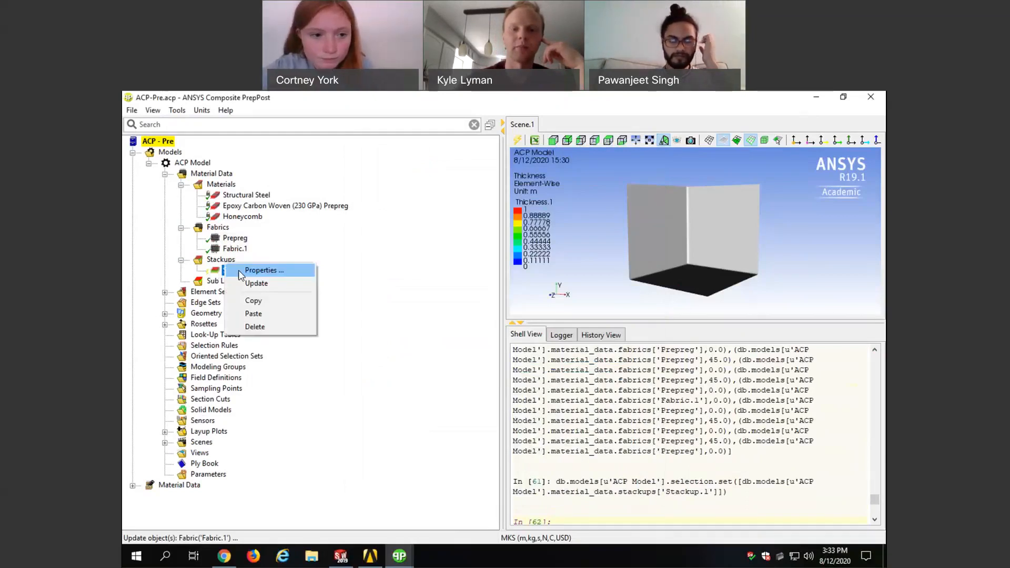
{"action": "left_click", "coordinate": [242, 271]}
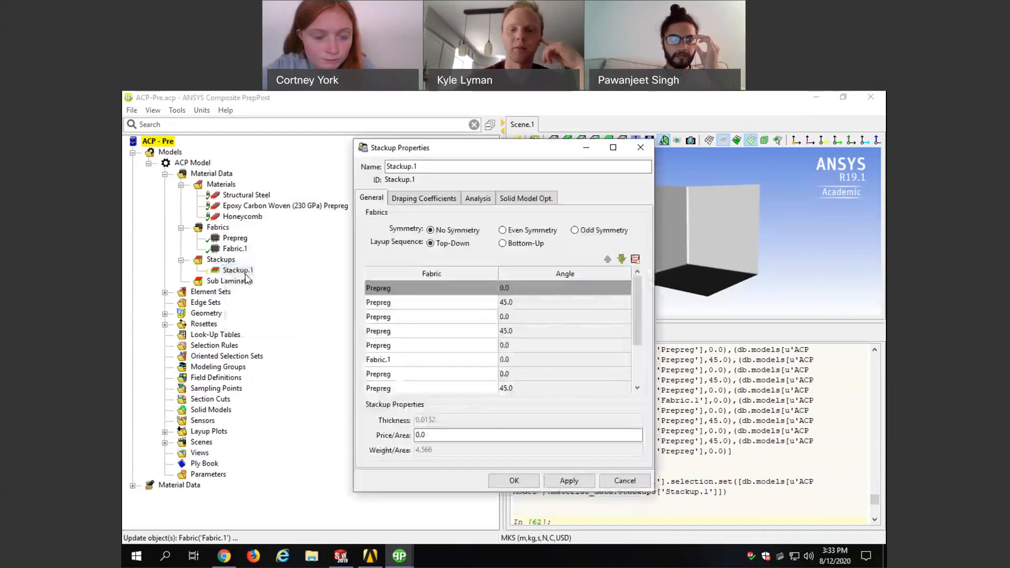
{"action": "left_click", "coordinate": [569, 480]}
{"action": "left_click", "coordinate": [515, 480]}
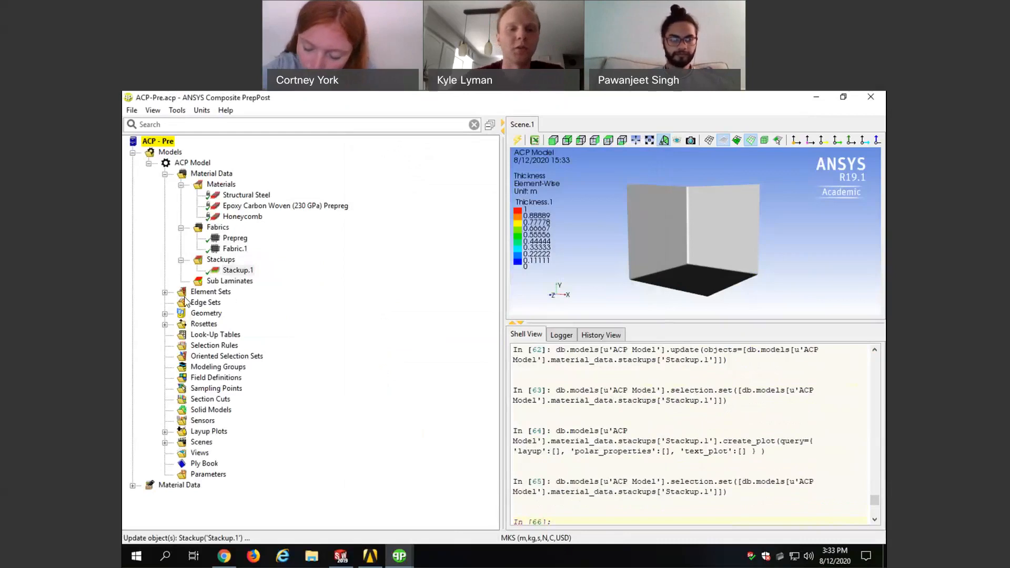
Step: Examine the model's element sets and the properties of the All_Elements set, leaving them unmodified
{"action": "left_click", "coordinate": [165, 293]}
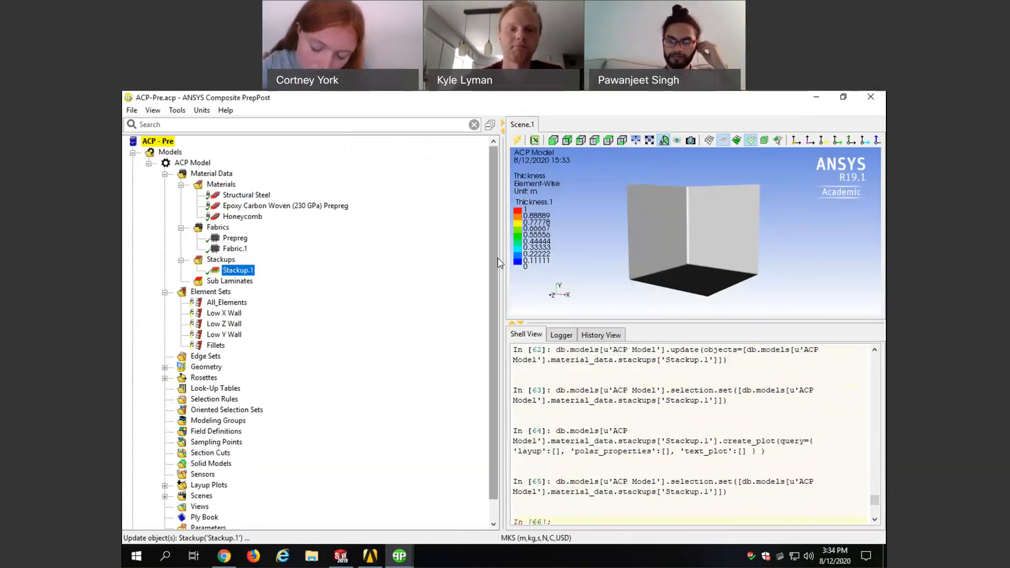
{"action": "scroll", "coordinate": [493, 263], "scroll_direction": "down", "scroll_amount": 1}
{"action": "left_click", "coordinate": [225, 281]}
{"action": "right_click", "coordinate": [225, 281]}
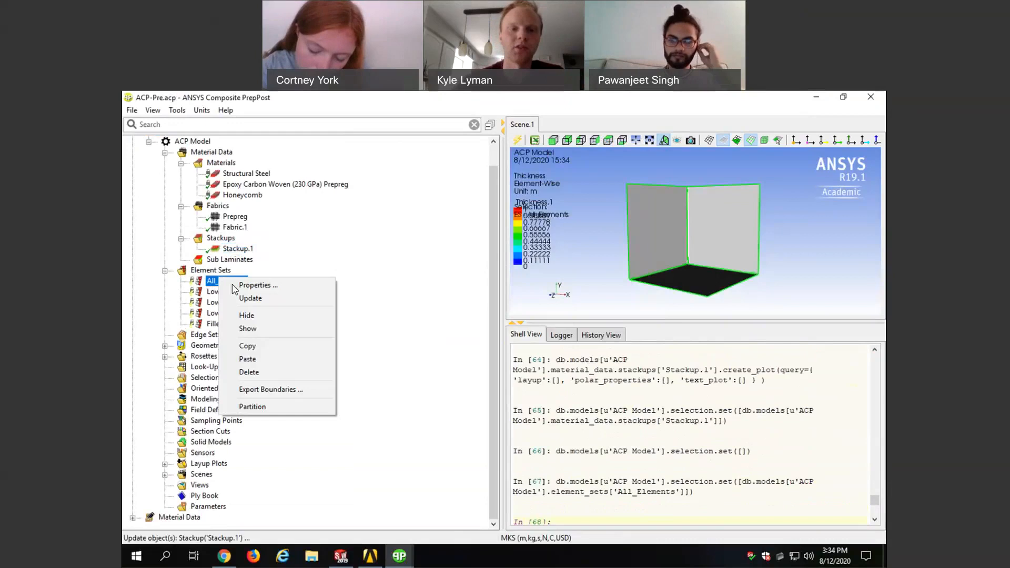
{"action": "left_click", "coordinate": [247, 285]}
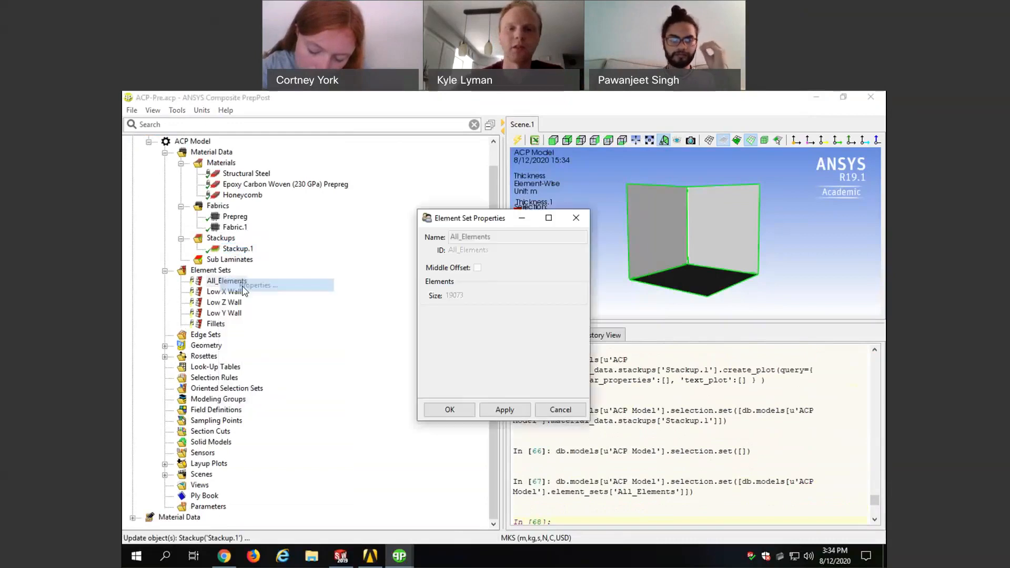
{"action": "left_click", "coordinate": [559, 410]}
{"action": "left_click", "coordinate": [165, 270]}
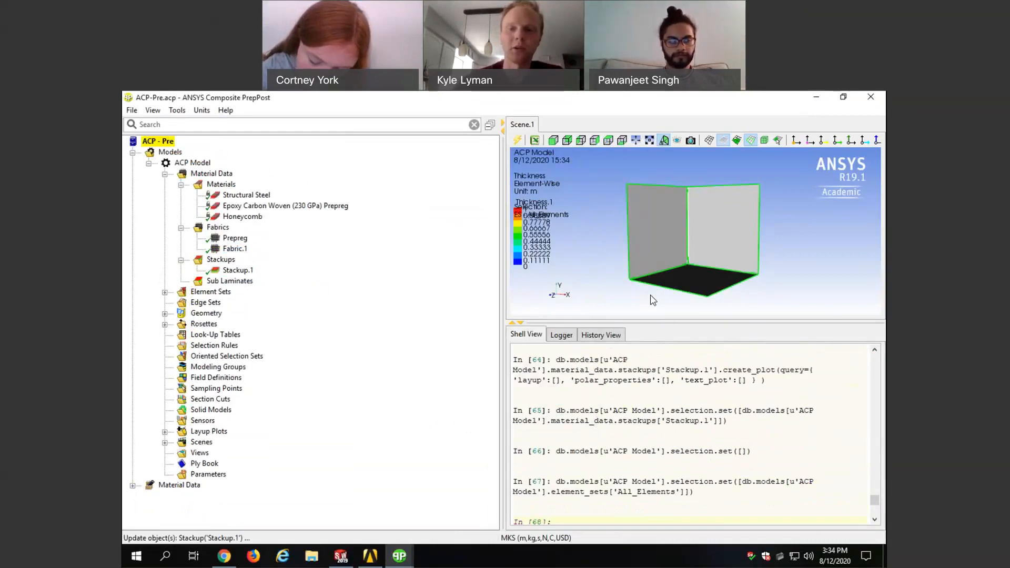
{"action": "middle_click_drag", "start_coordinate": [607, 269], "coordinate": [594, 284]}
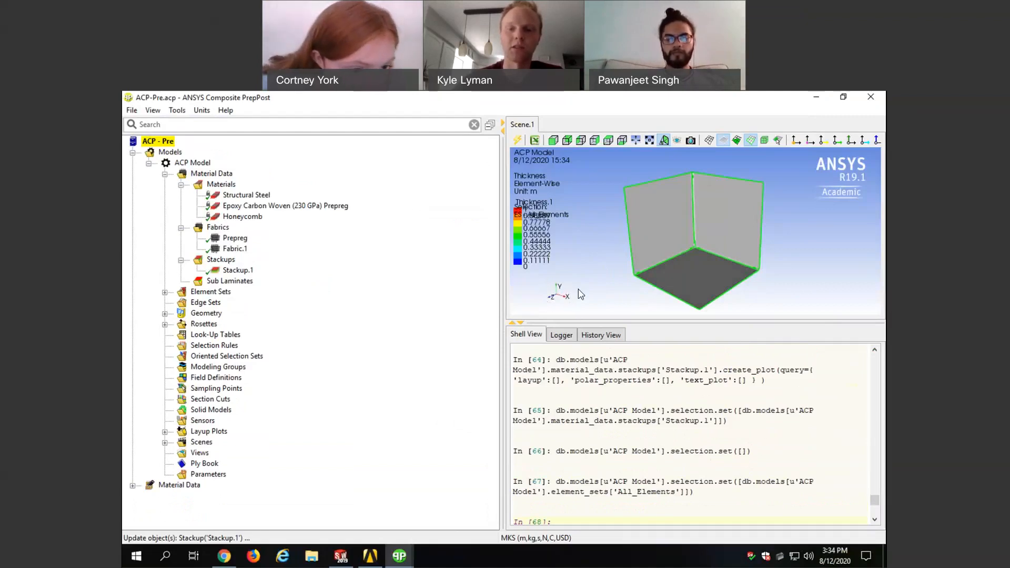
{"action": "left_click_drag", "start_coordinate": [536, 296], "coordinate": [568, 307]}
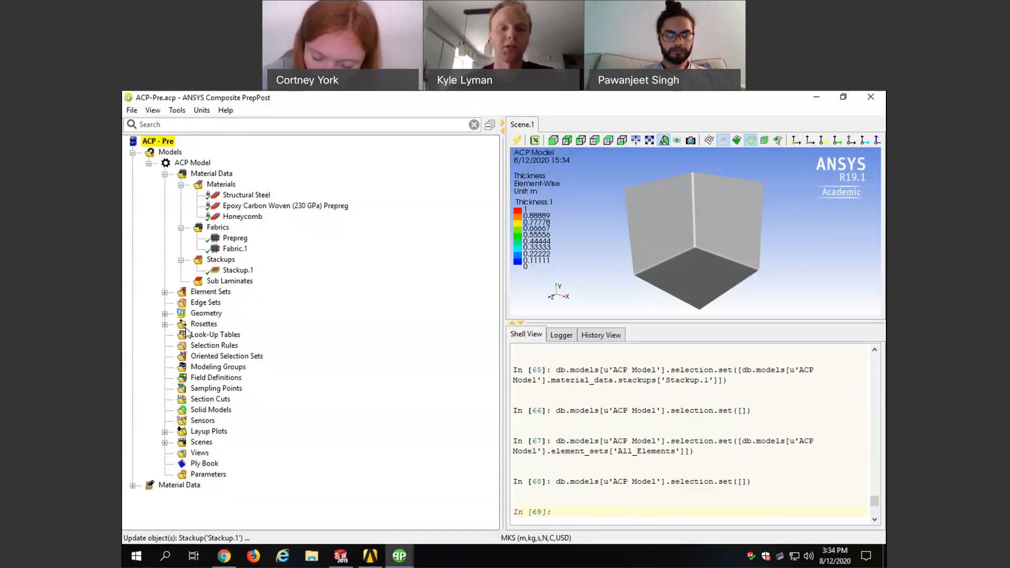
Step: Examine the position and axes of the existing rosette on the model
{"action": "left_click", "coordinate": [165, 325]}
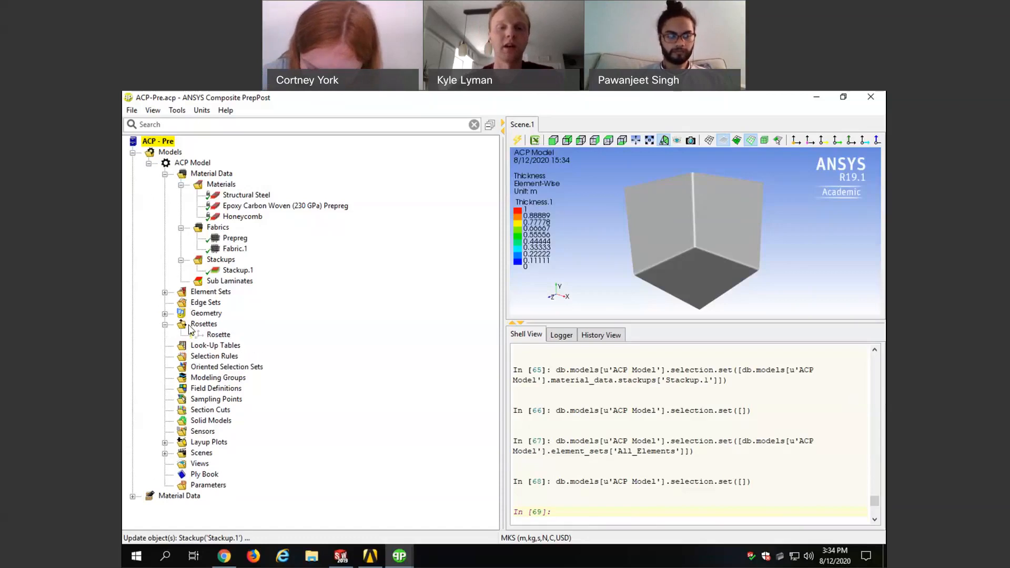
{"action": "left_click", "coordinate": [218, 337]}
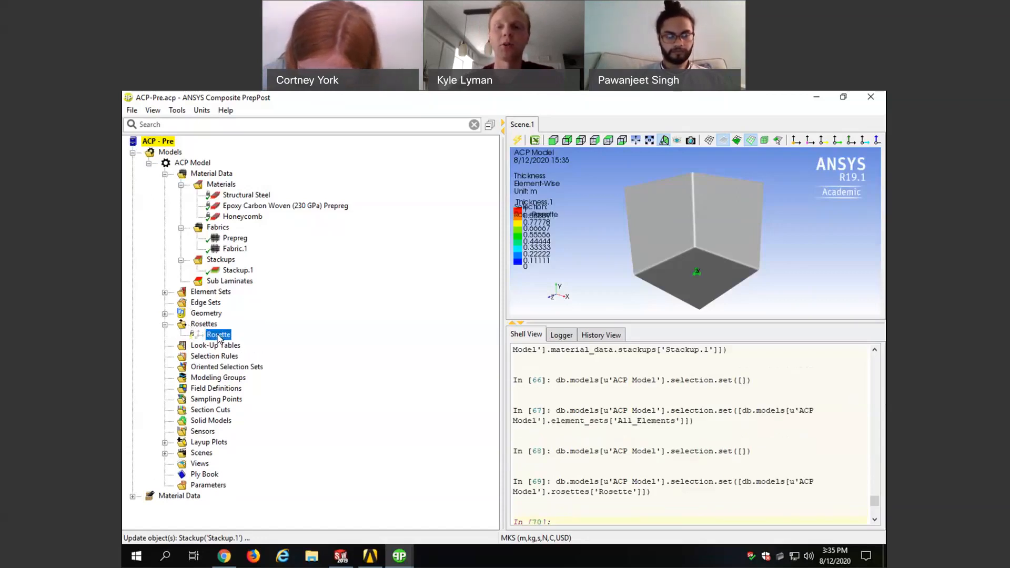
{"action": "scroll", "coordinate": [705, 289], "scroll_direction": "up", "scroll_amount": 3}
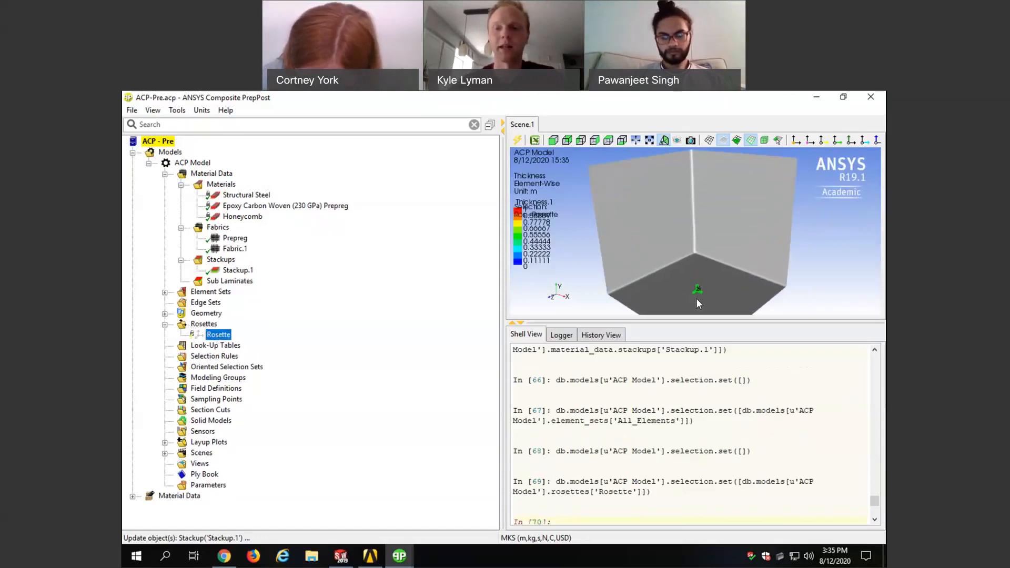
{"action": "scroll", "coordinate": [697, 298], "scroll_direction": "up", "scroll_amount": 2}
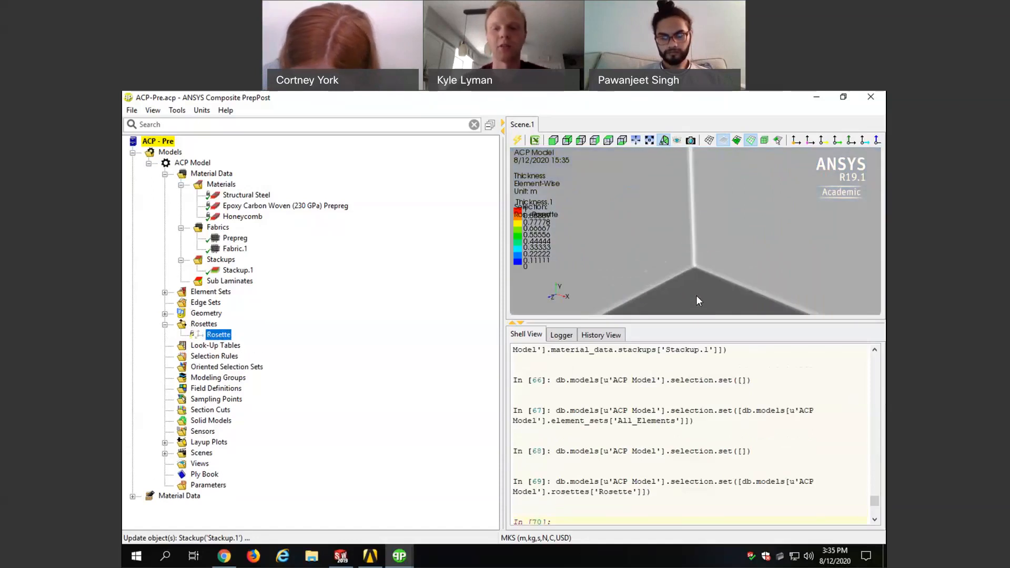
{"action": "middle_click_drag", "start_coordinate": [696, 295], "coordinate": [723, 194]}
{"action": "scroll", "coordinate": [725, 193], "scroll_direction": "down", "scroll_amount": 3}
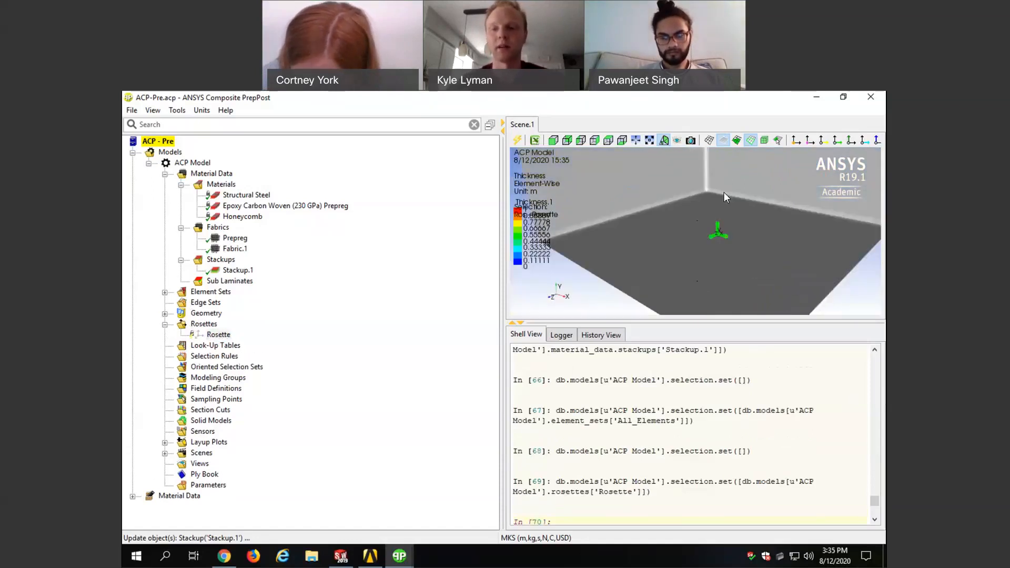
{"action": "scroll", "coordinate": [706, 257], "scroll_direction": "down", "scroll_amount": 5}
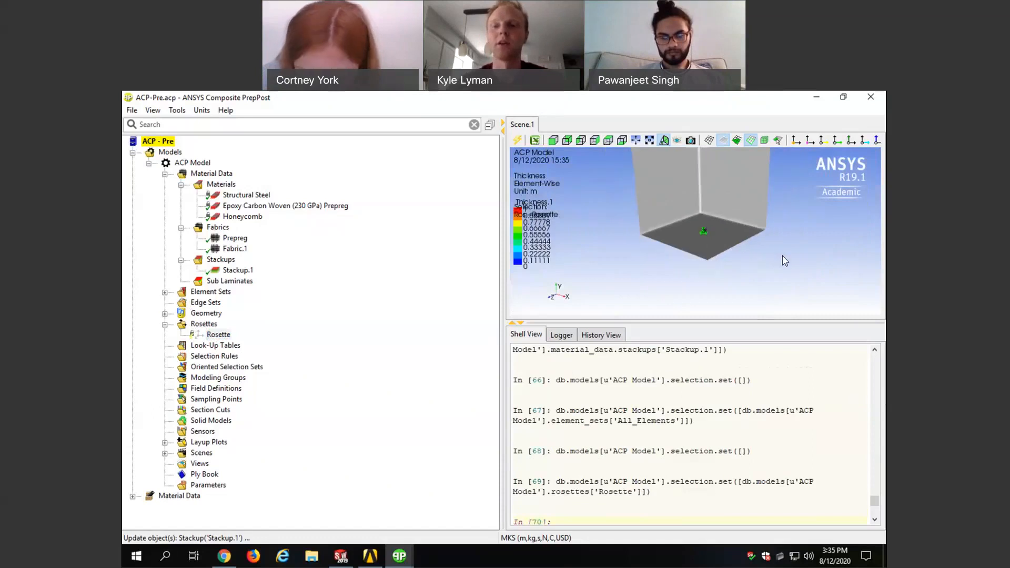
{"action": "left_click", "coordinate": [785, 261]}
{"action": "middle_click_drag", "start_coordinate": [704, 270], "coordinate": [667, 313]}
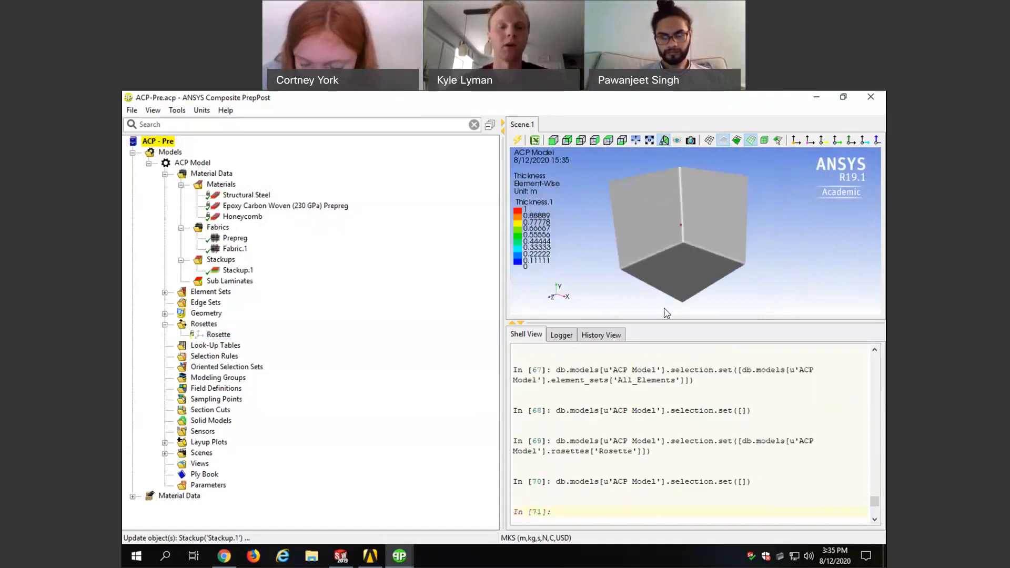
Step: Create a parallel rosette and pick its origin on one vertical wall at about (-0.5000,0.6305,0.1439)
{"action": "left_click", "coordinate": [203, 324]}
{"action": "right_click", "coordinate": [203, 324]}
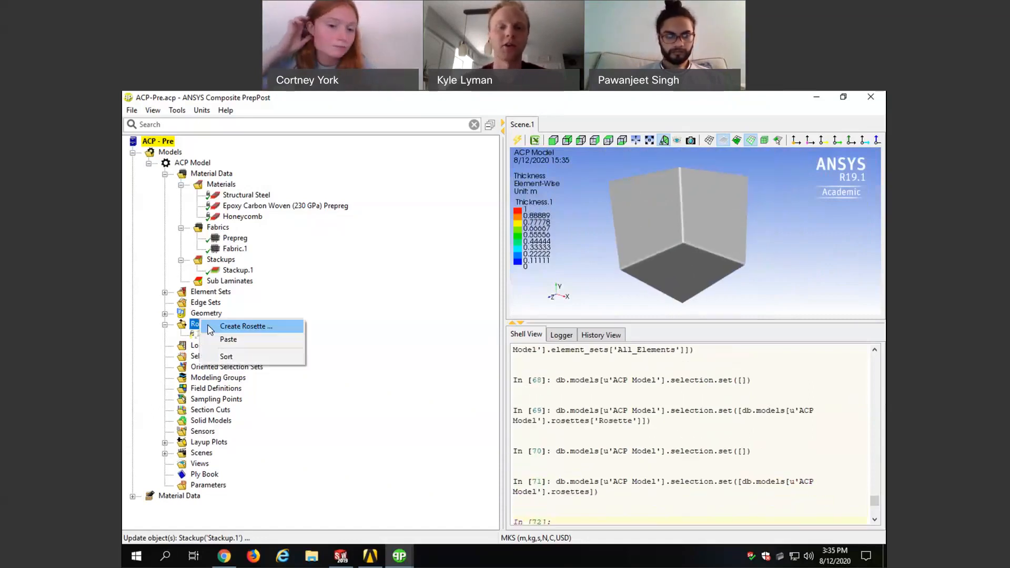
{"action": "left_click", "coordinate": [251, 329]}
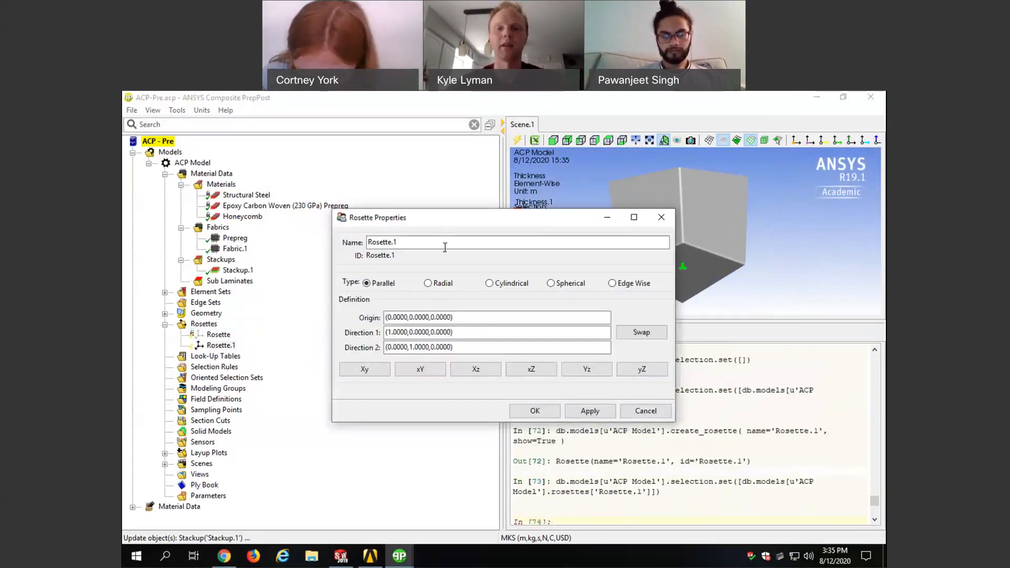
{"action": "left_click_drag", "start_coordinate": [435, 219], "coordinate": [305, 167]}
{"action": "scroll", "coordinate": [606, 240], "scroll_direction": "down", "scroll_amount": 2}
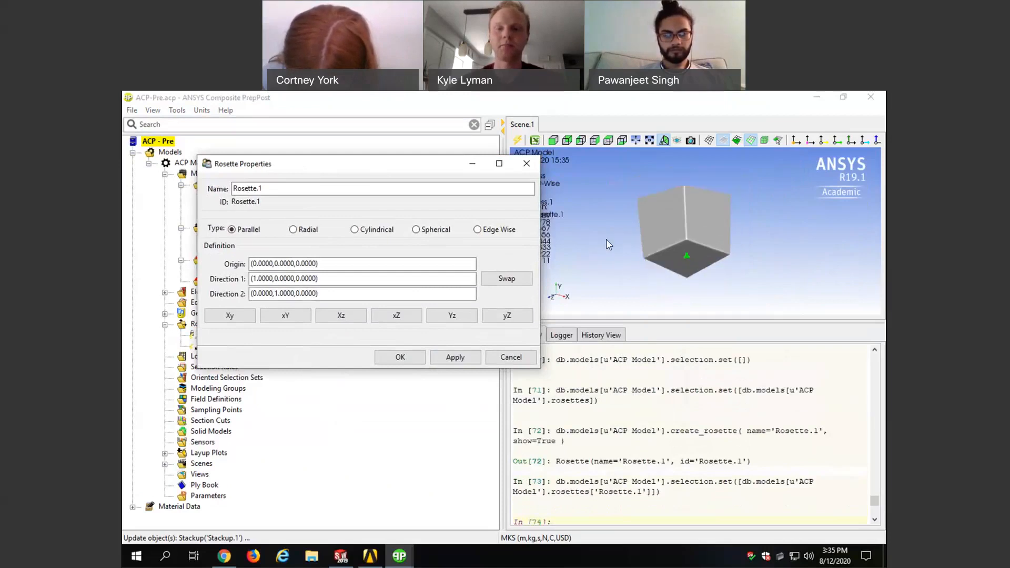
{"action": "scroll", "coordinate": [607, 239], "scroll_direction": "up", "scroll_amount": 3}
{"action": "scroll", "coordinate": [557, 256], "scroll_direction": "up", "scroll_amount": 1}
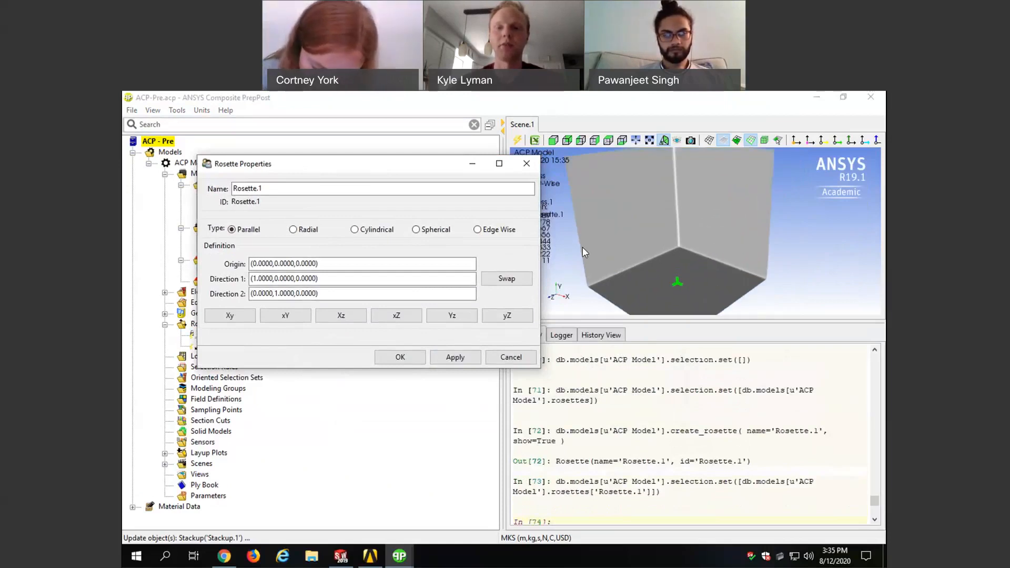
{"action": "middle_click_drag", "start_coordinate": [583, 247], "coordinate": [665, 234]}
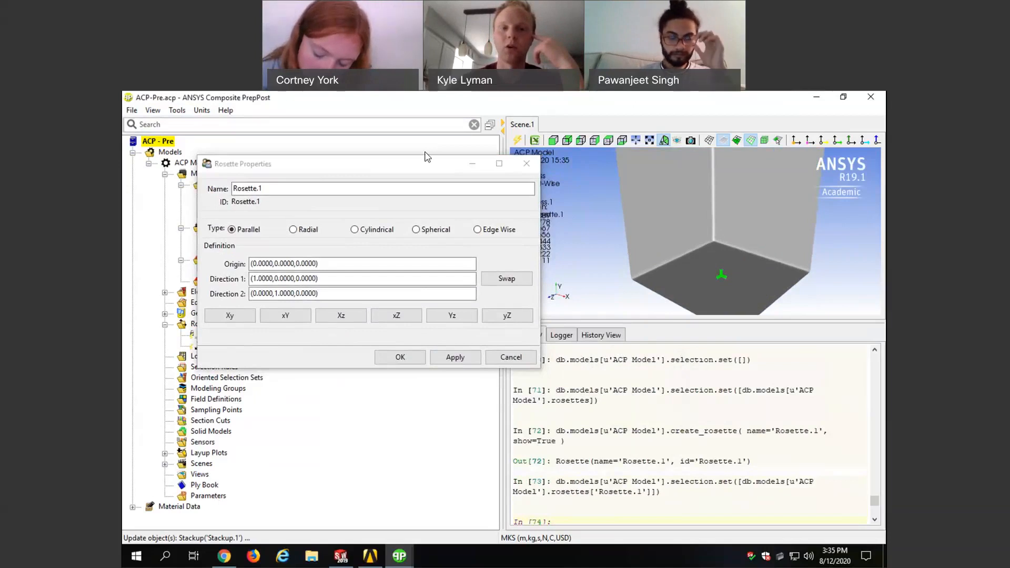
{"action": "left_click_drag", "start_coordinate": [428, 157], "coordinate": [376, 154]}
{"action": "left_click", "coordinate": [292, 261]}
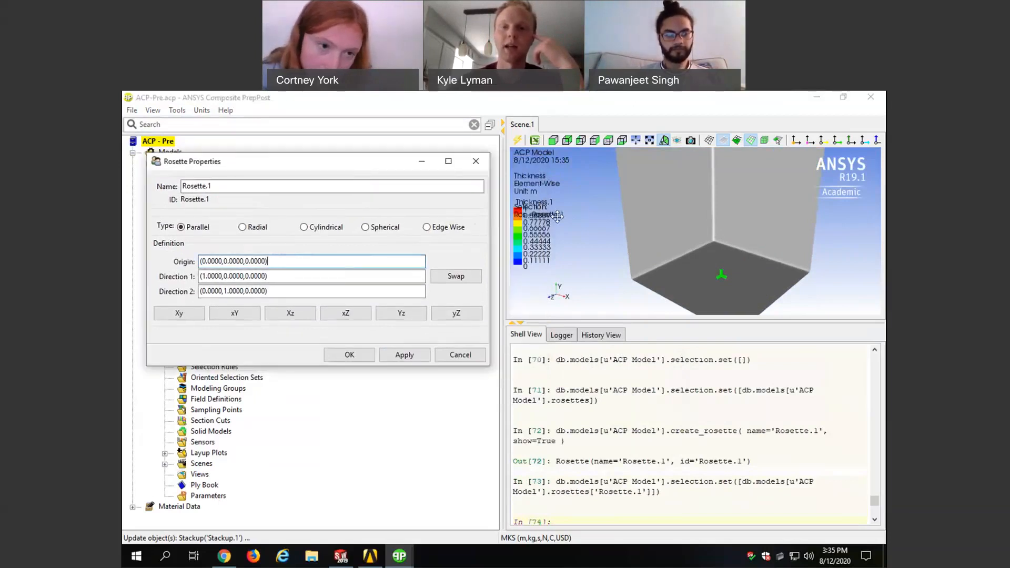
{"action": "left_click", "coordinate": [661, 191]}
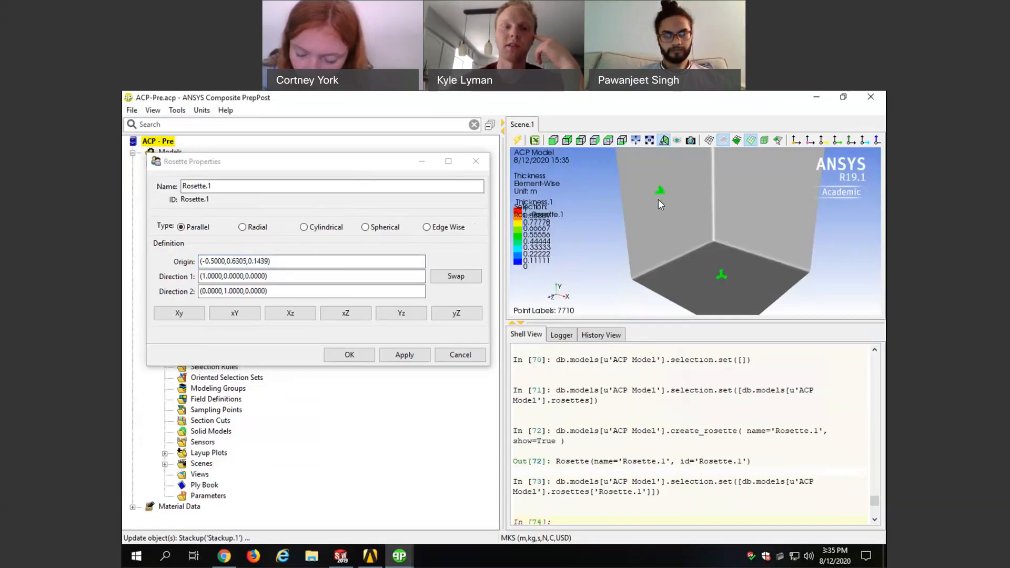
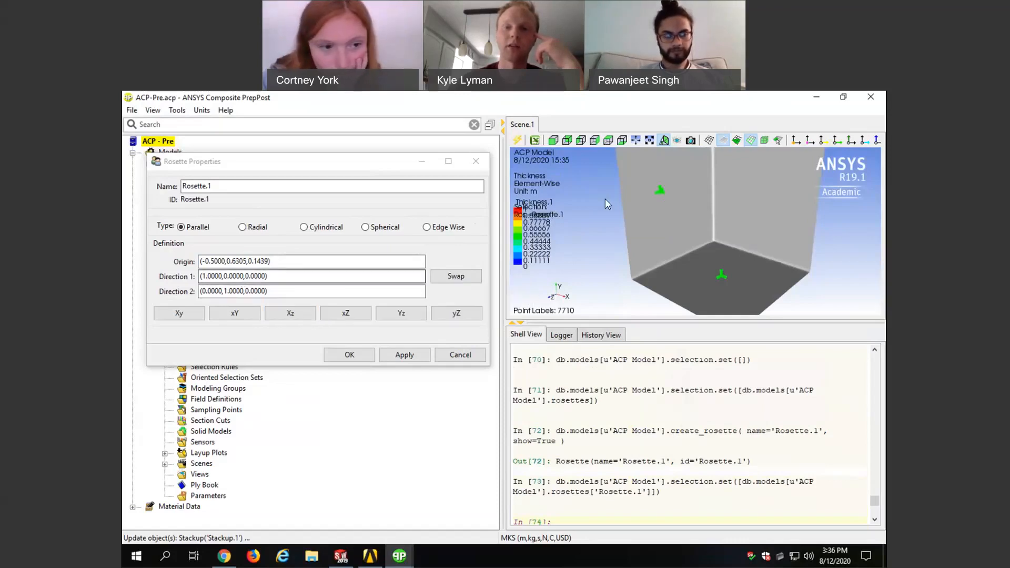
Step: Check the new rosette's axes on the wall, keep Direction 1 at (1.0000,0.0000,0.0000), and apply and accept the rosette
{"action": "scroll", "coordinate": [656, 188], "scroll_direction": "up", "scroll_amount": 4}
{"action": "middle_click_drag", "start_coordinate": [624, 170], "coordinate": [676, 235]}
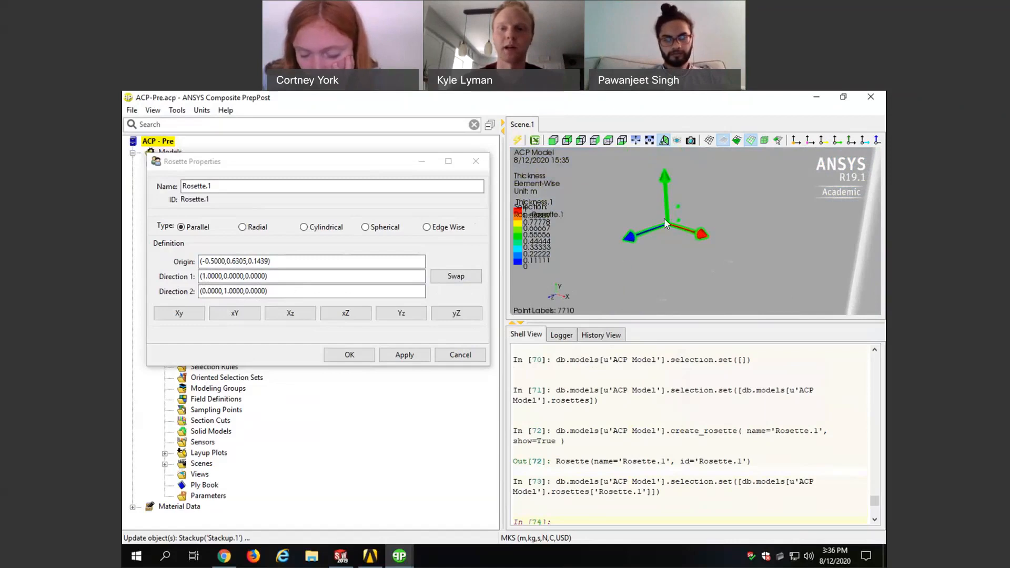
{"action": "triple_click", "coordinate": [226, 278]}
{"action": "key", "text": "BackSpace"}
{"action": "type", "text": "(1.0000,0.0000,0.0000)"}
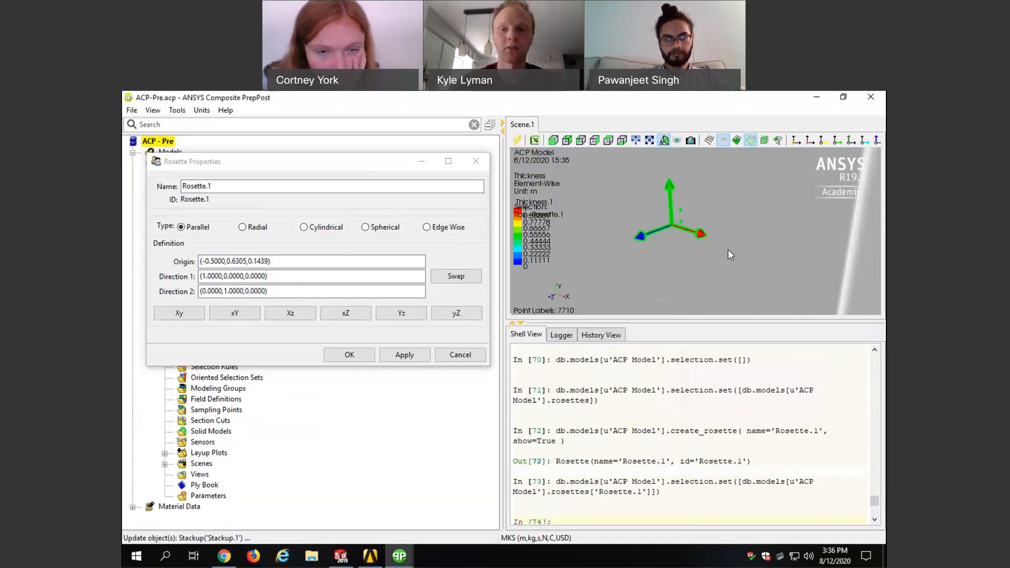
{"action": "scroll", "coordinate": [727, 250], "scroll_direction": "down", "scroll_amount": 2}
{"action": "scroll", "coordinate": [719, 249], "scroll_direction": "down", "scroll_amount": 1}
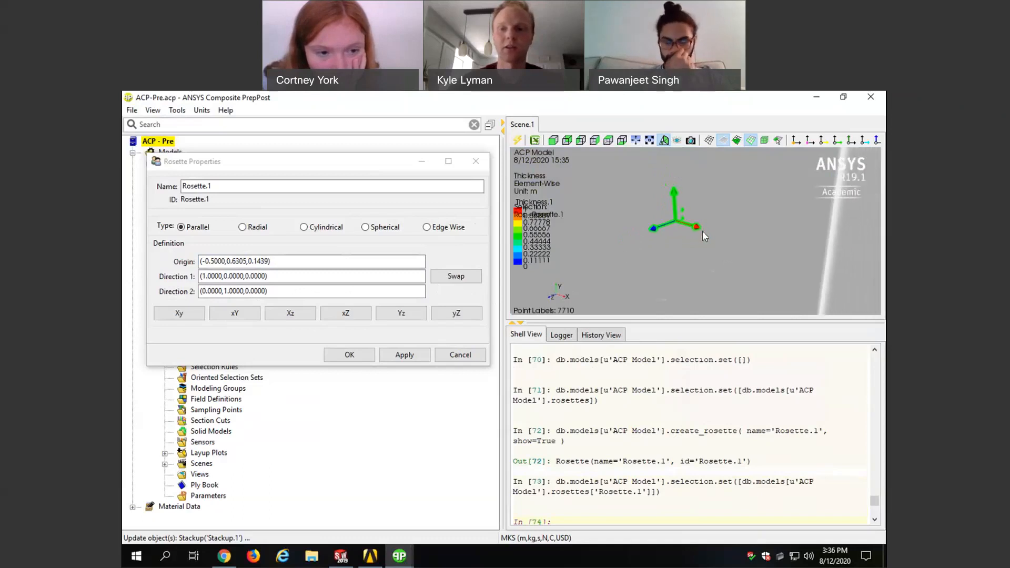
{"action": "scroll", "coordinate": [703, 234], "scroll_direction": "down", "scroll_amount": 3}
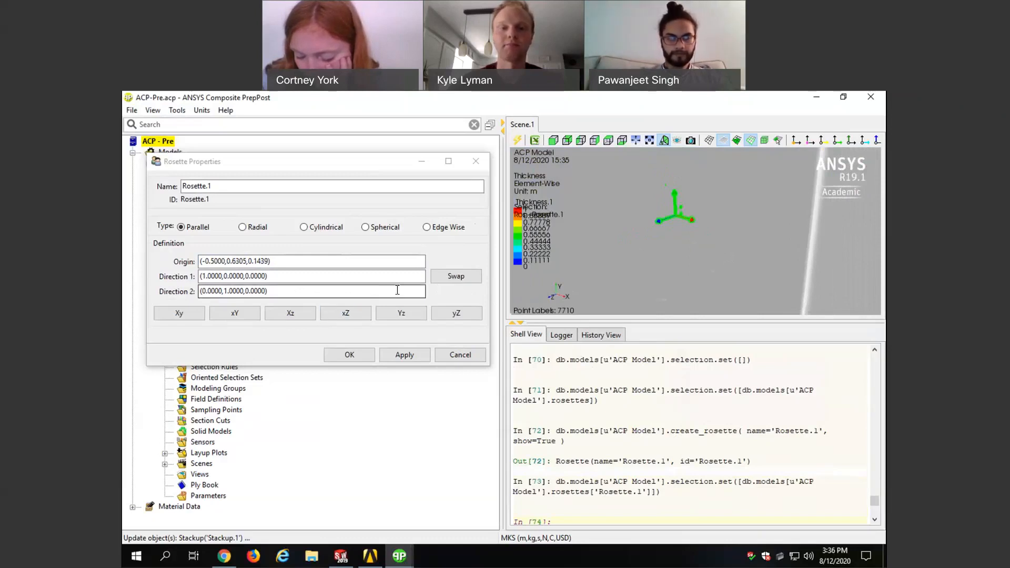
{"action": "left_click", "coordinate": [395, 355]}
{"action": "left_click", "coordinate": [350, 355]}
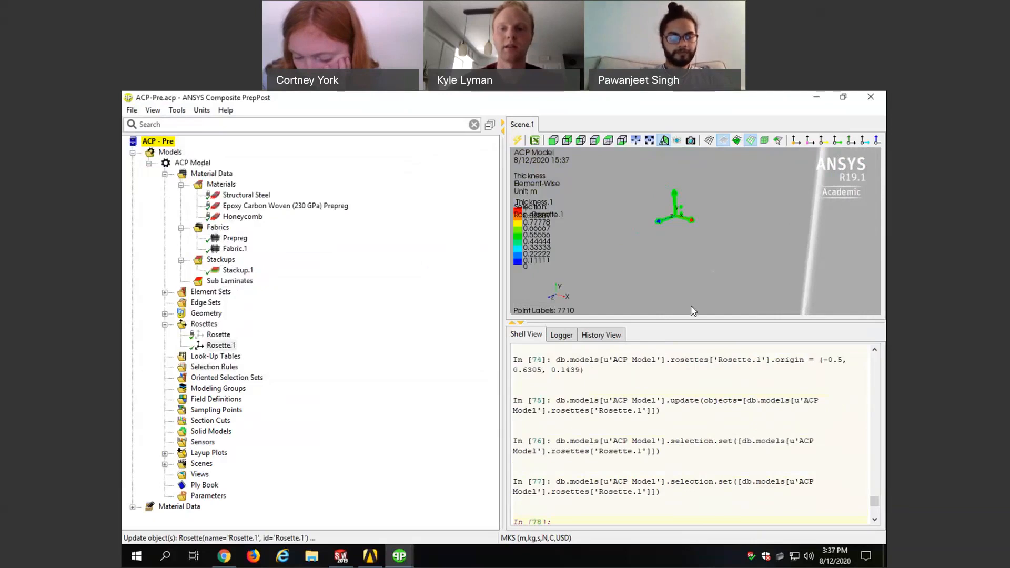
Step: Create another parallel rosette and pick its origin on the adjacent vertical wall at about (-0.0104,0.6063,-0.5000)
{"action": "scroll", "coordinate": [662, 287], "scroll_direction": "down", "scroll_amount": 3}
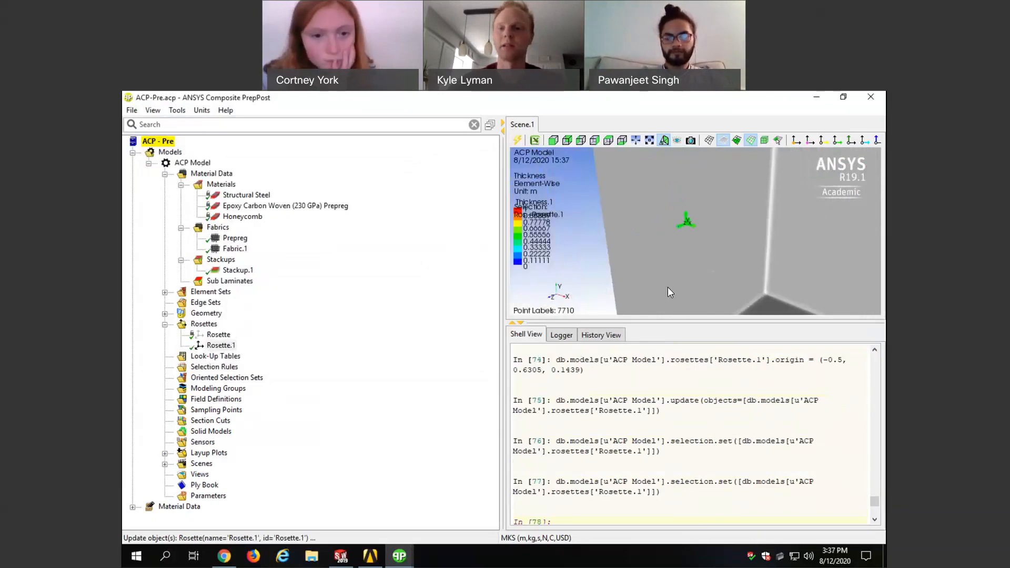
{"action": "scroll", "coordinate": [668, 288], "scroll_direction": "down", "scroll_amount": 3}
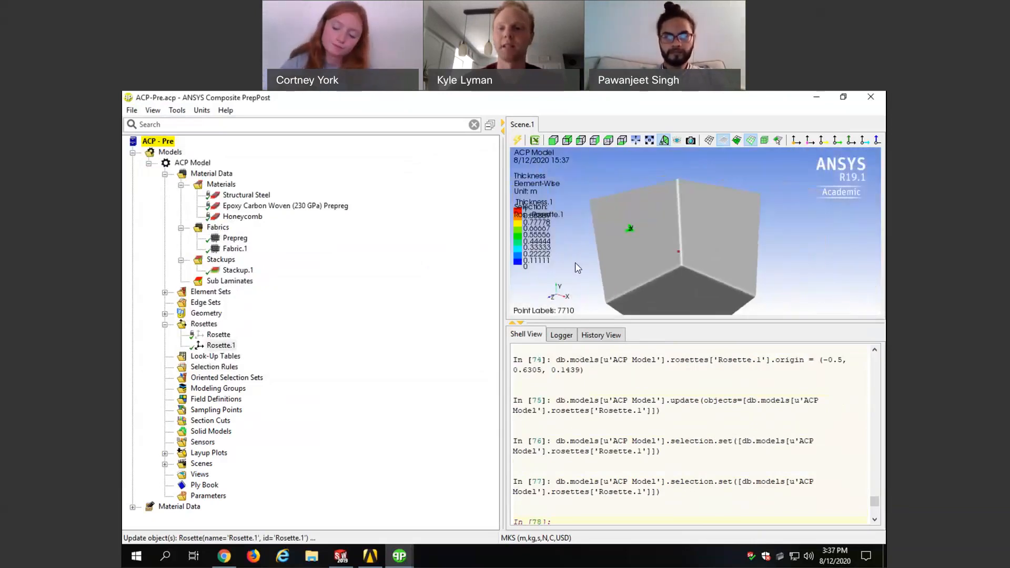
{"action": "scroll", "coordinate": [700, 243], "scroll_direction": "up", "scroll_amount": 2}
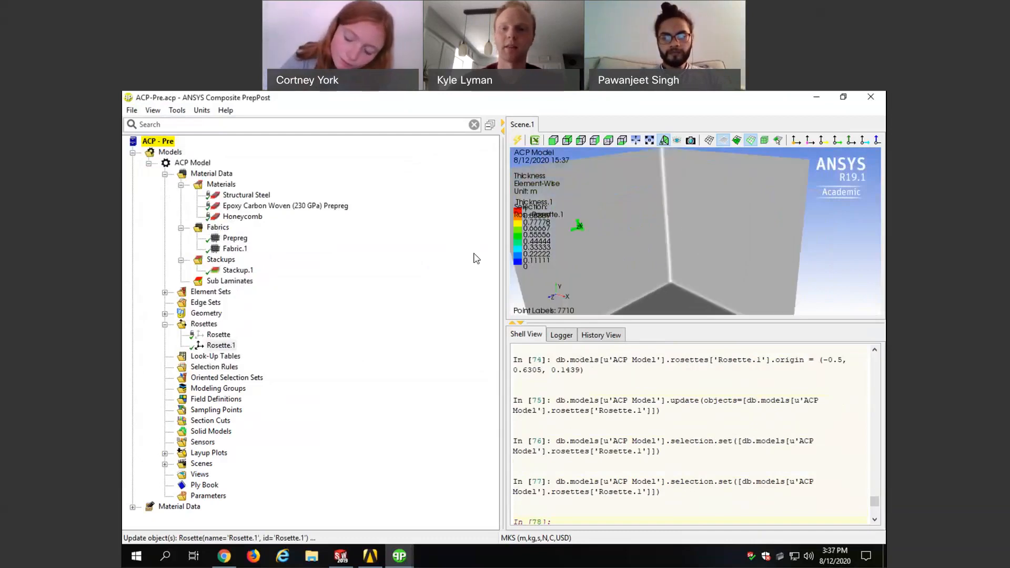
{"action": "left_click", "coordinate": [736, 223]}
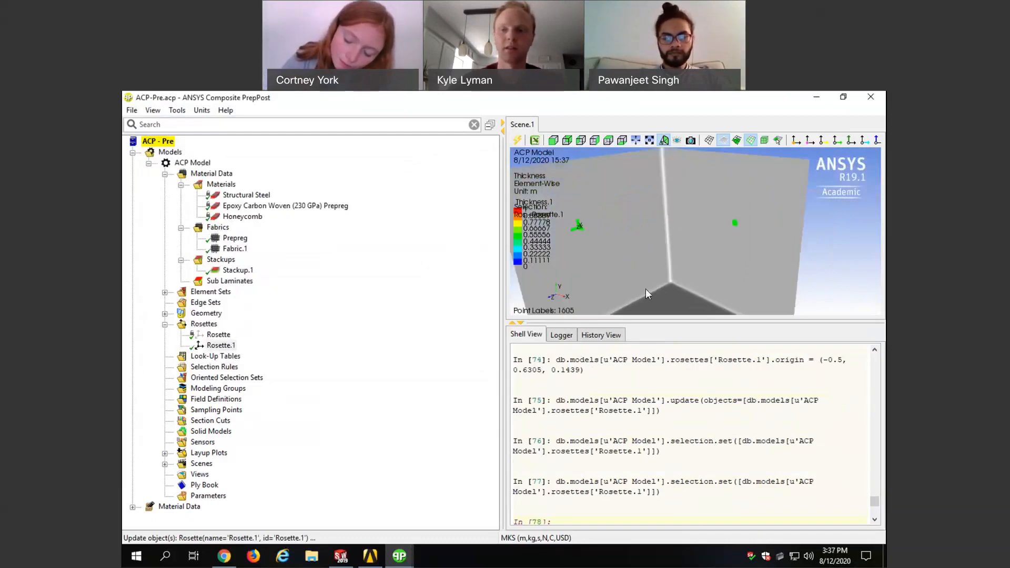
{"action": "left_click", "coordinate": [829, 243]}
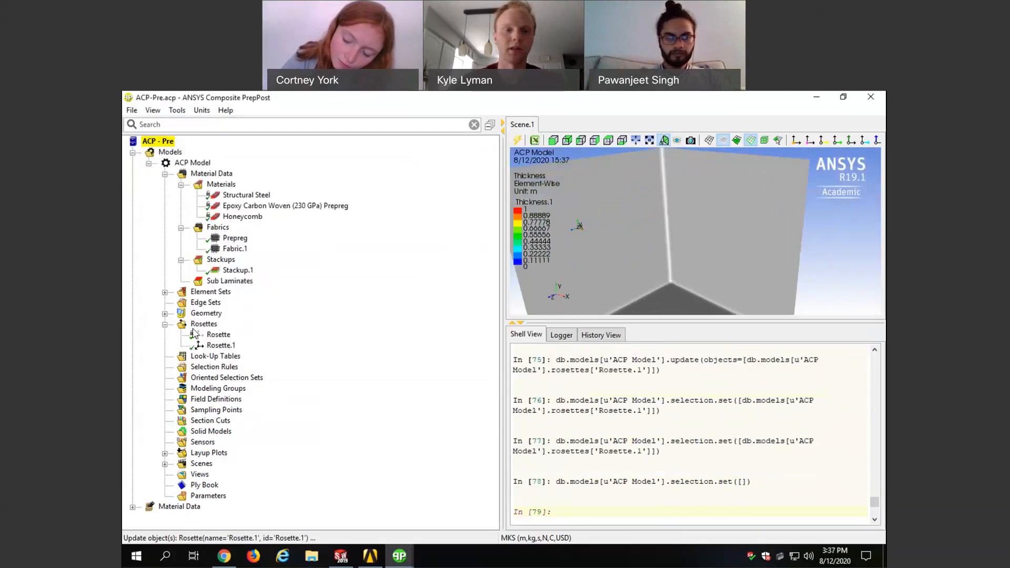
{"action": "right_click", "coordinate": [196, 325]}
{"action": "left_click", "coordinate": [226, 324]}
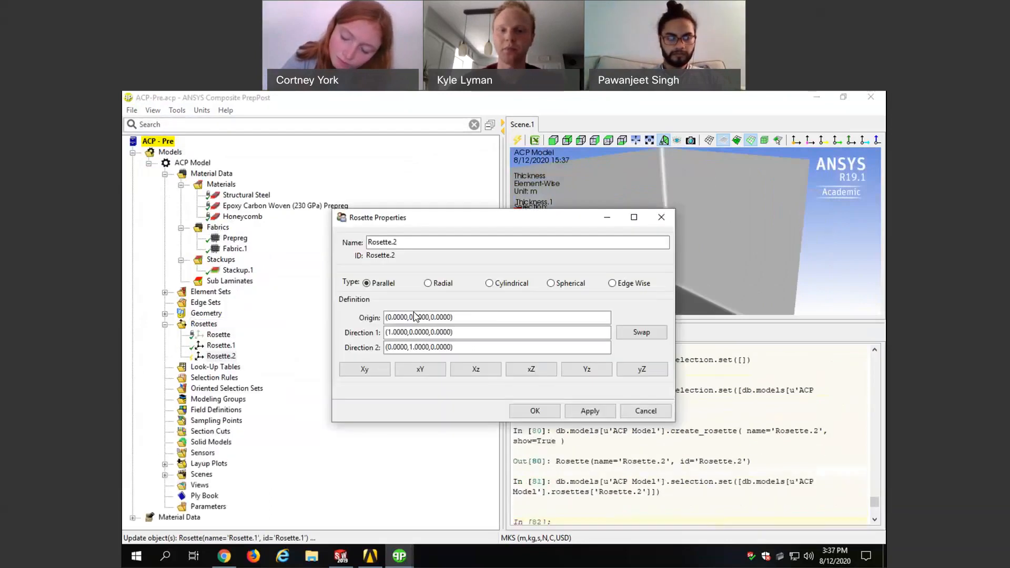
{"action": "left_click_drag", "start_coordinate": [410, 223], "coordinate": [258, 227]}
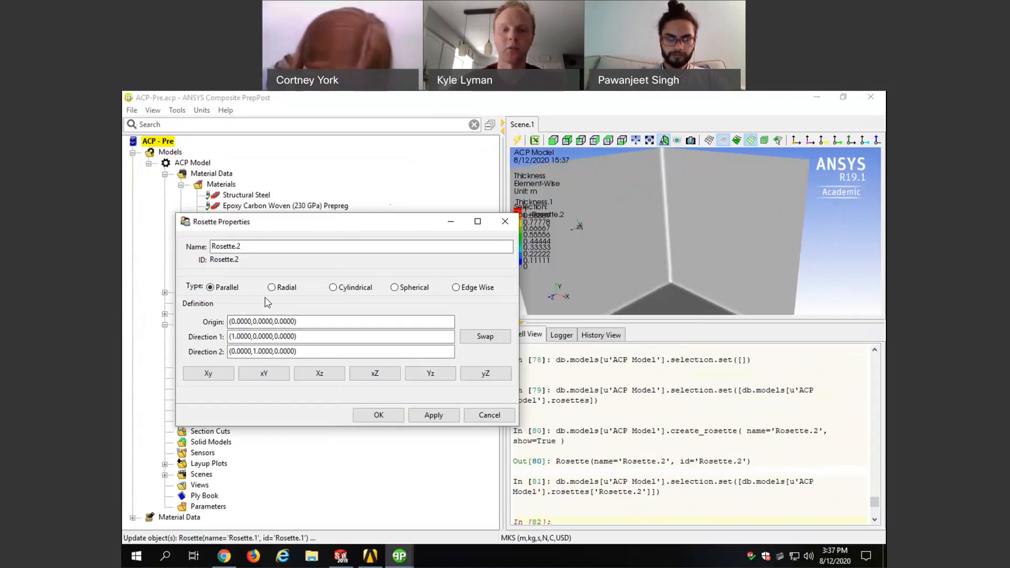
{"action": "left_click", "coordinate": [303, 320]}
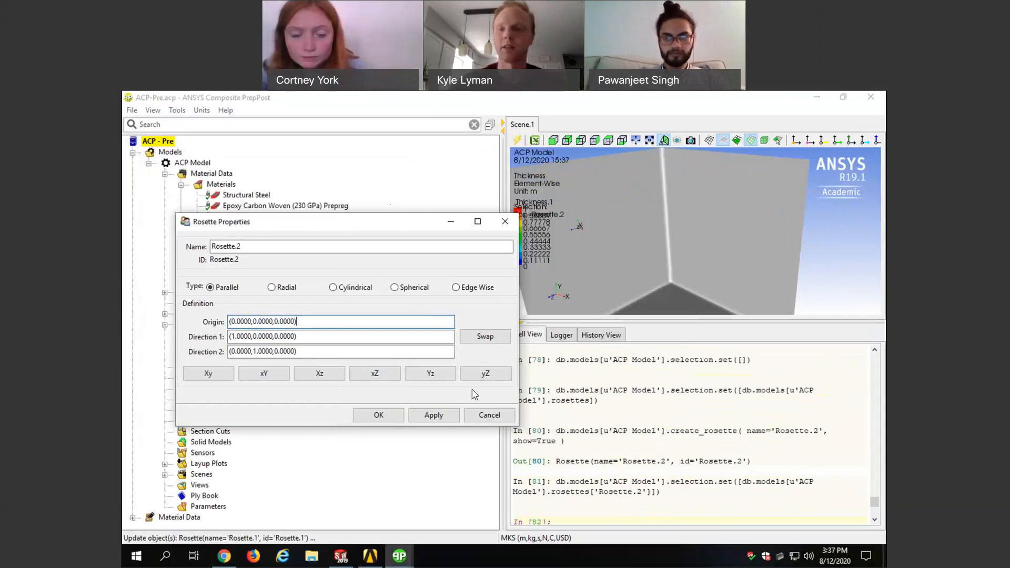
{"action": "left_click", "coordinate": [722, 219]}
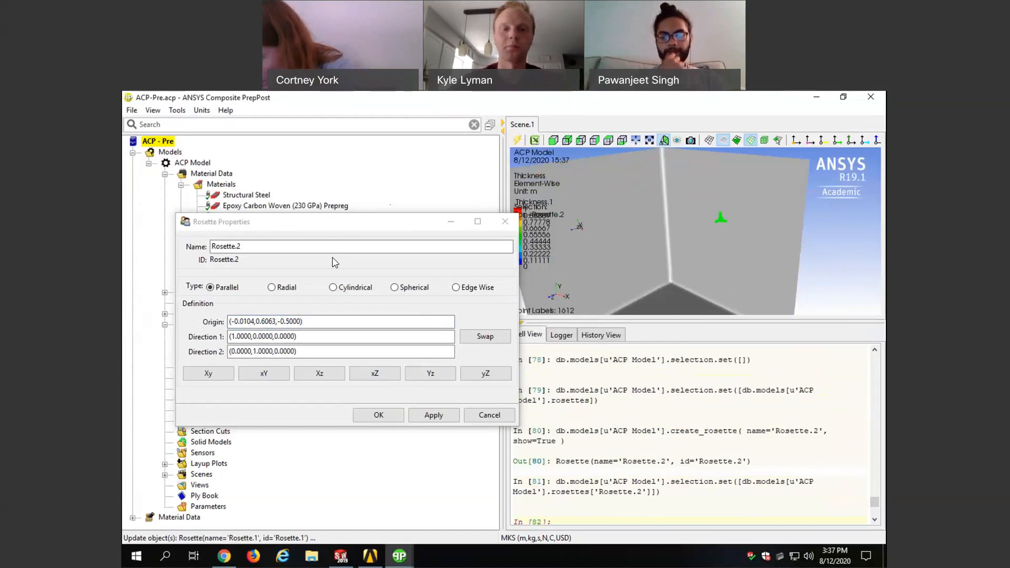
Step: Set Direction 1 of the second wall's rosette to (0.0000,0.0000,1.0000)
{"action": "left_click_drag", "start_coordinate": [323, 215], "coordinate": [296, 173]}
{"action": "left_click", "coordinate": [348, 291]}
{"action": "left_click_drag", "start_coordinate": [359, 185], "coordinate": [342, 170]}
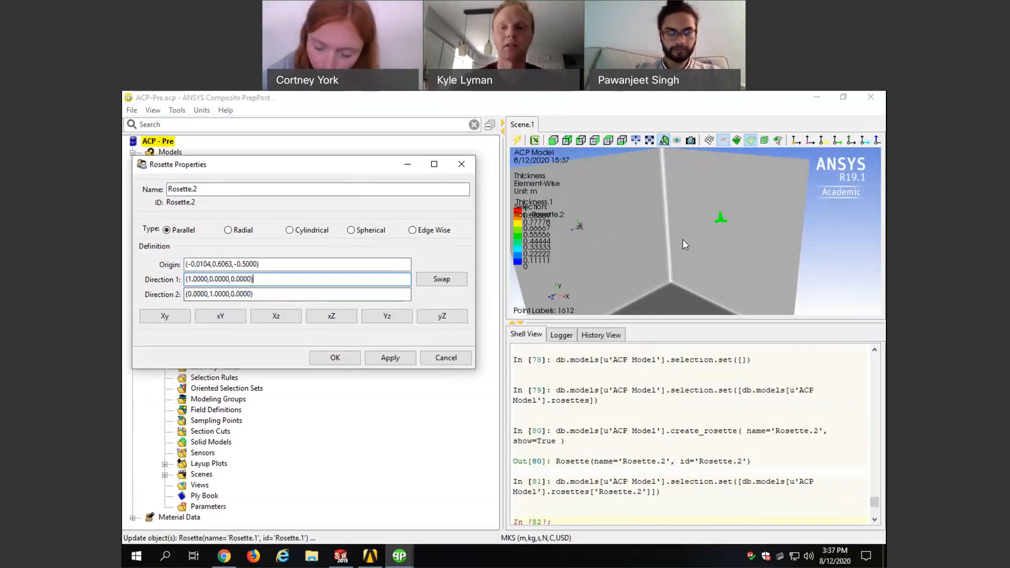
{"action": "scroll", "coordinate": [728, 229], "scroll_direction": "up", "scroll_amount": 3}
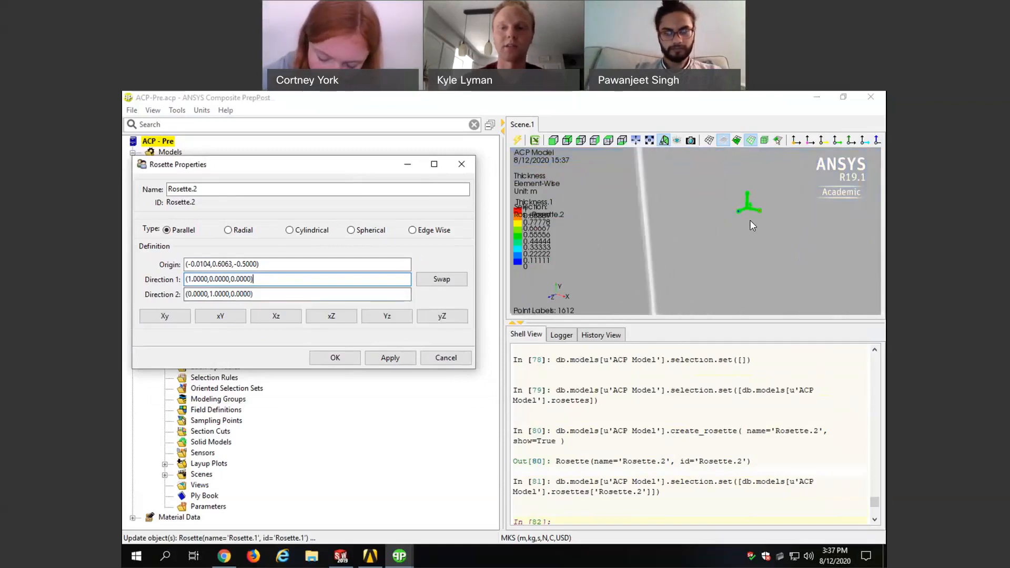
{"action": "scroll", "coordinate": [750, 221], "scroll_direction": "up", "scroll_amount": 1}
{"action": "left_click", "coordinate": [191, 279]}
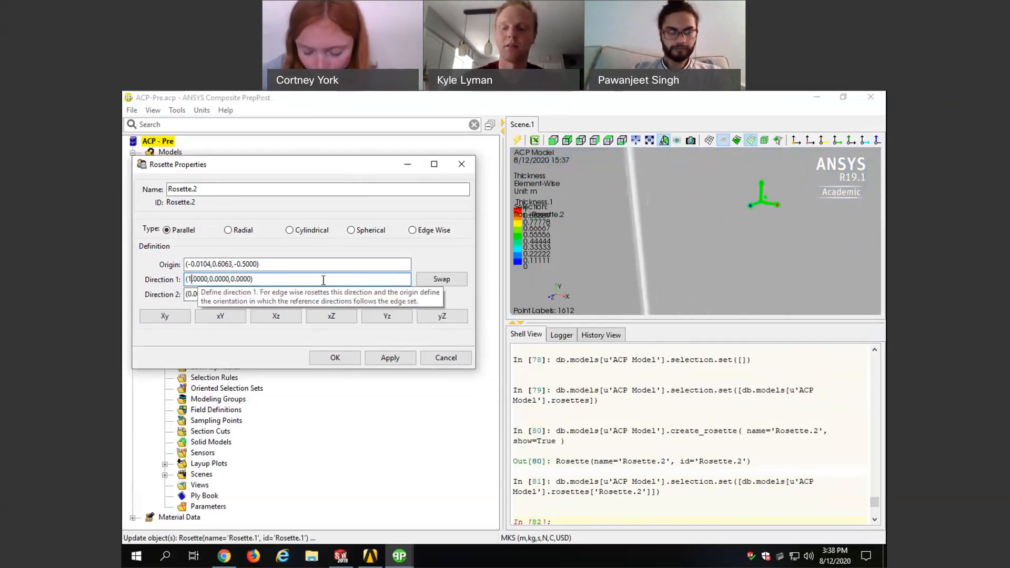
{"action": "key", "text": "BackSpace"}
{"action": "type", "text": "0"}
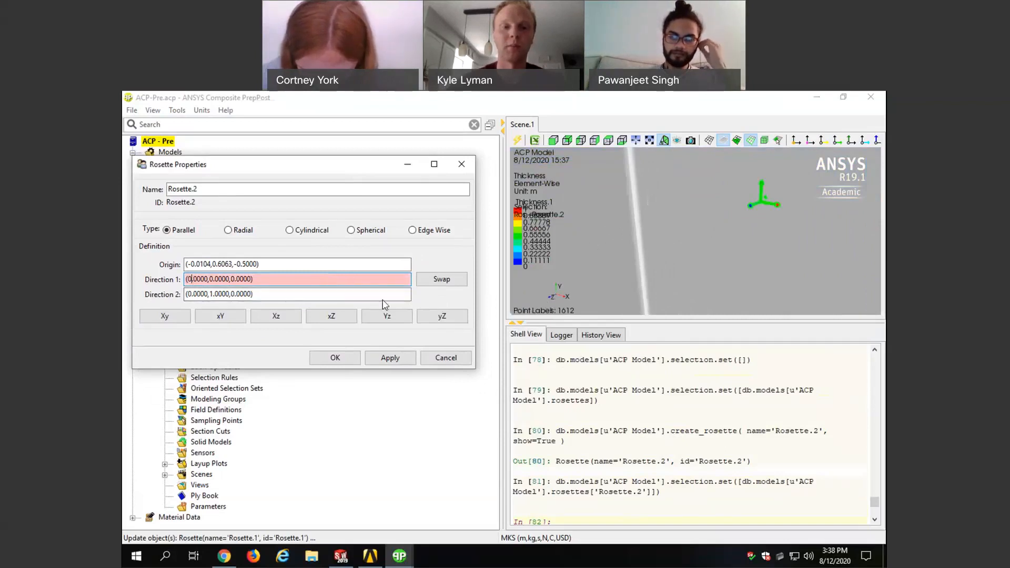
{"action": "left_click", "coordinate": [234, 280]}
{"action": "key", "text": "BackSpace"}
{"action": "type", "text": "1"}
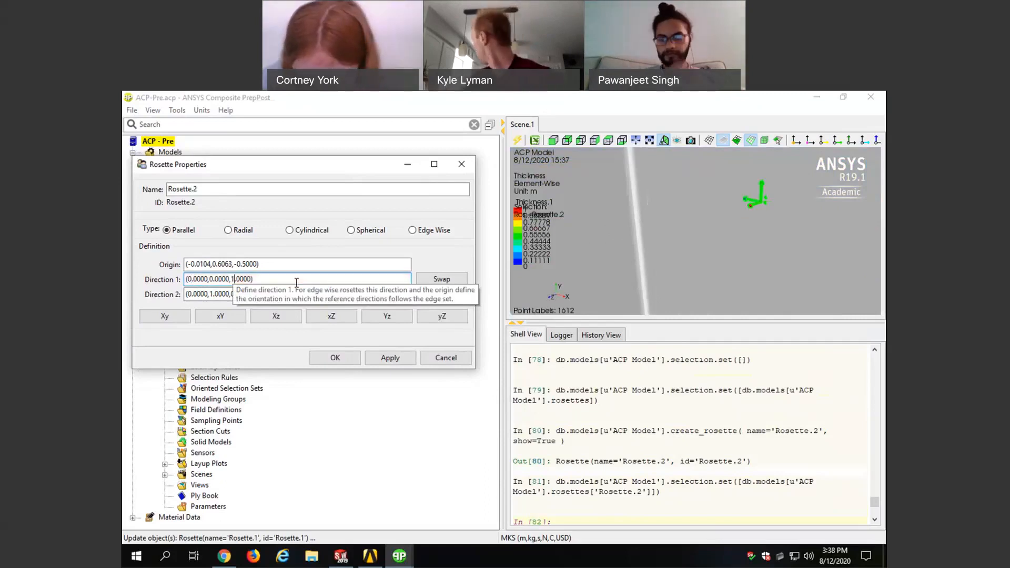
Step: Check the reoriented axes of Rosette.2 on the wall, then apply and accept its properties
{"action": "left_click", "coordinate": [245, 295]}
{"action": "scroll", "coordinate": [701, 272], "scroll_direction": "up", "scroll_amount": 1}
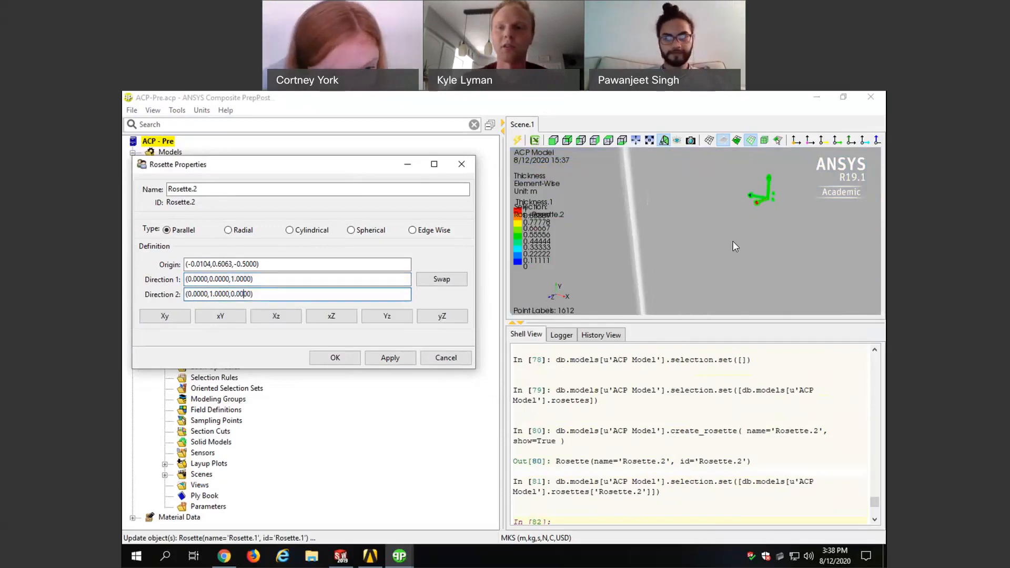
{"action": "scroll", "coordinate": [739, 237], "scroll_direction": "down", "scroll_amount": 3}
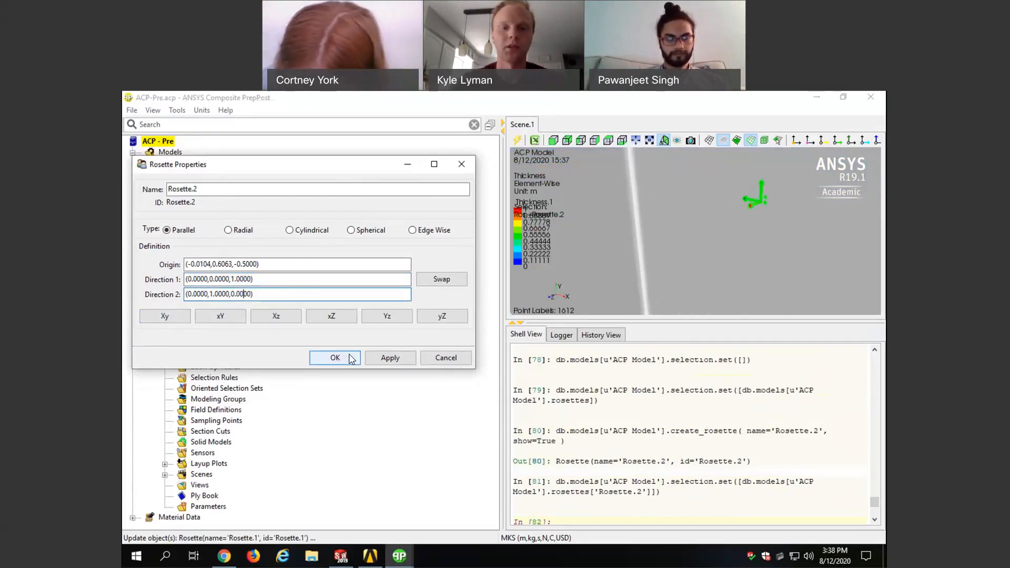
{"action": "left_click", "coordinate": [372, 357]}
{"action": "left_click", "coordinate": [341, 358]}
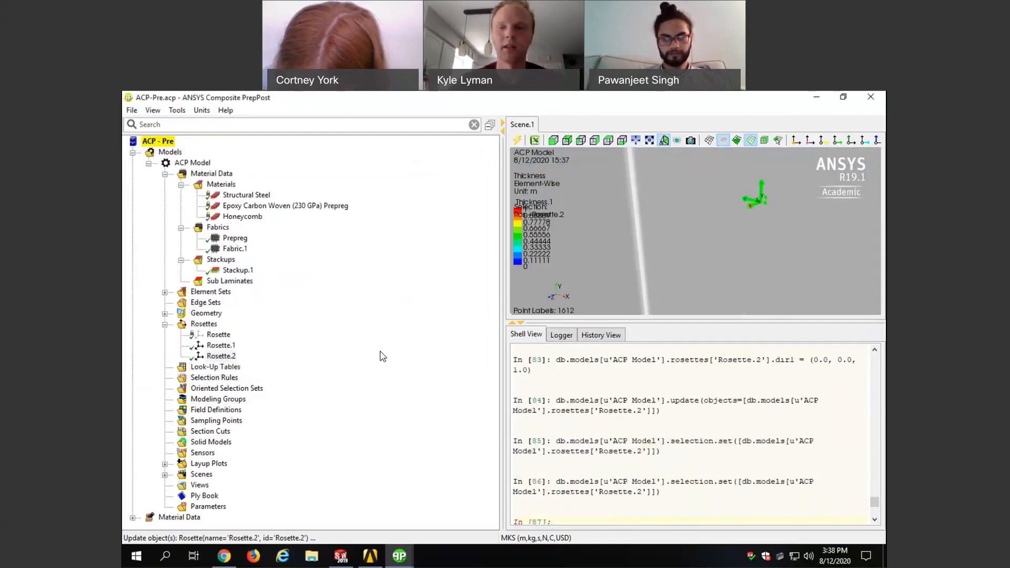
Step: Create a third parallel rosette and pick its origin on the floor face at about (0.1821,0.0000,0.1687)
{"action": "scroll", "coordinate": [687, 289], "scroll_direction": "down", "scroll_amount": 5}
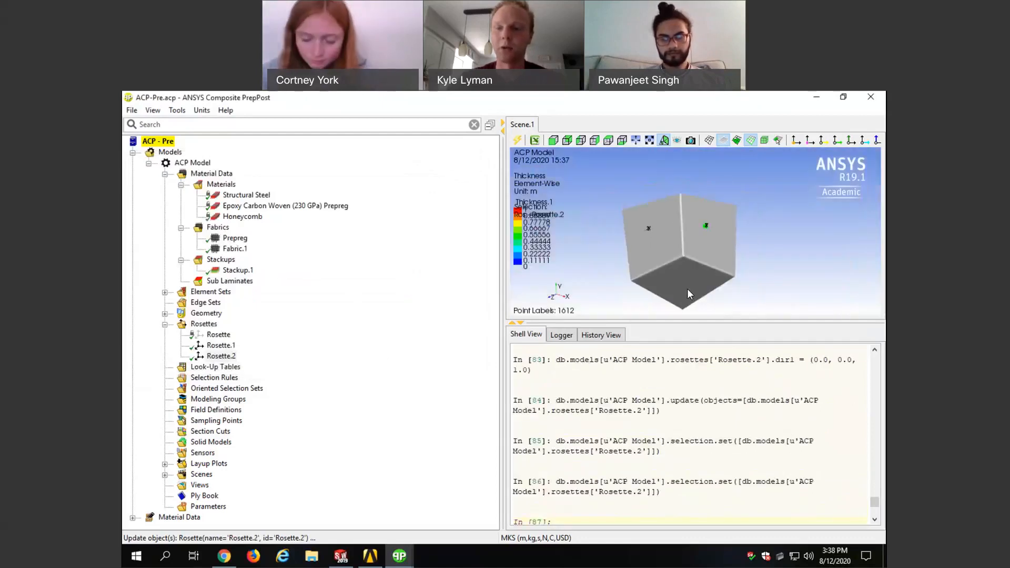
{"action": "scroll", "coordinate": [688, 288], "scroll_direction": "up", "scroll_amount": 2}
{"action": "scroll", "coordinate": [695, 231], "scroll_direction": "up", "scroll_amount": 2}
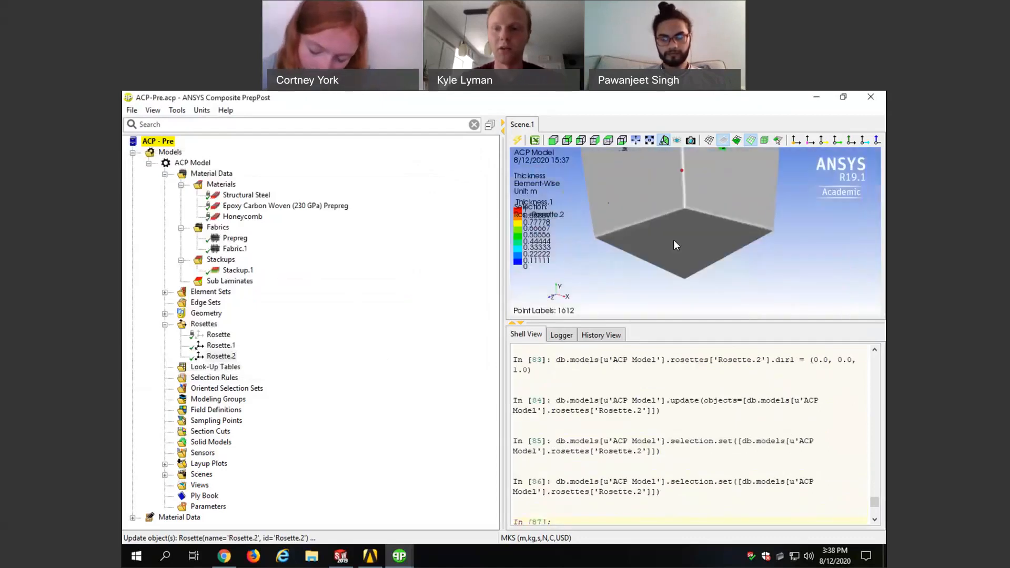
{"action": "scroll", "coordinate": [673, 239], "scroll_direction": "up", "scroll_amount": 2}
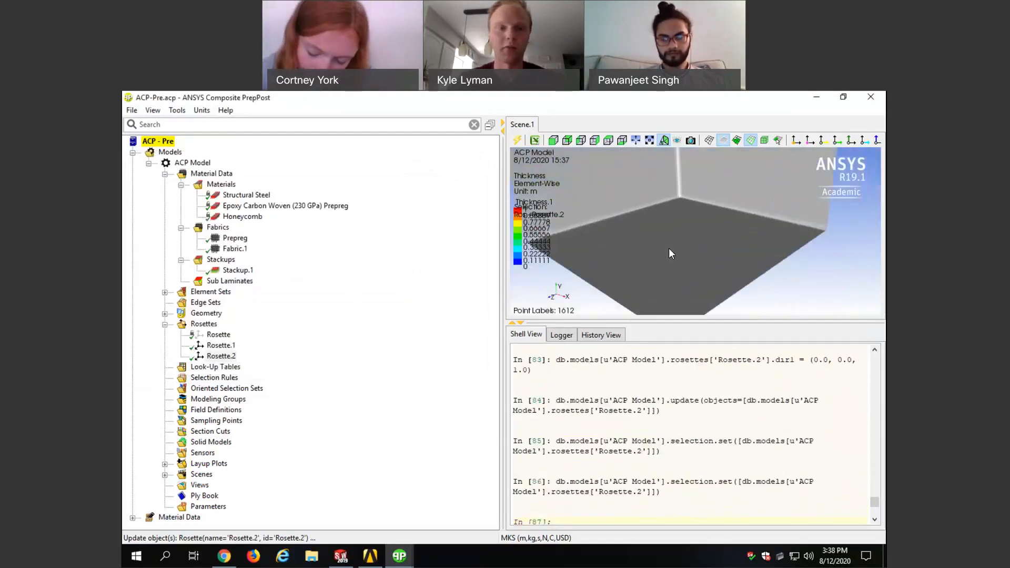
{"action": "right_click", "coordinate": [200, 322]}
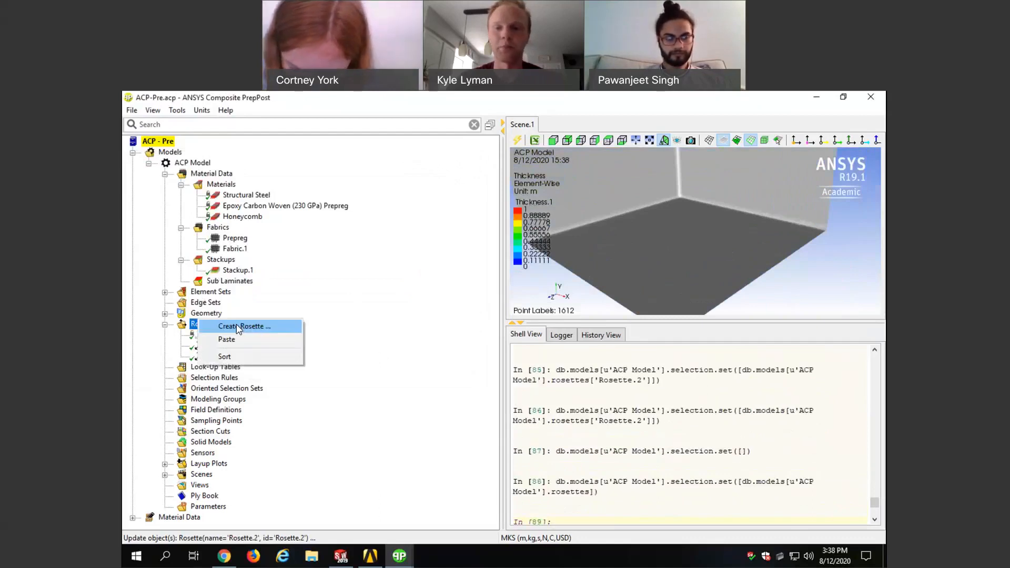
{"action": "left_click", "coordinate": [238, 326]}
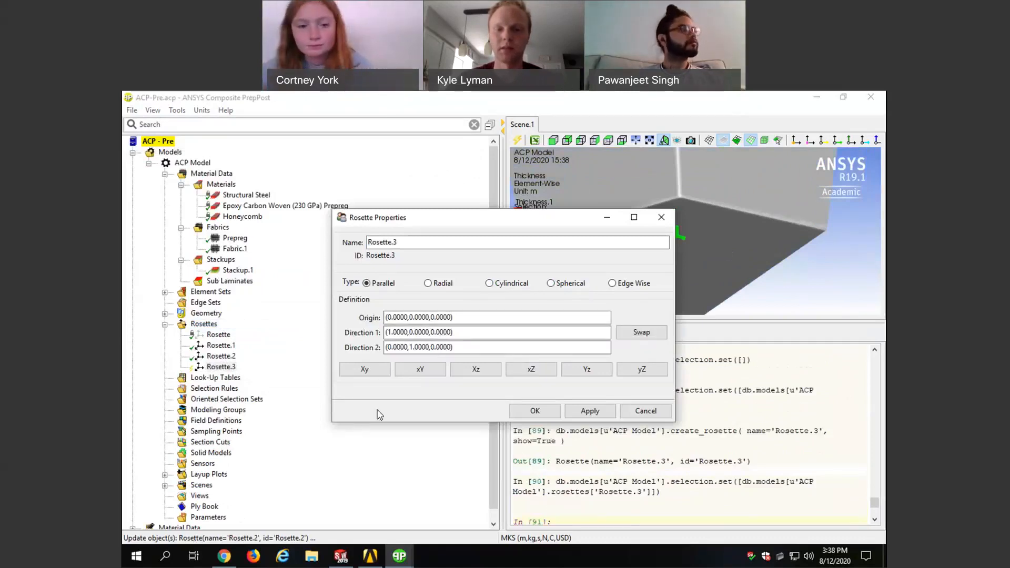
{"action": "left_click_drag", "start_coordinate": [449, 219], "coordinate": [303, 210]}
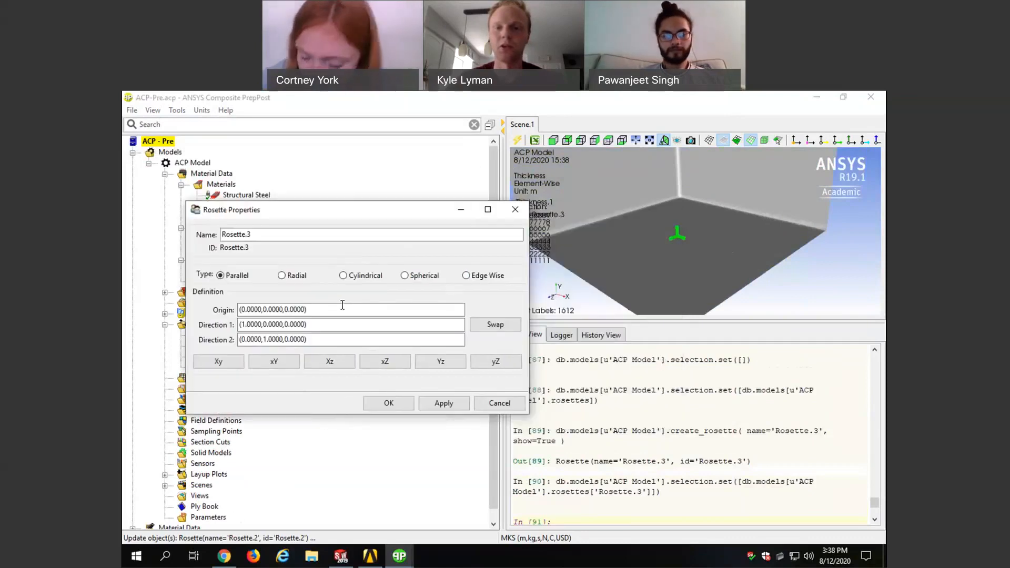
{"action": "left_click", "coordinate": [678, 261]}
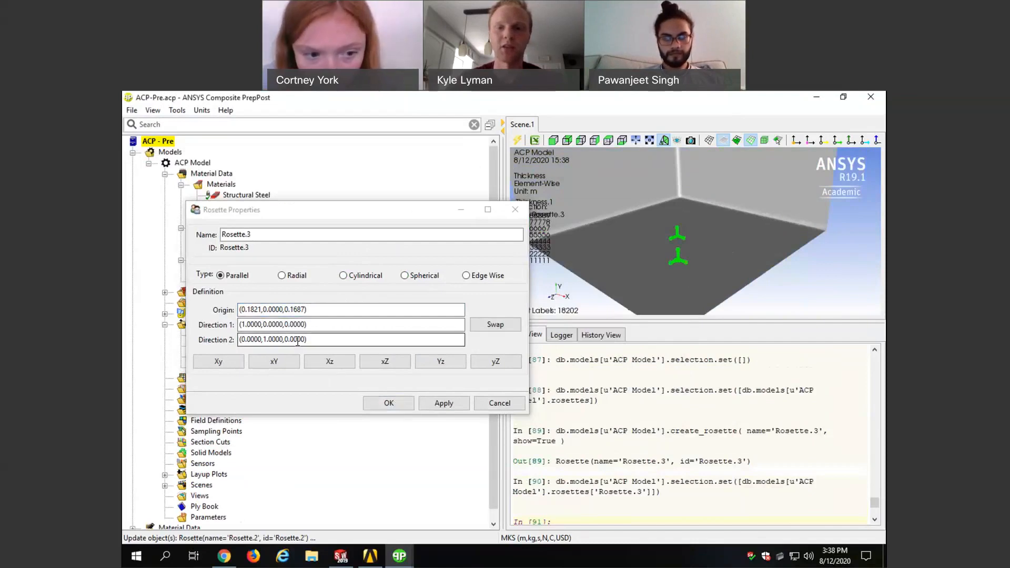
{"action": "left_click_drag", "start_coordinate": [316, 210], "coordinate": [294, 214]}
Step: Set Direction 1 of the floor rosette to (0.0000,1.0000,0.0000) and accept its properties
{"action": "left_click", "coordinate": [222, 330]}
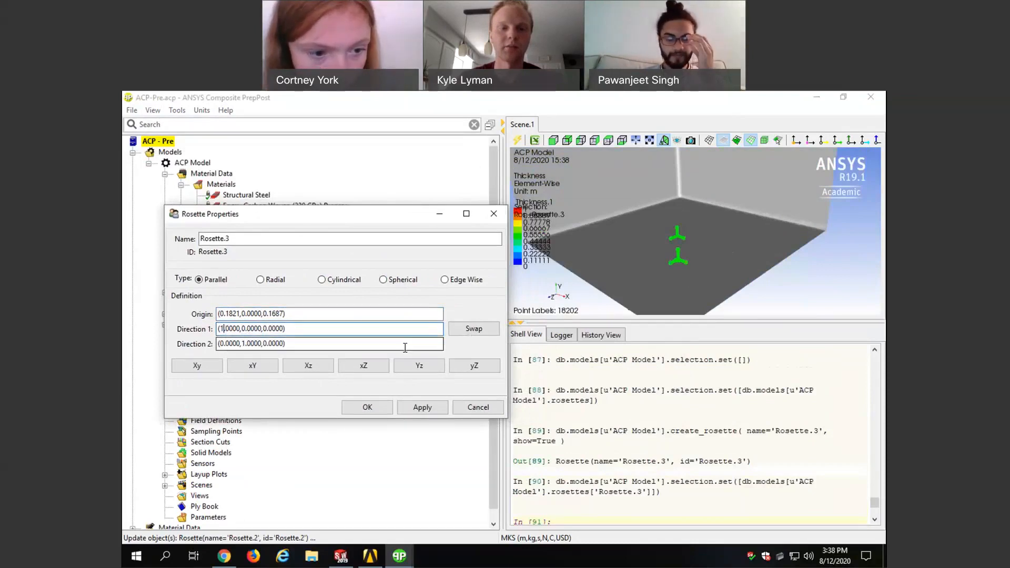
{"action": "key", "text": "BackSpace"}
{"action": "type", "text": "0"}
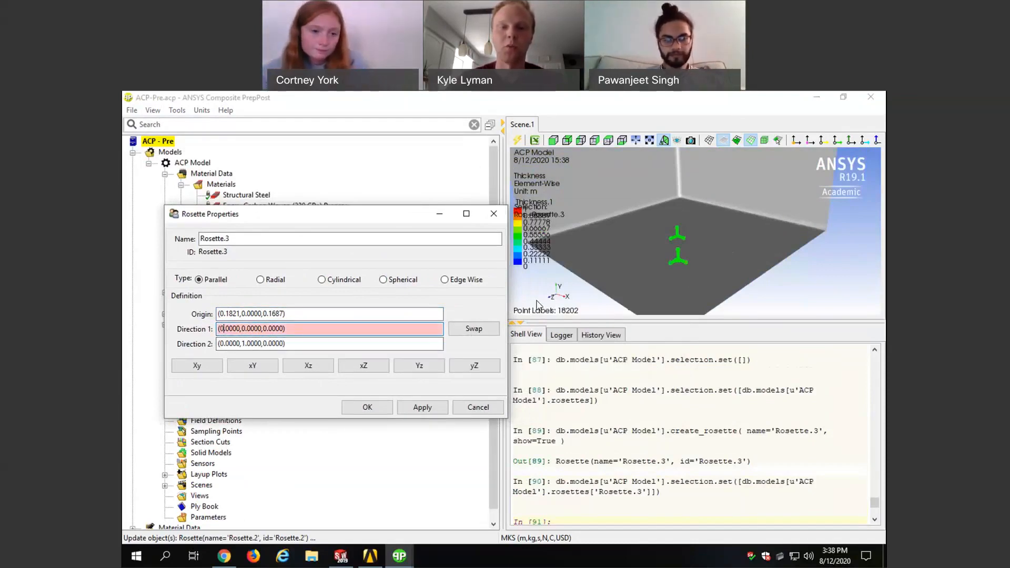
{"action": "left_click", "coordinate": [246, 328]}
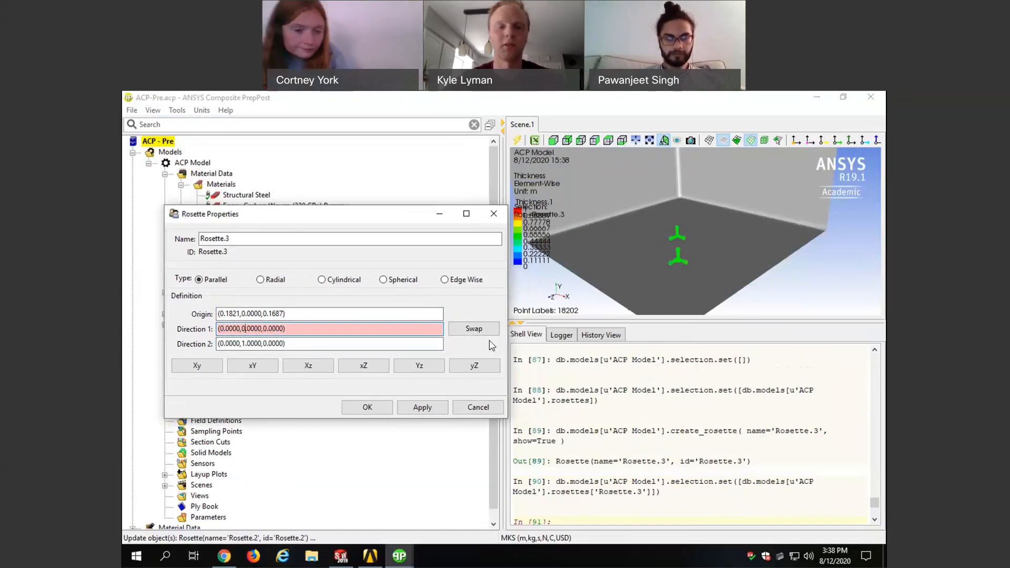
{"action": "key", "text": "BackSpace"}
{"action": "type", "text": "1"}
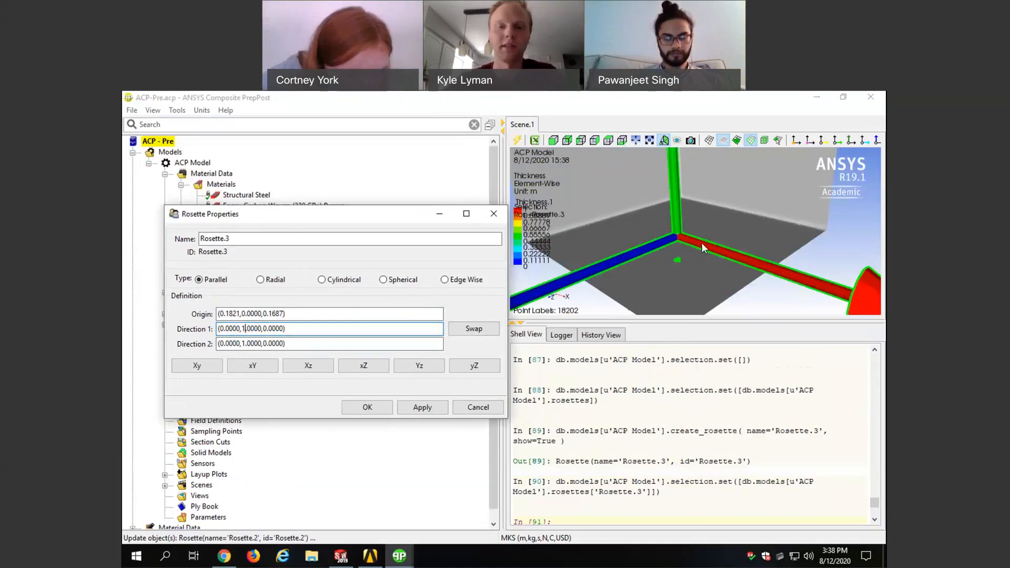
{"action": "left_click", "coordinate": [387, 410]}
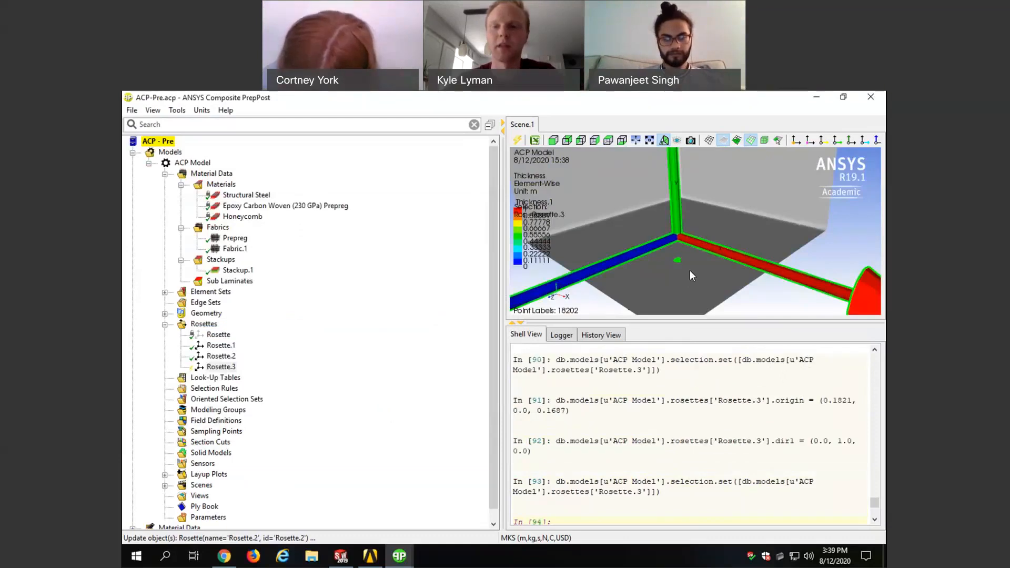
{"action": "scroll", "coordinate": [690, 270], "scroll_direction": "down", "scroll_amount": 6}
{"action": "scroll", "coordinate": [694, 194], "scroll_direction": "up", "scroll_amount": 2}
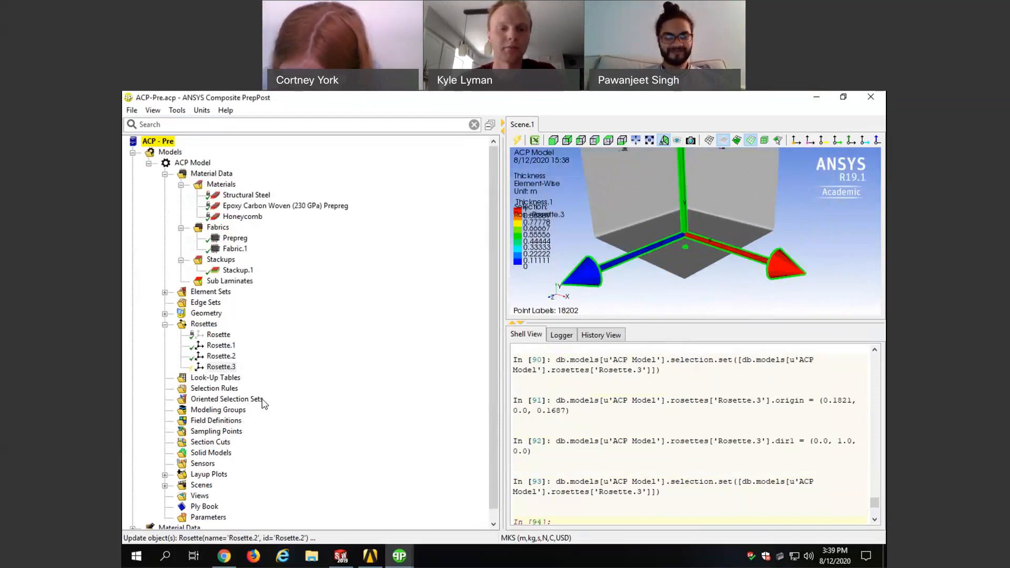
Step: Try to apply and accept the floor rosette's properties with both directions at (0.0000,1.0000,0.0000)
{"action": "right_click", "coordinate": [227, 364]}
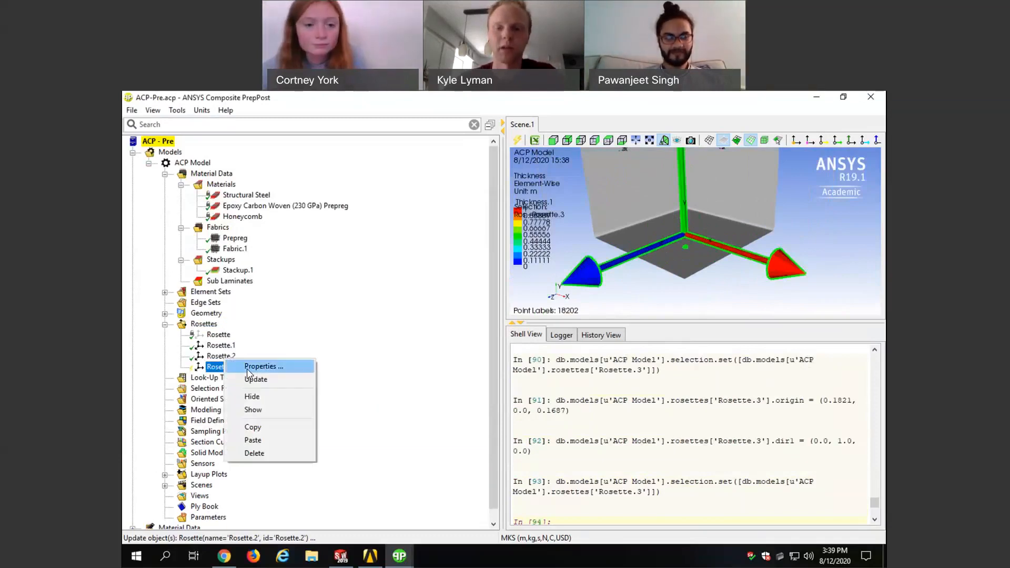
{"action": "left_click", "coordinate": [248, 371]}
{"action": "left_click", "coordinate": [580, 413]}
{"action": "left_click", "coordinate": [548, 412]}
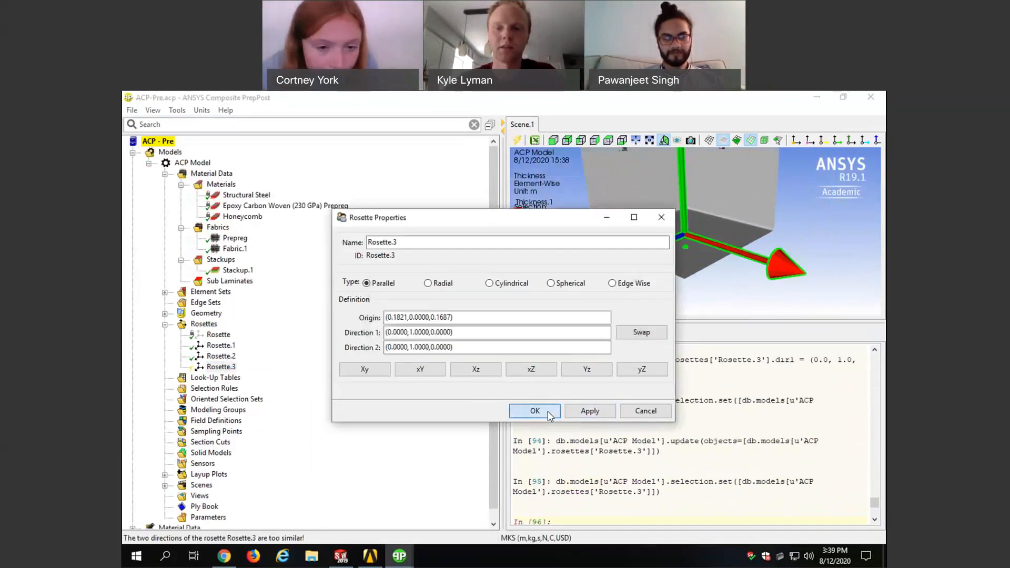
{"action": "left_click", "coordinate": [553, 413]}
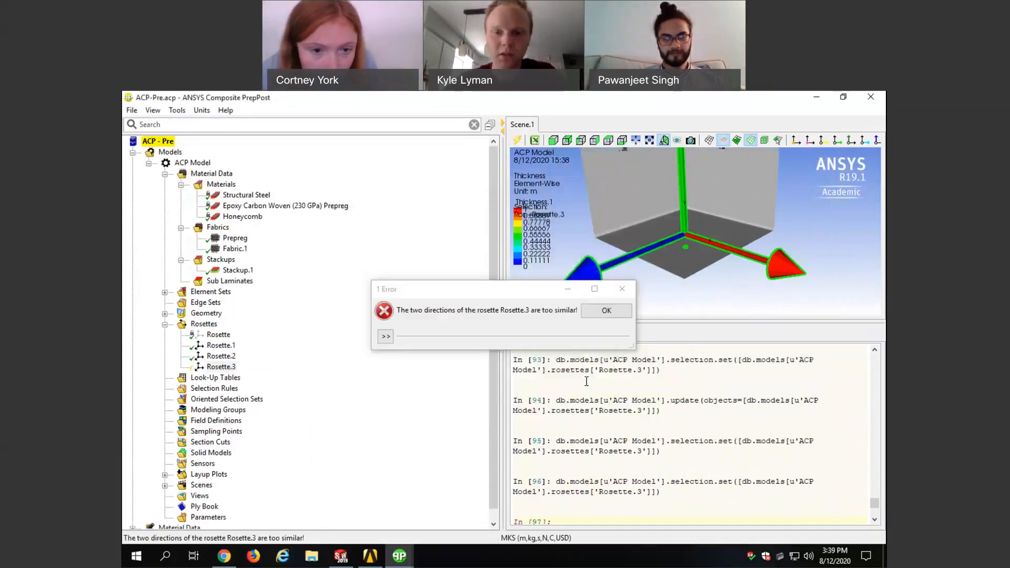
{"action": "left_click", "coordinate": [606, 313]}
Step: Reopen the properties of Rosette.3 and compare its two directions with the coordinate axes at the floor
{"action": "right_click", "coordinate": [230, 370]}
{"action": "left_click", "coordinate": [258, 370]}
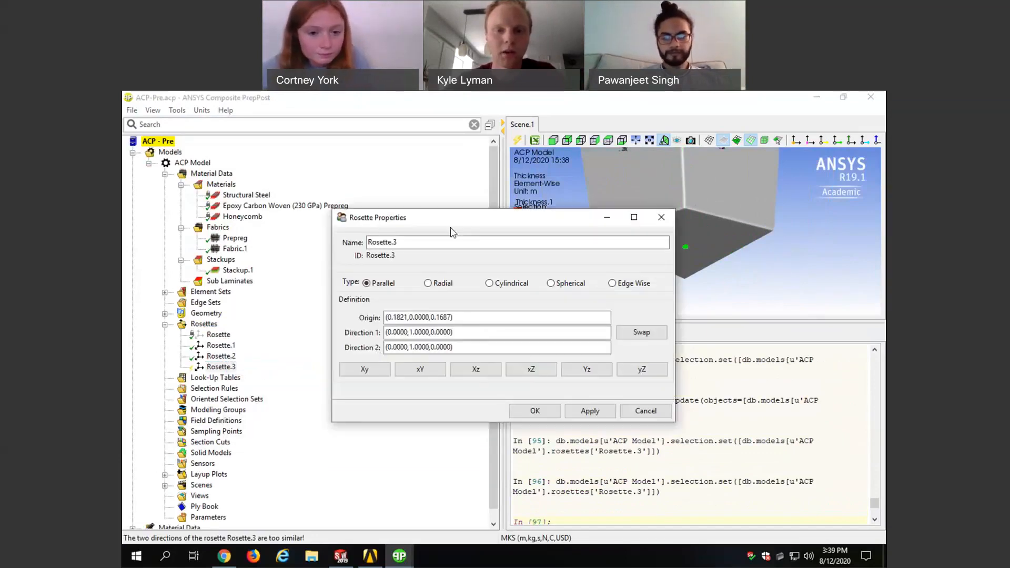
{"action": "left_click_drag", "start_coordinate": [450, 227], "coordinate": [251, 201]}
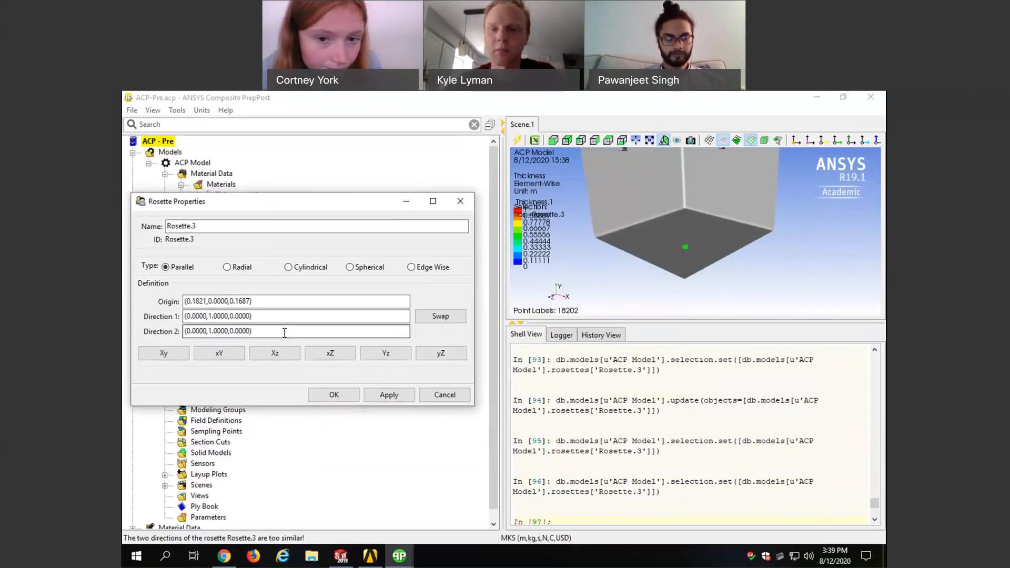
{"action": "scroll", "coordinate": [679, 252], "scroll_direction": "up", "scroll_amount": 2}
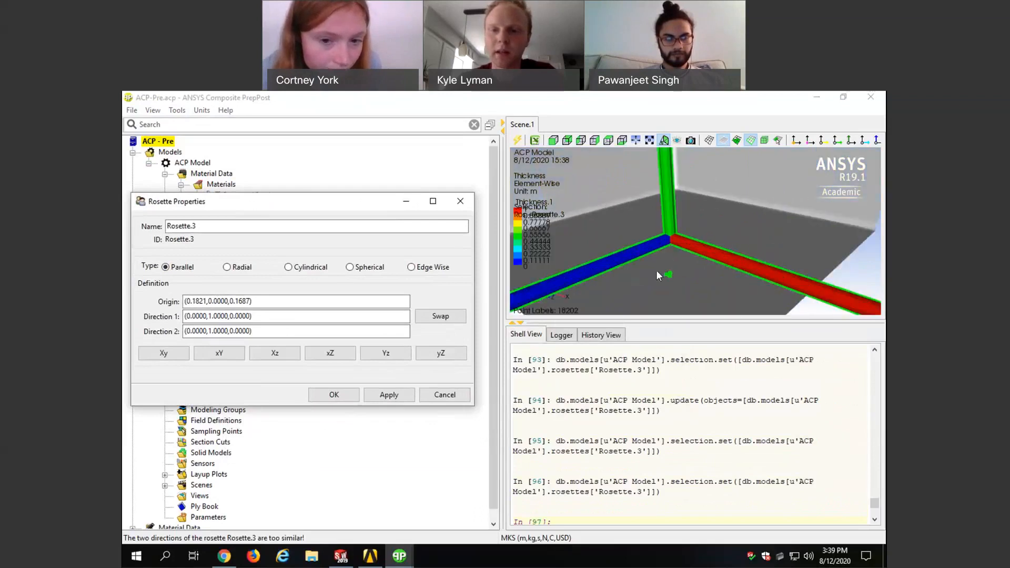
{"action": "scroll", "coordinate": [645, 259], "scroll_direction": "down", "scroll_amount": 1}
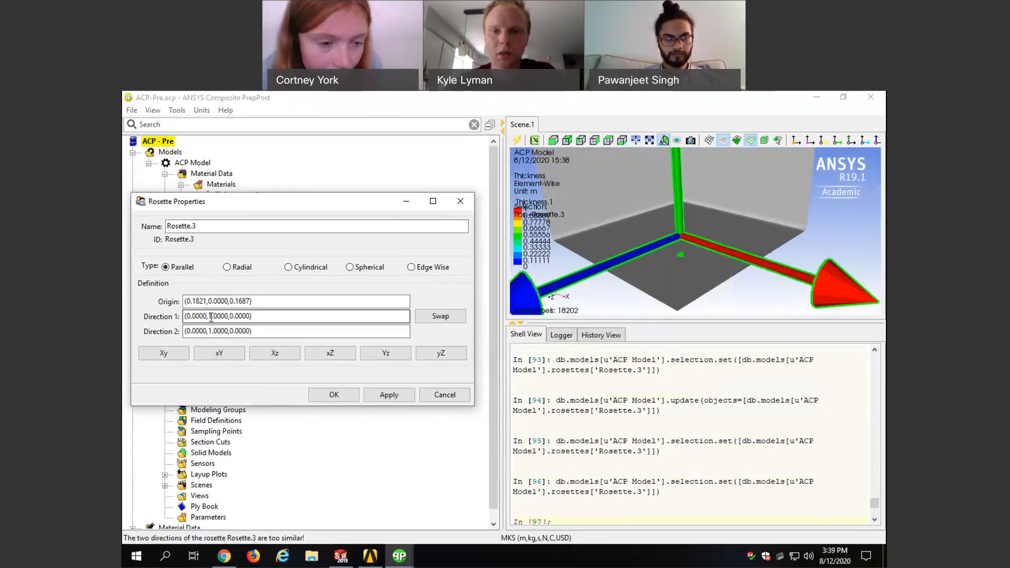
{"action": "scroll", "coordinate": [583, 298], "scroll_direction": "up", "scroll_amount": 1}
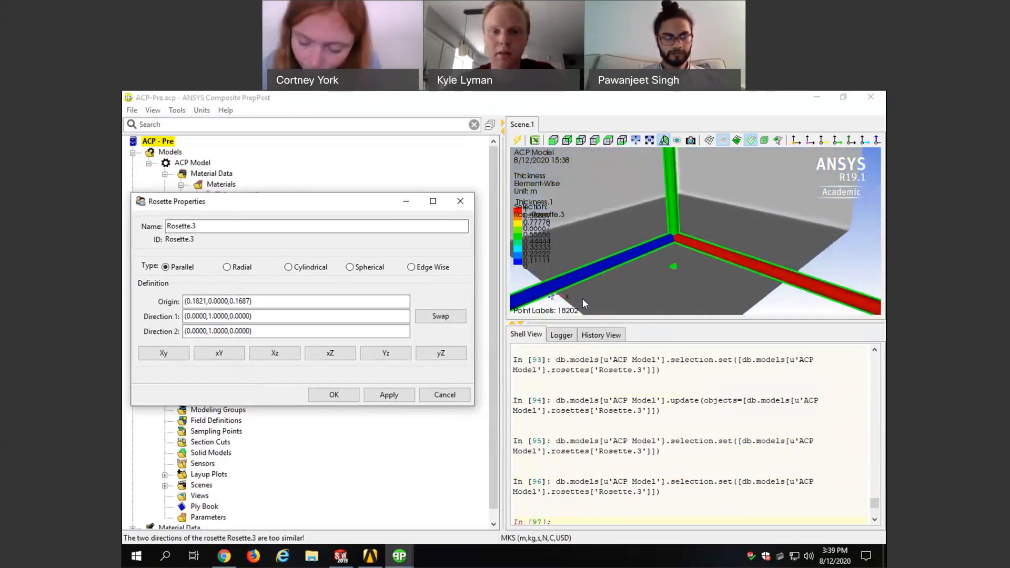
{"action": "scroll", "coordinate": [581, 299], "scroll_direction": "down", "scroll_amount": 1}
{"action": "scroll", "coordinate": [582, 304], "scroll_direction": "down", "scroll_amount": 2}
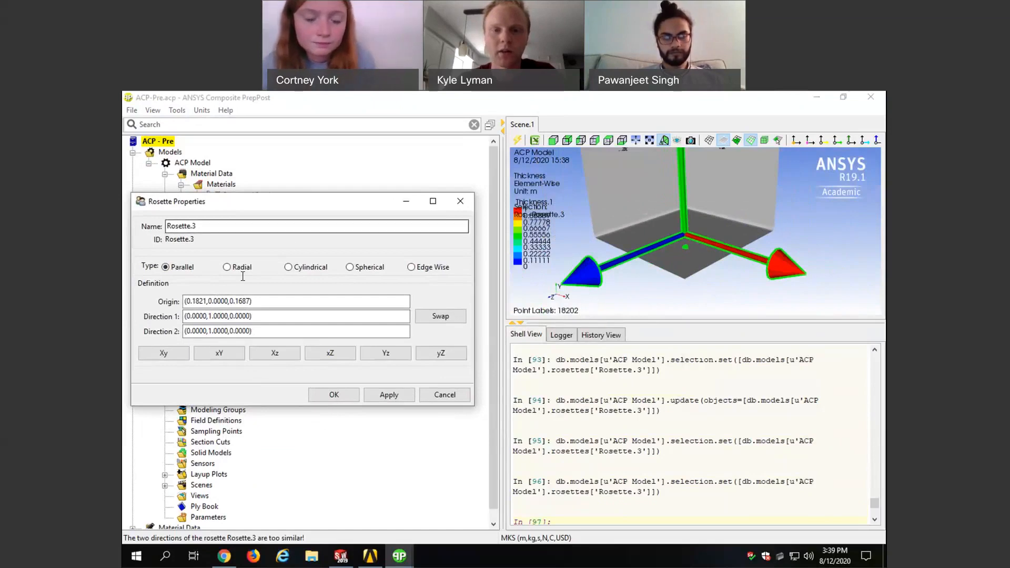
{"action": "left_click", "coordinate": [244, 314]}
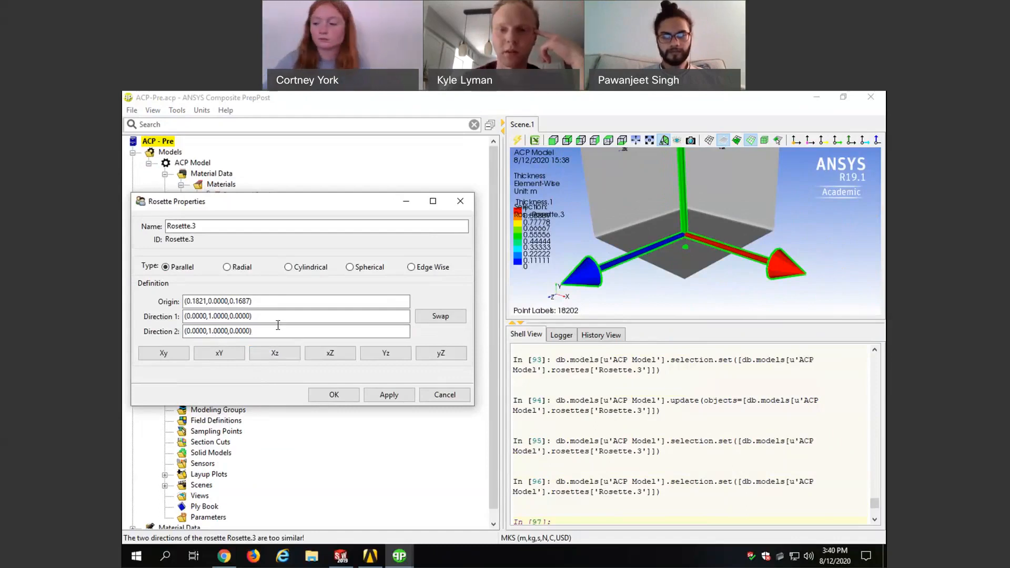
{"action": "scroll", "coordinate": [680, 293], "scroll_direction": "down", "scroll_amount": 2}
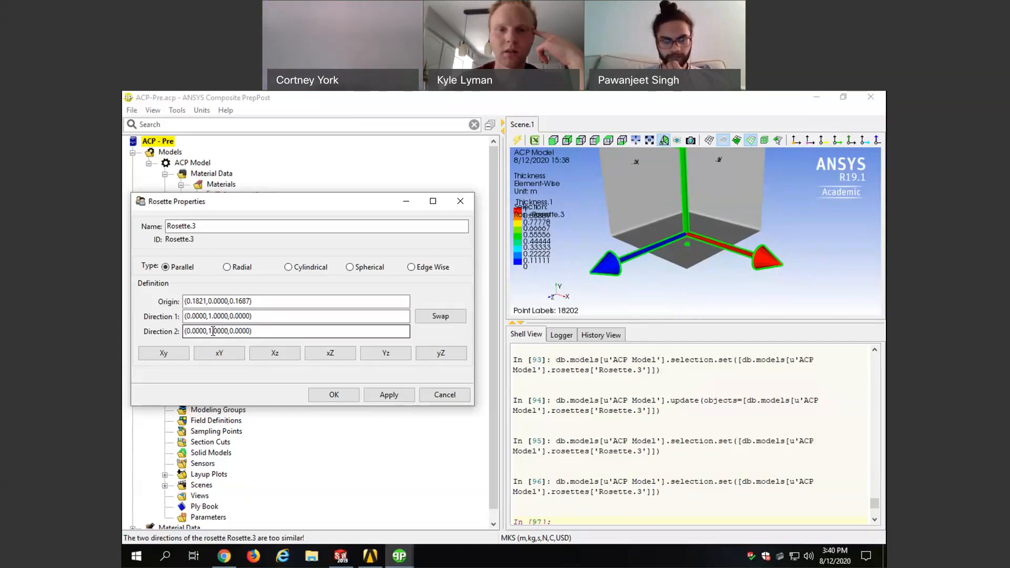
Step: Set Direction 2 of the floor rosette to (-1.0000,0.0000,0.0000), then apply and accept its properties
{"action": "left_click", "coordinate": [211, 331]}
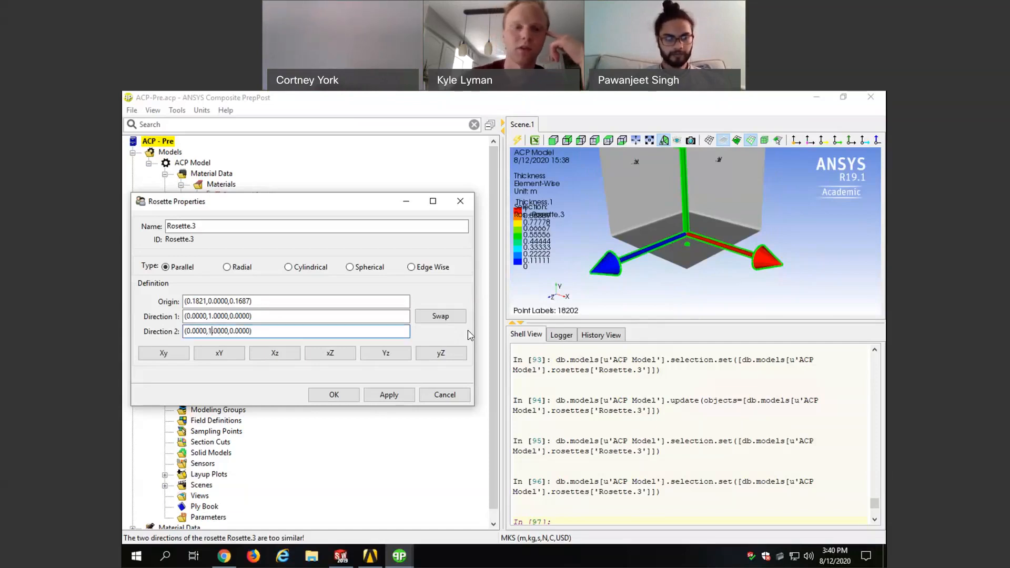
{"action": "key", "text": "Delete"}
{"action": "key", "text": "Delete"}
{"action": "type", "text": "0"}
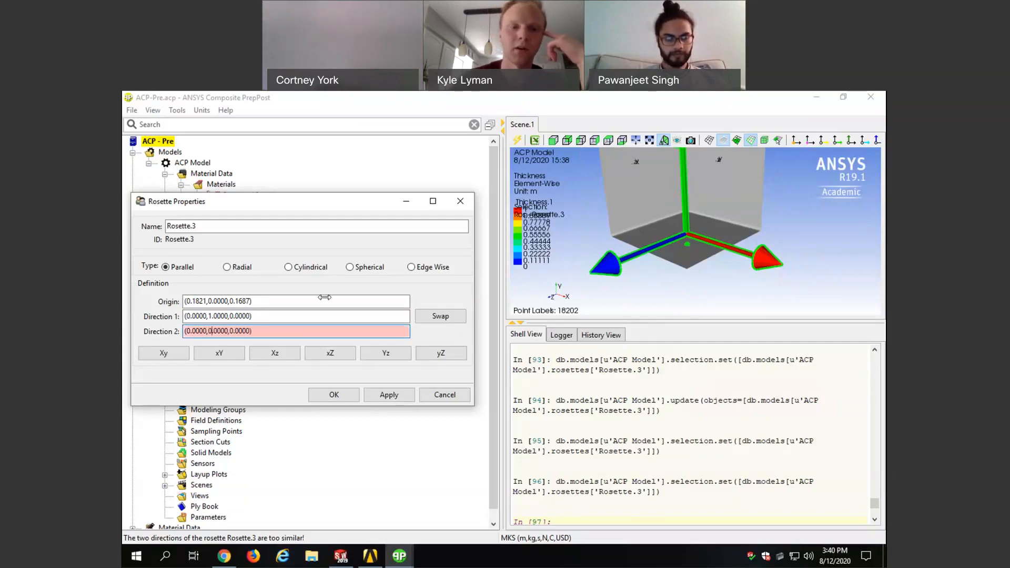
{"action": "left_click", "coordinate": [190, 331]}
{"action": "key", "text": "BackSpace"}
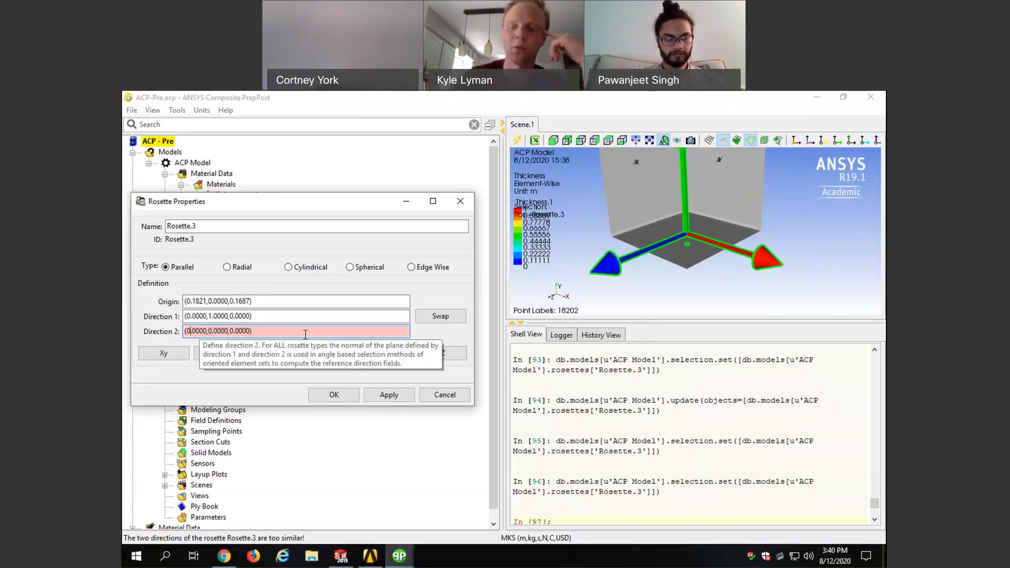
{"action": "type", "text": "-1"}
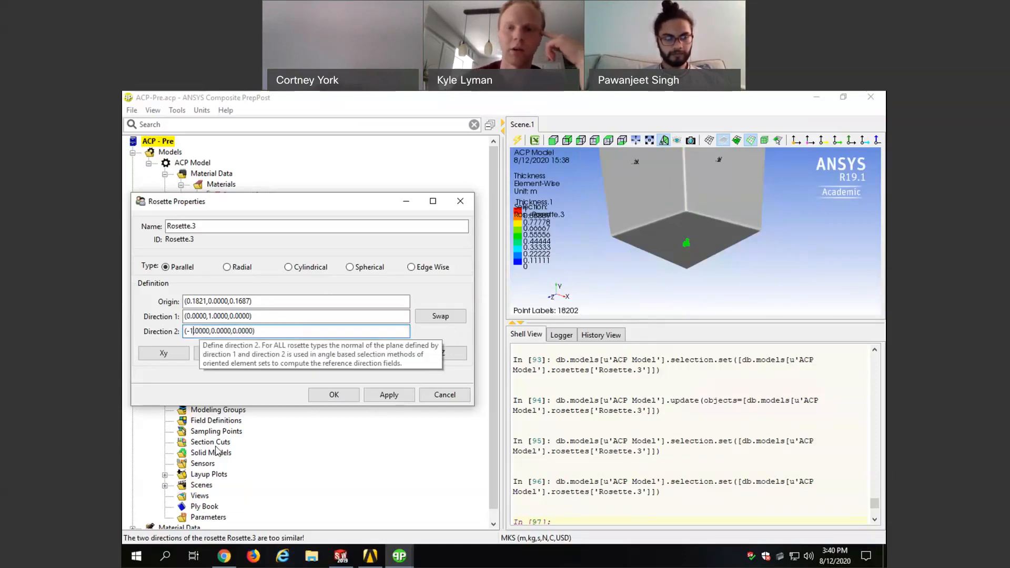
{"action": "left_click", "coordinate": [388, 395]}
{"action": "left_click", "coordinate": [340, 396]}
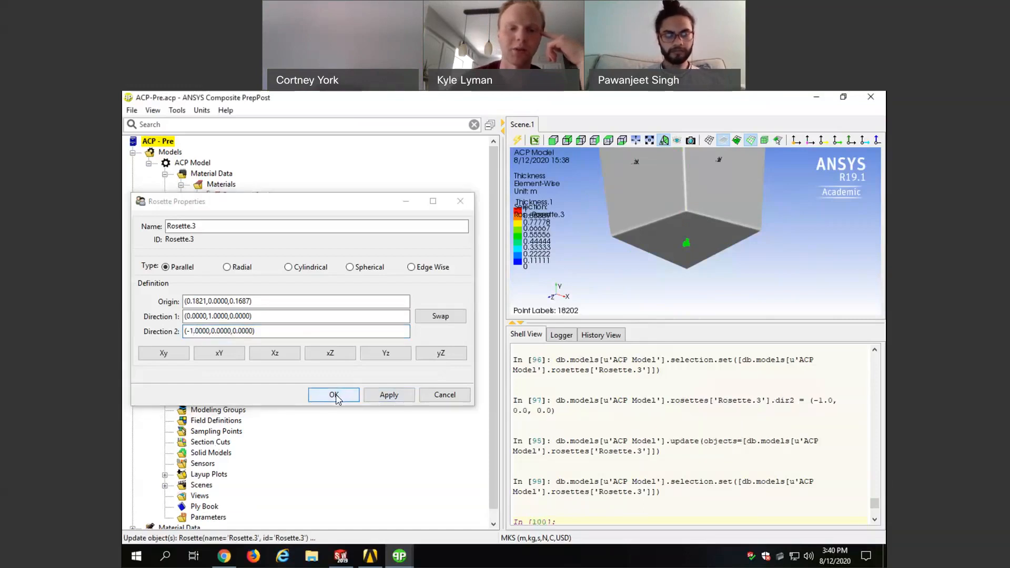
{"action": "left_click", "coordinate": [334, 396]}
{"action": "left_click_drag", "start_coordinate": [700, 239], "coordinate": [705, 228]}
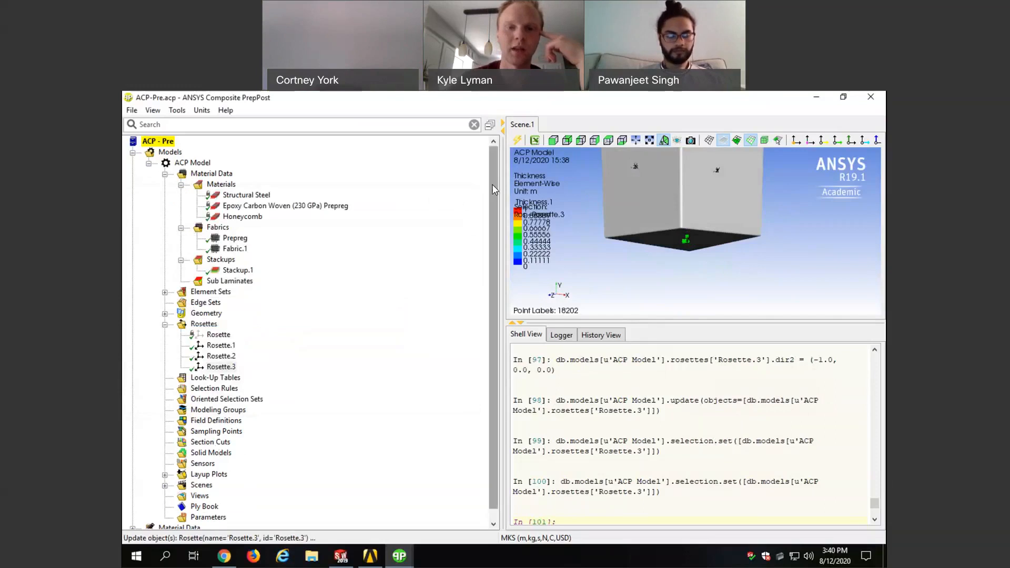
Step: Create a new oriented selection set in the ACP model, expand the existing element sets, and name the new set Low X Wall
{"action": "scroll", "coordinate": [491, 192], "scroll_direction": "down", "scroll_amount": 1}
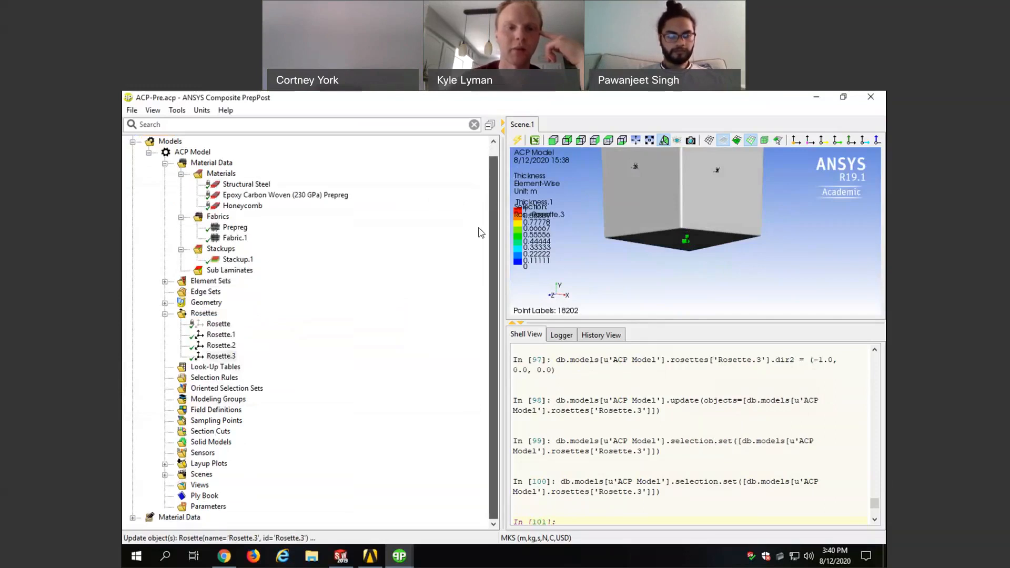
{"action": "left_click", "coordinate": [165, 313]}
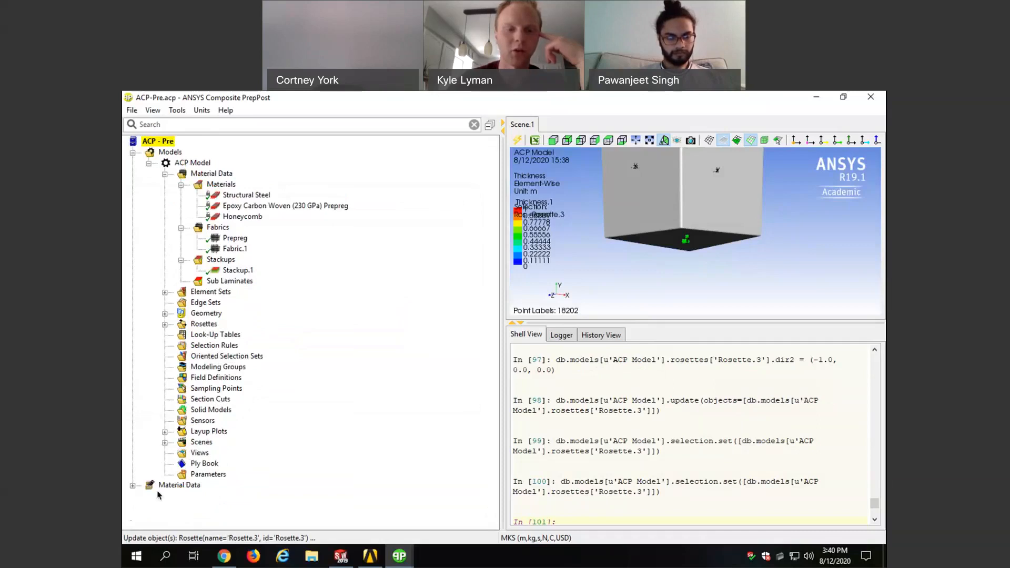
{"action": "left_click", "coordinate": [216, 357]}
{"action": "right_click", "coordinate": [212, 353]}
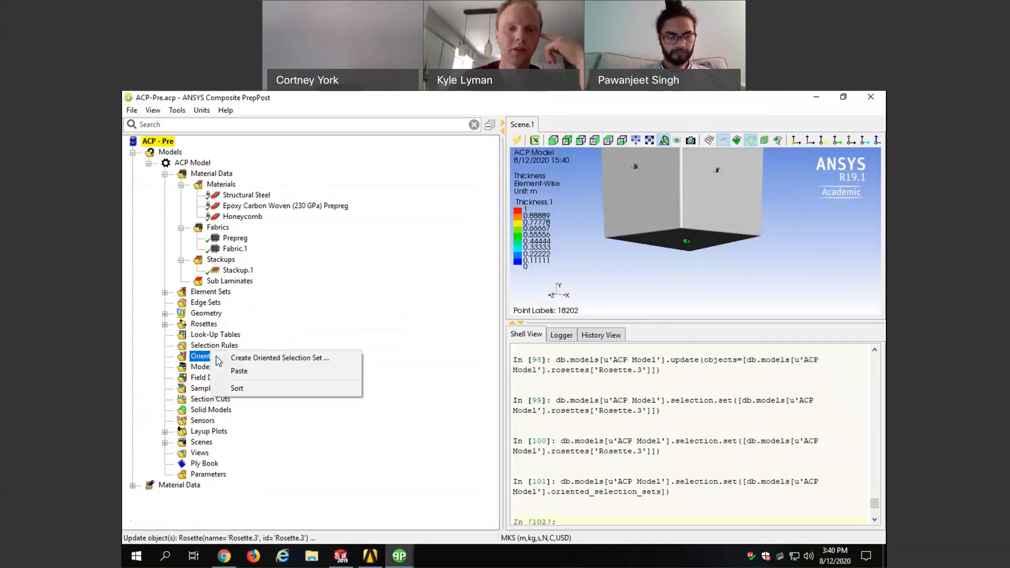
{"action": "left_click", "coordinate": [251, 360]}
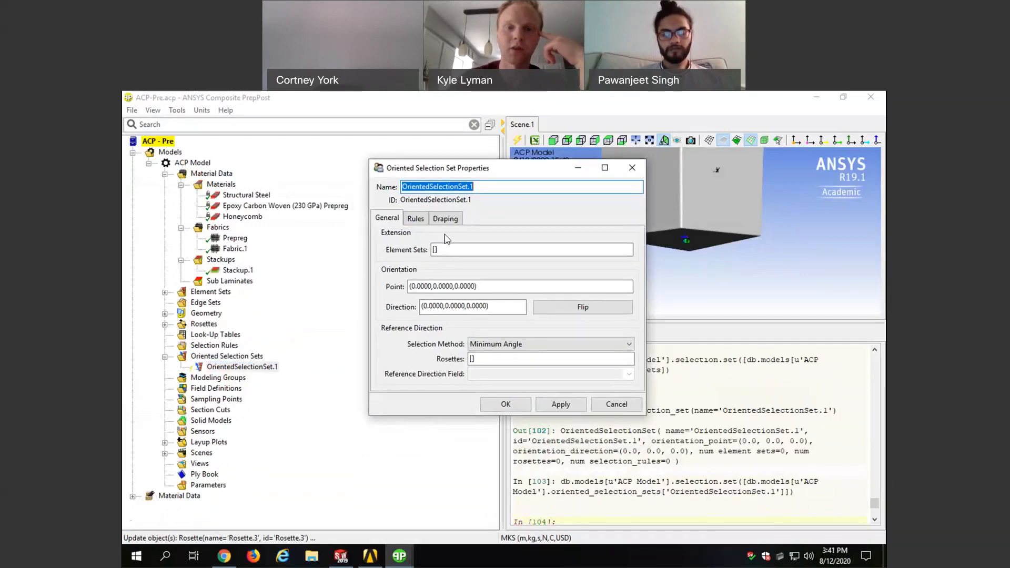
{"action": "left_click", "coordinate": [435, 250]}
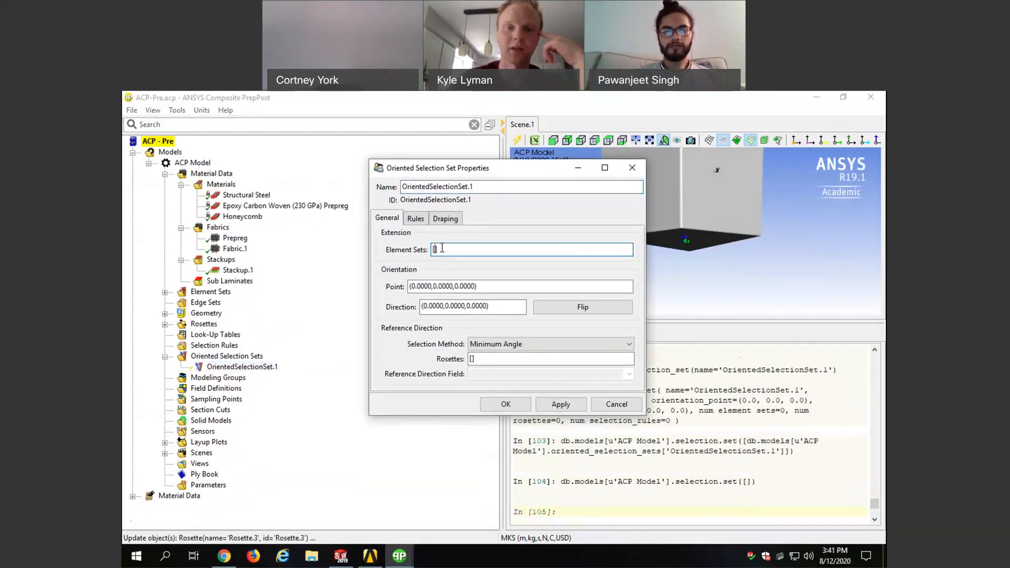
{"action": "left_click", "coordinate": [164, 292]}
{"action": "left_click", "coordinate": [434, 249]}
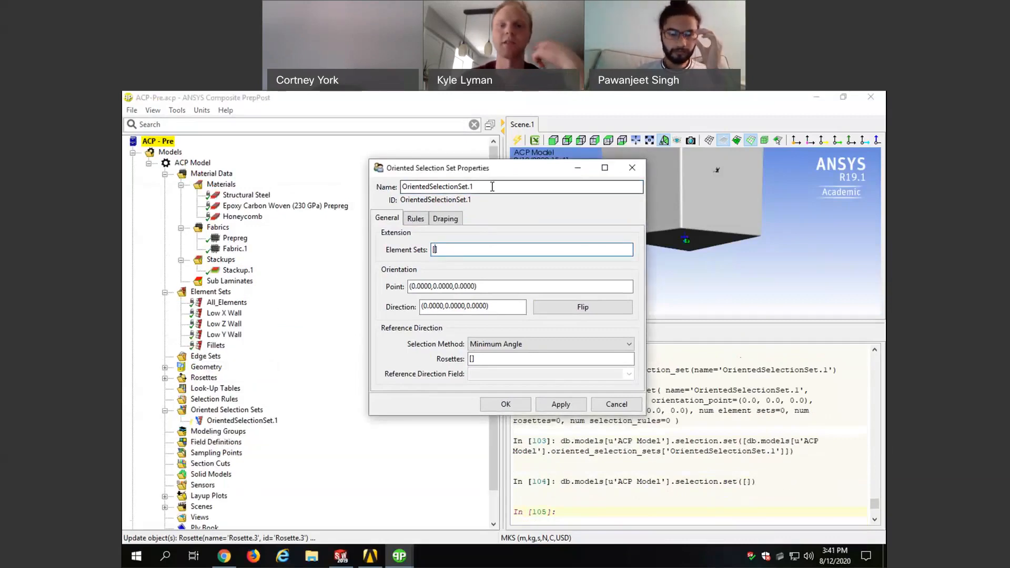
{"action": "left_click_drag", "start_coordinate": [491, 186], "coordinate": [316, 196]}
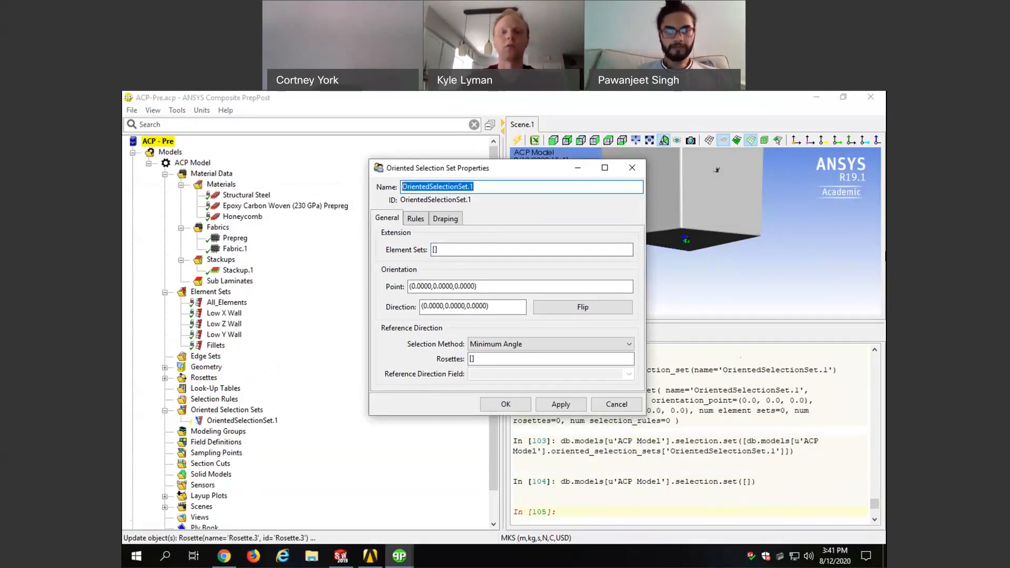
{"action": "type", "text": "Low"}
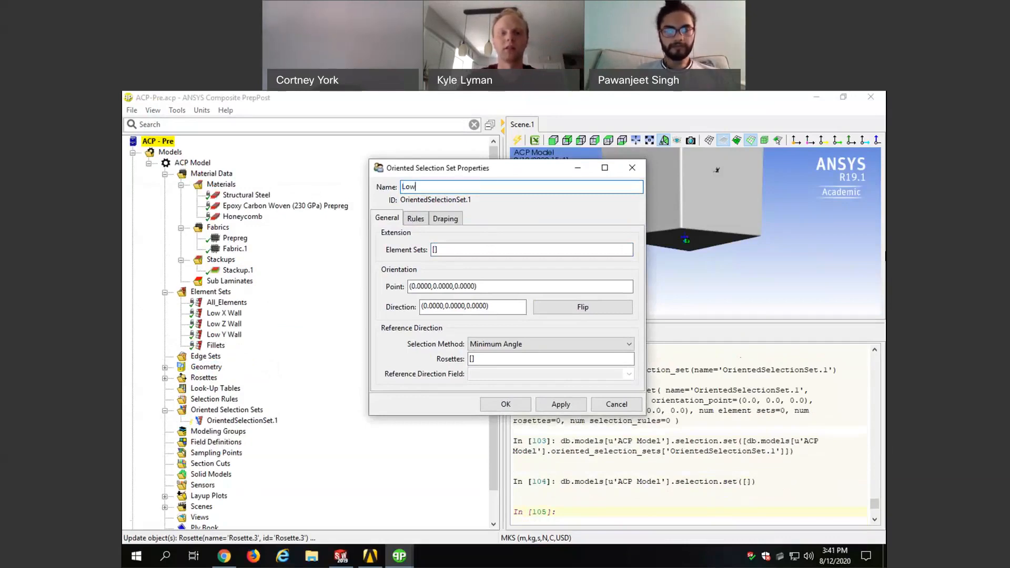
{"action": "type", "text": " X Wall"}
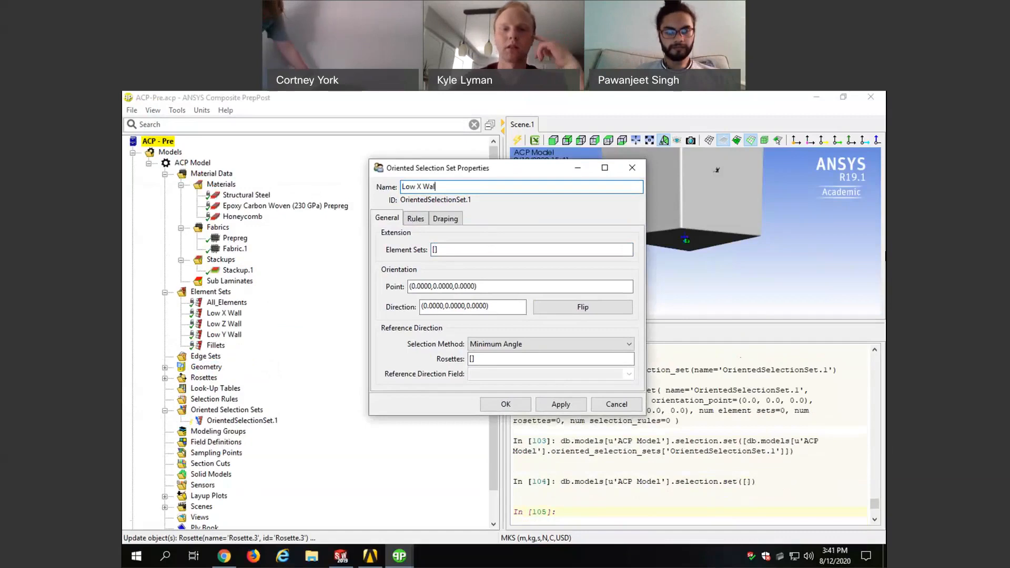
Step: Assign the Low X Wall element set to the oriented selection set and move its properties dialog clear of the model
{"action": "left_click", "coordinate": [492, 250]}
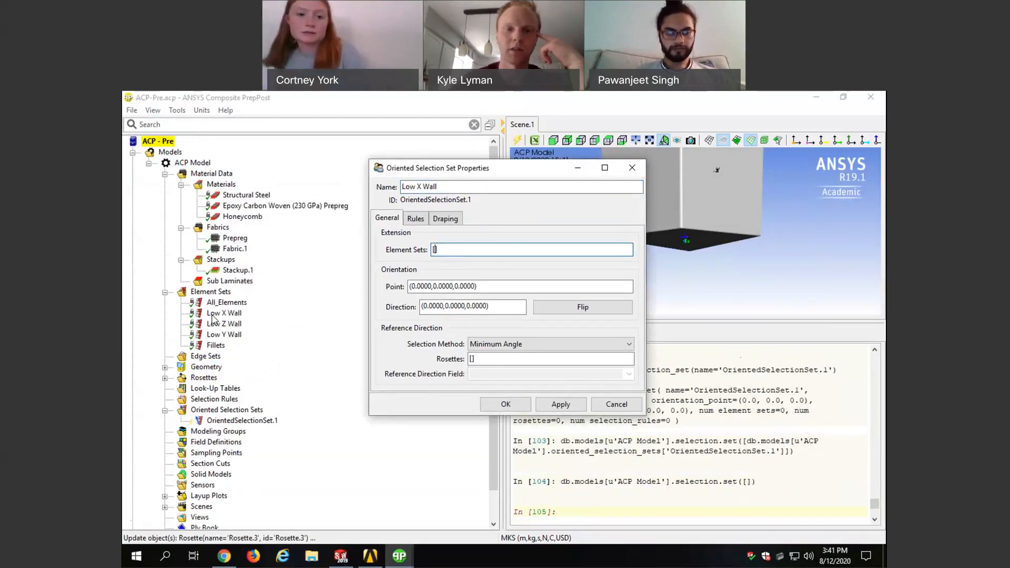
{"action": "left_click", "coordinate": [242, 315]}
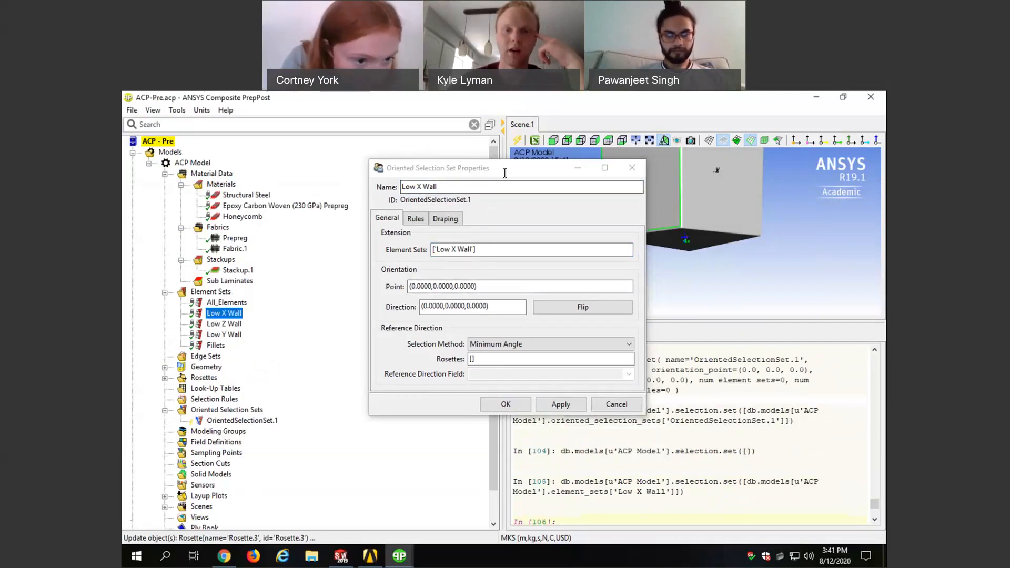
{"action": "left_click_drag", "start_coordinate": [475, 173], "coordinate": [391, 171]}
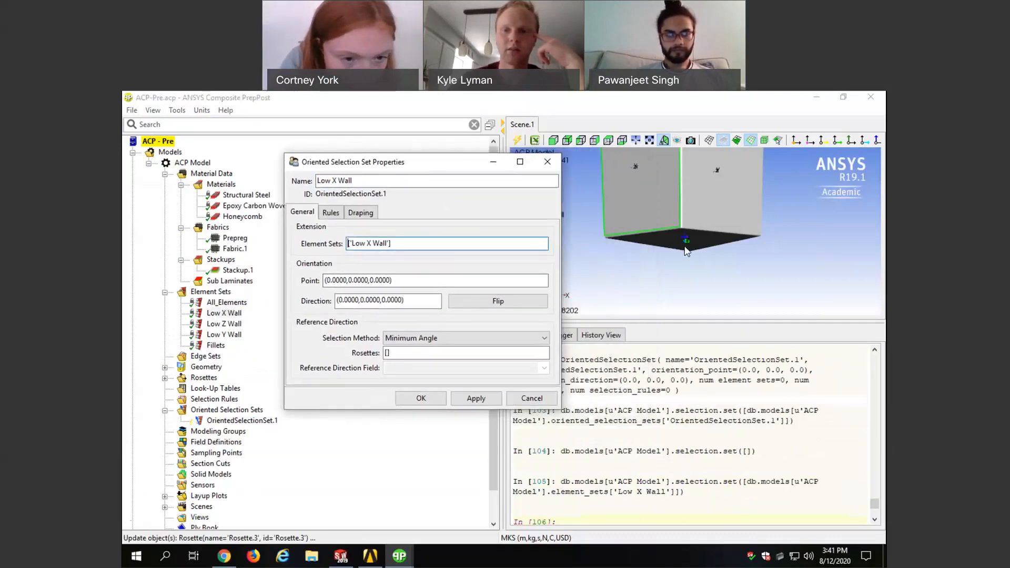
Step: Pick the orientation point (0.0804,0.0000,-0.0360) on the box's dark bottom face for the Low X Wall oriented selection set
{"action": "scroll", "coordinate": [677, 247], "scroll_direction": "up", "scroll_amount": 3}
{"action": "scroll", "coordinate": [647, 271], "scroll_direction": "up", "scroll_amount": 2}
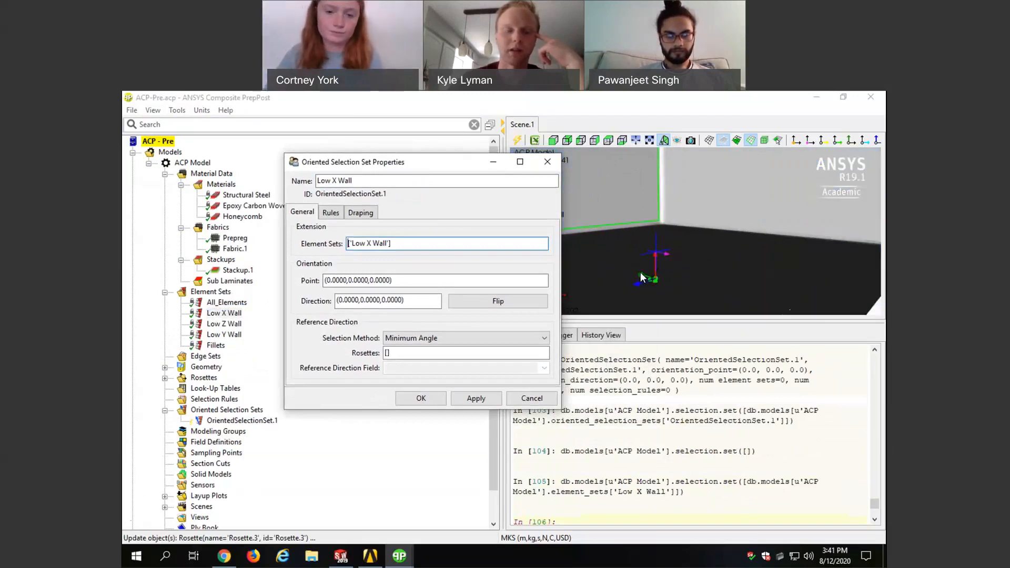
{"action": "scroll", "coordinate": [657, 277], "scroll_direction": "up", "scroll_amount": 3}
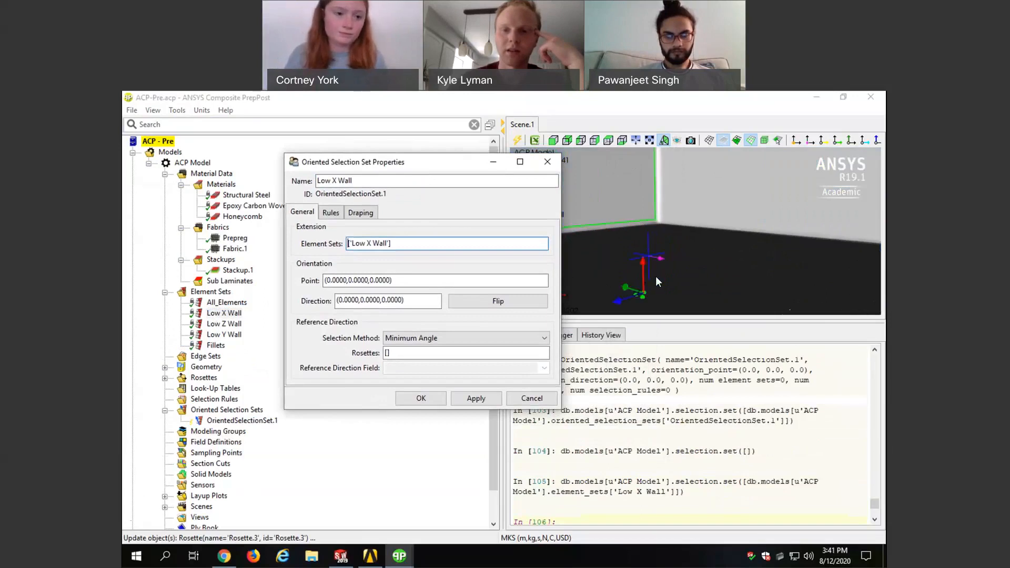
{"action": "mouse_move", "coordinate": [638, 270]}
{"action": "left_mouse_down"}
{"action": "mouse_move", "coordinate": [668, 274]}
{"action": "mouse_move", "coordinate": [703, 259]}
{"action": "mouse_move", "coordinate": [635, 277]}
{"action": "mouse_move", "coordinate": [642, 253]}
{"action": "left_mouse_up"}
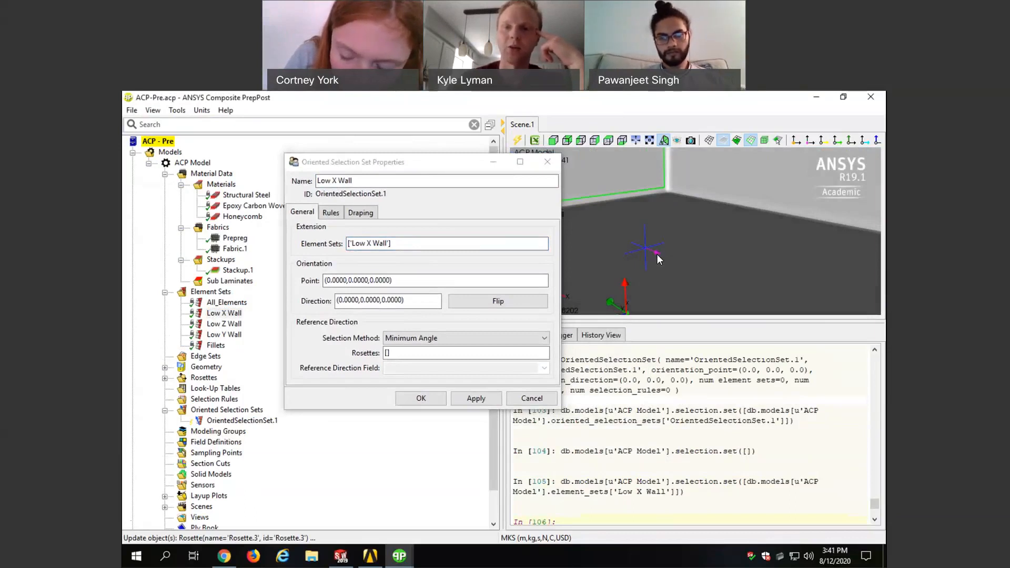
{"action": "left_click_drag", "start_coordinate": [696, 248], "coordinate": [663, 238]}
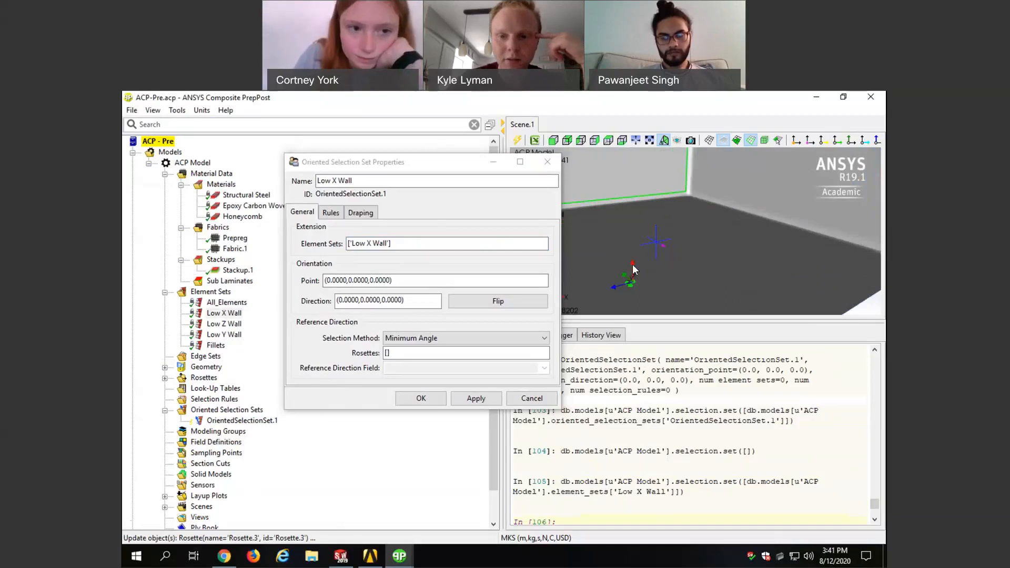
{"action": "left_click_drag", "start_coordinate": [645, 277], "coordinate": [607, 279]}
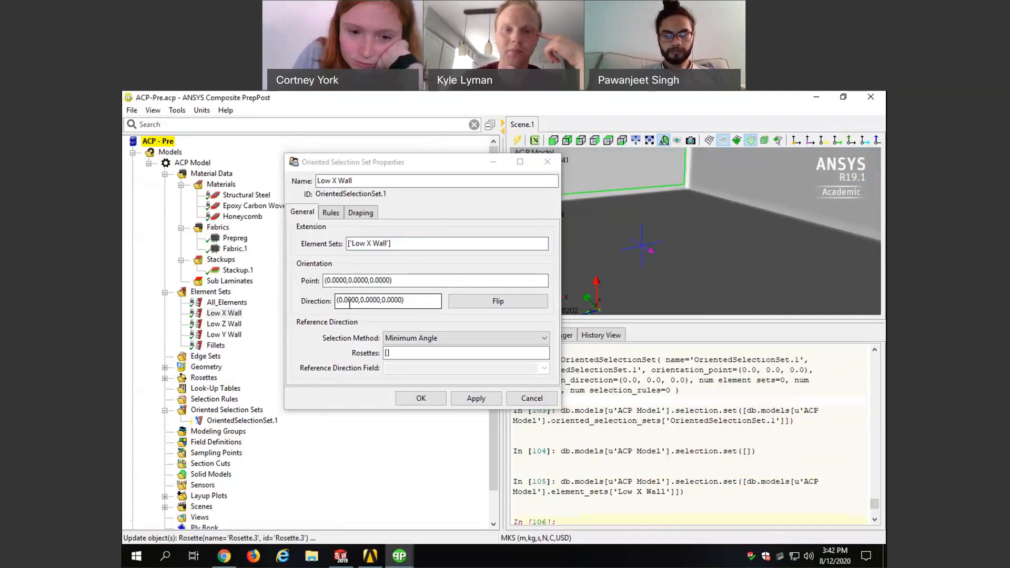
{"action": "left_click", "coordinate": [678, 246]}
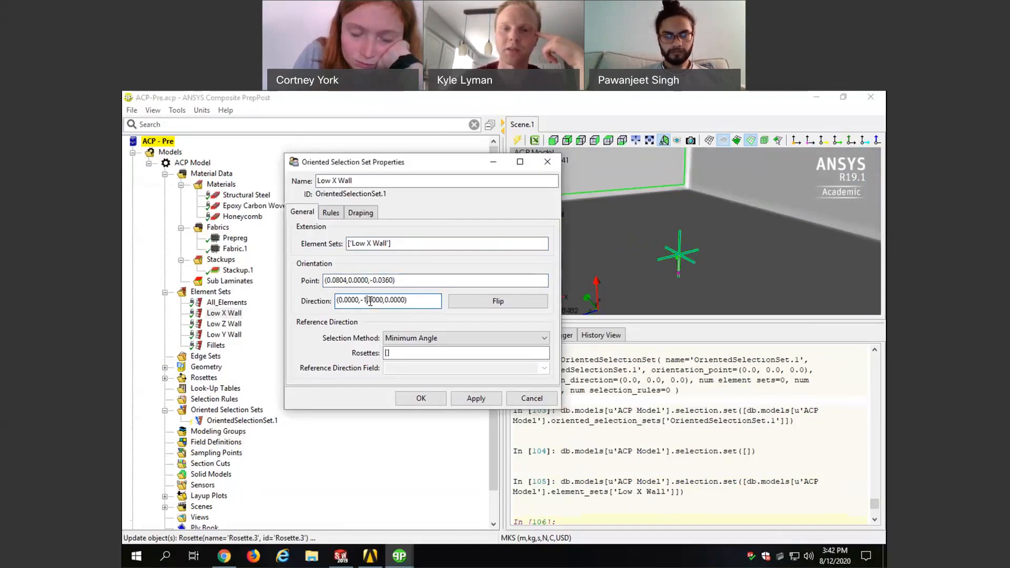
Step: Reverse the Low X Wall set's orientation direction to (0.0000,1.0000,0.0000)
{"action": "mouse_move", "coordinate": [711, 250]}
{"action": "middle_mouse_down"}
{"action": "mouse_move", "coordinate": [717, 238]}
{"action": "mouse_move", "coordinate": [668, 286]}
{"action": "middle_mouse_up"}
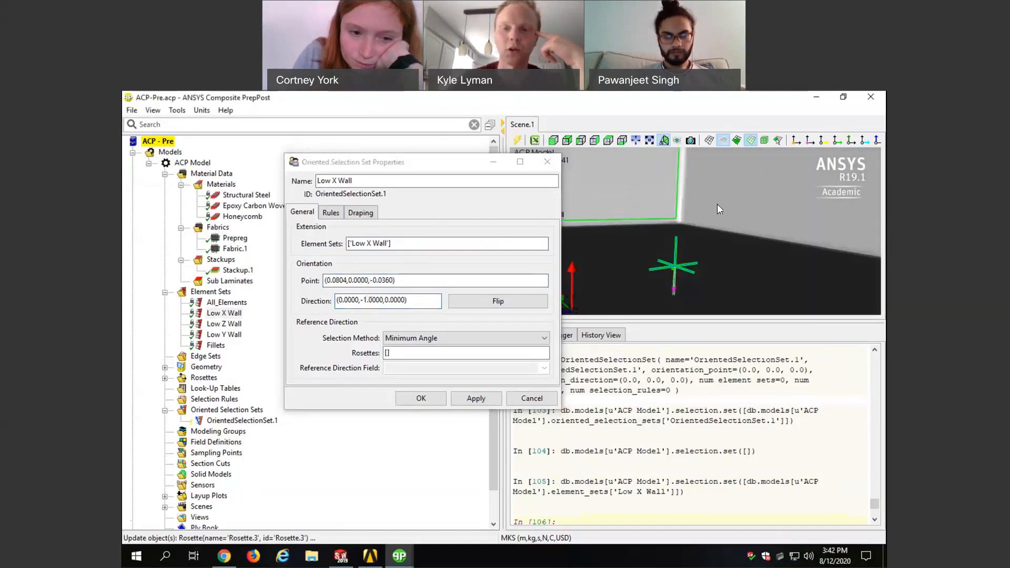
{"action": "left_click", "coordinate": [363, 301]}
{"action": "left_click", "coordinate": [450, 306]}
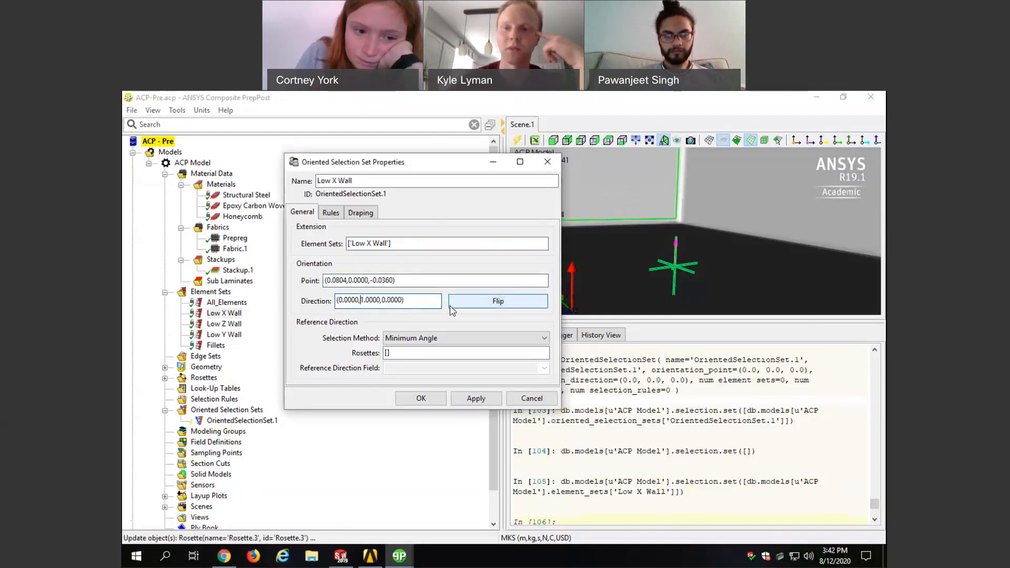
Step: Assign Rosette.3 as the Low X Wall set's reference rosette and save the set
{"action": "left_click", "coordinate": [386, 354]}
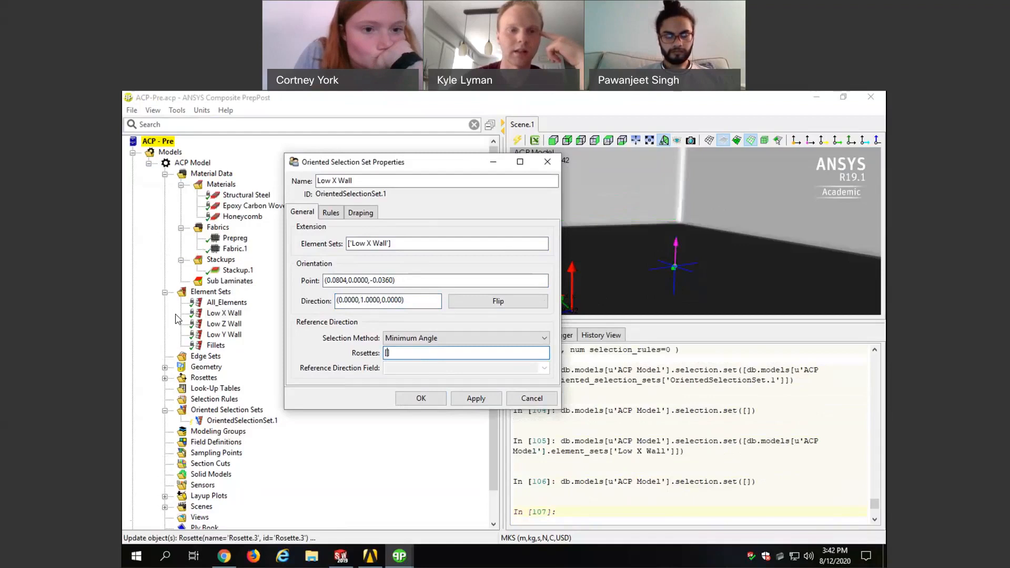
{"action": "left_click", "coordinate": [164, 378]}
{"action": "left_click", "coordinate": [221, 421]}
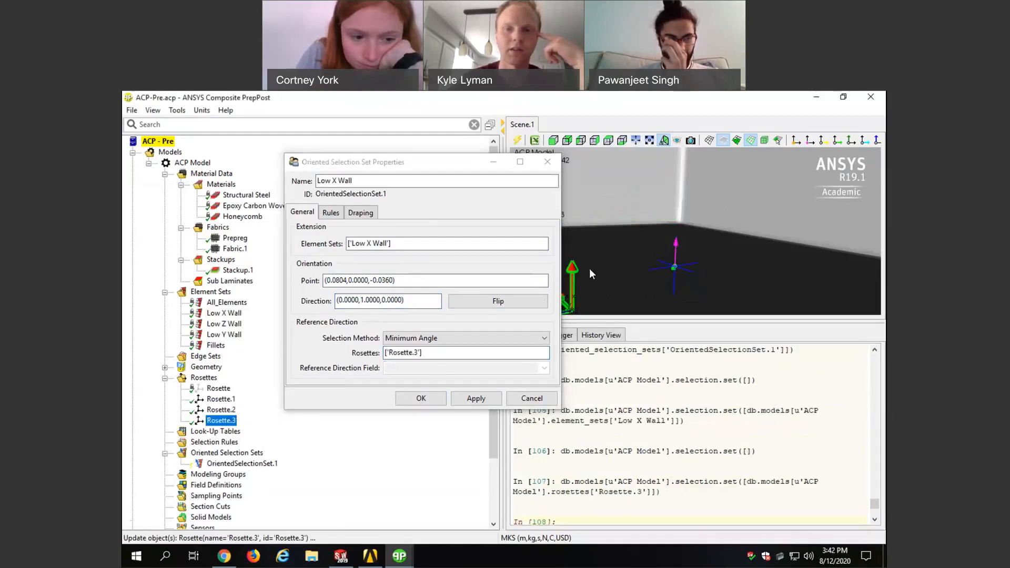
{"action": "left_click_drag", "start_coordinate": [461, 162], "coordinate": [401, 160]}
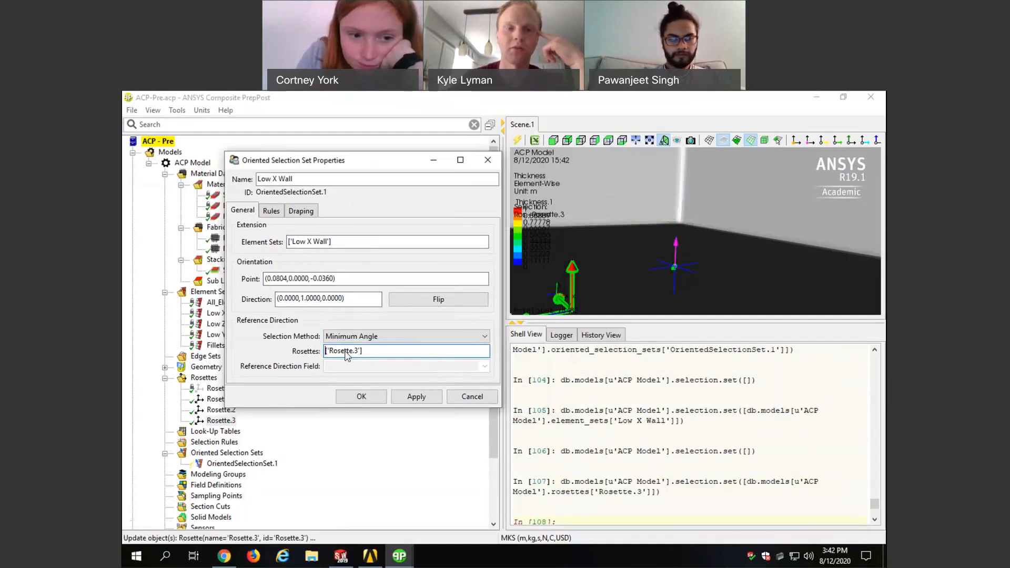
{"action": "left_click", "coordinate": [410, 394]}
{"action": "left_click", "coordinate": [362, 396]}
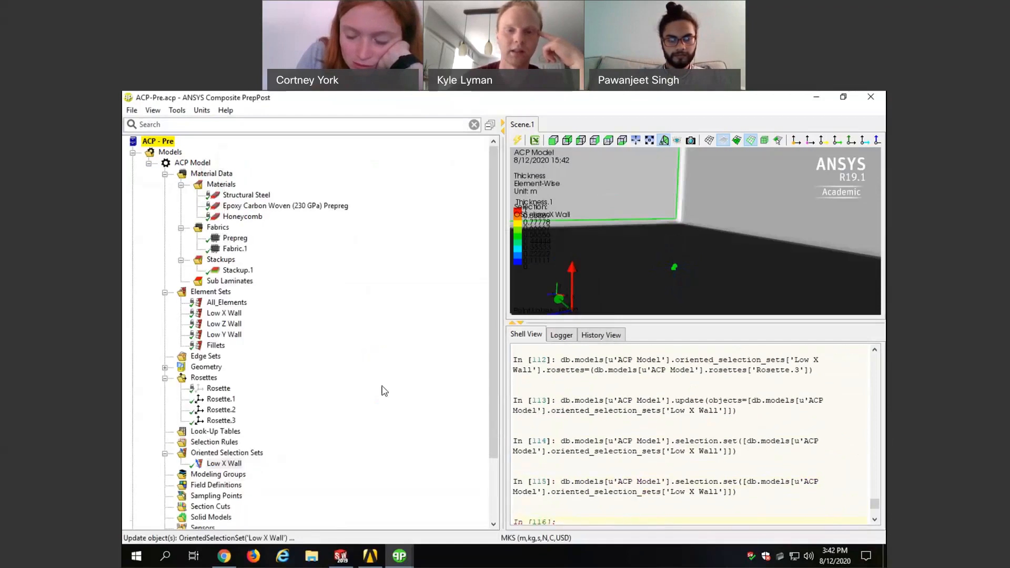
Step: Create another oriented selection set and assign the Low Z Wall element set to it
{"action": "scroll", "coordinate": [485, 275], "scroll_direction": "down", "scroll_amount": 2}
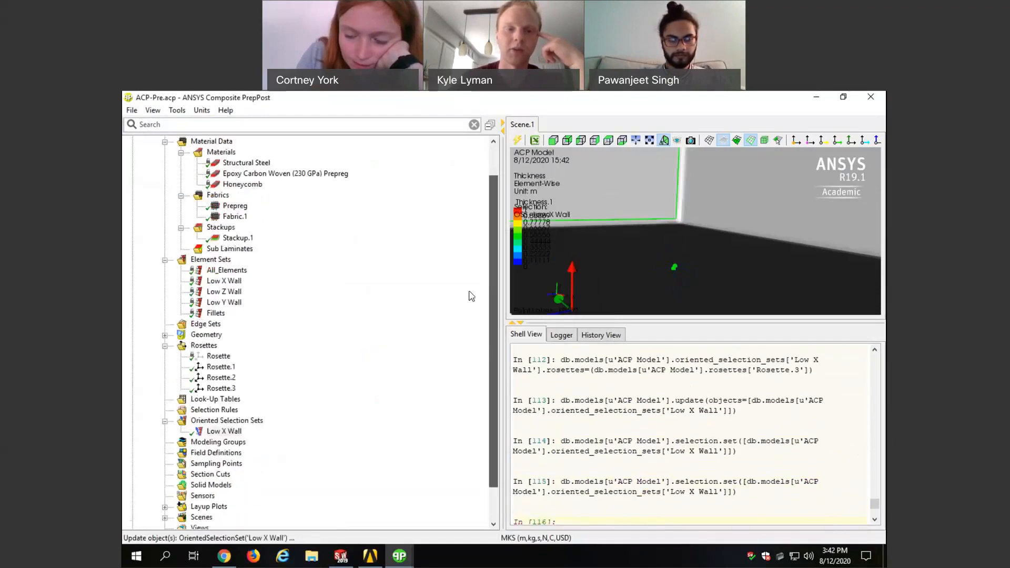
{"action": "right_click", "coordinate": [223, 400]}
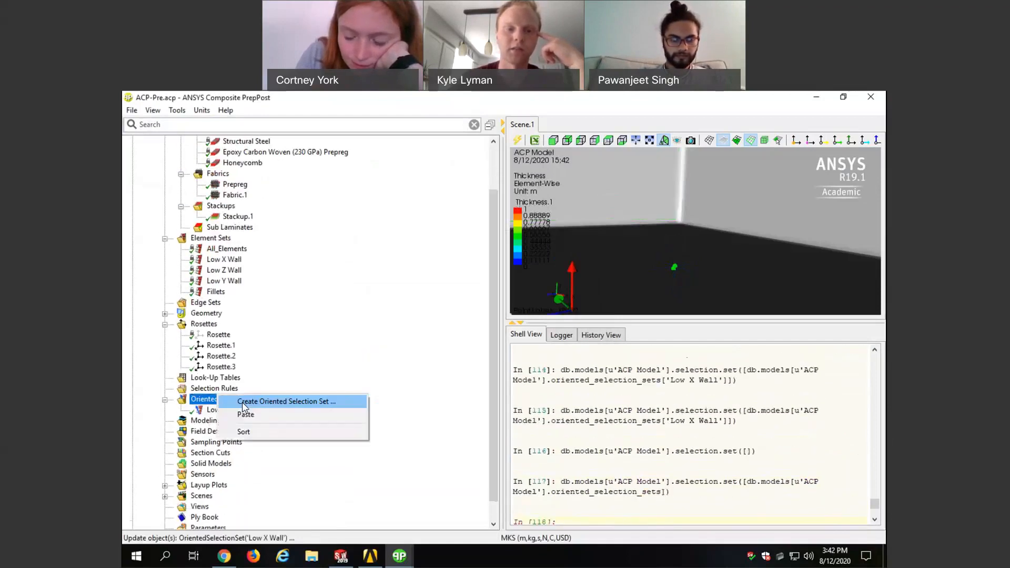
{"action": "left_click", "coordinate": [250, 401]}
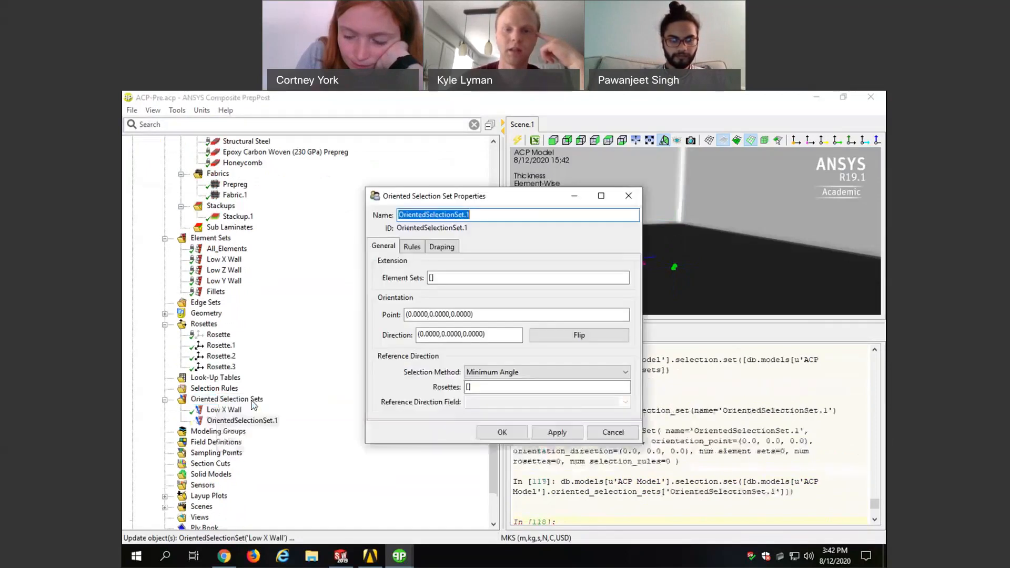
{"action": "left_click", "coordinate": [431, 279]}
{"action": "scroll", "coordinate": [221, 296], "scroll_direction": "up", "scroll_amount": 2}
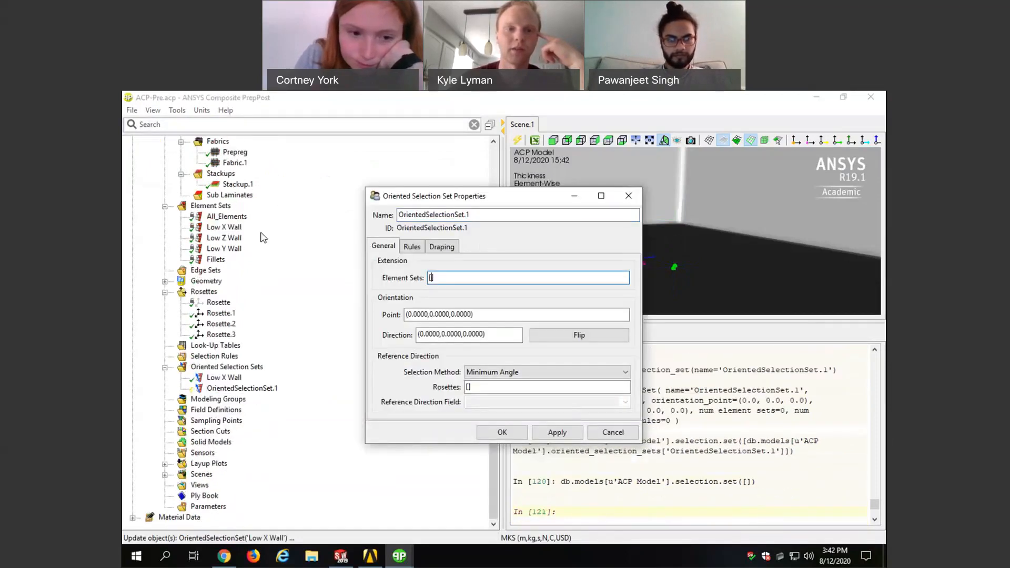
{"action": "left_click", "coordinate": [223, 302]}
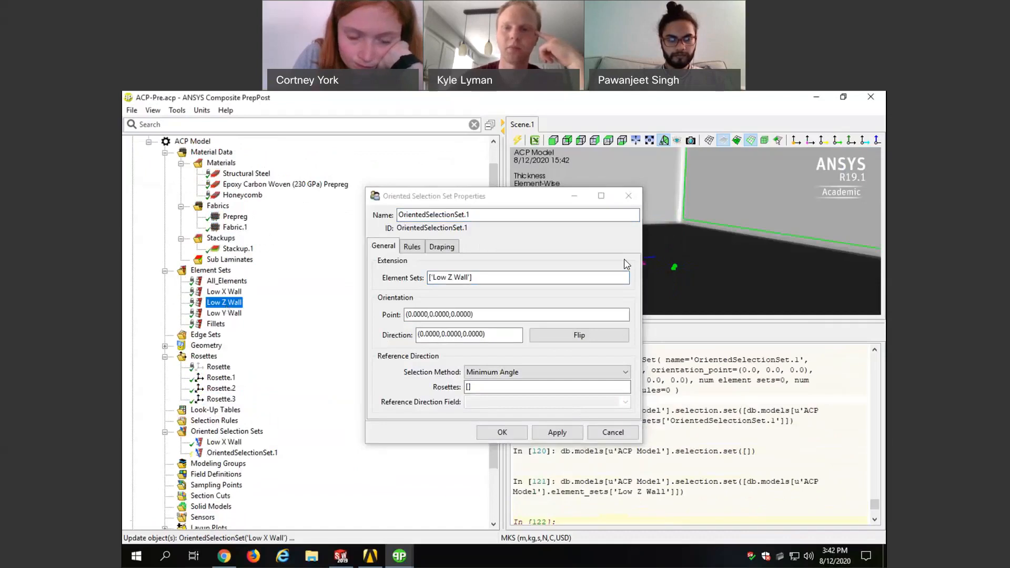
Step: Pick the orientation point (0.1573,0.4389,-0.5000) on the Low Z Wall and flip the direction to (0.0000,0.0000,1.0000)
{"action": "scroll", "coordinate": [720, 259], "scroll_direction": "down", "scroll_amount": 3}
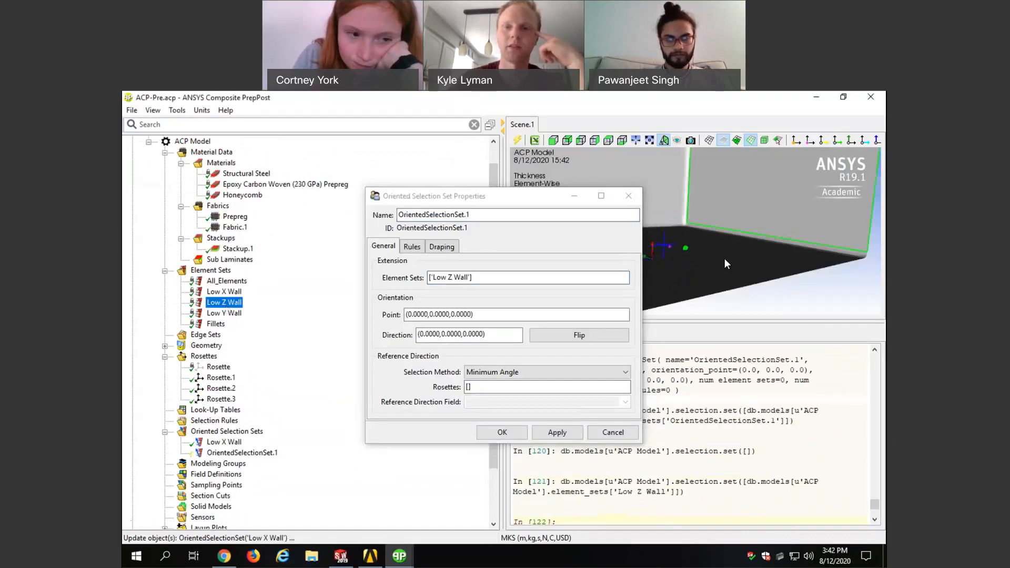
{"action": "left_click", "coordinate": [488, 313]}
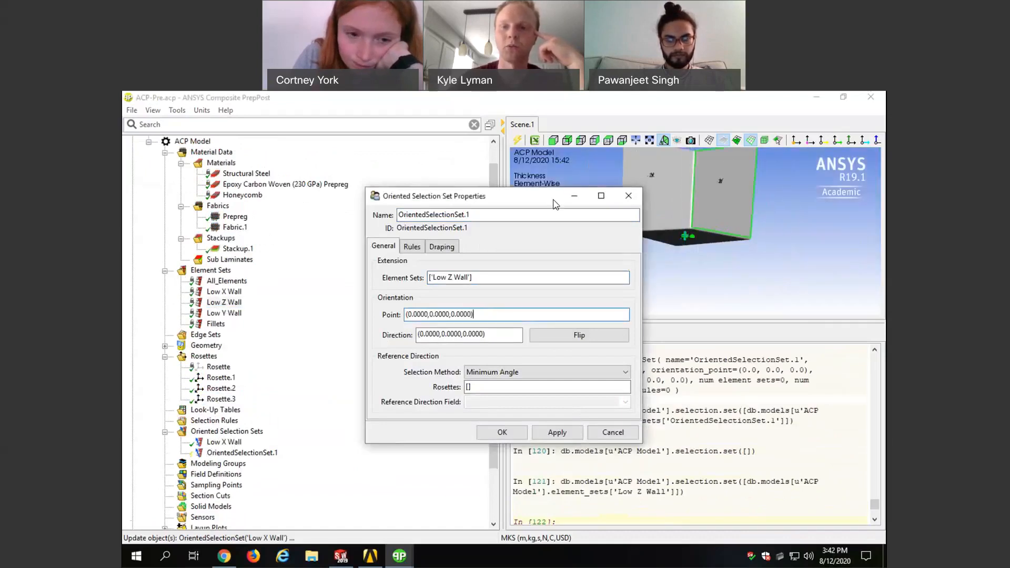
{"action": "left_click_drag", "start_coordinate": [551, 202], "coordinate": [360, 218]}
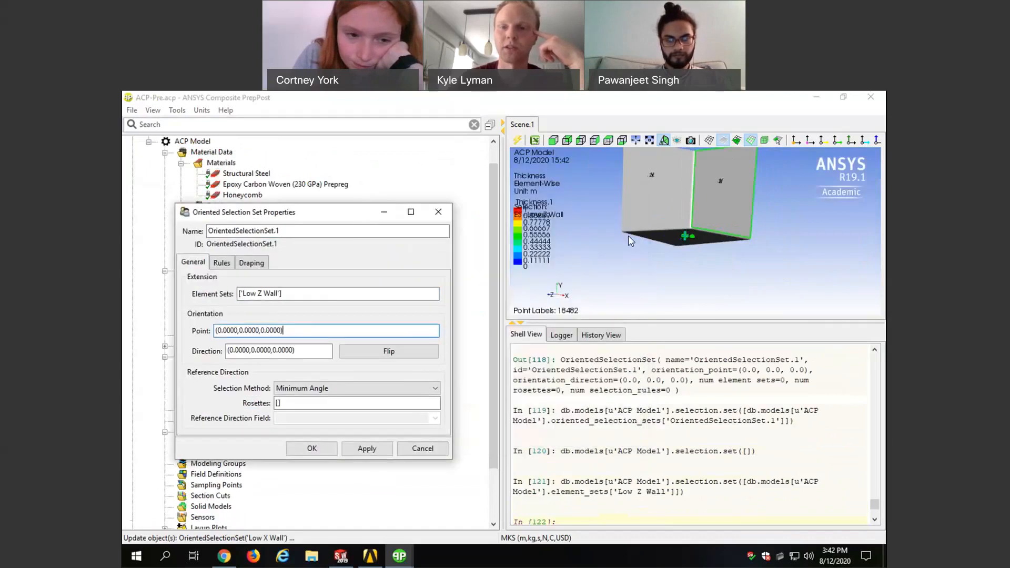
{"action": "left_click", "coordinate": [731, 197]}
{"action": "mouse_move", "coordinate": [708, 204]}
{"action": "left_mouse_down"}
{"action": "mouse_move", "coordinate": [791, 197]}
{"action": "mouse_move", "coordinate": [754, 201]}
{"action": "mouse_move", "coordinate": [763, 189]}
{"action": "mouse_move", "coordinate": [604, 292]}
{"action": "mouse_move", "coordinate": [602, 269]}
{"action": "mouse_move", "coordinate": [712, 188]}
{"action": "mouse_move", "coordinate": [654, 228]}
{"action": "mouse_move", "coordinate": [720, 200]}
{"action": "left_mouse_up"}
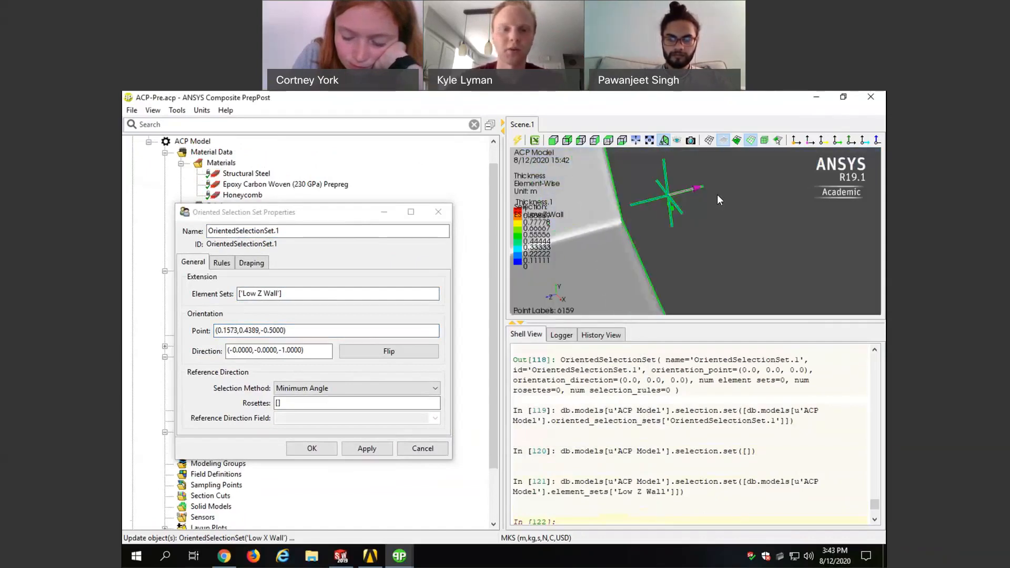
{"action": "left_click", "coordinate": [350, 354]}
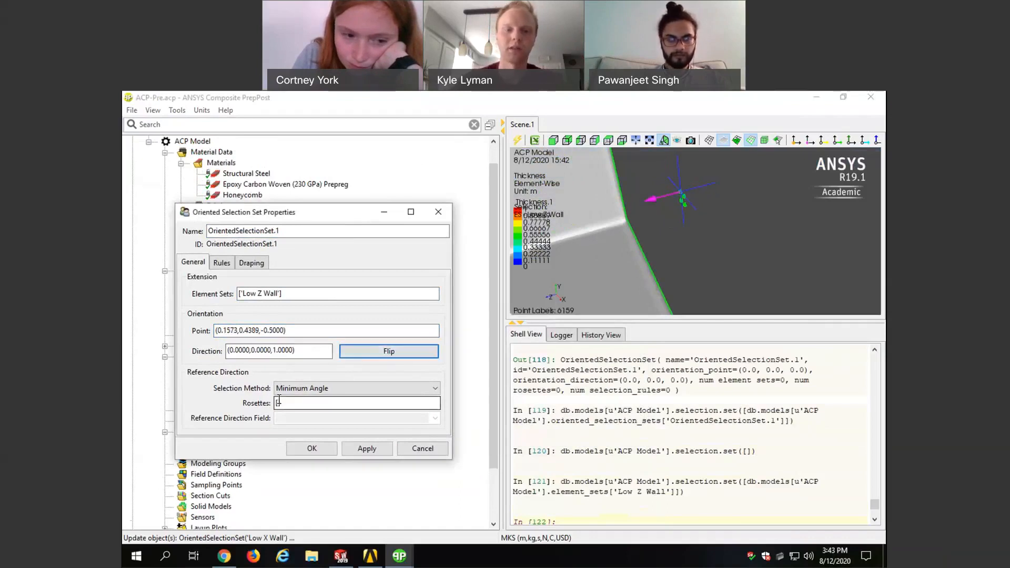
Step: Assign Rosette.2 as the reference rosette of the Low Z Wall oriented selection set, apply it and dismiss the warning
{"action": "left_click", "coordinate": [279, 403]}
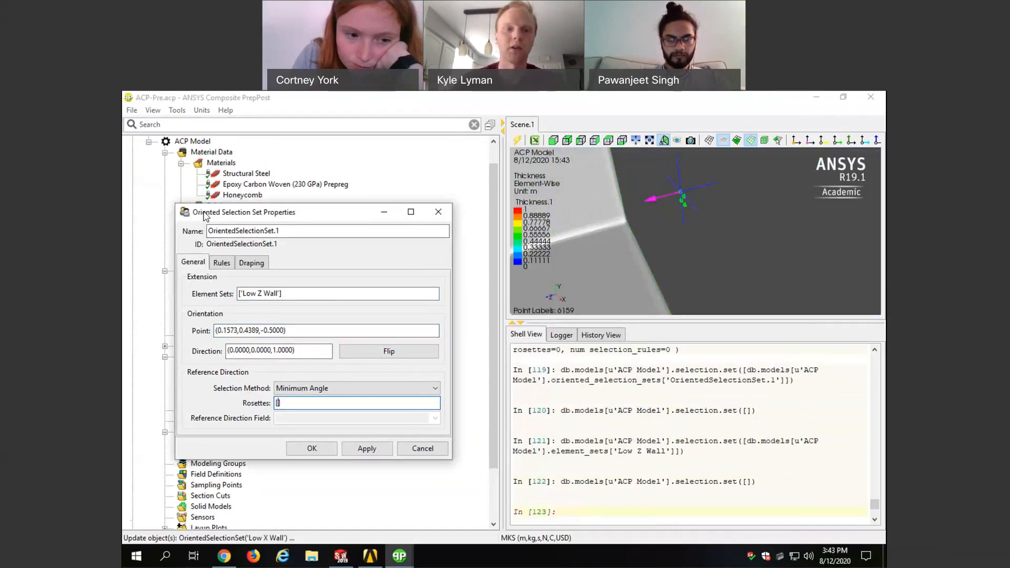
{"action": "left_click_drag", "start_coordinate": [206, 216], "coordinate": [279, 365]}
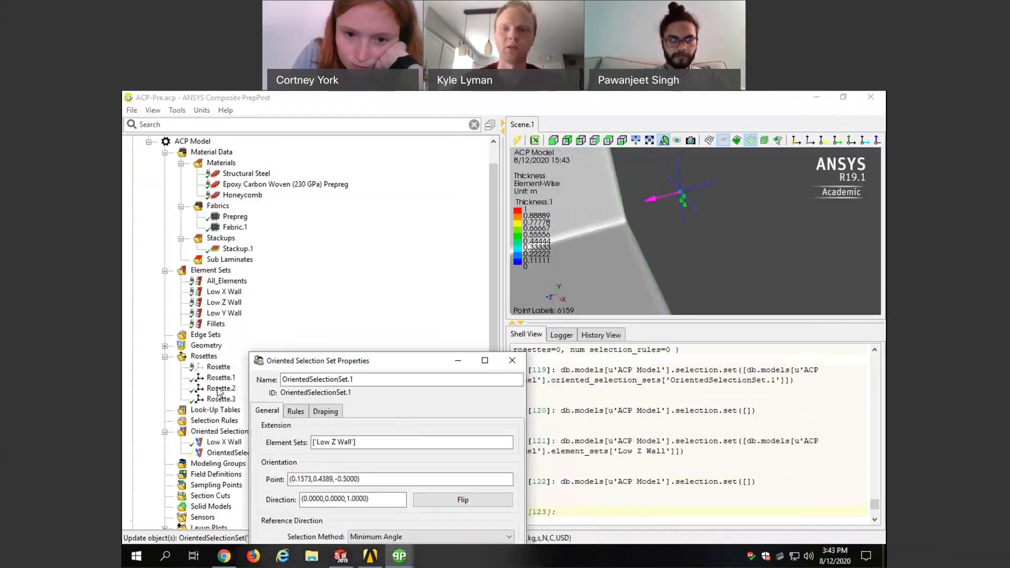
{"action": "left_click", "coordinate": [217, 389]}
{"action": "scroll", "coordinate": [767, 209], "scroll_direction": "down", "scroll_amount": 3}
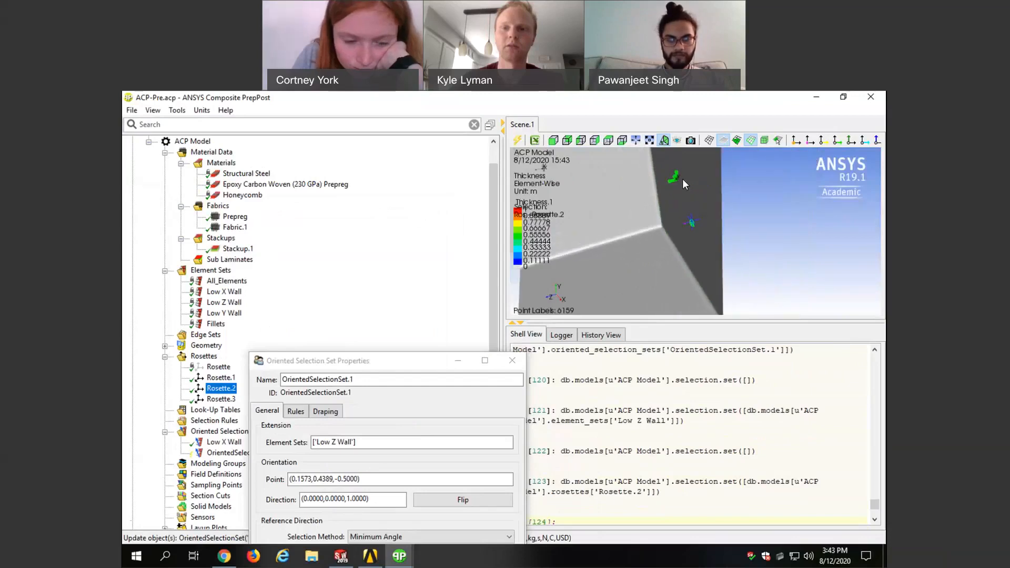
{"action": "scroll", "coordinate": [654, 166], "scroll_direction": "up", "scroll_amount": 3}
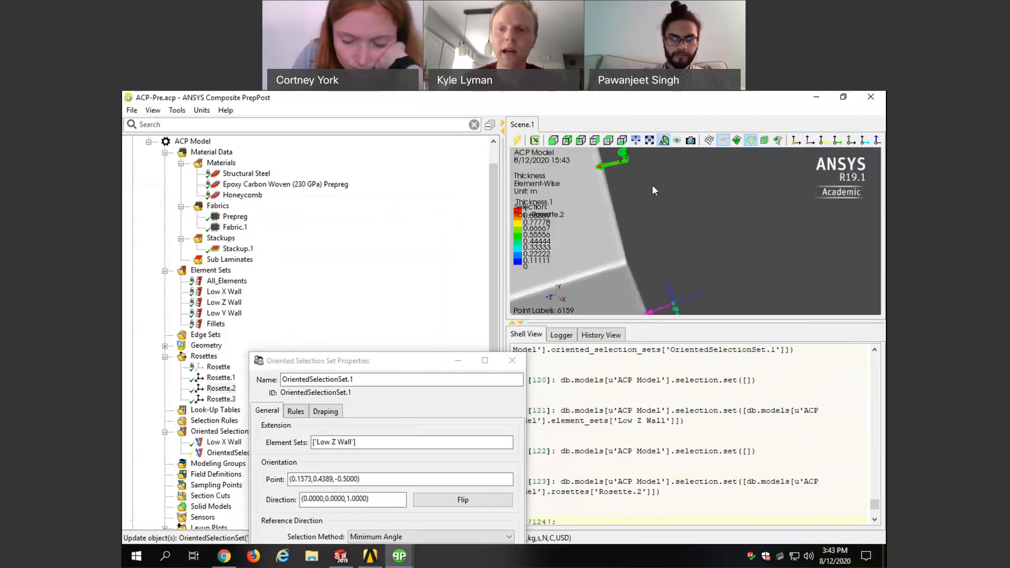
{"action": "left_click_drag", "start_coordinate": [380, 363], "coordinate": [342, 256]}
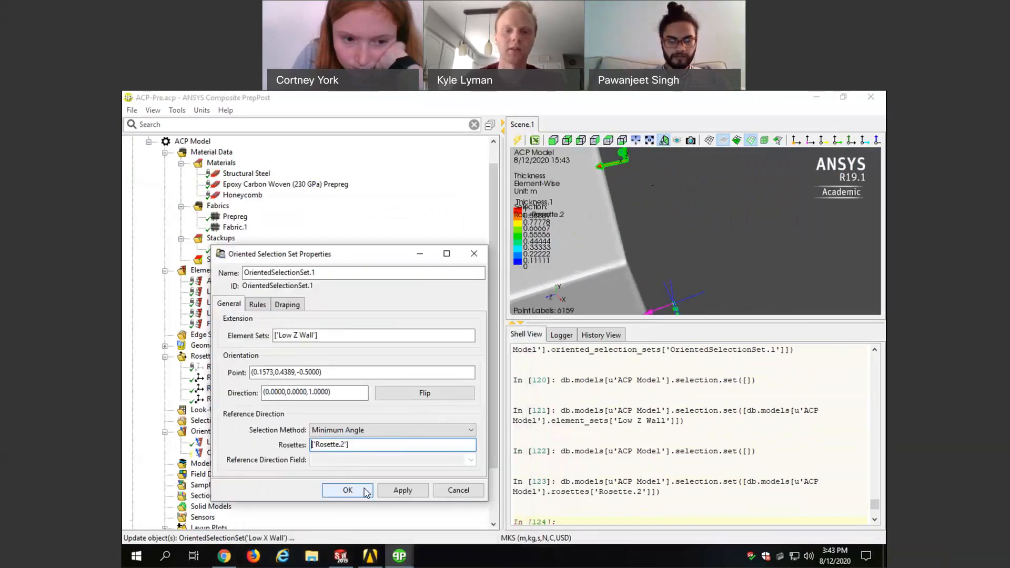
{"action": "left_click", "coordinate": [400, 490]}
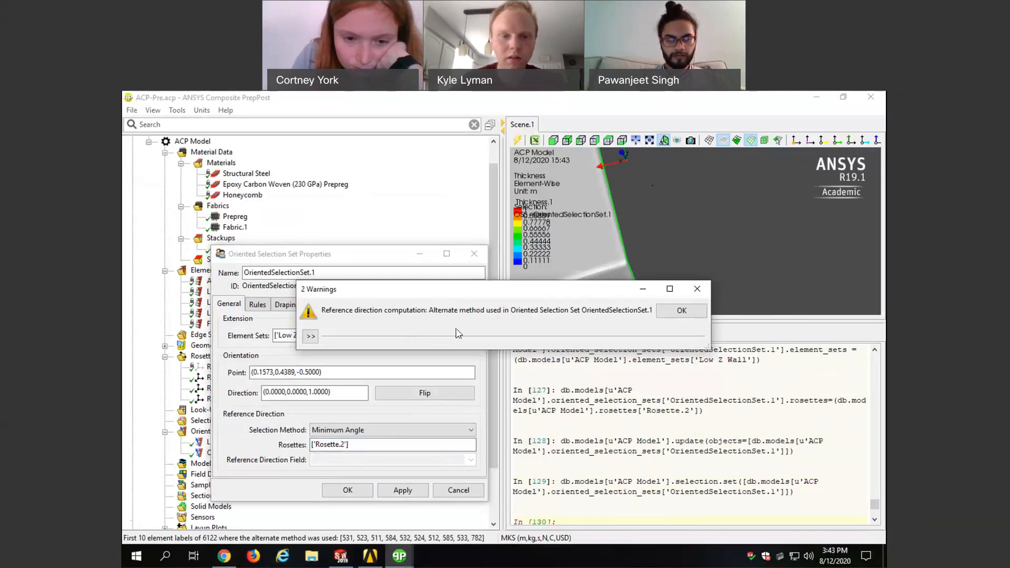
{"action": "left_click", "coordinate": [681, 311]}
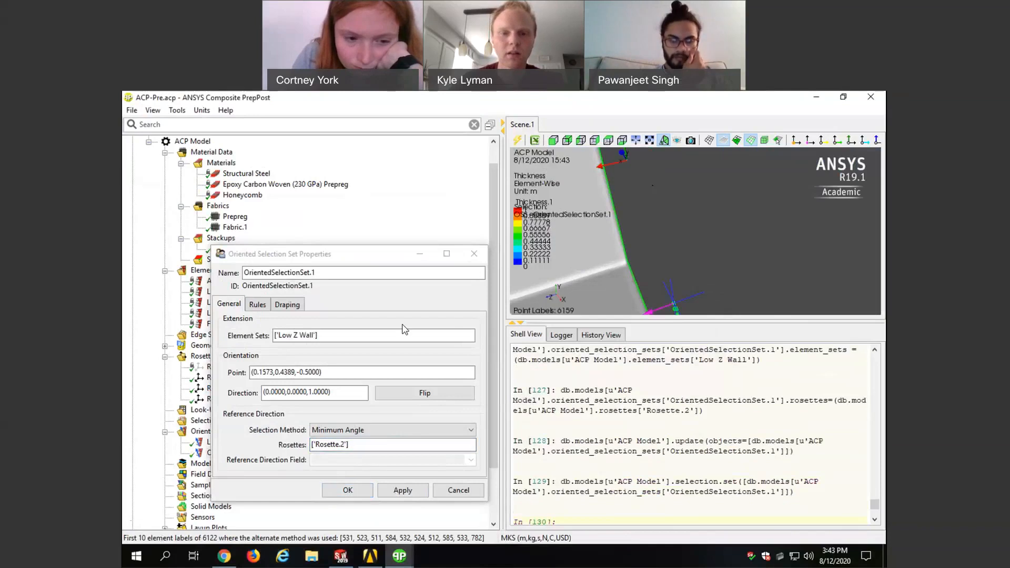
Step: Examine the orientation arrow on the Low Z Wall and how it lies relative to the assigned rosette
{"action": "scroll", "coordinate": [738, 291], "scroll_direction": "down", "scroll_amount": 4}
{"action": "left_click_drag", "start_coordinate": [710, 246], "coordinate": [677, 248]}
{"action": "middle_click_drag", "start_coordinate": [689, 278], "coordinate": [699, 248]}
{"action": "scroll", "coordinate": [685, 253], "scroll_direction": "up", "scroll_amount": 5}
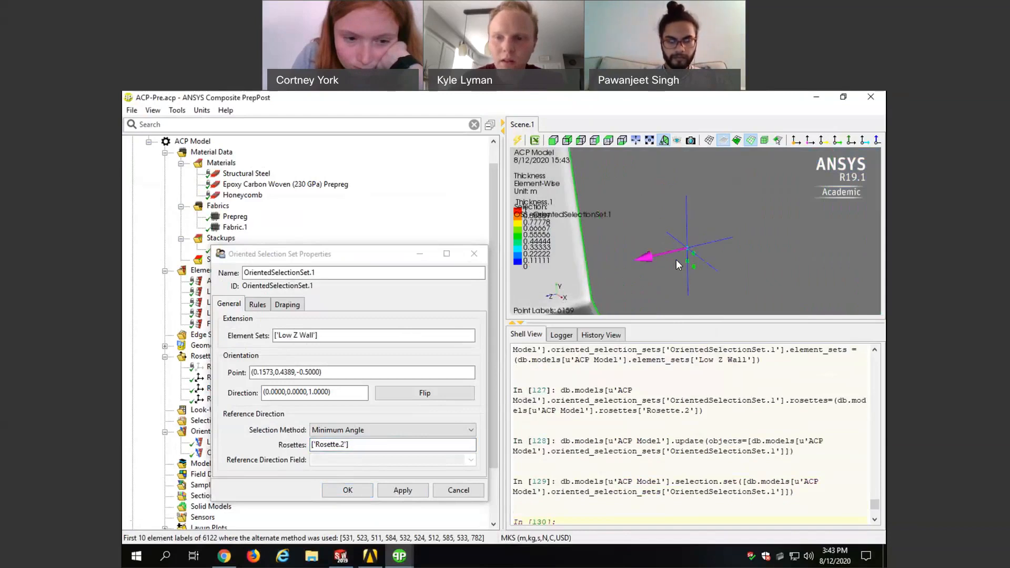
{"action": "scroll", "coordinate": [677, 260], "scroll_direction": "up", "scroll_amount": 2}
{"action": "left_click_drag", "start_coordinate": [690, 265], "coordinate": [754, 214]}
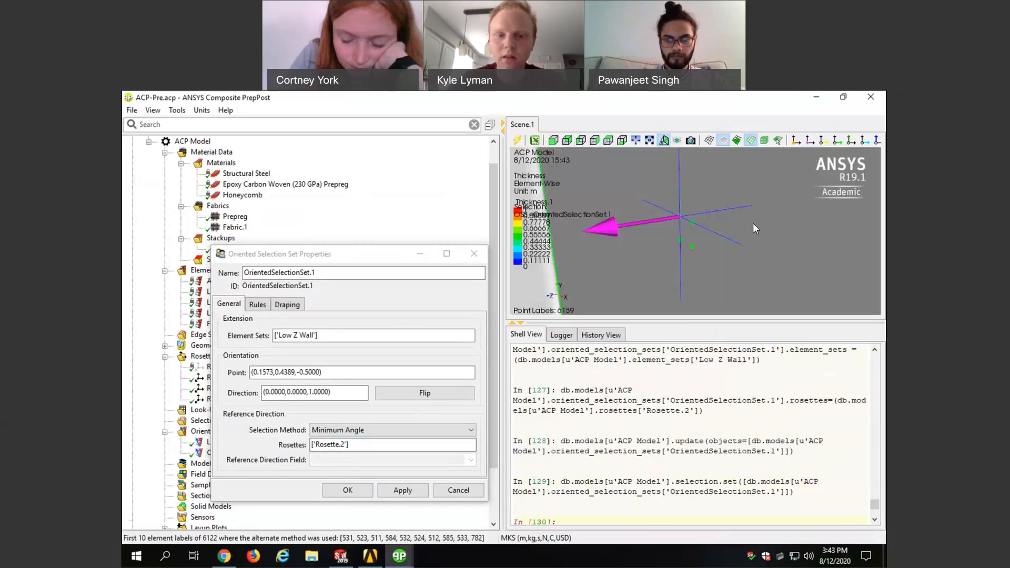
{"action": "scroll", "coordinate": [715, 252], "scroll_direction": "down", "scroll_amount": 2}
{"action": "scroll", "coordinate": [688, 246], "scroll_direction": "down", "scroll_amount": 1}
{"action": "scroll", "coordinate": [688, 245], "scroll_direction": "down", "scroll_amount": 3}
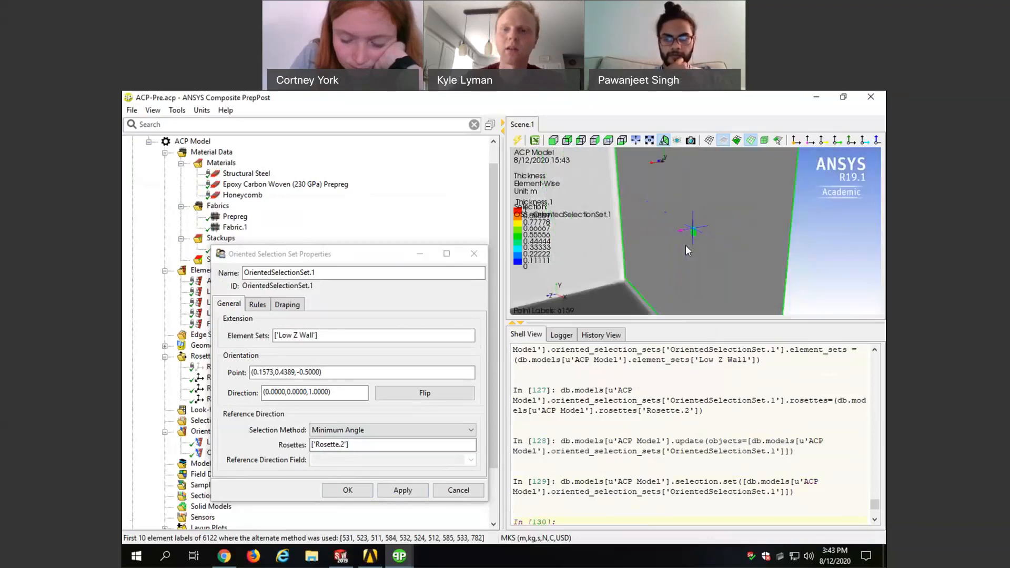
{"action": "left_click_drag", "start_coordinate": [664, 227], "coordinate": [708, 189]}
Step: Rename the oriented selection set of the Low Z Wall as Low Z Wall and accept its properties
{"action": "left_click", "coordinate": [343, 490]}
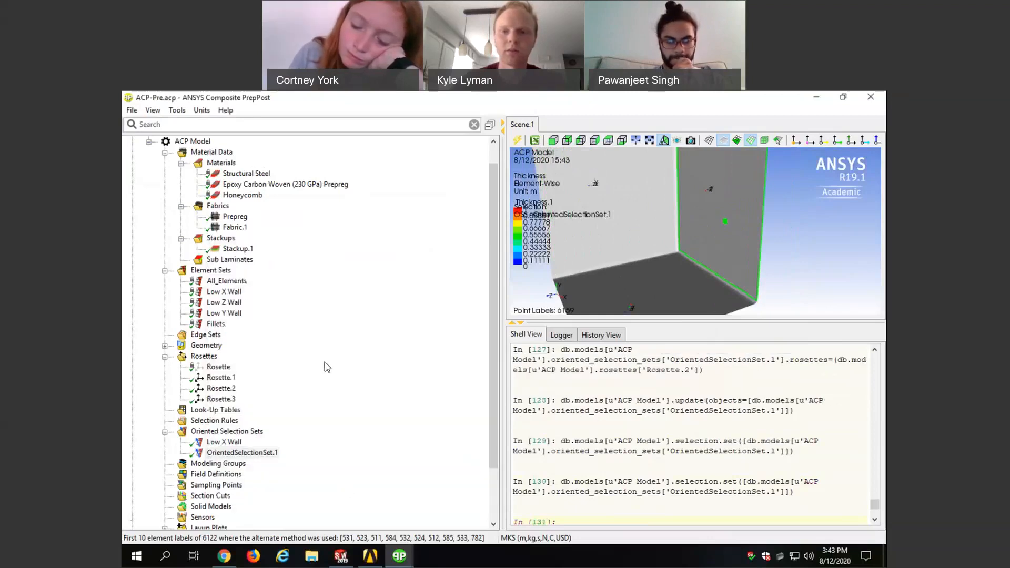
{"action": "left_click", "coordinate": [646, 218]}
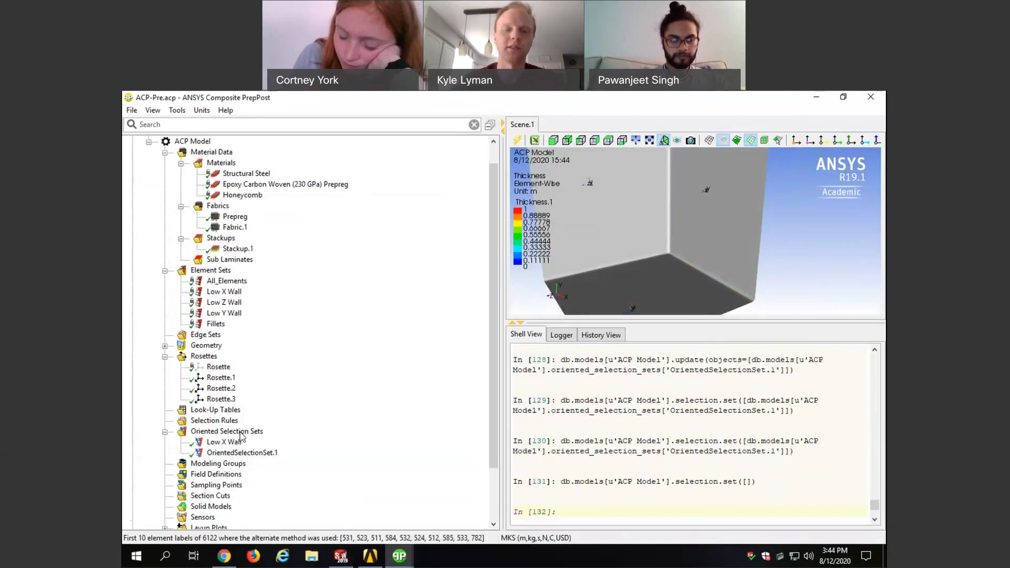
{"action": "left_click", "coordinate": [247, 454]}
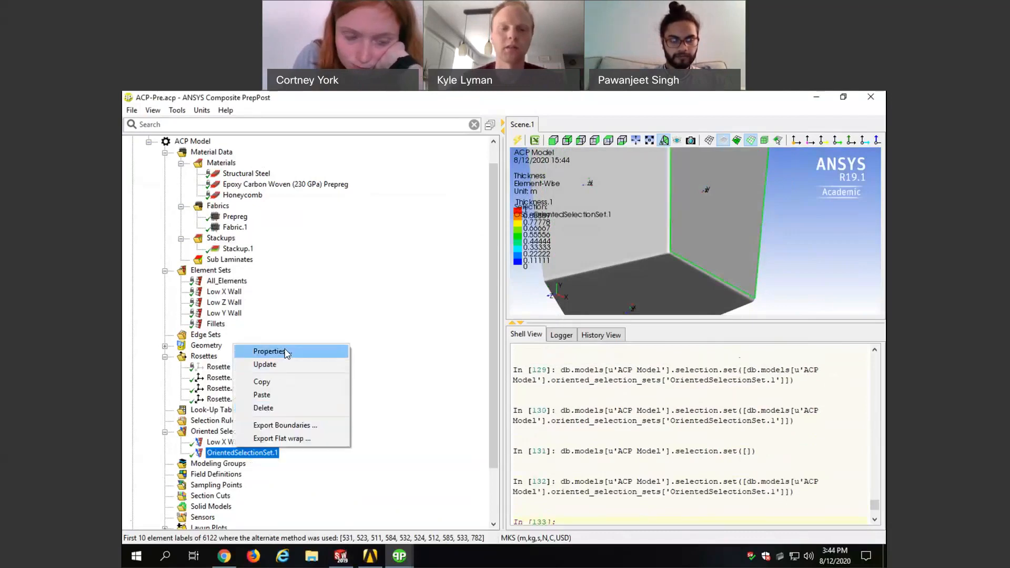
{"action": "left_click", "coordinate": [285, 352]}
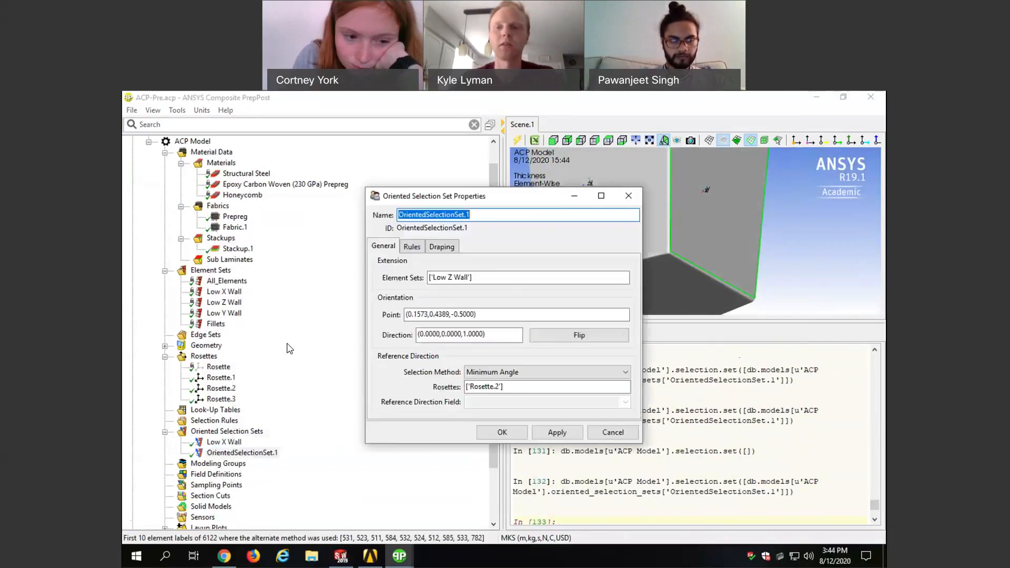
{"action": "left_click_drag", "start_coordinate": [514, 197], "coordinate": [297, 238]}
{"action": "type", "text": "Low"}
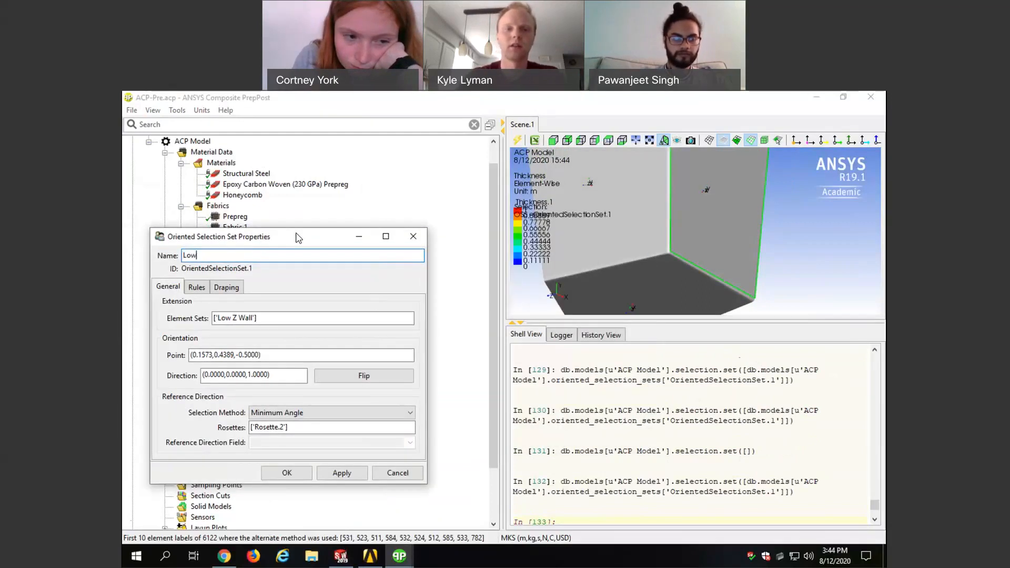
{"action": "type", "text": " Z Wall"}
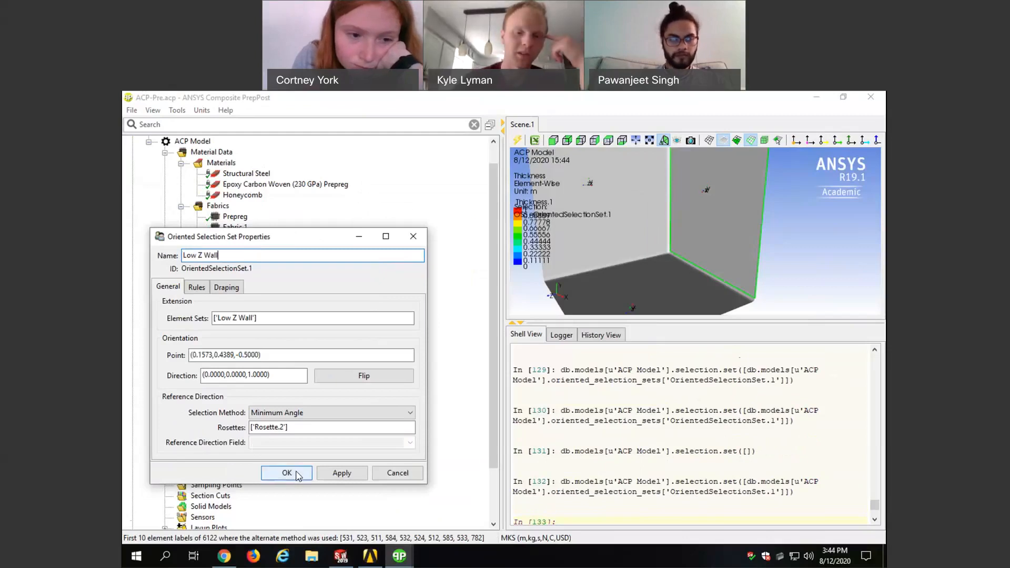
{"action": "left_click", "coordinate": [332, 474]}
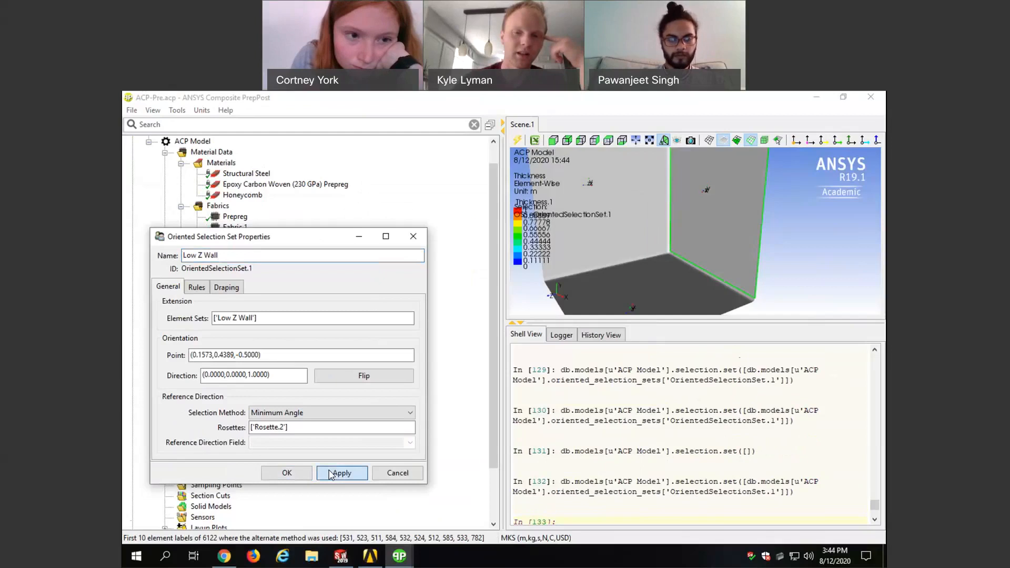
{"action": "left_click", "coordinate": [293, 477]}
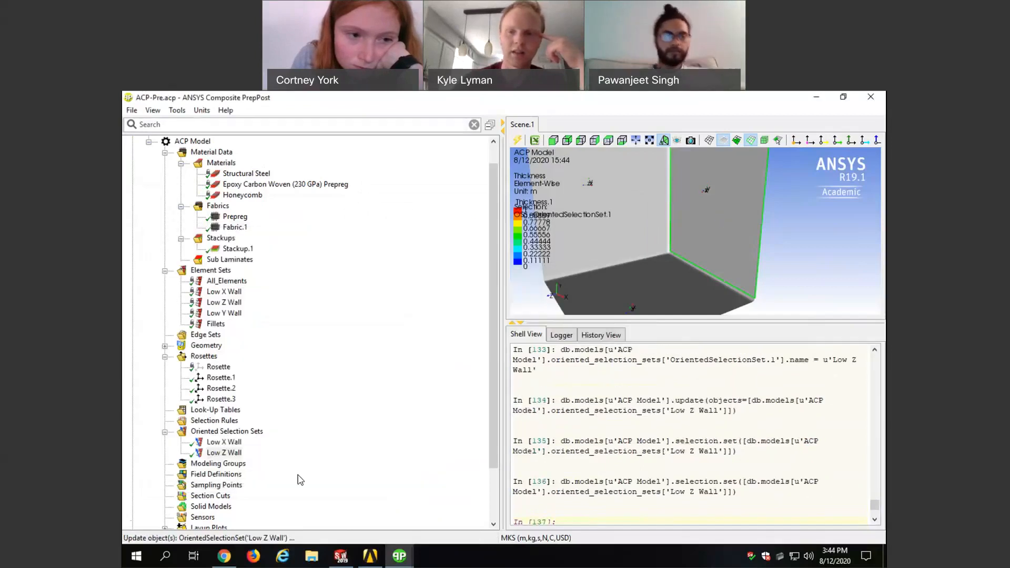
Step: Create another oriented selection set and name it Low X Wall
{"action": "scroll", "coordinate": [703, 255], "scroll_direction": "down", "scroll_amount": 2}
{"action": "scroll", "coordinate": [780, 239], "scroll_direction": "up", "scroll_amount": 1}
{"action": "scroll", "coordinate": [780, 239], "scroll_direction": "down", "scroll_amount": 1}
{"action": "scroll", "coordinate": [593, 234], "scroll_direction": "up", "scroll_amount": 1}
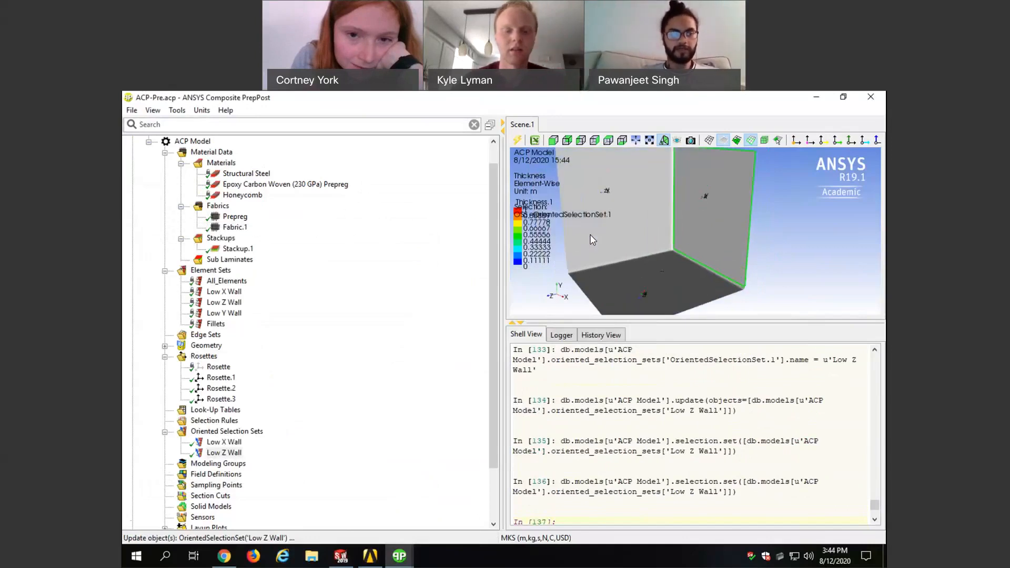
{"action": "middle_click_drag", "start_coordinate": [595, 234], "coordinate": [646, 241]}
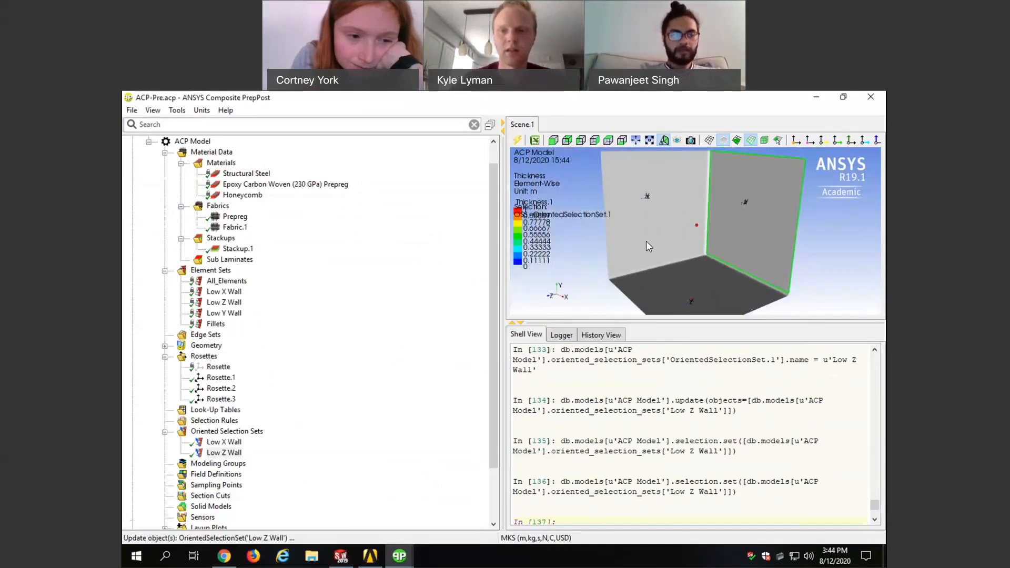
{"action": "left_click", "coordinate": [582, 268]}
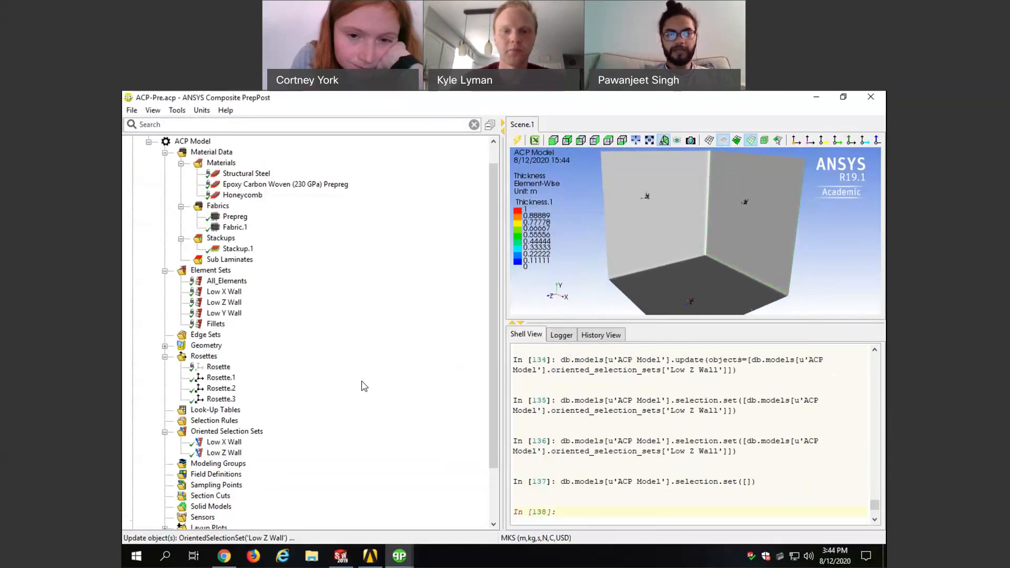
{"action": "left_click_drag", "start_coordinate": [496, 299], "coordinate": [451, 375]}
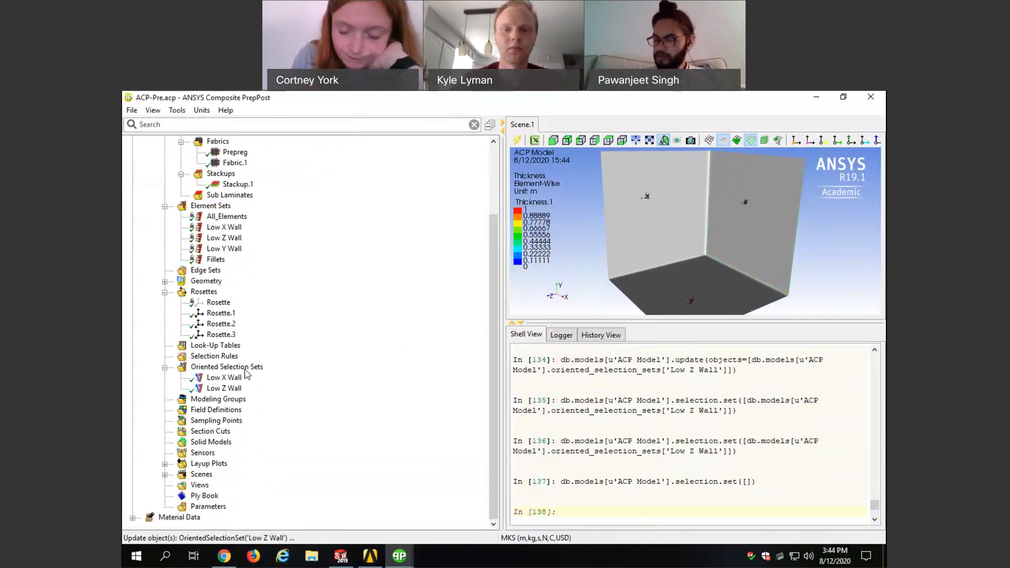
{"action": "right_click", "coordinate": [240, 364]}
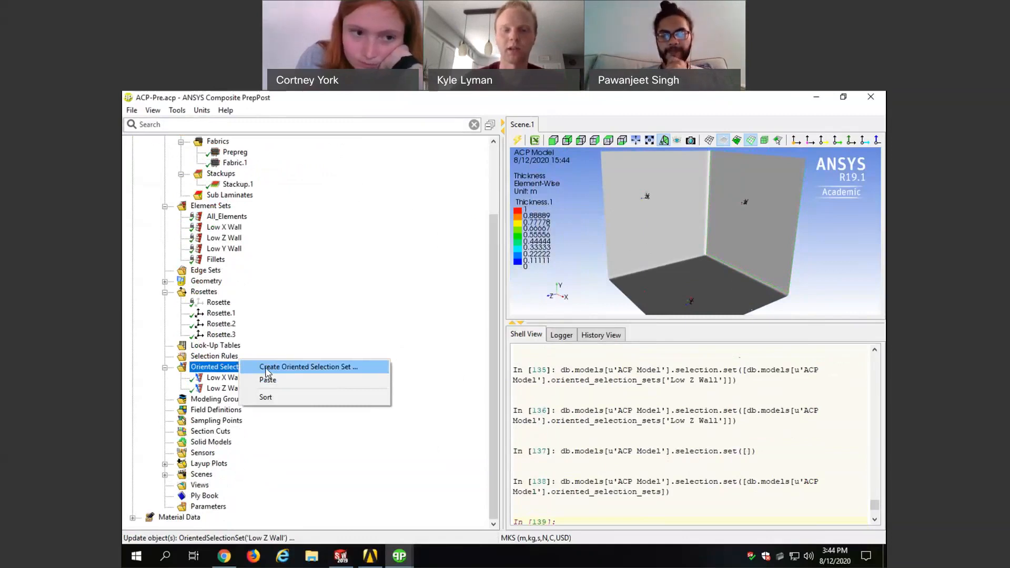
{"action": "left_click", "coordinate": [267, 369]}
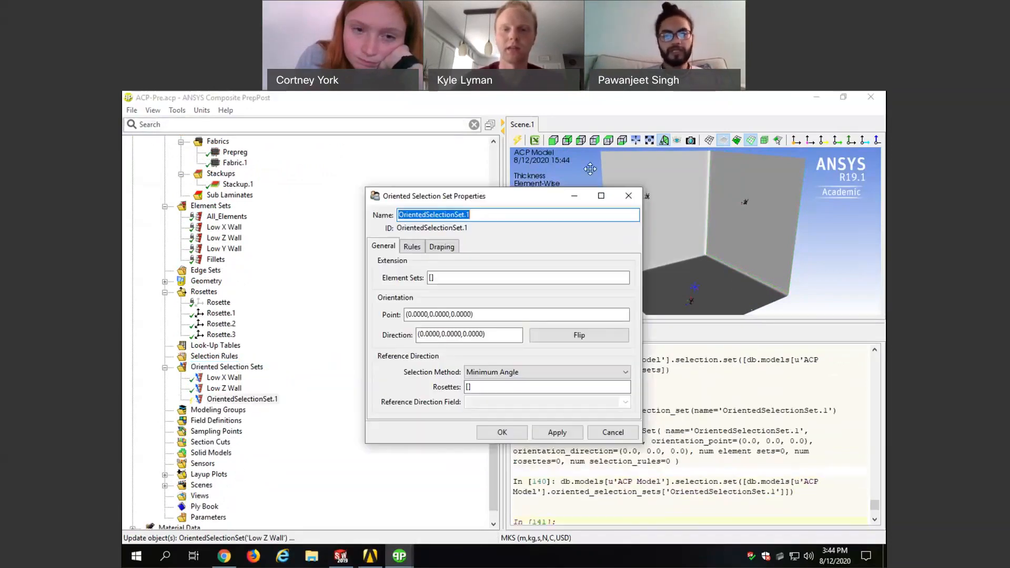
{"action": "left_click_drag", "start_coordinate": [430, 186], "coordinate": [333, 166]}
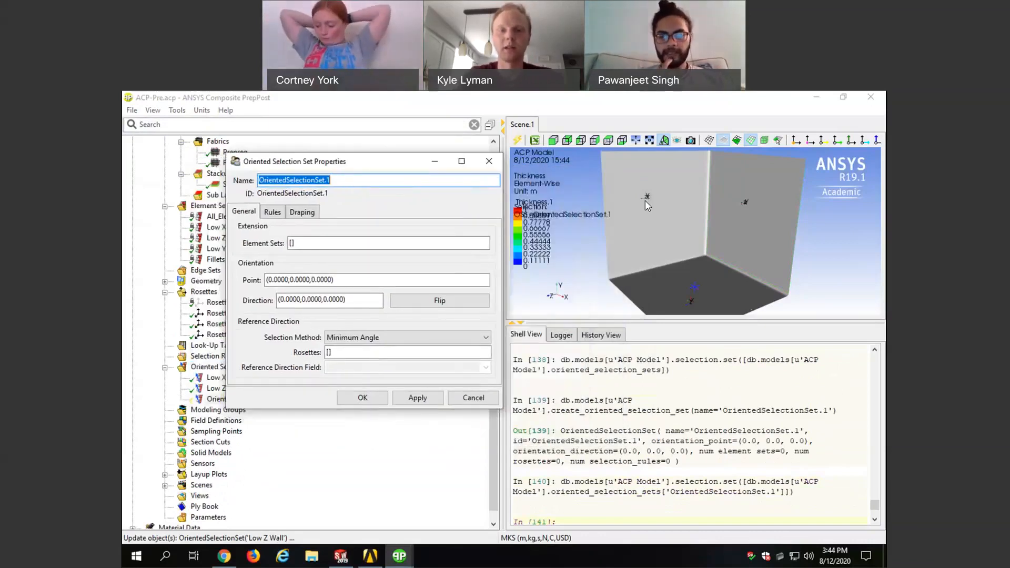
{"action": "type", "text": "Lo"}
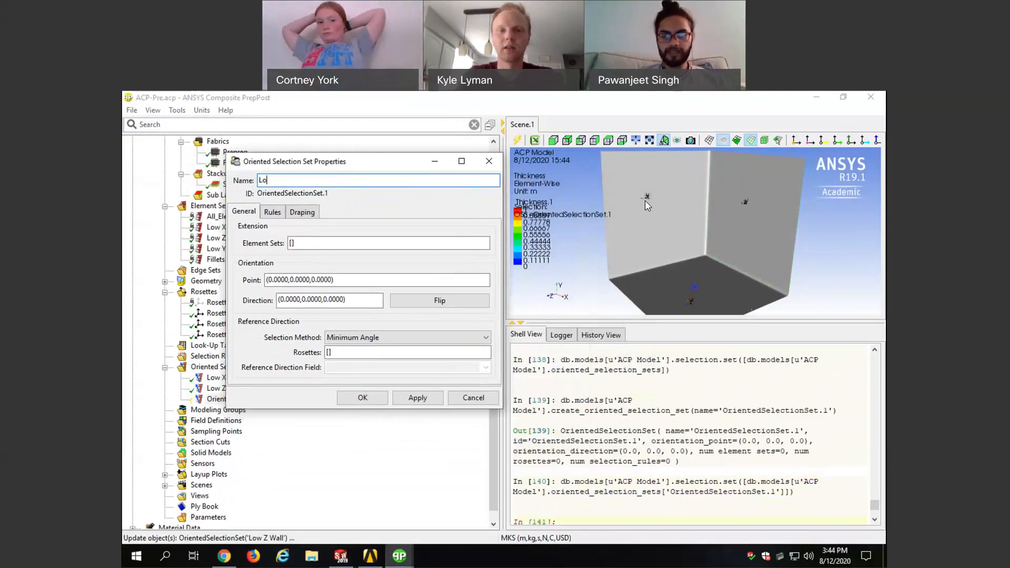
{"action": "type", "text": "w X"}
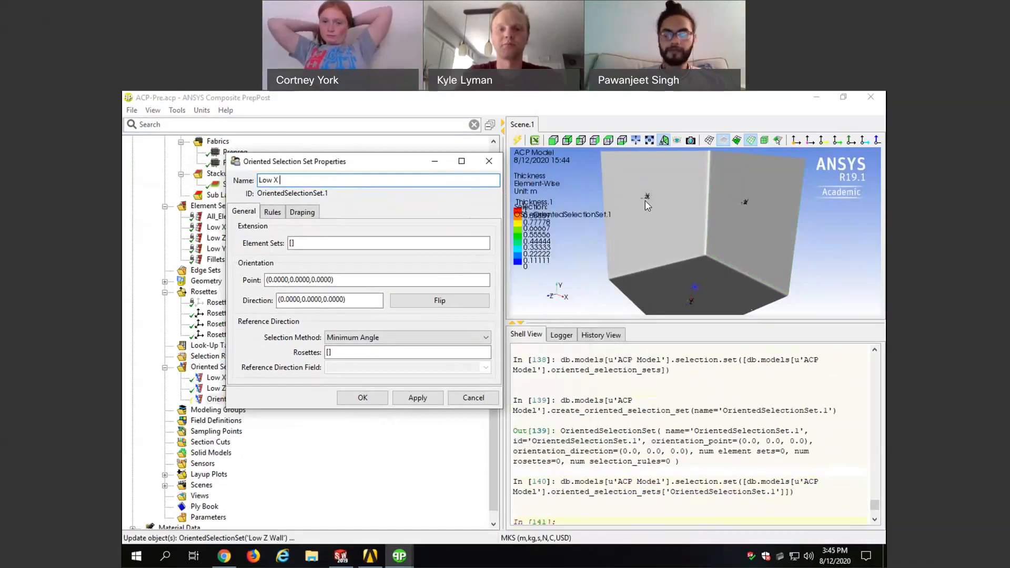
{"action": "type", "text": "Wall"}
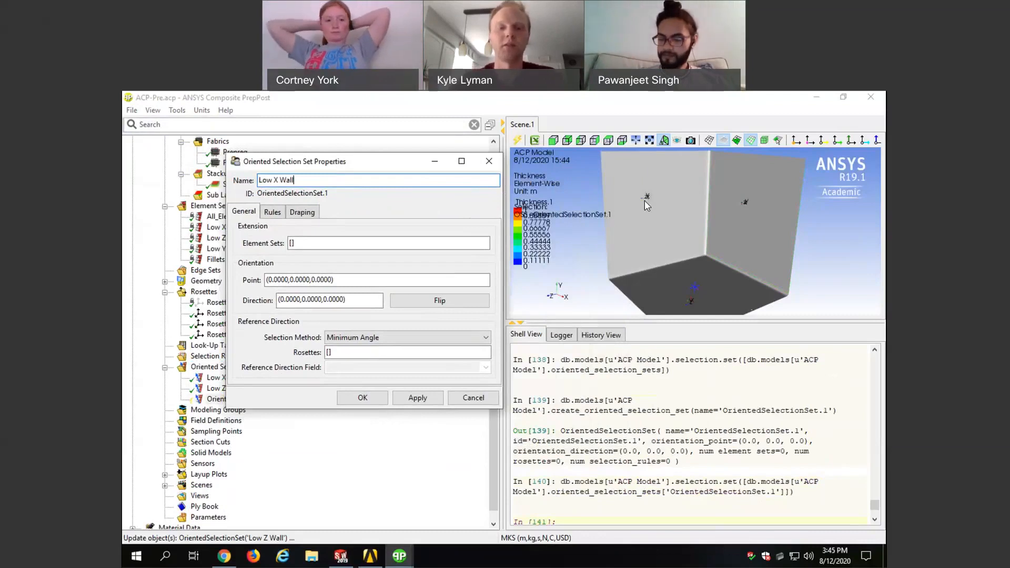
Step: Assign the Low X Wall element set to the new oriented selection set
{"action": "left_click", "coordinate": [294, 243]}
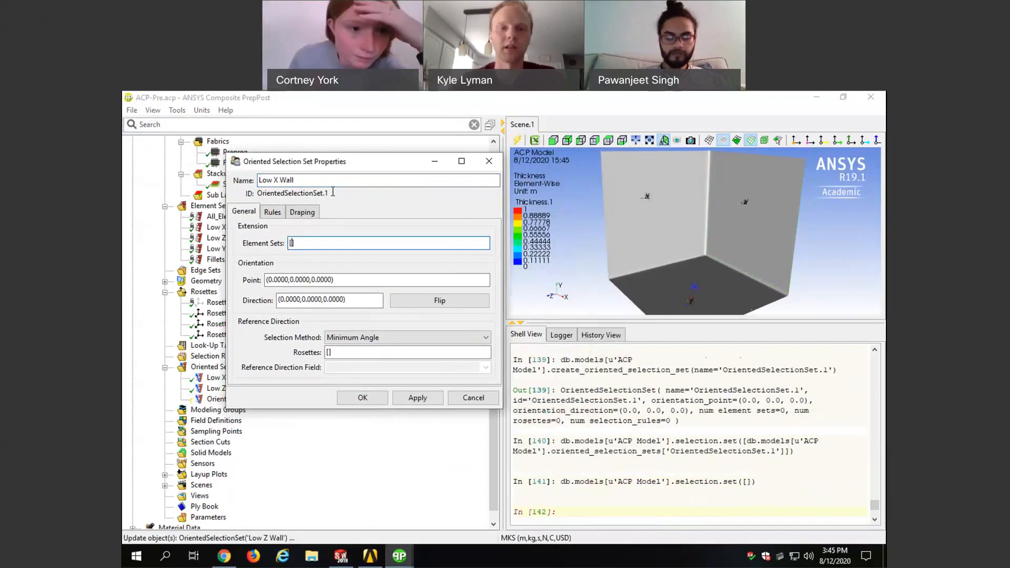
{"action": "left_click_drag", "start_coordinate": [340, 162], "coordinate": [355, 206]}
{"action": "left_click", "coordinate": [226, 229]}
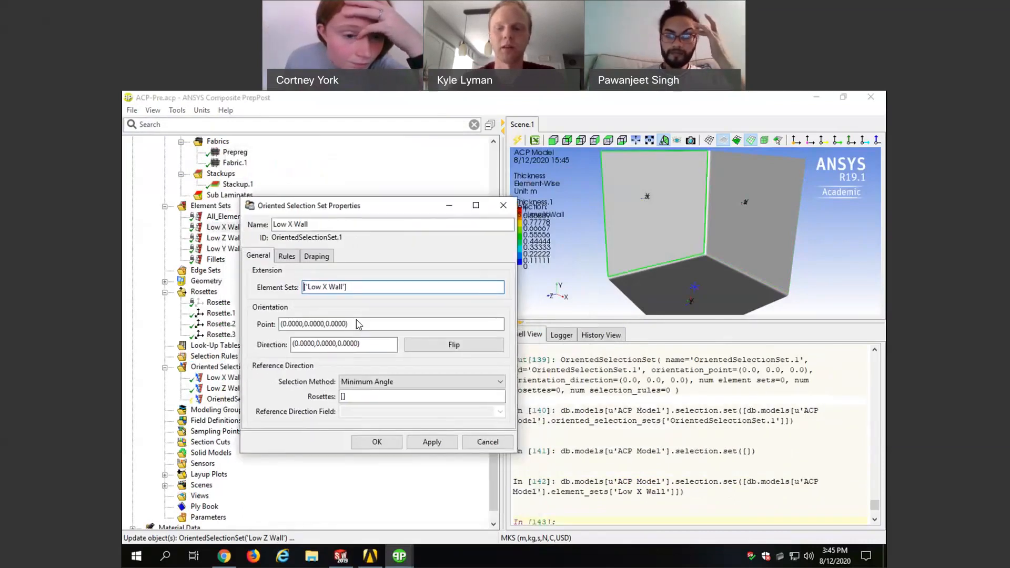
Step: Pick the orientation point (-0.5000,0.4670,-0.0995) on the Low X Wall and flip the direction to (1.0000,-0.0000,0.0000)
{"action": "left_click", "coordinate": [374, 320]}
{"action": "left_click", "coordinate": [673, 220]}
{"action": "scroll", "coordinate": [651, 218], "scroll_direction": "up", "scroll_amount": 3}
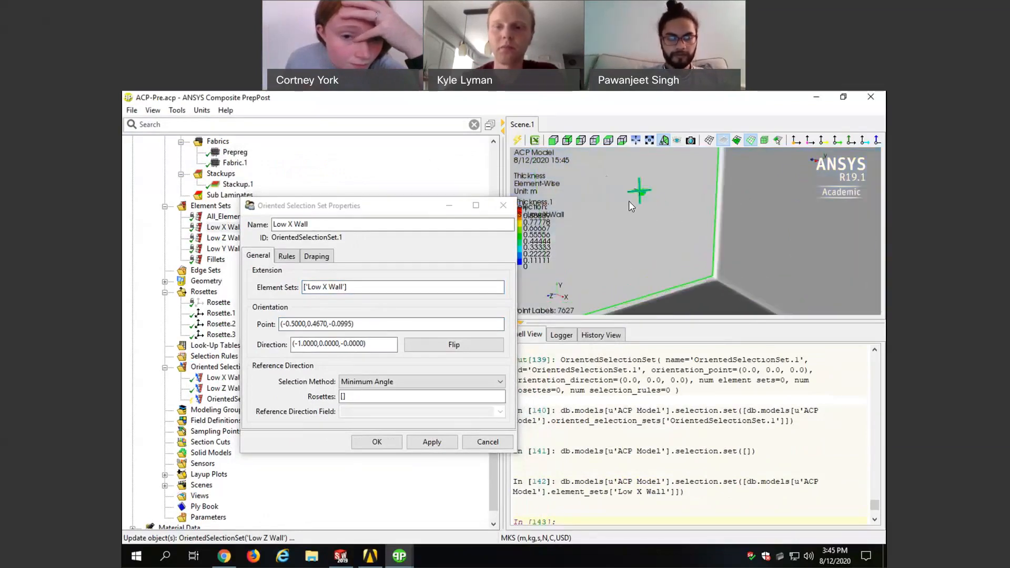
{"action": "scroll", "coordinate": [630, 201], "scroll_direction": "up", "scroll_amount": 3}
{"action": "left_click", "coordinate": [469, 348]}
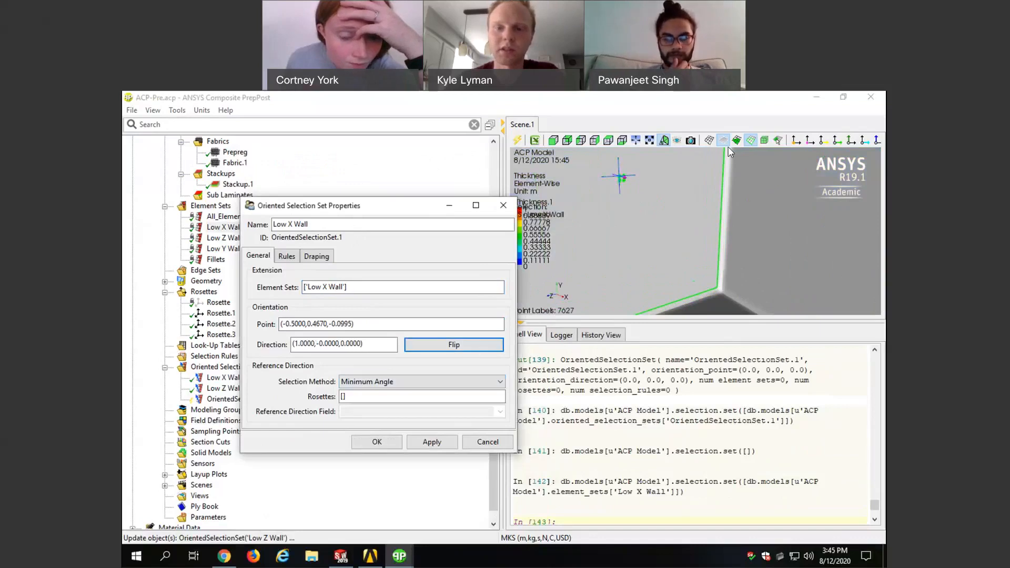
Step: Assign Rosette.1 as the reference rosette of the new Low X Wall oriented selection set, dismiss the warnings and accept its properties
{"action": "left_click", "coordinate": [347, 397]}
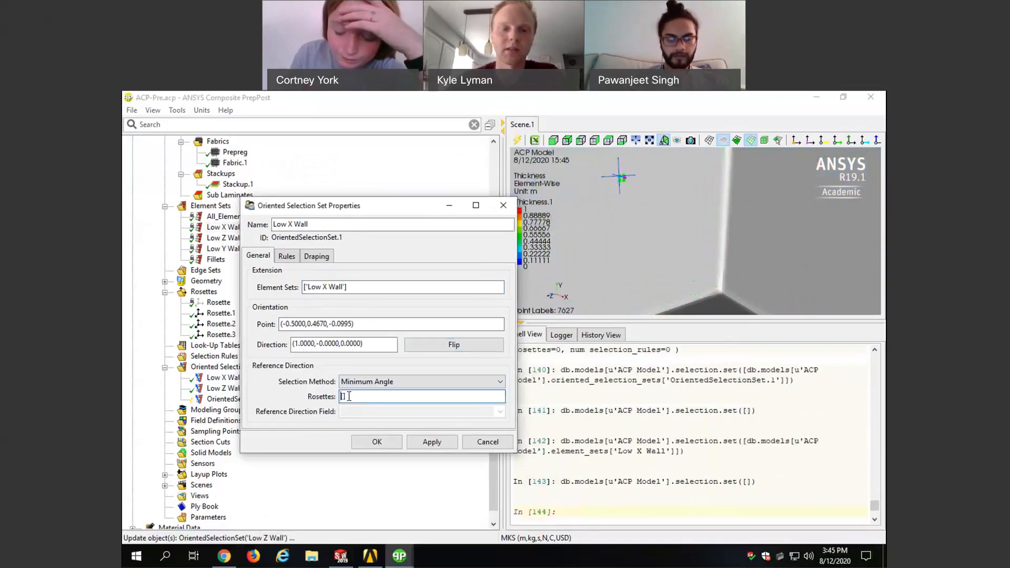
{"action": "left_click_drag", "start_coordinate": [390, 206], "coordinate": [448, 202]}
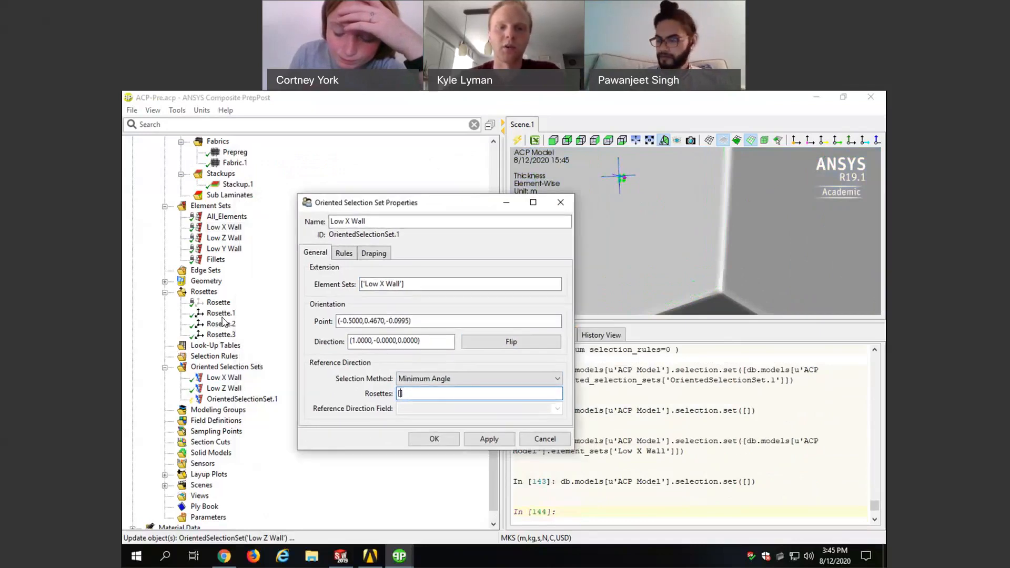
{"action": "left_click", "coordinate": [220, 314]}
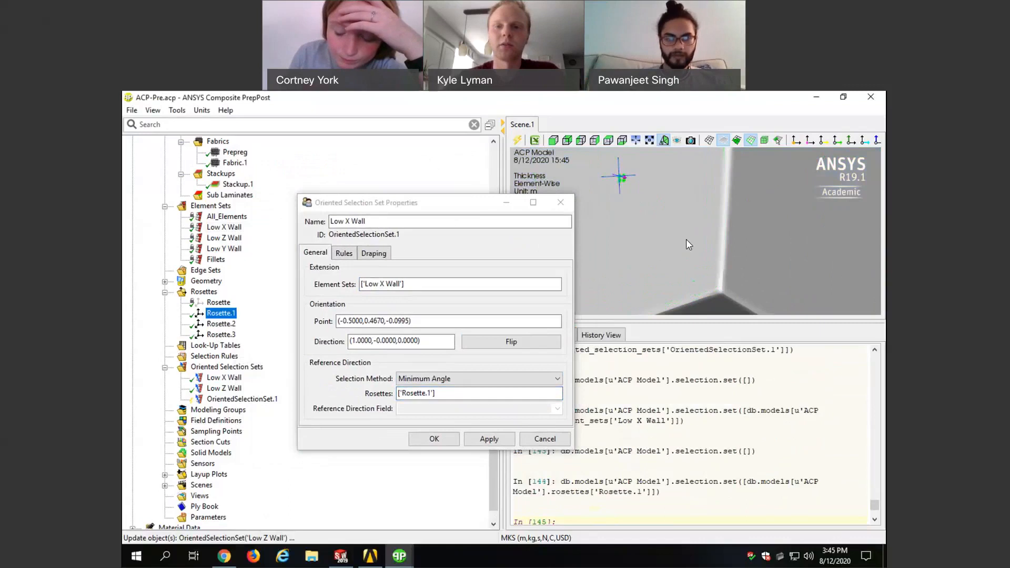
{"action": "scroll", "coordinate": [686, 239], "scroll_direction": "down", "scroll_amount": 2}
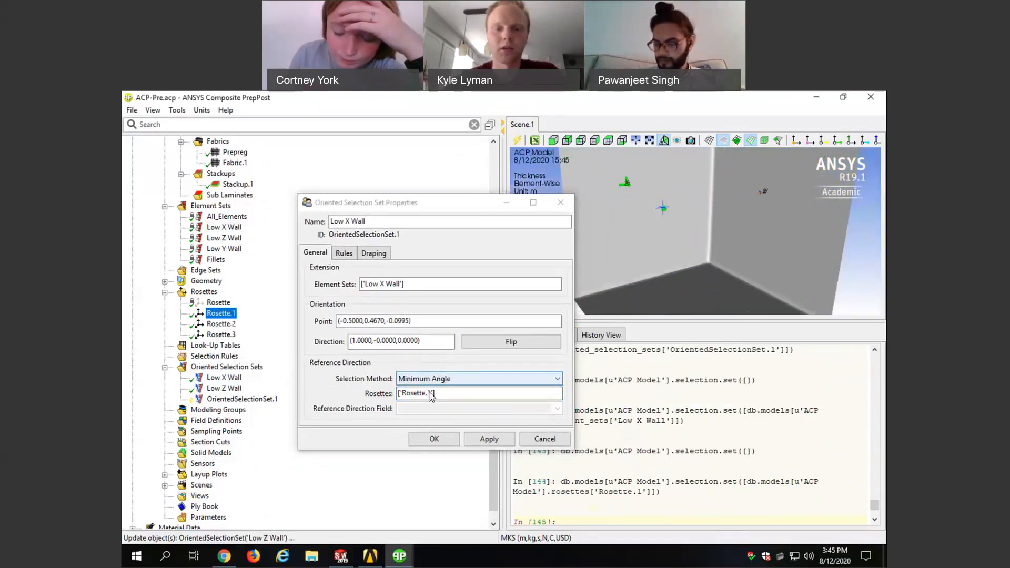
{"action": "left_click", "coordinate": [434, 440]}
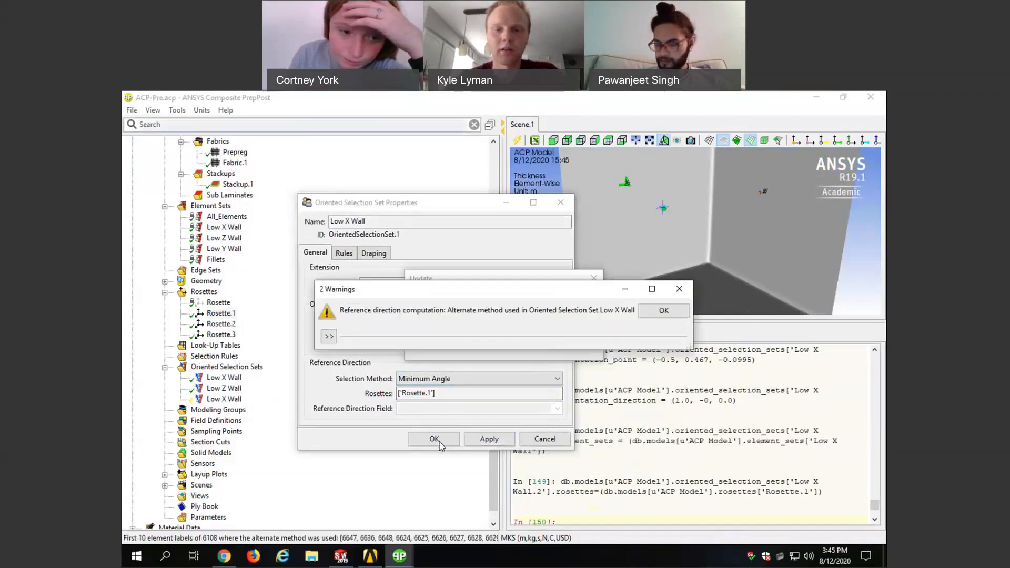
{"action": "key", "text": "Return"}
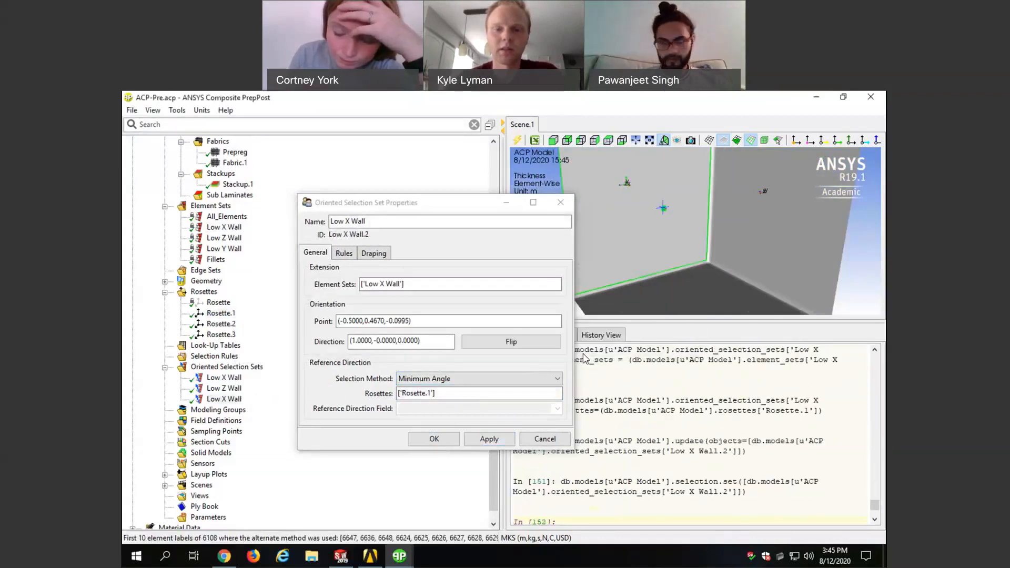
{"action": "left_click", "coordinate": [445, 439]}
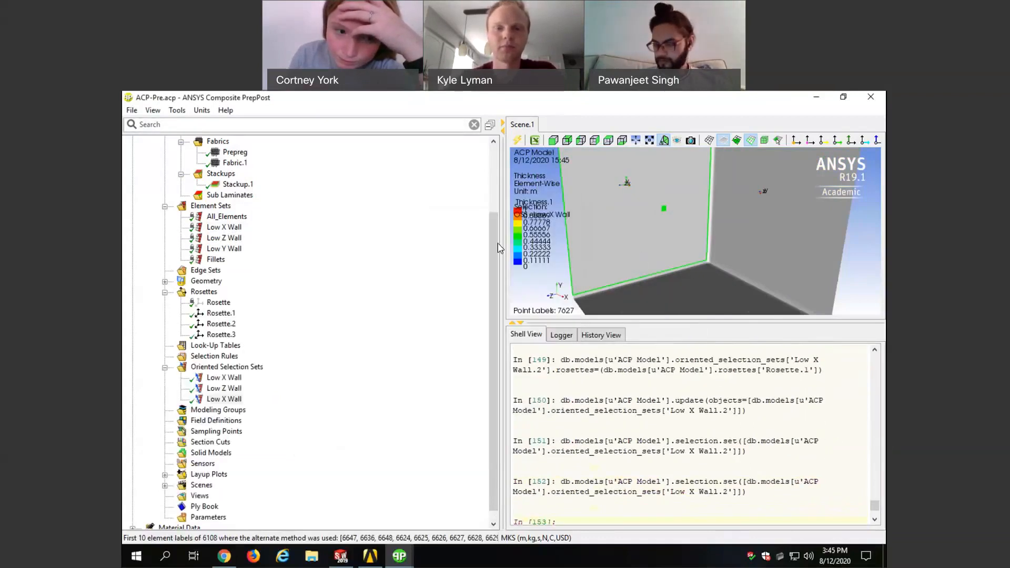
Step: Create a modeling group, keeping its default name
{"action": "scroll", "coordinate": [494, 246], "scroll_direction": "down", "scroll_amount": 1}
{"action": "left_click", "coordinate": [224, 388]}
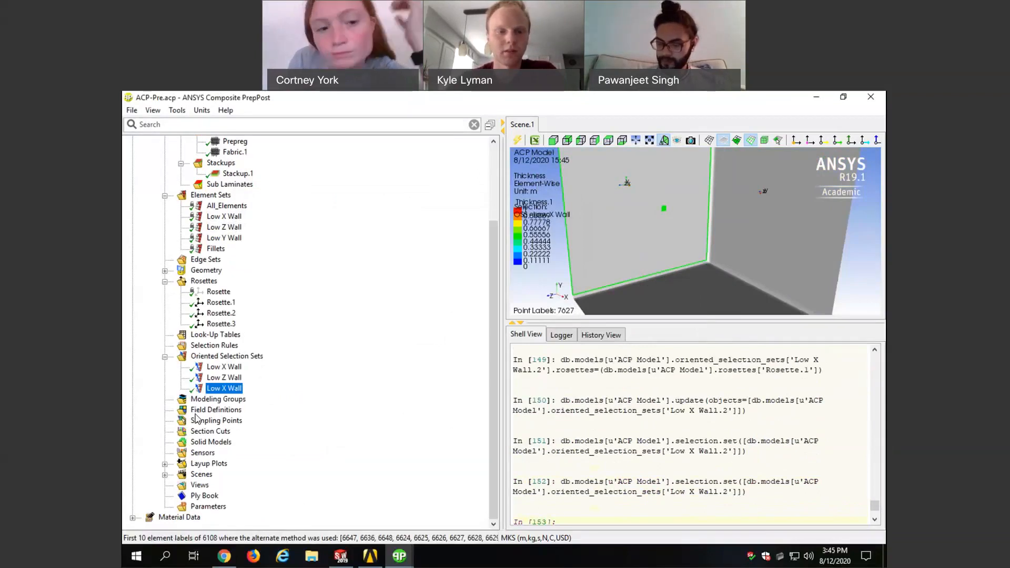
{"action": "right_click", "coordinate": [228, 398]}
{"action": "left_click", "coordinate": [248, 403]}
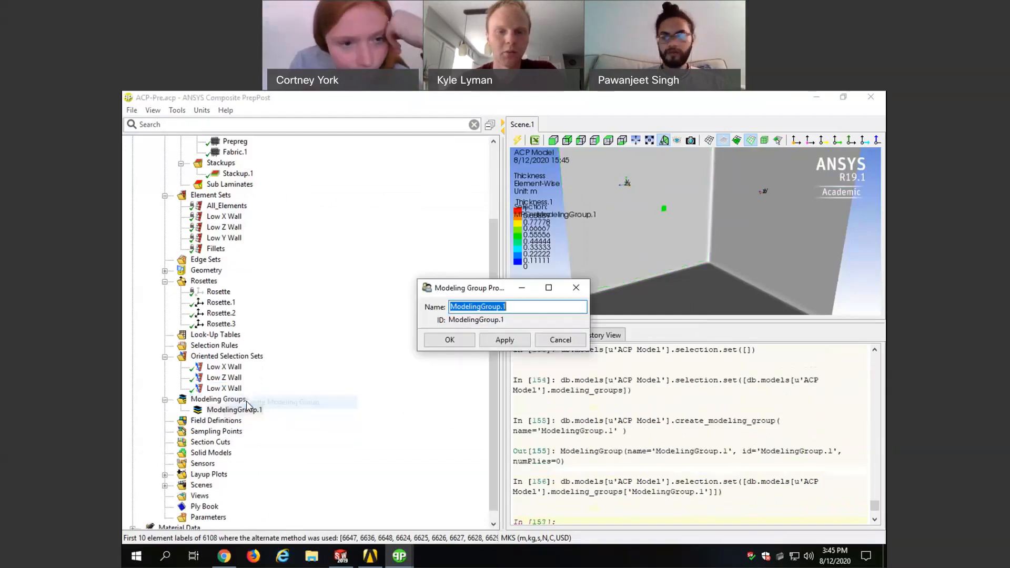
{"action": "left_click", "coordinate": [495, 342]}
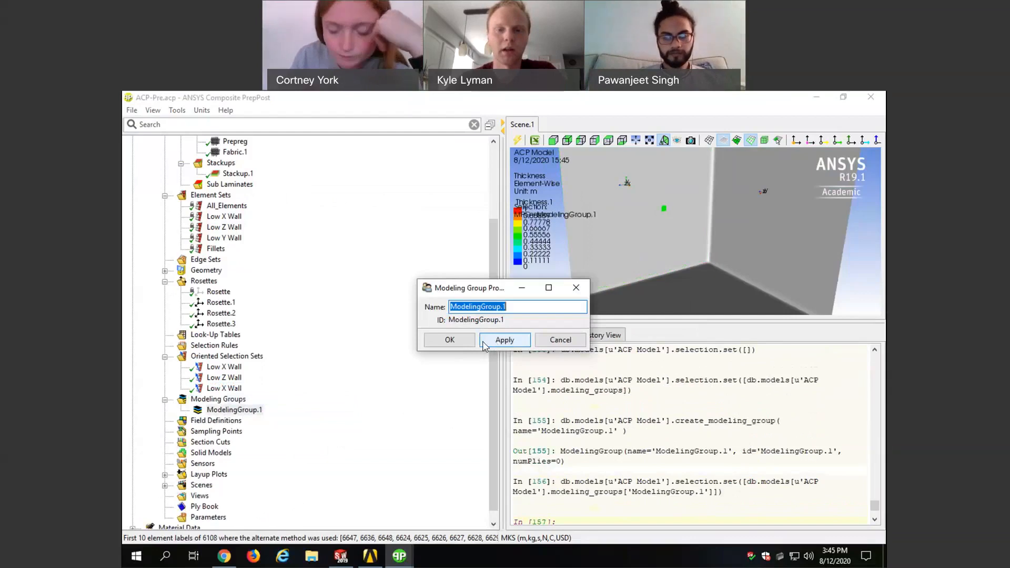
{"action": "left_click", "coordinate": [450, 340]}
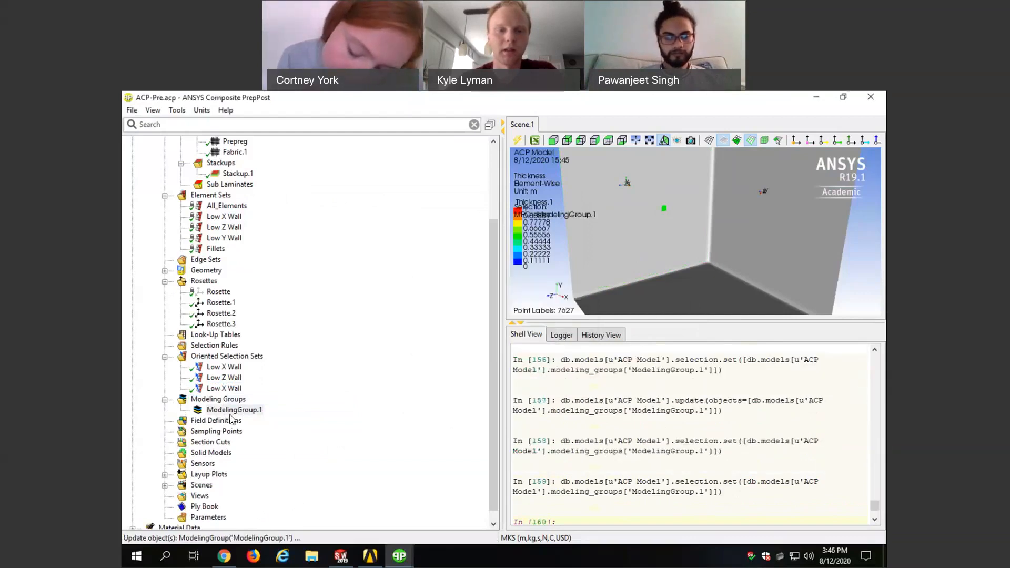
Step: Create a ply in ModelingGroup.1 and assign the first Low X Wall oriented selection set to it
{"action": "right_click", "coordinate": [232, 412]}
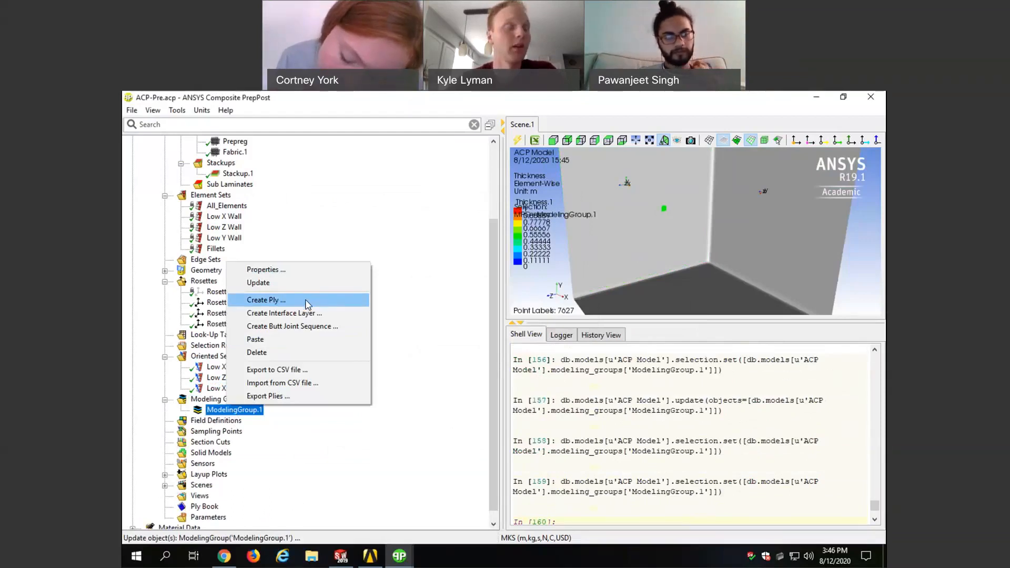
{"action": "left_click", "coordinate": [266, 300]}
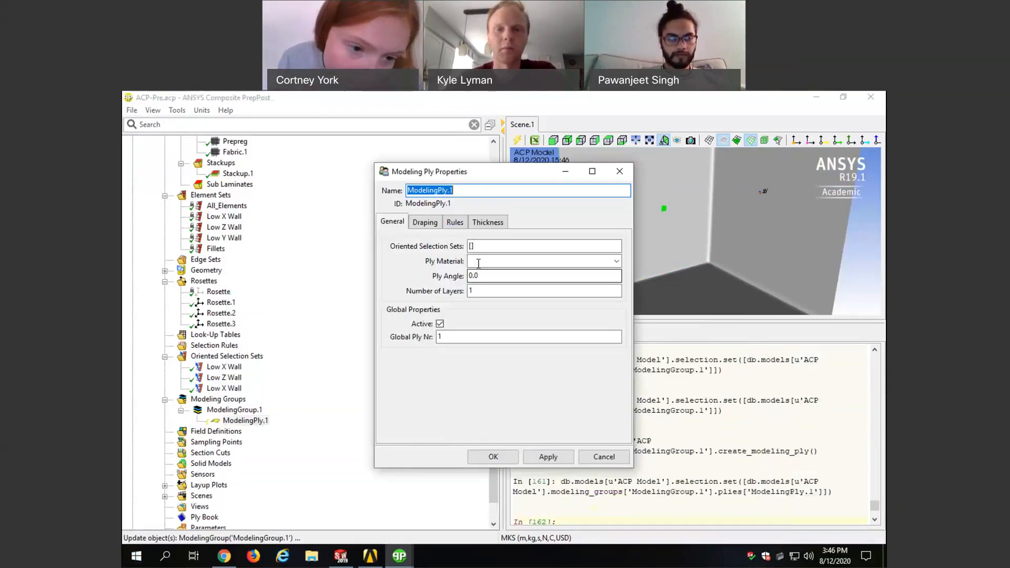
{"action": "left_click_drag", "start_coordinate": [497, 175], "coordinate": [393, 168]}
{"action": "scroll", "coordinate": [669, 249], "scroll_direction": "down", "scroll_amount": 3}
{"action": "left_click_drag", "start_coordinate": [673, 297], "coordinate": [707, 296]}
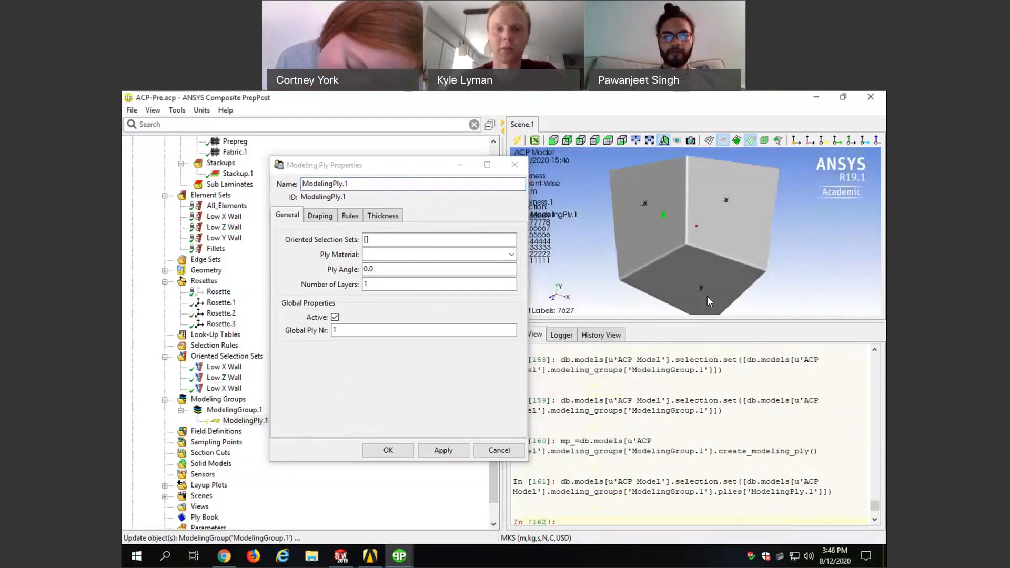
{"action": "left_click", "coordinate": [370, 239]}
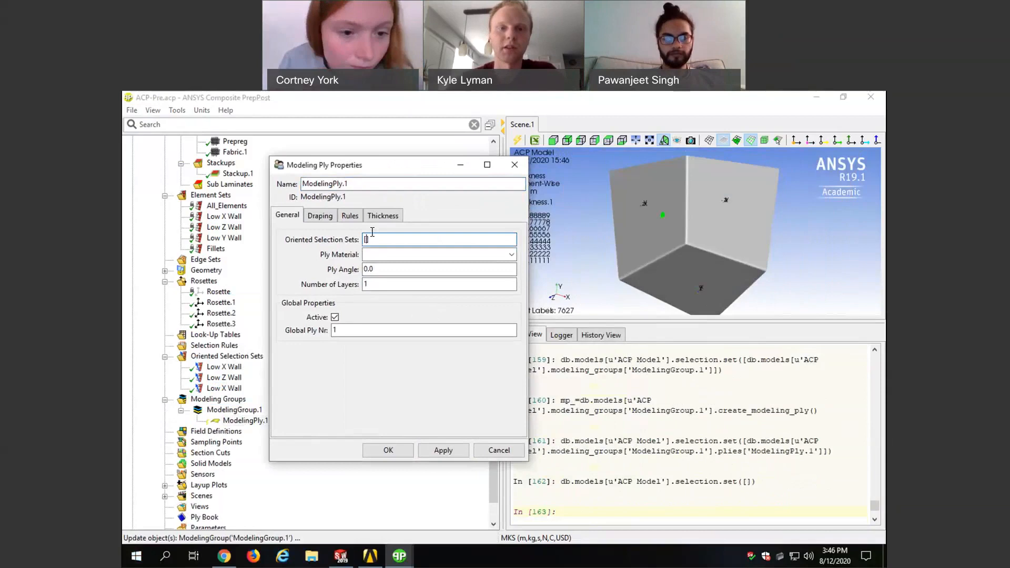
{"action": "left_click_drag", "start_coordinate": [385, 177], "coordinate": [422, 171]}
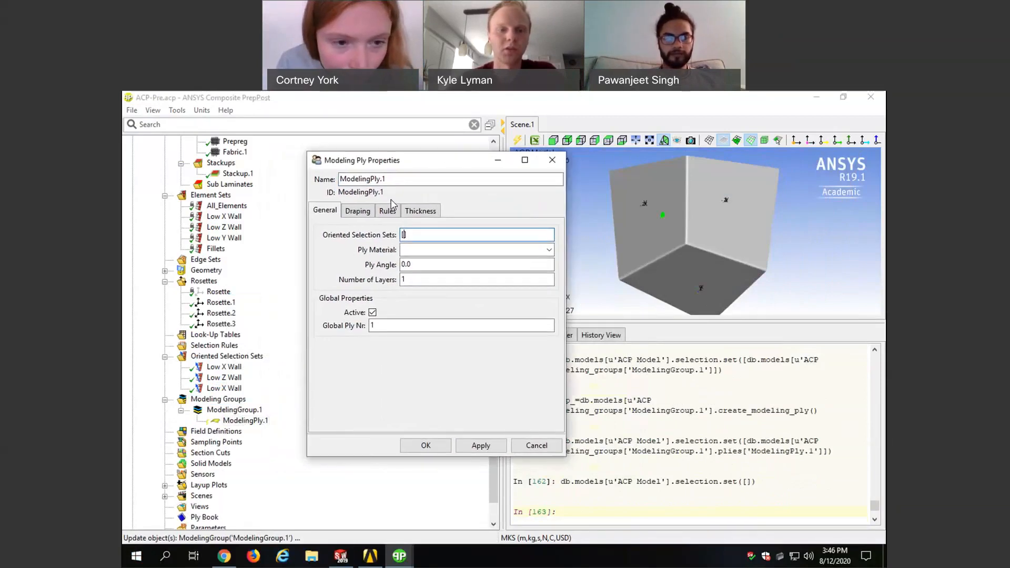
{"action": "left_click", "coordinate": [233, 368]}
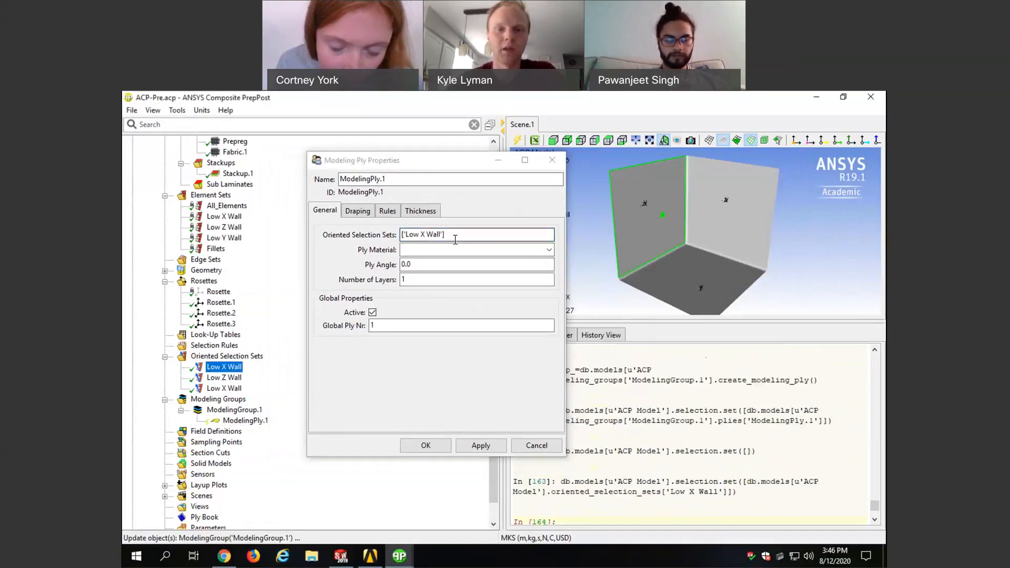
Step: Set the ply material of ModelingPly.1 to Stackup.1, apply the properties and inspect the layers of its production ply
{"action": "left_click", "coordinate": [550, 250]}
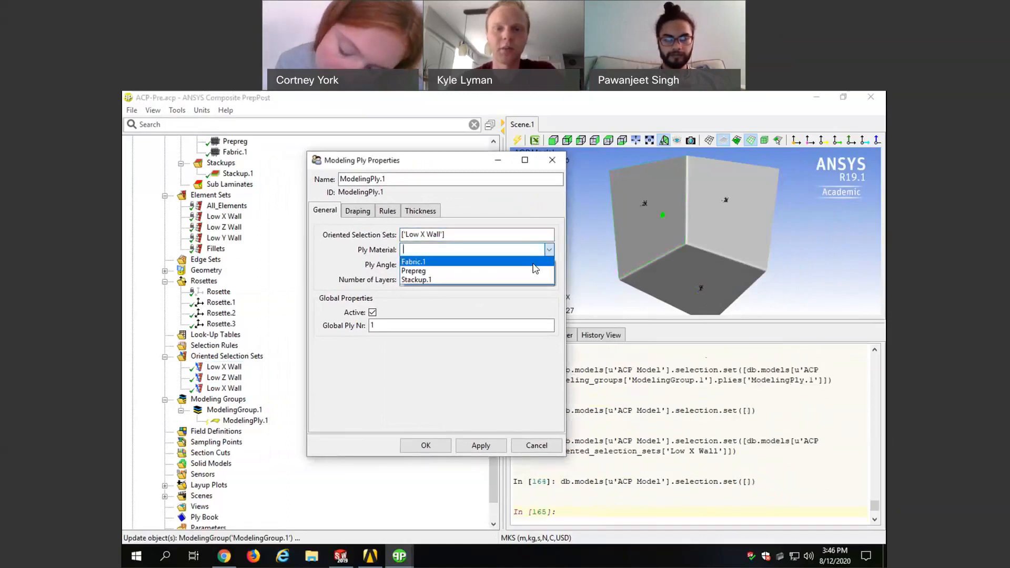
{"action": "left_click", "coordinate": [494, 280]}
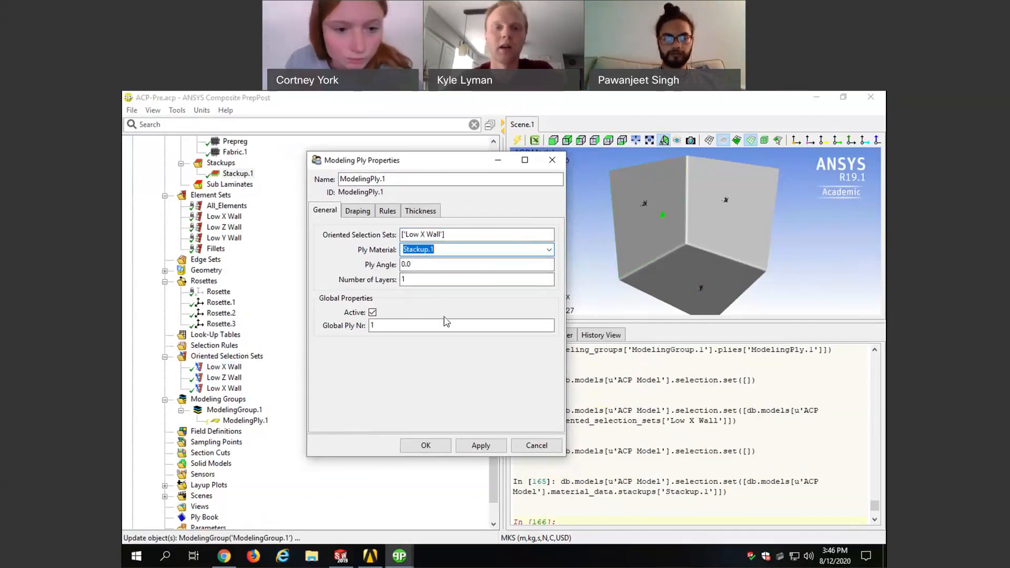
{"action": "left_click", "coordinate": [369, 211]}
{"action": "left_click", "coordinate": [385, 211]}
{"action": "left_click", "coordinate": [420, 210]}
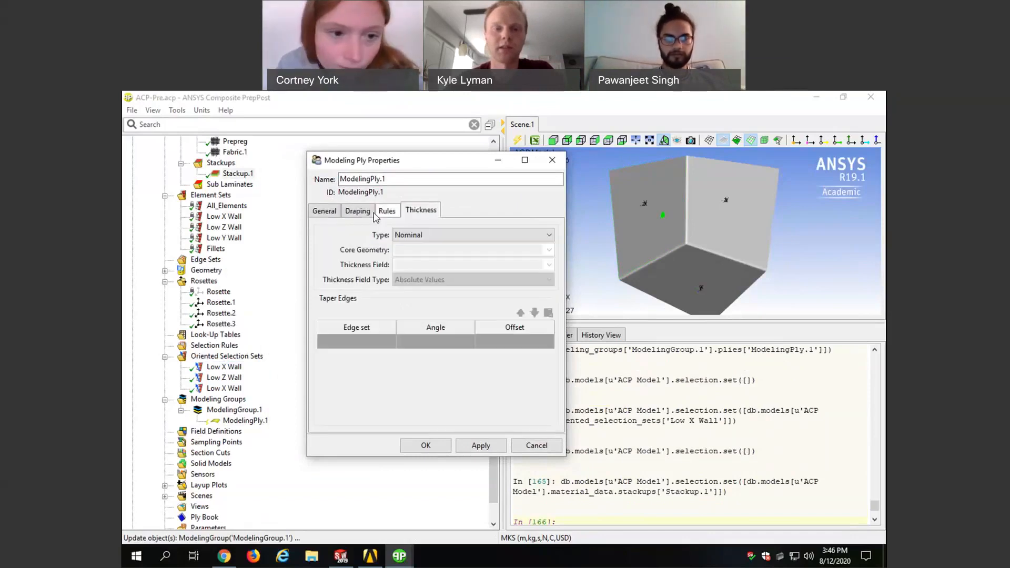
{"action": "left_click", "coordinate": [326, 212]}
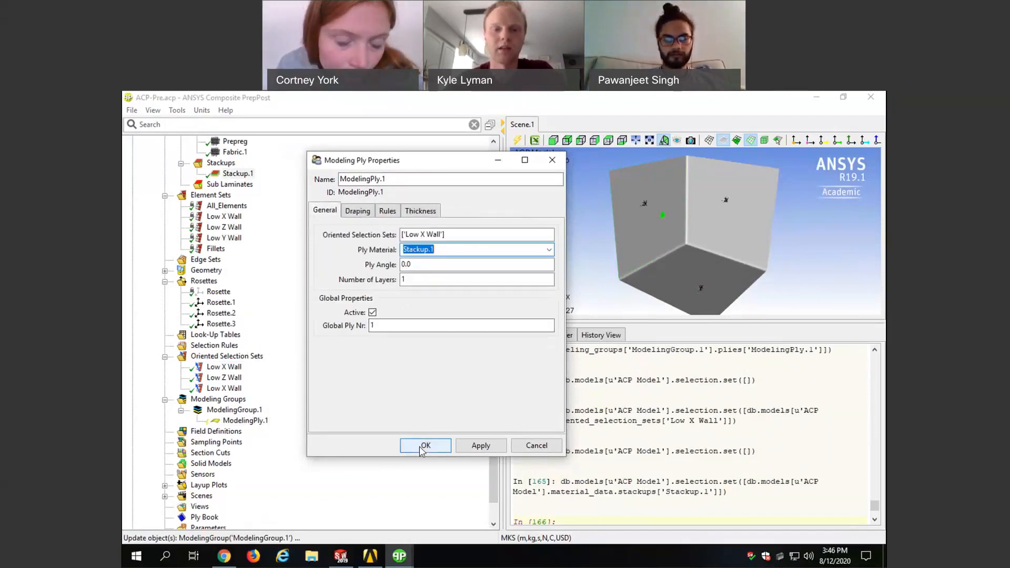
{"action": "left_click", "coordinate": [481, 446]}
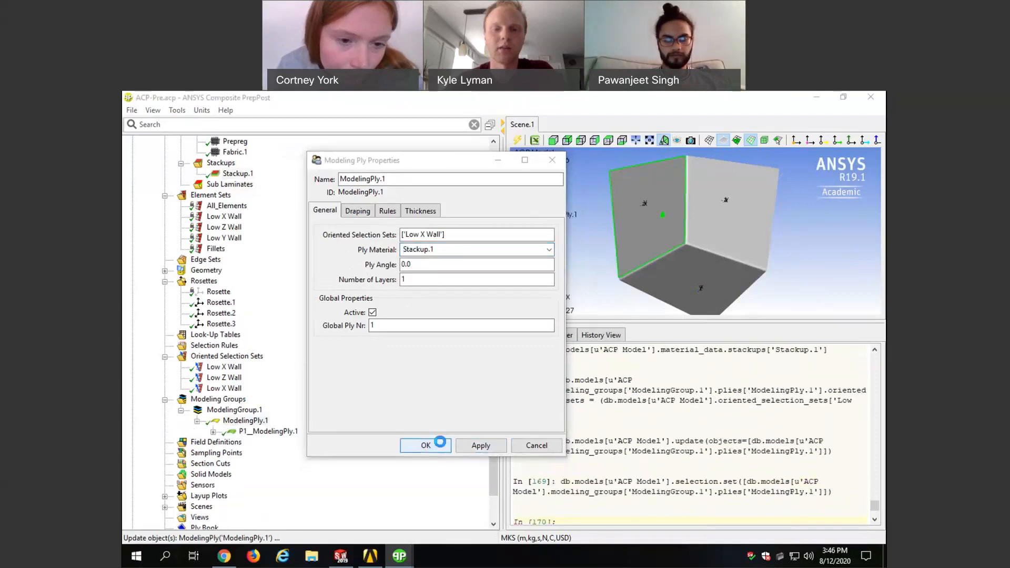
{"action": "left_click", "coordinate": [425, 446]}
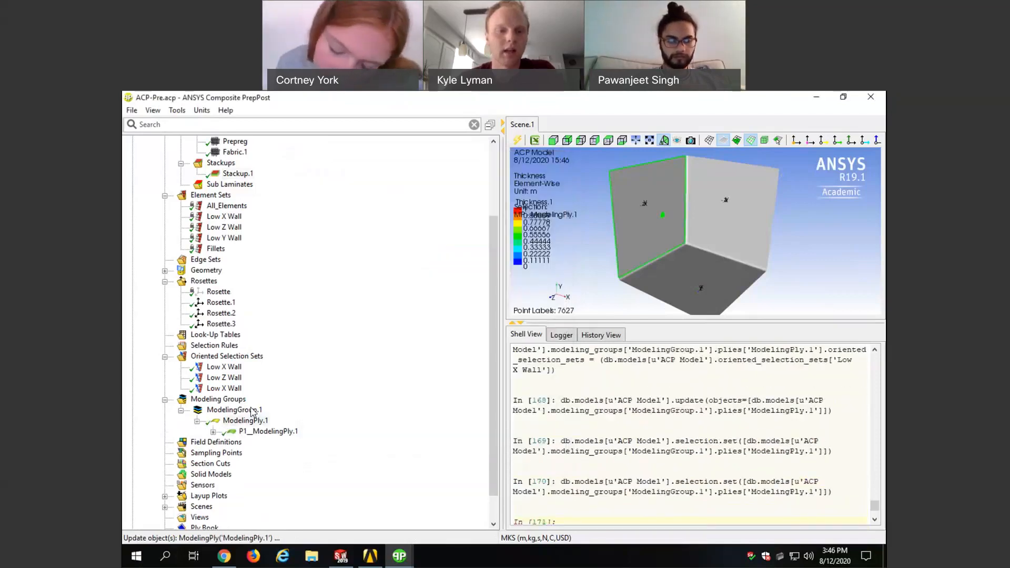
{"action": "left_click", "coordinate": [214, 432]}
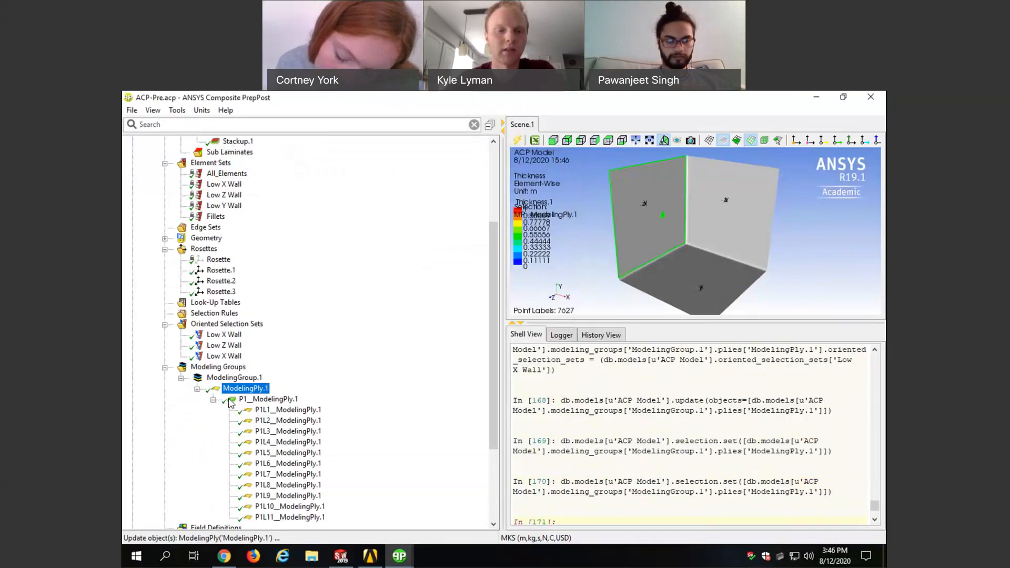
{"action": "left_click", "coordinate": [213, 401]}
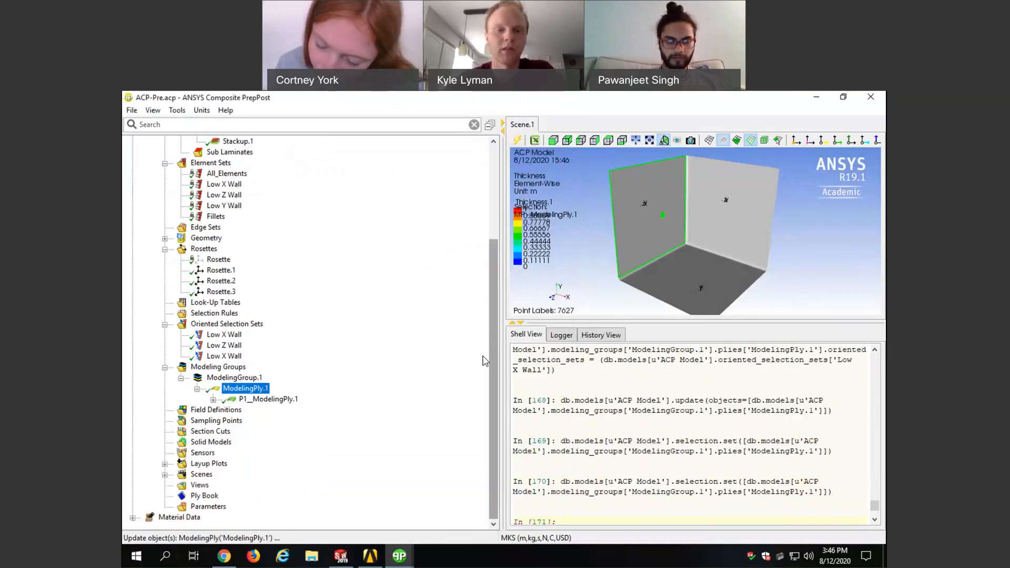
Step: Create a second ply in ModelingGroup.1 and assign the Low Z Wall oriented selection set to it
{"action": "right_click", "coordinate": [234, 379]}
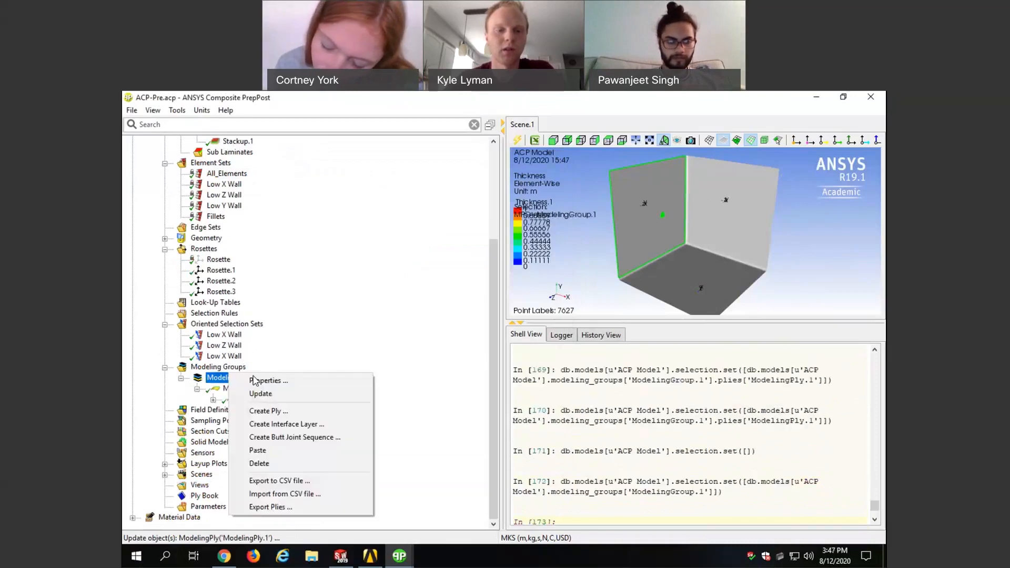
{"action": "left_click", "coordinate": [266, 412]}
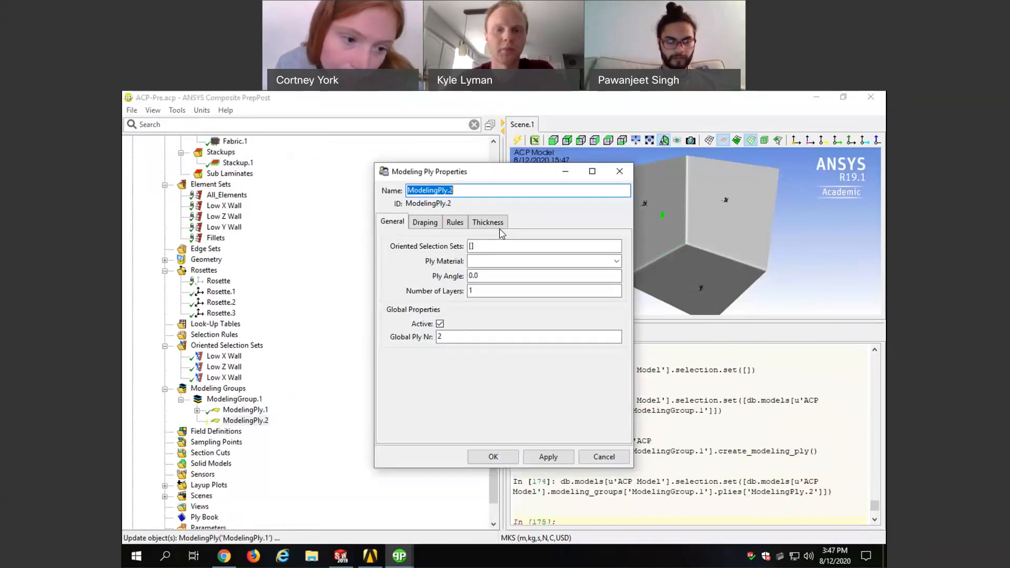
{"action": "left_click", "coordinate": [472, 246]}
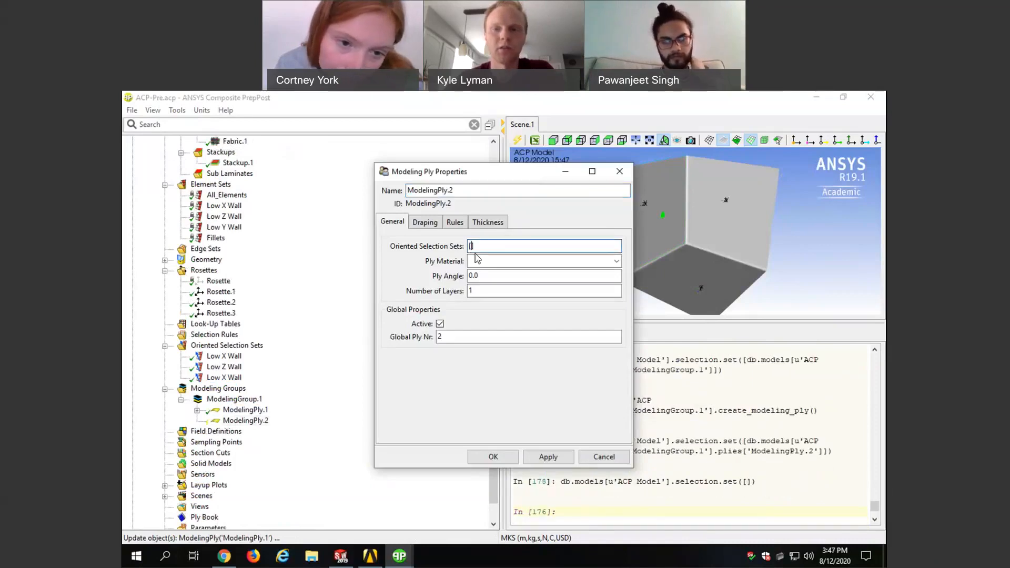
{"action": "left_click", "coordinate": [211, 220]}
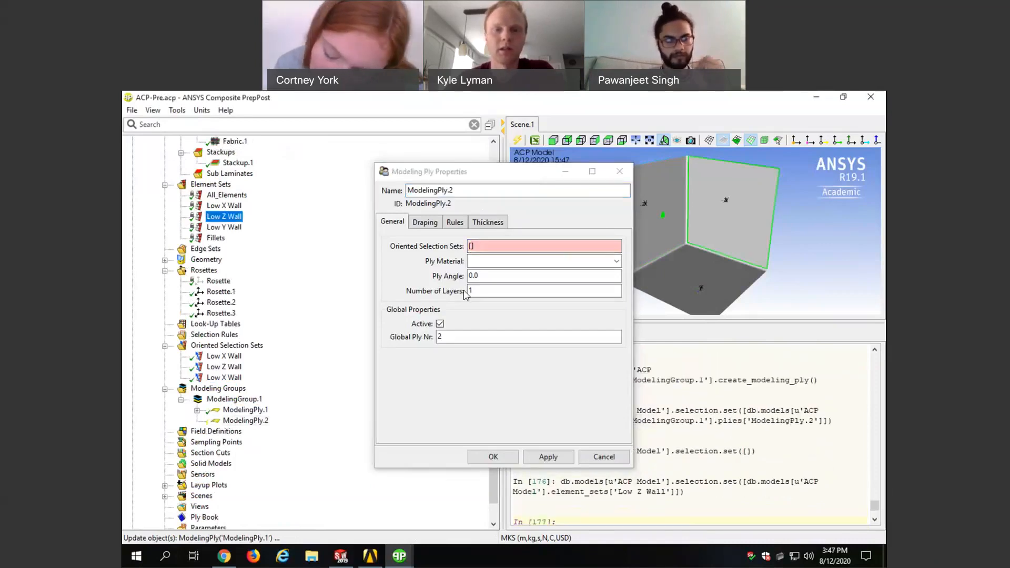
{"action": "left_click", "coordinate": [474, 248]}
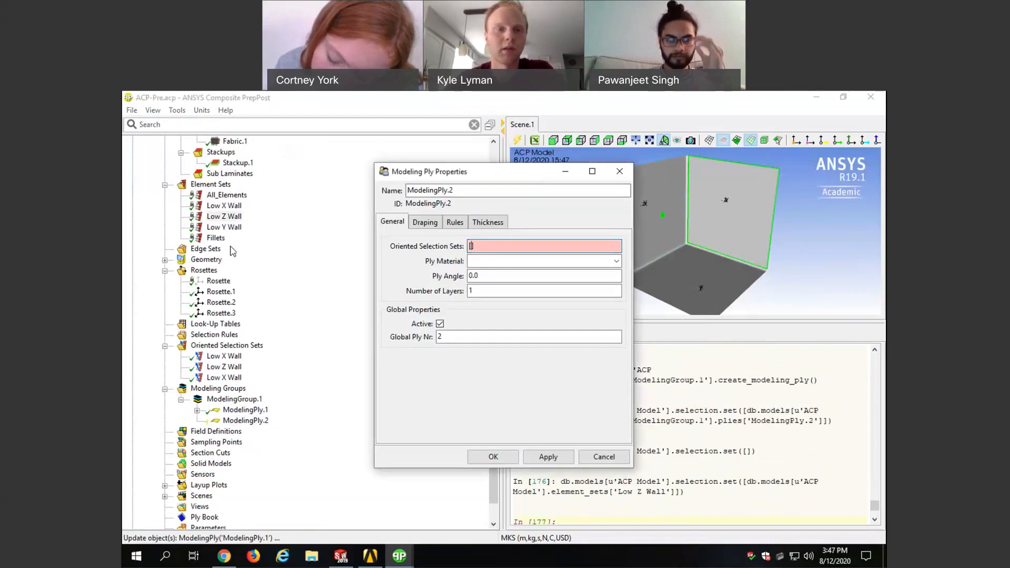
{"action": "left_click", "coordinate": [222, 217]}
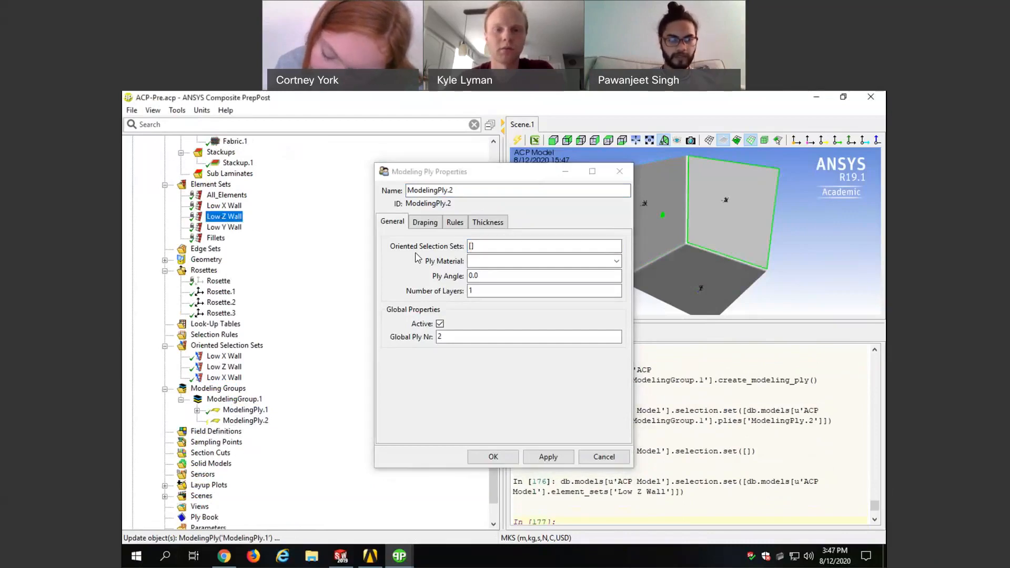
{"action": "left_click", "coordinate": [473, 247]}
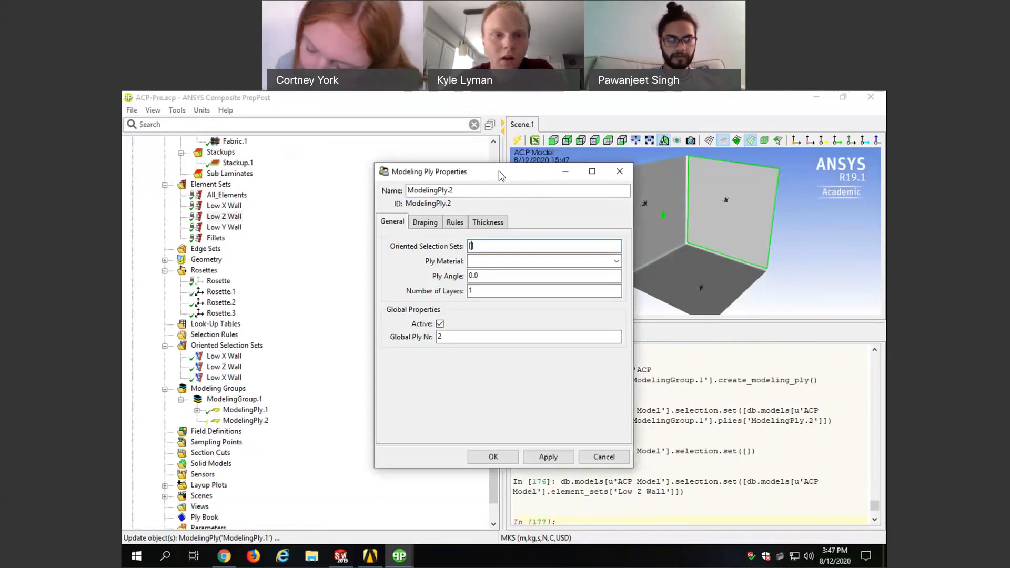
{"action": "left_click_drag", "start_coordinate": [501, 176], "coordinate": [469, 176]}
{"action": "scroll", "coordinate": [194, 285], "scroll_direction": "down", "scroll_amount": 1}
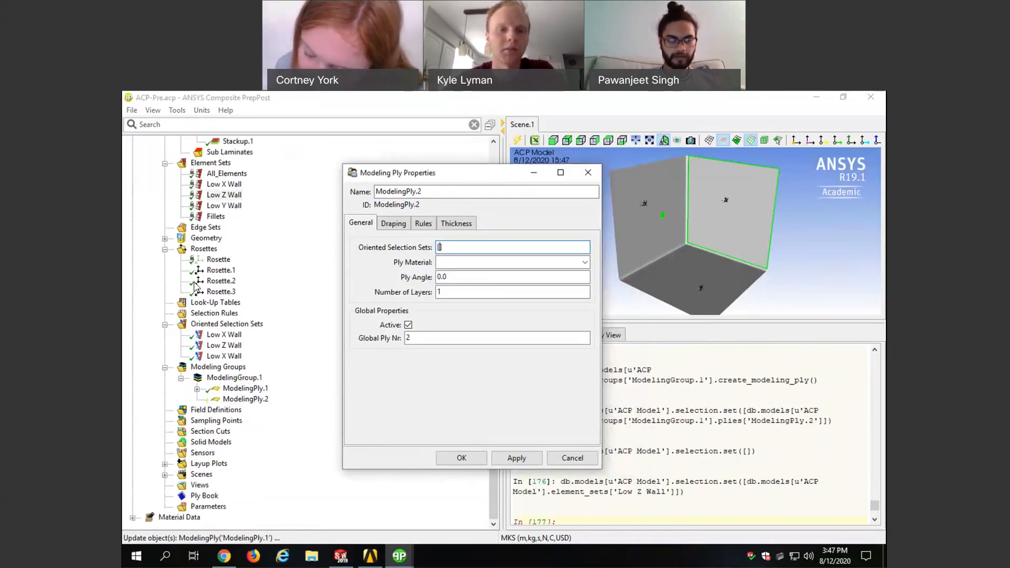
{"action": "left_click", "coordinate": [224, 345]}
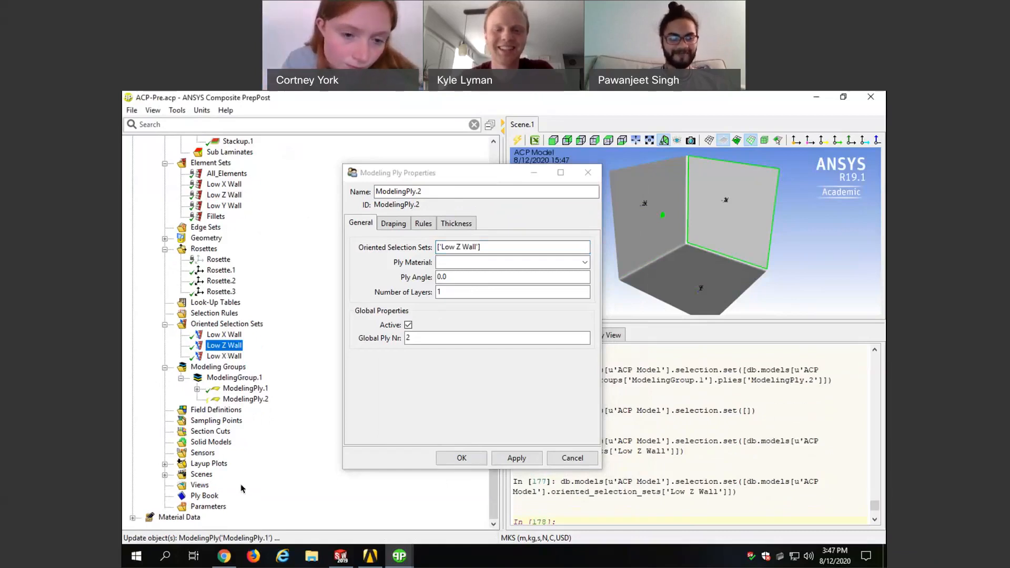
Step: Set the ply material of ModelingPly.2 to Stackup.1 and accept its properties
{"action": "left_click", "coordinate": [443, 279]}
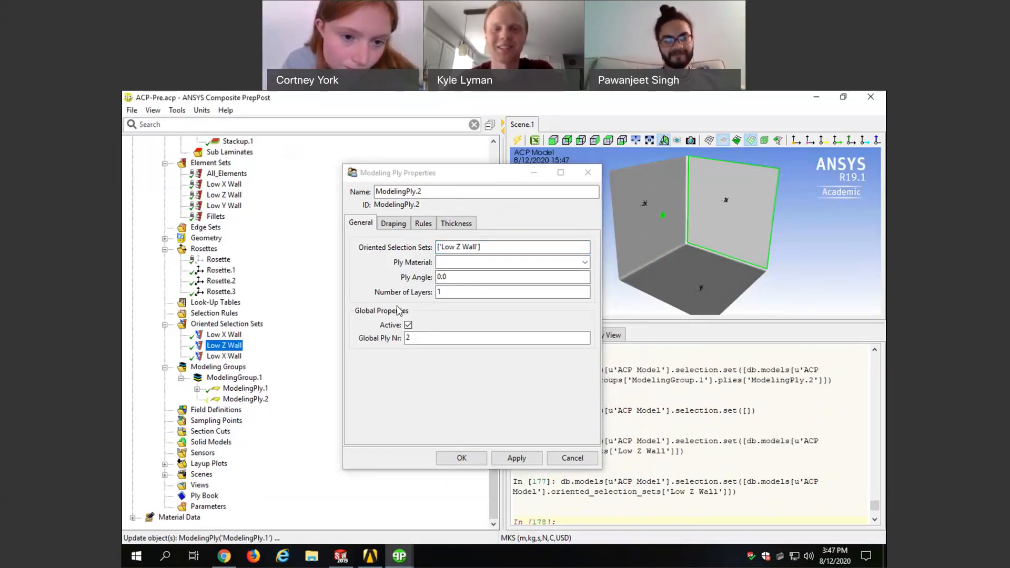
{"action": "left_click", "coordinate": [586, 262]}
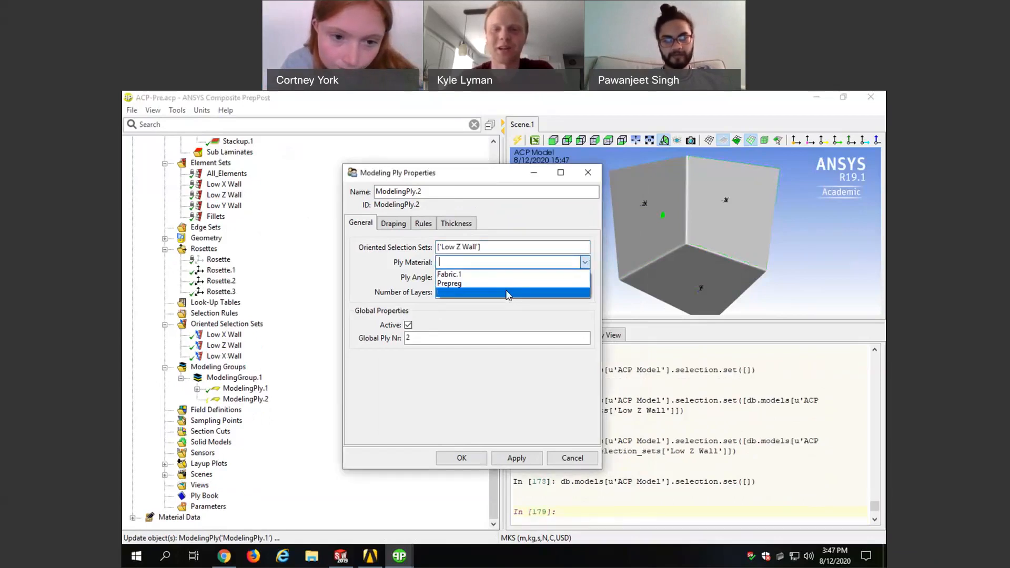
{"action": "left_click", "coordinate": [508, 294]}
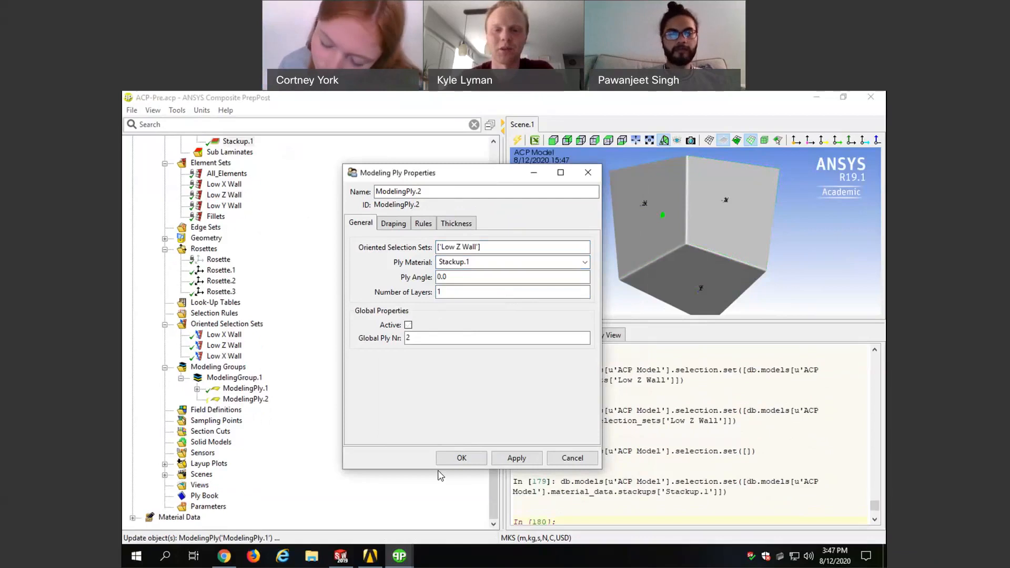
{"action": "left_click", "coordinate": [516, 458]}
{"action": "left_click", "coordinate": [462, 458]}
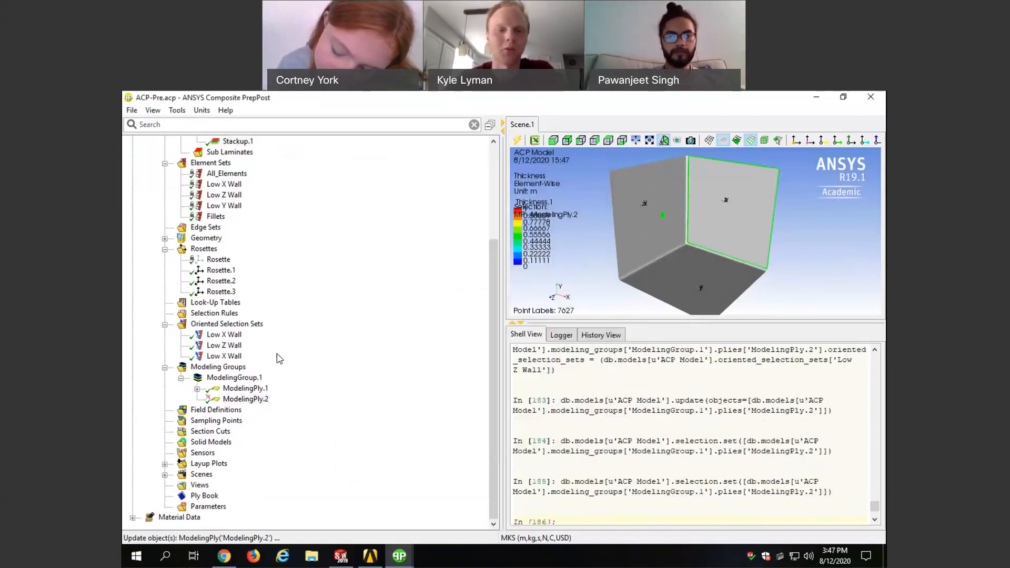
Step: Delete ModelingPly.2 from ModelingGroup.1
{"action": "left_click", "coordinate": [212, 401]}
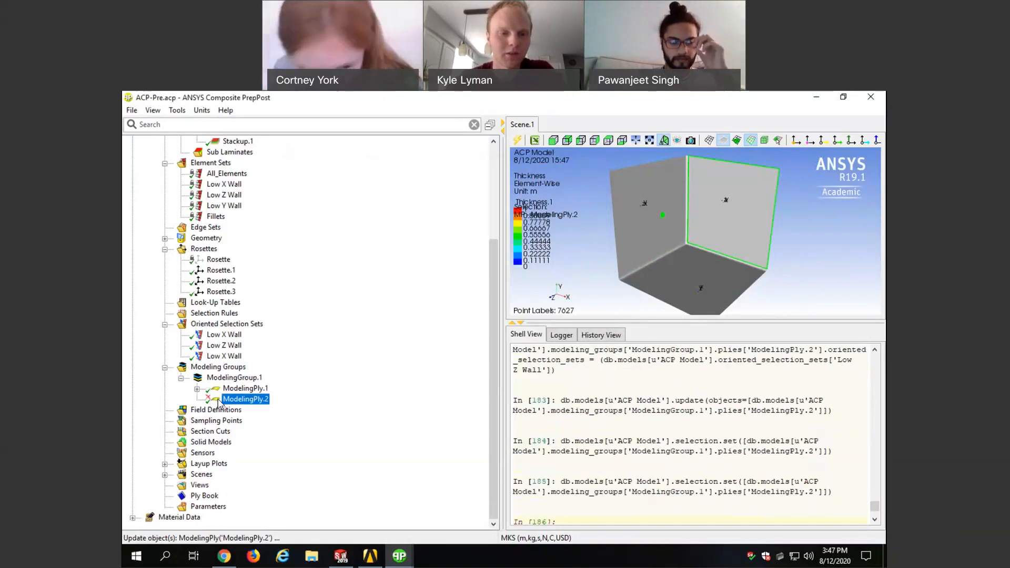
{"action": "right_click", "coordinate": [216, 403]}
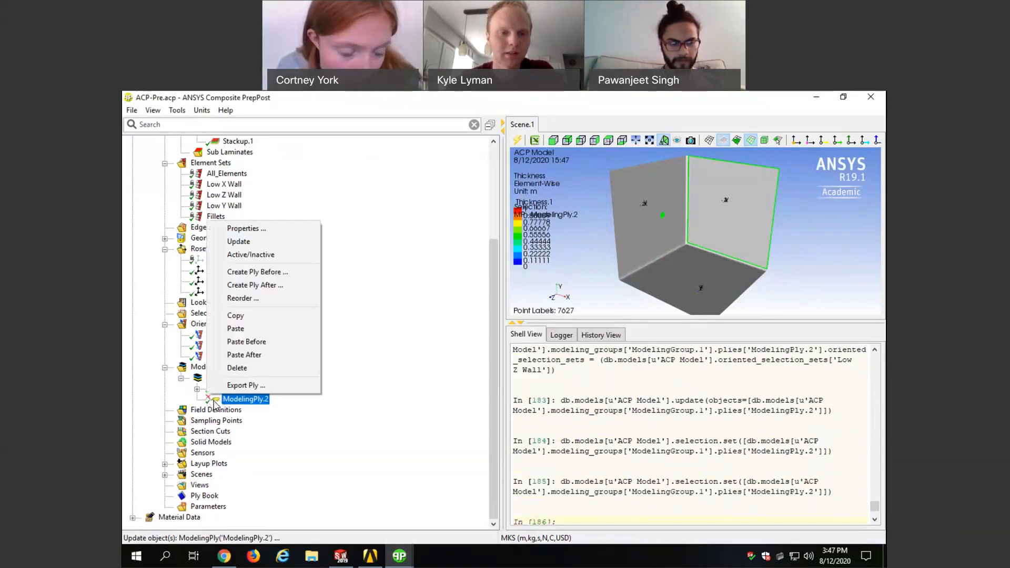
{"action": "left_click", "coordinate": [239, 369]}
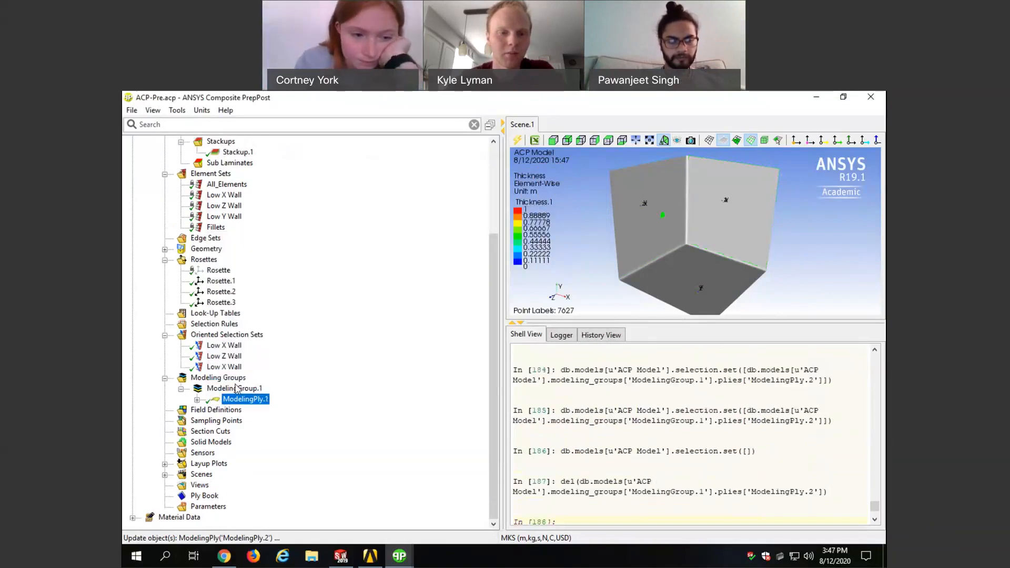
{"action": "right_click", "coordinate": [231, 389]}
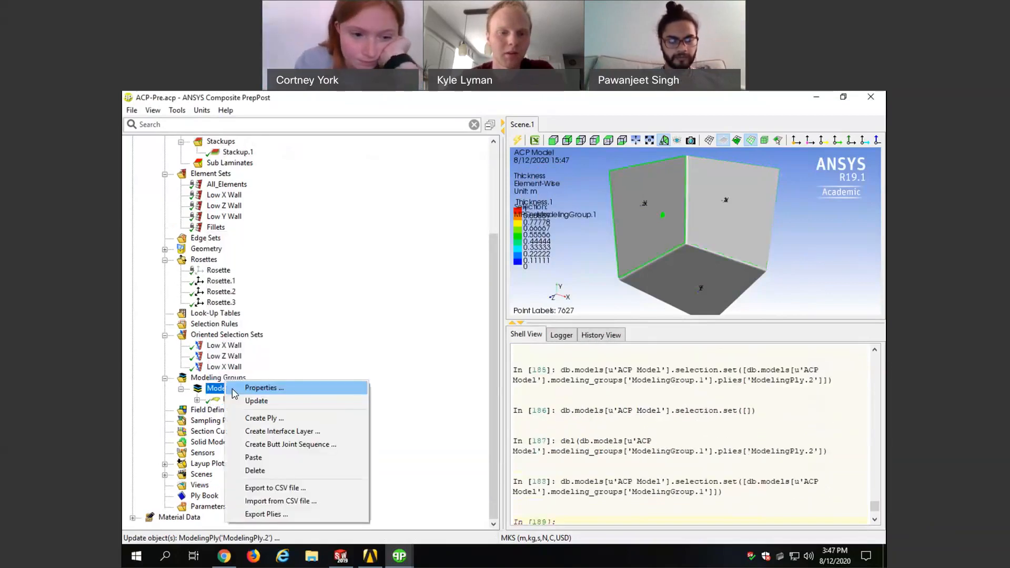
{"action": "left_click", "coordinate": [263, 419]}
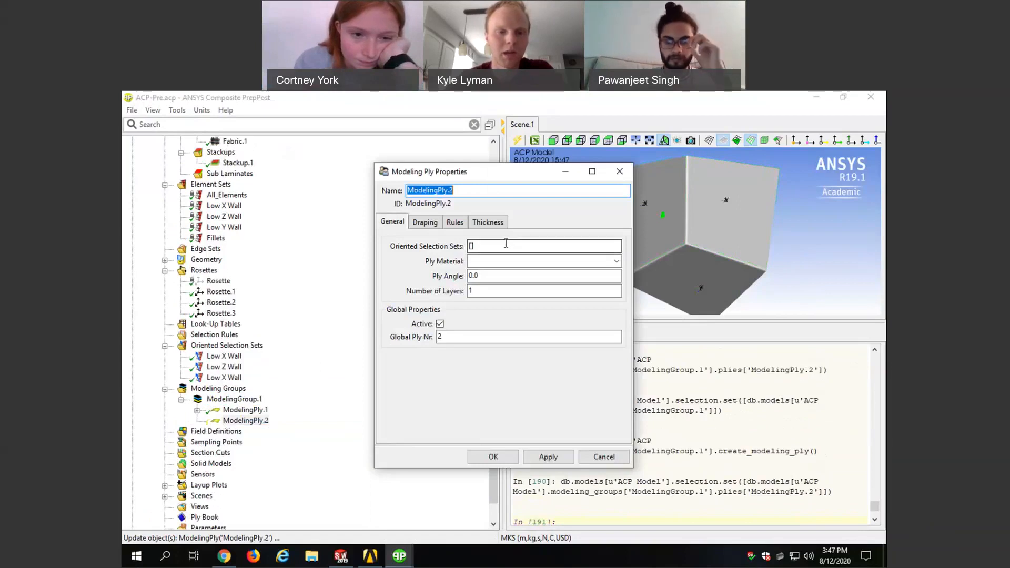
{"action": "left_click", "coordinate": [604, 456]}
{"action": "right_click", "coordinate": [255, 423]}
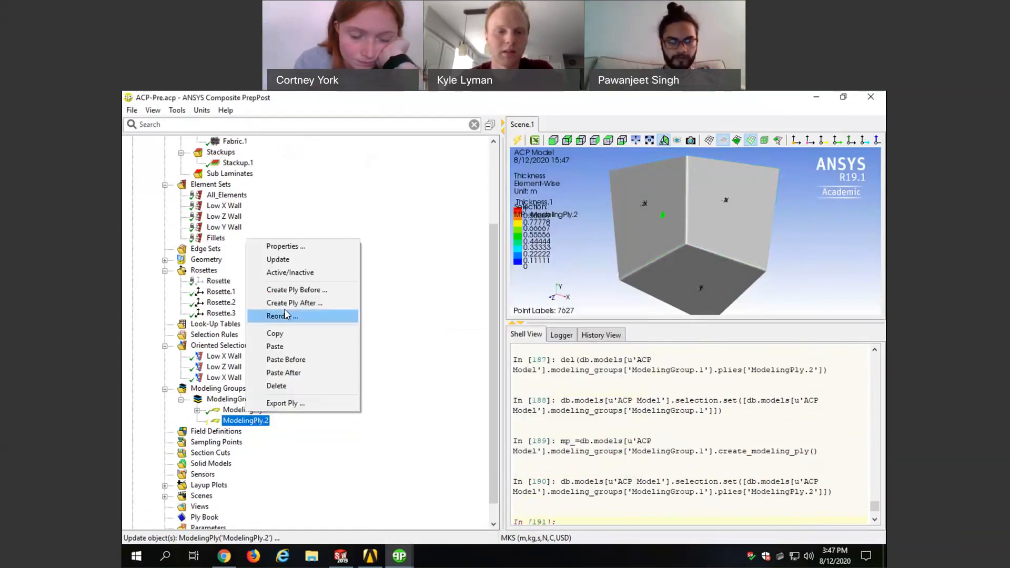
{"action": "left_click", "coordinate": [285, 386]}
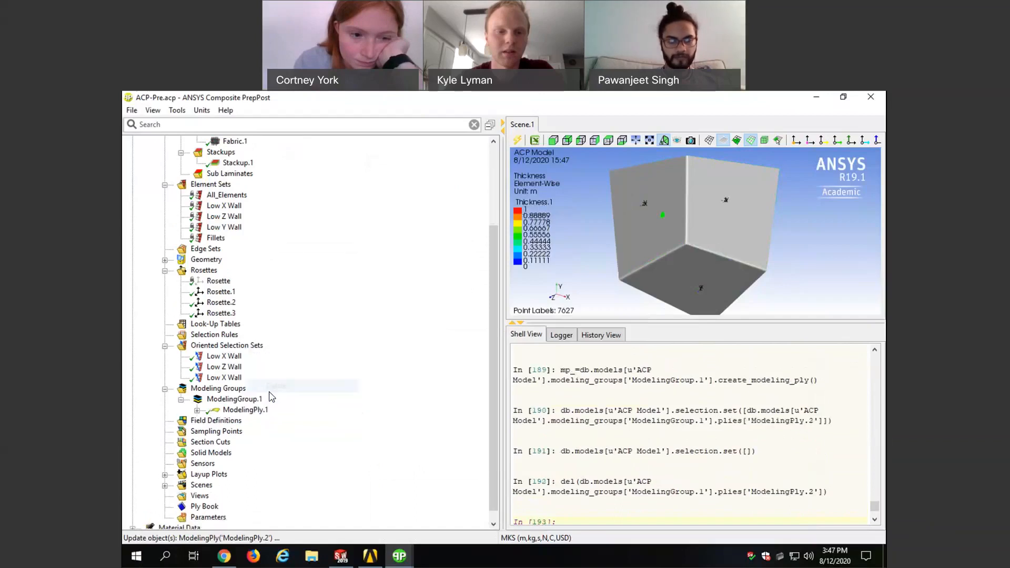
Step: Create a ply after ModelingPly.1 with the Low Z Wall oriented selection set and Stackup.1 as its ply material
{"action": "right_click", "coordinate": [234, 394]}
{"action": "left_click", "coordinate": [284, 361]}
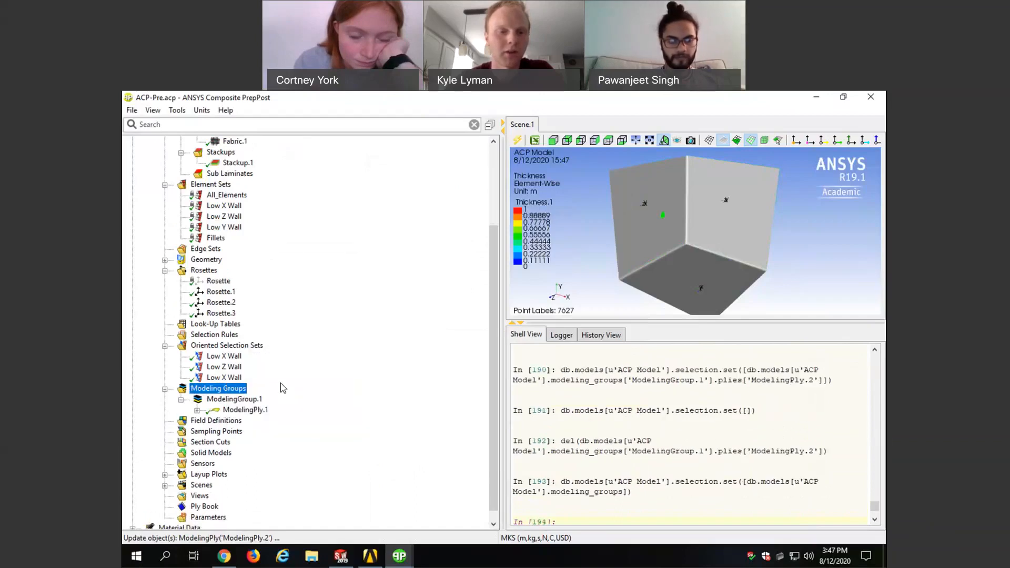
{"action": "right_click", "coordinate": [224, 413]}
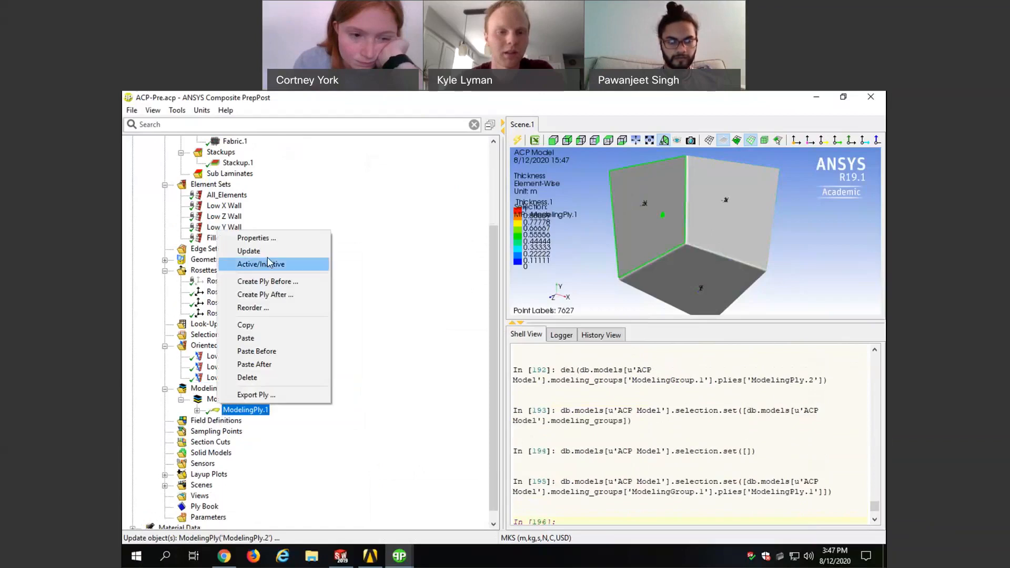
{"action": "left_click", "coordinate": [293, 296]}
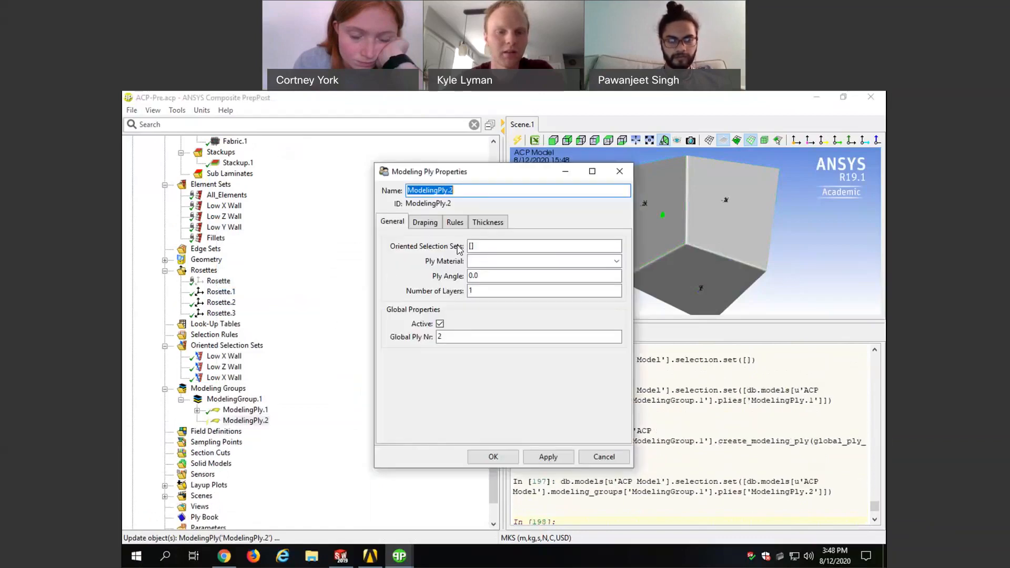
{"action": "left_click", "coordinate": [480, 246]}
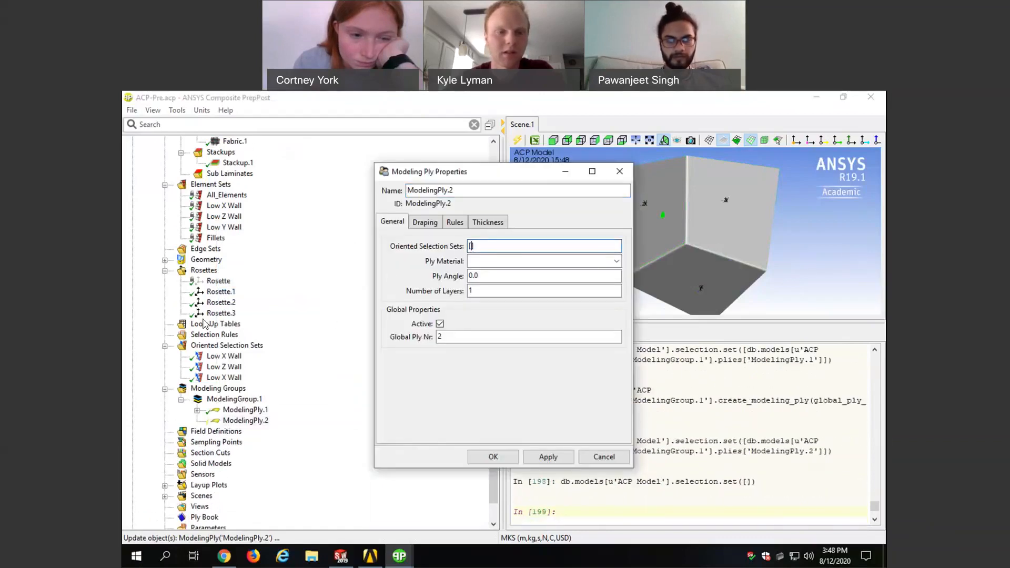
{"action": "left_click", "coordinate": [229, 367]}
{"action": "left_click", "coordinate": [482, 263]}
{"action": "left_click", "coordinate": [616, 261]}
{"action": "left_click", "coordinate": [561, 289]}
{"action": "left_click", "coordinate": [503, 454]}
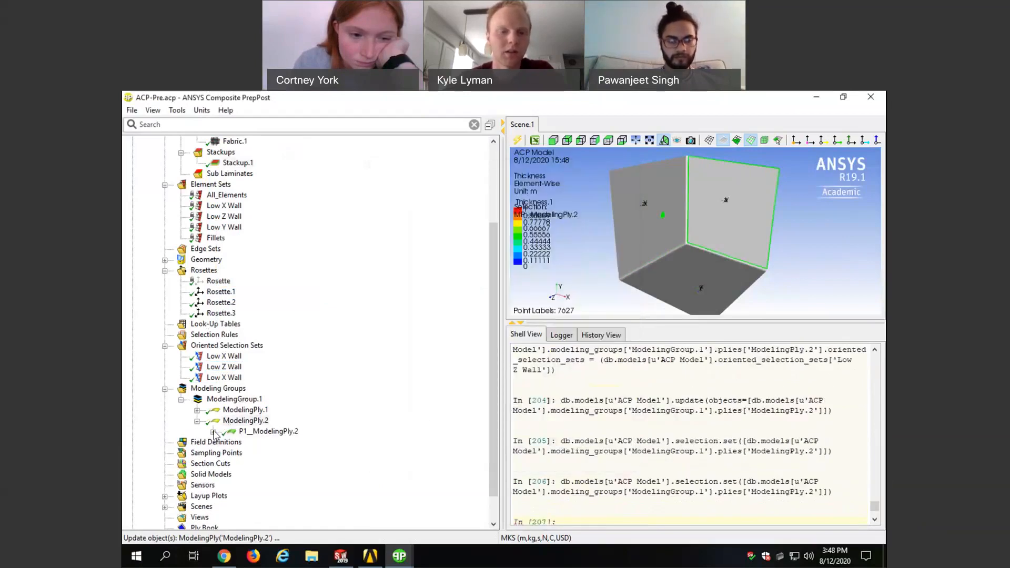
{"action": "left_click", "coordinate": [196, 422]}
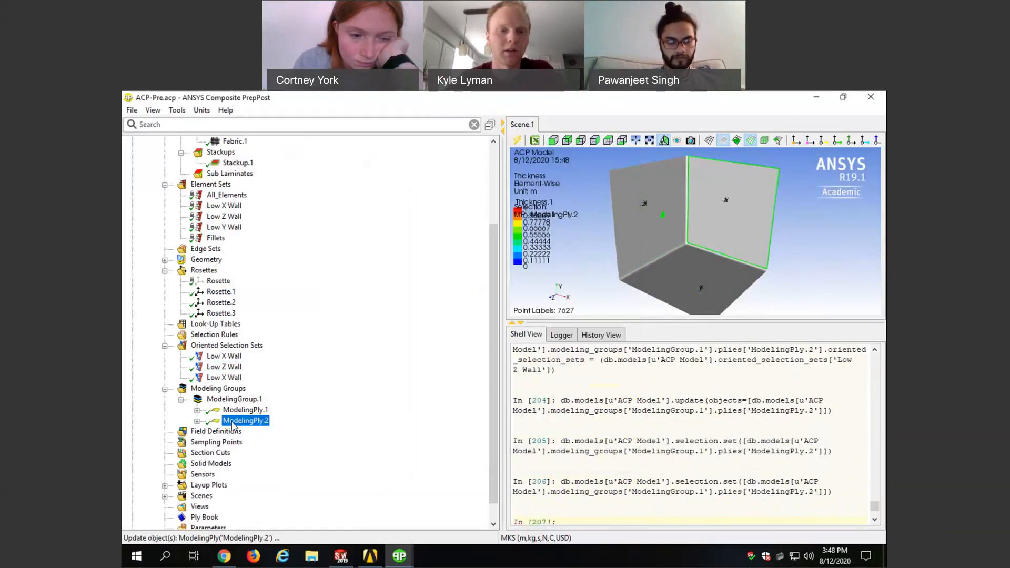
Step: Create a third ply after ModelingPly.2 and cancel its properties without assigning a selection set or material
{"action": "right_click", "coordinate": [232, 424]}
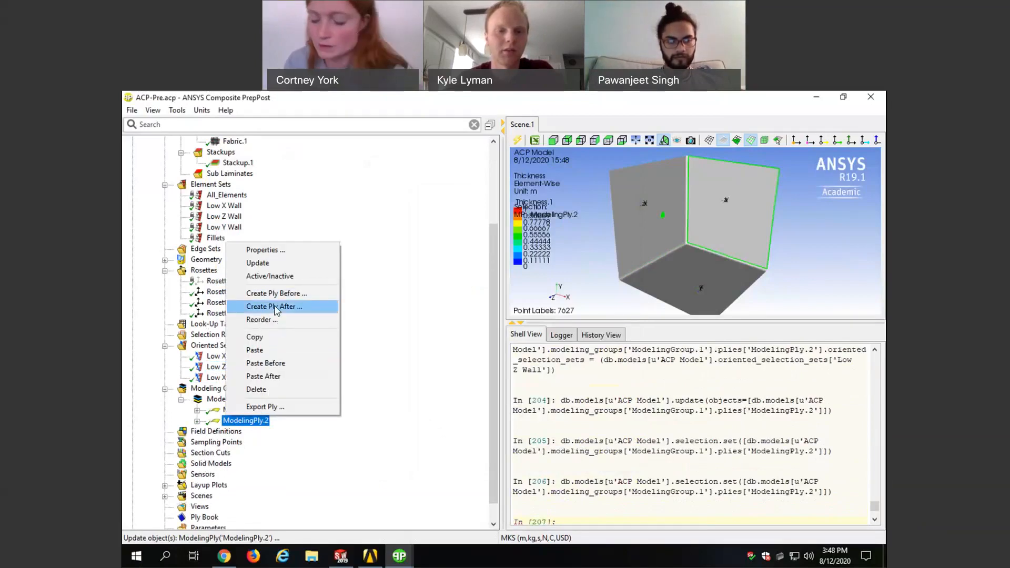
{"action": "left_click", "coordinate": [275, 307]}
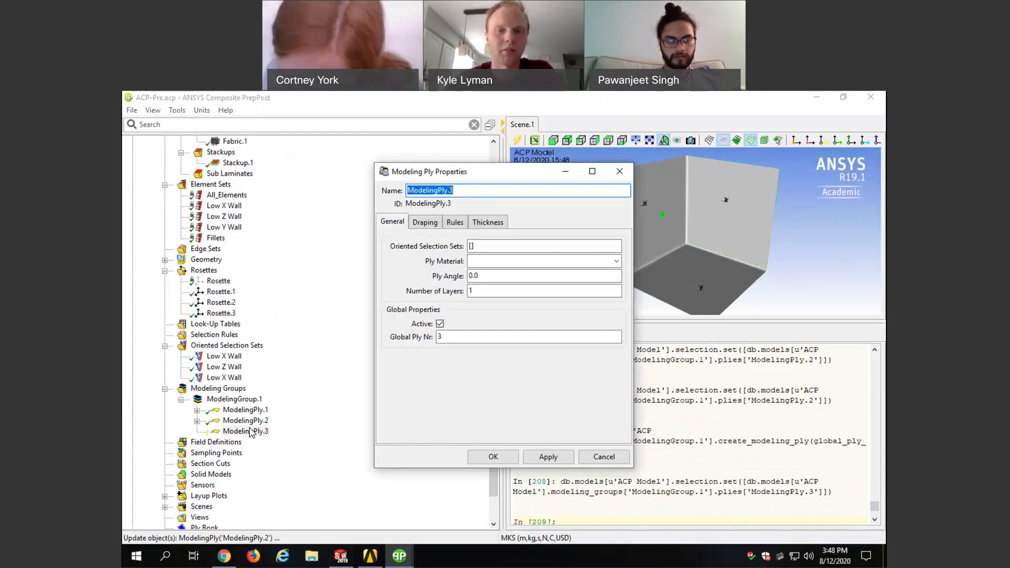
{"action": "left_click", "coordinate": [472, 247]}
{"action": "right_click", "coordinate": [266, 322]}
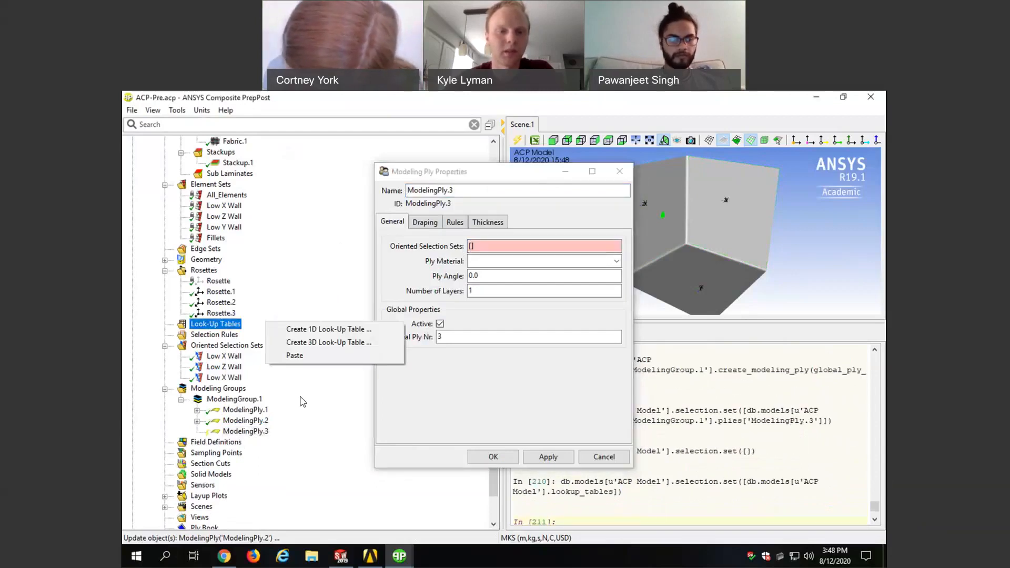
{"action": "left_click", "coordinate": [302, 401]}
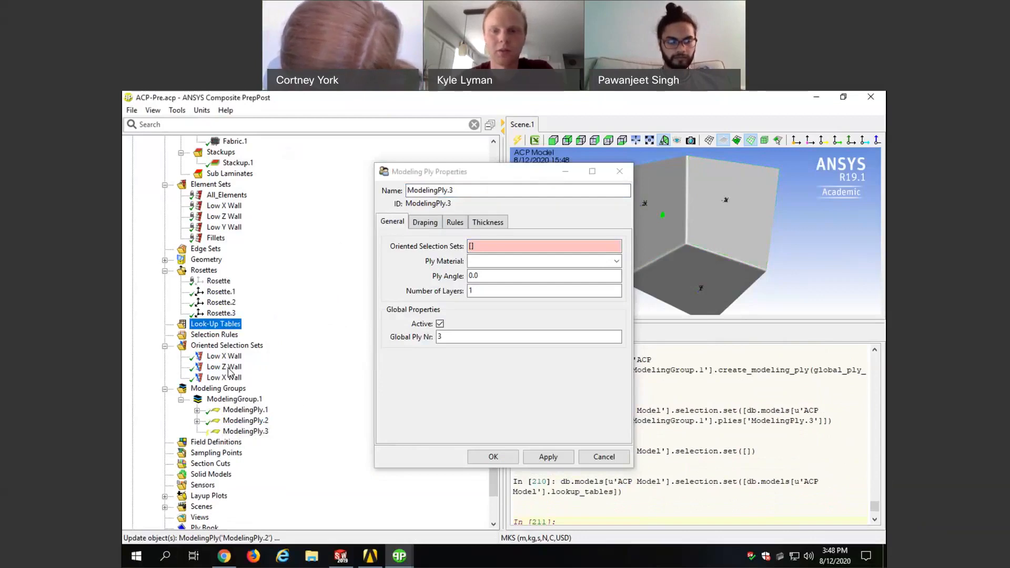
{"action": "left_click_drag", "start_coordinate": [421, 180], "coordinate": [362, 176]}
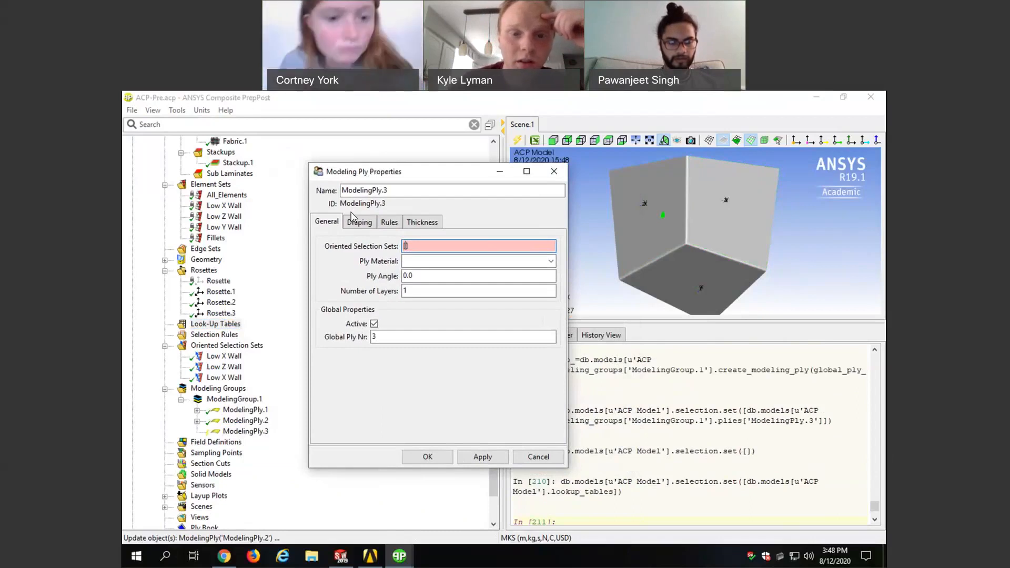
{"action": "left_click", "coordinate": [534, 457]}
Step: Examine which wall each of the three oriented selection sets covers in the model
{"action": "left_click", "coordinate": [229, 378]}
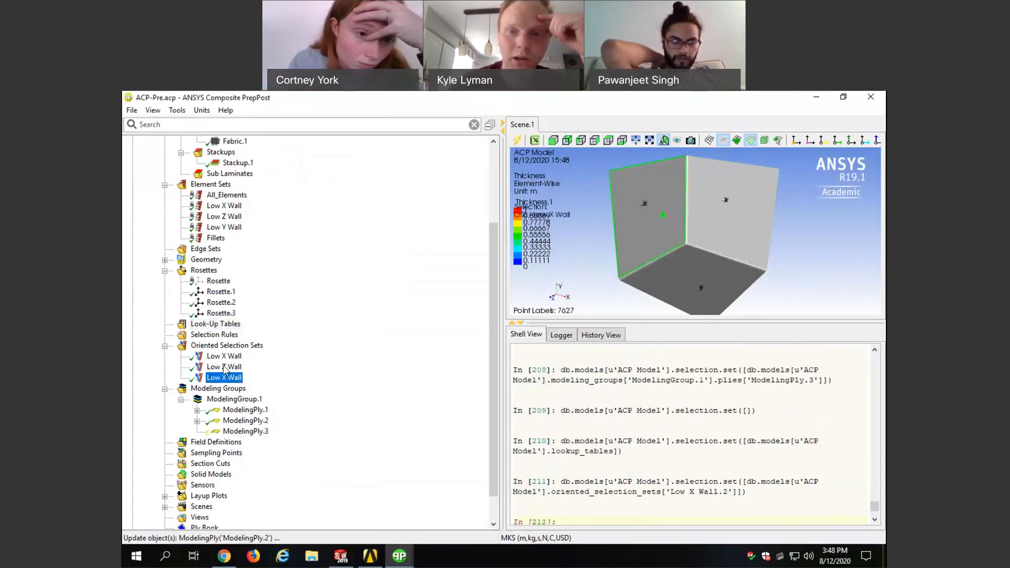
{"action": "left_click", "coordinate": [224, 367]}
{"action": "left_click", "coordinate": [222, 357]}
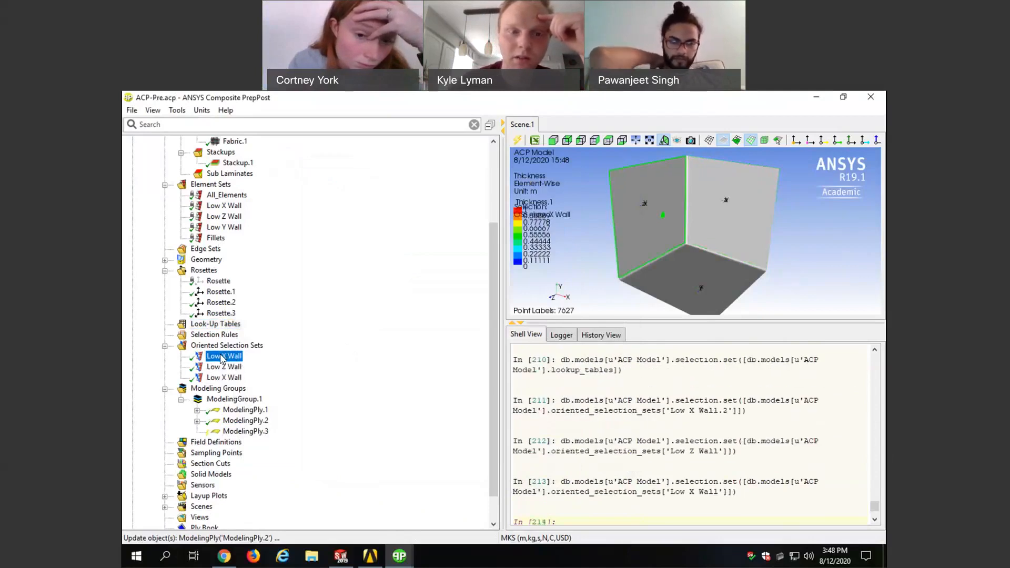
{"action": "right_click", "coordinate": [222, 358]}
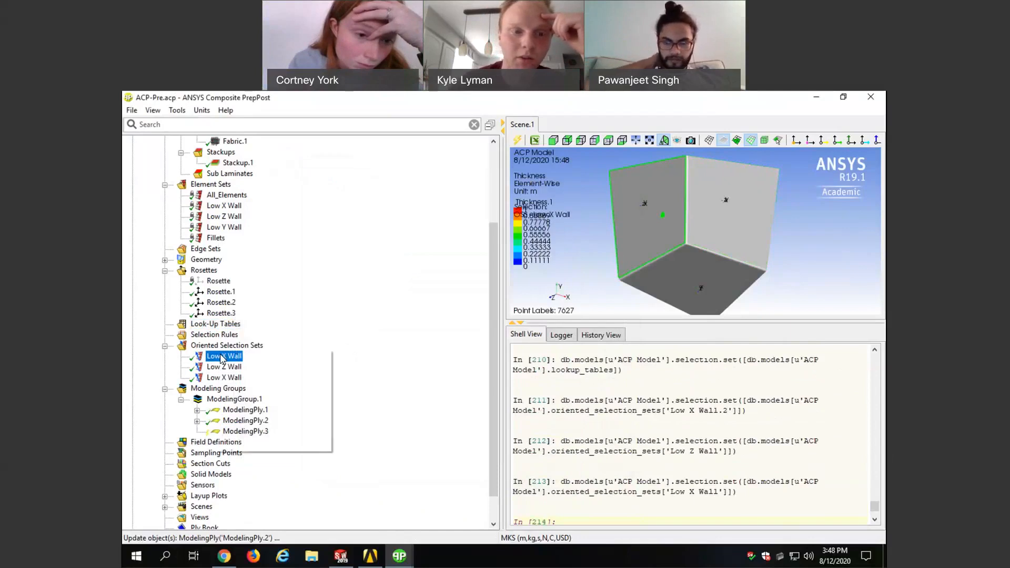
{"action": "left_click", "coordinate": [256, 367]}
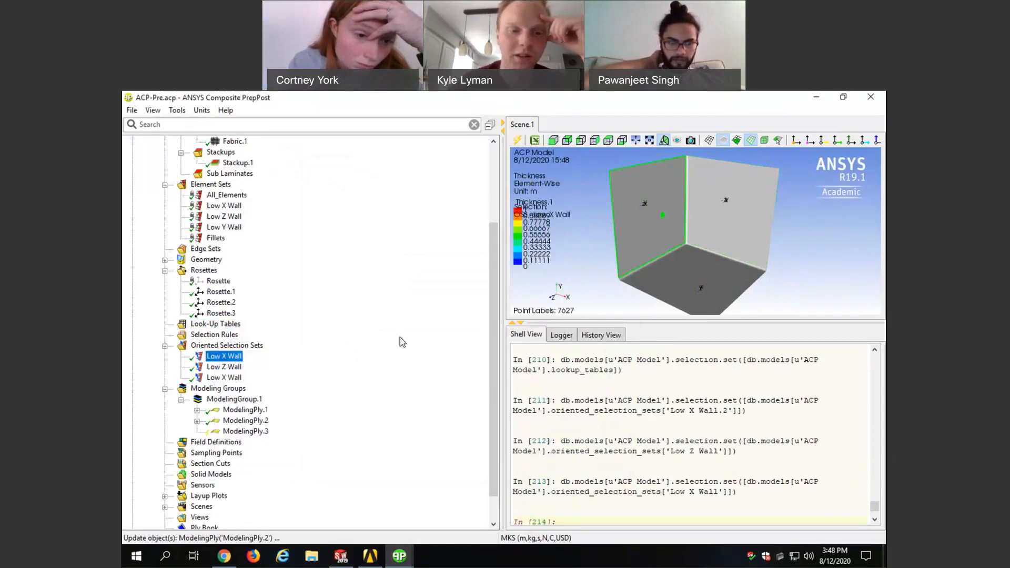
Step: Delete ModelingPly.3, ModelingPly.2 and ModelingPly.1 from ModelingGroup.1
{"action": "right_click", "coordinate": [232, 431]}
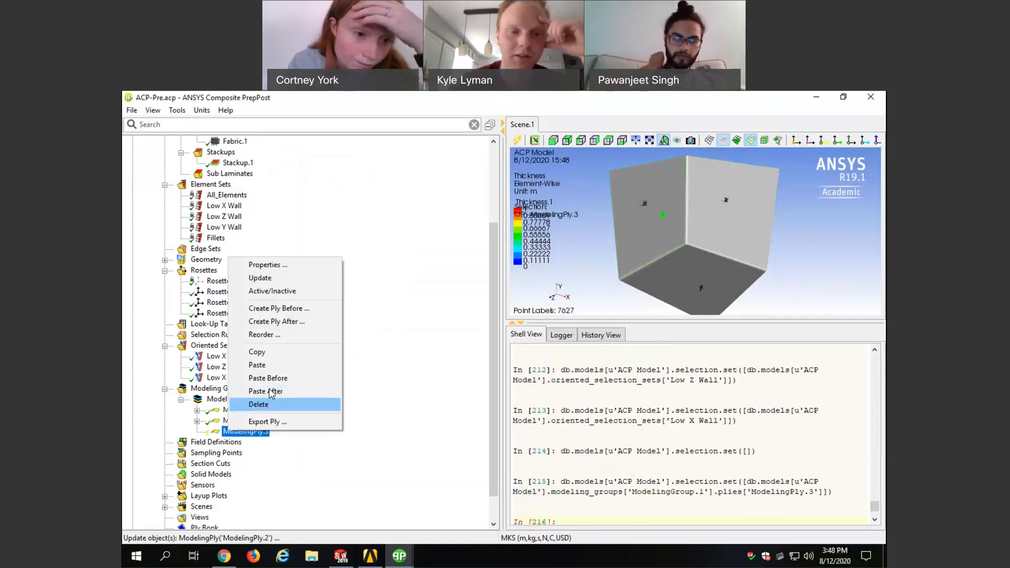
{"action": "left_click", "coordinate": [260, 404]}
{"action": "right_click", "coordinate": [260, 424]}
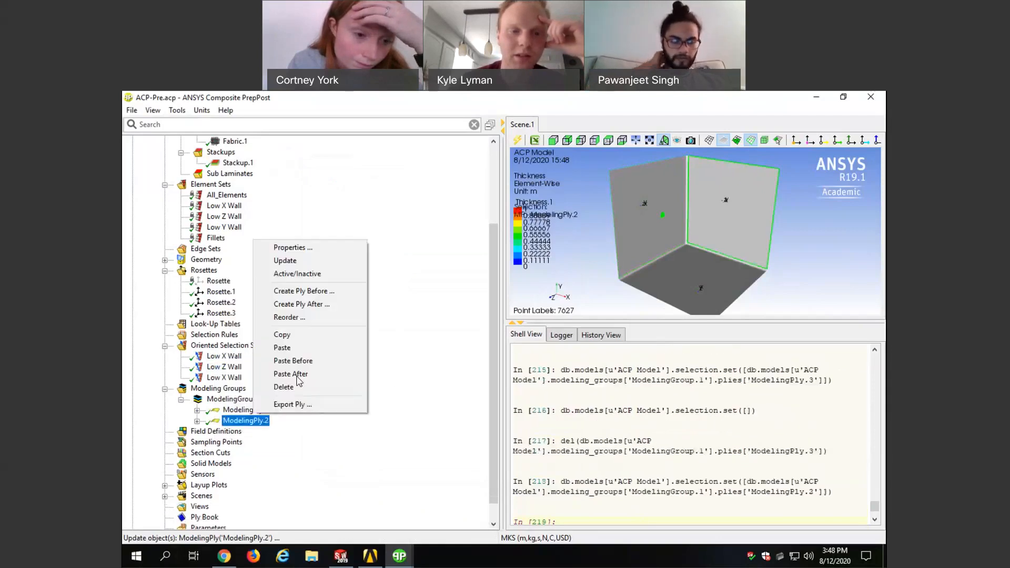
{"action": "left_click", "coordinate": [295, 386]}
{"action": "right_click", "coordinate": [227, 410]}
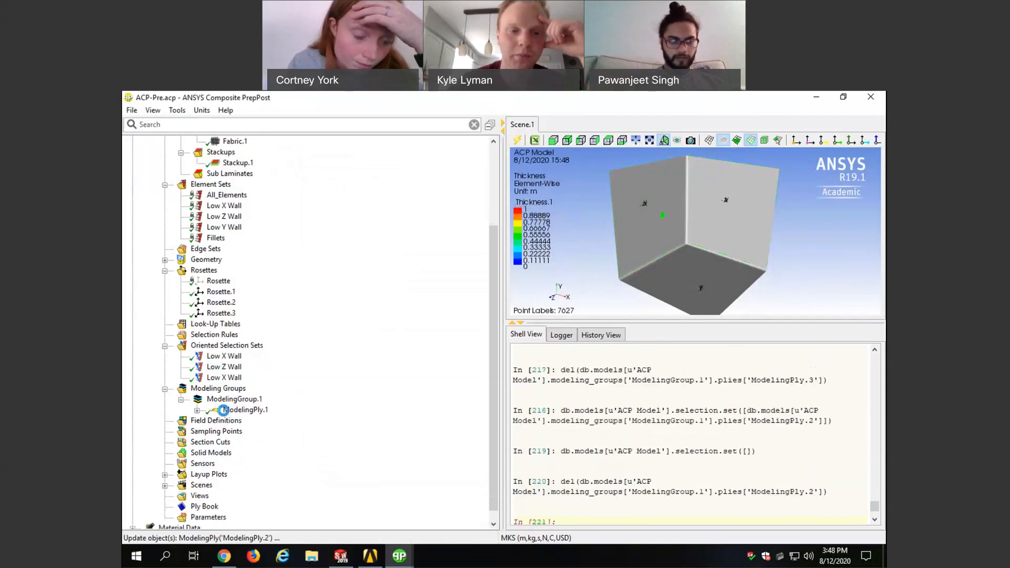
{"action": "left_click", "coordinate": [247, 380]}
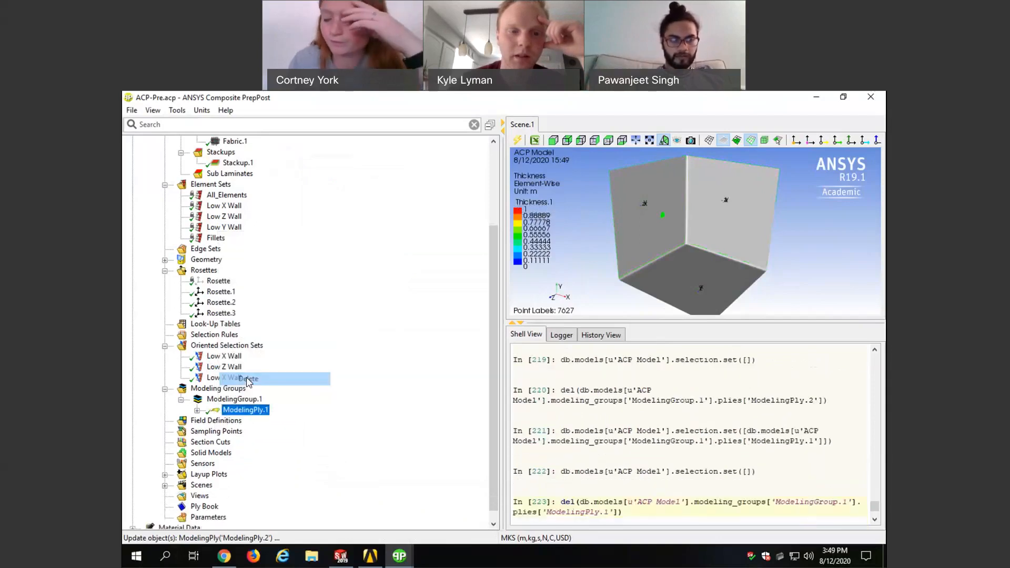
Step: Check the walls covered by the oriented selection sets and delete the first of the two Low X Wall sets
{"action": "left_click", "coordinate": [225, 367]}
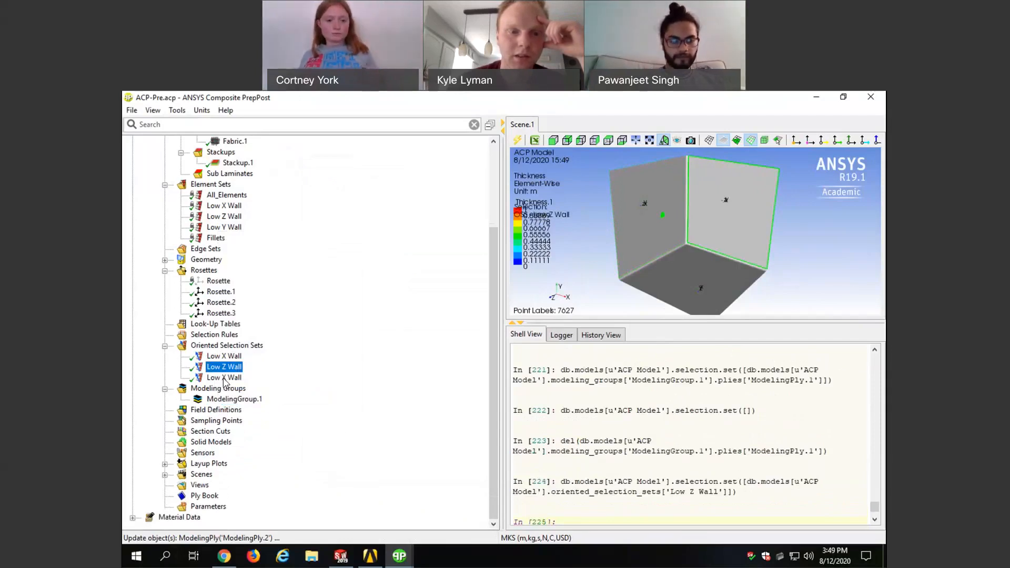
{"action": "left_click", "coordinate": [227, 378]}
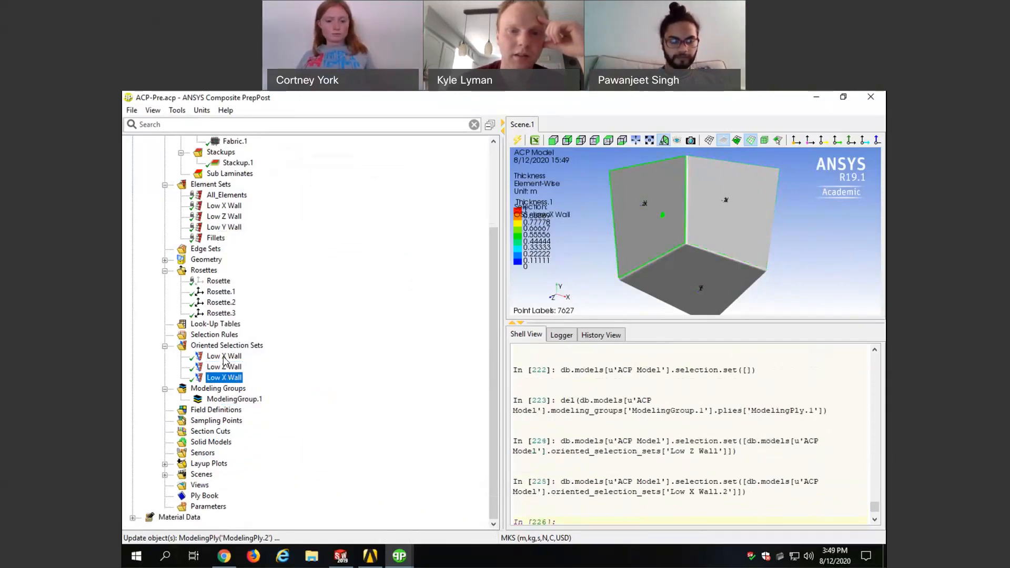
{"action": "left_click", "coordinate": [223, 359]}
{"action": "right_click", "coordinate": [218, 356]}
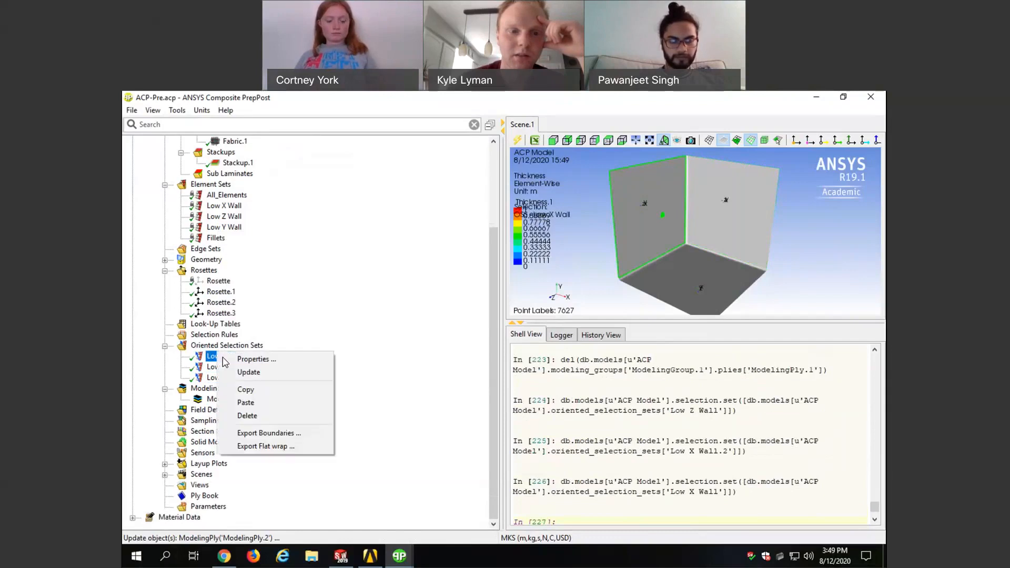
{"action": "left_click", "coordinate": [266, 416]}
Step: Create an oriented selection set named Low Y Wall and assign the Low Y Wall element set to it
{"action": "left_click", "coordinate": [253, 357]}
{"action": "right_click", "coordinate": [253, 356]}
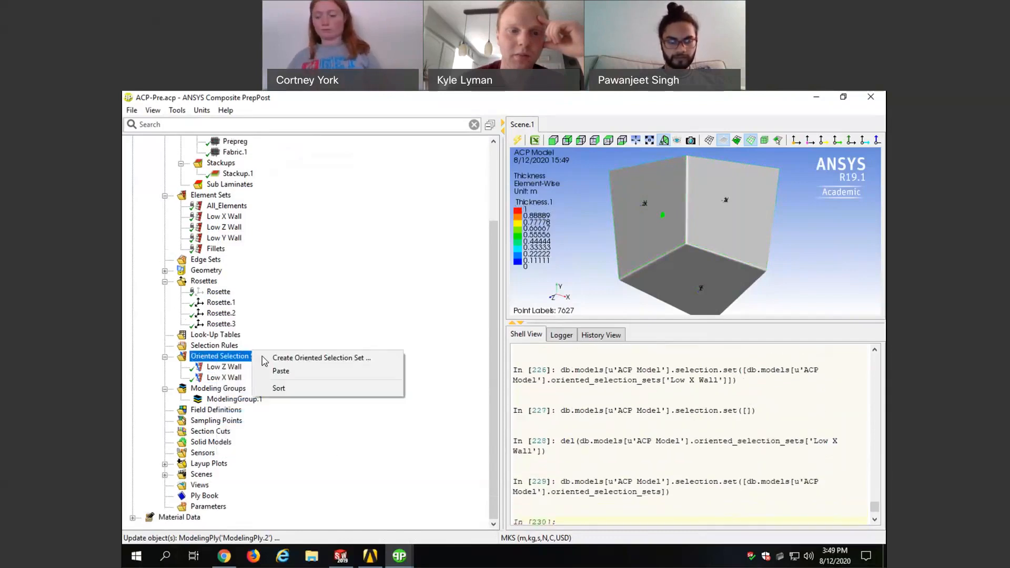
{"action": "left_click", "coordinate": [278, 361]}
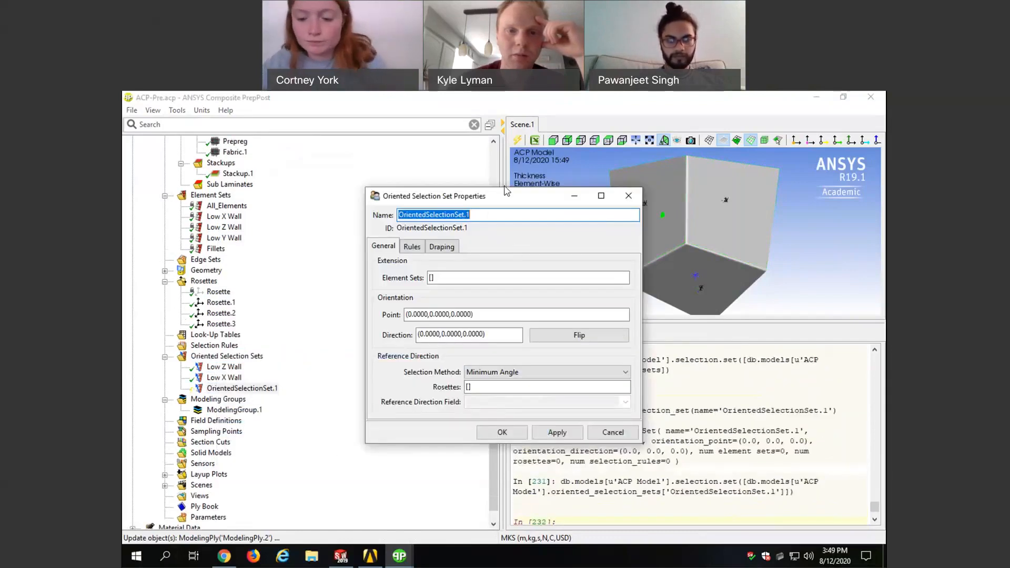
{"action": "left_click_drag", "start_coordinate": [501, 198], "coordinate": [415, 202]}
{"action": "type", "text": "Low"}
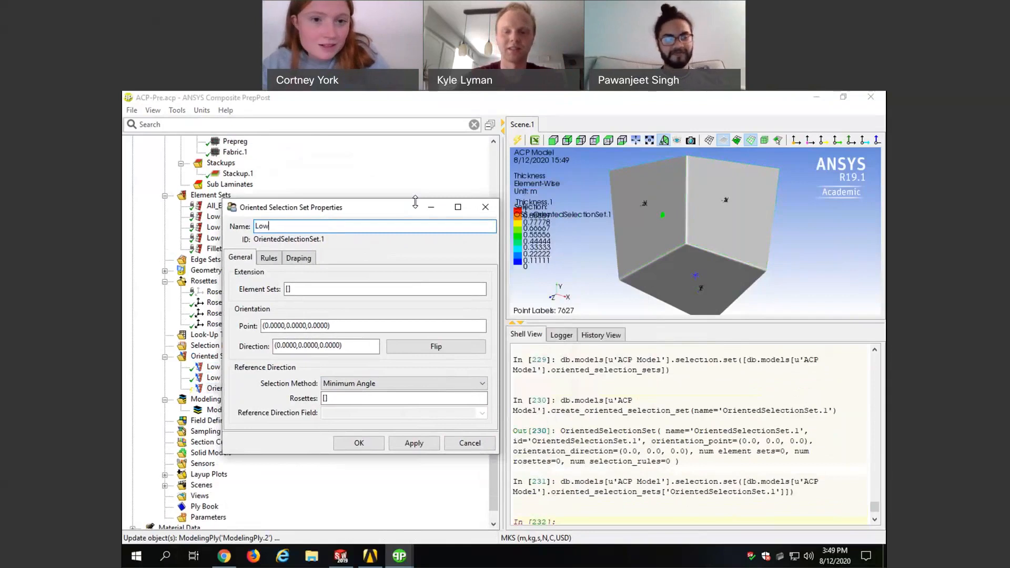
{"action": "type", "text": " Y Wall"}
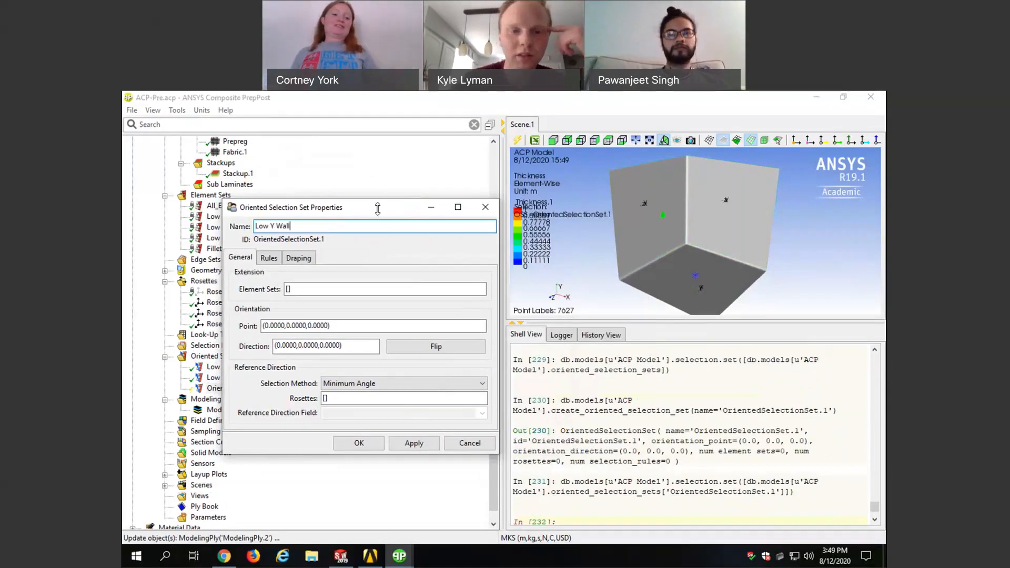
{"action": "left_click", "coordinate": [310, 289]}
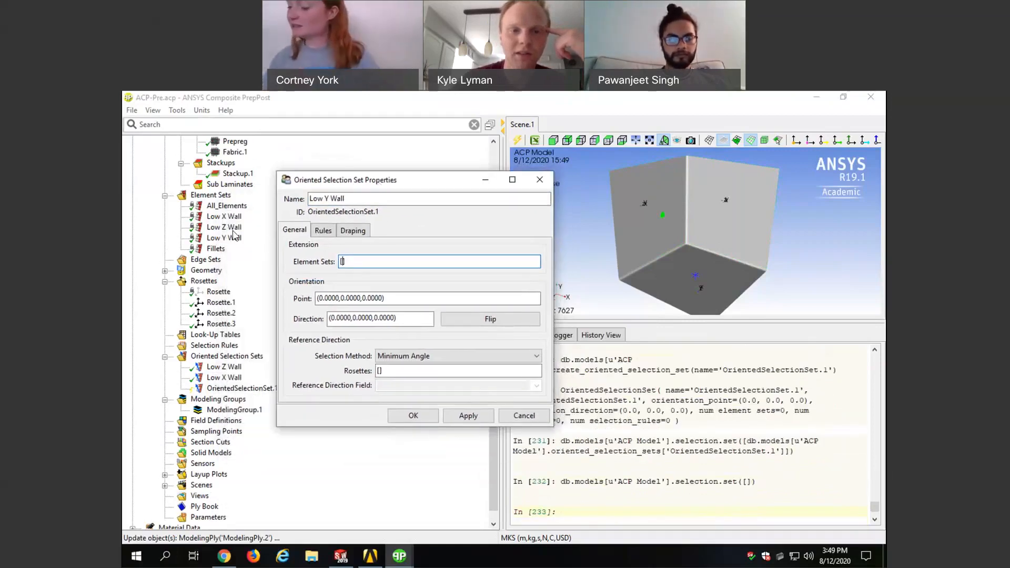
{"action": "left_click", "coordinate": [234, 238]}
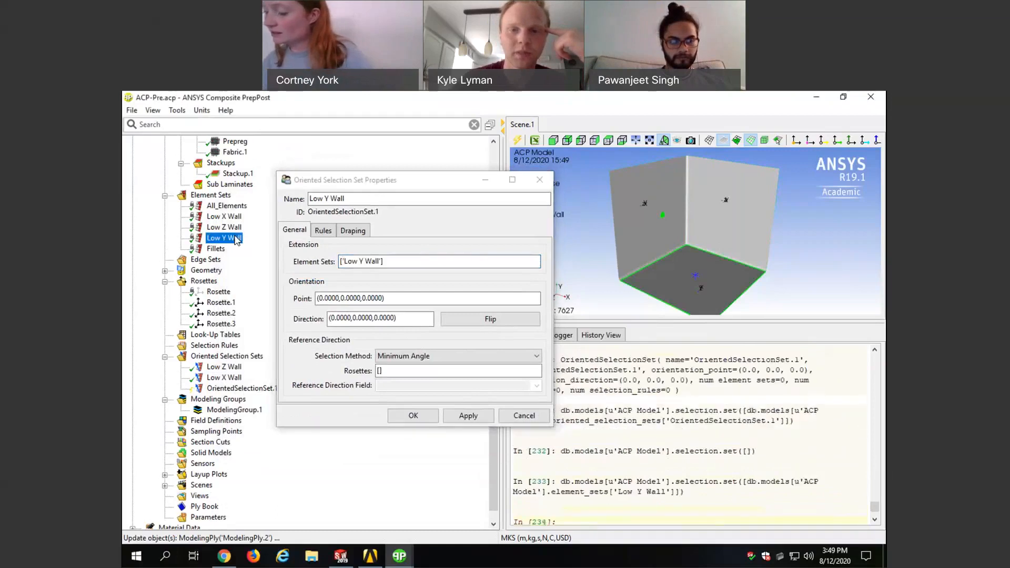
Step: Pick the orientation point (0.2332, 0.0000, 0.1939) on the Low Y wall and flip the direction to positive Y
{"action": "left_click", "coordinate": [395, 298]}
{"action": "left_click", "coordinate": [704, 293]}
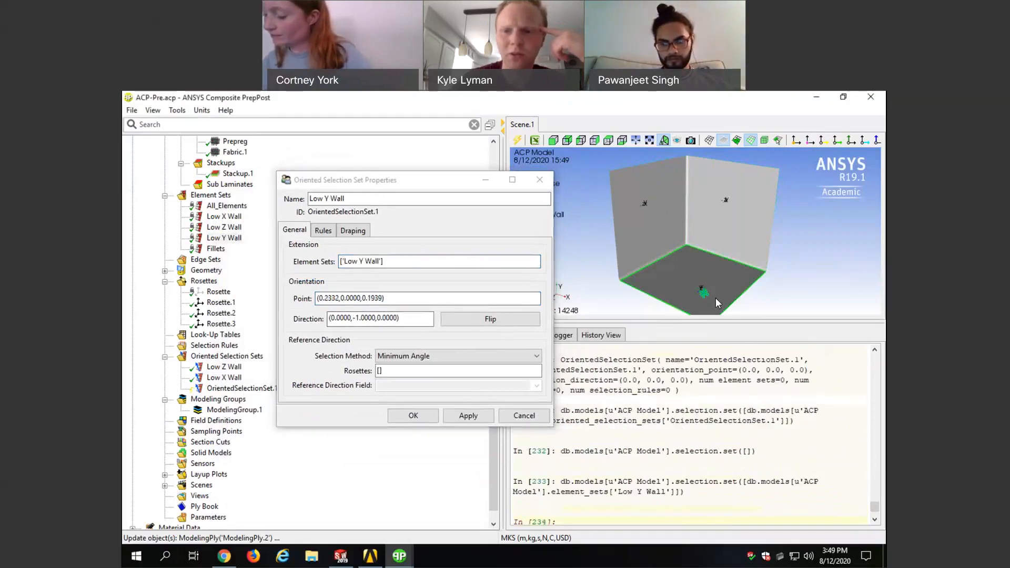
{"action": "scroll", "coordinate": [716, 298], "scroll_direction": "up", "scroll_amount": 3}
{"action": "mouse_move", "coordinate": [700, 295]}
{"action": "middle_mouse_down"}
{"action": "mouse_move", "coordinate": [701, 248]}
{"action": "mouse_move", "coordinate": [723, 211]}
{"action": "middle_mouse_up"}
{"action": "scroll", "coordinate": [706, 196], "scroll_direction": "up", "scroll_amount": 3}
{"action": "left_click", "coordinate": [477, 319]}
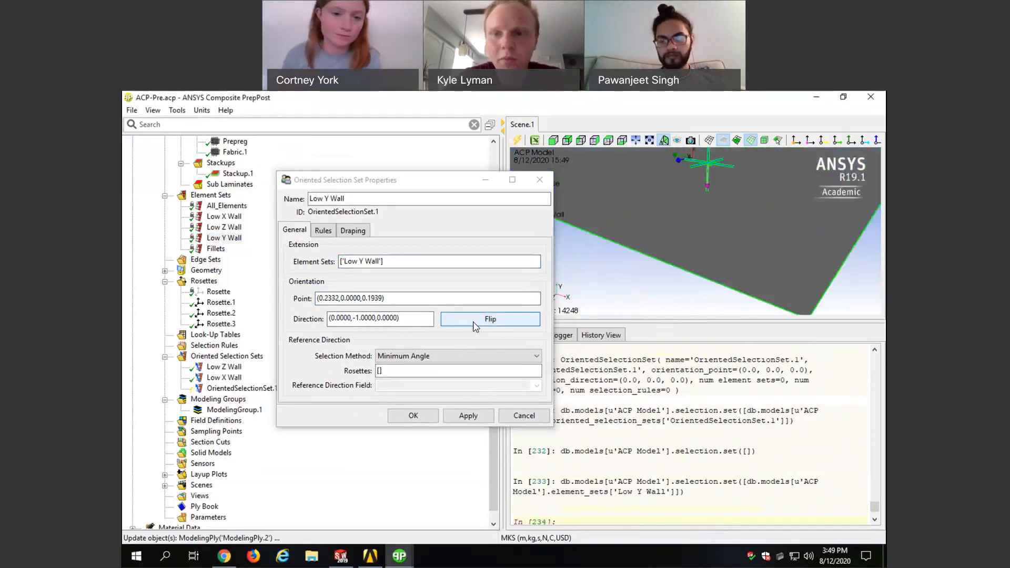
{"action": "left_click_drag", "start_coordinate": [644, 232], "coordinate": [664, 265]}
Step: Assign Rosette.3 as the reference direction rosette of the Low Y Wall oriented selection set and accept its properties
{"action": "left_click", "coordinate": [377, 371]}
{"action": "left_click", "coordinate": [379, 371]}
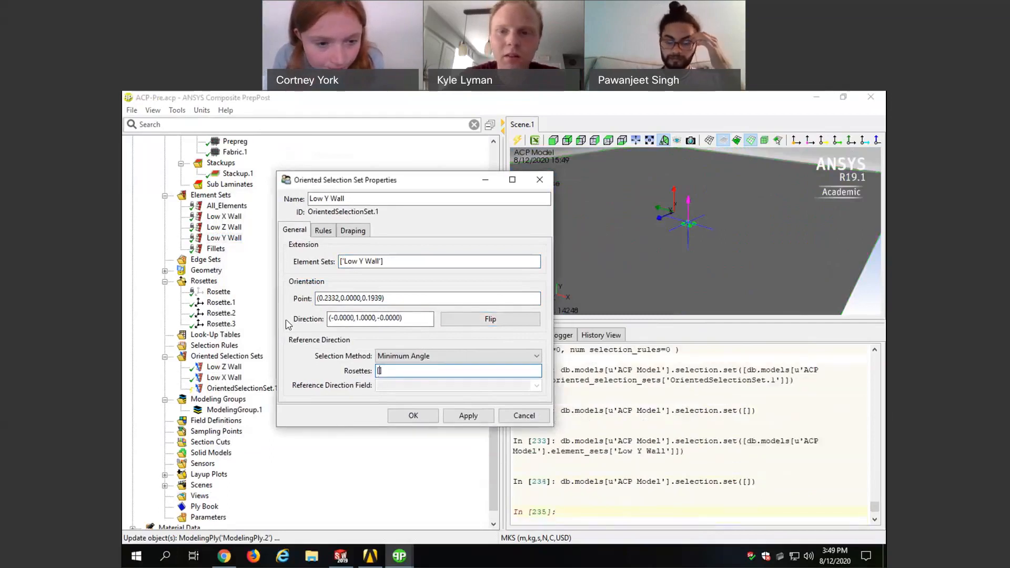
{"action": "left_click", "coordinate": [222, 324]}
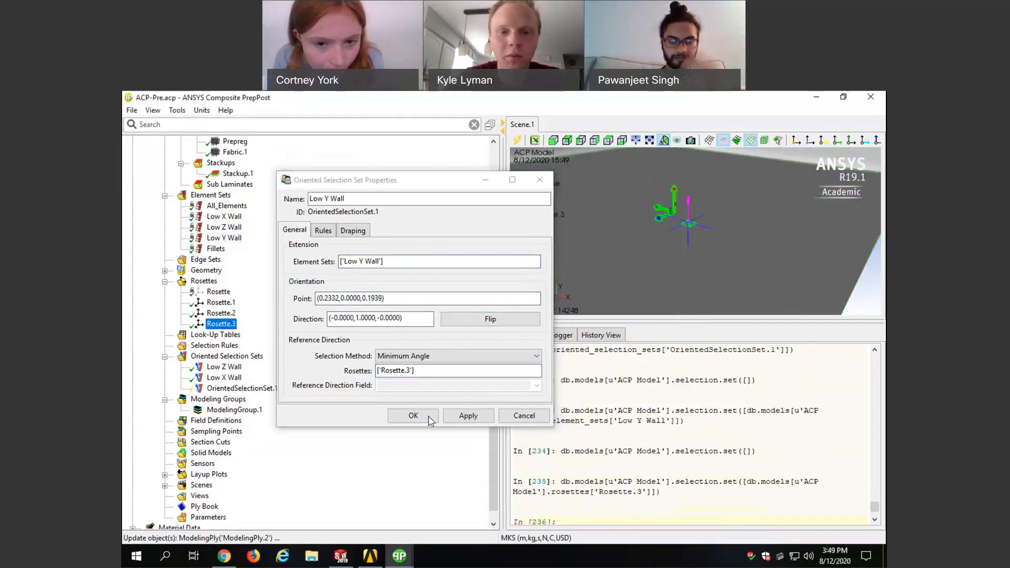
{"action": "left_click", "coordinate": [413, 416]}
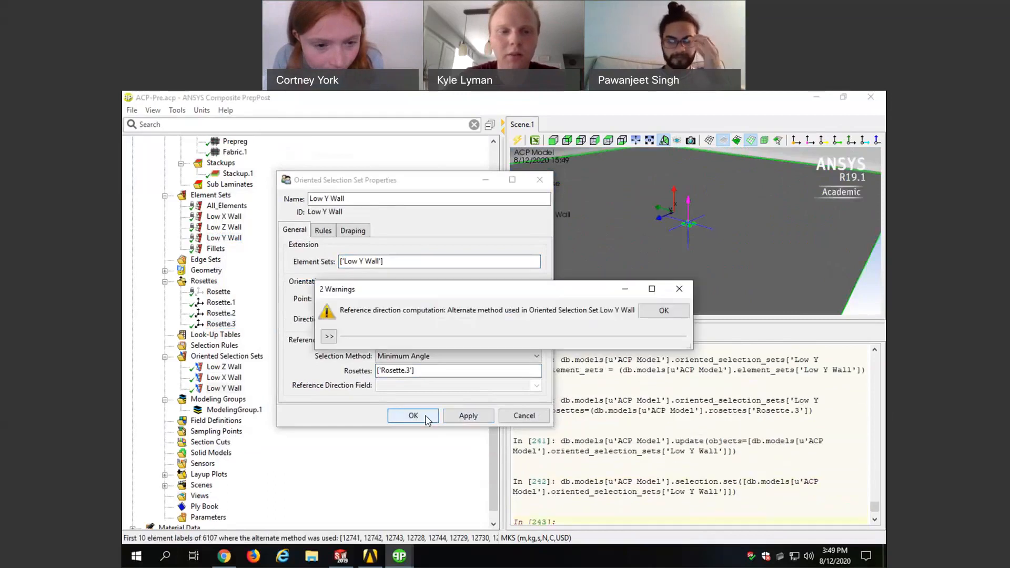
{"action": "left_click", "coordinate": [651, 317]}
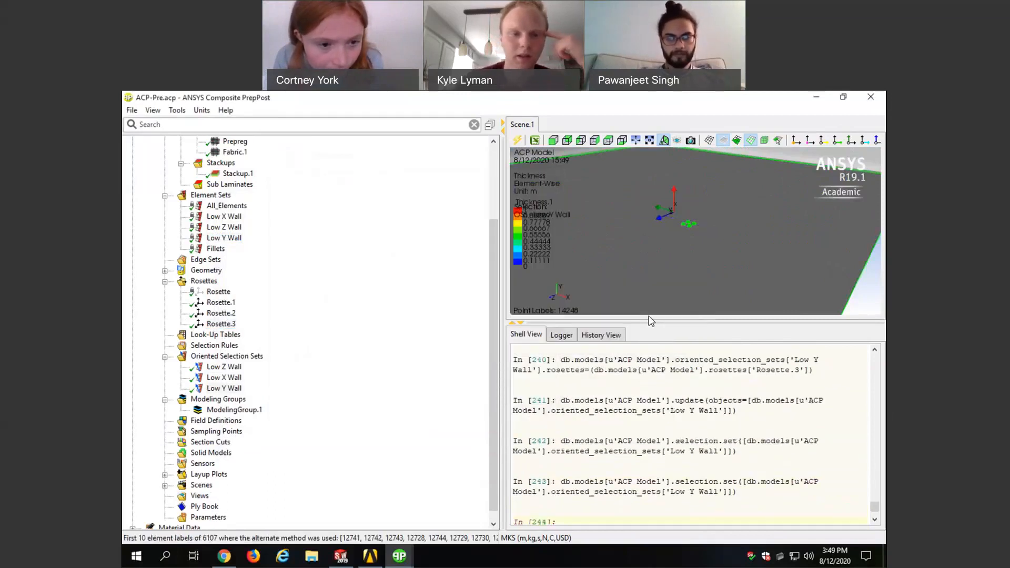
{"action": "left_click_drag", "start_coordinate": [494, 262], "coordinate": [471, 314]}
{"action": "scroll", "coordinate": [184, 406], "scroll_direction": "up", "scroll_amount": 4}
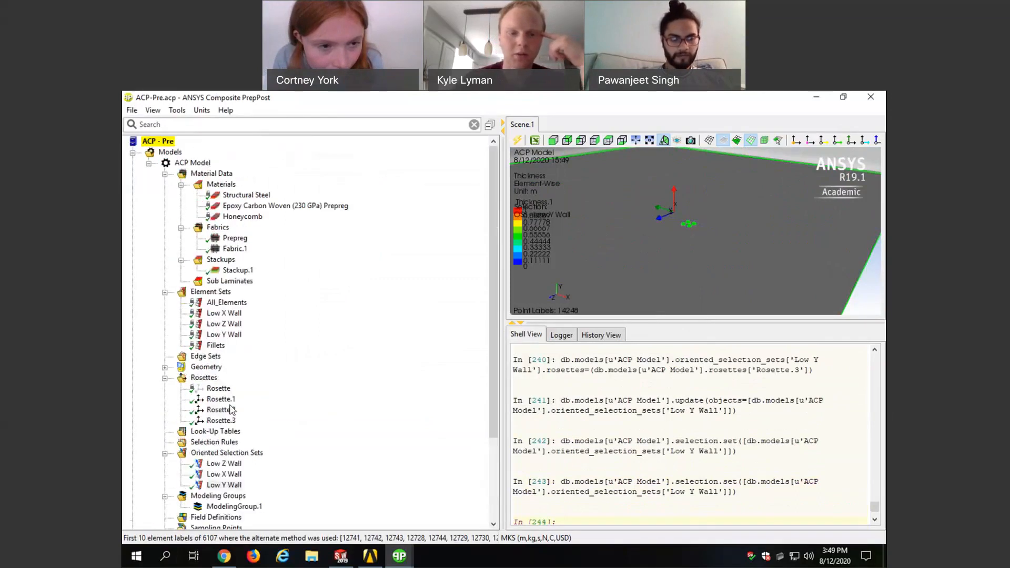
Step: Create a ply in ModelingGroup.1 for the Low Z Wall oriented selection set with Stackup.1 as its material
{"action": "scroll", "coordinate": [233, 411], "scroll_direction": "down", "scroll_amount": 4}
{"action": "right_click", "coordinate": [219, 391]}
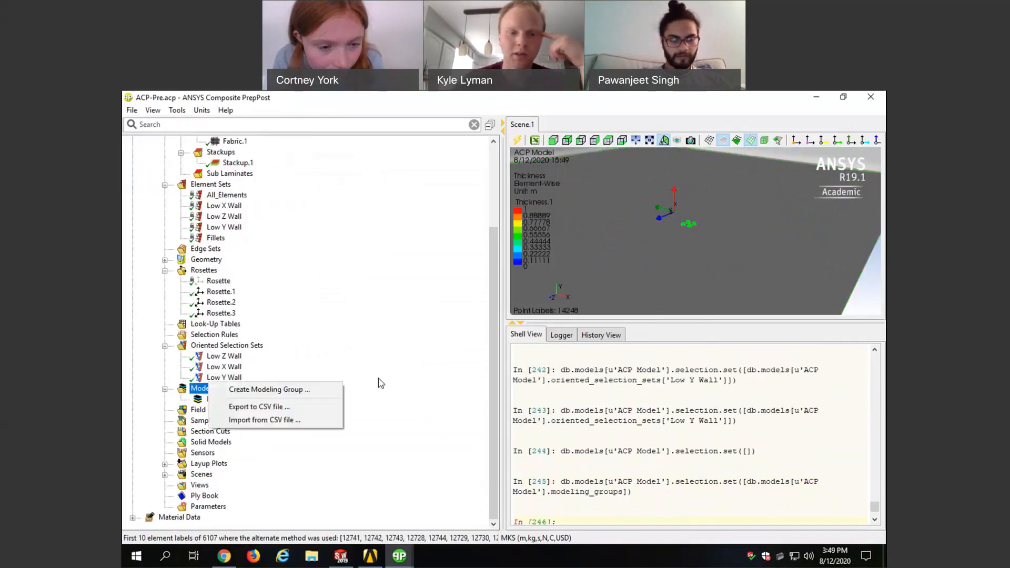
{"action": "left_click", "coordinate": [181, 436]}
{"action": "right_click", "coordinate": [234, 399]}
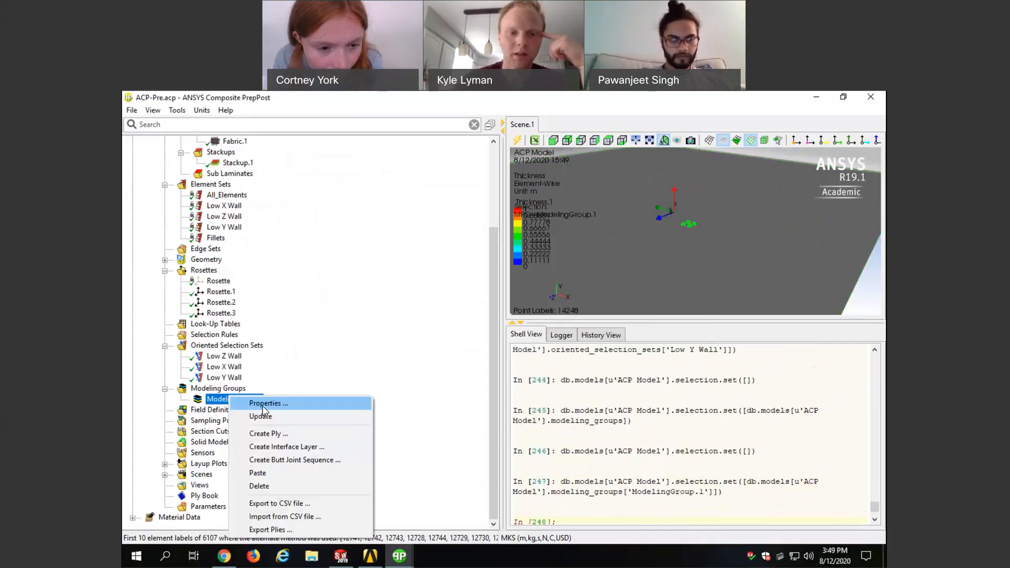
{"action": "left_click", "coordinate": [268, 433]}
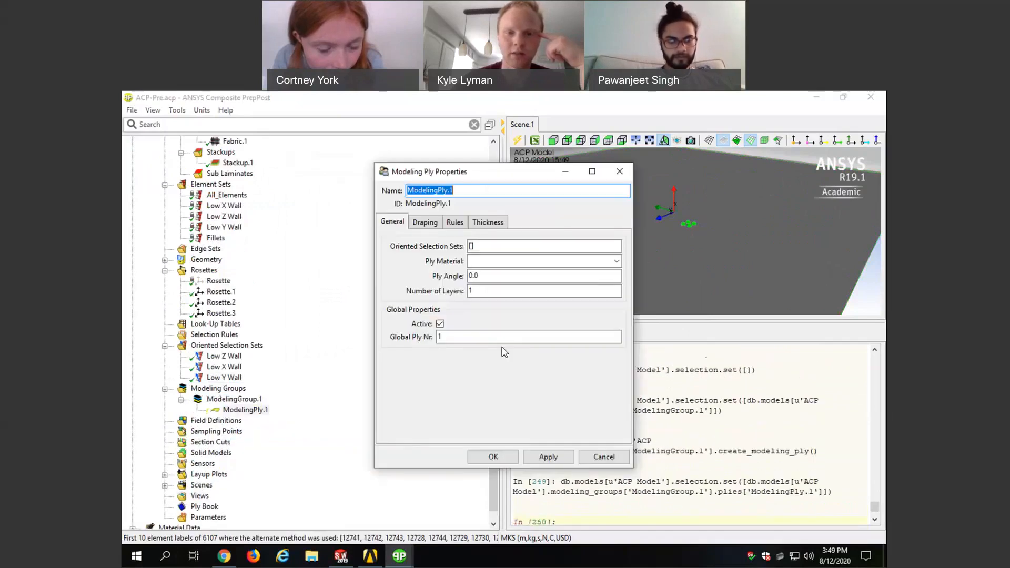
{"action": "left_click", "coordinate": [473, 247]}
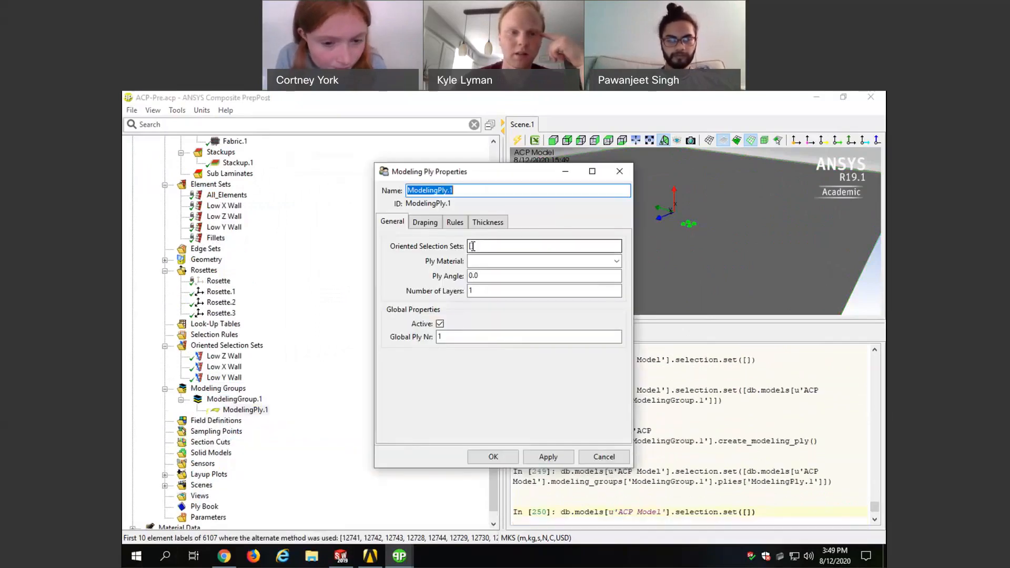
{"action": "left_click", "coordinate": [235, 357]}
{"action": "left_click", "coordinate": [616, 262]}
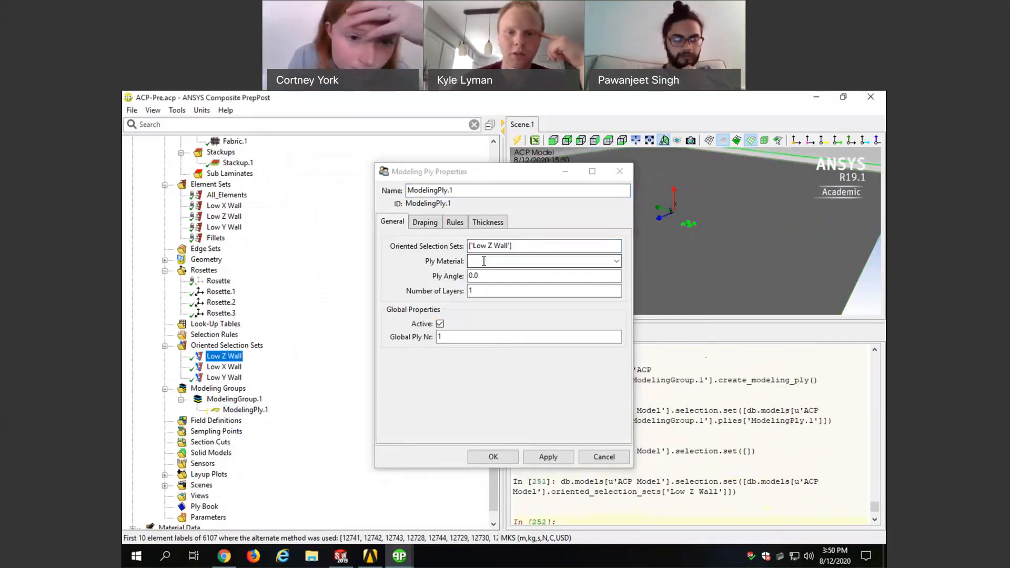
{"action": "left_click", "coordinate": [617, 263]}
{"action": "left_click", "coordinate": [579, 290]}
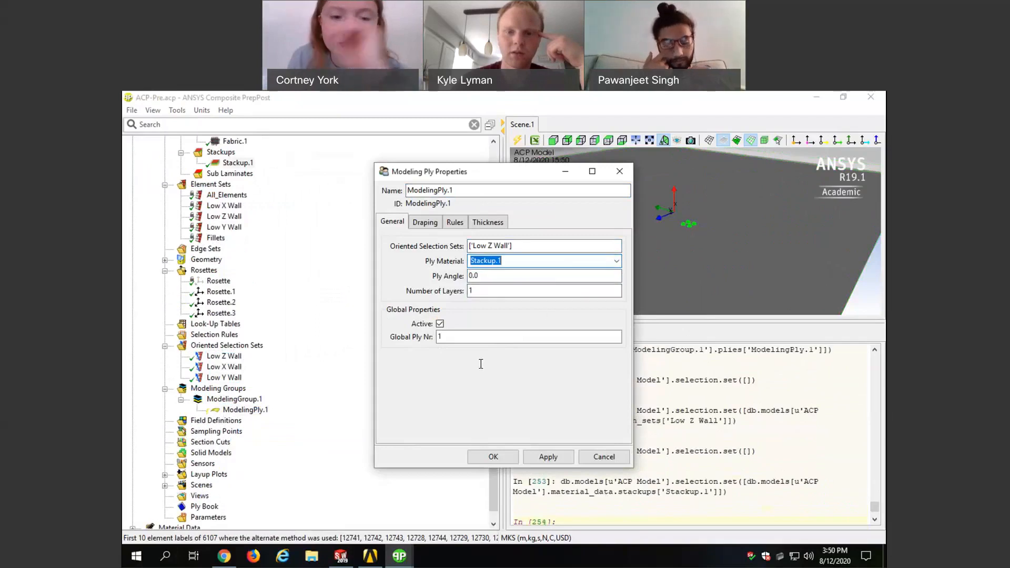
{"action": "left_click", "coordinate": [503, 459]}
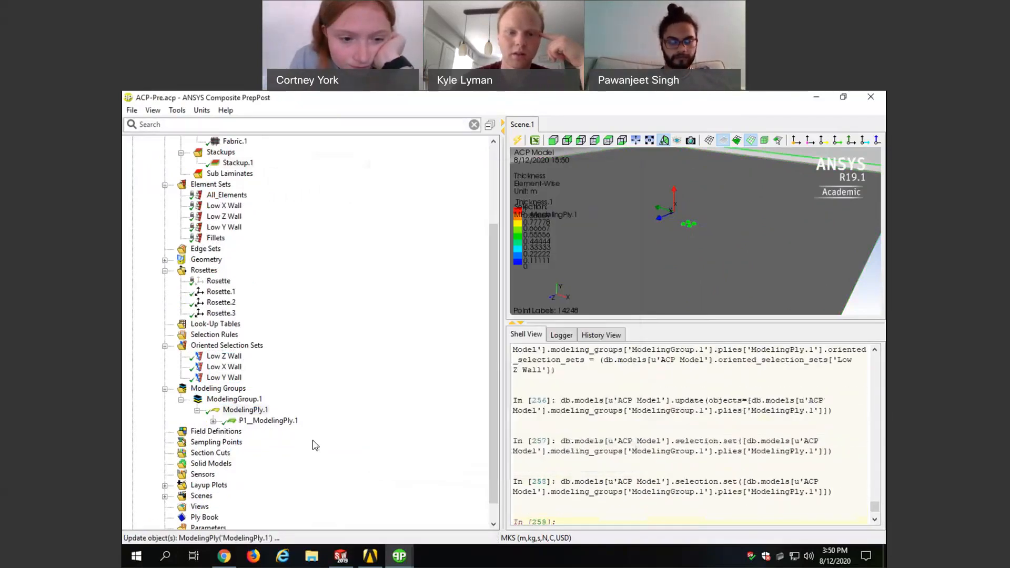
Step: Add a ply after the Low Z wall ply, assigning the Low X Wall oriented selection set and Stackup.1 material
{"action": "right_click", "coordinate": [248, 410]}
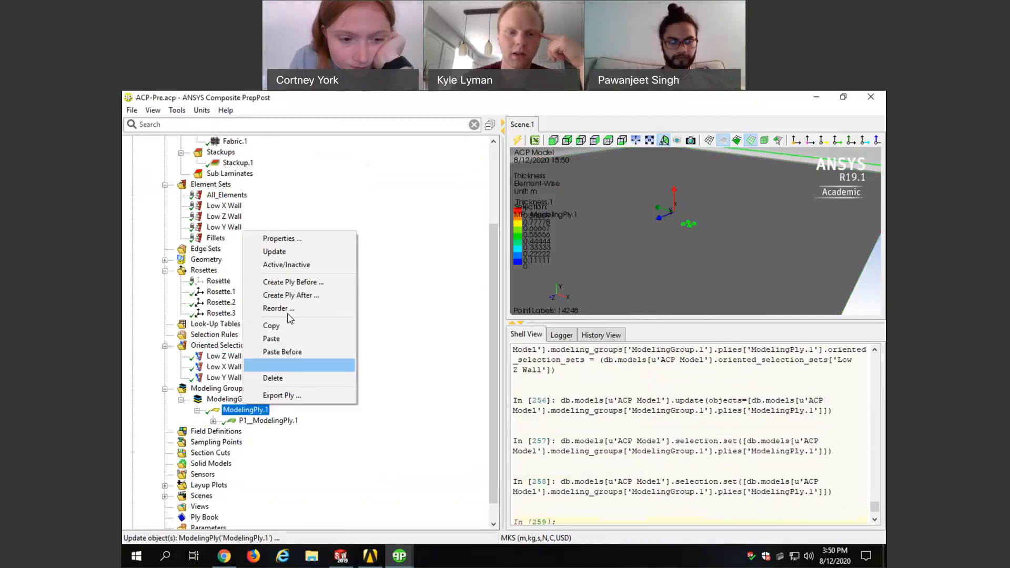
{"action": "left_click", "coordinate": [287, 295]}
{"action": "left_click", "coordinate": [482, 246]}
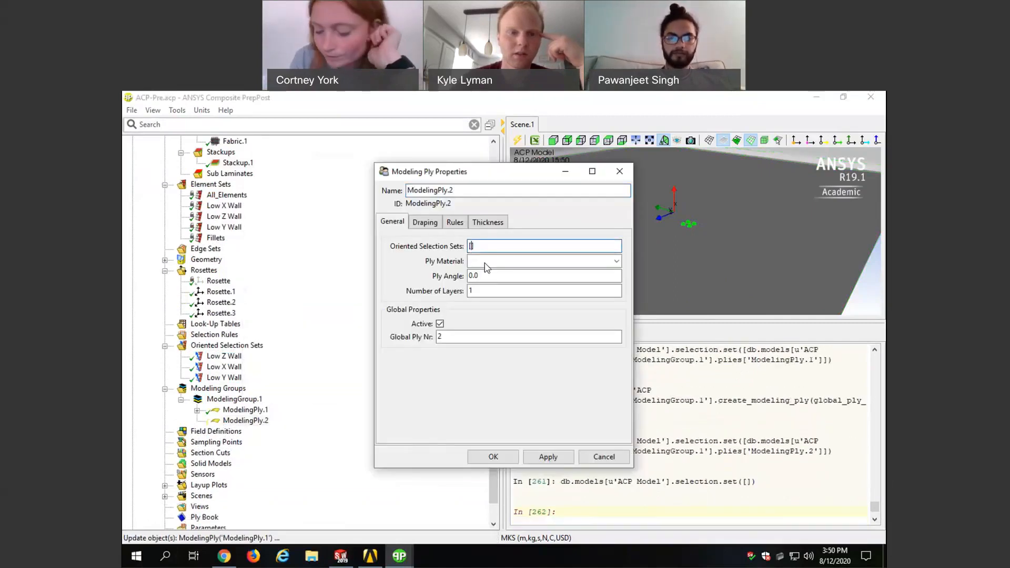
{"action": "left_click", "coordinate": [224, 367]}
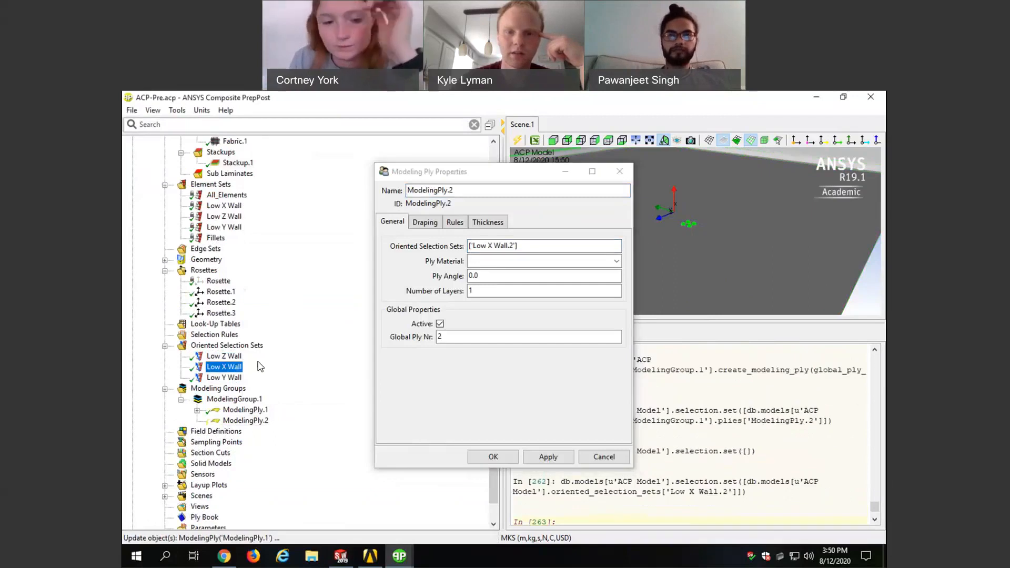
{"action": "left_click", "coordinate": [573, 261]}
{"action": "left_click", "coordinate": [614, 262]}
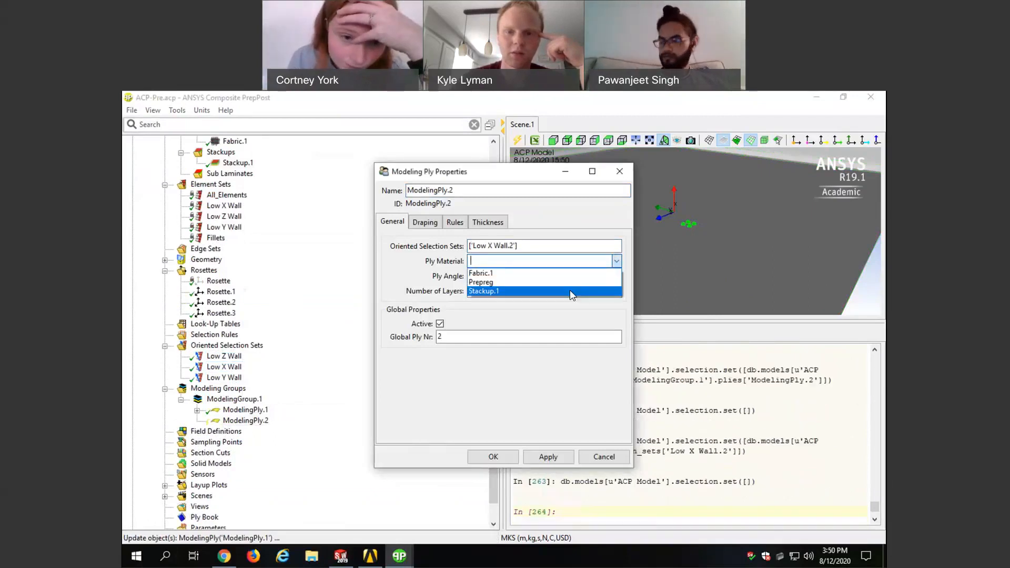
{"action": "left_click", "coordinate": [490, 288]}
{"action": "left_click", "coordinate": [548, 458]}
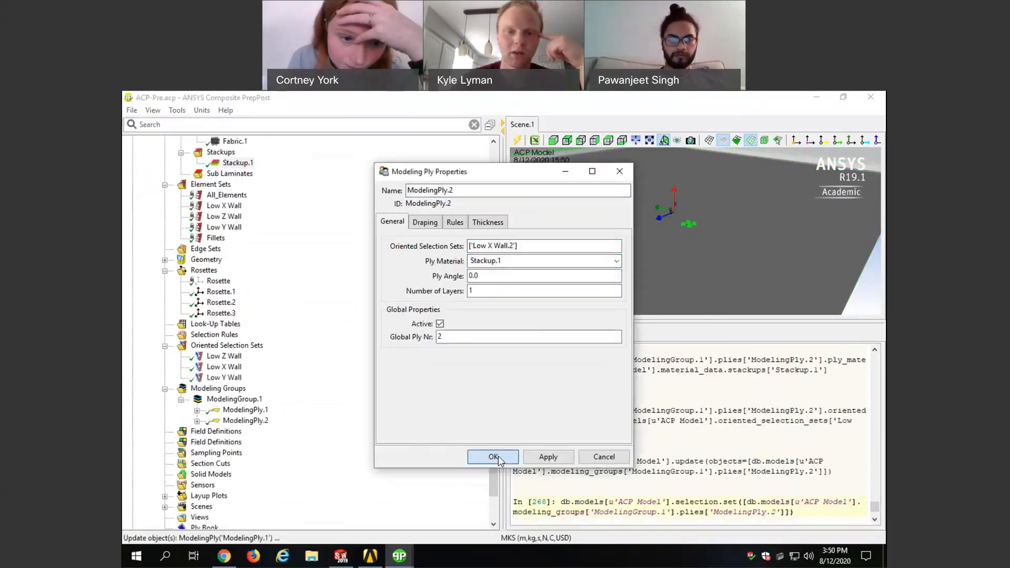
{"action": "left_click", "coordinate": [489, 457]}
Step: Add a third ply after the Low X wall ply, using the Low Y Wall oriented selection set and Stackup.1
{"action": "right_click", "coordinate": [231, 417]}
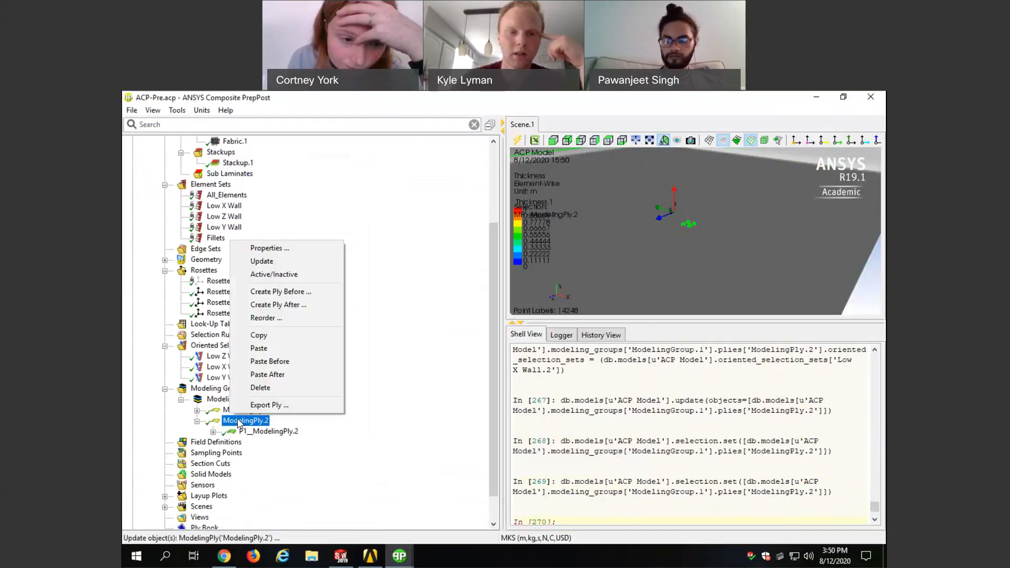
{"action": "left_click", "coordinate": [268, 305]}
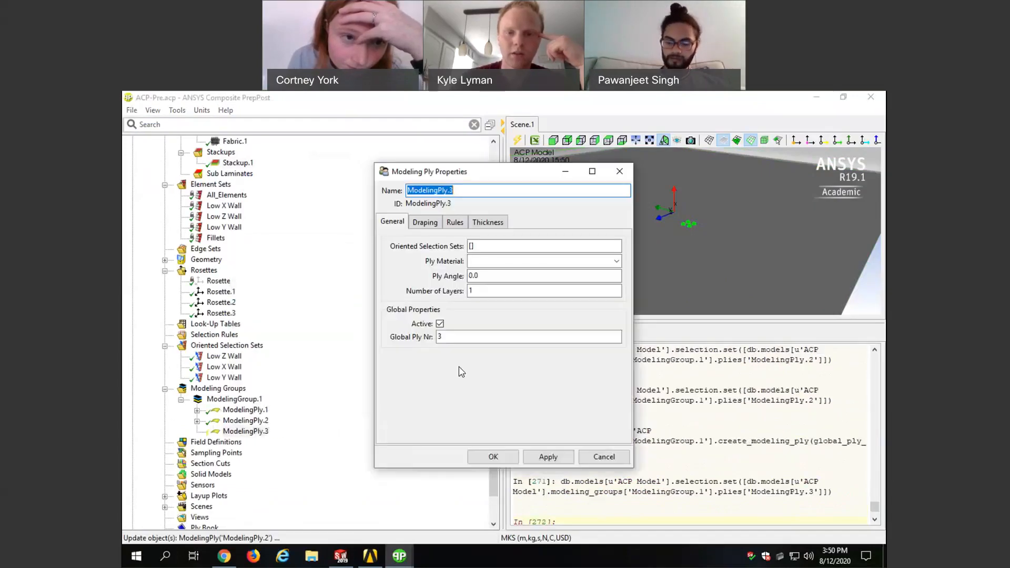
{"action": "left_click", "coordinate": [471, 246]}
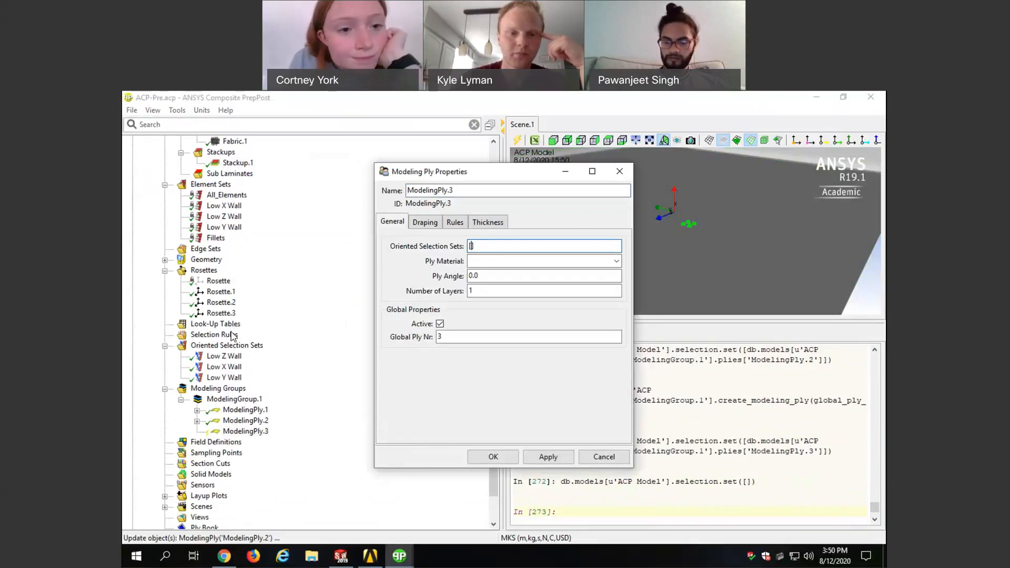
{"action": "left_click", "coordinate": [222, 378]}
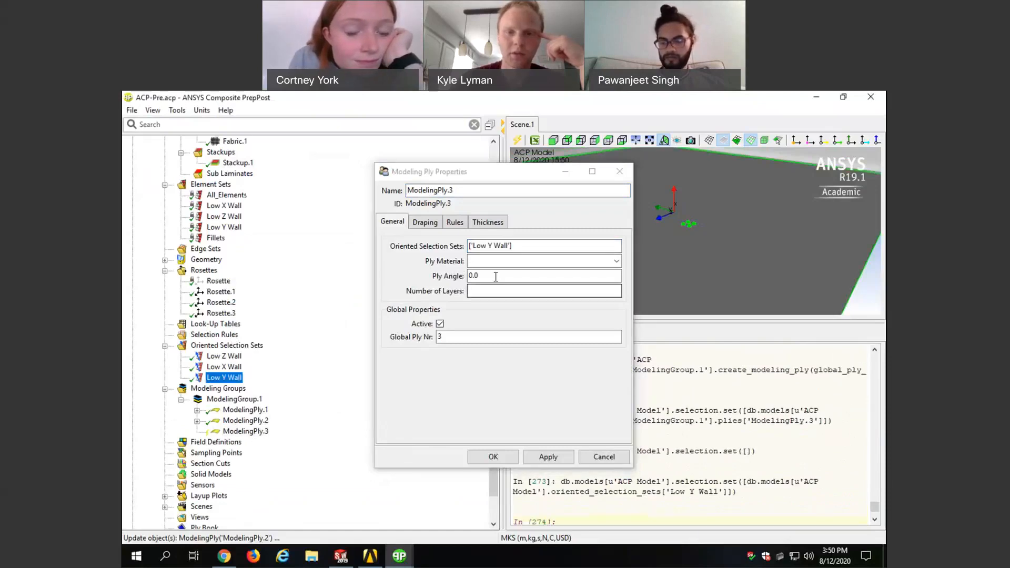
{"action": "left_click", "coordinate": [616, 261]}
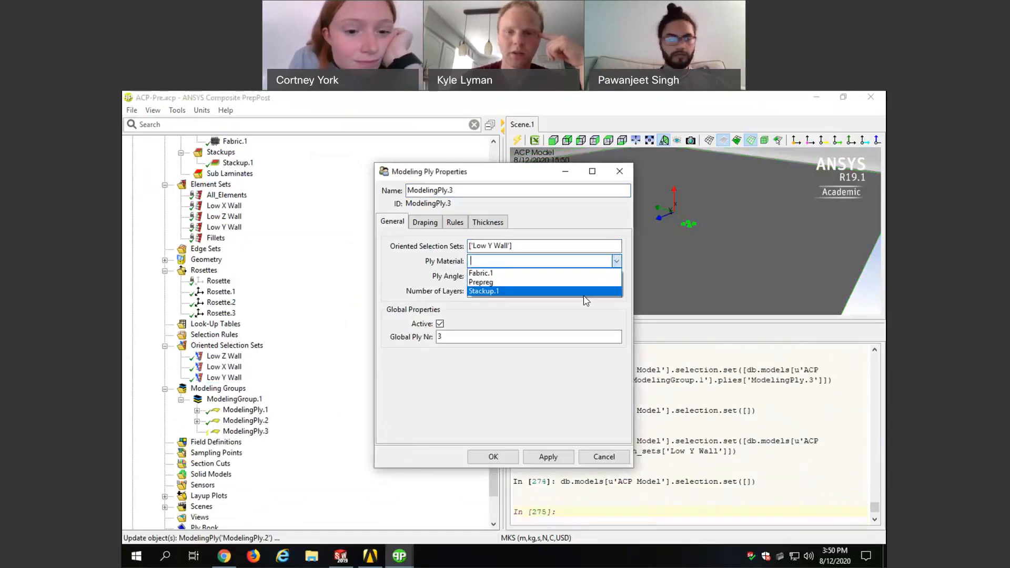
{"action": "left_click", "coordinate": [492, 293]}
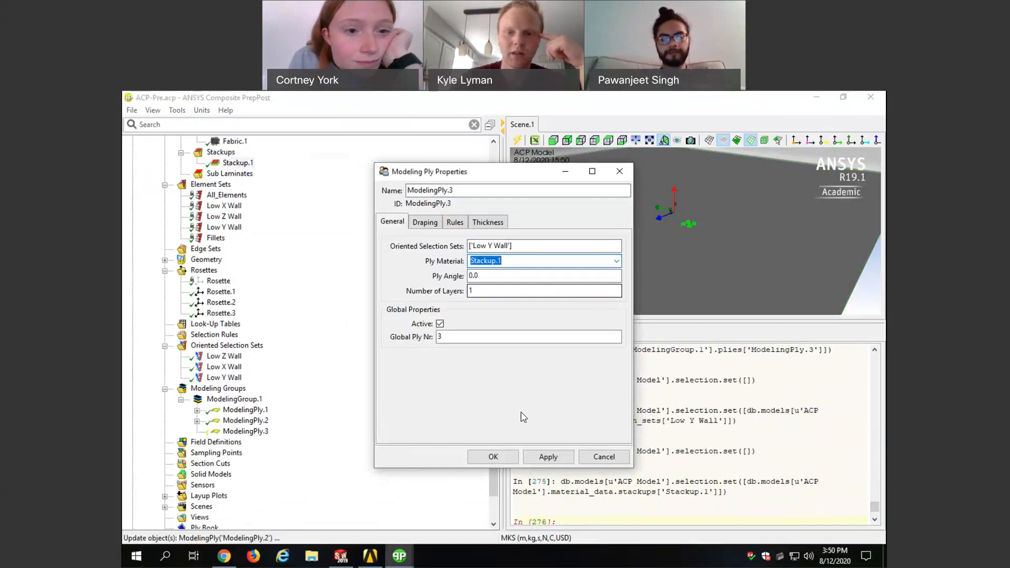
{"action": "left_click", "coordinate": [546, 458]}
{"action": "left_click", "coordinate": [493, 457]}
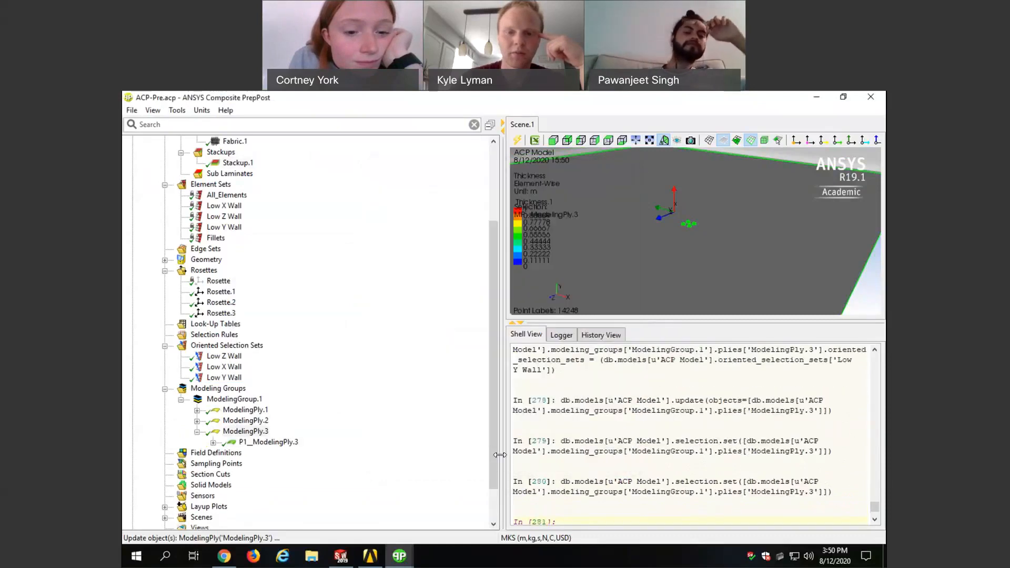
Step: Examine the whole box with its three wall rosettes and review the model's element sets, rosettes and plies
{"action": "left_click_drag", "start_coordinate": [490, 441], "coordinate": [491, 457]}
{"action": "scroll", "coordinate": [491, 458], "scroll_direction": "down", "scroll_amount": 1}
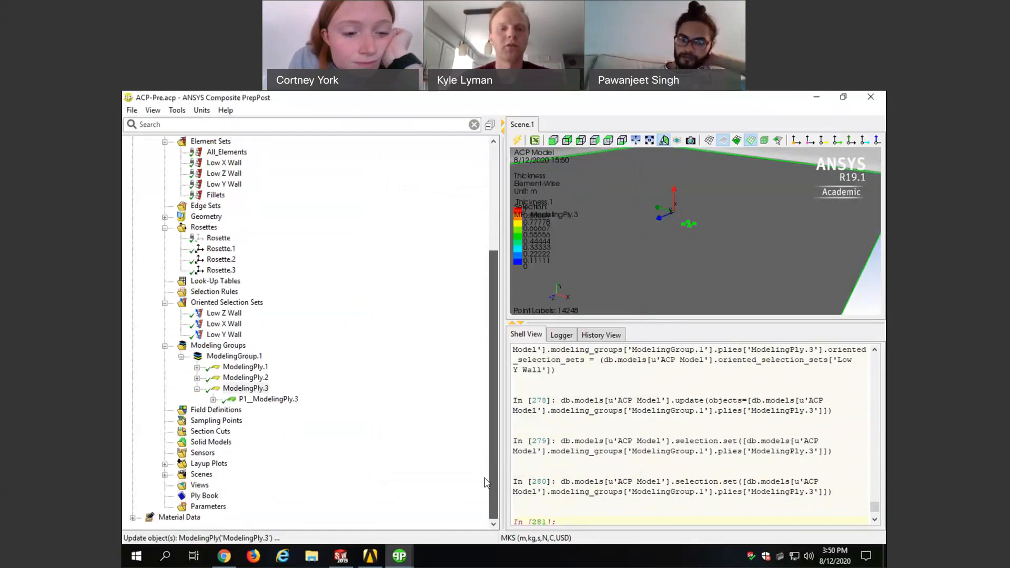
{"action": "left_click", "coordinate": [477, 500]}
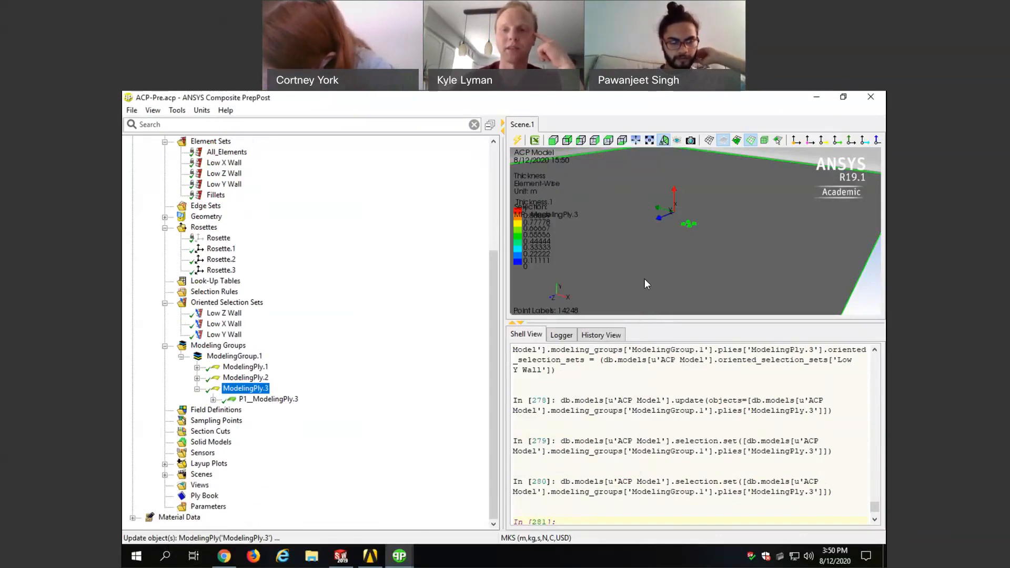
{"action": "scroll", "coordinate": [645, 284], "scroll_direction": "down", "scroll_amount": 10}
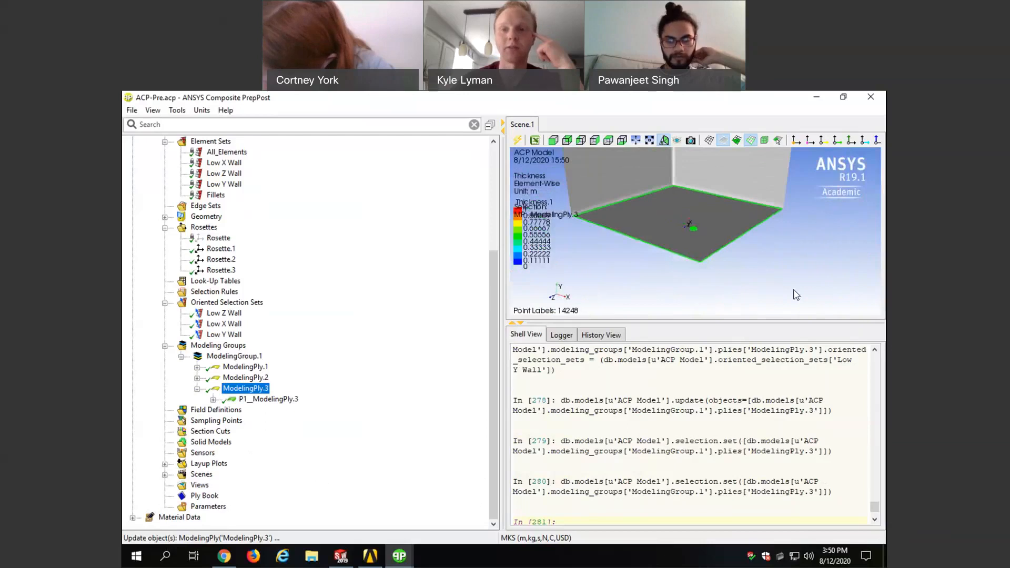
{"action": "left_click", "coordinate": [797, 295]}
{"action": "scroll", "coordinate": [674, 259], "scroll_direction": "down", "scroll_amount": 5}
{"action": "scroll", "coordinate": [703, 168], "scroll_direction": "up", "scroll_amount": 2}
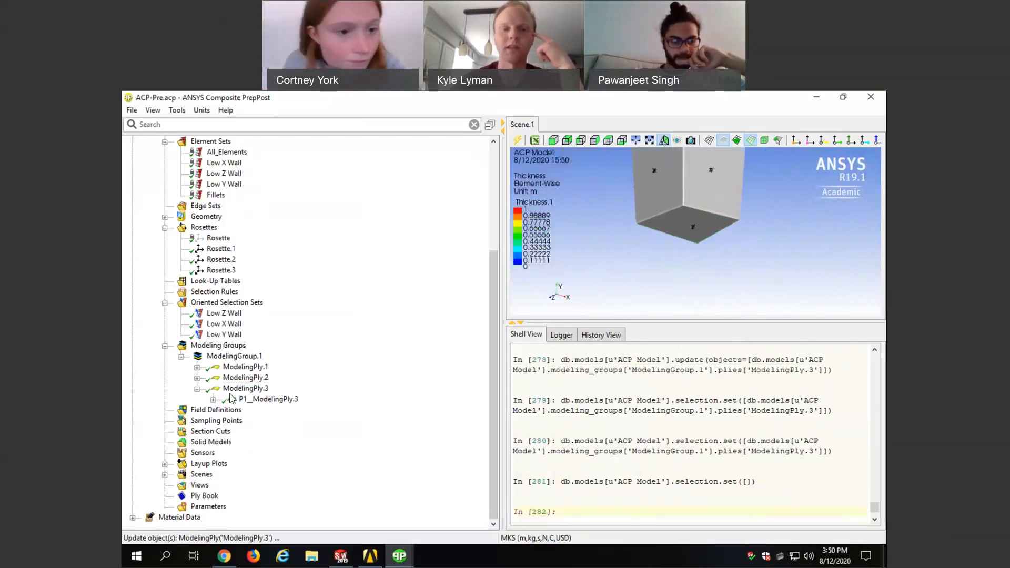
{"action": "left_click", "coordinate": [198, 389]}
{"action": "scroll", "coordinate": [664, 192], "scroll_direction": "up", "scroll_amount": 2}
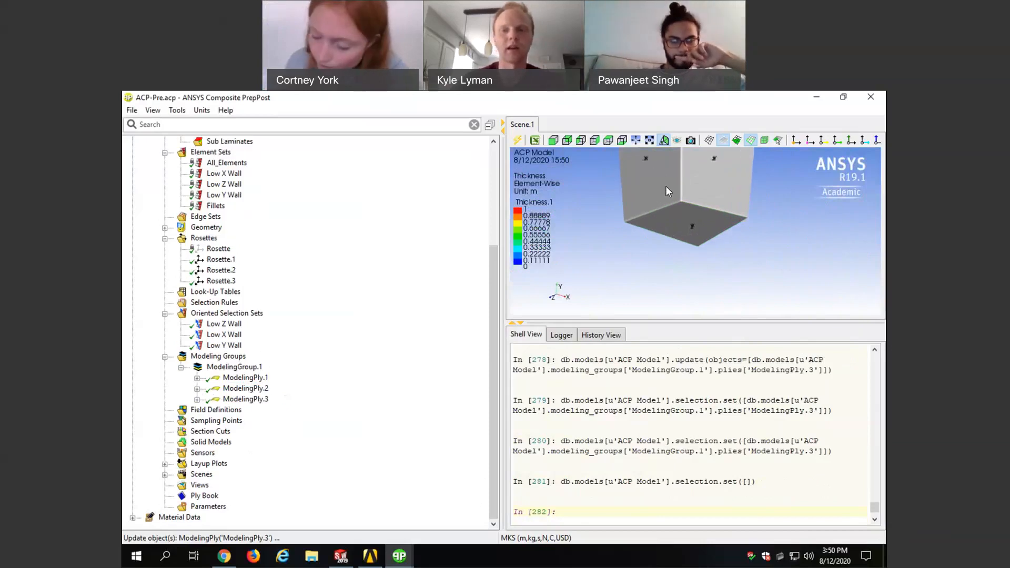
{"action": "middle_click_drag", "start_coordinate": [677, 180], "coordinate": [661, 227]}
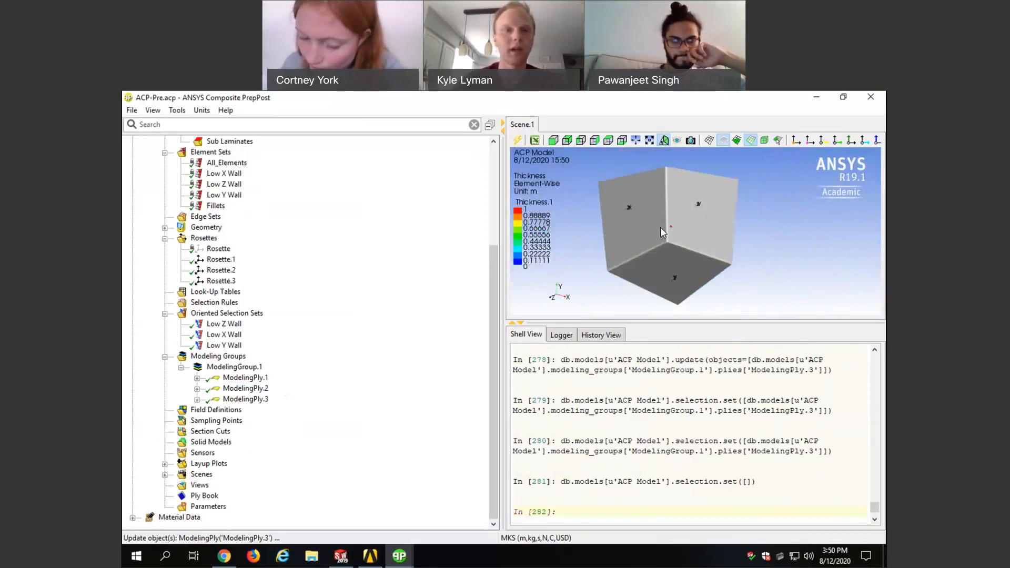
{"action": "scroll", "coordinate": [661, 227], "scroll_direction": "up", "scroll_amount": 2}
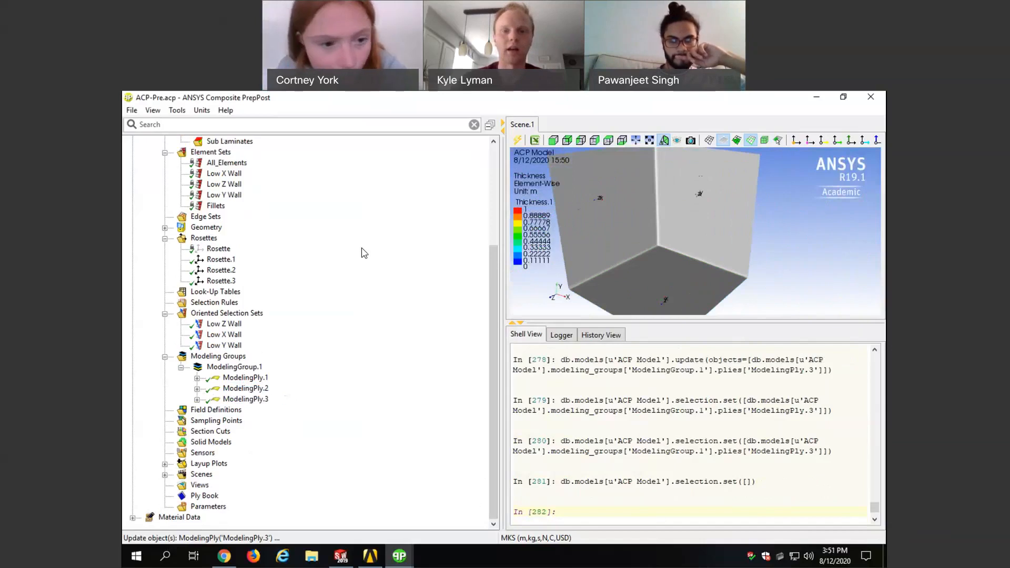
{"action": "scroll", "coordinate": [364, 255], "scroll_direction": "up", "scroll_amount": 5}
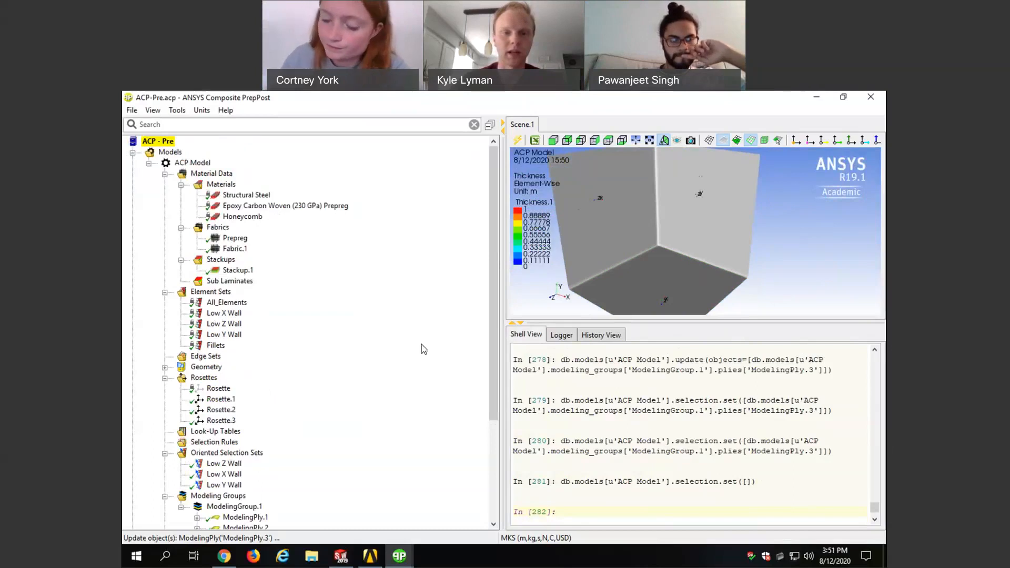
{"action": "scroll", "coordinate": [485, 342], "scroll_direction": "down", "scroll_amount": 1}
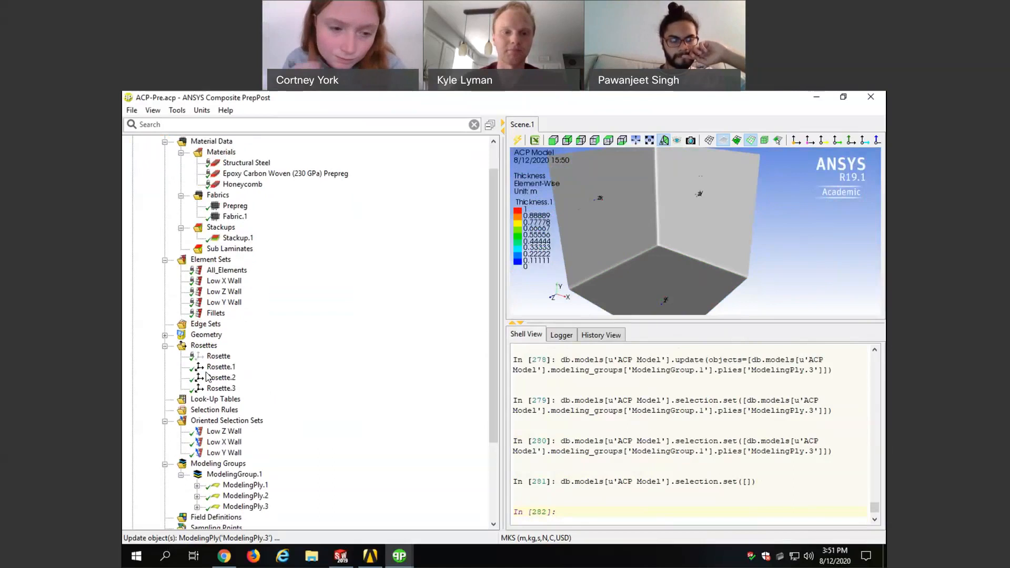
Step: Try to create a rosette on the fillet beside the Low Y wall with its origin at (-0.4937, 0.0063, 0.4364)
{"action": "double_click", "coordinate": [204, 346]}
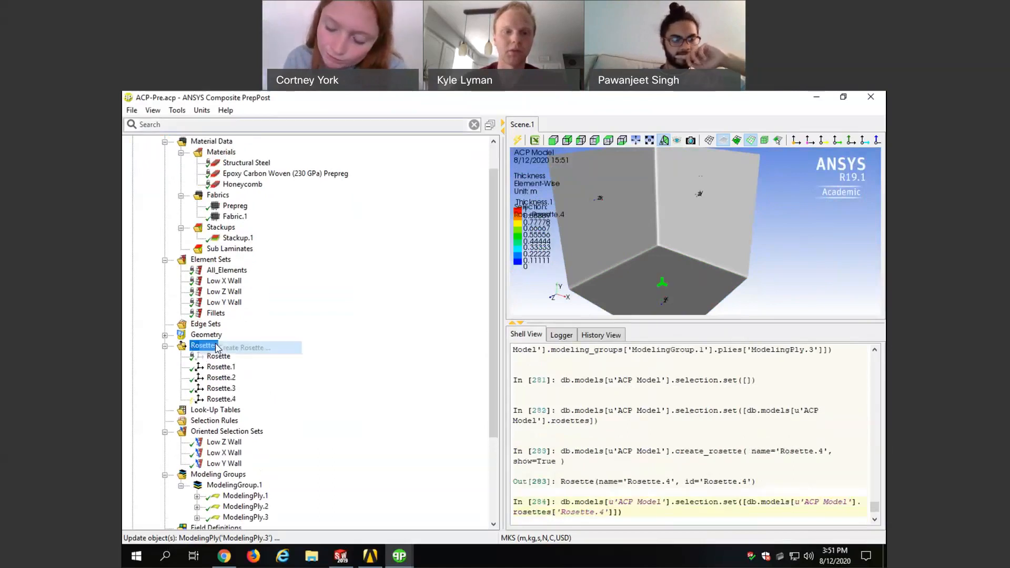
{"action": "left_click_drag", "start_coordinate": [520, 222], "coordinate": [389, 232]}
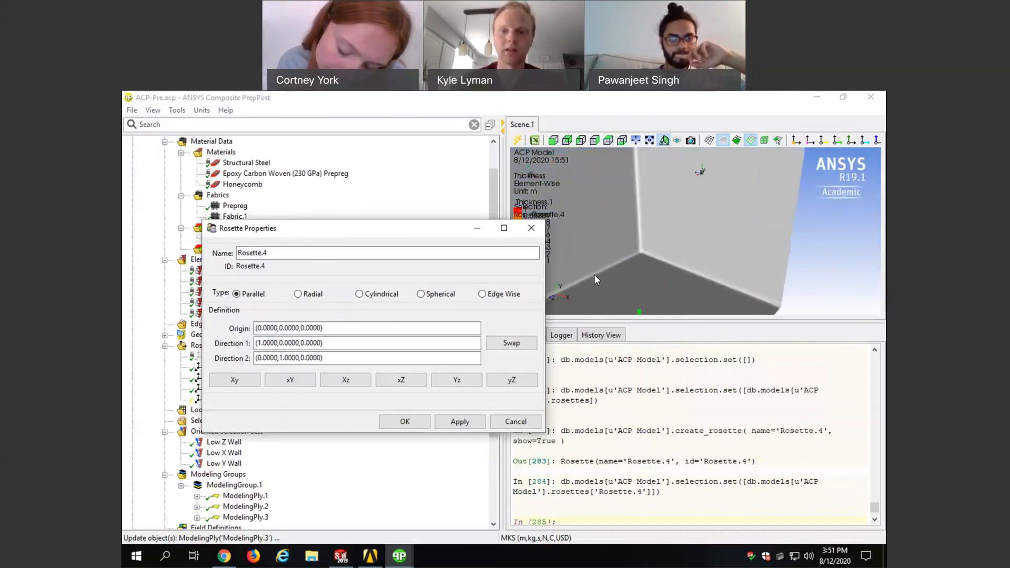
{"action": "middle_click_drag", "start_coordinate": [595, 273], "coordinate": [712, 229]}
{"action": "scroll", "coordinate": [623, 254], "scroll_direction": "up", "scroll_amount": 2}
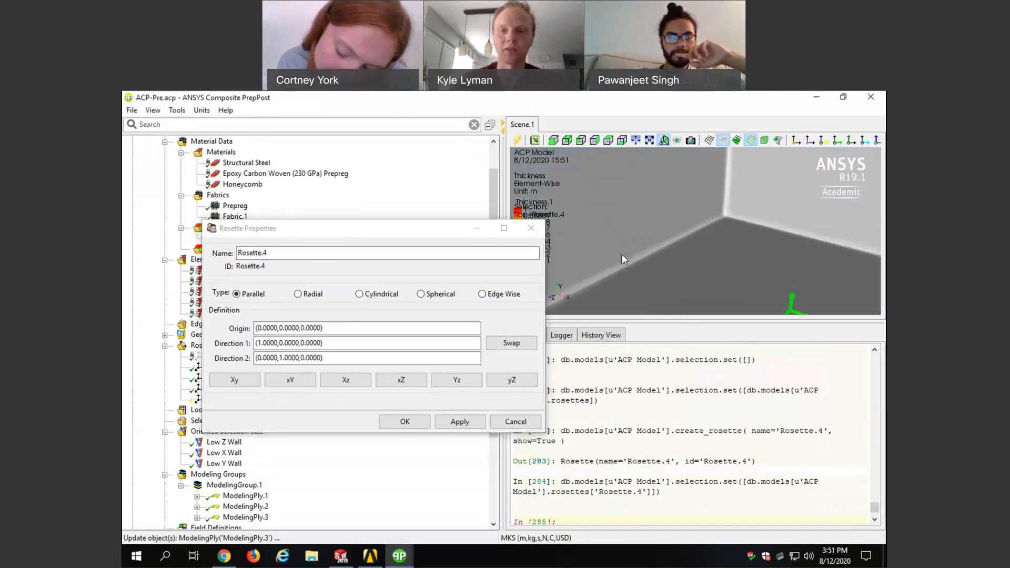
{"action": "middle_click_drag", "start_coordinate": [622, 256], "coordinate": [731, 198]}
{"action": "scroll", "coordinate": [594, 276], "scroll_direction": "up", "scroll_amount": 2}
{"action": "mouse_move", "coordinate": [594, 277]}
{"action": "middle_mouse_down"}
{"action": "mouse_move", "coordinate": [700, 218]}
{"action": "mouse_move", "coordinate": [627, 252]}
{"action": "middle_mouse_up"}
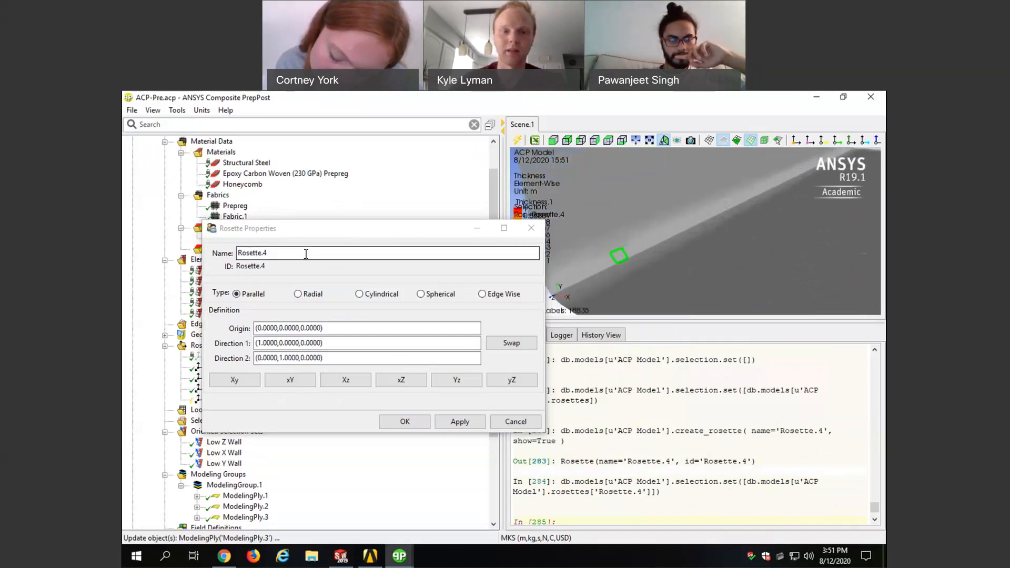
{"action": "left_click", "coordinate": [345, 328]}
{"action": "left_click", "coordinate": [621, 258]}
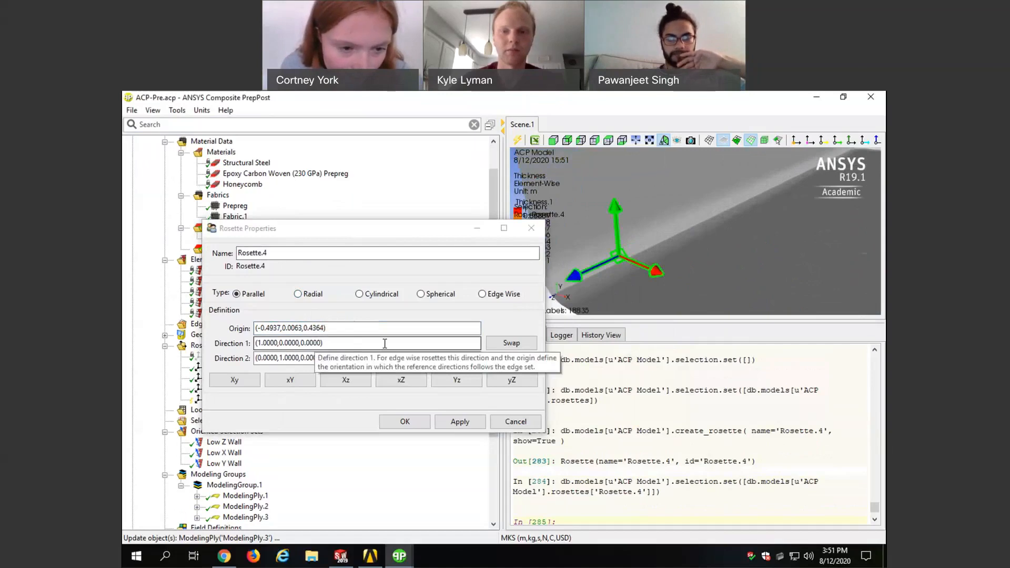
Step: Cancel the new fillet rosette's properties and delete Rosette.4 from the model
{"action": "left_click", "coordinate": [515, 423]}
{"action": "left_click_drag", "start_coordinate": [491, 213], "coordinate": [350, 294]}
{"action": "right_click", "coordinate": [212, 323]}
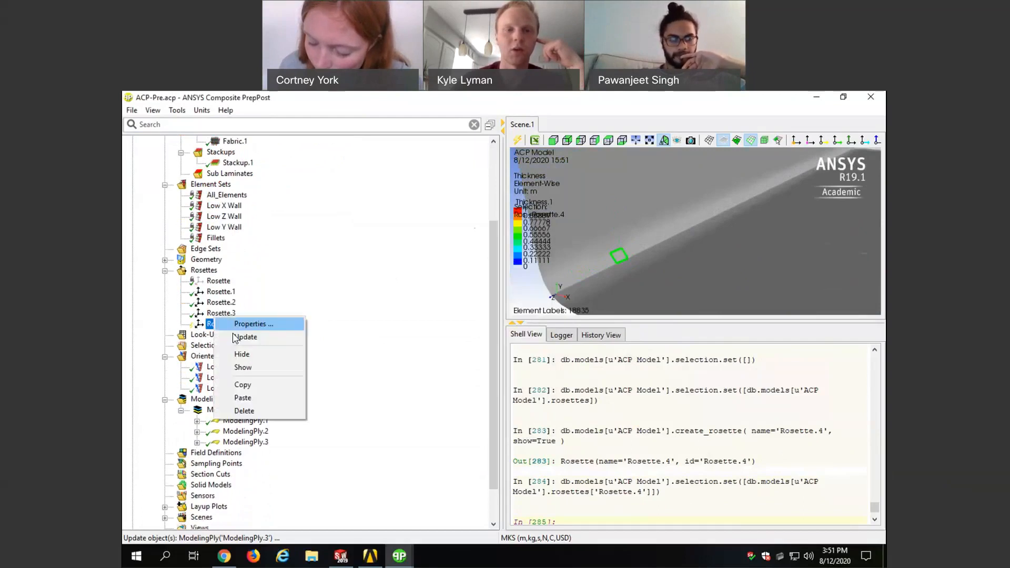
{"action": "left_click", "coordinate": [244, 411]}
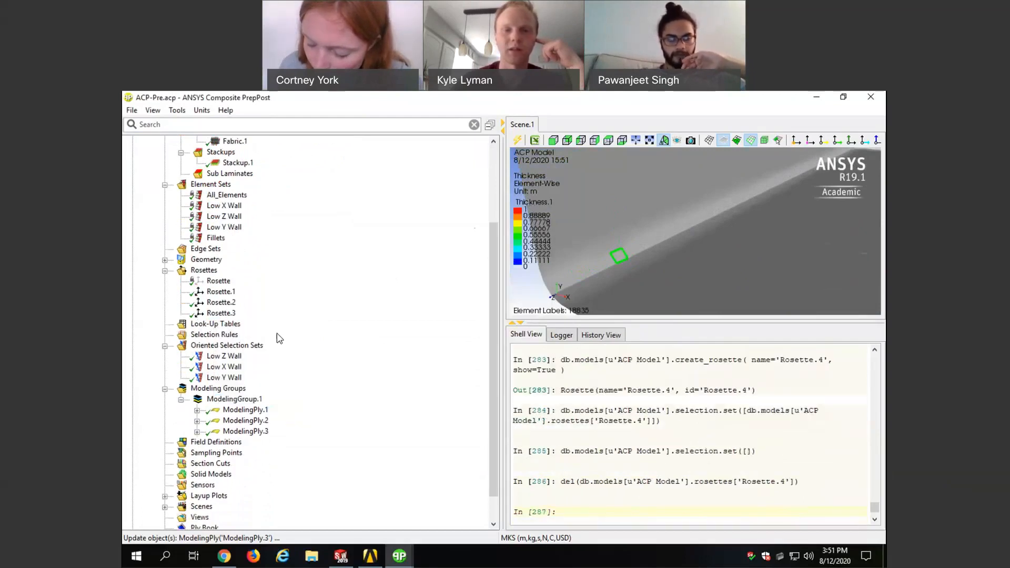
Step: Create a new oriented selection set and assign the Fillets element set to it
{"action": "left_click_drag", "start_coordinate": [492, 339], "coordinate": [494, 347]}
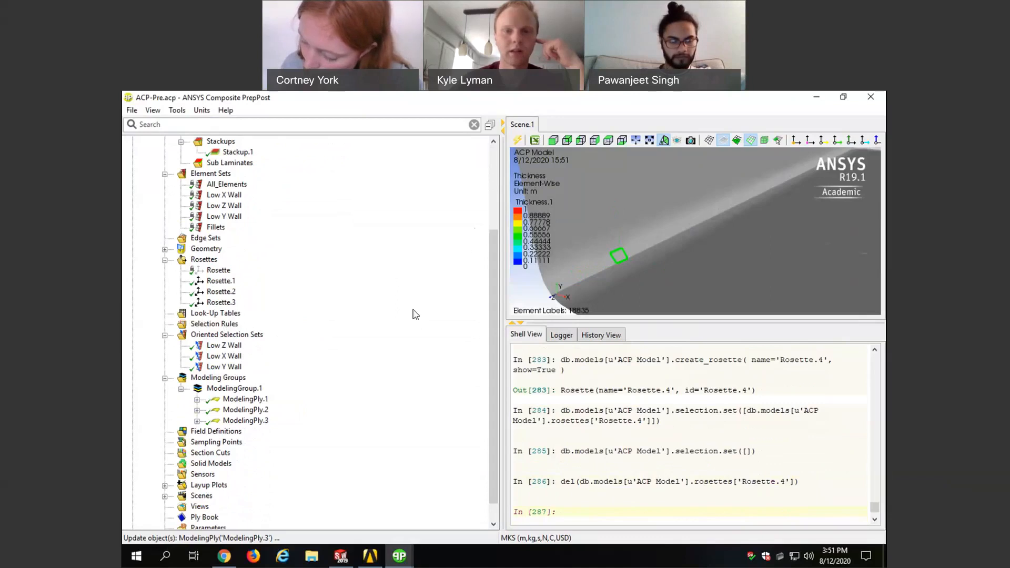
{"action": "left_click_drag", "start_coordinate": [494, 284], "coordinate": [490, 294]}
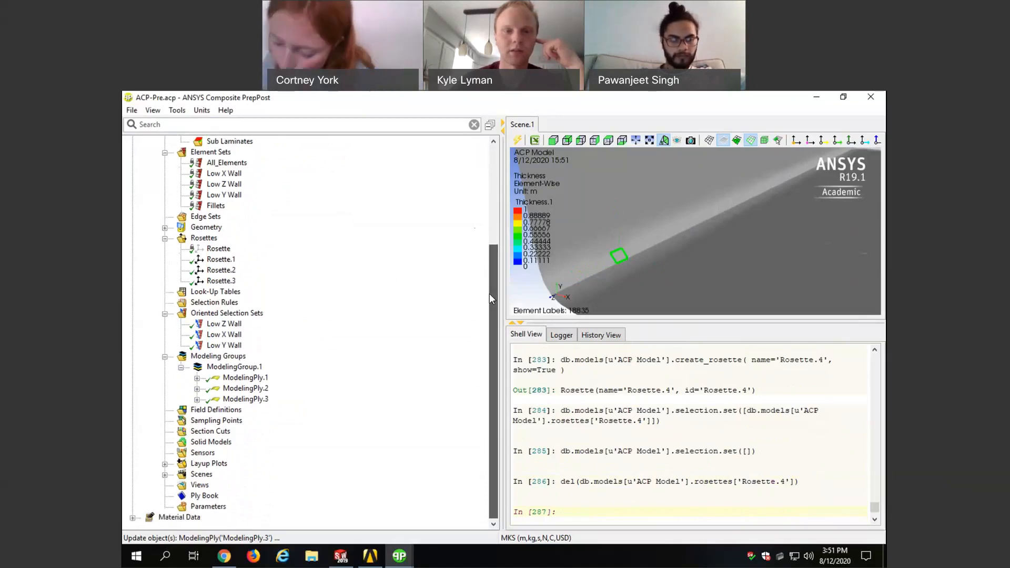
{"action": "right_click", "coordinate": [220, 318]}
{"action": "left_click", "coordinate": [263, 316]}
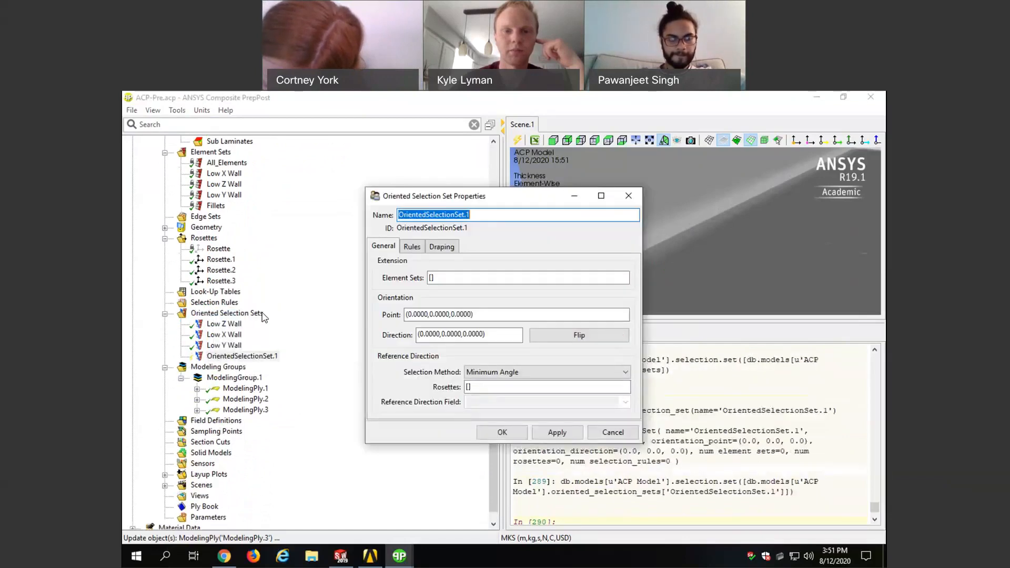
{"action": "left_click", "coordinate": [438, 279]}
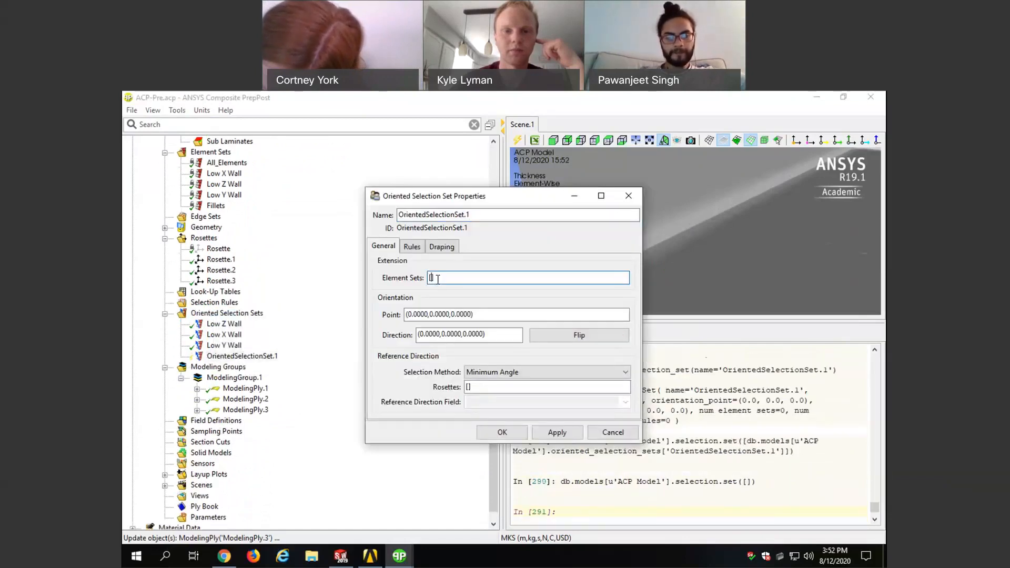
{"action": "left_click_drag", "start_coordinate": [449, 195], "coordinate": [374, 197]}
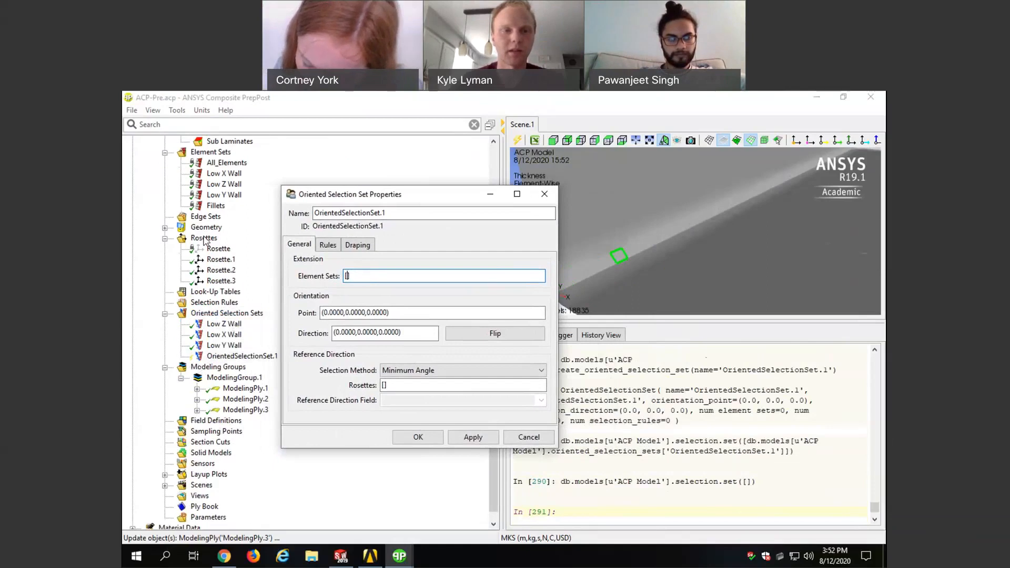
{"action": "left_click", "coordinate": [216, 205]}
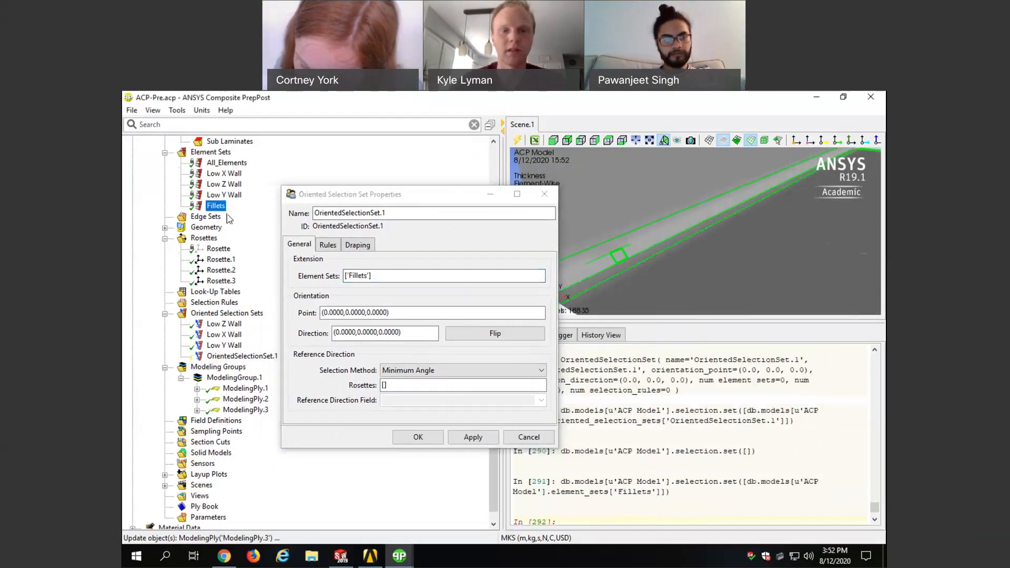
Step: Set the fillet selection set's orientation point to (-0.4937, 0.0063, 0.4364) on the fillet and flip its direction to point into the box
{"action": "left_click", "coordinate": [429, 314]}
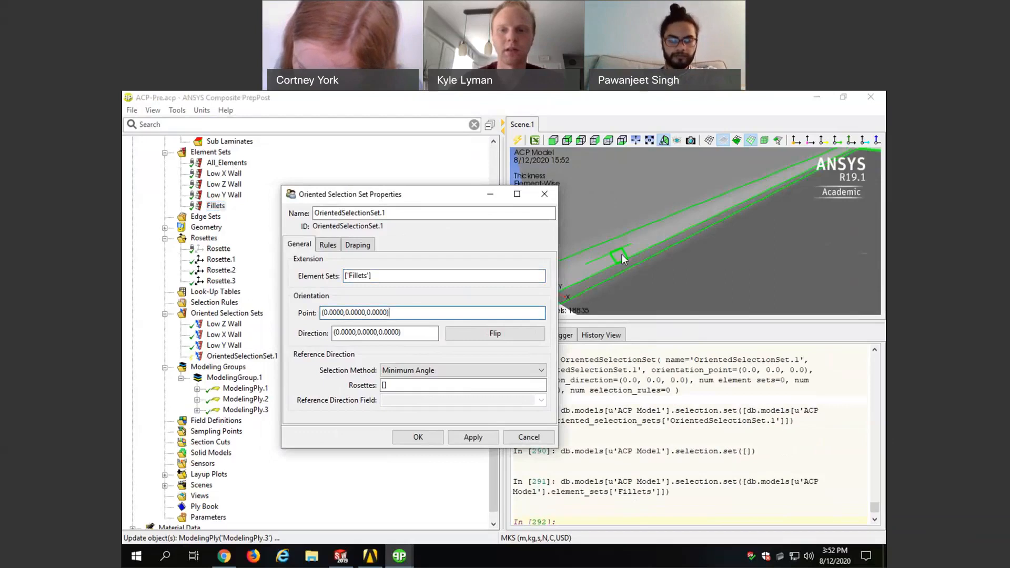
{"action": "left_click", "coordinate": [622, 254]}
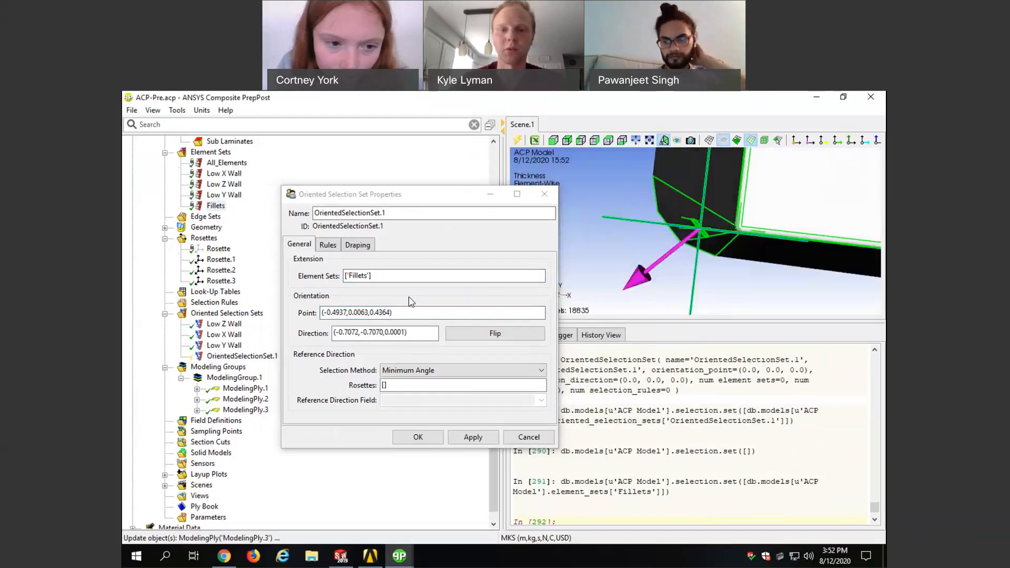
{"action": "left_click", "coordinate": [525, 333]}
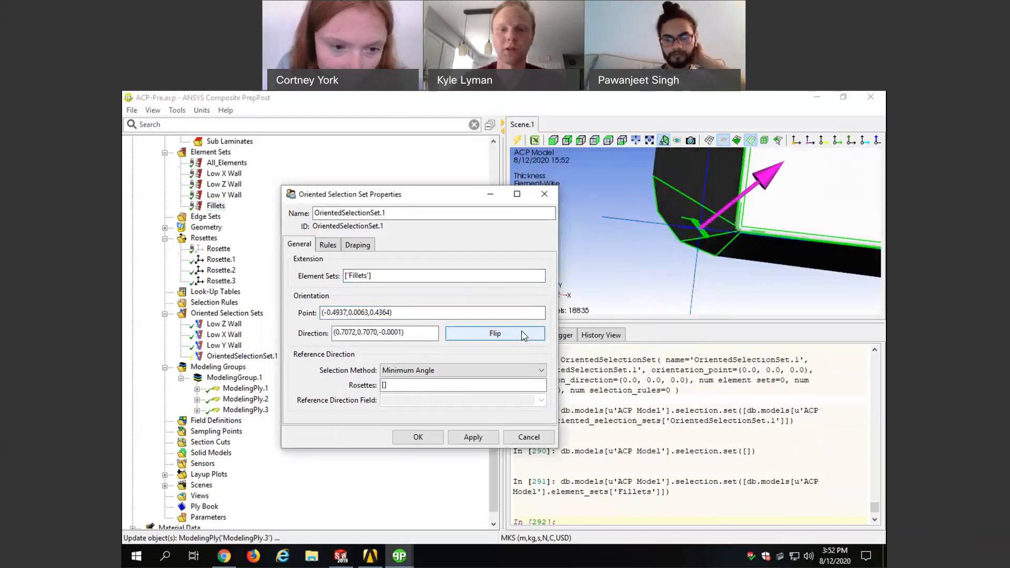
Step: Assign Rosette.3 as the fillet selection set's reference direction and accept its properties
{"action": "left_click", "coordinate": [735, 225]}
{"action": "scroll", "coordinate": [713, 246], "scroll_direction": "up", "scroll_amount": 2}
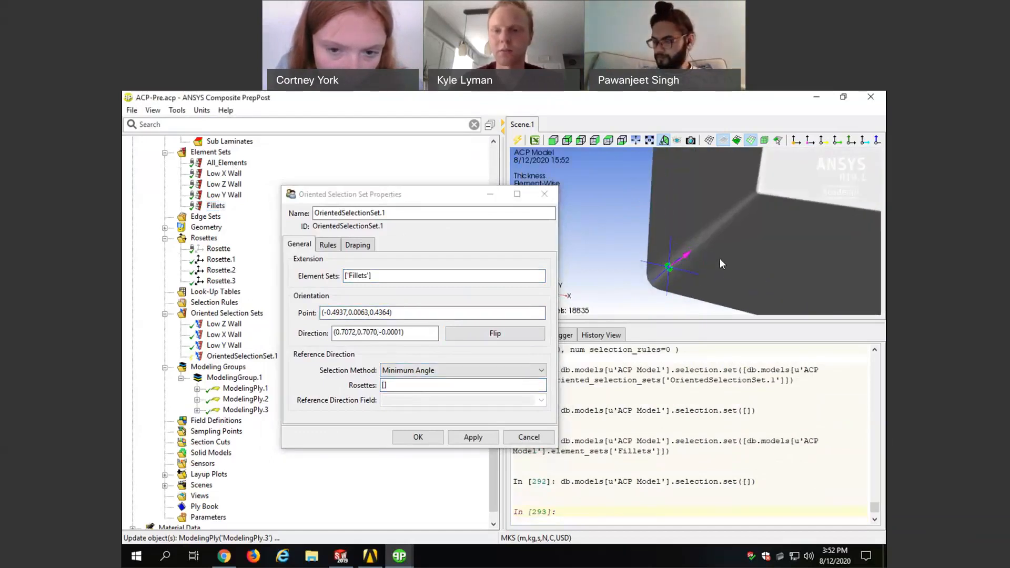
{"action": "middle_click_drag", "start_coordinate": [720, 259], "coordinate": [667, 234]}
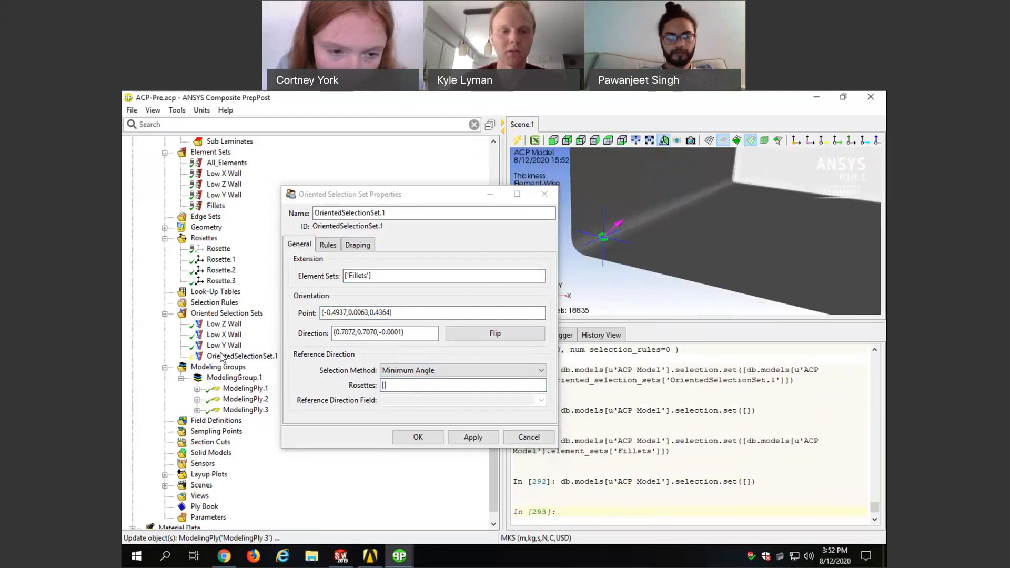
{"action": "left_click", "coordinate": [221, 282]}
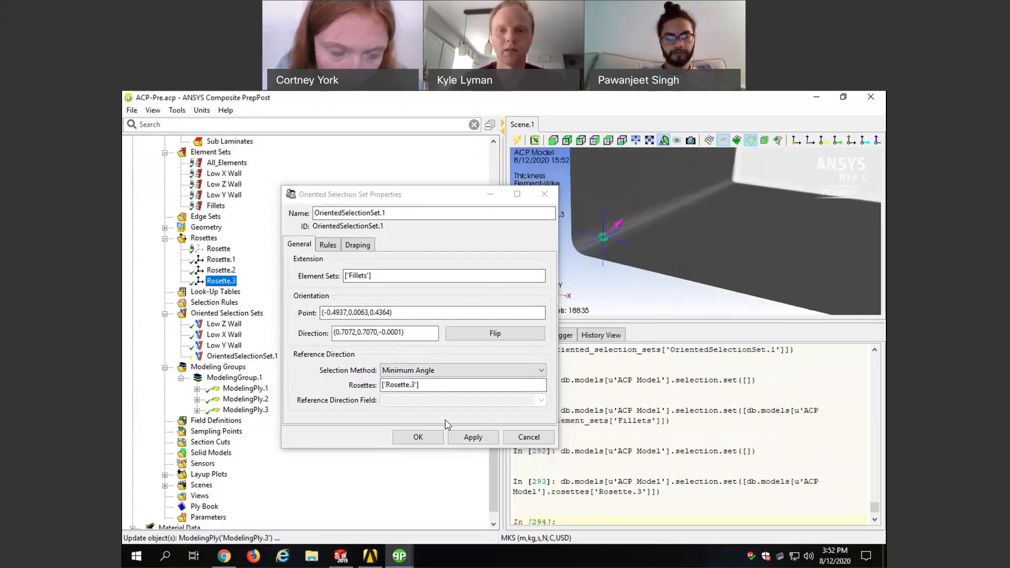
{"action": "left_click", "coordinate": [465, 438]}
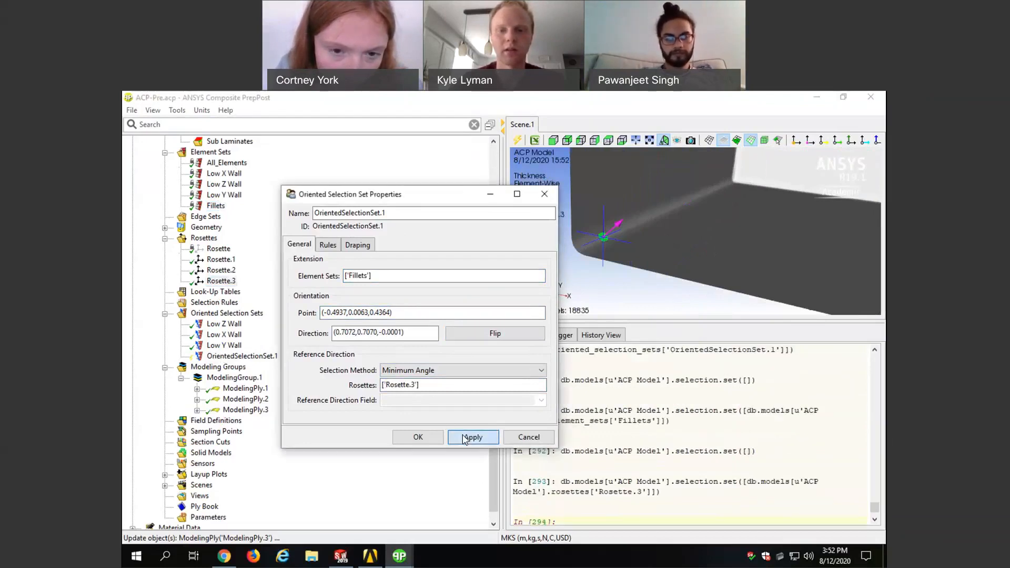
{"action": "left_click", "coordinate": [417, 437]}
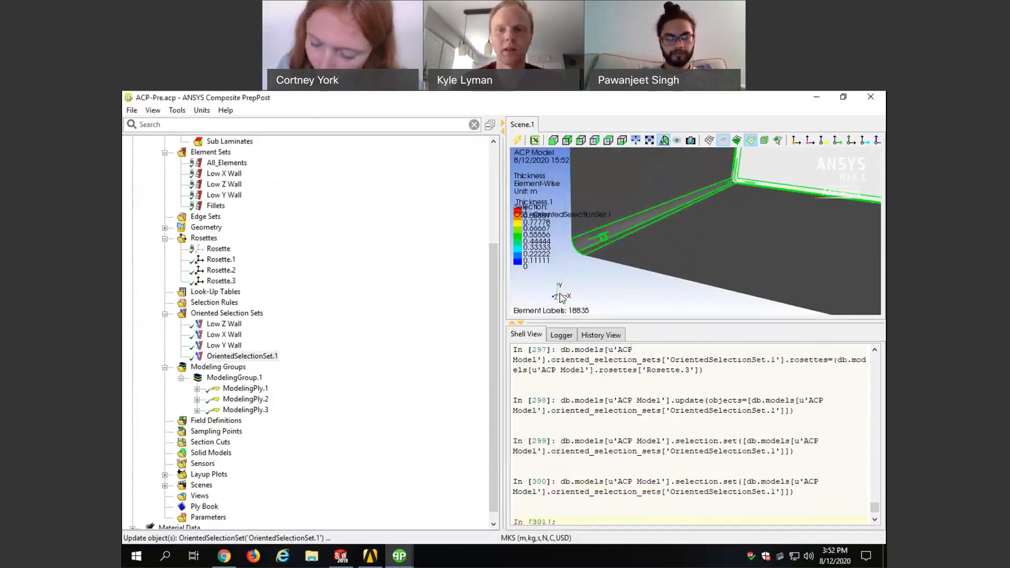
Step: Save the composite project and close ACP to return to the Workbench project schematic
{"action": "mouse_move", "coordinate": [661, 224]}
{"action": "left_mouse_down"}
{"action": "mouse_move", "coordinate": [829, 251]}
{"action": "mouse_move", "coordinate": [791, 258]}
{"action": "left_mouse_up"}
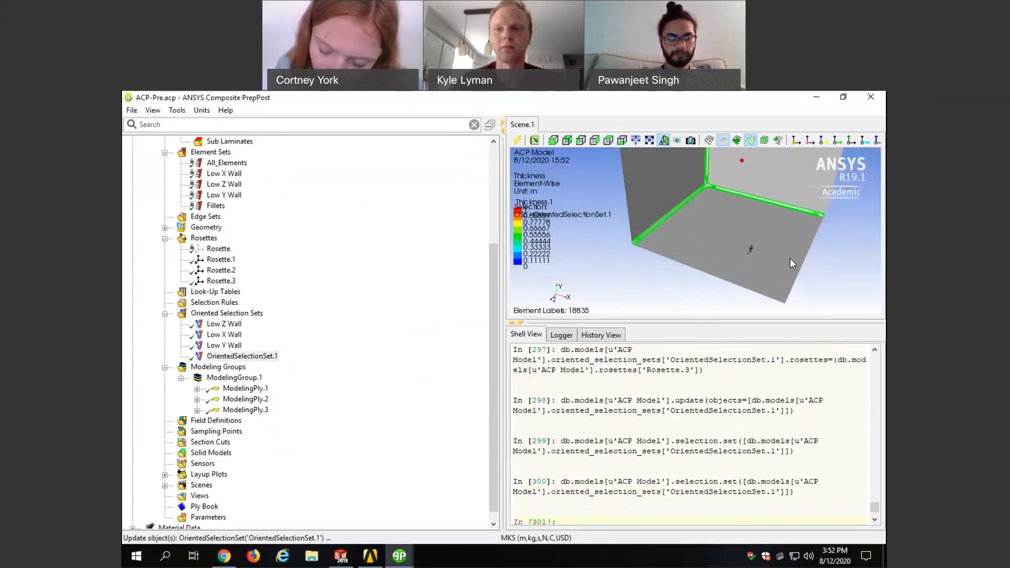
{"action": "left_click_drag", "start_coordinate": [750, 220], "coordinate": [712, 245]}
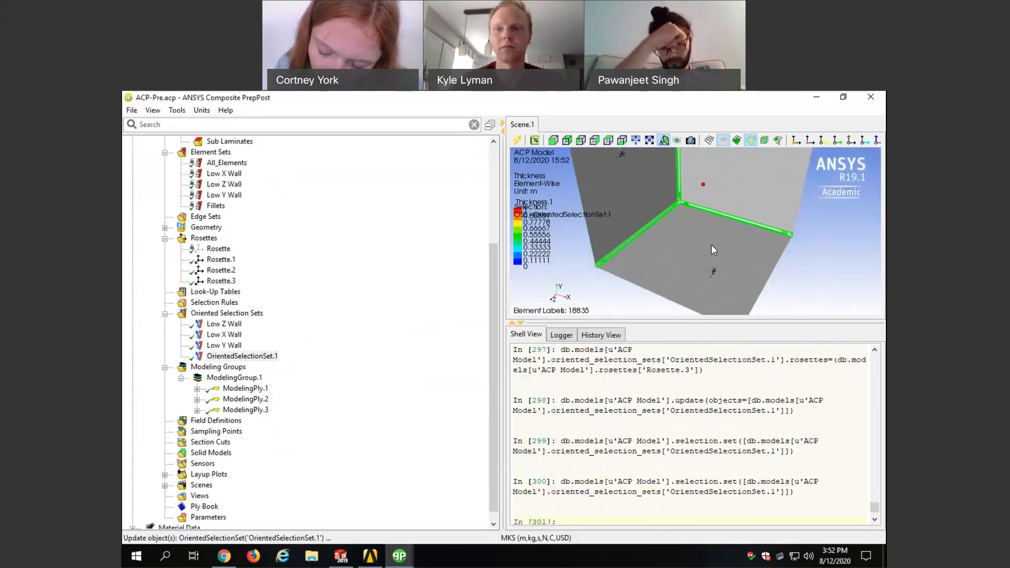
{"action": "left_click_drag", "start_coordinate": [491, 270], "coordinate": [491, 305]}
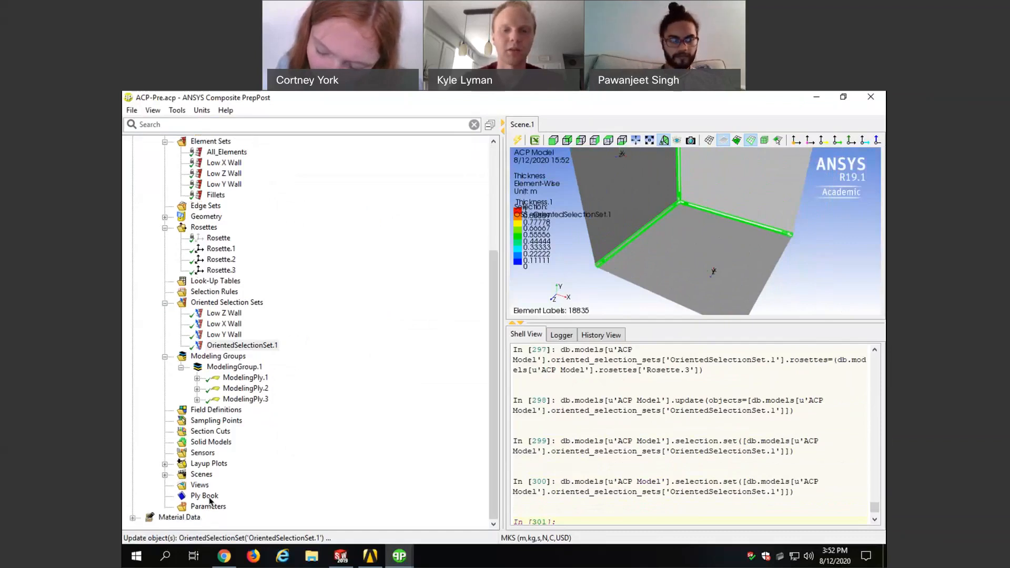
{"action": "scroll", "coordinate": [361, 432], "scroll_direction": "up", "scroll_amount": 5}
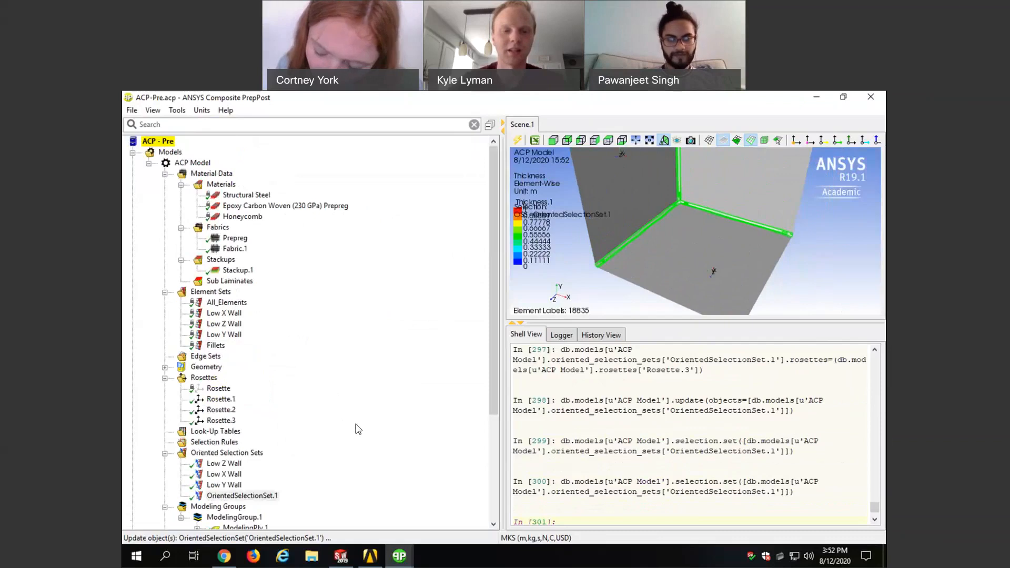
{"action": "scroll", "coordinate": [358, 429], "scroll_direction": "down", "scroll_amount": 5}
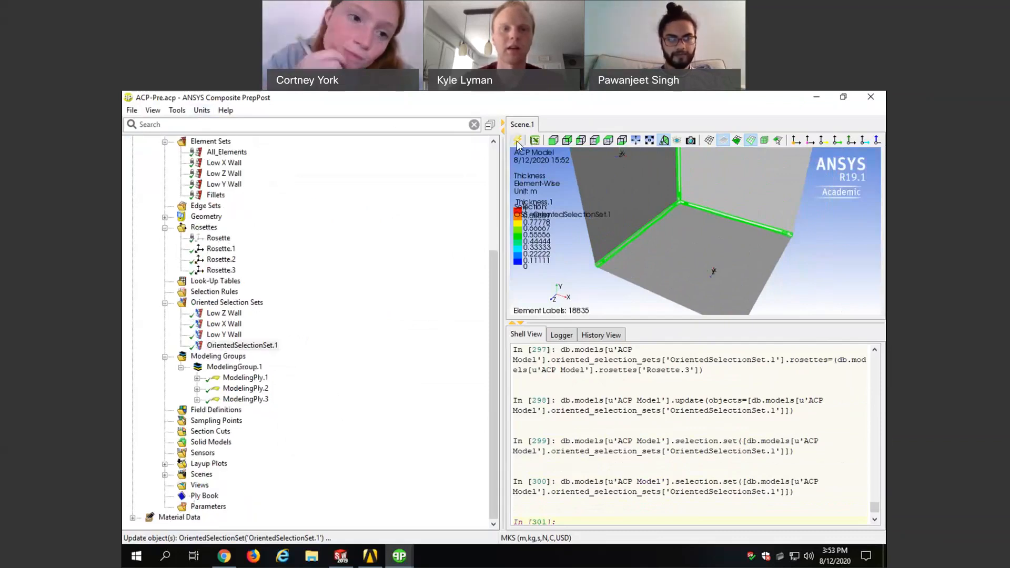
{"action": "left_click", "coordinate": [132, 111]}
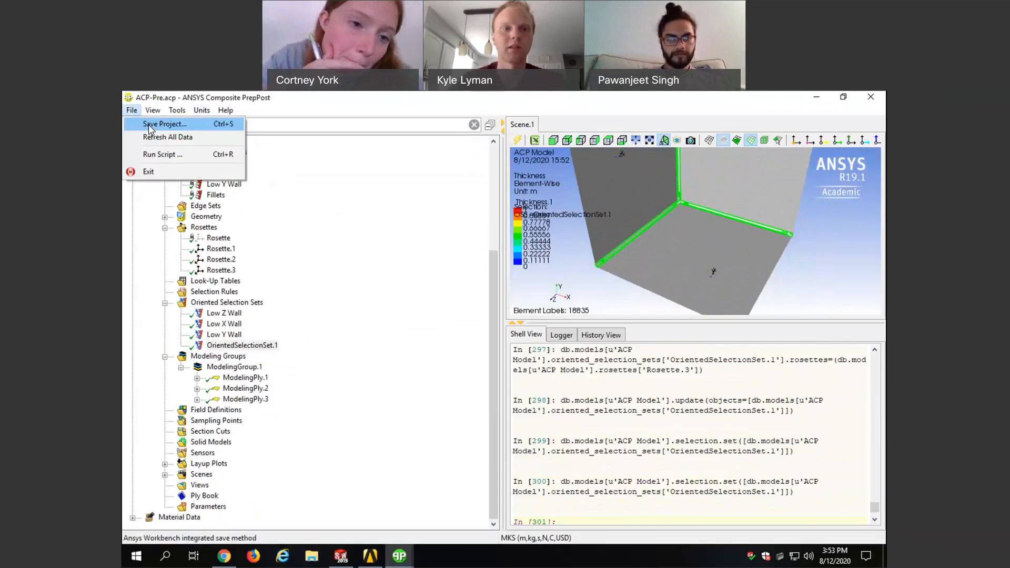
{"action": "left_click", "coordinate": [151, 129]}
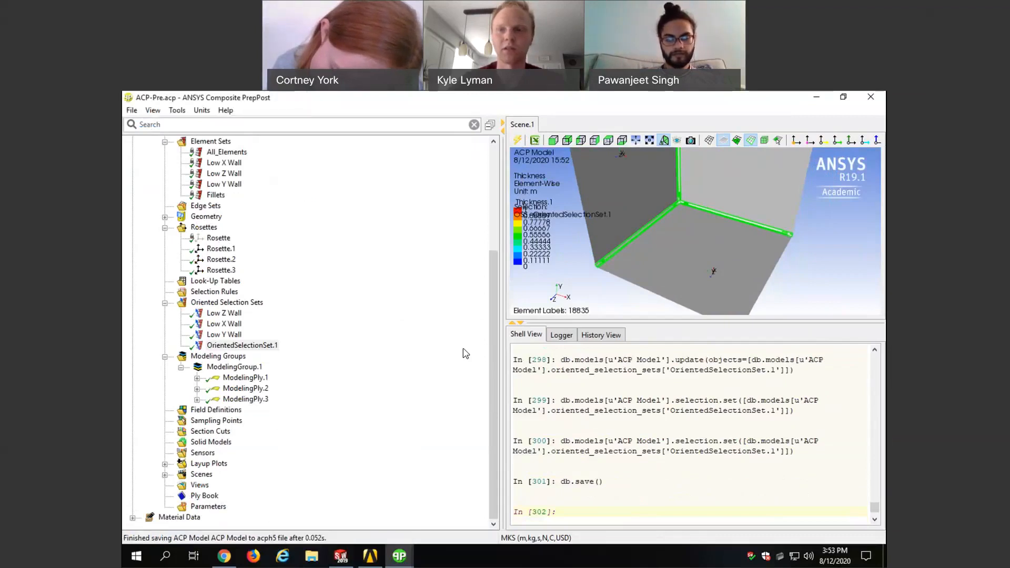
{"action": "left_click", "coordinate": [872, 98]}
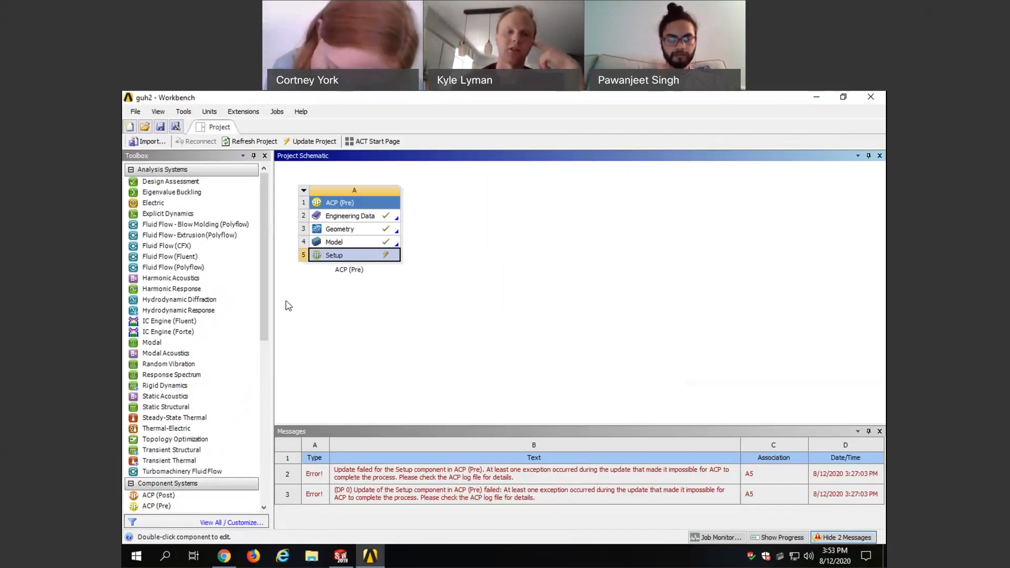
Step: Add a Static Structural system beside ACP (Pre) and link the ACP setup to its model as shell composite data
{"action": "left_click_drag", "start_coordinate": [267, 324], "coordinate": [275, 302]}
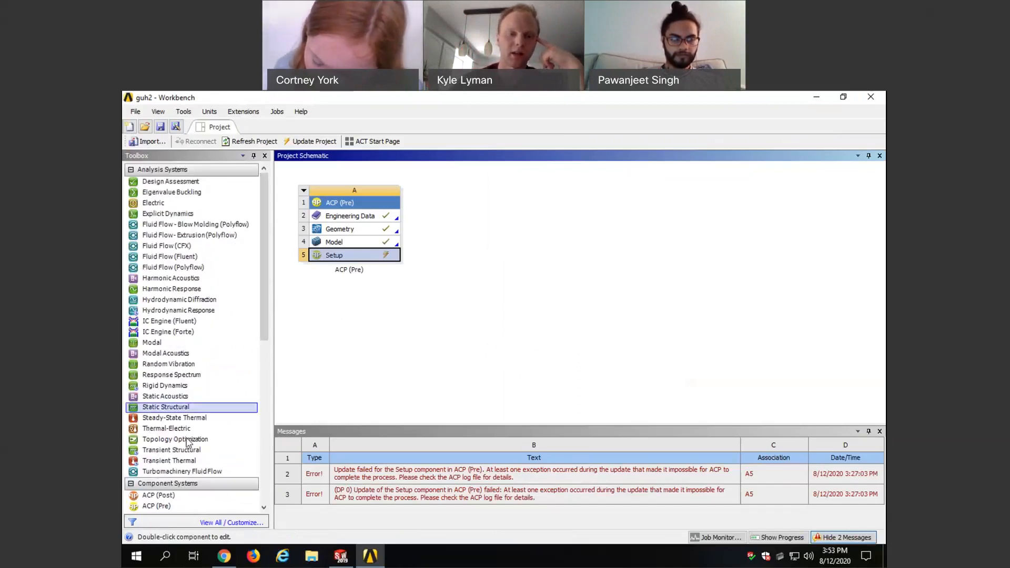
{"action": "left_click_drag", "start_coordinate": [185, 407], "coordinate": [509, 228]}
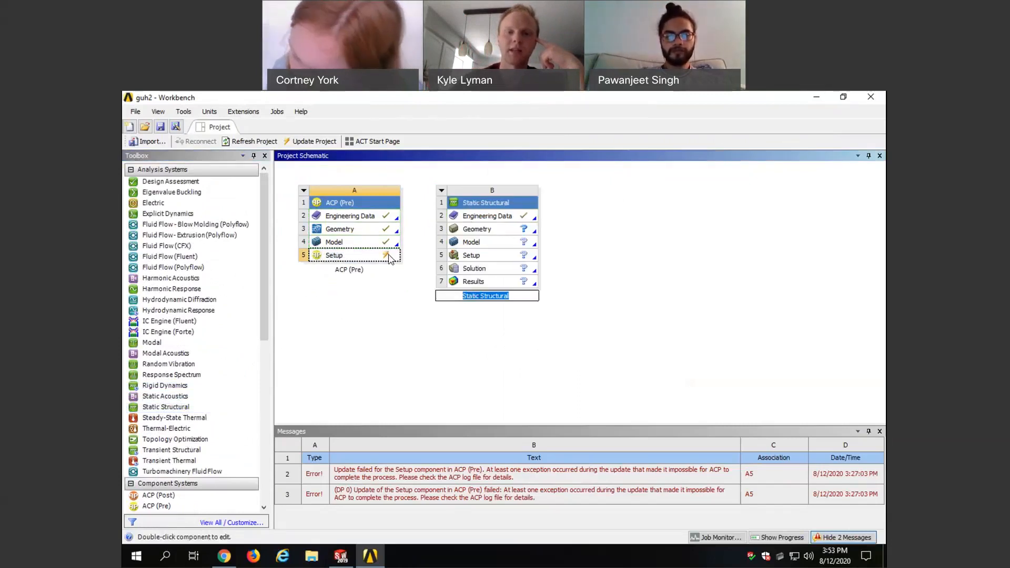
{"action": "left_click_drag", "start_coordinate": [385, 256], "coordinate": [511, 247]}
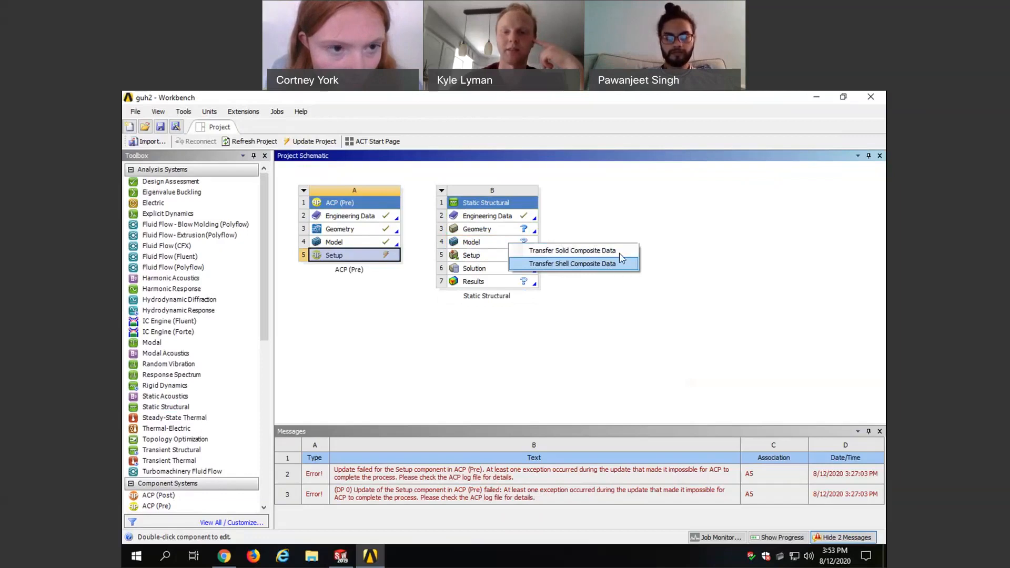
{"action": "left_click", "coordinate": [626, 268]}
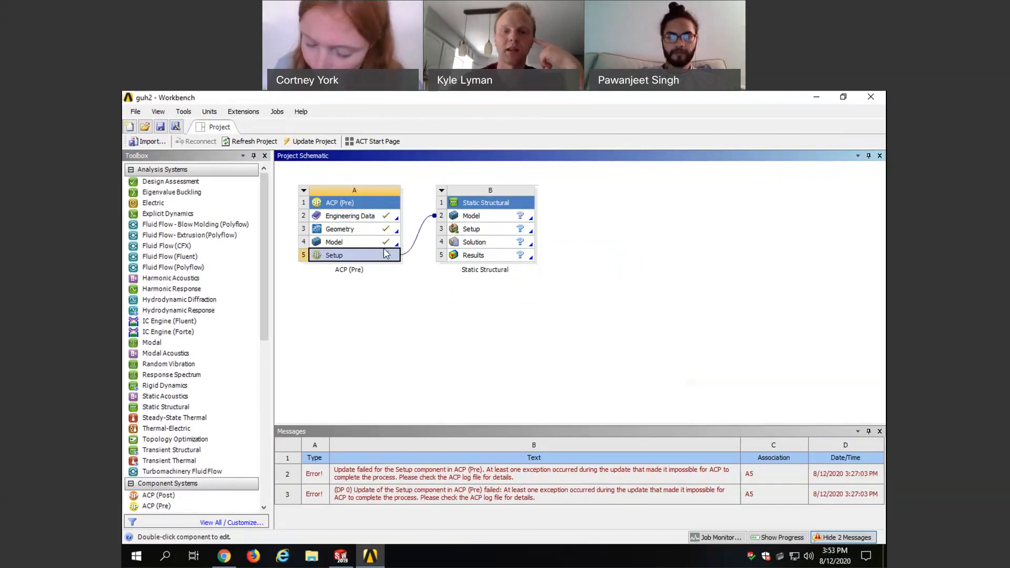
Step: Try to open the Static Structural system's model for editing
{"action": "right_click", "coordinate": [503, 216]}
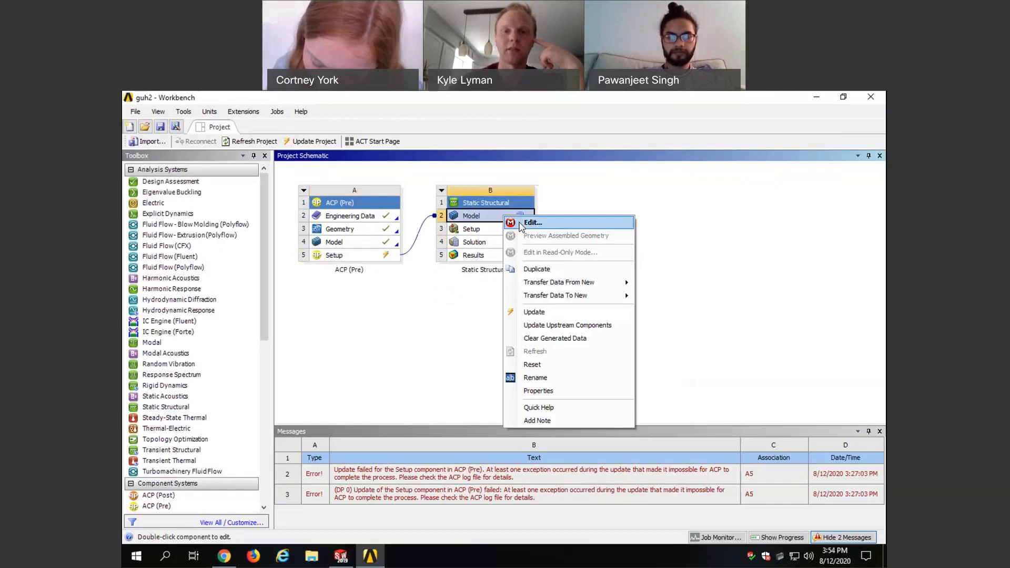
{"action": "left_click", "coordinate": [533, 222]}
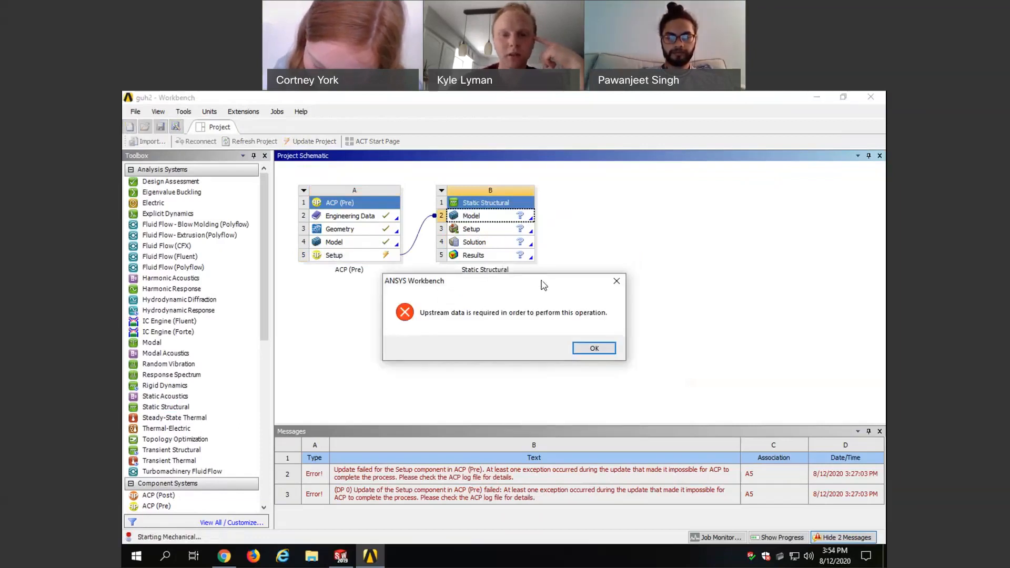
{"action": "left_click", "coordinate": [600, 349]}
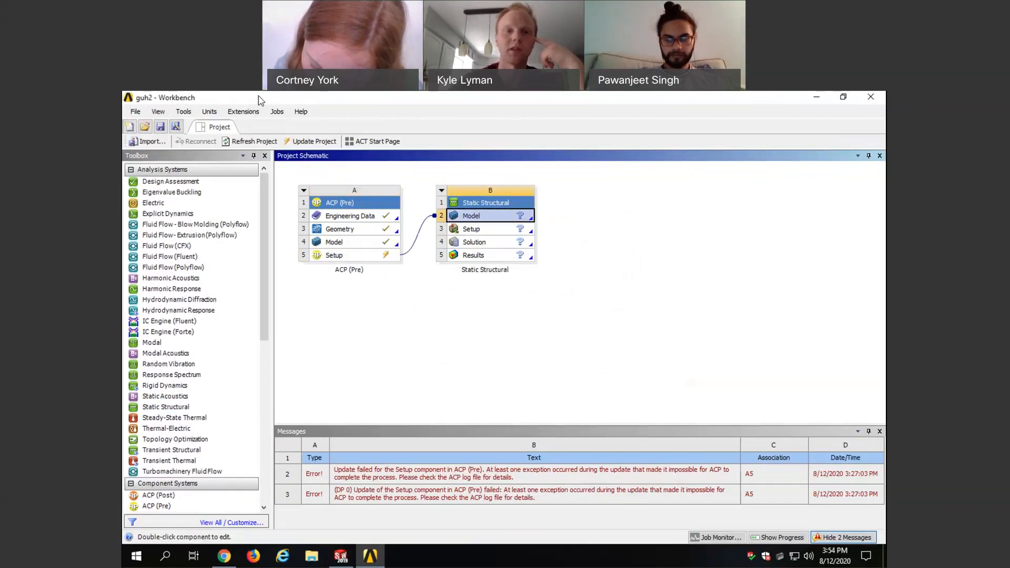
Step: Update the whole project and open the Static Structural setup in Mechanical
{"action": "left_click", "coordinate": [310, 141]}
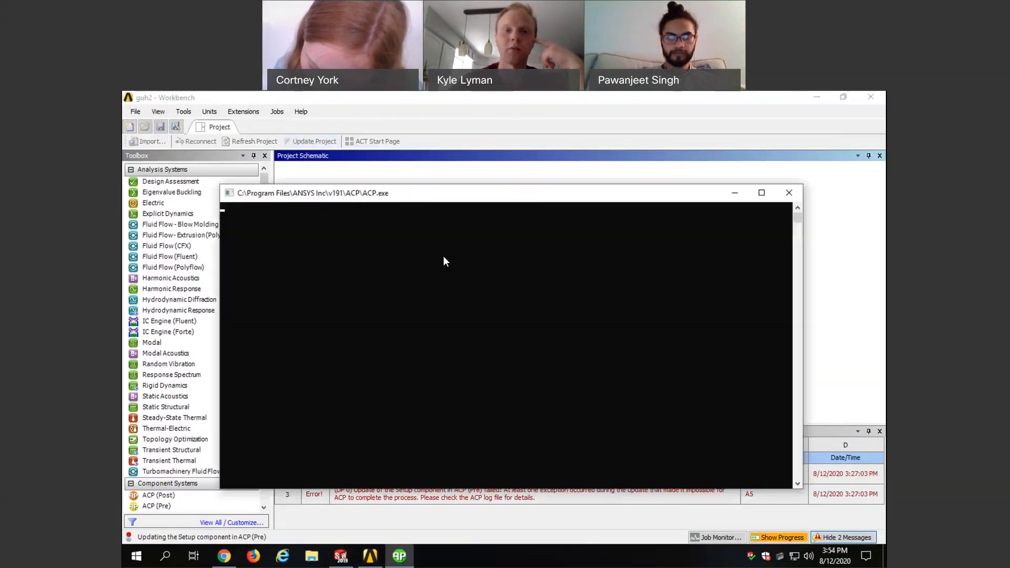
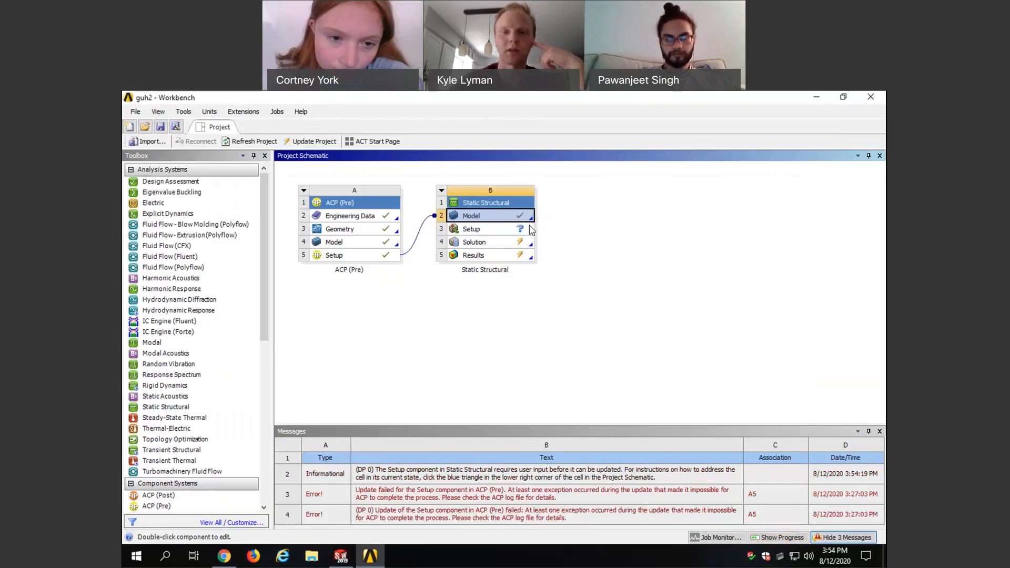
{"action": "left_click", "coordinate": [530, 232]}
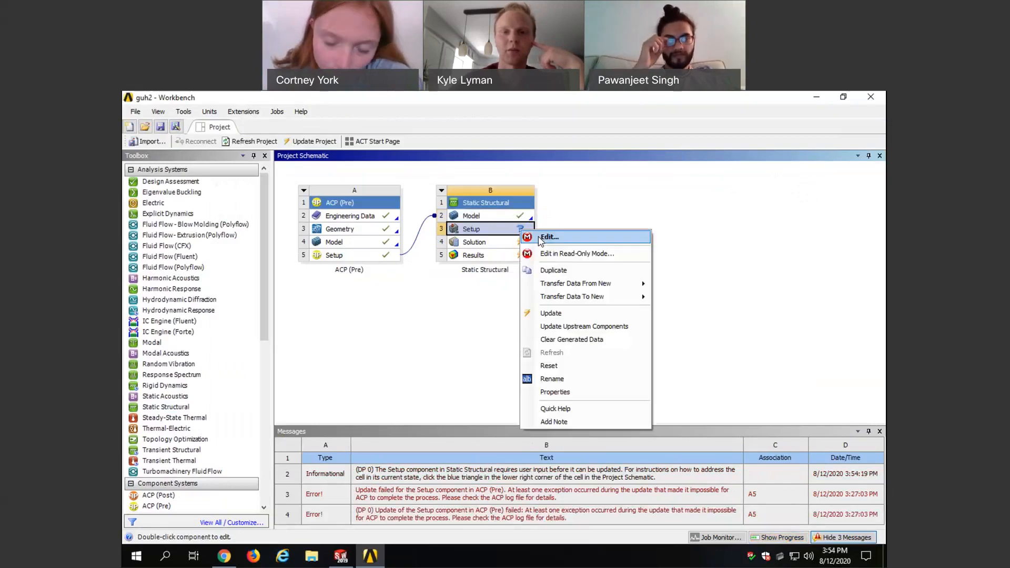
{"action": "left_click", "coordinate": [548, 237]}
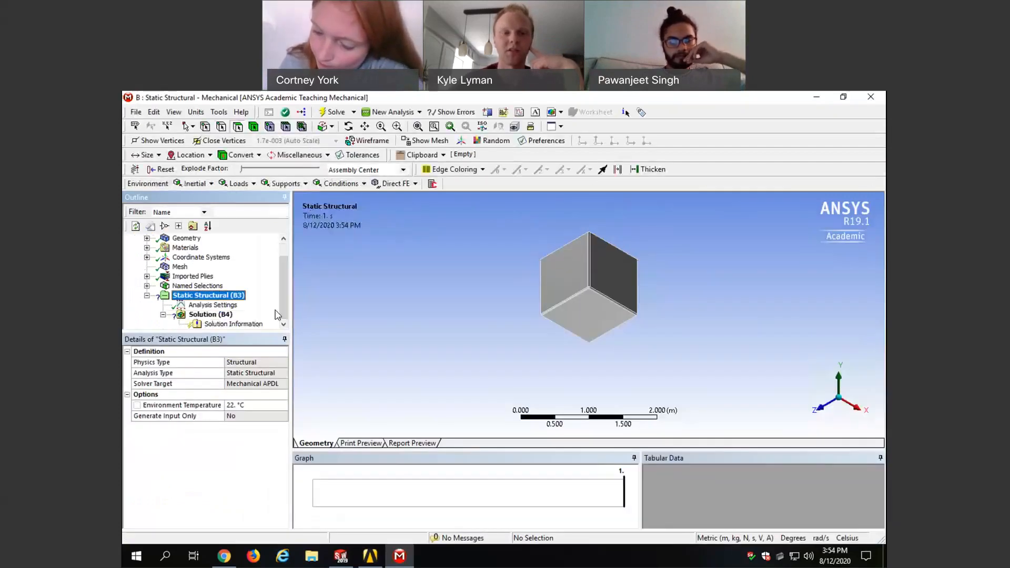
Step: Add a pressure load to the Static Structural analysis and scope it to the outer face of one upright wall
{"action": "right_click", "coordinate": [208, 300]}
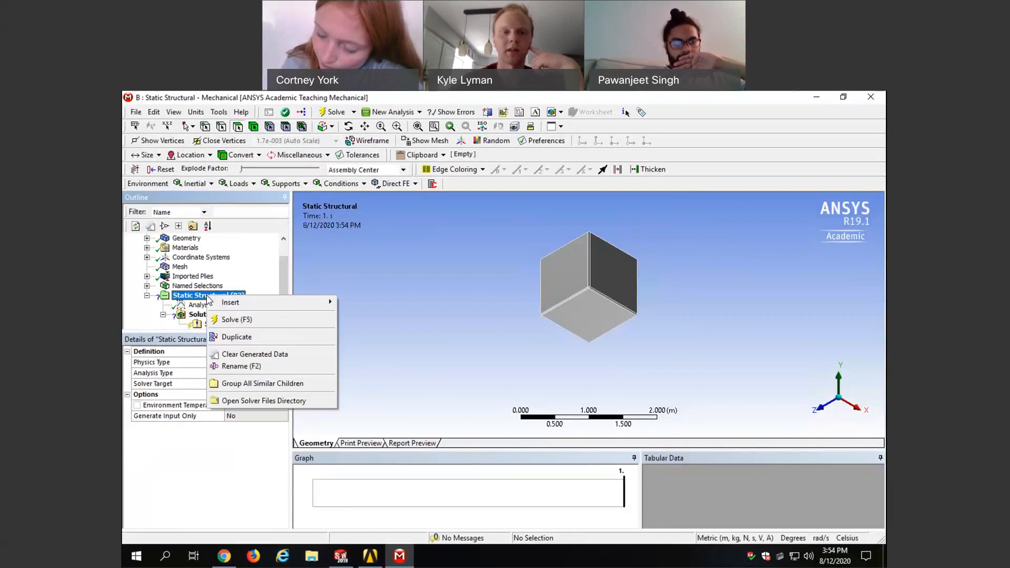
{"action": "mouse_move", "coordinate": [258, 306]}
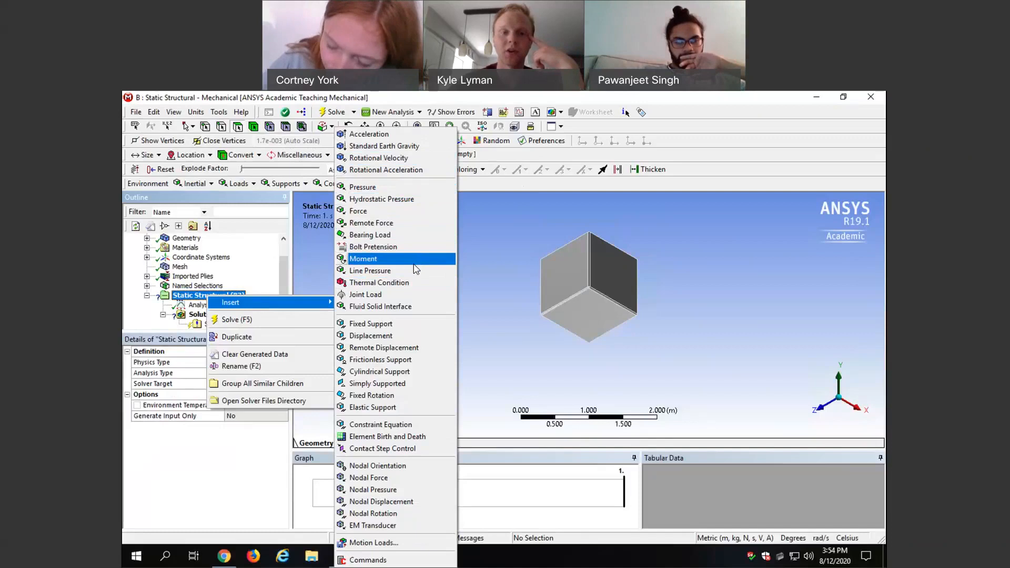
{"action": "left_click", "coordinate": [390, 187]}
{"action": "middle_click_drag", "start_coordinate": [570, 322], "coordinate": [506, 351]}
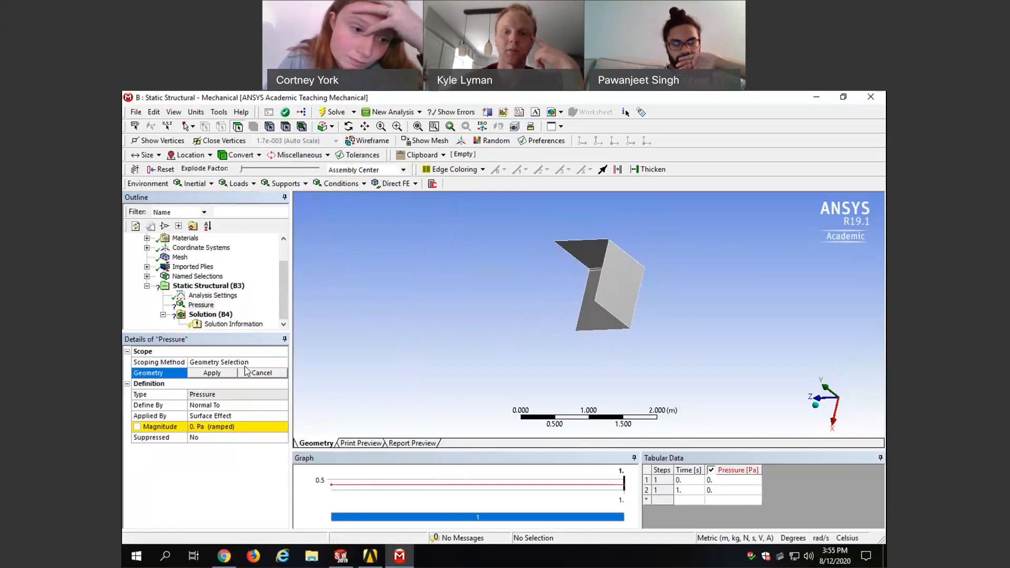
{"action": "scroll", "coordinate": [608, 302], "scroll_direction": "up", "scroll_amount": 2}
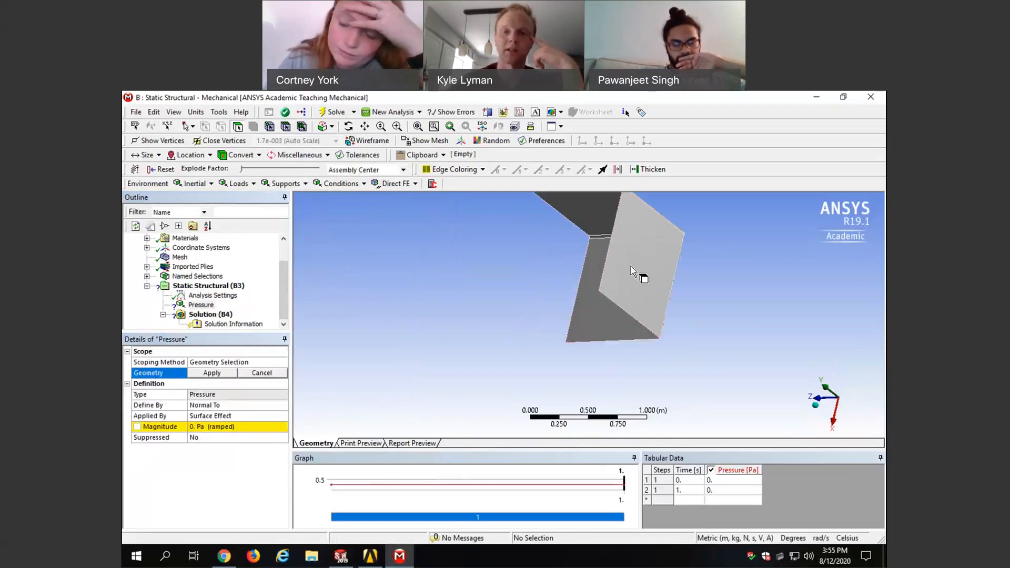
{"action": "left_click", "coordinate": [631, 269]}
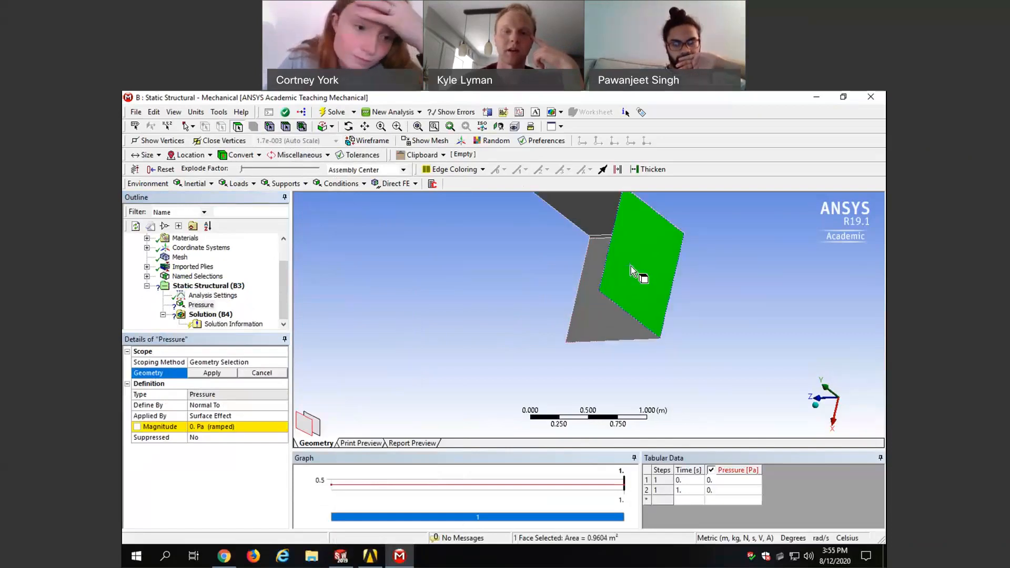
{"action": "left_click", "coordinate": [211, 373]}
{"action": "middle_click_drag", "start_coordinate": [591, 349], "coordinate": [648, 273]}
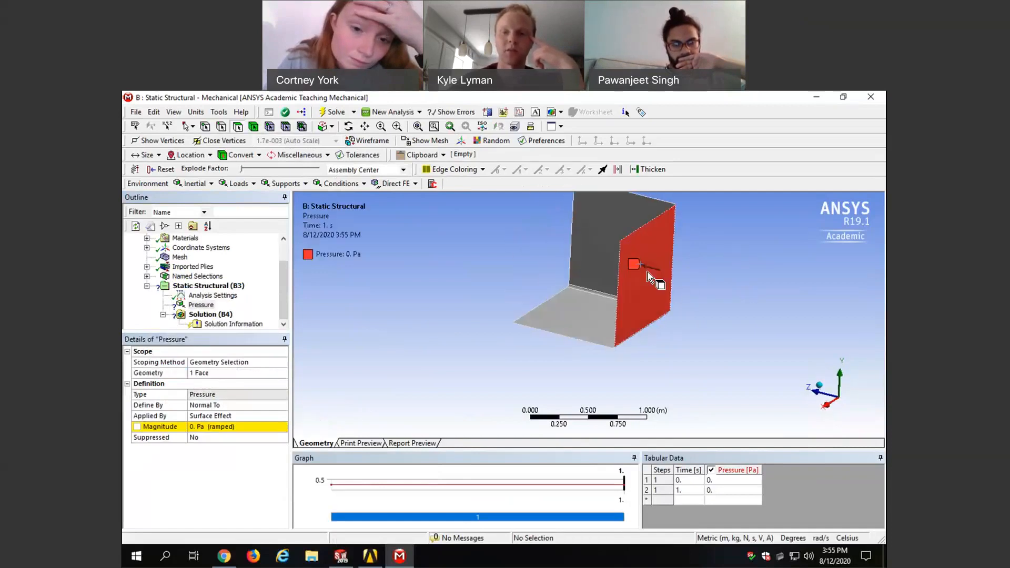
{"action": "scroll", "coordinate": [649, 273], "scroll_direction": "up", "scroll_amount": 1}
{"action": "scroll", "coordinate": [630, 314], "scroll_direction": "up", "scroll_amount": 1}
{"action": "middle_click_drag", "start_coordinate": [630, 315], "coordinate": [548, 350], "text": "ctrl"}
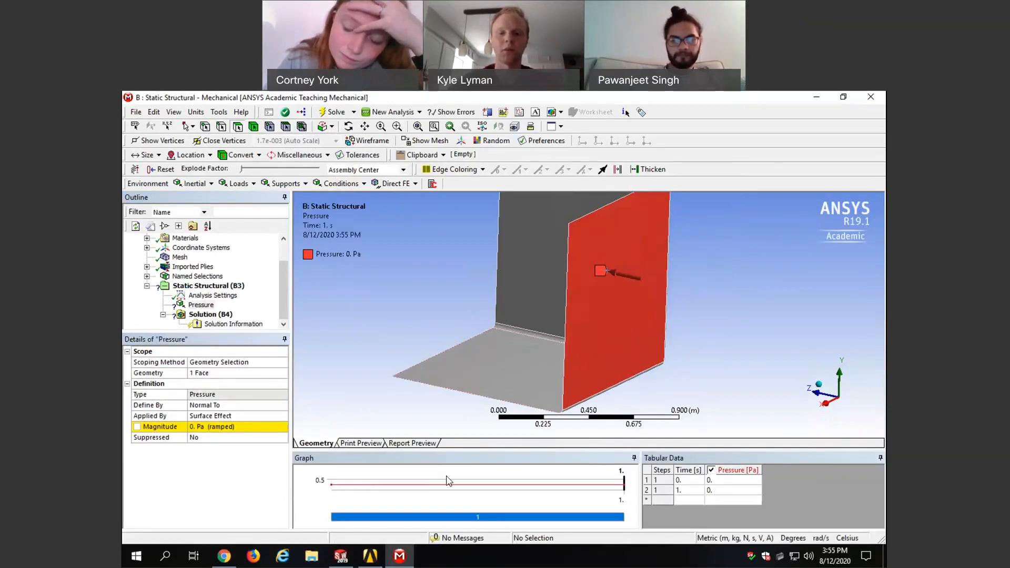
Step: Switch to the web browser, convert 50 lbf to newtons with a Google search, and copy the converted value
{"action": "mouse_move", "coordinate": [351, 562]}
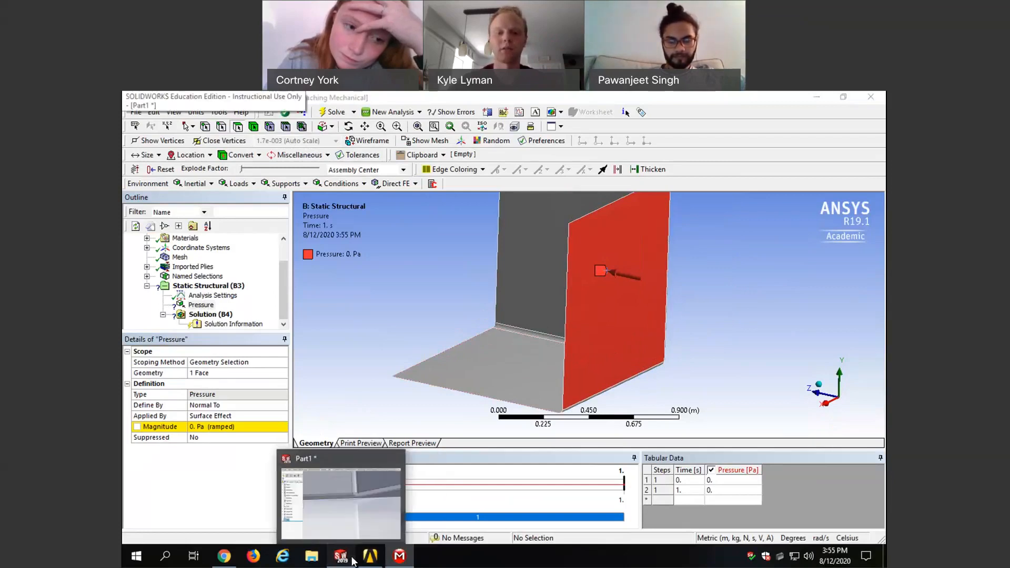
{"action": "left_click", "coordinate": [341, 557]}
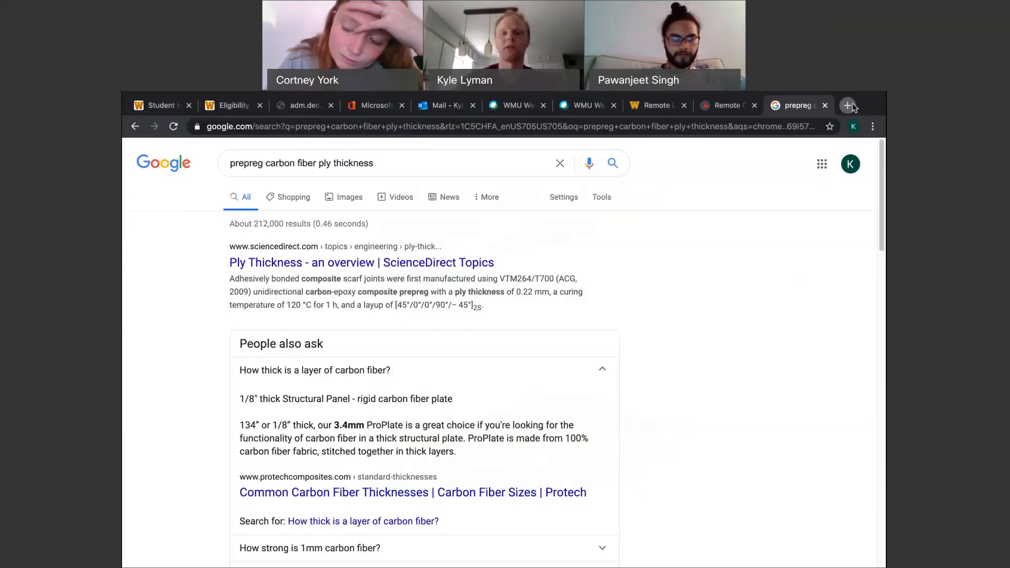
{"action": "left_click", "coordinate": [848, 105]}
{"action": "type", "text": "5"}
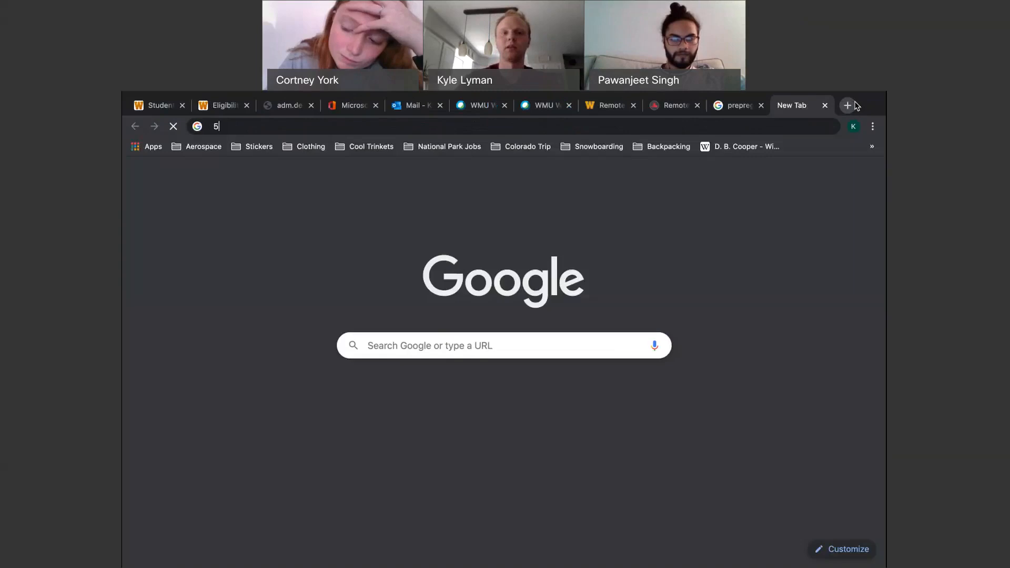
{"action": "type", "text": "0 lbf to n"}
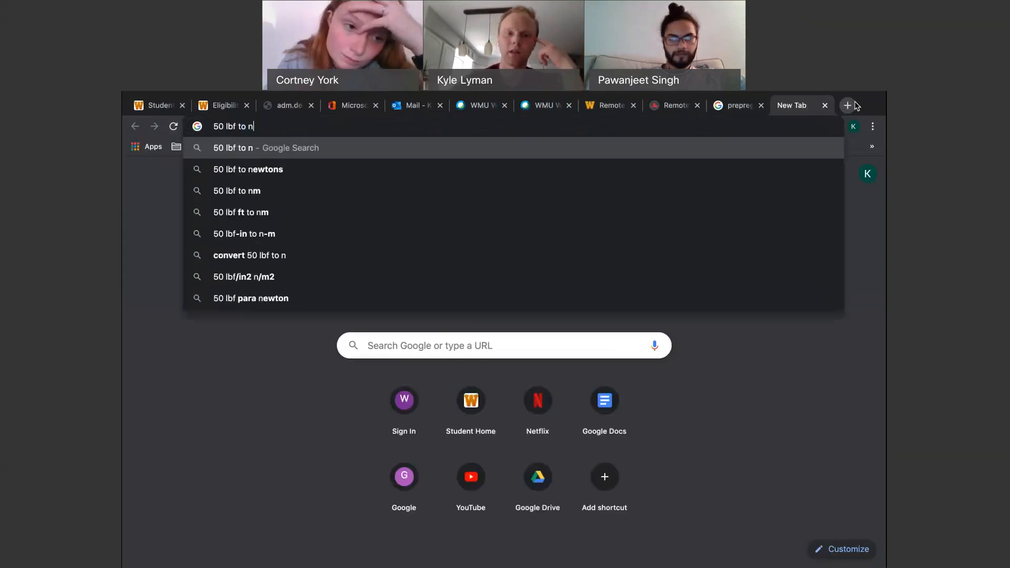
{"action": "key", "text": "Return"}
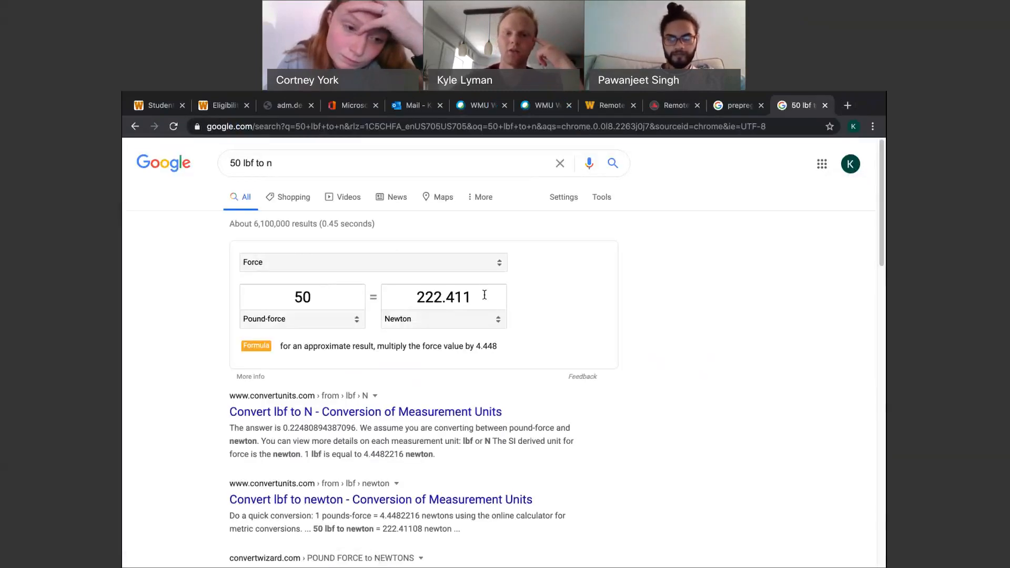
{"action": "left_click", "coordinate": [453, 298]}
{"action": "right_click", "coordinate": [453, 298]}
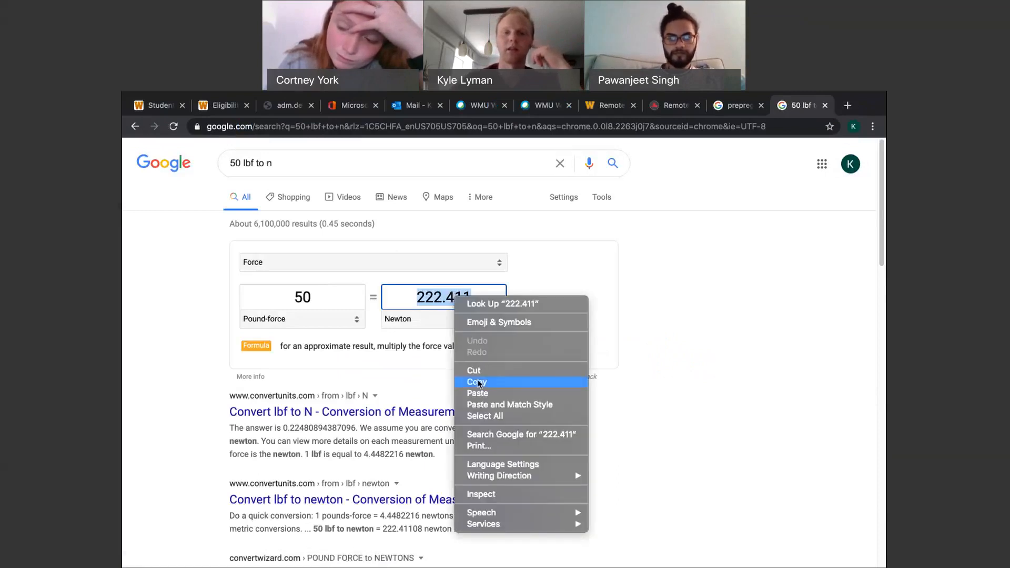
{"action": "left_click", "coordinate": [477, 384]}
Step: Look over the open box surface model in SOLIDWORKS and return to Mechanical
{"action": "left_click_drag", "start_coordinate": [273, 163], "coordinate": [126, 162]}
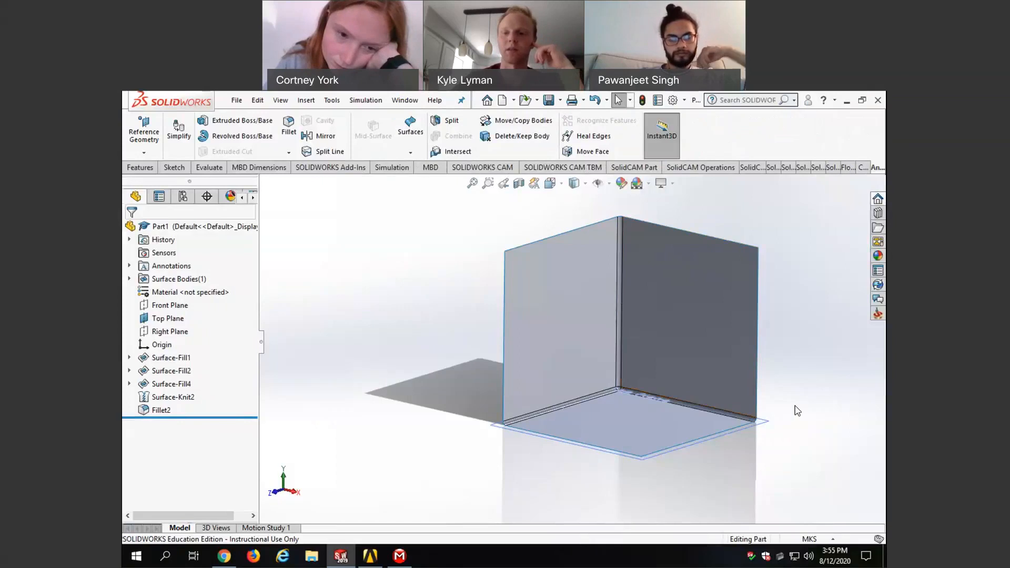
{"action": "mouse_move", "coordinate": [795, 407]}
{"action": "middle_mouse_down"}
{"action": "mouse_move", "coordinate": [760, 401]}
{"action": "mouse_move", "coordinate": [781, 412]}
{"action": "mouse_move", "coordinate": [794, 403]}
{"action": "middle_mouse_up"}
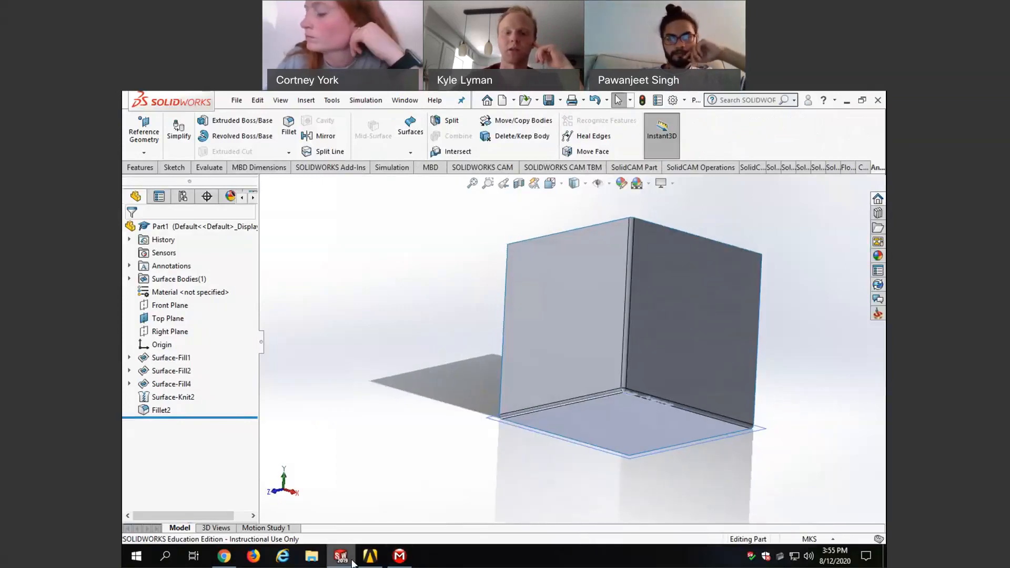
{"action": "left_click", "coordinate": [399, 556]}
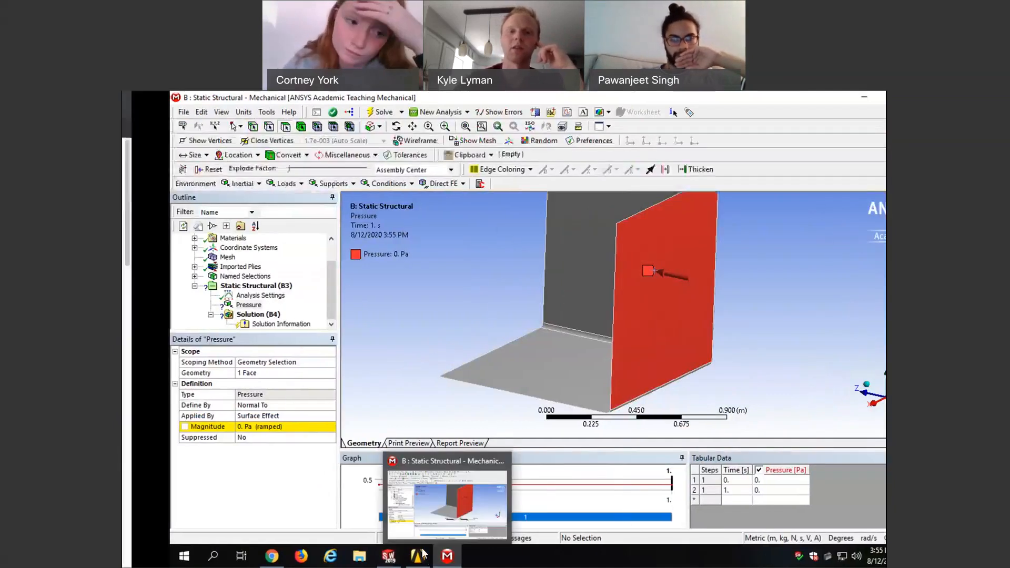
Step: Switch to the web browser and change the Google unit conversion query to 200 lbf to n
{"action": "triple_click", "coordinate": [356, 158]}
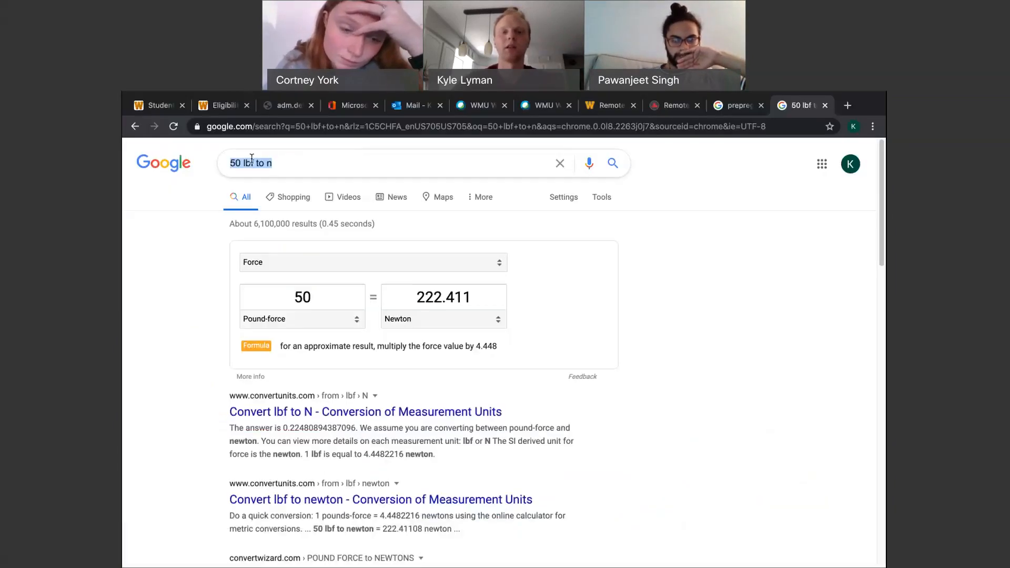
{"action": "left_click_drag", "start_coordinate": [241, 163], "coordinate": [221, 169]}
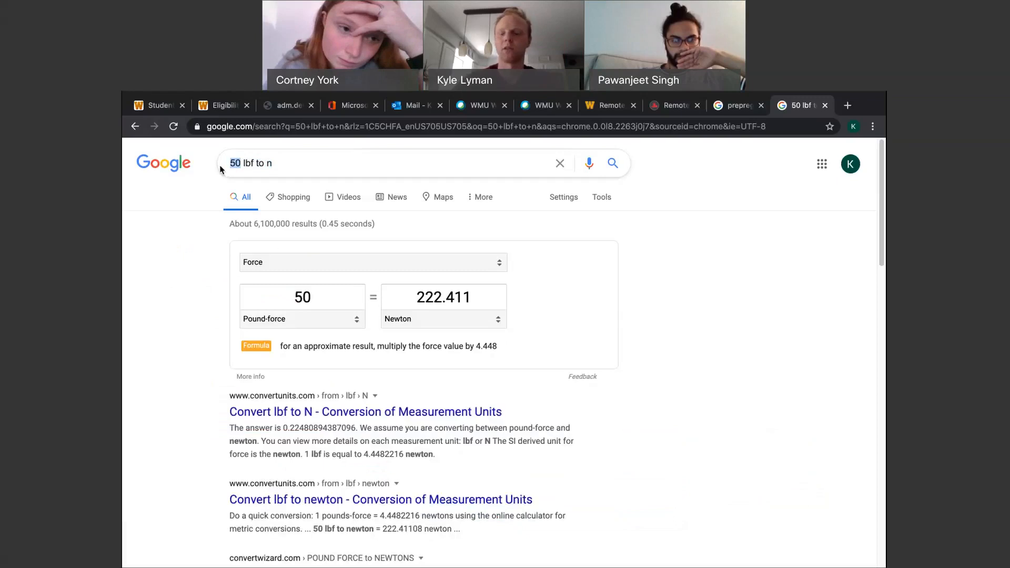
{"action": "type", "text": "200"}
{"action": "key", "text": "Return"}
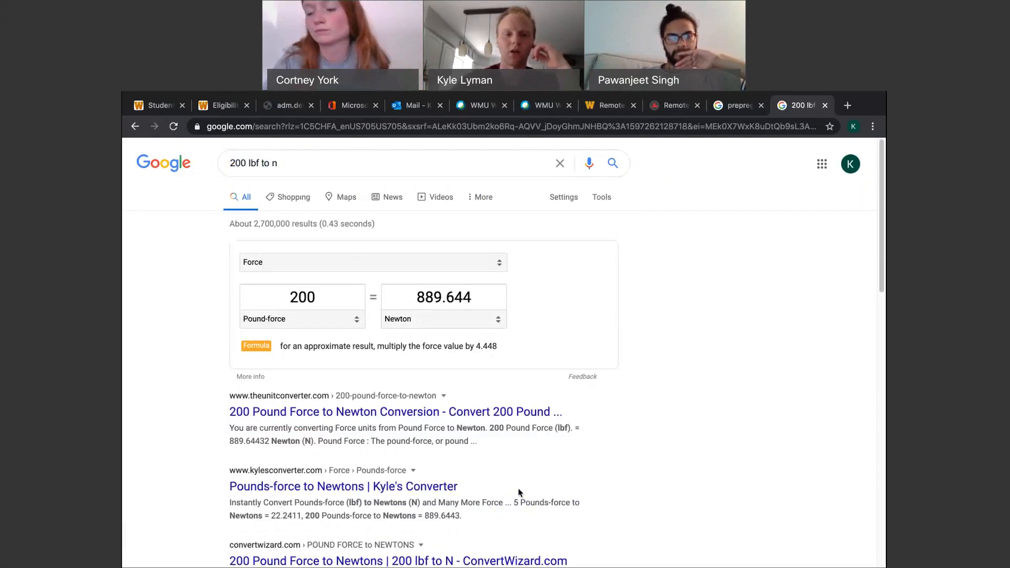
Step: Switch back to Mechanical and set the pressure magnitude on the wall to 889.644 Pa
{"action": "key", "text": "super+Tab"}
{"action": "left_click", "coordinate": [202, 427]}
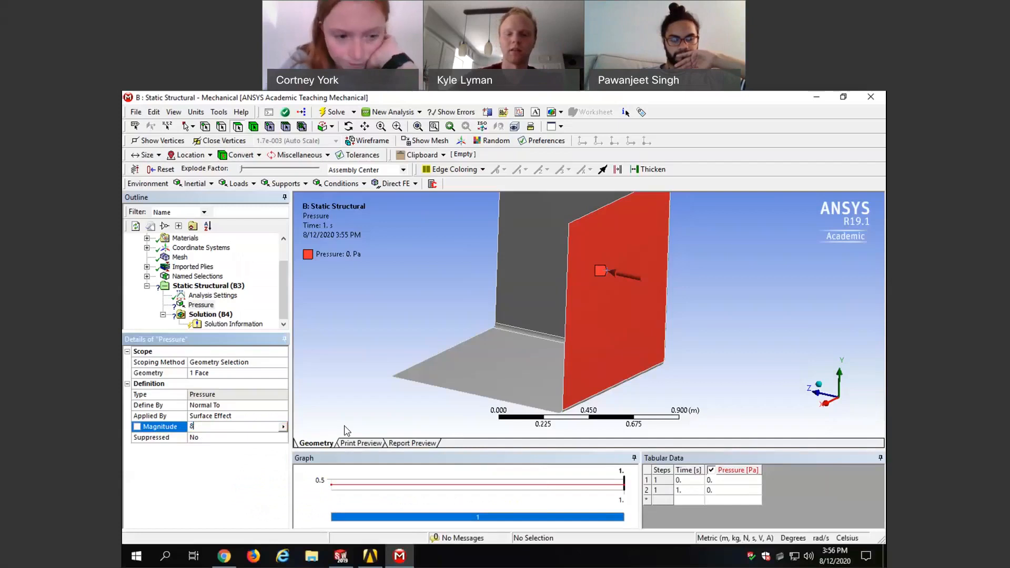
{"action": "type", "text": "889.644"}
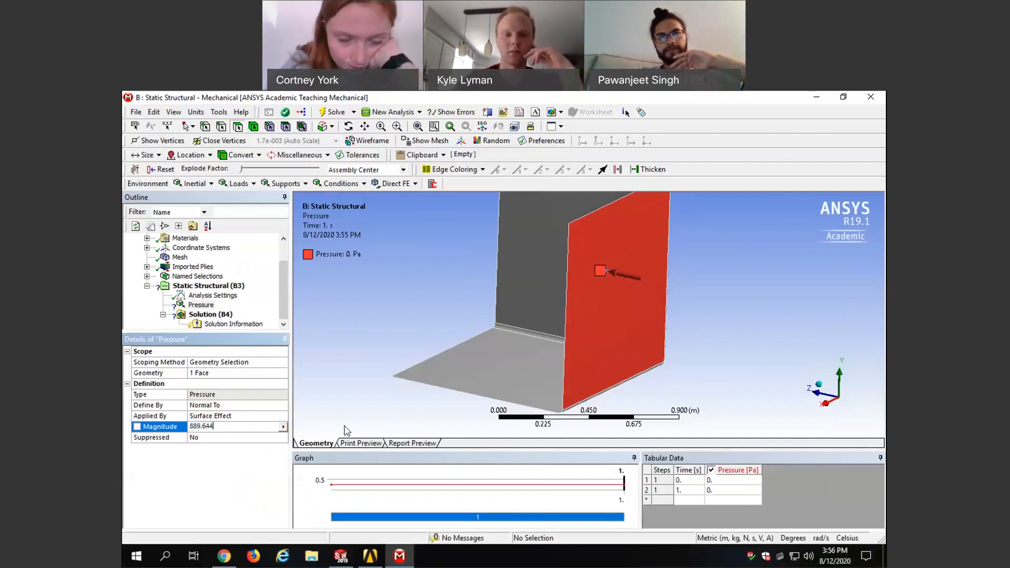
{"action": "key", "text": "Return"}
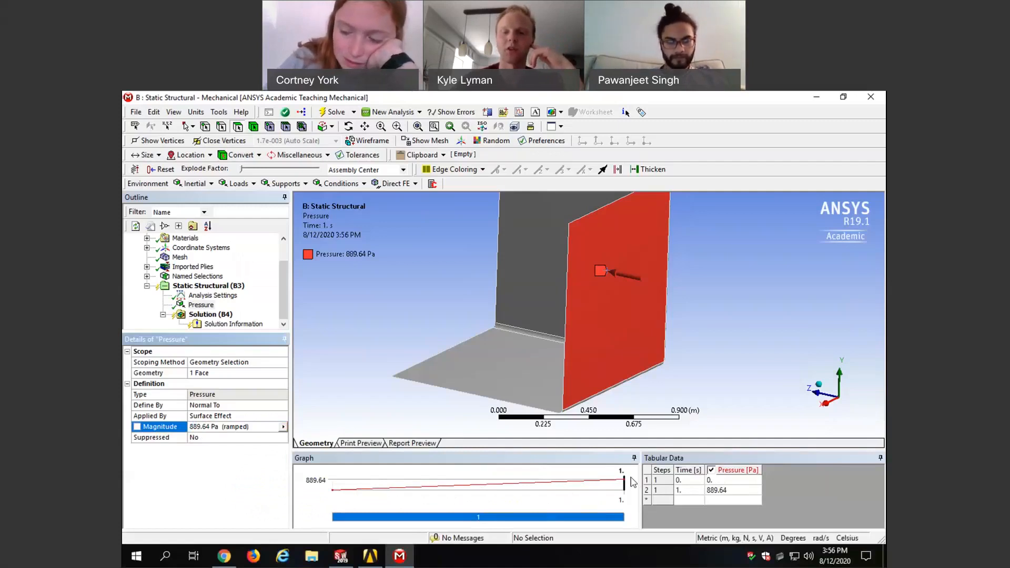
Step: Examine the ramped pressure at several points in time on the load graph
{"action": "left_click", "coordinate": [452, 488]}
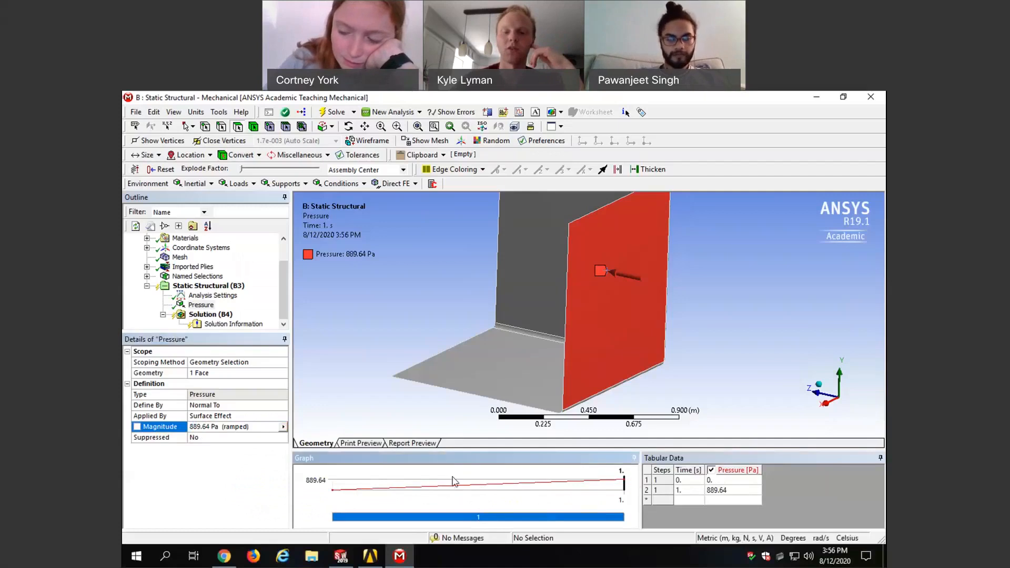
{"action": "left_click", "coordinate": [498, 504]}
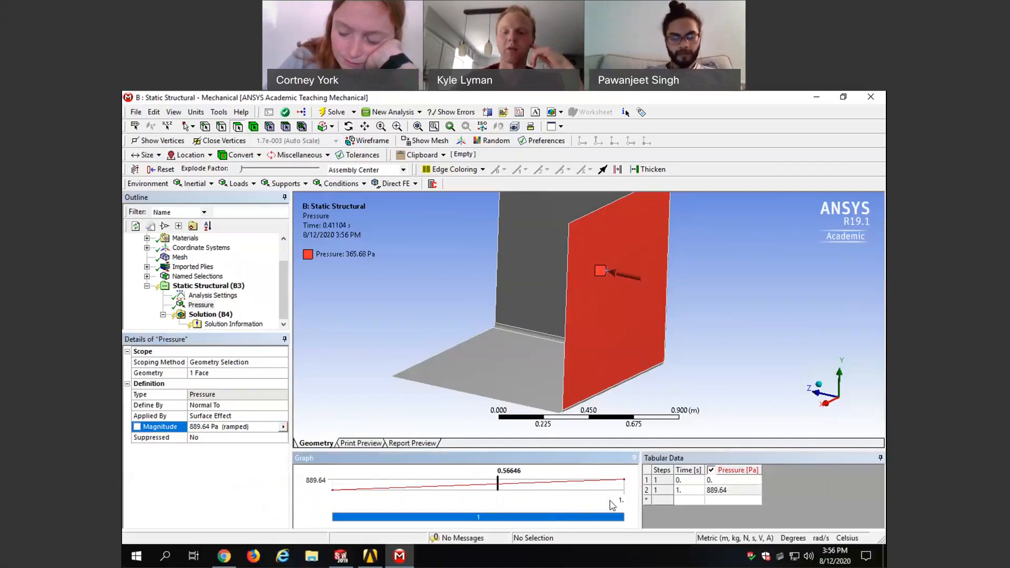
{"action": "left_click", "coordinate": [566, 490]}
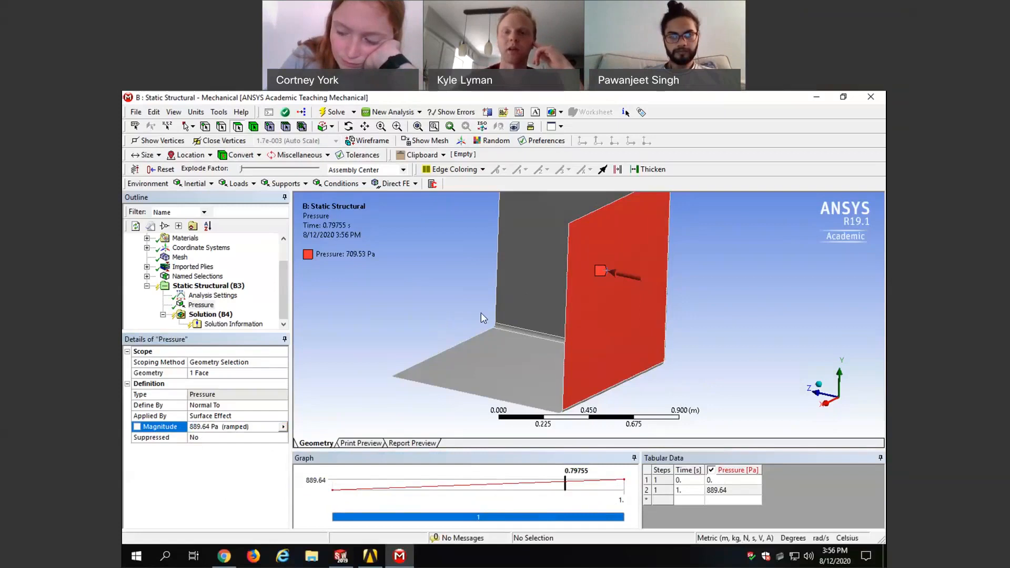
Step: Add a fixed support to the Static Structural analysis and scope it to the underside of the box's floor panel
{"action": "middle_click_drag", "start_coordinate": [724, 333], "coordinate": [753, 332]}
{"action": "scroll", "coordinate": [573, 339], "scroll_direction": "up", "scroll_amount": 3}
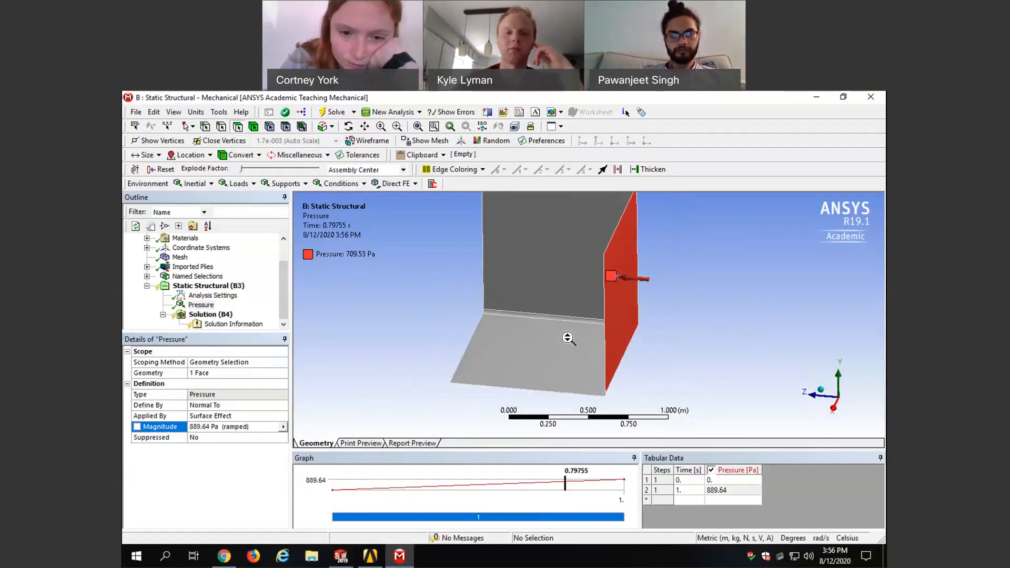
{"action": "scroll", "coordinate": [573, 342], "scroll_direction": "down", "scroll_amount": 2}
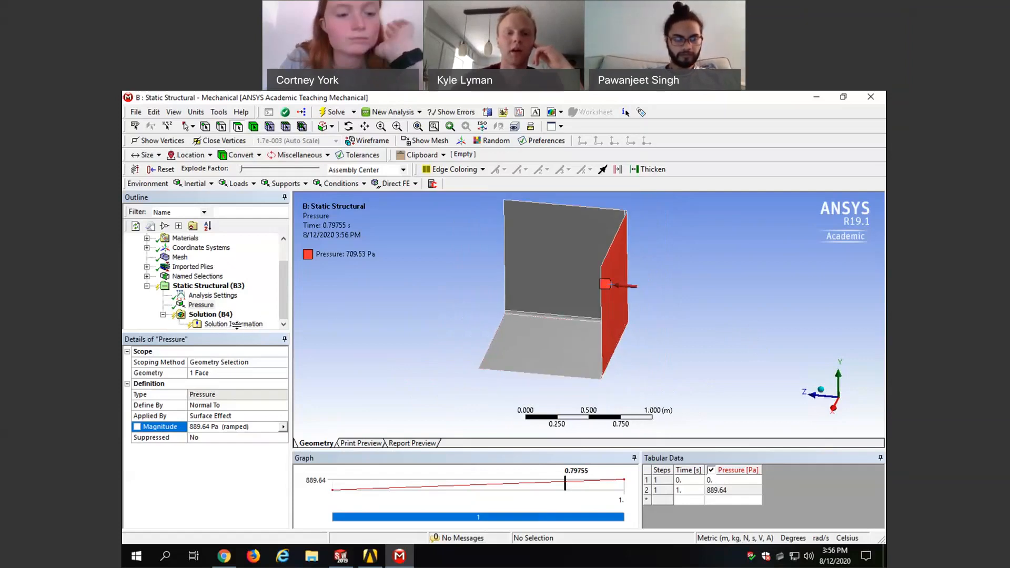
{"action": "left_click", "coordinate": [202, 287]}
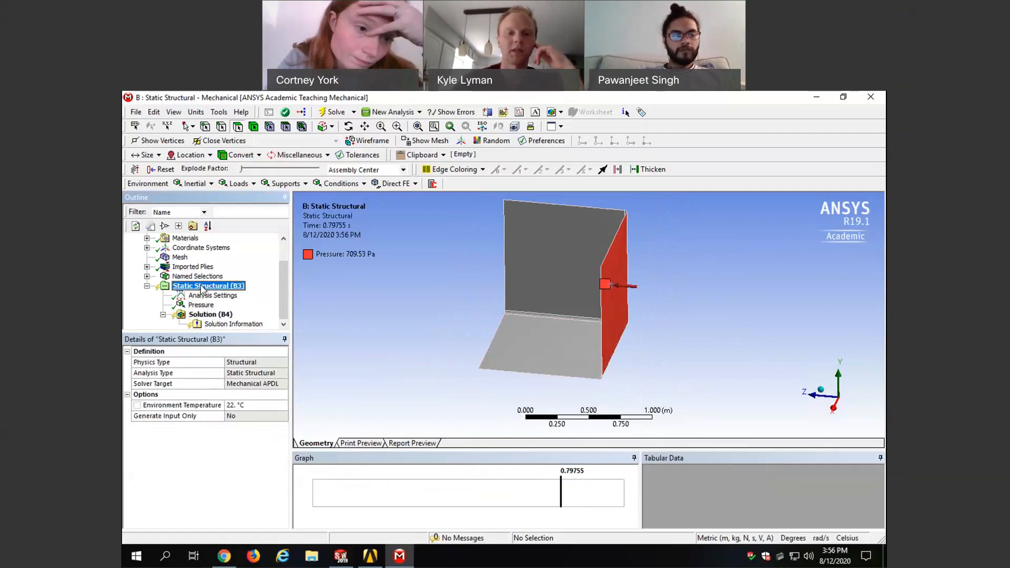
{"action": "right_click", "coordinate": [202, 288]}
{"action": "mouse_move", "coordinate": [233, 290]}
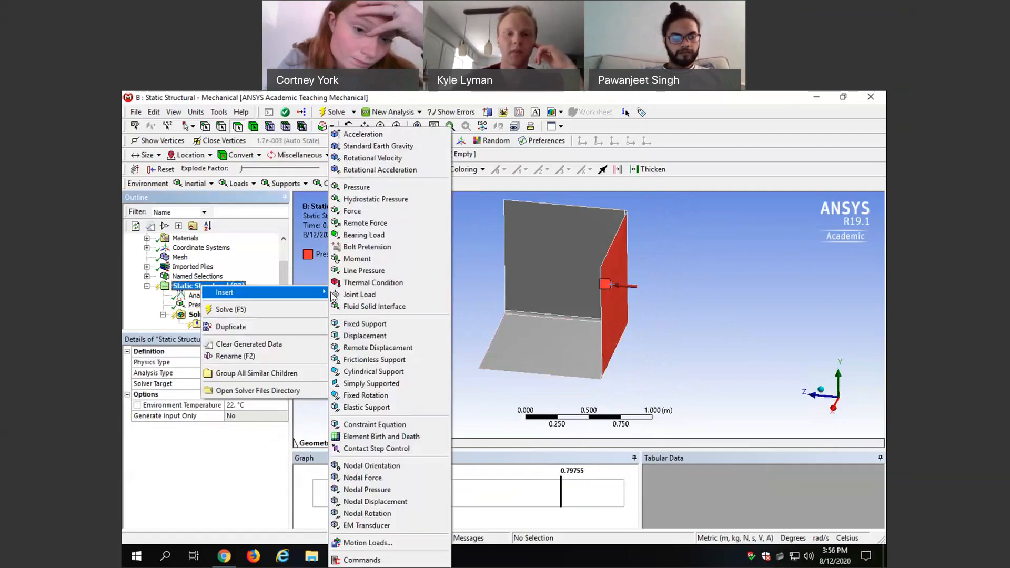
{"action": "left_click", "coordinate": [365, 323]}
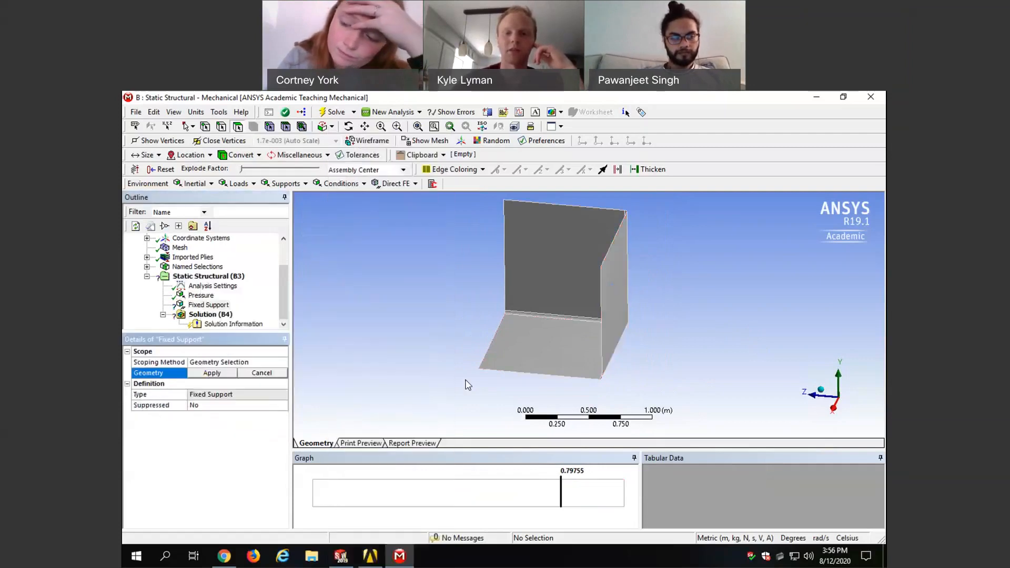
{"action": "middle_click_drag", "start_coordinate": [467, 385], "coordinate": [534, 354]}
{"action": "left_click", "coordinate": [529, 349]}
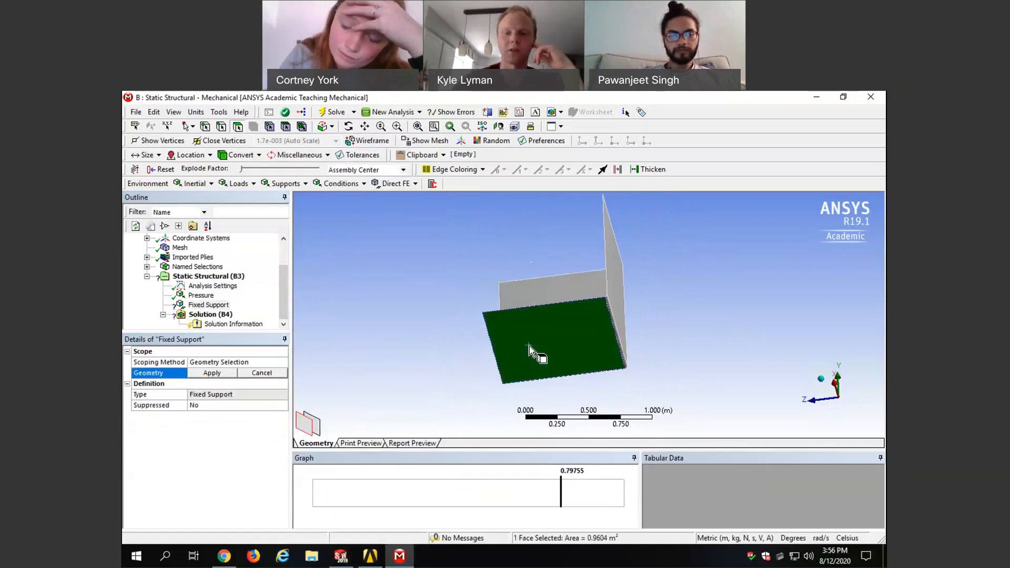
{"action": "left_click", "coordinate": [209, 373]}
Step: Add a Standard Earth Gravity load to the Static Structural analysis and review it alongside the fixed support and pressure
{"action": "mouse_move", "coordinate": [585, 319]}
{"action": "middle_mouse_down"}
{"action": "mouse_move", "coordinate": [600, 343]}
{"action": "mouse_move", "coordinate": [558, 307]}
{"action": "middle_mouse_up"}
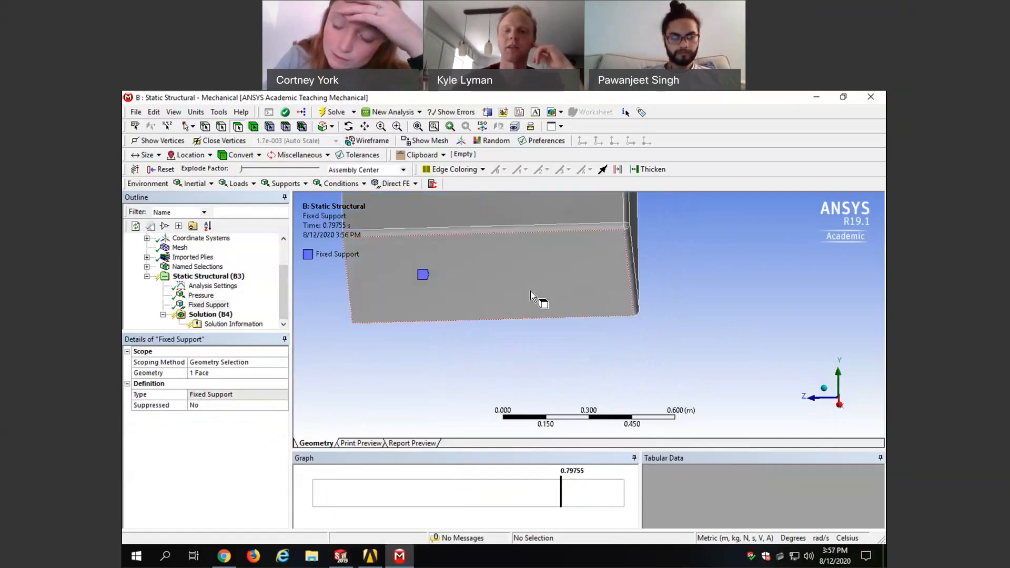
{"action": "scroll", "coordinate": [530, 298], "scroll_direction": "down", "scroll_amount": 2}
{"action": "scroll", "coordinate": [548, 210], "scroll_direction": "up", "scroll_amount": 1}
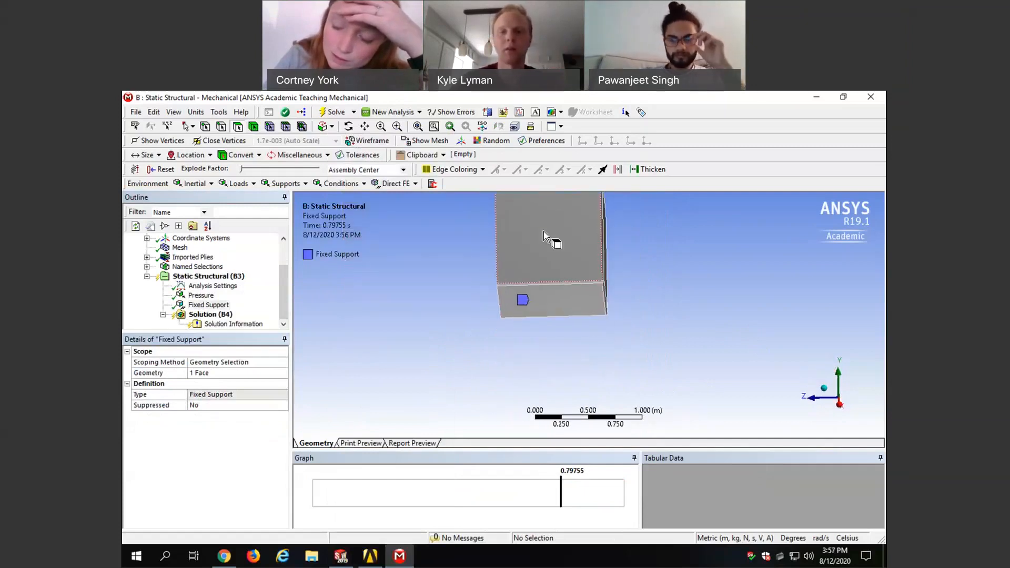
{"action": "middle_click_drag", "start_coordinate": [545, 236], "coordinate": [576, 293], "text": "ctrl"}
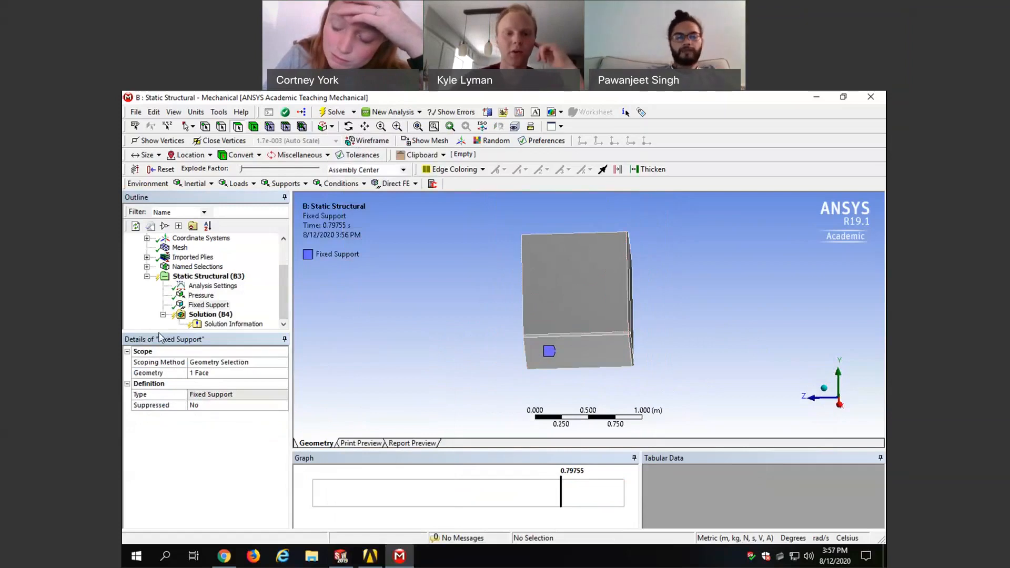
{"action": "right_click", "coordinate": [227, 275]}
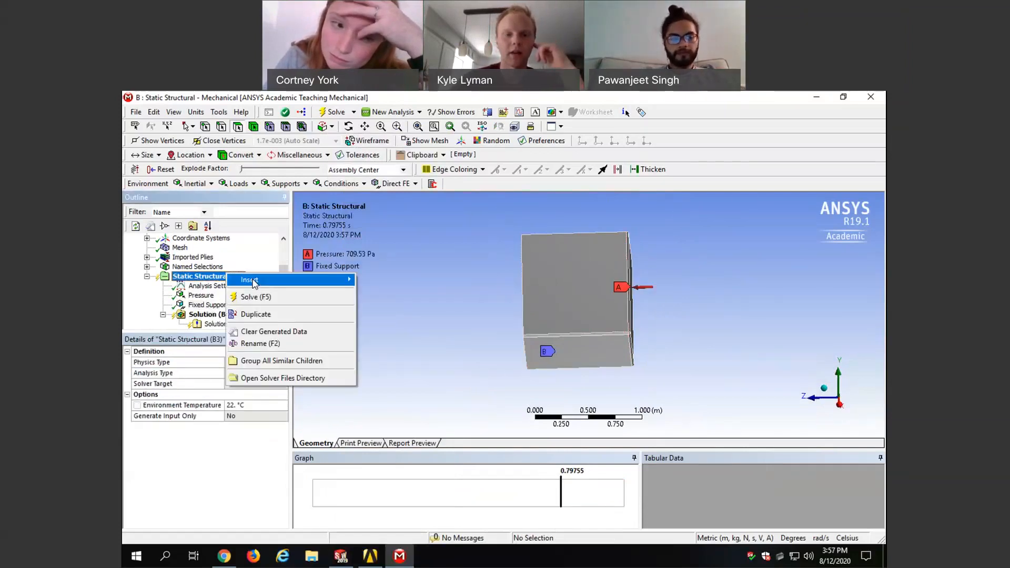
{"action": "mouse_move", "coordinate": [258, 281]}
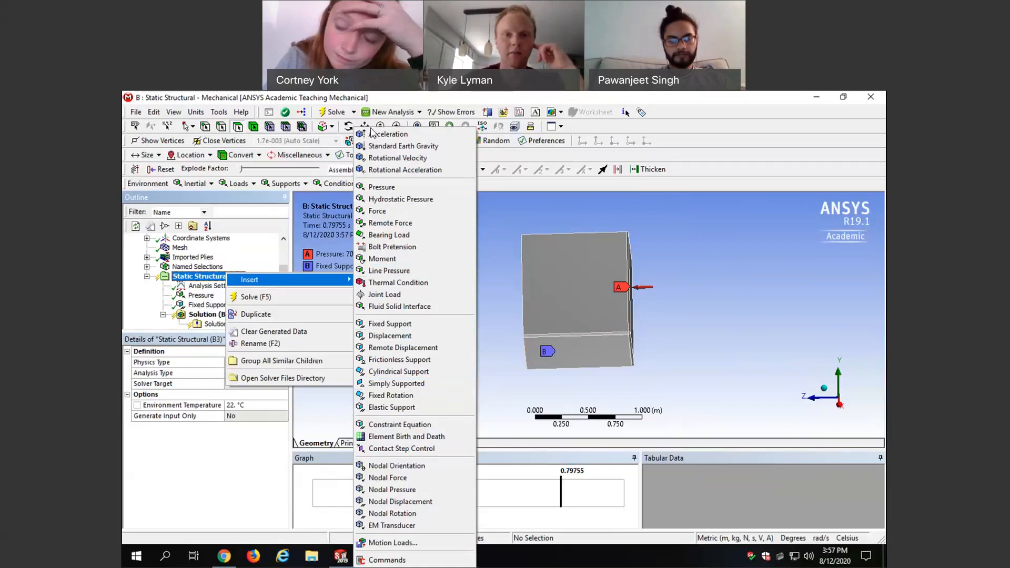
{"action": "left_click", "coordinate": [403, 145]}
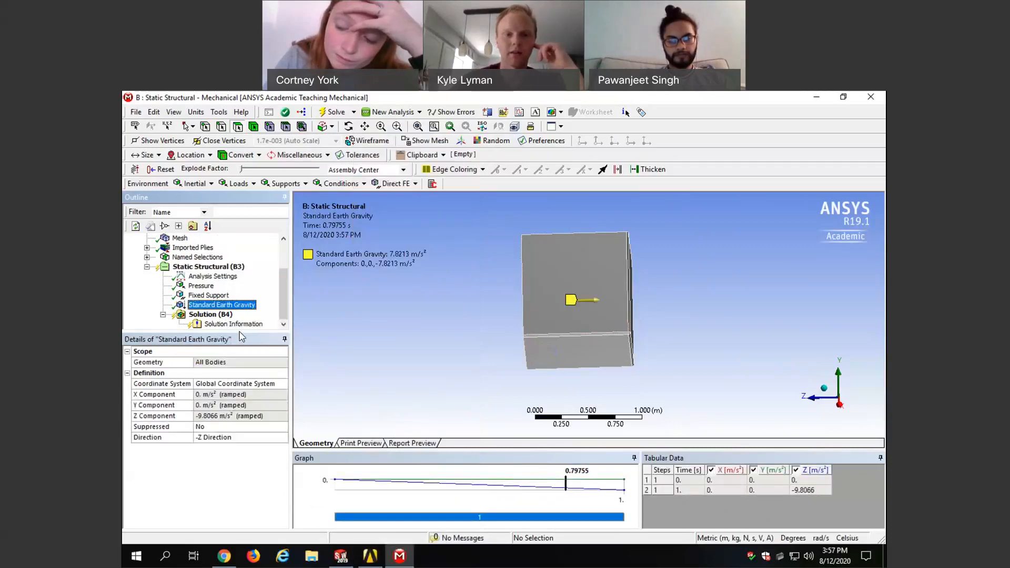
{"action": "middle_click_drag", "start_coordinate": [609, 315], "coordinate": [739, 347]}
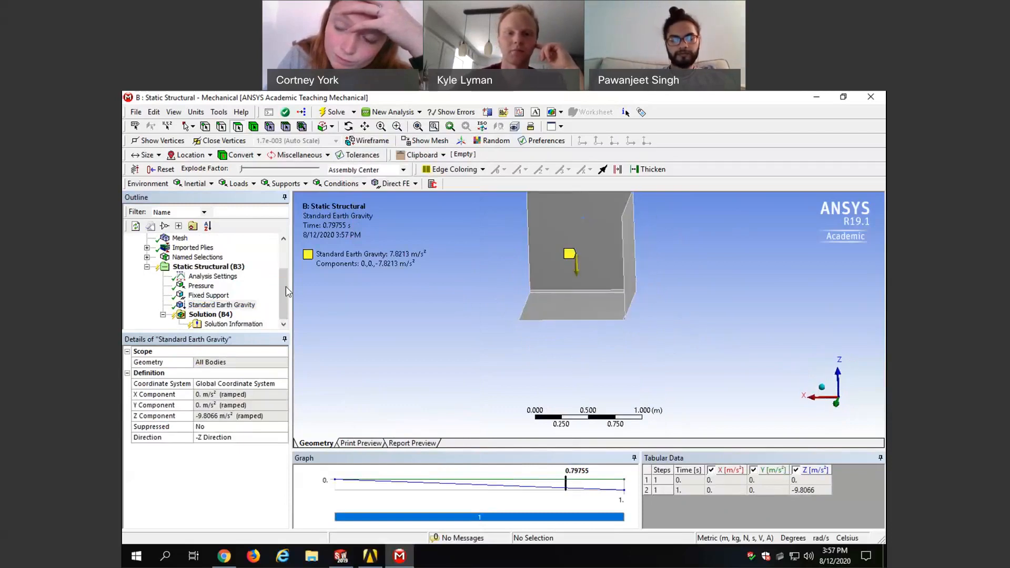
{"action": "left_click", "coordinate": [210, 297]}
{"action": "left_click", "coordinate": [223, 287]}
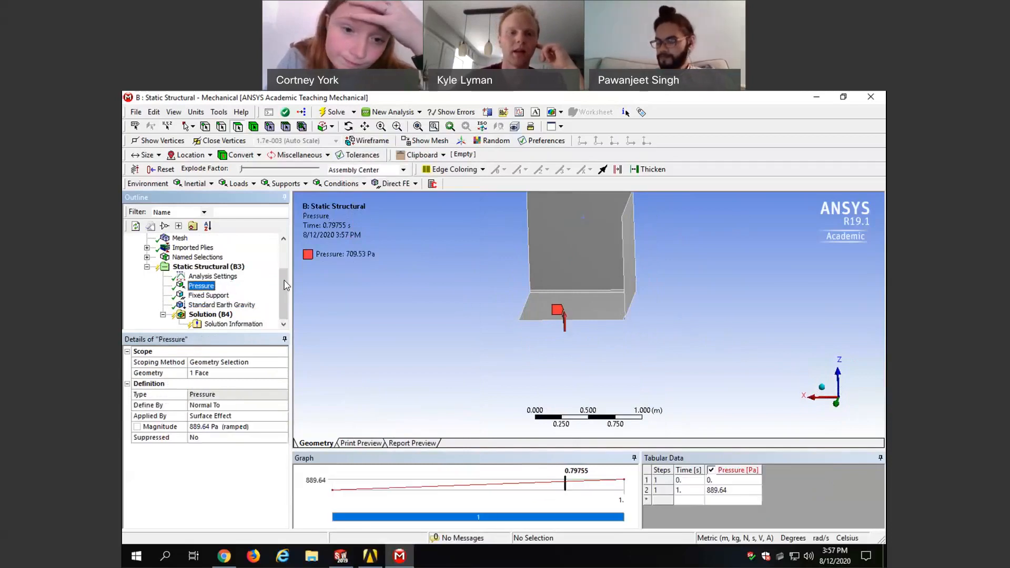
Step: Add a Total Deformation result to the Solution of the Static Structural analysis
{"action": "left_click", "coordinate": [206, 318]}
{"action": "right_click", "coordinate": [208, 316]}
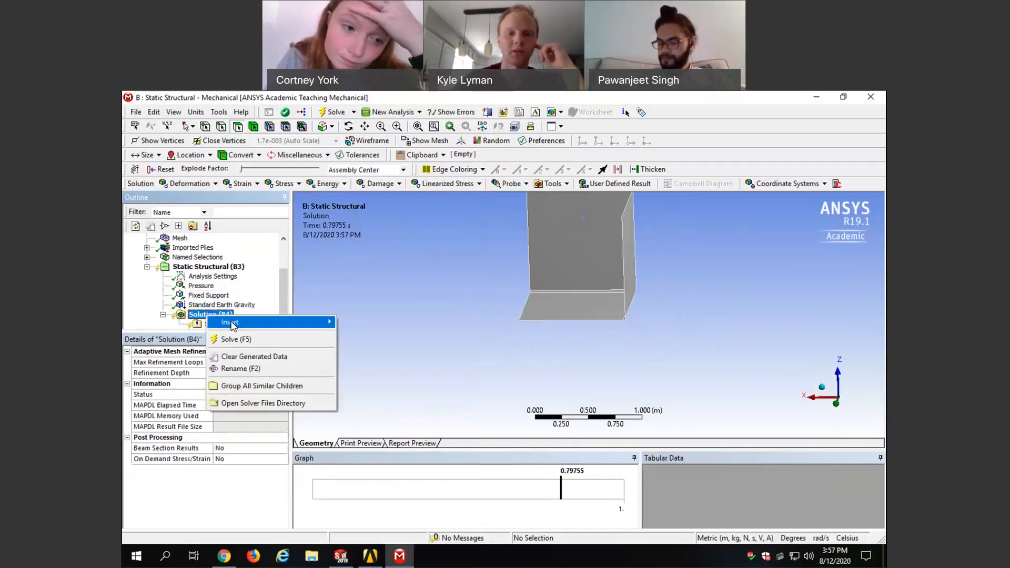
{"action": "mouse_move", "coordinate": [242, 323]}
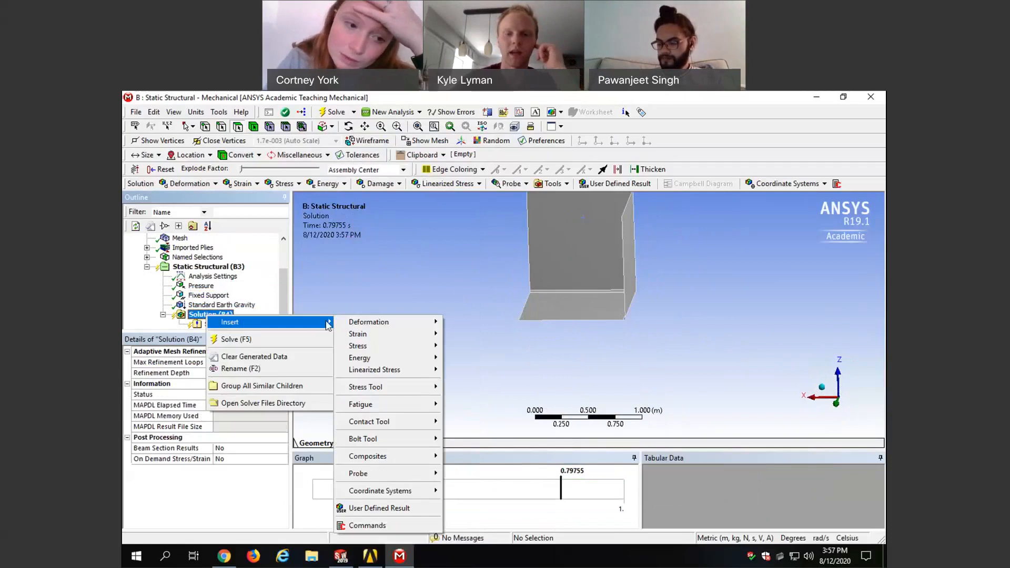
{"action": "mouse_move", "coordinate": [366, 327]}
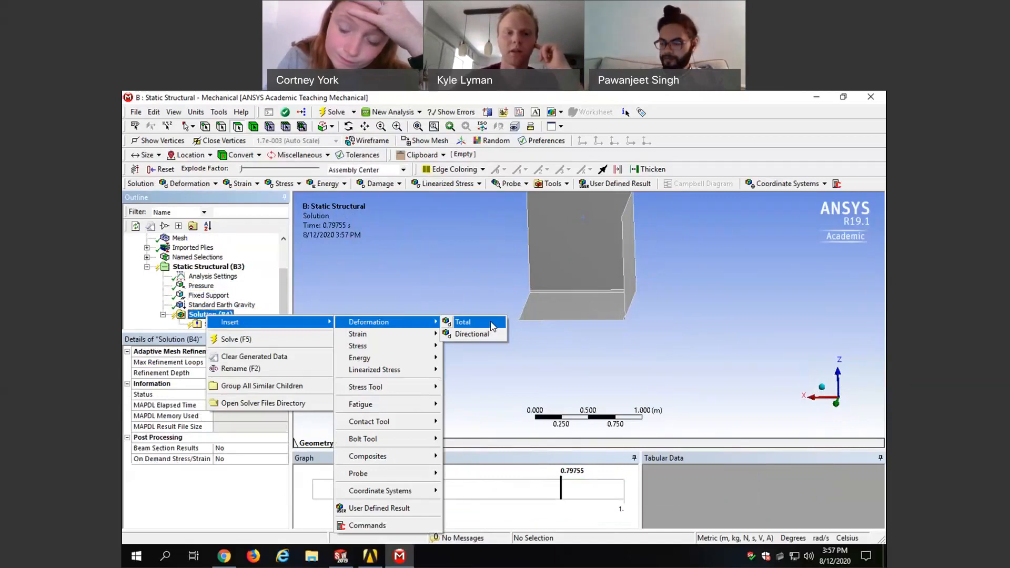
{"action": "left_click", "coordinate": [464, 322]}
Step: Try an Equivalent (von-Mises) strain result under the Solution, check its scope settings, and delete it
{"action": "left_click", "coordinate": [203, 305]}
{"action": "right_click", "coordinate": [213, 306]}
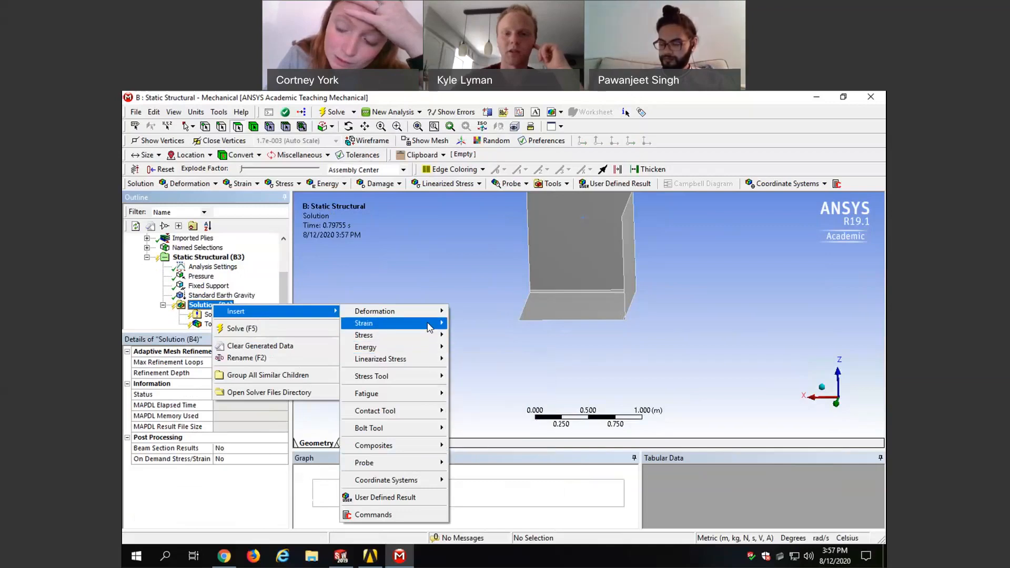
{"action": "mouse_move", "coordinate": [430, 326]}
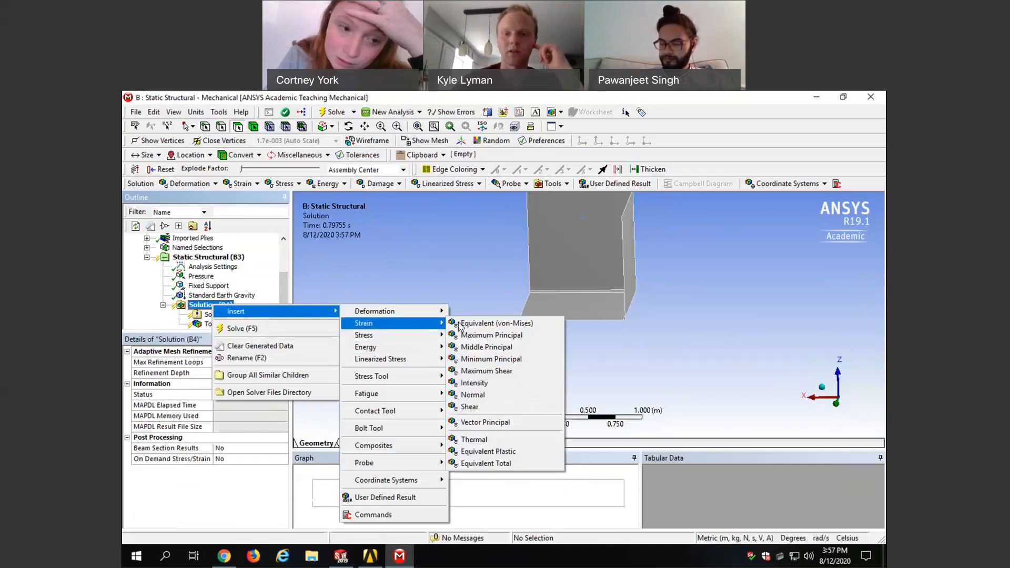
{"action": "left_click", "coordinate": [537, 325]}
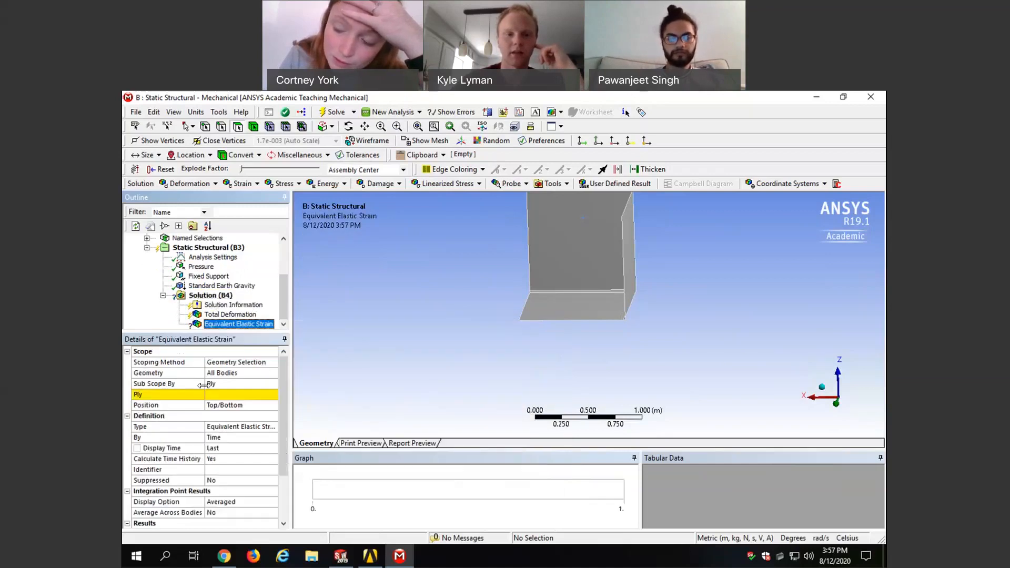
{"action": "scroll", "coordinate": [225, 322], "scroll_direction": "up", "scroll_amount": 3}
{"action": "scroll", "coordinate": [225, 323], "scroll_direction": "down", "scroll_amount": 3}
{"action": "right_click", "coordinate": [222, 324]}
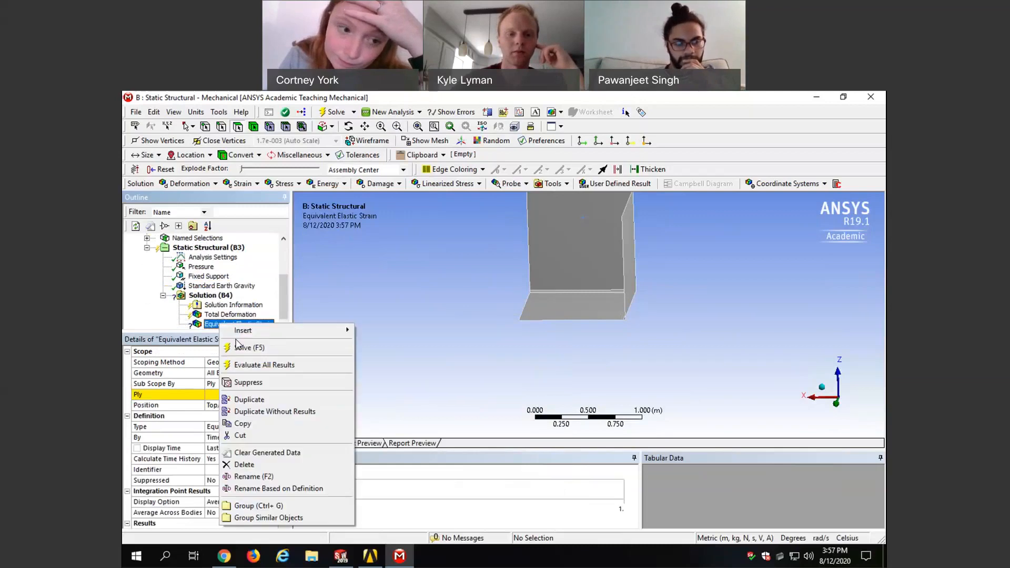
{"action": "left_click", "coordinate": [243, 465]}
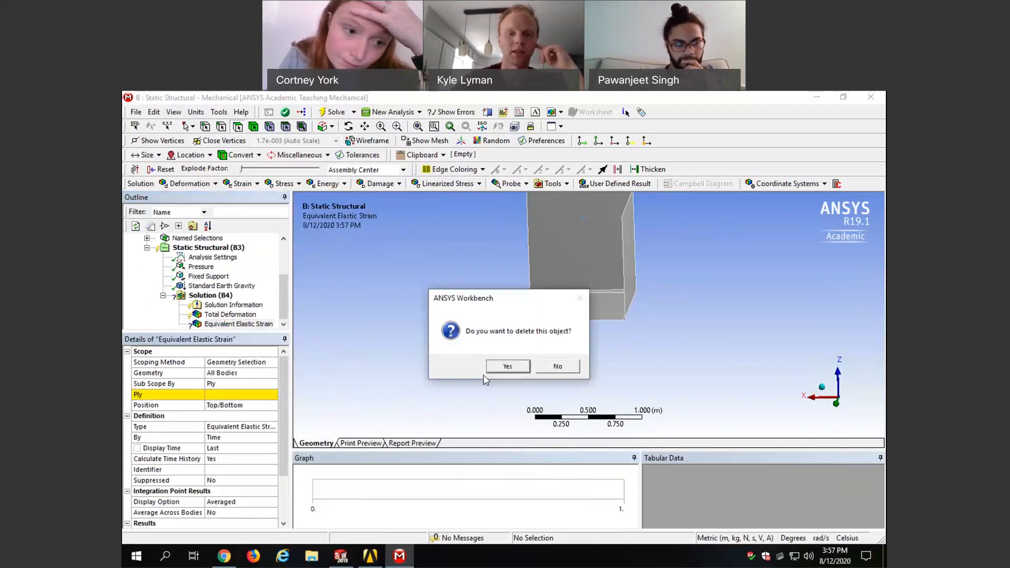
{"action": "left_click", "coordinate": [498, 367]}
Step: Try an Equivalent (von-Mises) stress result under the Solution and delete it
{"action": "right_click", "coordinate": [218, 305]}
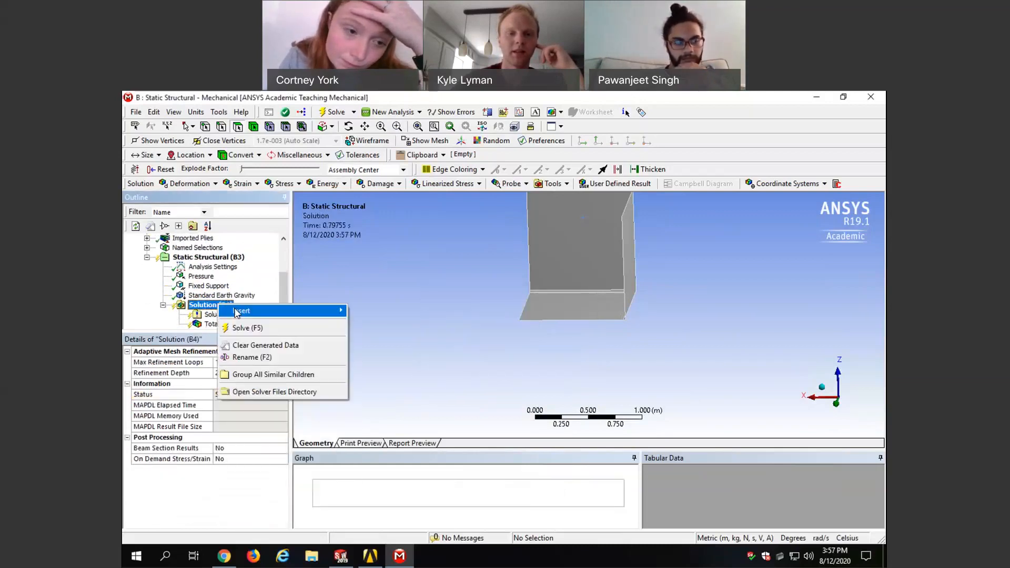
{"action": "mouse_move", "coordinate": [439, 336]}
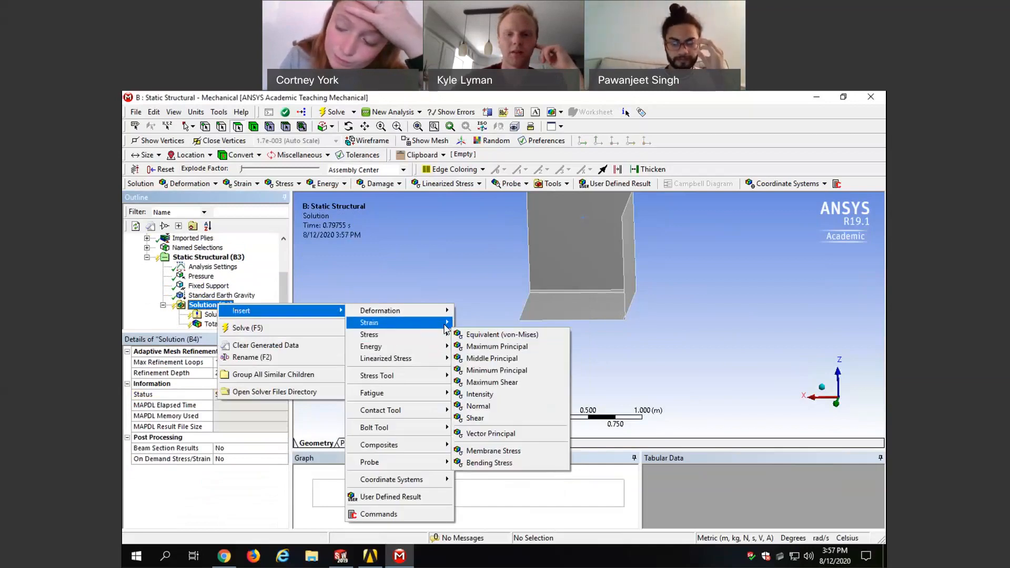
{"action": "left_click", "coordinate": [496, 337]}
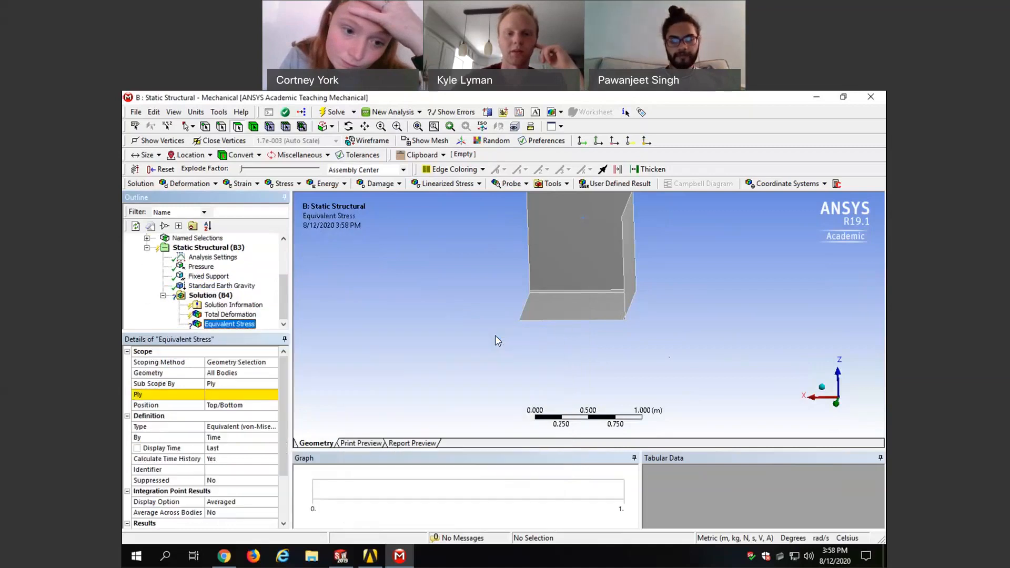
{"action": "right_click", "coordinate": [233, 327]}
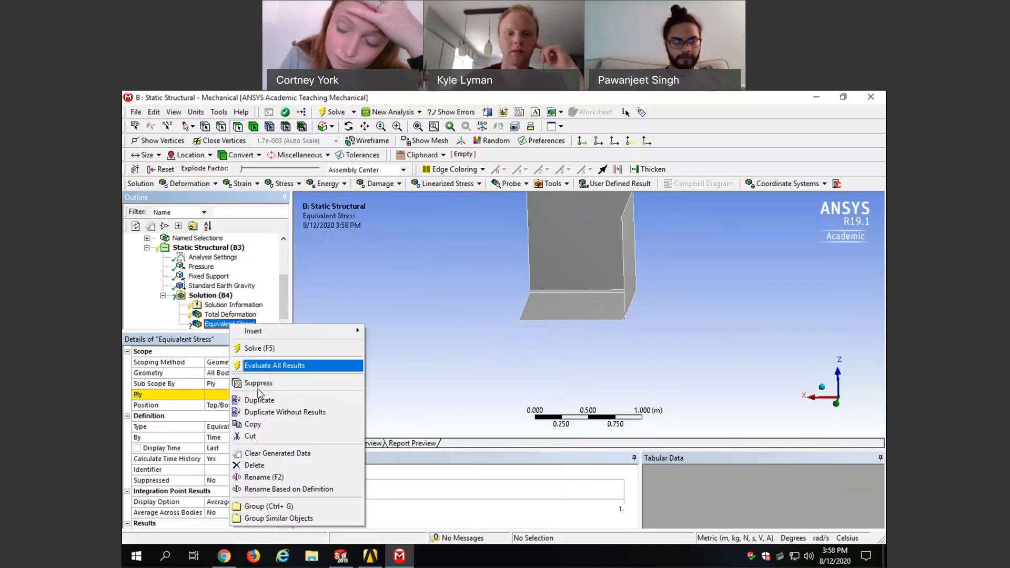
{"action": "left_click", "coordinate": [295, 465]}
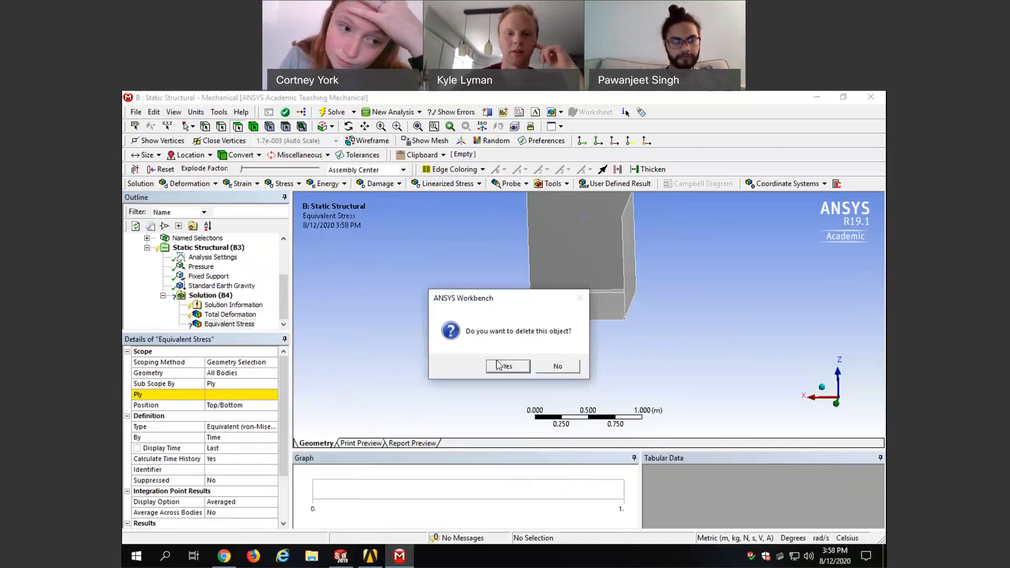
{"action": "left_click", "coordinate": [499, 365]}
Step: Add a Composite Failure Tool to the Solution of the Static Structural analysis
{"action": "left_click", "coordinate": [213, 309]}
{"action": "right_click", "coordinate": [213, 309]}
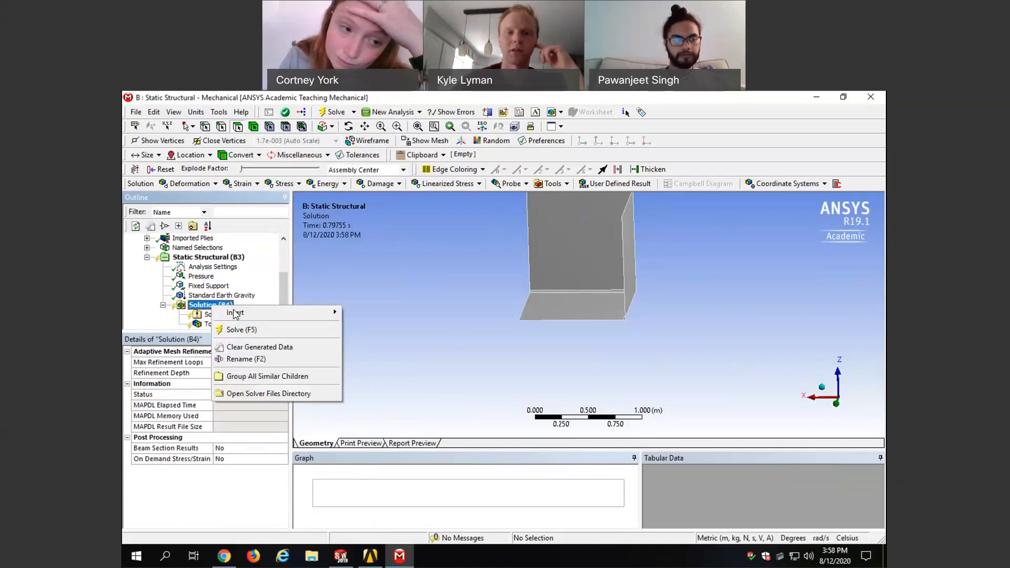
{"action": "mouse_move", "coordinate": [247, 312]}
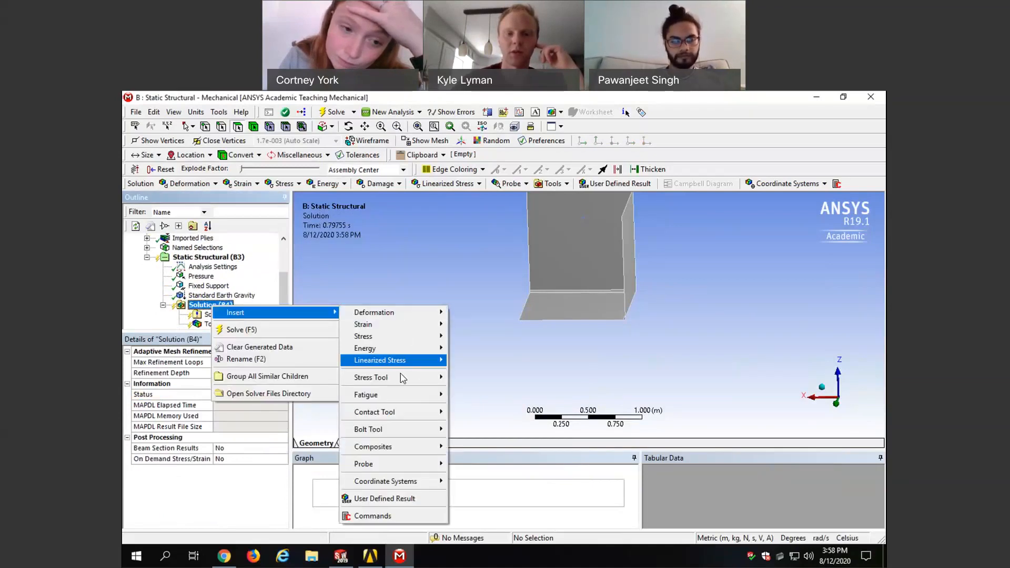
{"action": "mouse_move", "coordinate": [404, 383]}
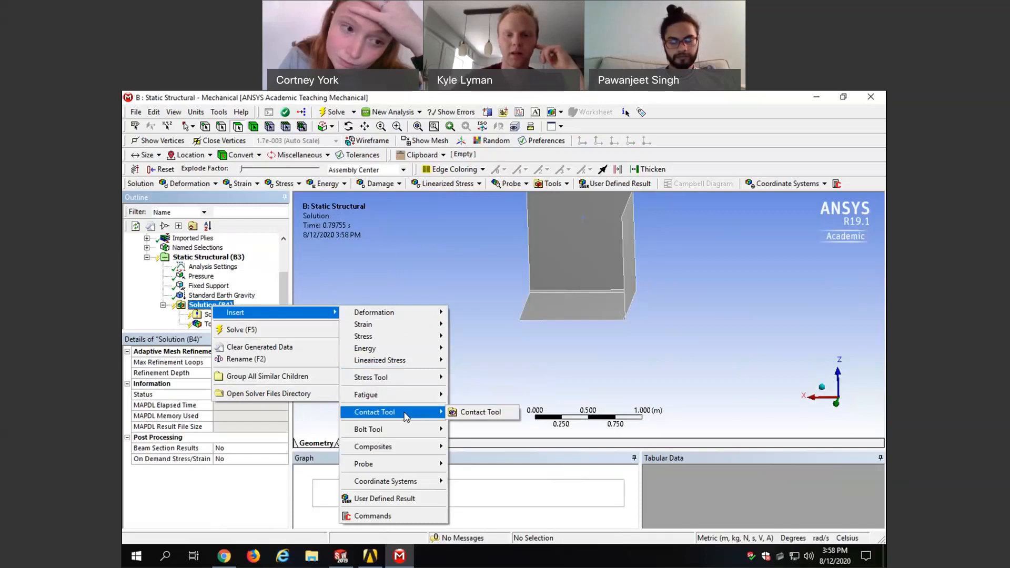
{"action": "mouse_move", "coordinate": [406, 446]}
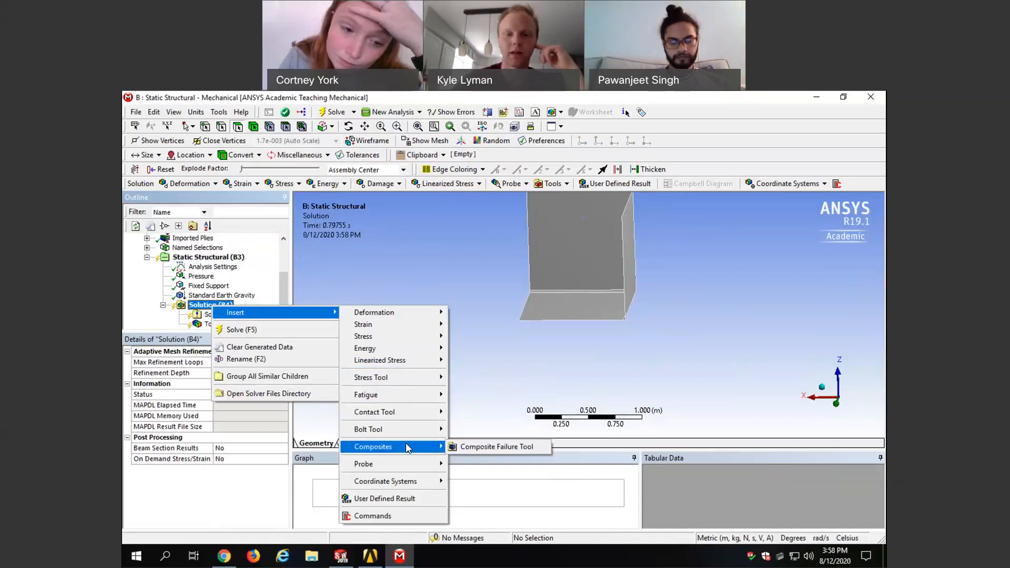
{"action": "left_click", "coordinate": [486, 448]}
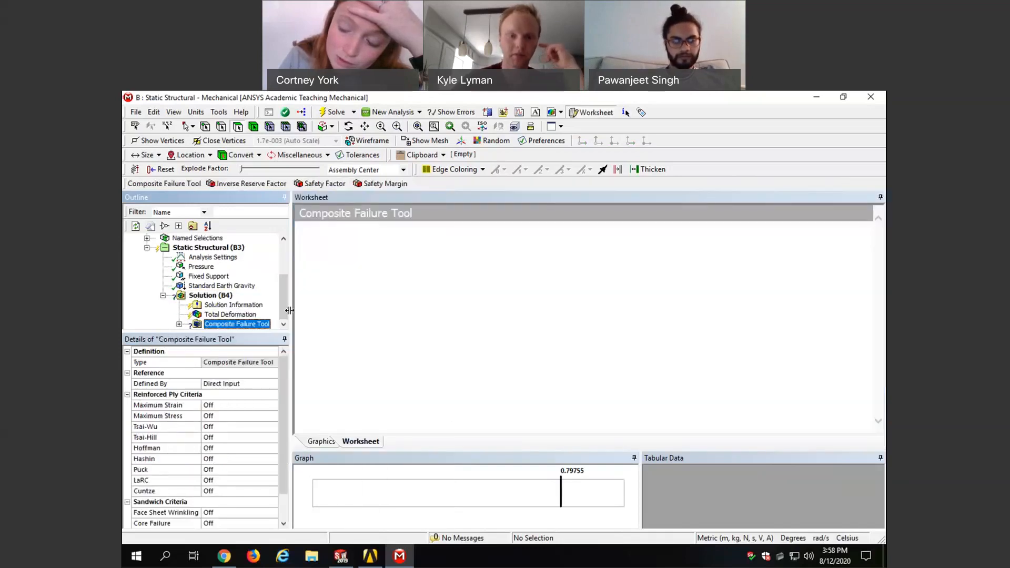
Step: Turn on the Tsai-Wu reinforced ply criterion in the Composite Failure Tool
{"action": "scroll", "coordinate": [288, 409], "scroll_direction": "down", "scroll_amount": 1}
{"action": "scroll", "coordinate": [288, 411], "scroll_direction": "down", "scroll_amount": 2}
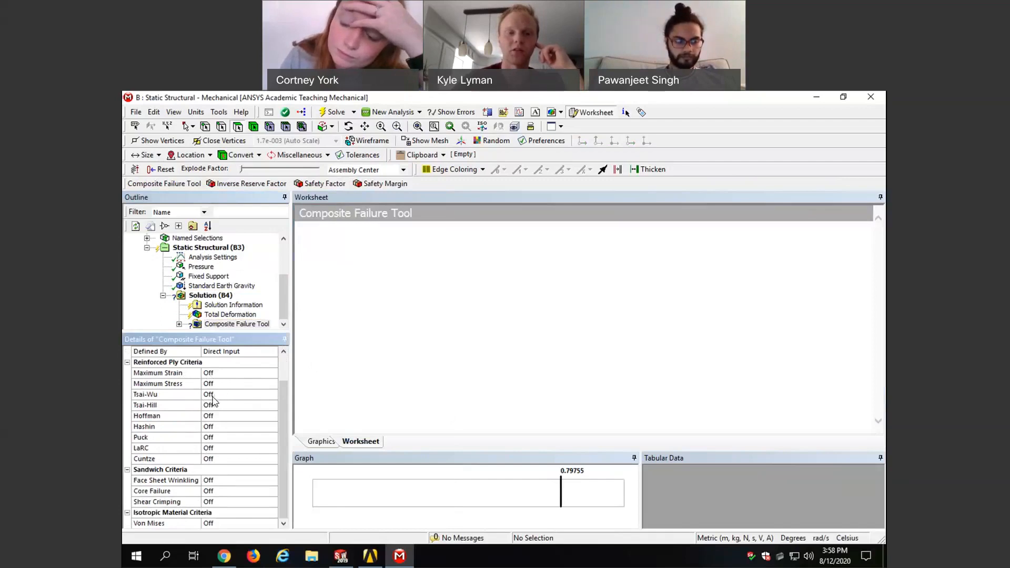
{"action": "left_click", "coordinate": [213, 395]}
{"action": "left_click", "coordinate": [273, 395]}
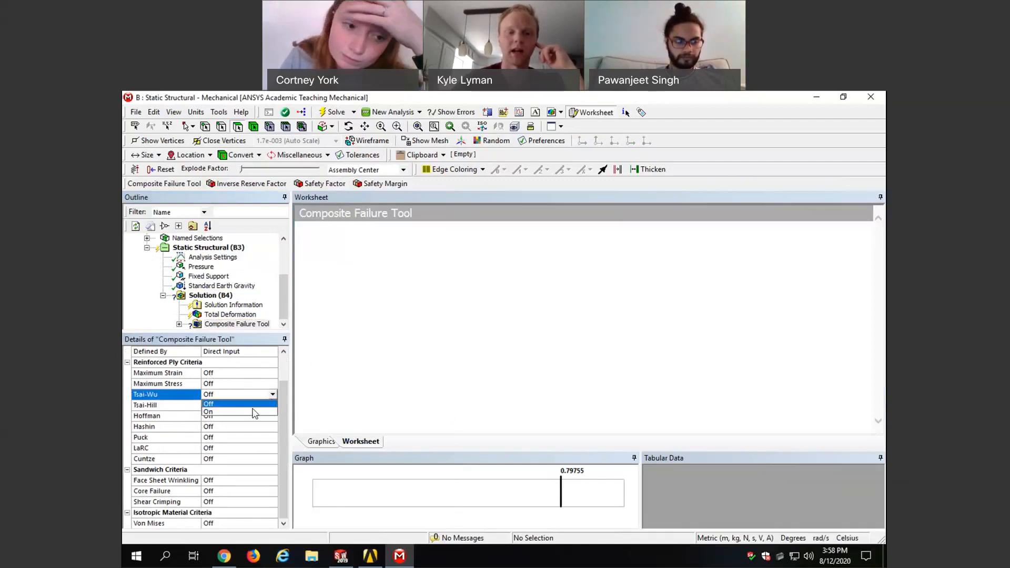
{"action": "left_click", "coordinate": [253, 412]}
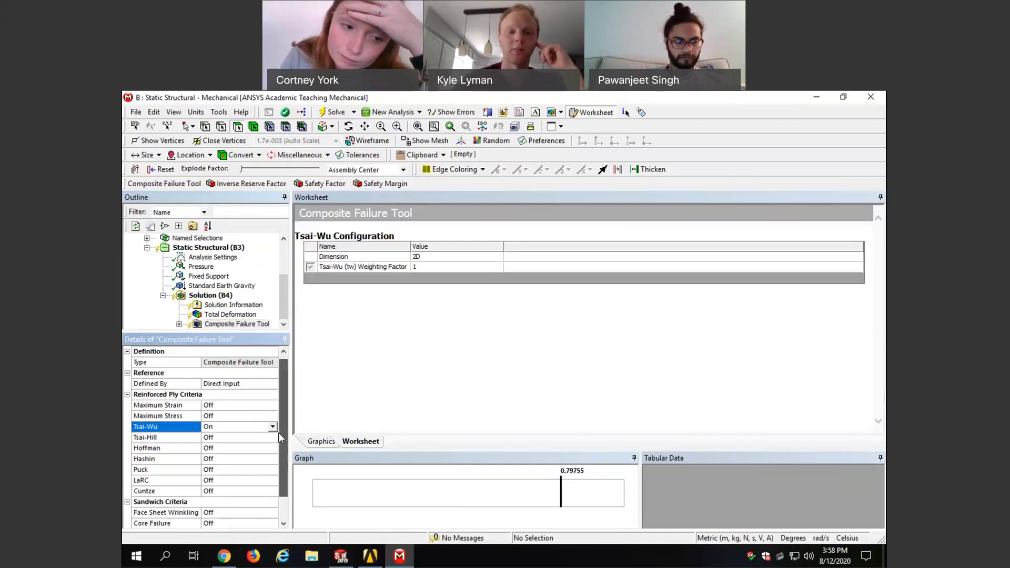
Step: Turn on the Puck and Cuntze reinforced ply criteria in the Composite Failure Tool
{"action": "scroll", "coordinate": [279, 433], "scroll_direction": "down", "scroll_amount": 1}
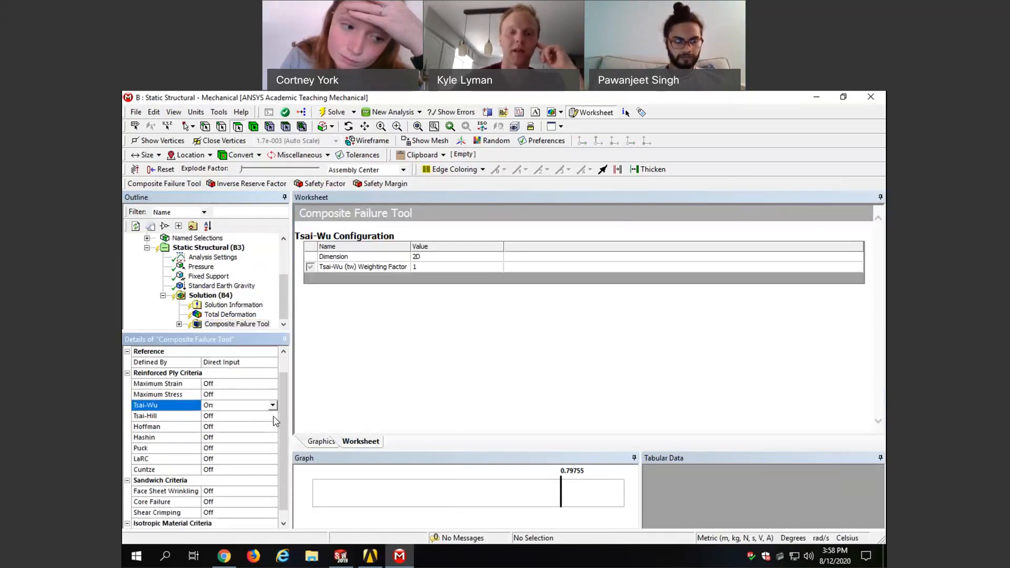
{"action": "left_click", "coordinate": [269, 416]}
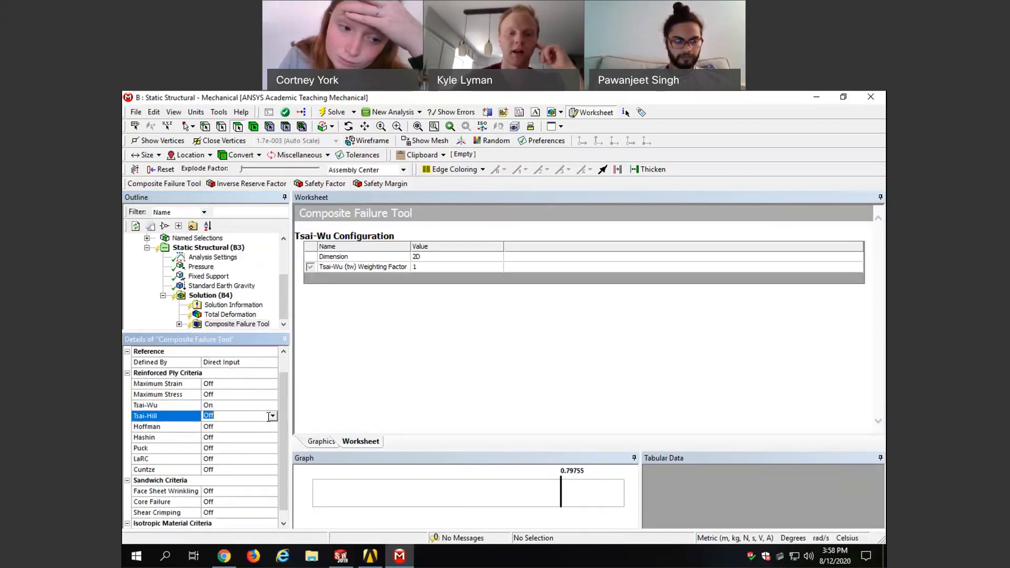
{"action": "left_click", "coordinate": [269, 450]}
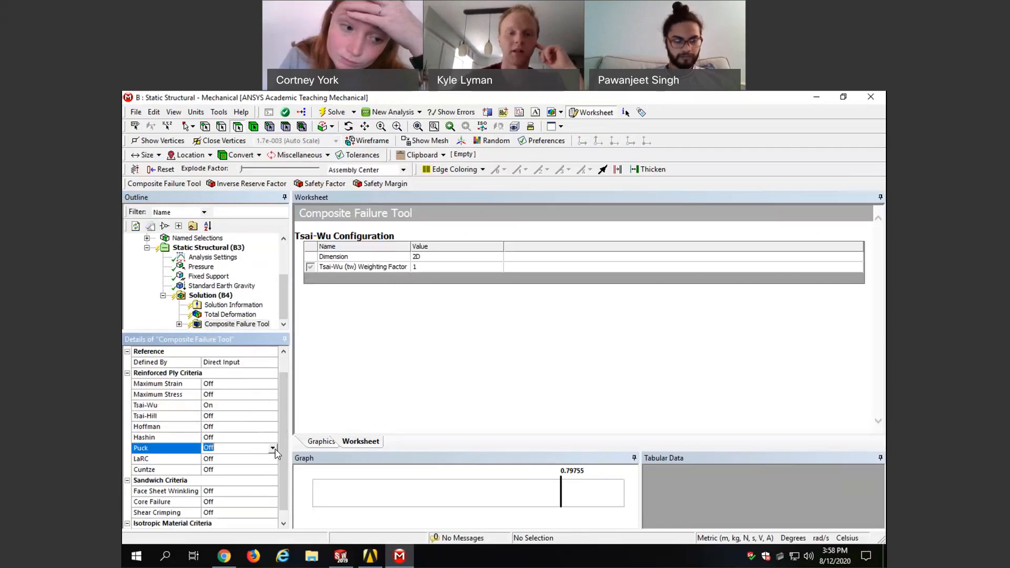
{"action": "left_click", "coordinate": [272, 447]}
{"action": "left_click", "coordinate": [268, 466]}
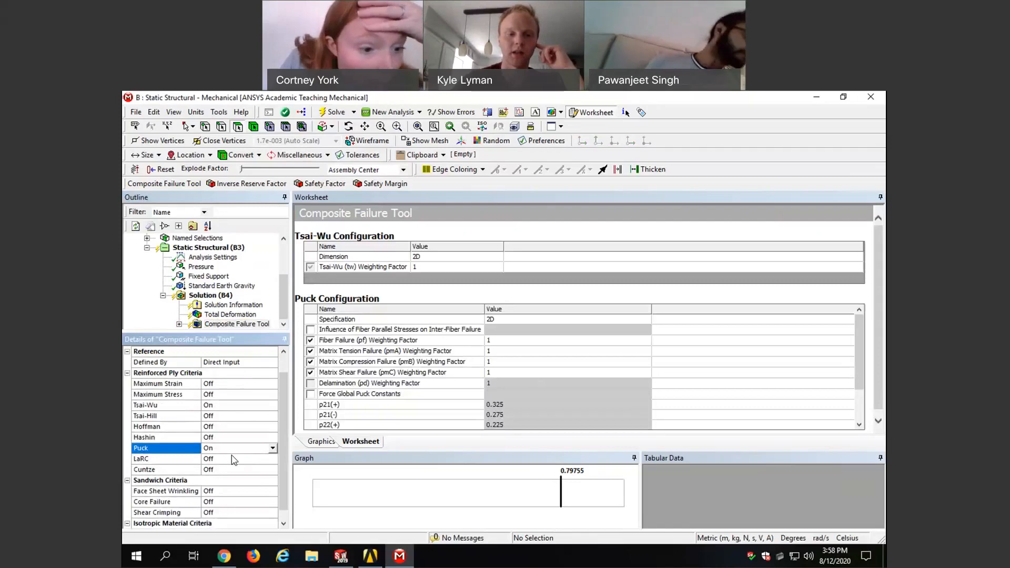
{"action": "left_click", "coordinate": [262, 470]}
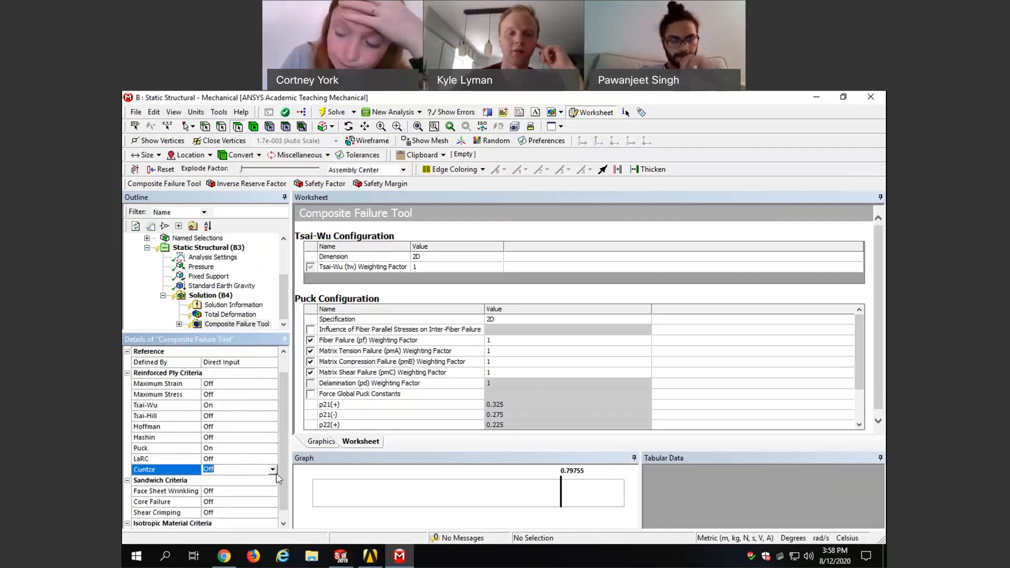
{"action": "left_click", "coordinate": [273, 470]}
{"action": "left_click", "coordinate": [270, 488]}
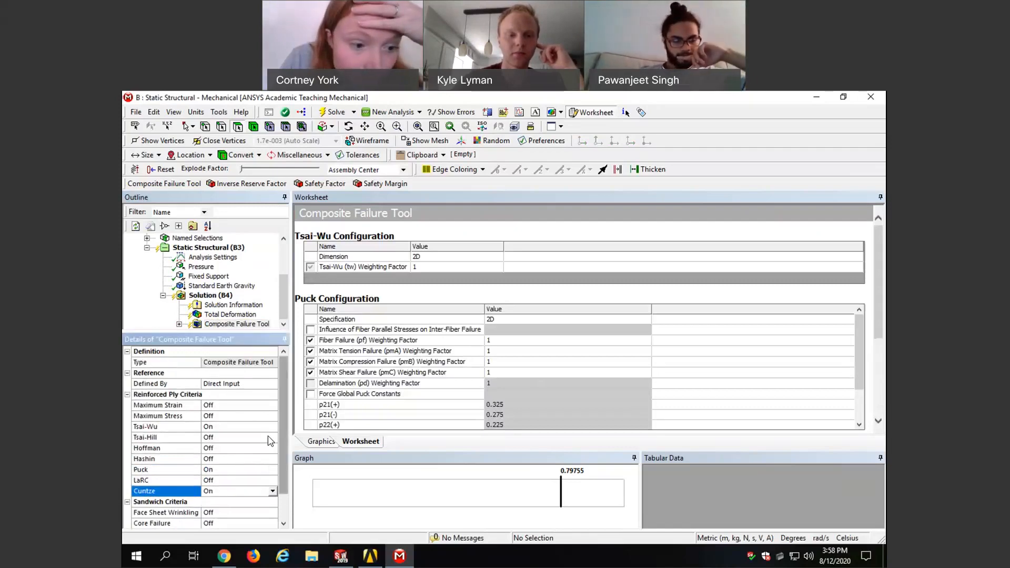
Step: Turn on the Face Sheet Wrinkling and Core Failure sandwich criteria in the Composite Failure Tool
{"action": "left_click", "coordinate": [255, 418]}
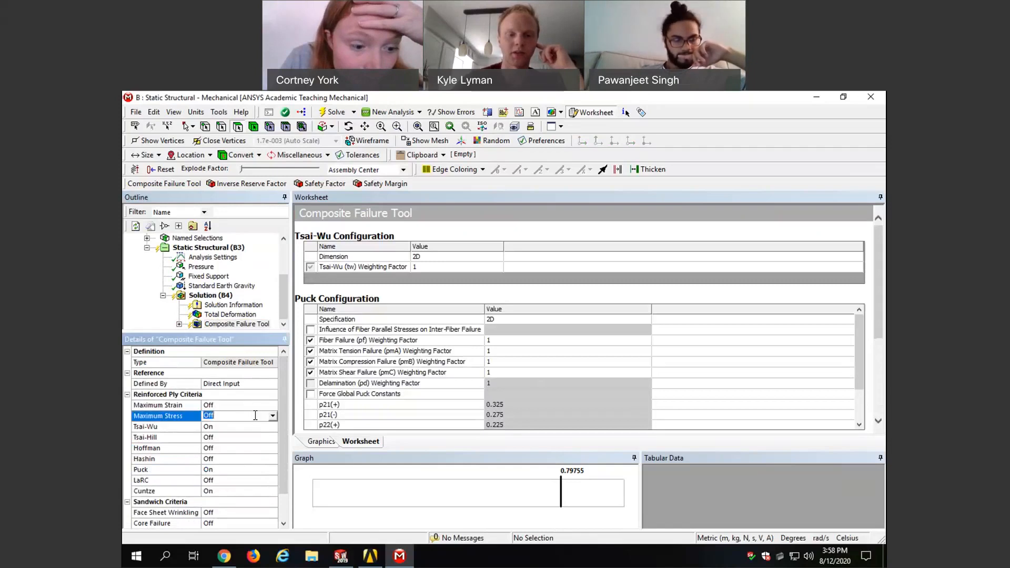
{"action": "scroll", "coordinate": [279, 402], "scroll_direction": "down", "scroll_amount": 1}
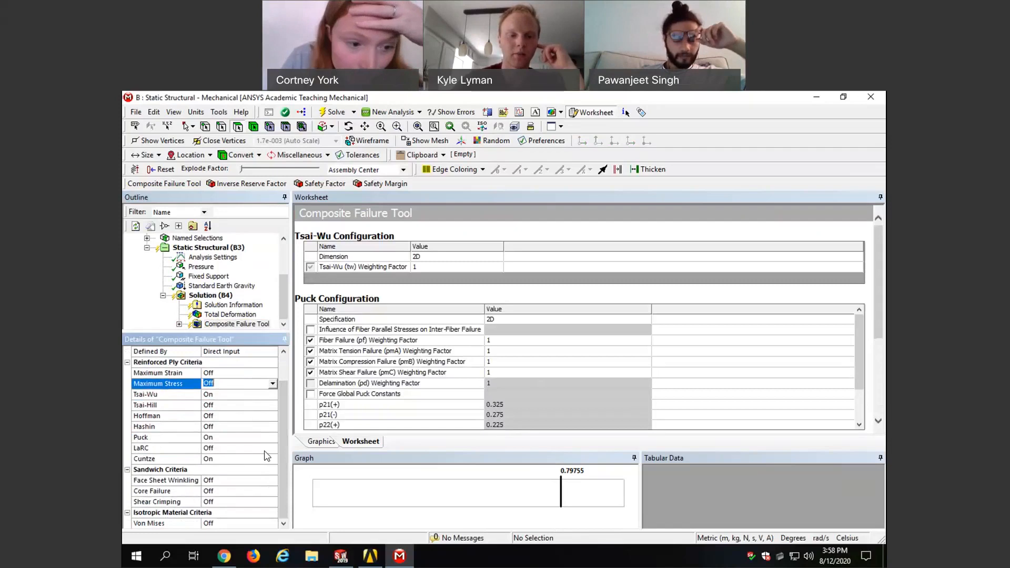
{"action": "left_click", "coordinate": [250, 480]}
{"action": "left_click", "coordinate": [273, 482]}
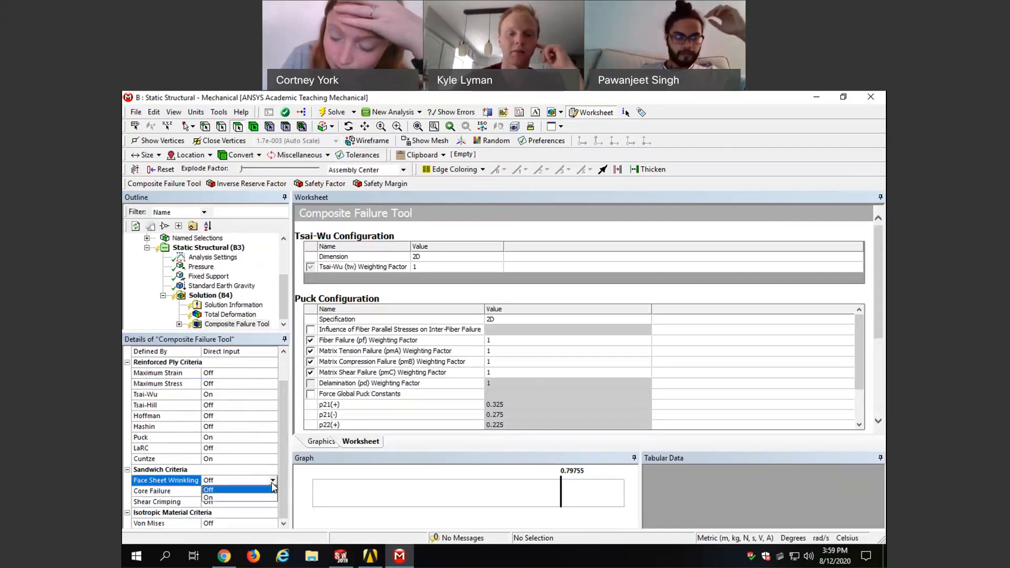
{"action": "left_click", "coordinate": [263, 492]}
{"action": "scroll", "coordinate": [289, 484], "scroll_direction": "down", "scroll_amount": 1}
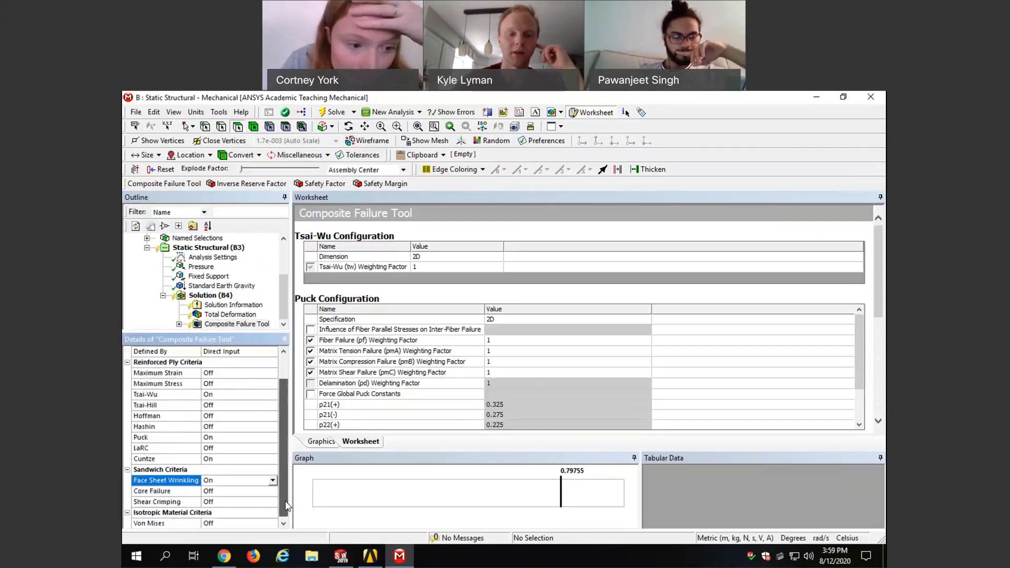
{"action": "left_click", "coordinate": [257, 491]}
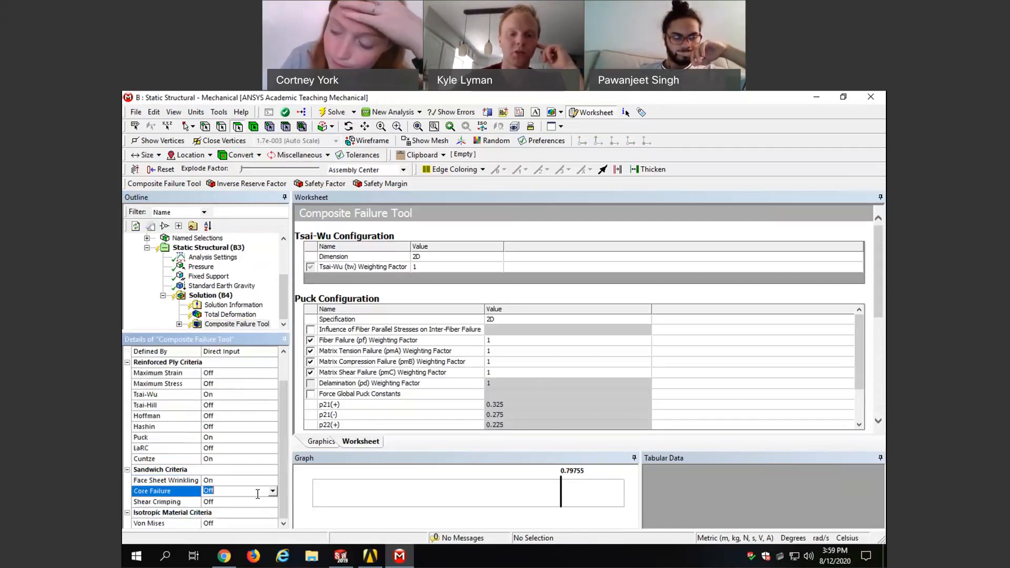
{"action": "left_click", "coordinate": [273, 492]}
{"action": "left_click", "coordinate": [256, 508]}
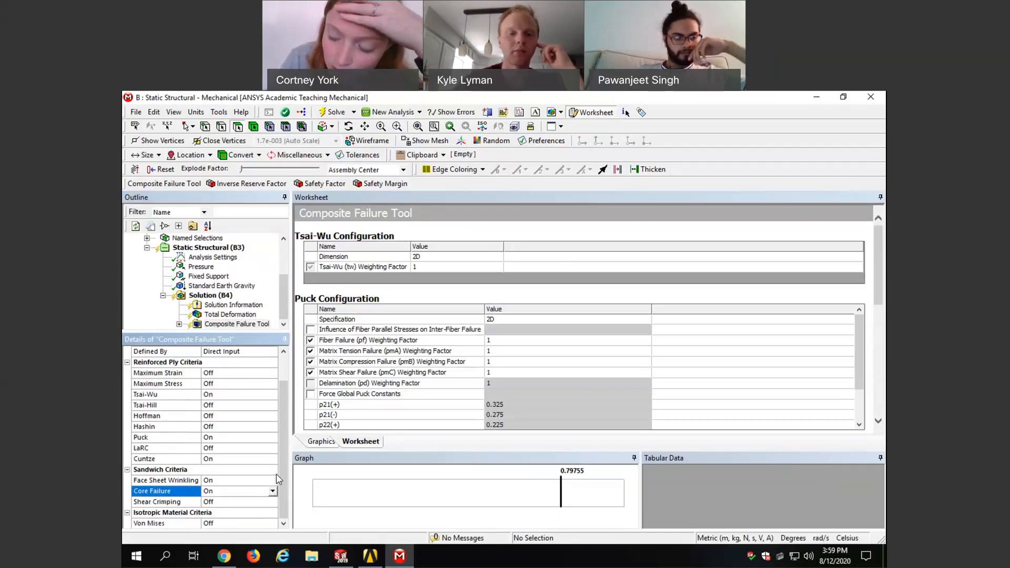
{"action": "scroll", "coordinate": [279, 457], "scroll_direction": "up", "scroll_amount": 2}
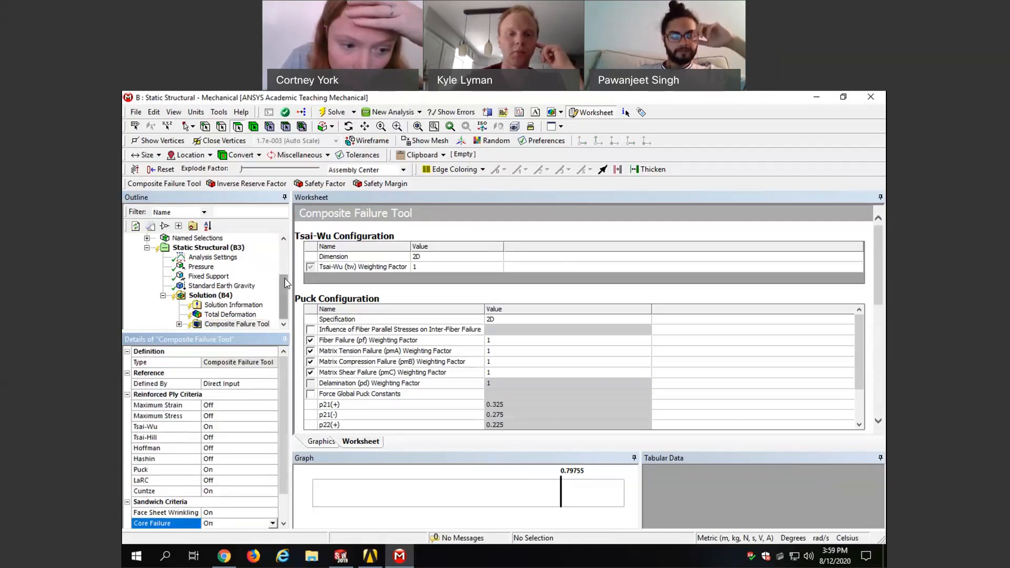
{"action": "left_click", "coordinate": [213, 295]}
{"action": "right_click", "coordinate": [216, 295]}
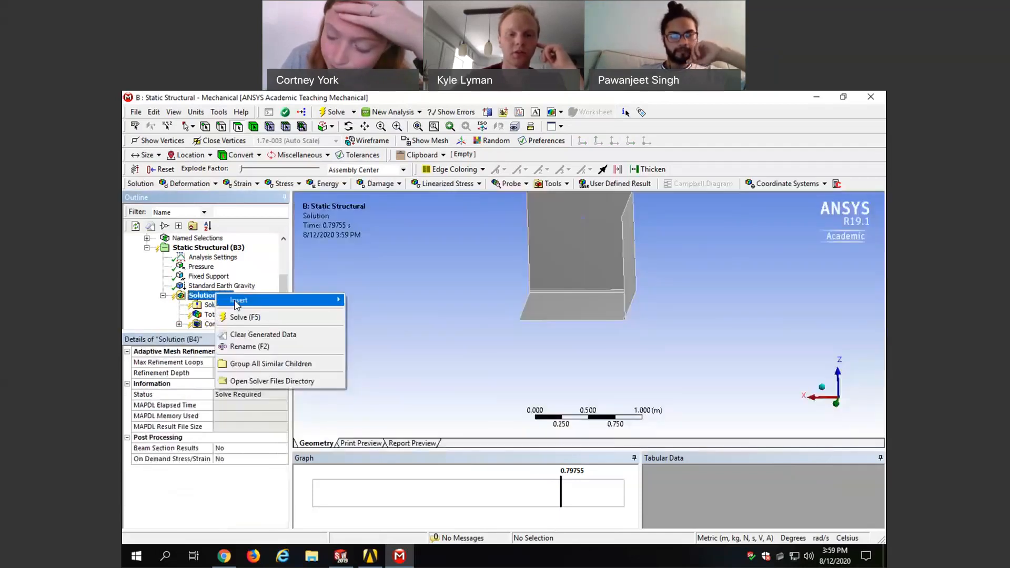
{"action": "mouse_move", "coordinate": [238, 304]}
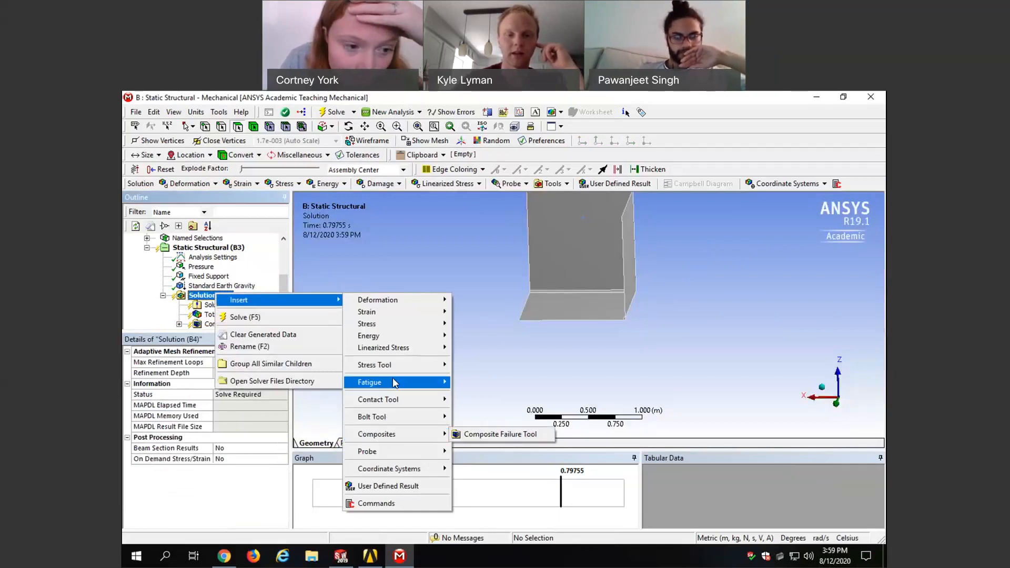
{"action": "left_click", "coordinate": [142, 304]}
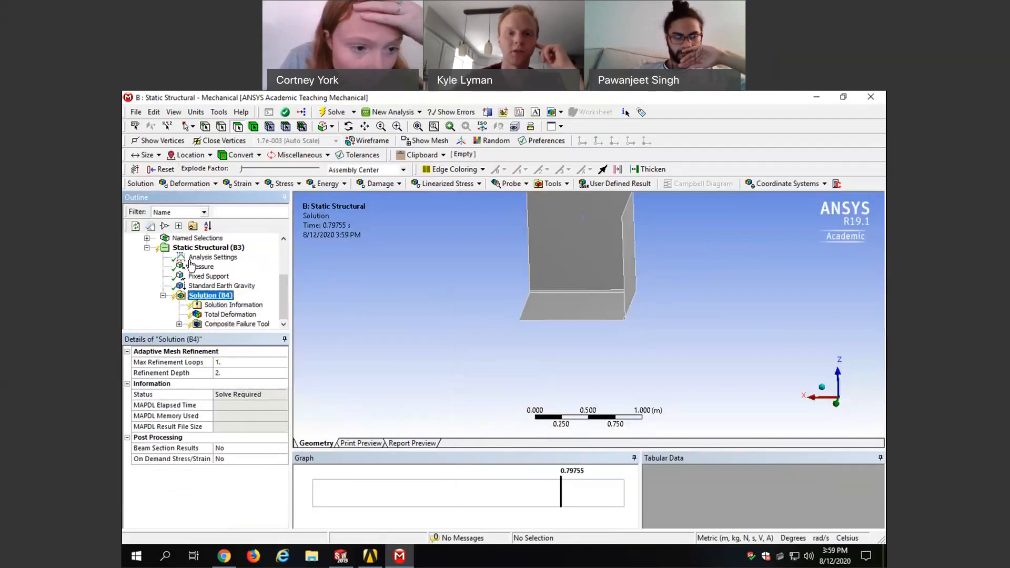
Step: Solve the Static Structural analysis and allow the PMI proxy through the firewall on domain, private and public networks
{"action": "right_click", "coordinate": [203, 297]}
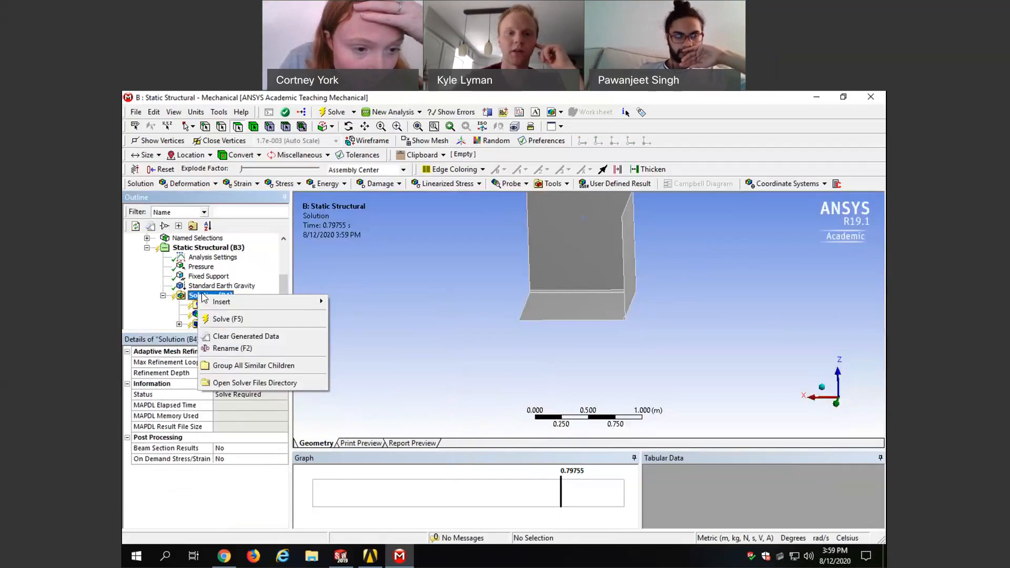
{"action": "left_click", "coordinate": [242, 320]}
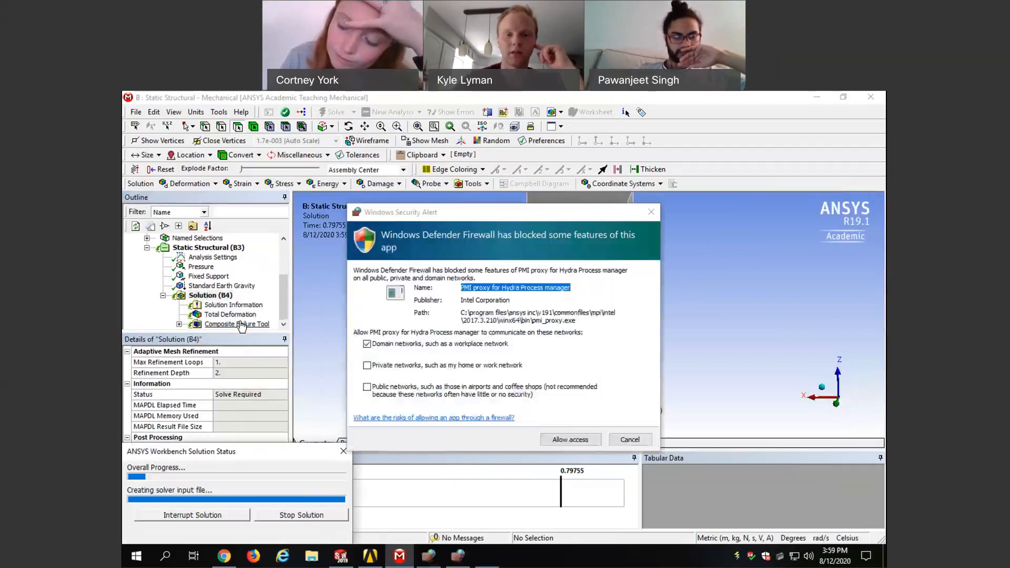
{"action": "left_click", "coordinate": [367, 366]}
{"action": "left_click", "coordinate": [366, 387]}
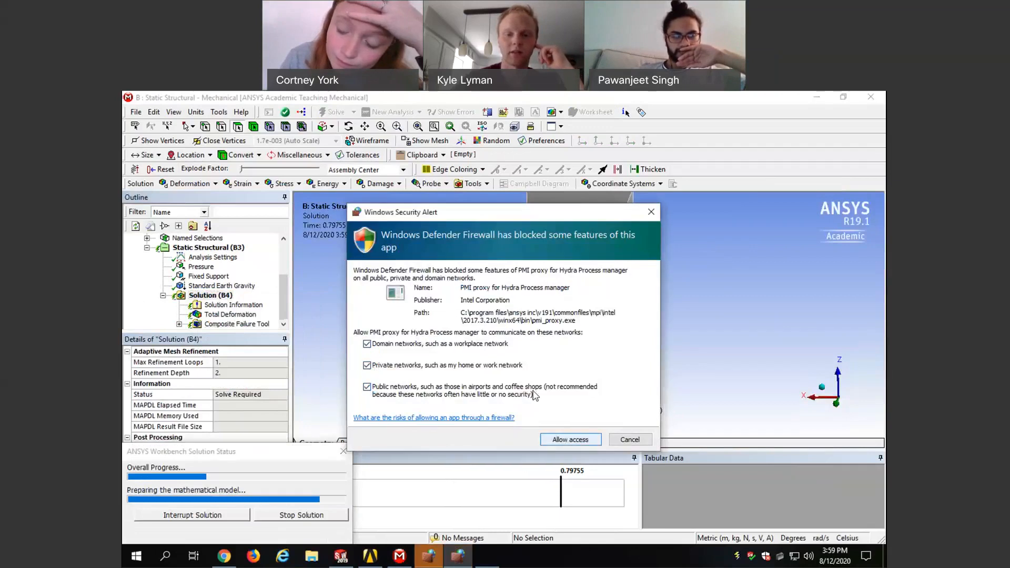
{"action": "key", "text": "Return"}
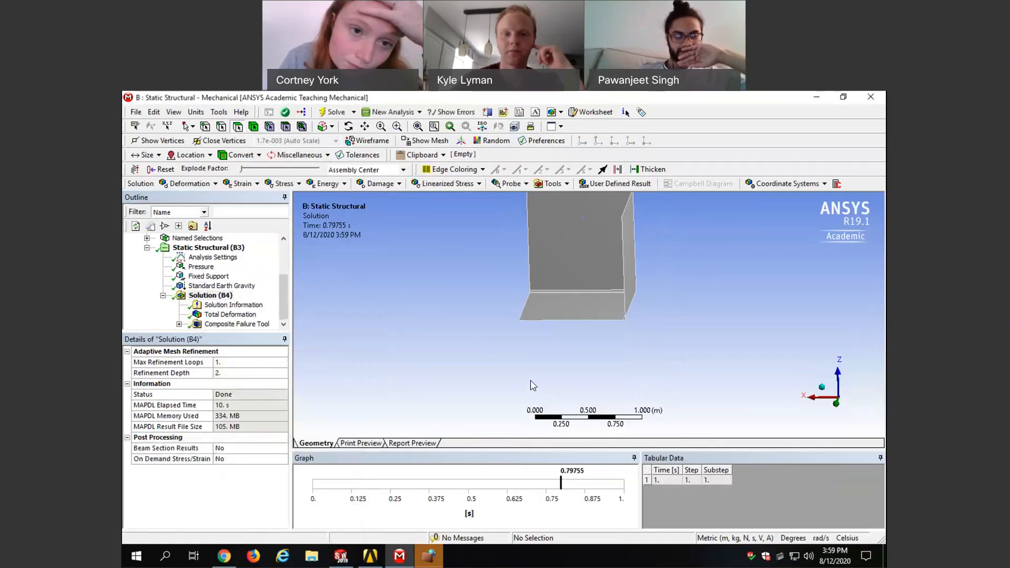
Step: Display the Inverse Reserve Factor result under the Composite Failure Tool and examine its distribution over the box shell
{"action": "left_click", "coordinate": [279, 300]}
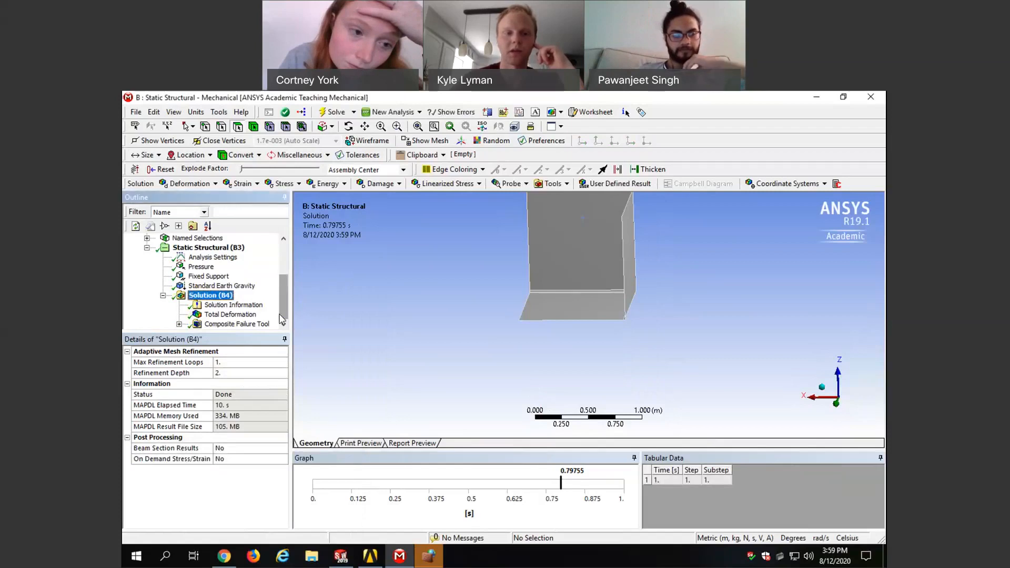
{"action": "left_click", "coordinate": [179, 325]}
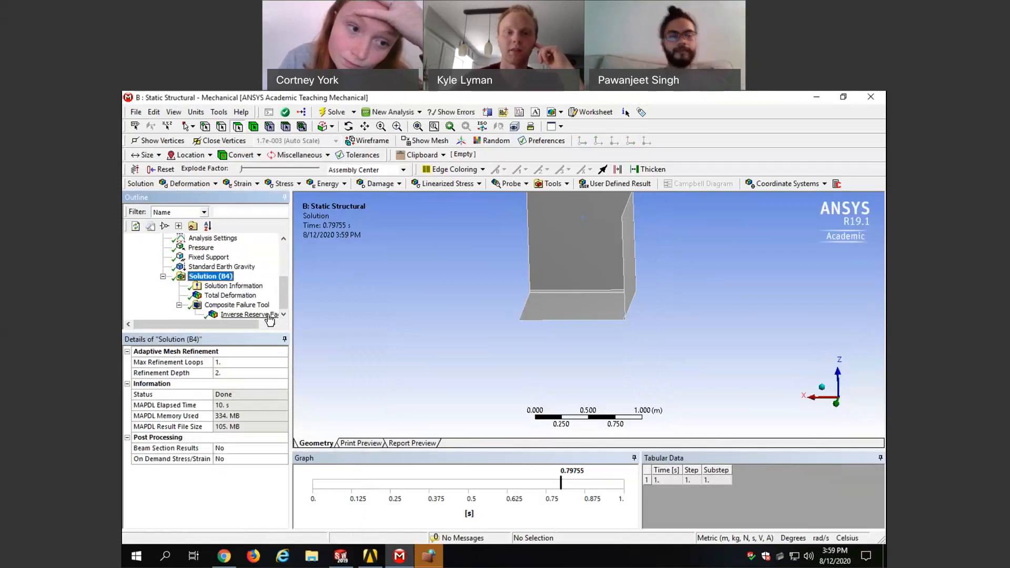
{"action": "left_click_drag", "start_coordinate": [294, 298], "coordinate": [310, 301]}
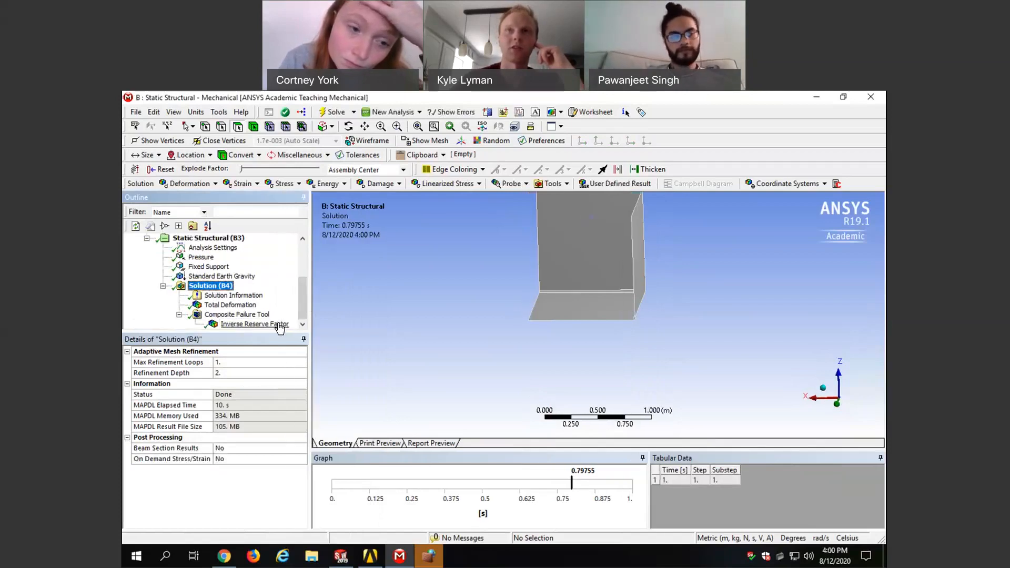
{"action": "left_click", "coordinate": [283, 326]}
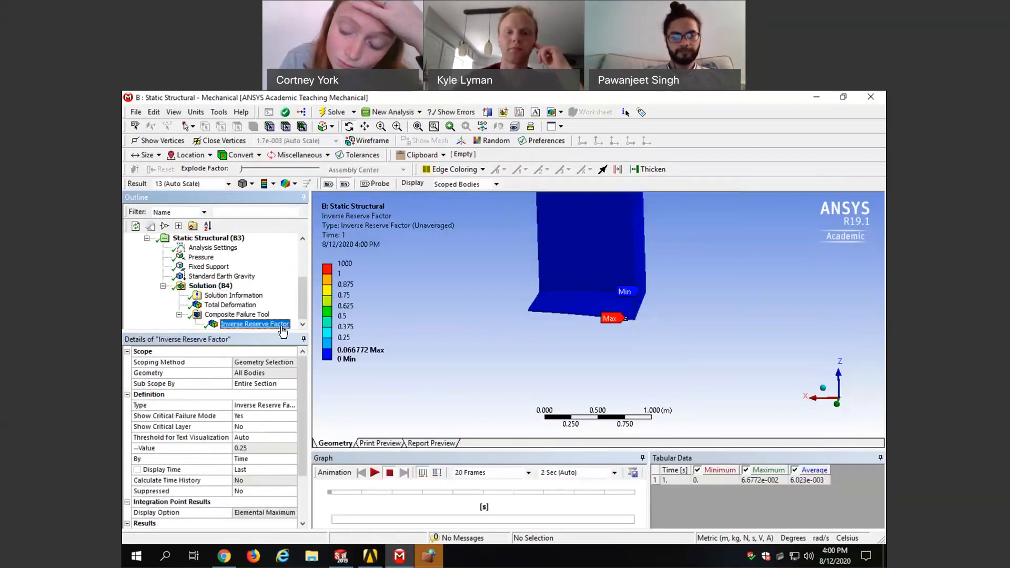
{"action": "left_click_drag", "start_coordinate": [589, 340], "coordinate": [634, 289]}
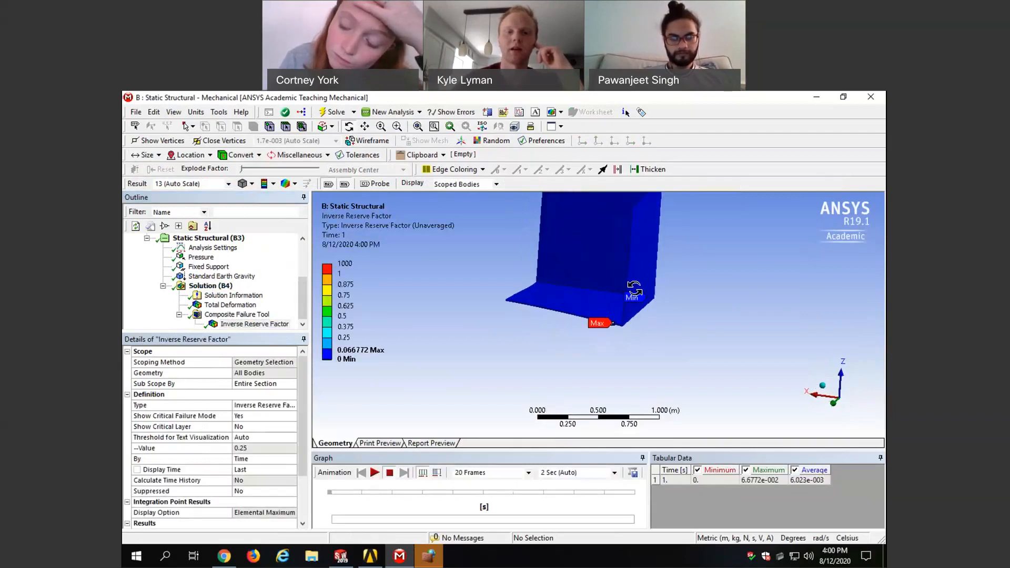
{"action": "scroll", "coordinate": [612, 287], "scroll_direction": "up", "scroll_amount": 1}
{"action": "scroll", "coordinate": [569, 286], "scroll_direction": "down", "scroll_amount": 5}
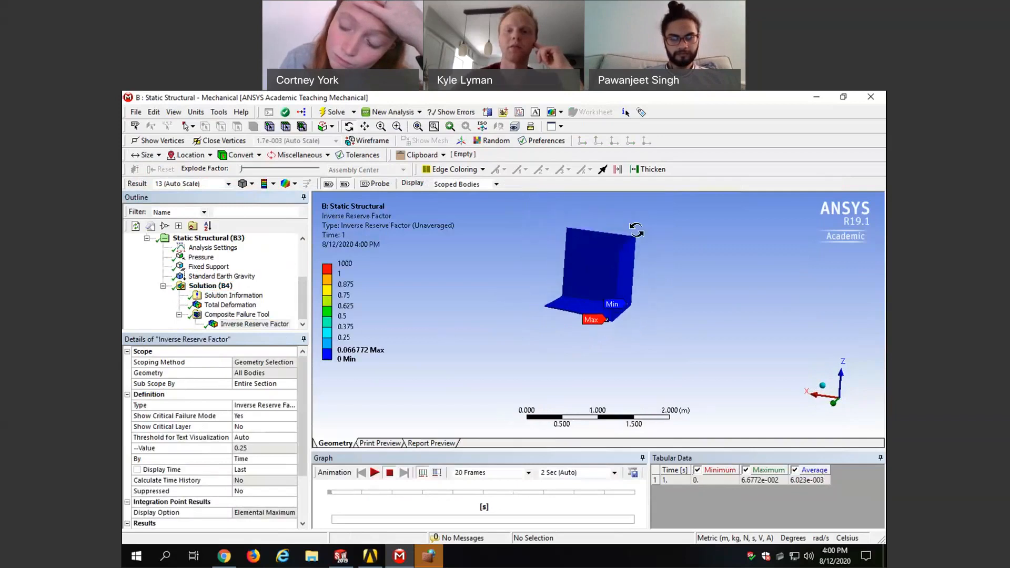
{"action": "scroll", "coordinate": [605, 248], "scroll_direction": "up", "scroll_amount": 2}
{"action": "scroll", "coordinate": [595, 267], "scroll_direction": "up", "scroll_amount": 1}
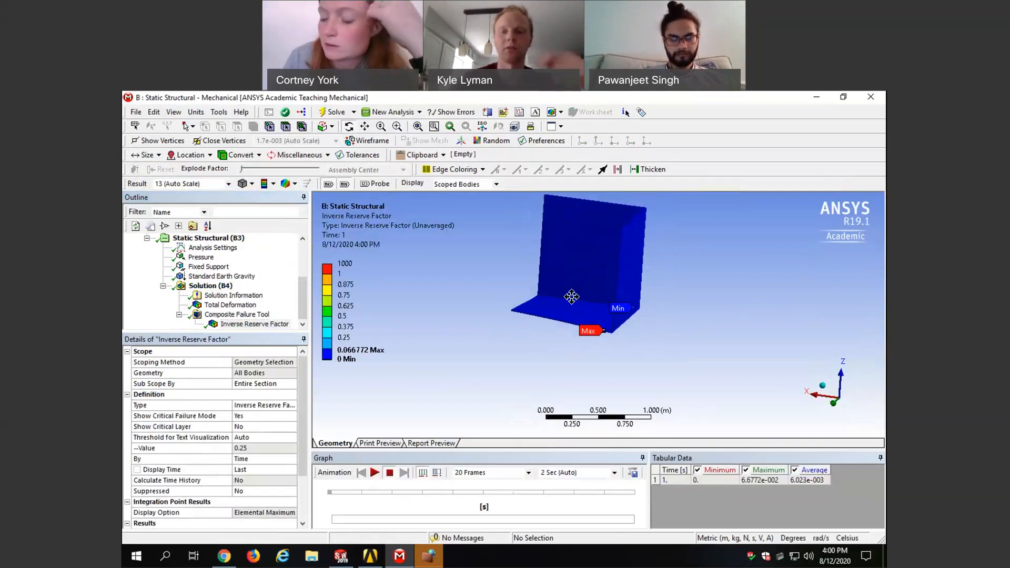
{"action": "scroll", "coordinate": [580, 289], "scroll_direction": "up", "scroll_amount": 1}
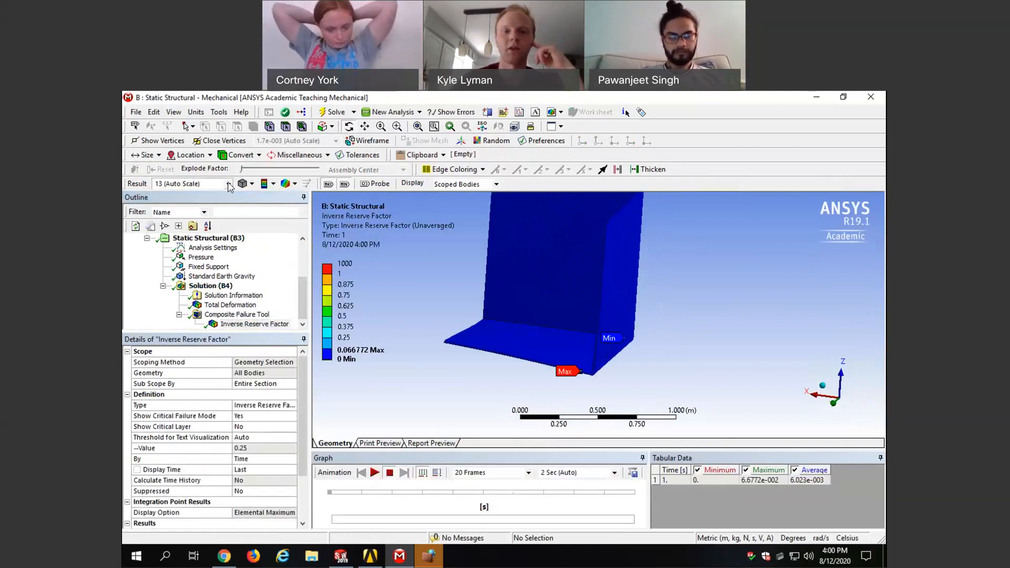
Step: Set the deformation scale of the Inverse Reserve Factor plot to 1.0 (True Scale)
{"action": "middle_click_drag", "start_coordinate": [432, 302], "coordinate": [441, 300]}
{"action": "left_click", "coordinate": [192, 184]}
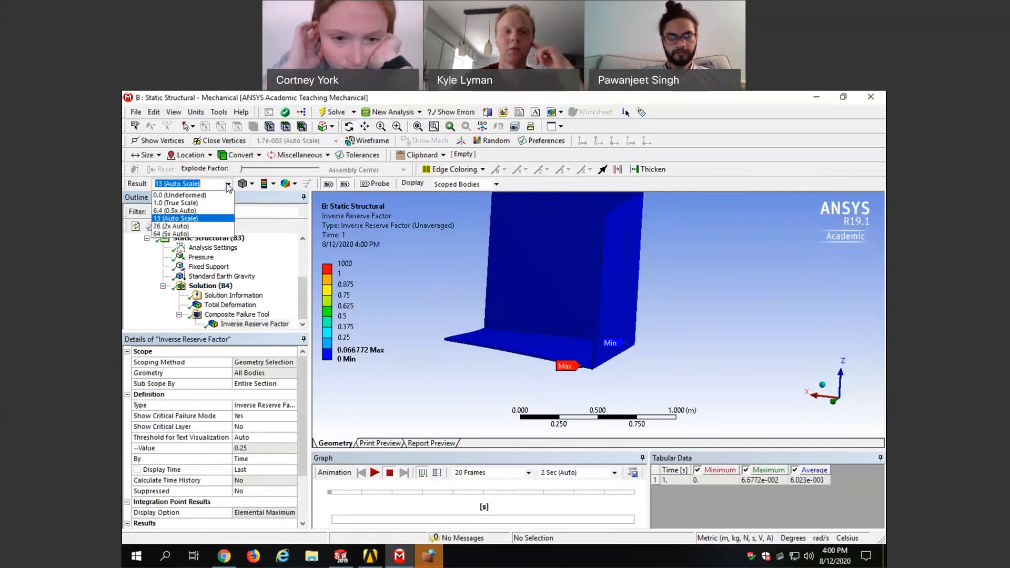
{"action": "left_click", "coordinate": [196, 205]}
{"action": "middle_click_drag", "start_coordinate": [528, 300], "coordinate": [480, 315]}
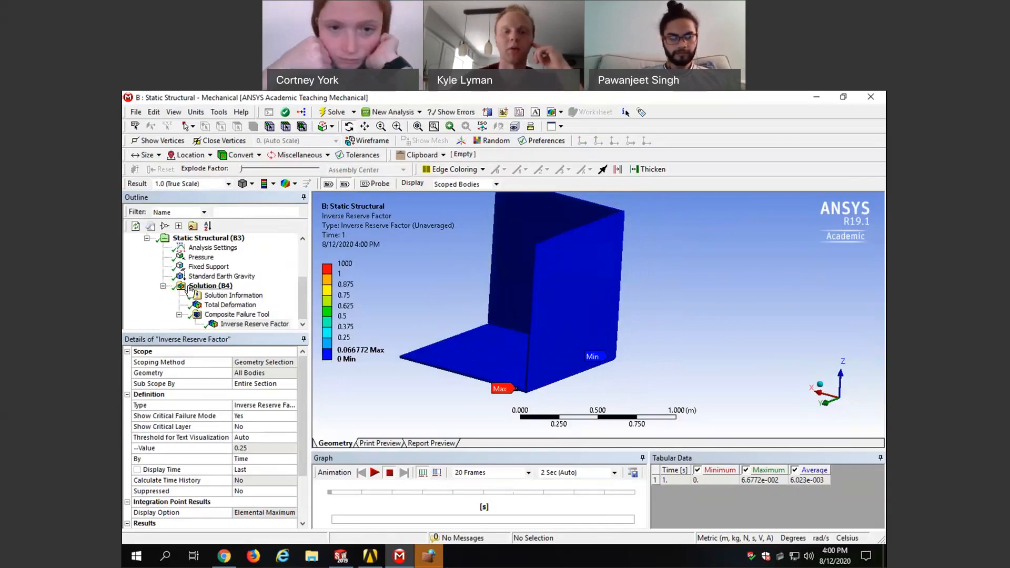
Step: Switch to Chrome and convert 1000 lbf to newtons with a Google search
{"action": "left_click", "coordinate": [209, 288]}
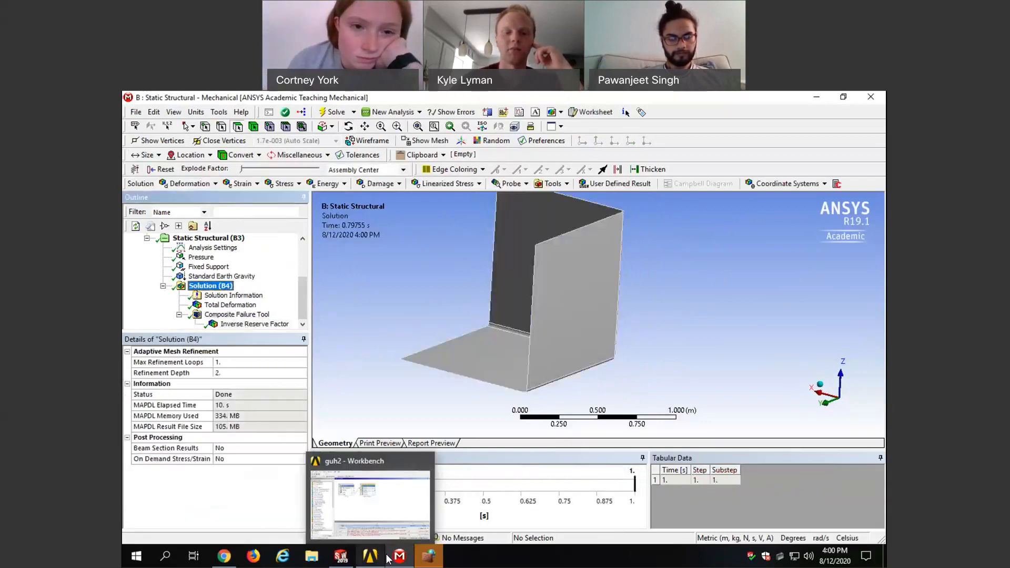
{"action": "mouse_move", "coordinate": [398, 559]}
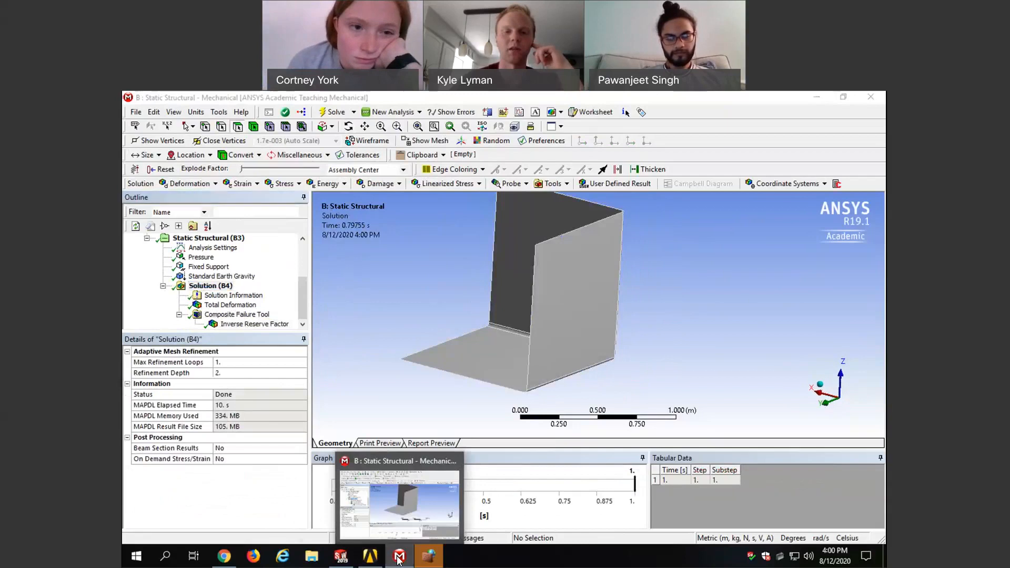
{"action": "left_click", "coordinate": [369, 558]}
{"action": "left_click", "coordinate": [366, 559]}
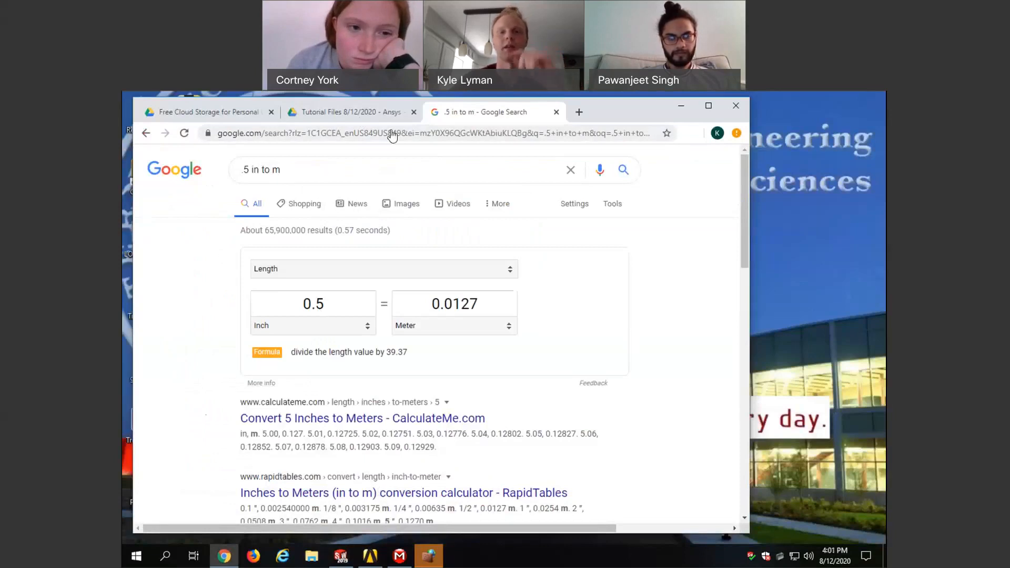
{"action": "left_click_drag", "start_coordinate": [354, 169], "coordinate": [122, 185]}
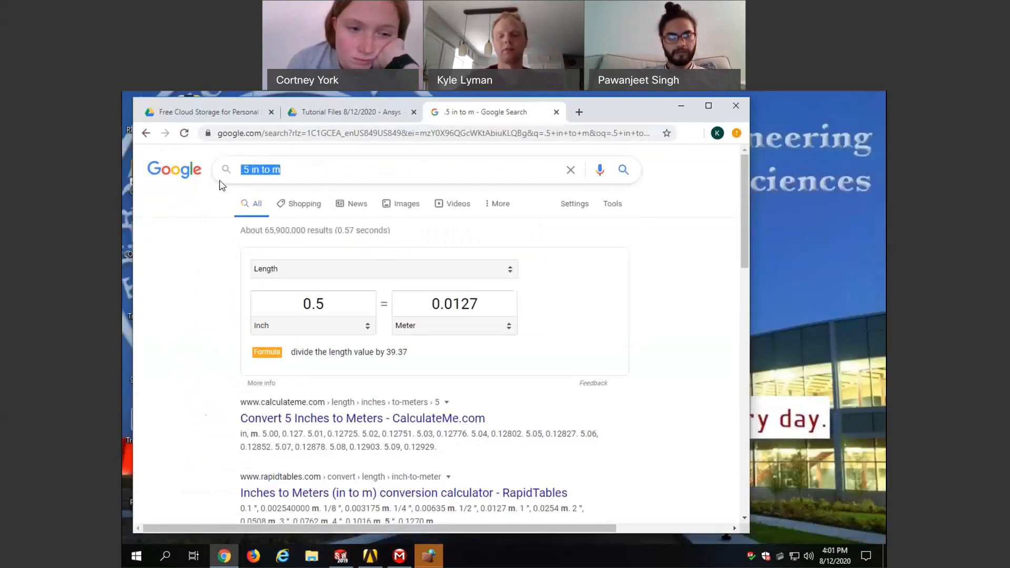
{"action": "type", "text": "500"}
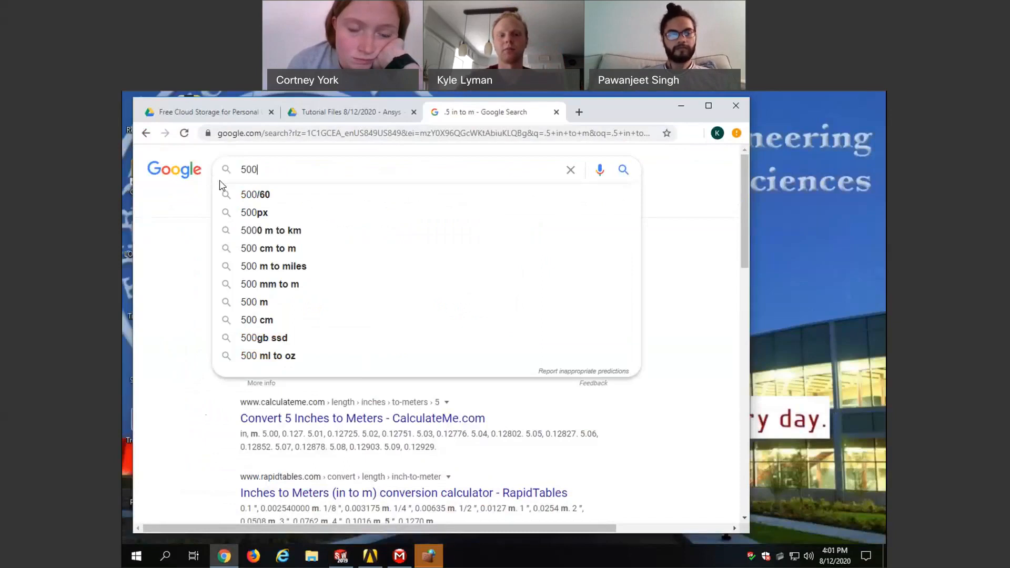
{"action": "key", "text": "BackSpace"}
{"action": "key", "text": "BackSpace"}
{"action": "key", "text": "BackSpace"}
{"action": "type", "text": "1000 lbf to n"}
{"action": "key", "text": "Return"}
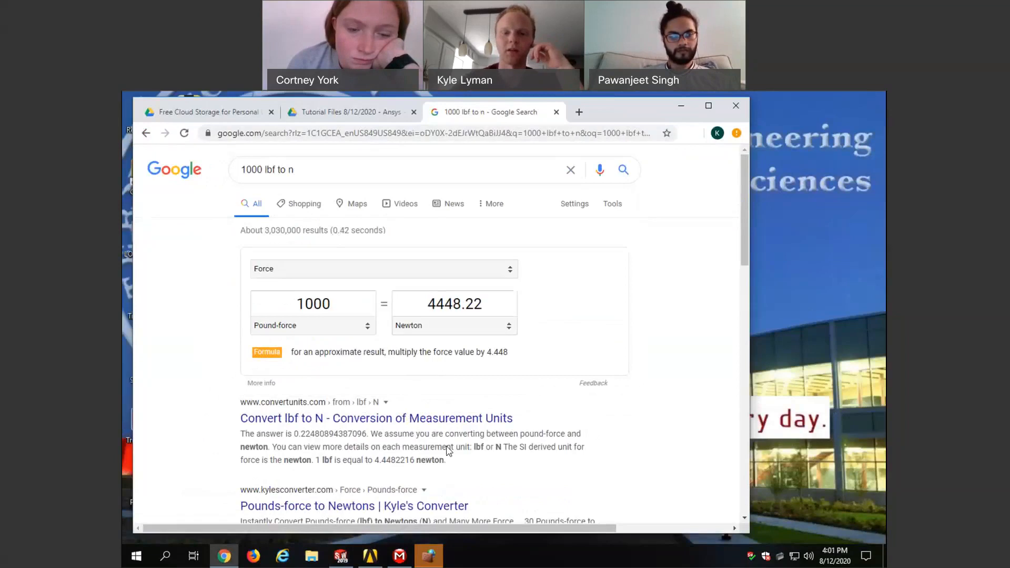
Step: Switch to Workbench to allow the MPI process manager through the firewall on domain networks, and return to Mechanical
{"action": "left_click", "coordinate": [371, 561]}
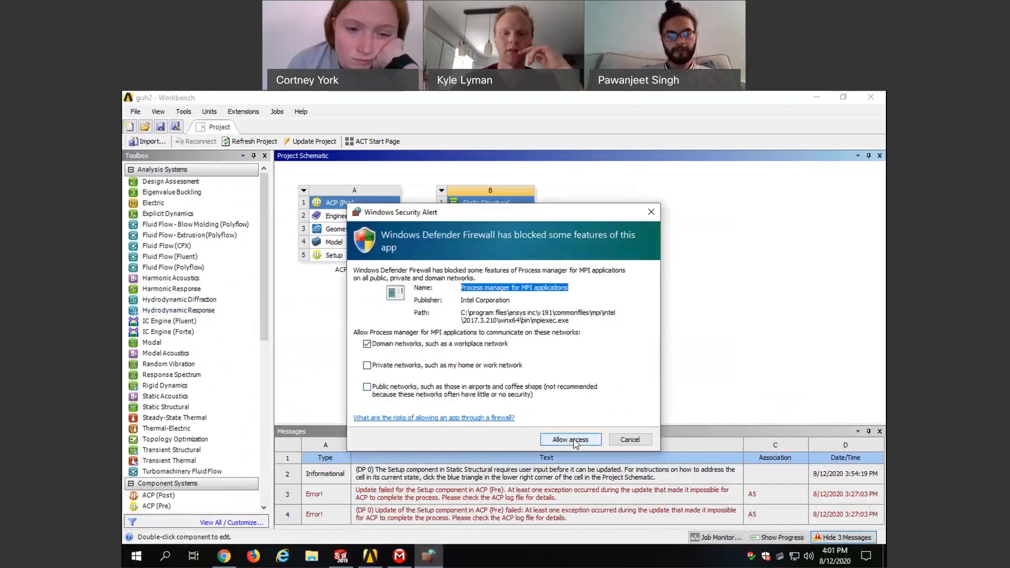
{"action": "left_click", "coordinate": [565, 437]}
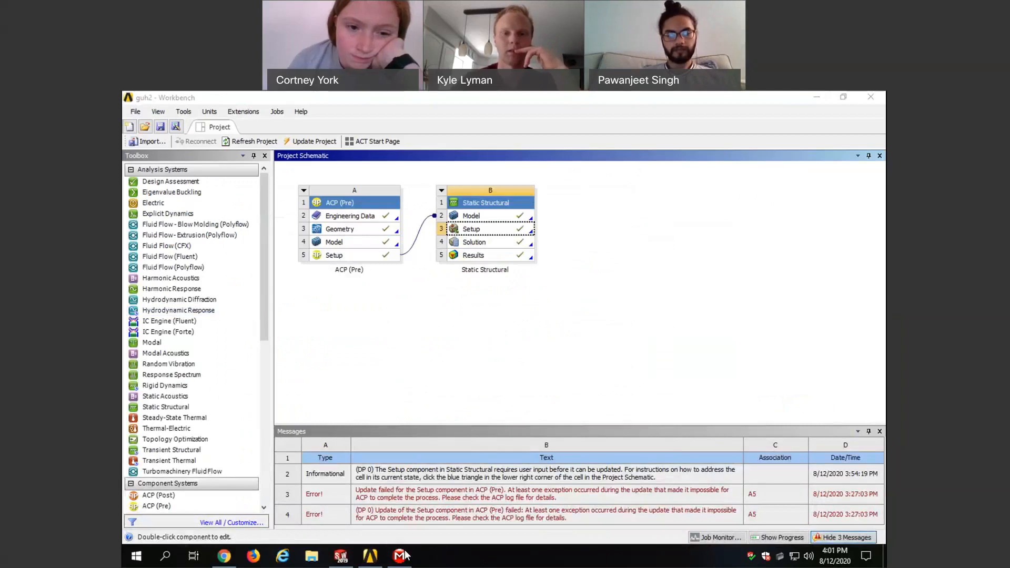
{"action": "right_click", "coordinate": [483, 258]}
{"action": "left_click", "coordinate": [505, 267]}
Step: Set the magnitude of the Pressure load on the box face to 4448 Pa, ramped
{"action": "left_click", "coordinate": [213, 296]}
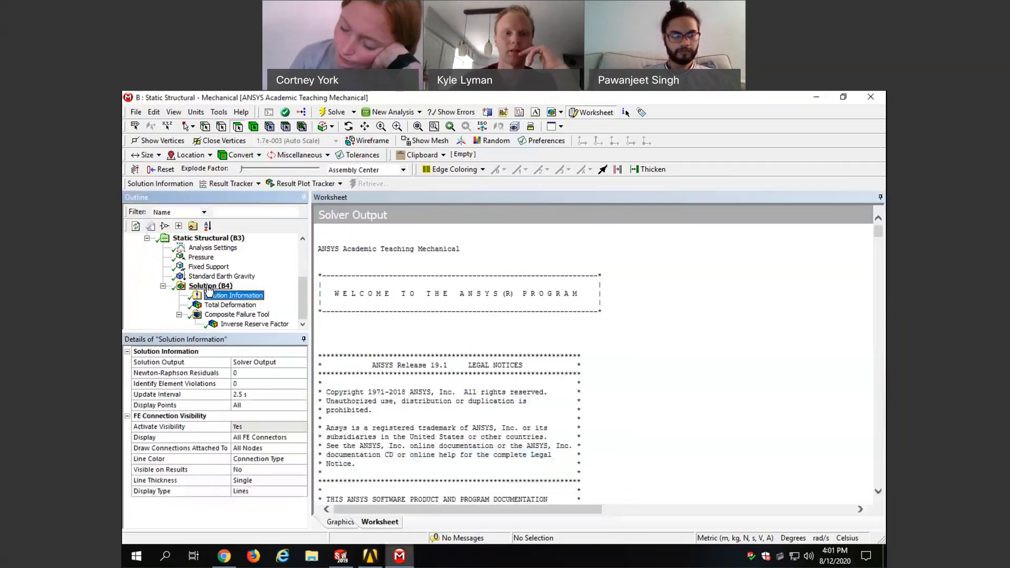
{"action": "left_click", "coordinate": [209, 287]}
{"action": "left_click", "coordinate": [197, 257]}
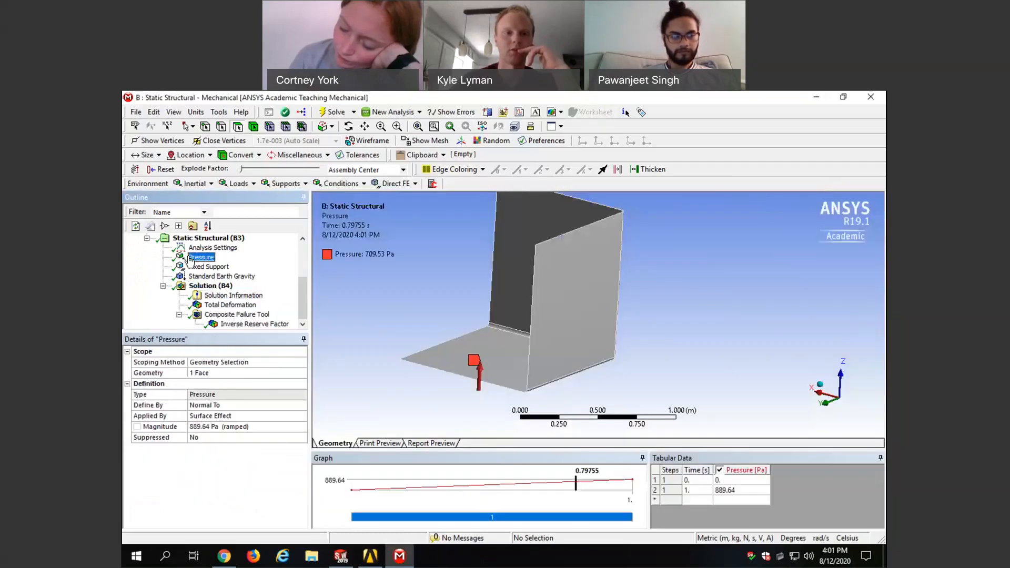
{"action": "right_click", "coordinate": [190, 258]}
{"action": "key", "text": "Escape"}
{"action": "left_click", "coordinate": [201, 427]}
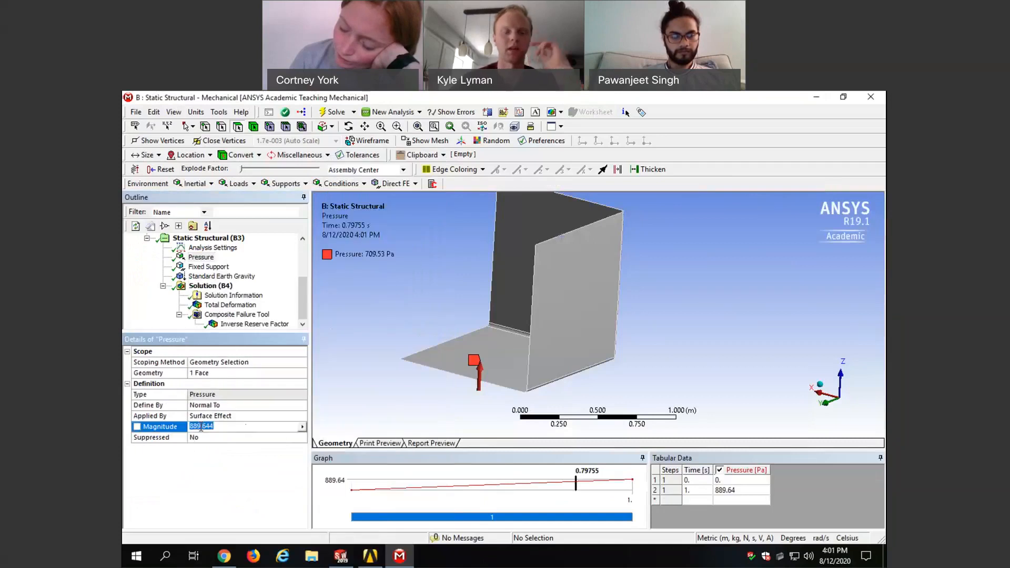
{"action": "type", "text": "4448. Pa (ramped"}
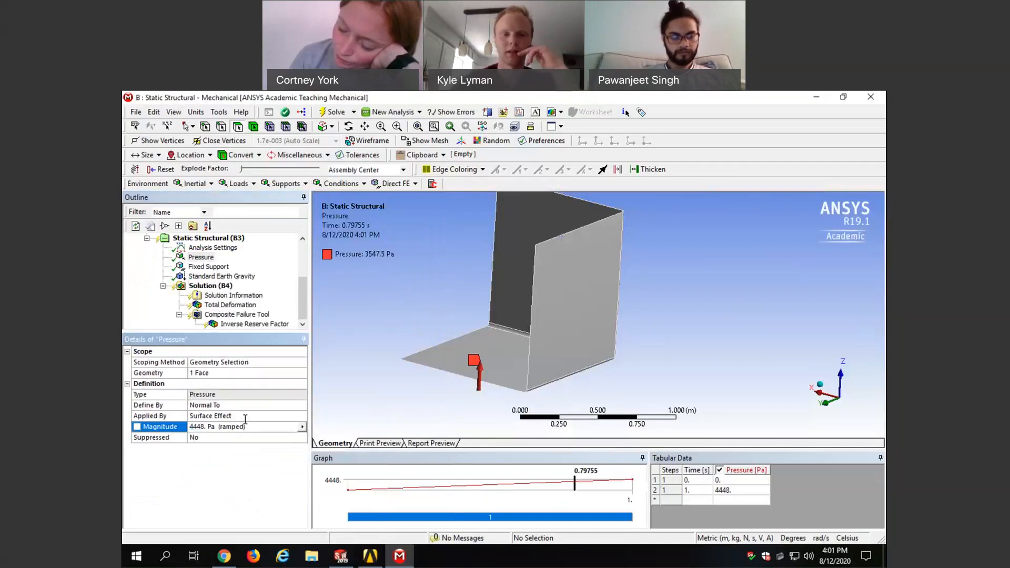
{"action": "left_click", "coordinate": [299, 297]}
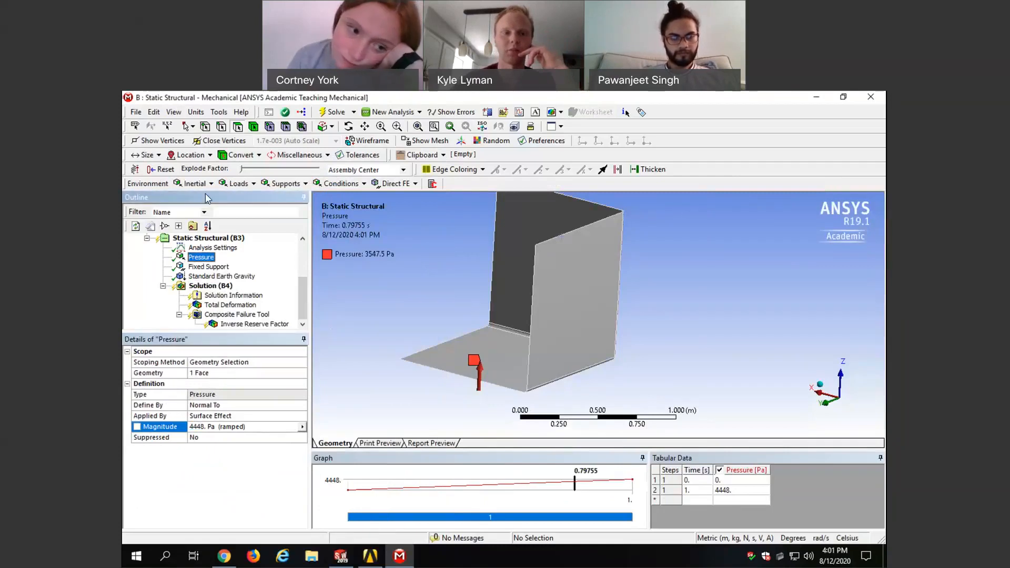
Step: Solve the static structural analysis again with the raised pressure load
{"action": "left_click", "coordinate": [227, 315]}
{"action": "right_click", "coordinate": [226, 314]}
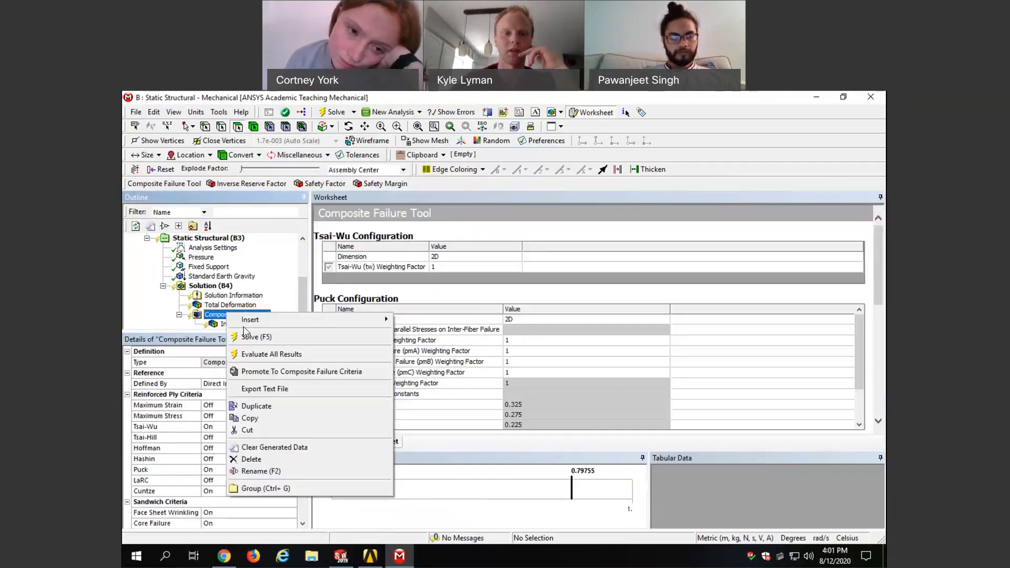
{"action": "right_click", "coordinate": [226, 288]}
{"action": "left_click", "coordinate": [242, 311]}
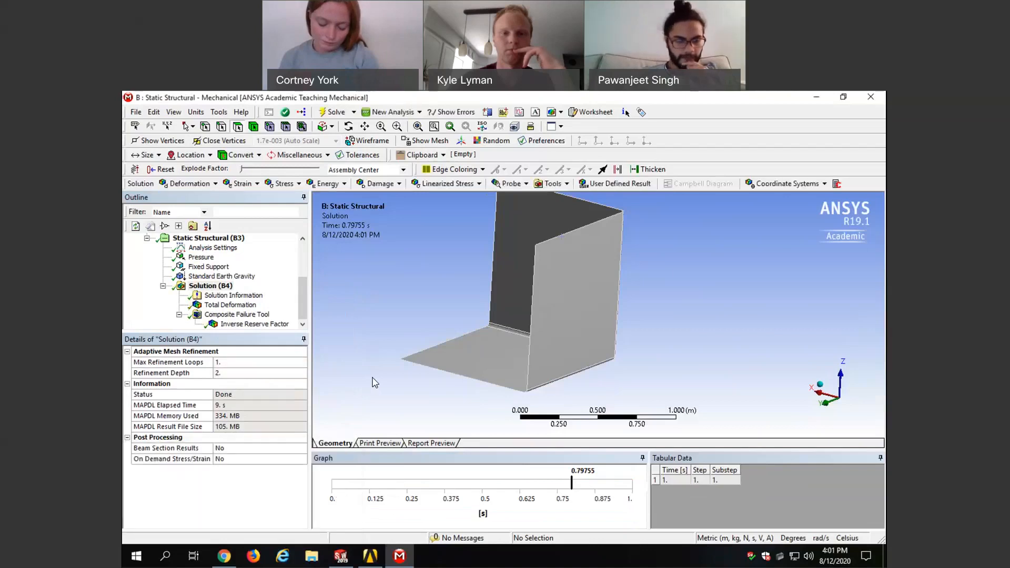
Step: Display the Total Deformation and Inverse Reserve Factor results and examine their distribution around the loaded panel of the box
{"action": "left_click", "coordinate": [247, 306]}
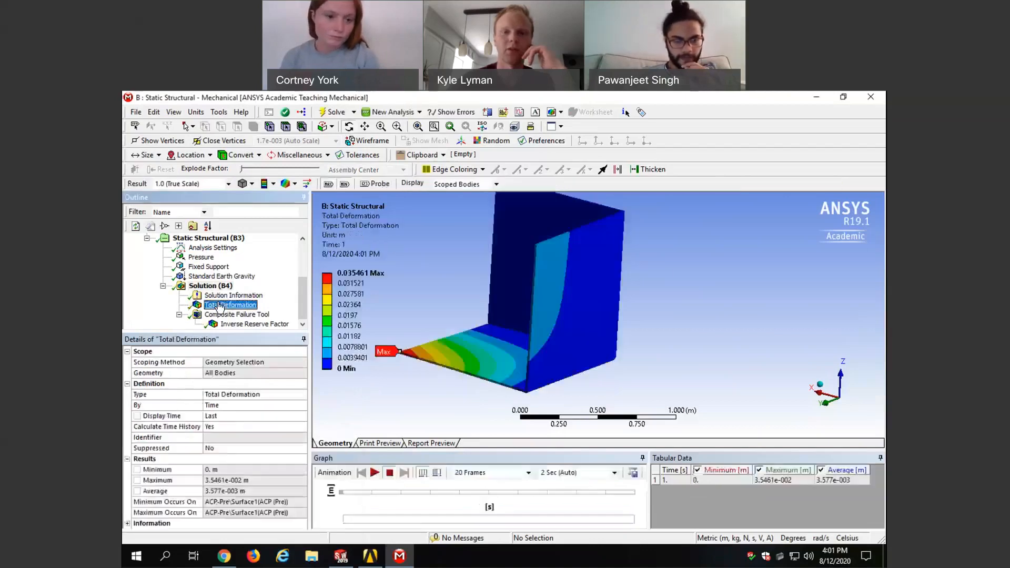
{"action": "left_click_drag", "start_coordinate": [462, 389], "coordinate": [422, 408]}
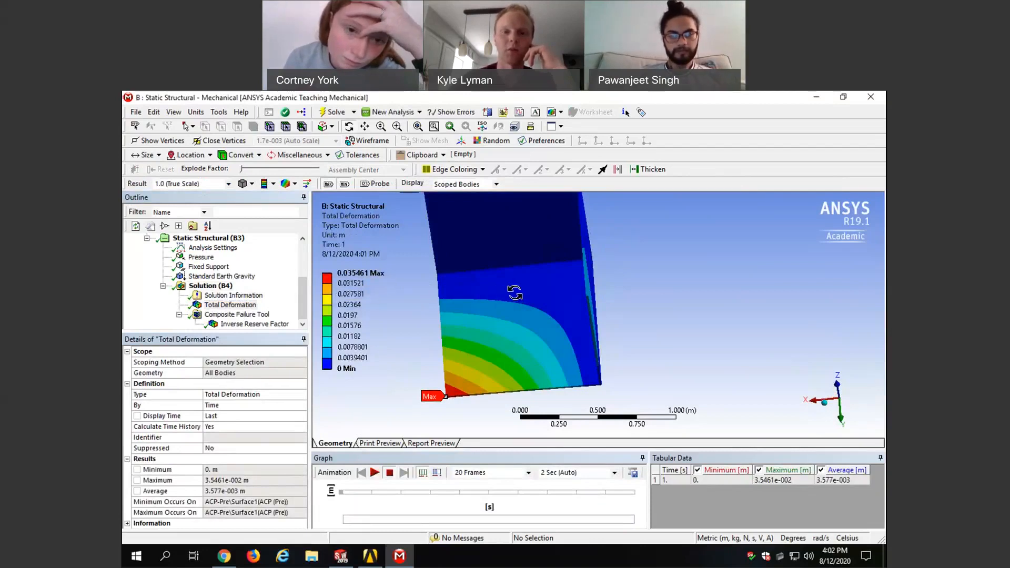
{"action": "left_click_drag", "start_coordinate": [450, 370], "coordinate": [463, 347]}
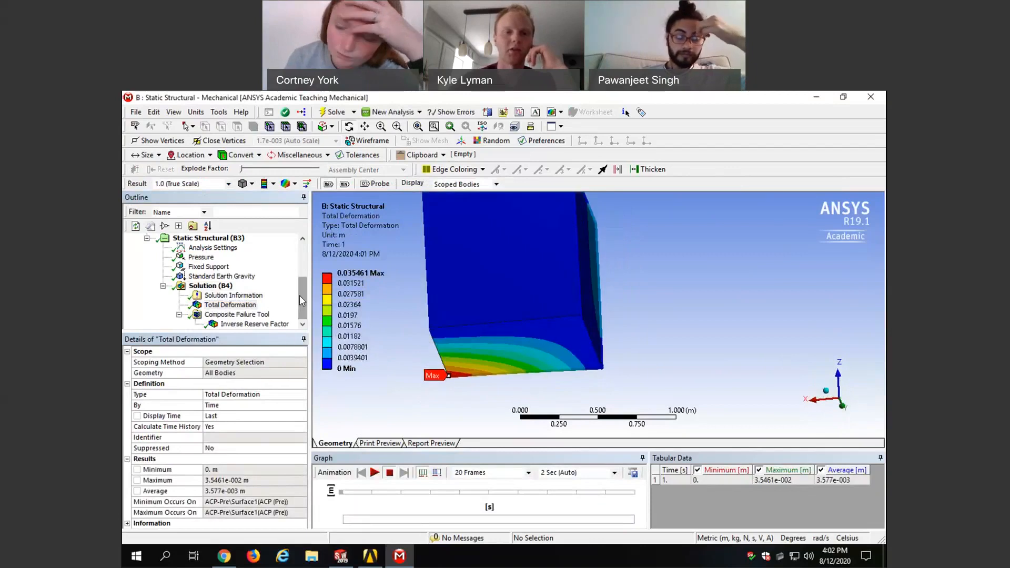
{"action": "left_click", "coordinate": [266, 324]}
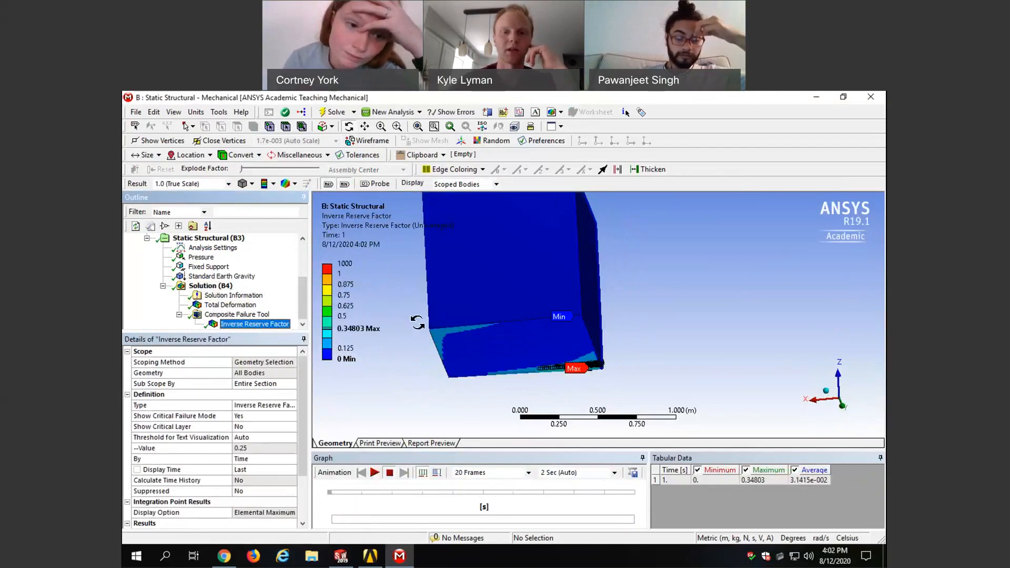
{"action": "mouse_move", "coordinate": [302, 305]}
{"action": "left_mouse_down"}
{"action": "mouse_move", "coordinate": [300, 294]}
{"action": "mouse_move", "coordinate": [301, 308]}
{"action": "left_mouse_up"}
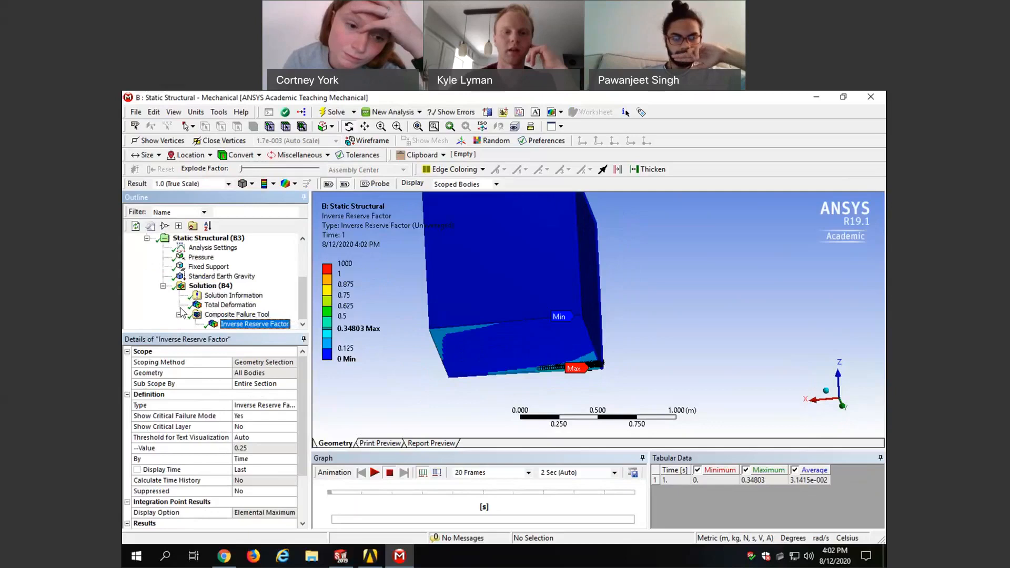
Step: Review the solver output in Solution Information and the overall details of the Solution
{"action": "left_click", "coordinate": [199, 296]}
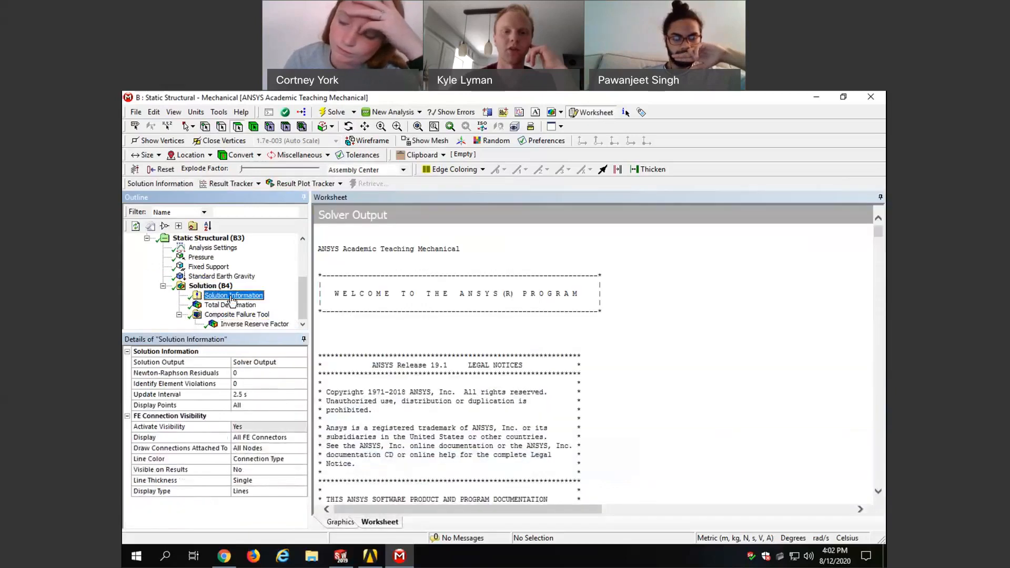
{"action": "left_click_drag", "start_coordinate": [882, 236], "coordinate": [871, 206]}
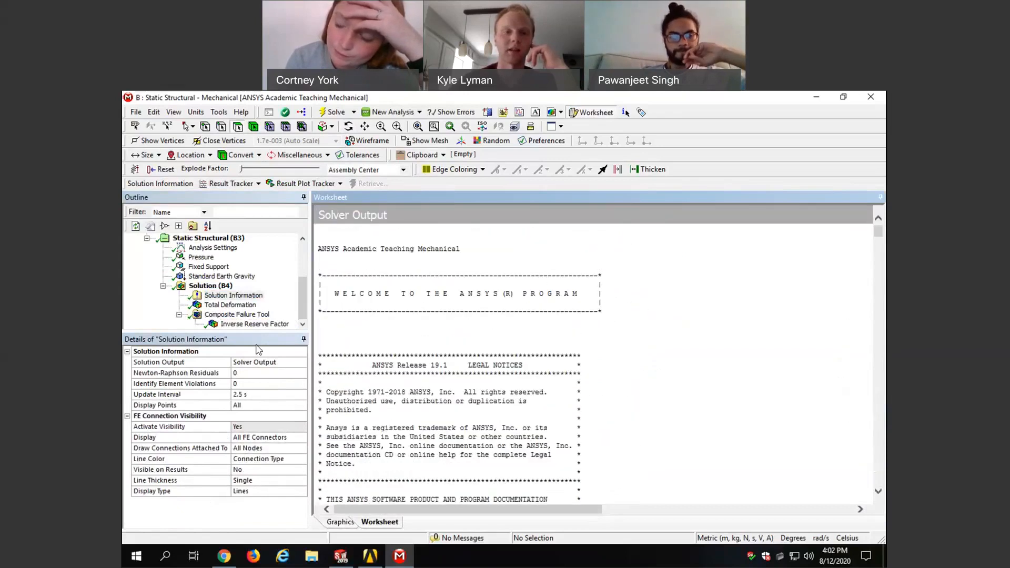
{"action": "left_click", "coordinate": [211, 286]}
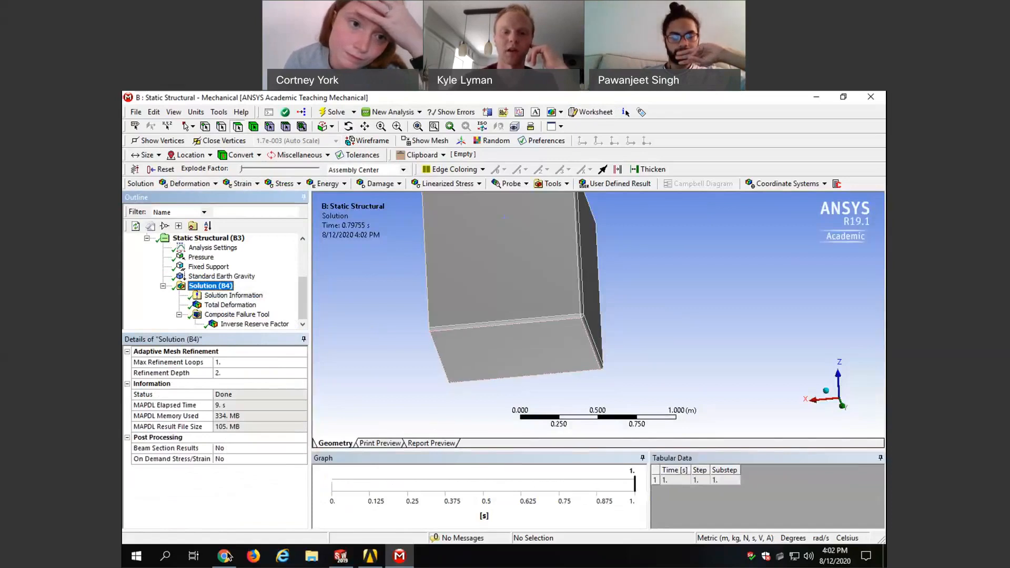
{"action": "mouse_move", "coordinate": [228, 557]}
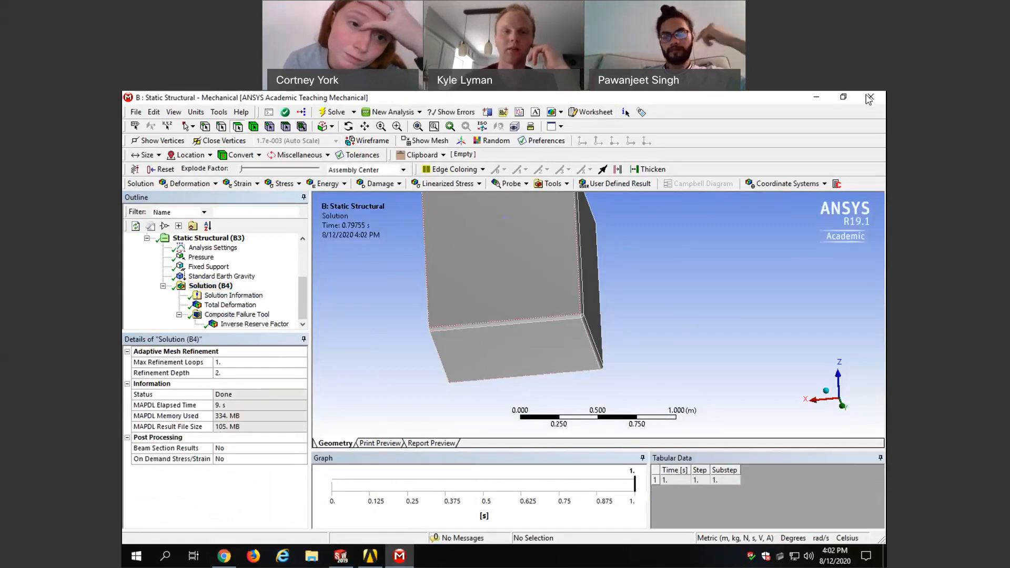
Step: Save the project from Mechanical and close Mechanical to return to the Workbench project schematic
{"action": "left_click", "coordinate": [137, 114]}
{"action": "left_click", "coordinate": [144, 138]}
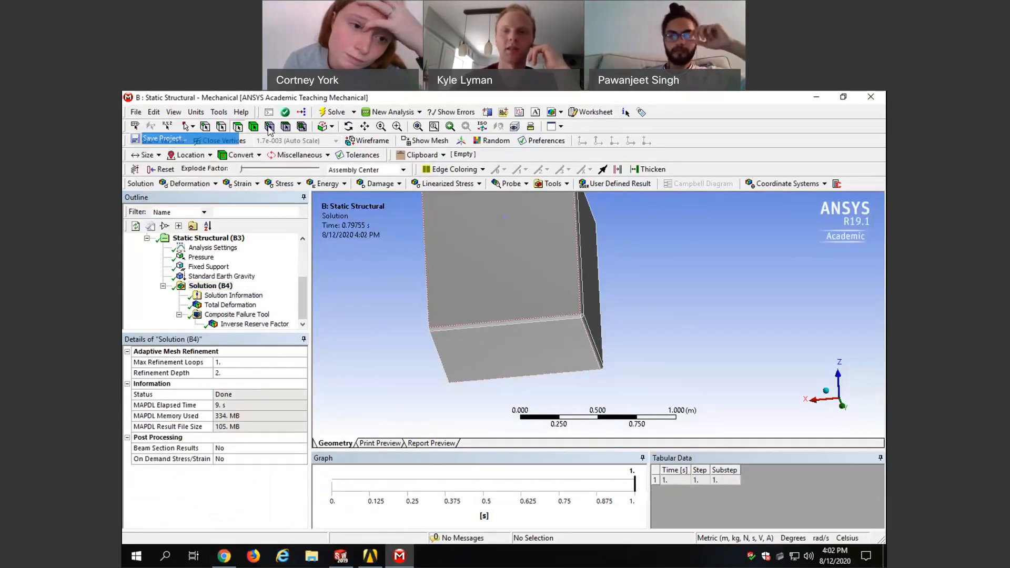
{"action": "left_click", "coordinate": [871, 98]}
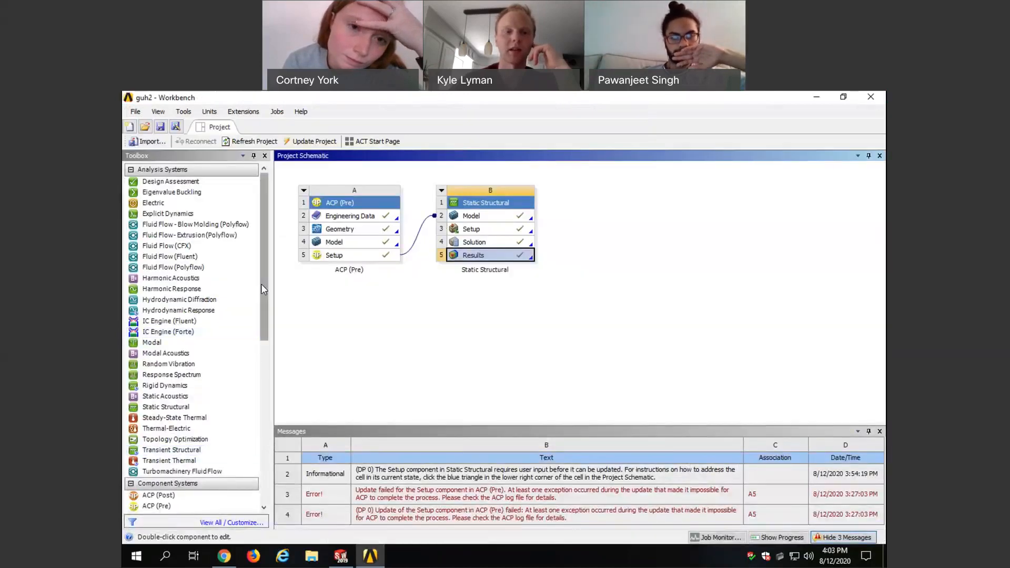
Step: Add a standalone ACP (Post) component system beside the Static Structural system in the project schematic
{"action": "scroll", "coordinate": [263, 290], "scroll_direction": "down", "scroll_amount": 2}
{"action": "left_click_drag", "start_coordinate": [157, 425], "coordinate": [614, 243]}
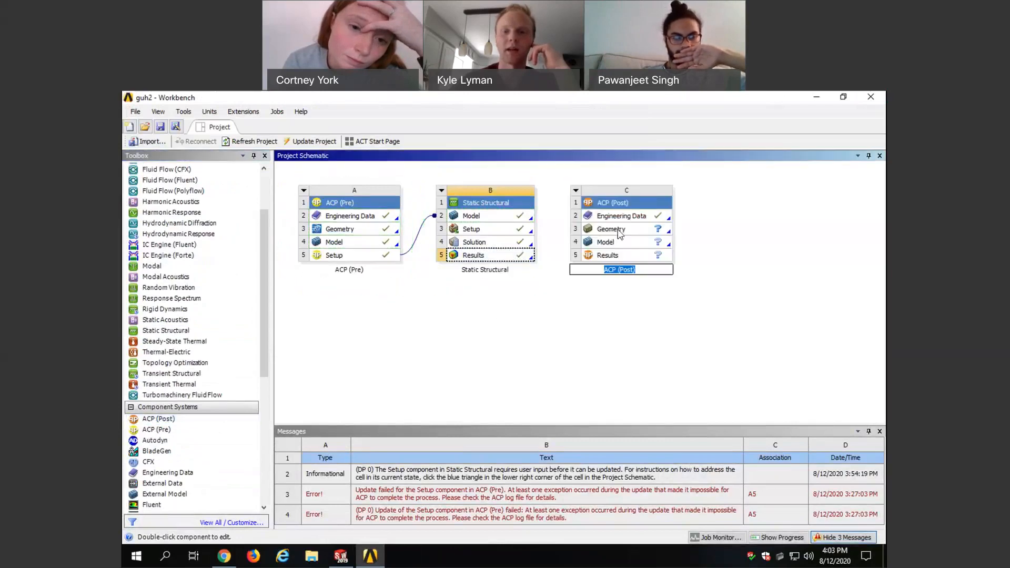
{"action": "left_click", "coordinate": [509, 259]}
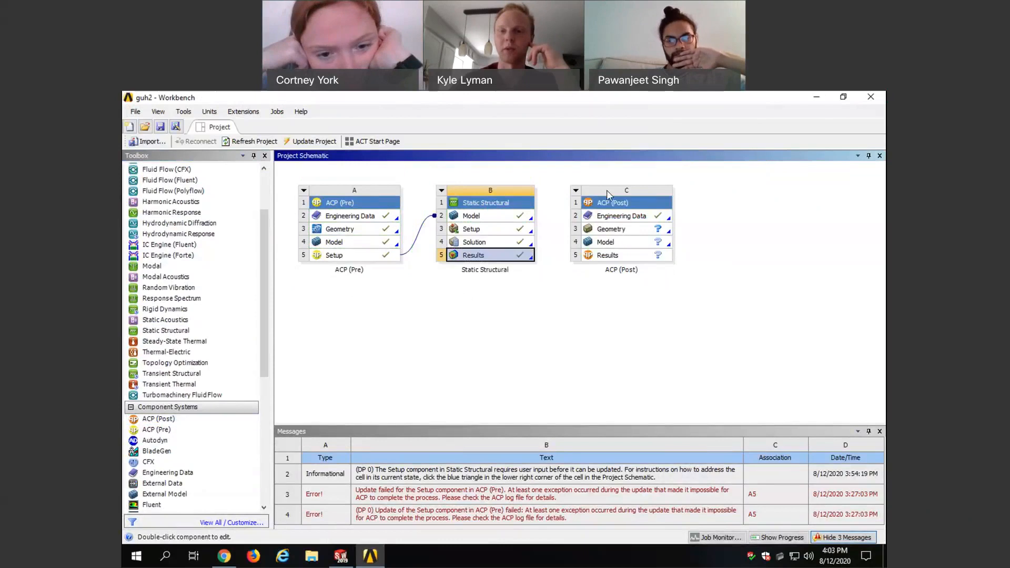
{"action": "left_click", "coordinate": [578, 186]}
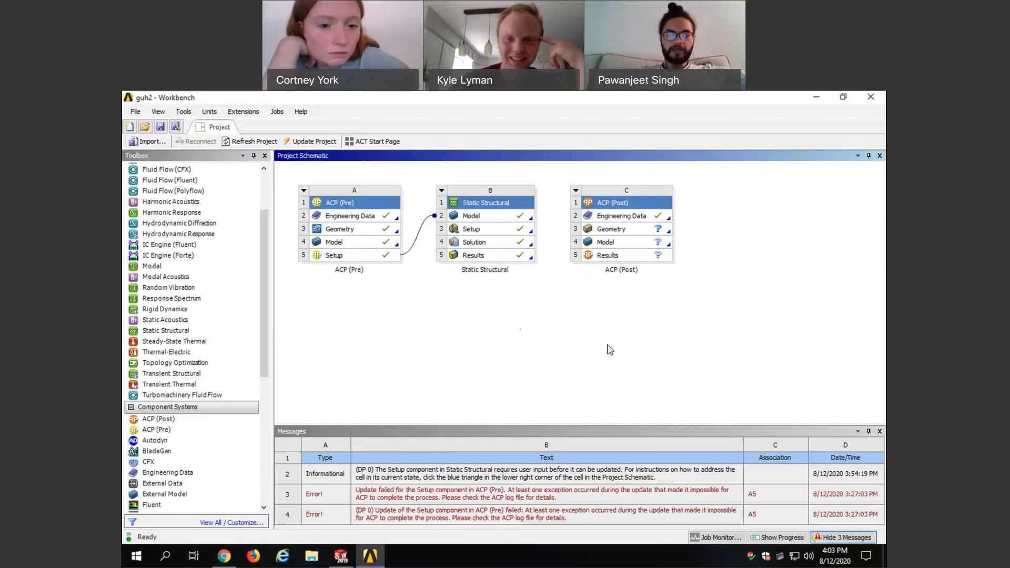
Step: Delete the ACP (Post) system from the project schematic, accepting the loss of its unshared data
{"action": "right_click", "coordinate": [629, 201]}
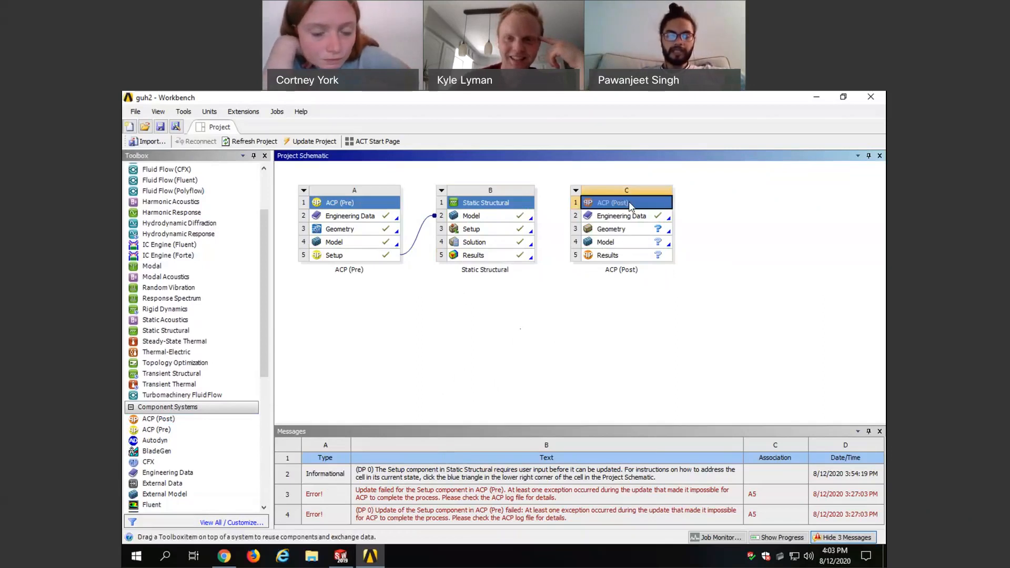
{"action": "left_click", "coordinate": [655, 285]}
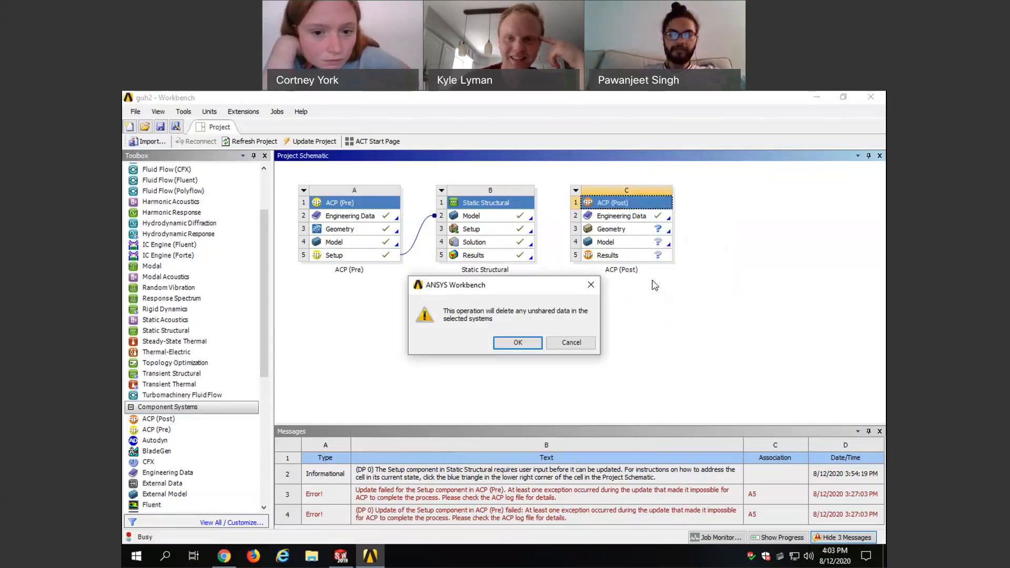
{"action": "left_click", "coordinate": [518, 343]}
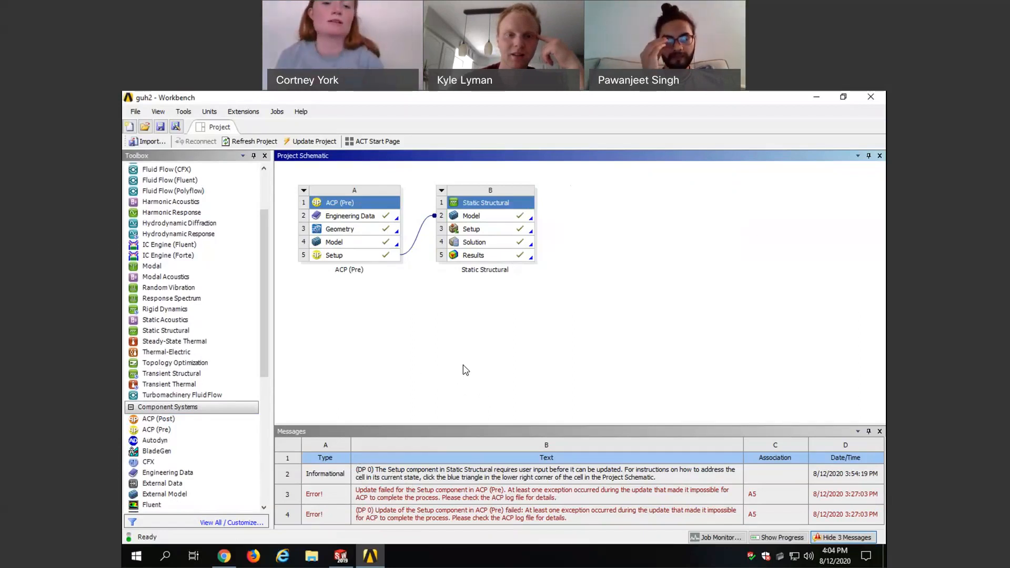
{"action": "left_click_drag", "start_coordinate": [266, 339], "coordinate": [266, 353]}
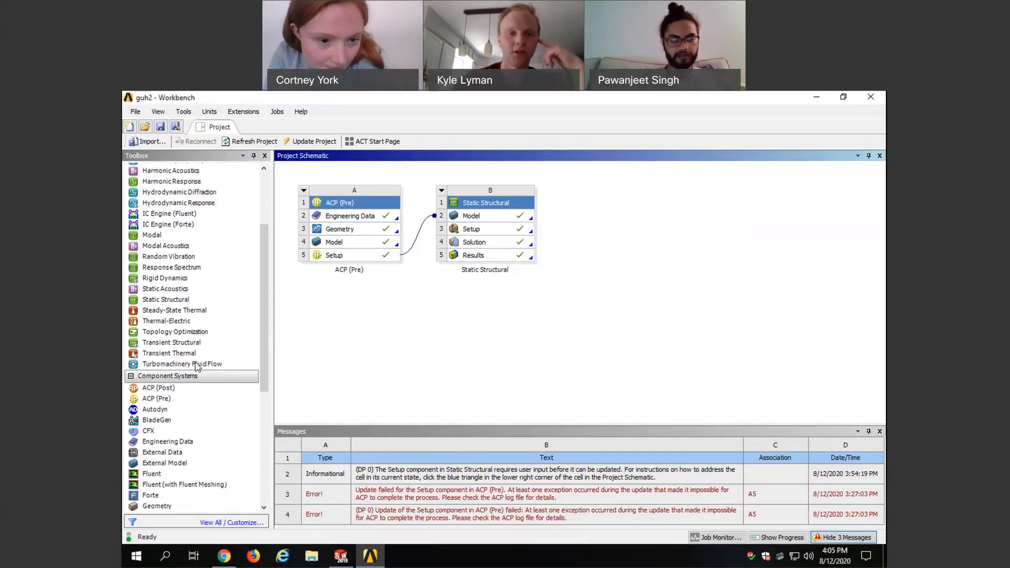
{"action": "scroll", "coordinate": [265, 292], "scroll_direction": "down", "scroll_amount": 5}
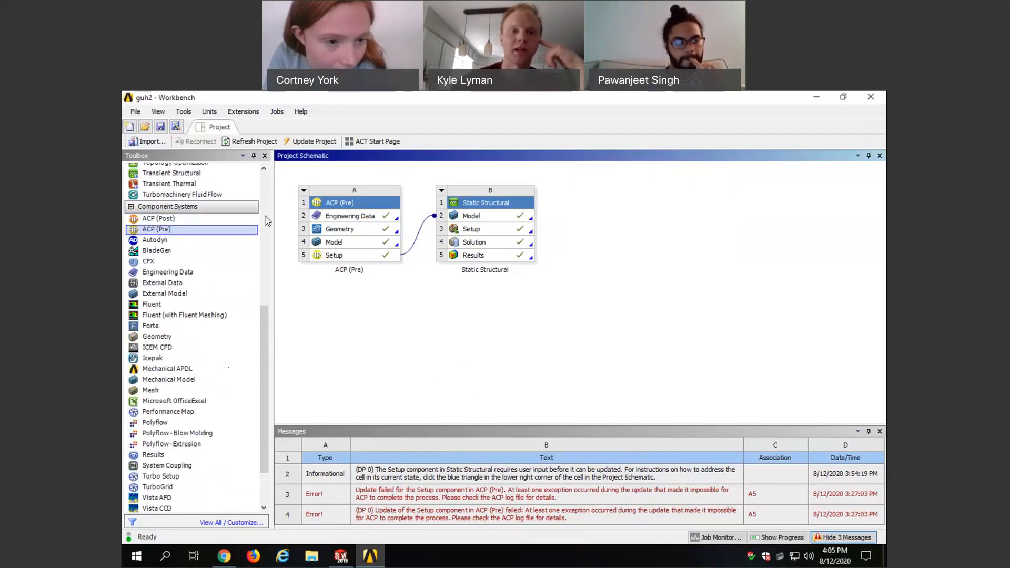
{"action": "left_click_drag", "start_coordinate": [260, 308], "coordinate": [275, 218]}
{"action": "mouse_move", "coordinate": [180, 330]}
{"action": "left_mouse_down"}
{"action": "mouse_move", "coordinate": [418, 284]}
{"action": "mouse_move", "coordinate": [481, 228]}
{"action": "mouse_move", "coordinate": [582, 244]}
{"action": "mouse_move", "coordinate": [617, 225]}
{"action": "mouse_move", "coordinate": [179, 328]}
{"action": "left_mouse_up"}
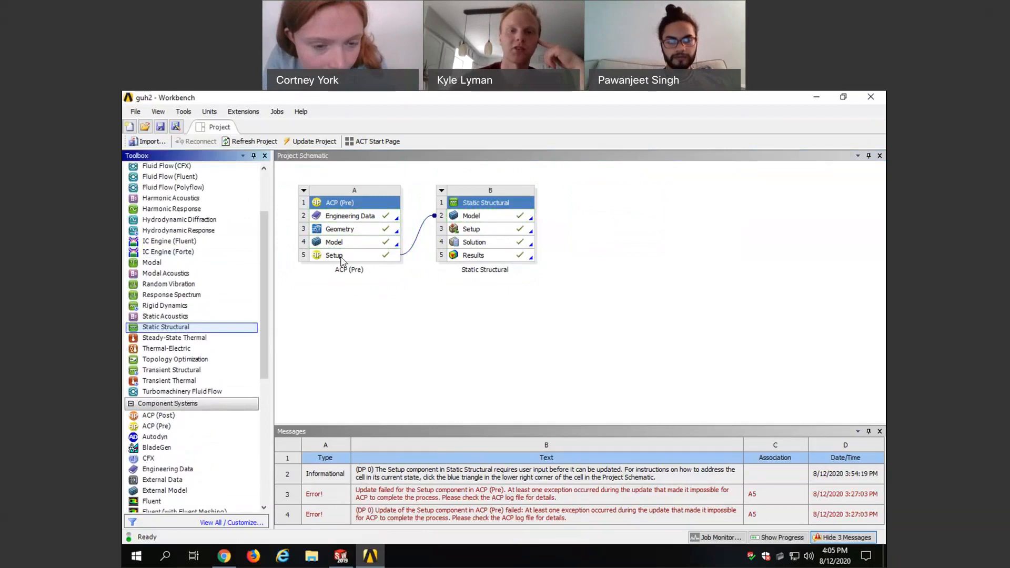
{"action": "left_click_drag", "start_coordinate": [342, 259], "coordinate": [409, 251]}
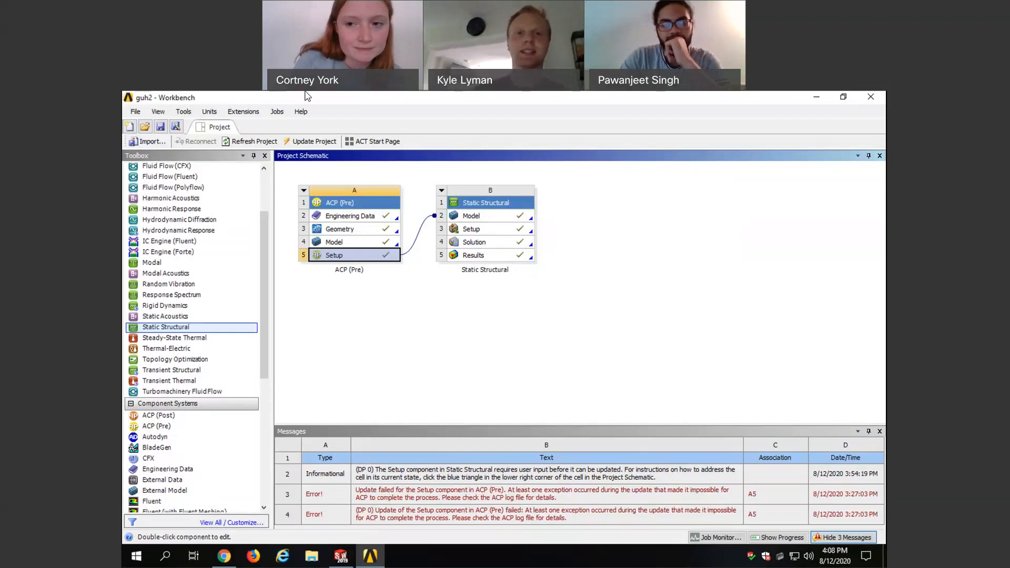
{"action": "left_click", "coordinate": [325, 96]}
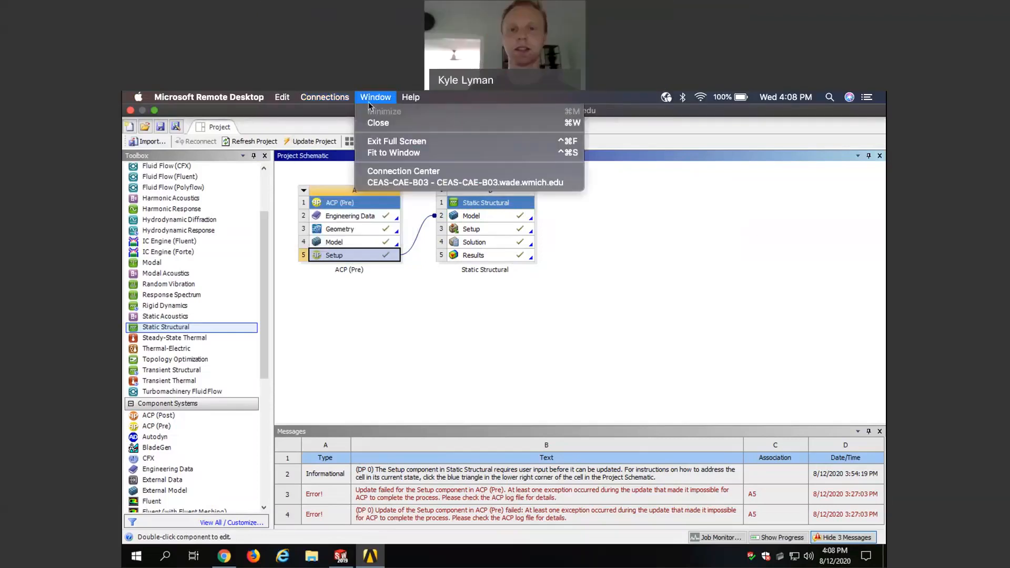